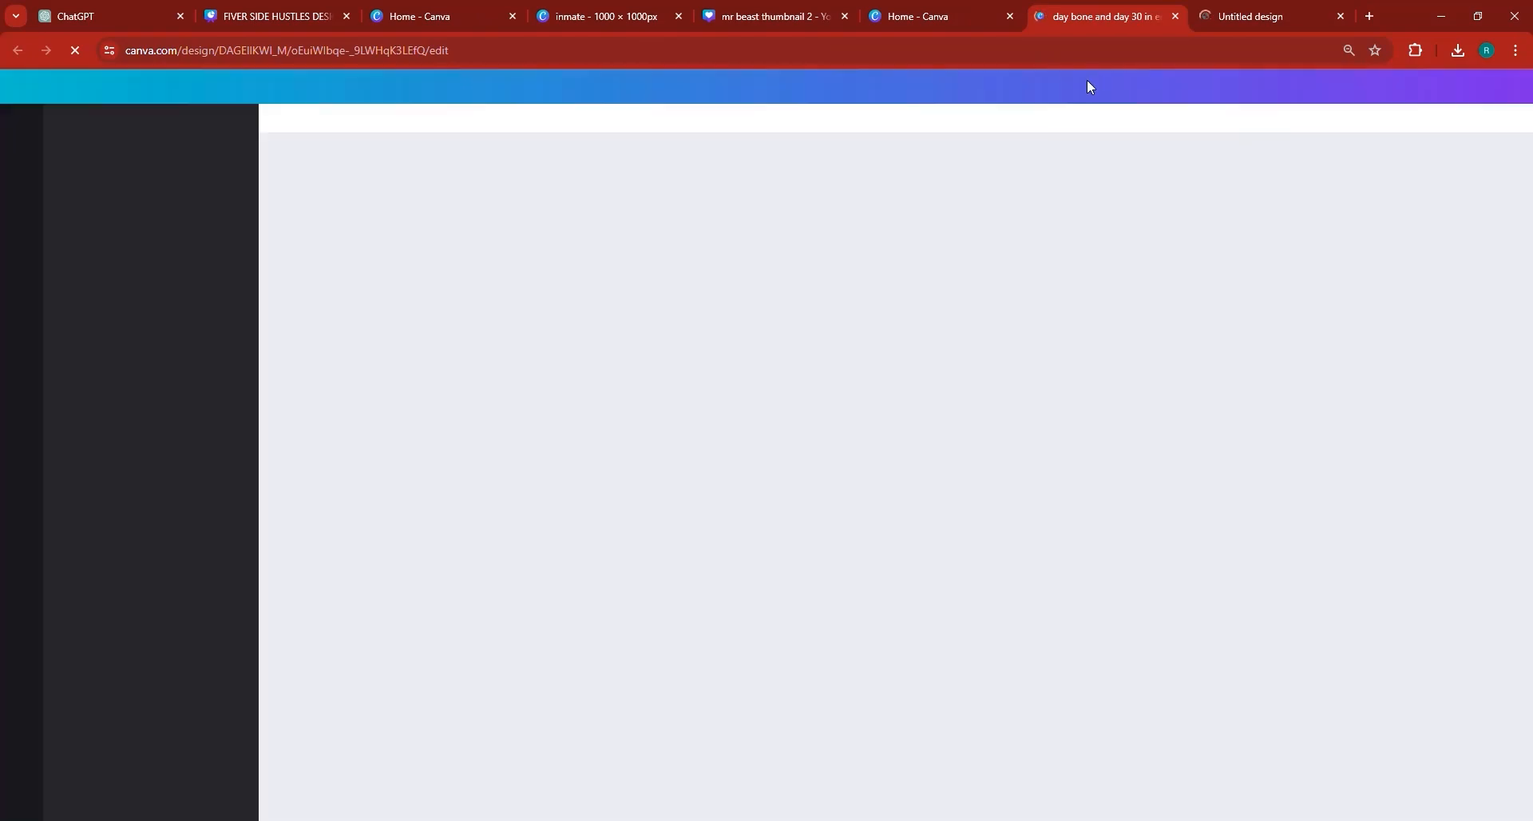
- Close the unneeded design tab and add the uploaded photo of the man in a suit to the blank YouTube thumbnail
click(1175, 16)
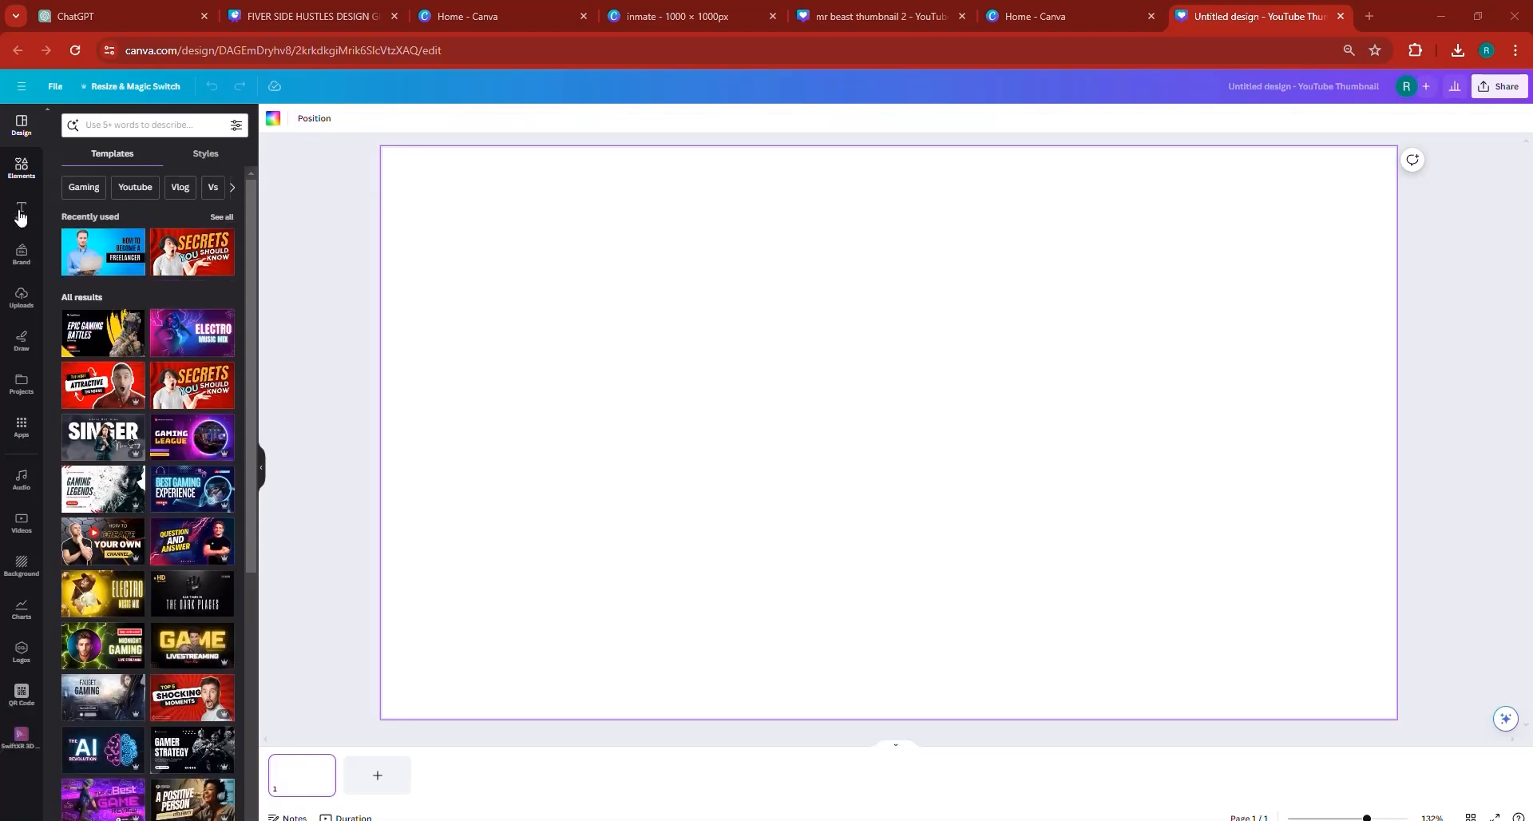
click(21, 294)
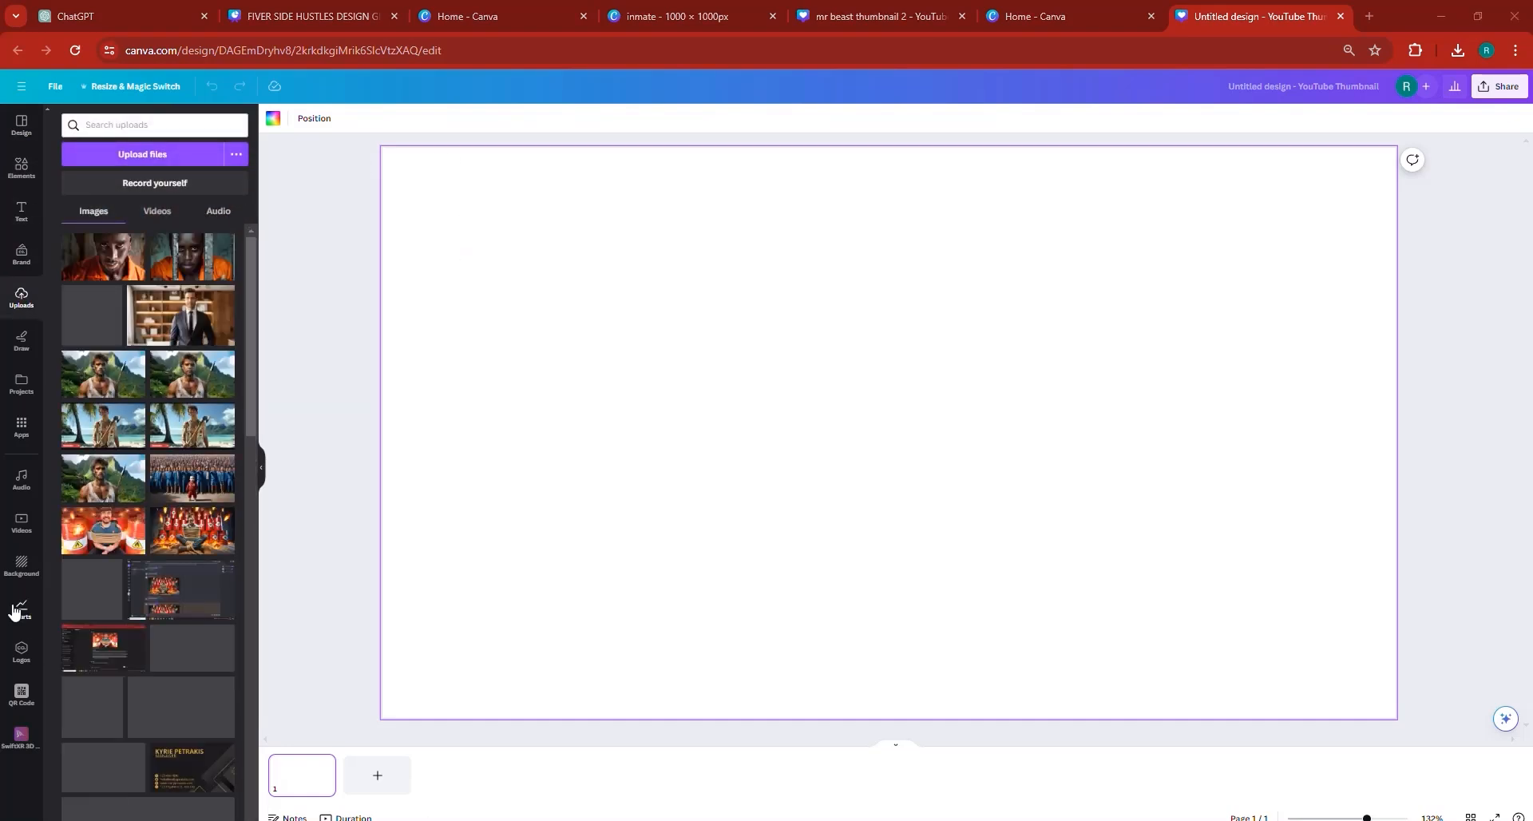
click(181, 328)
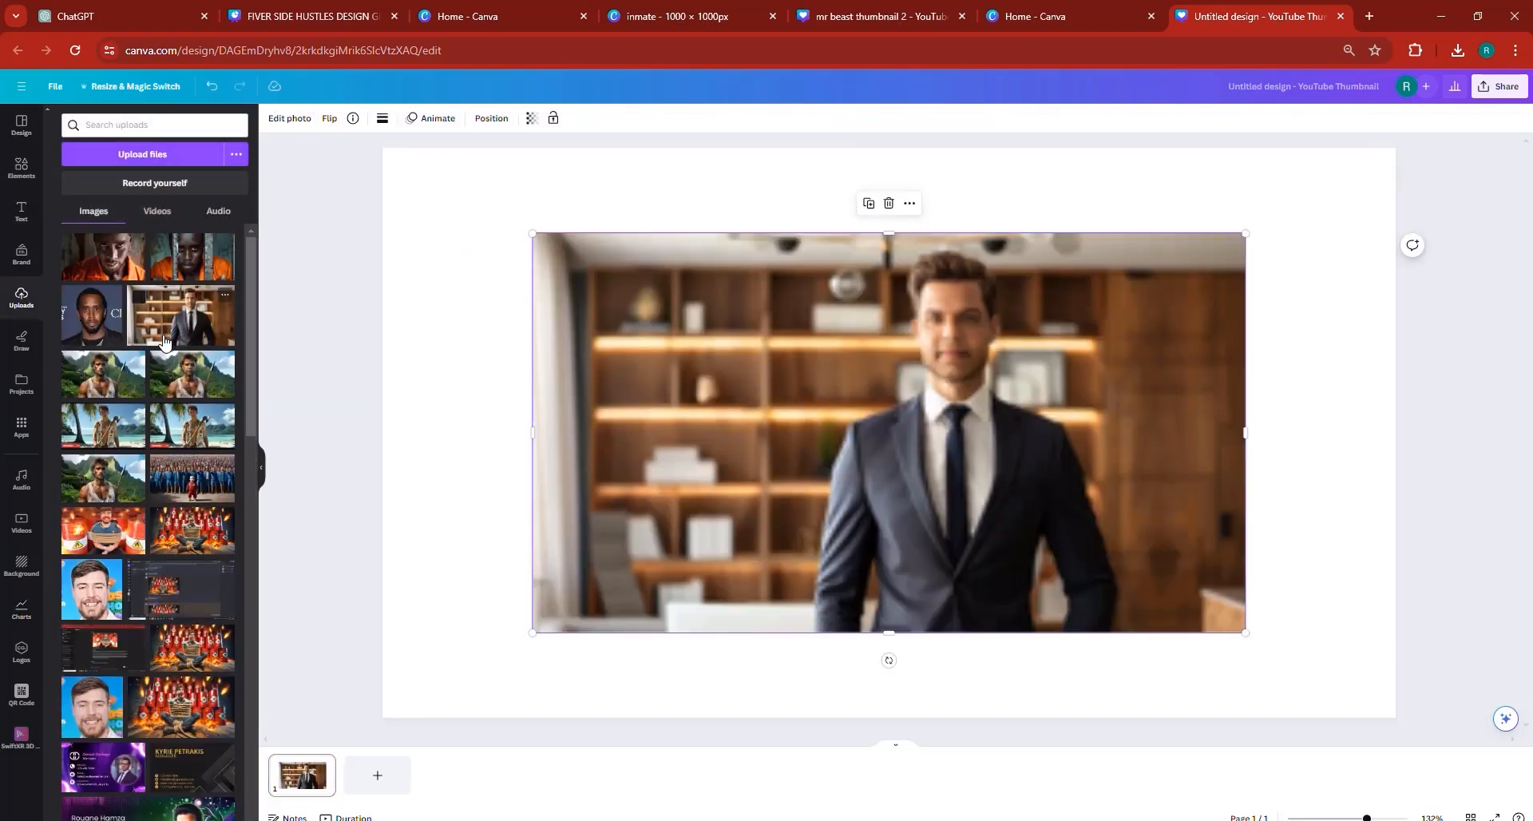
- Remove the suit photo's background and check the YouTube Thumbnails page of the side hustles design for reference
click(289, 118)
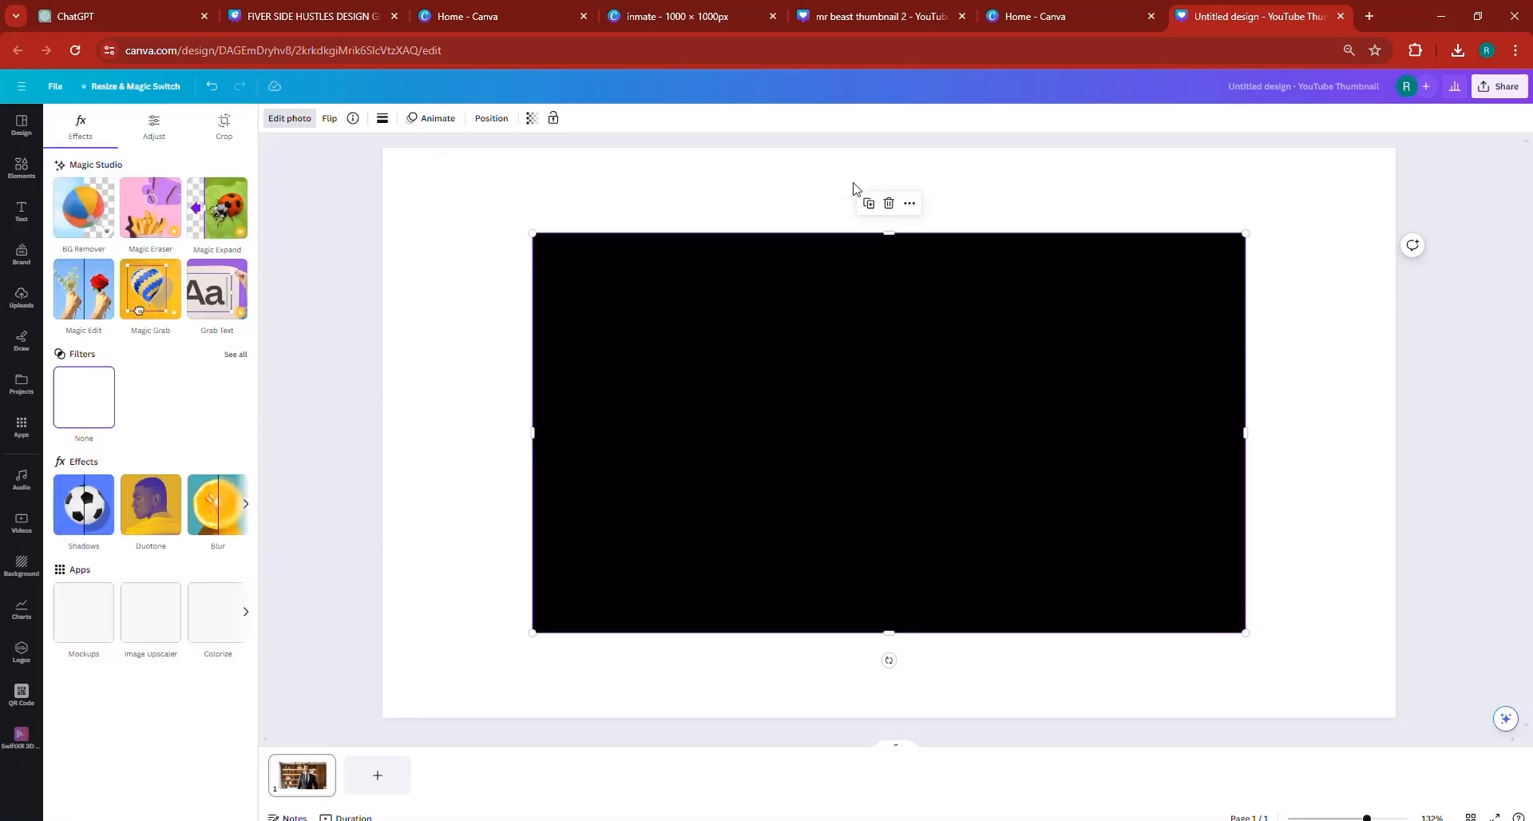
click(97, 207)
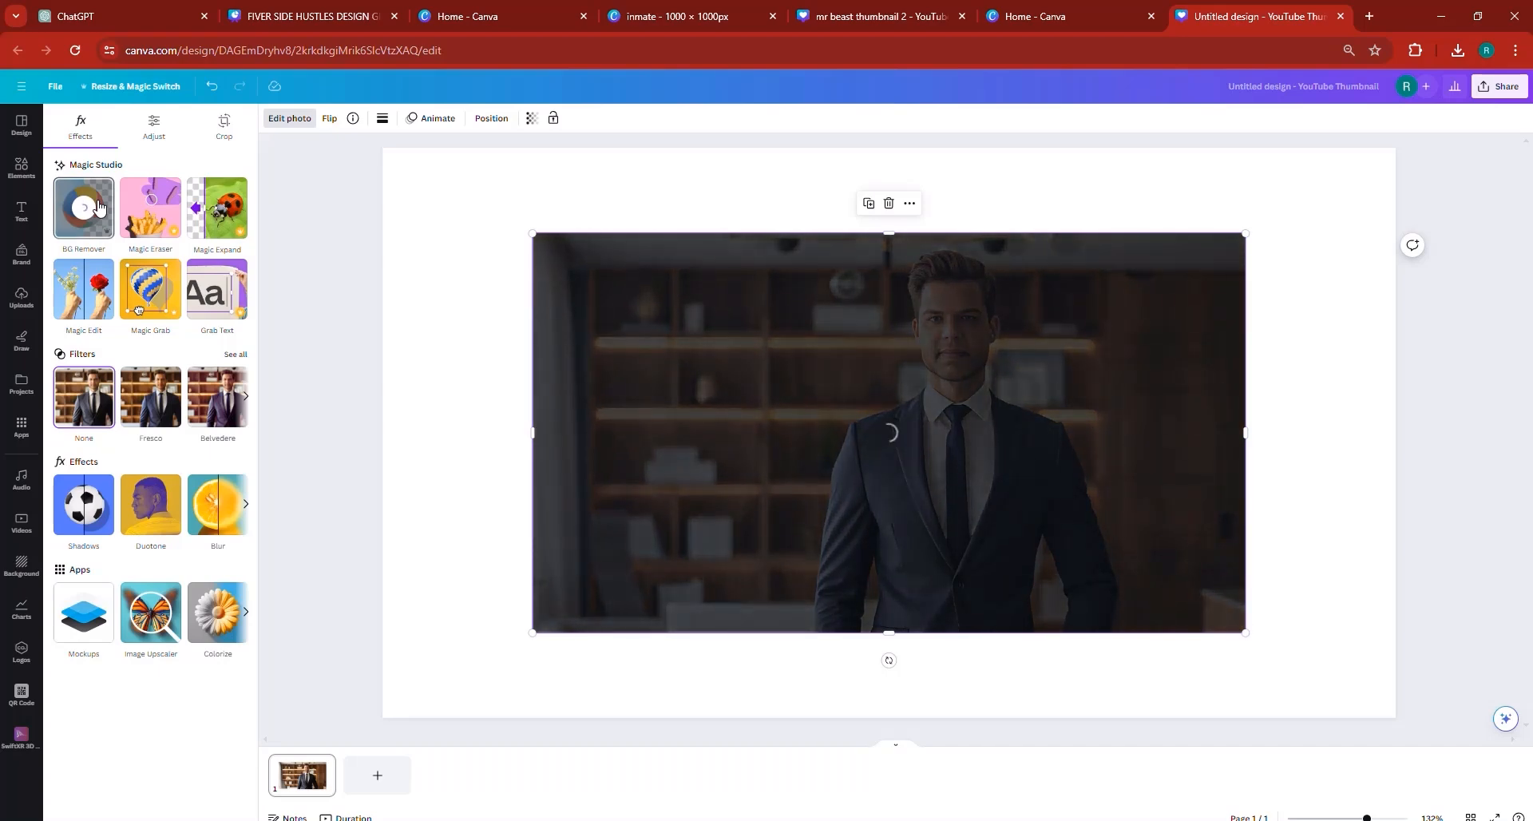
click(311, 16)
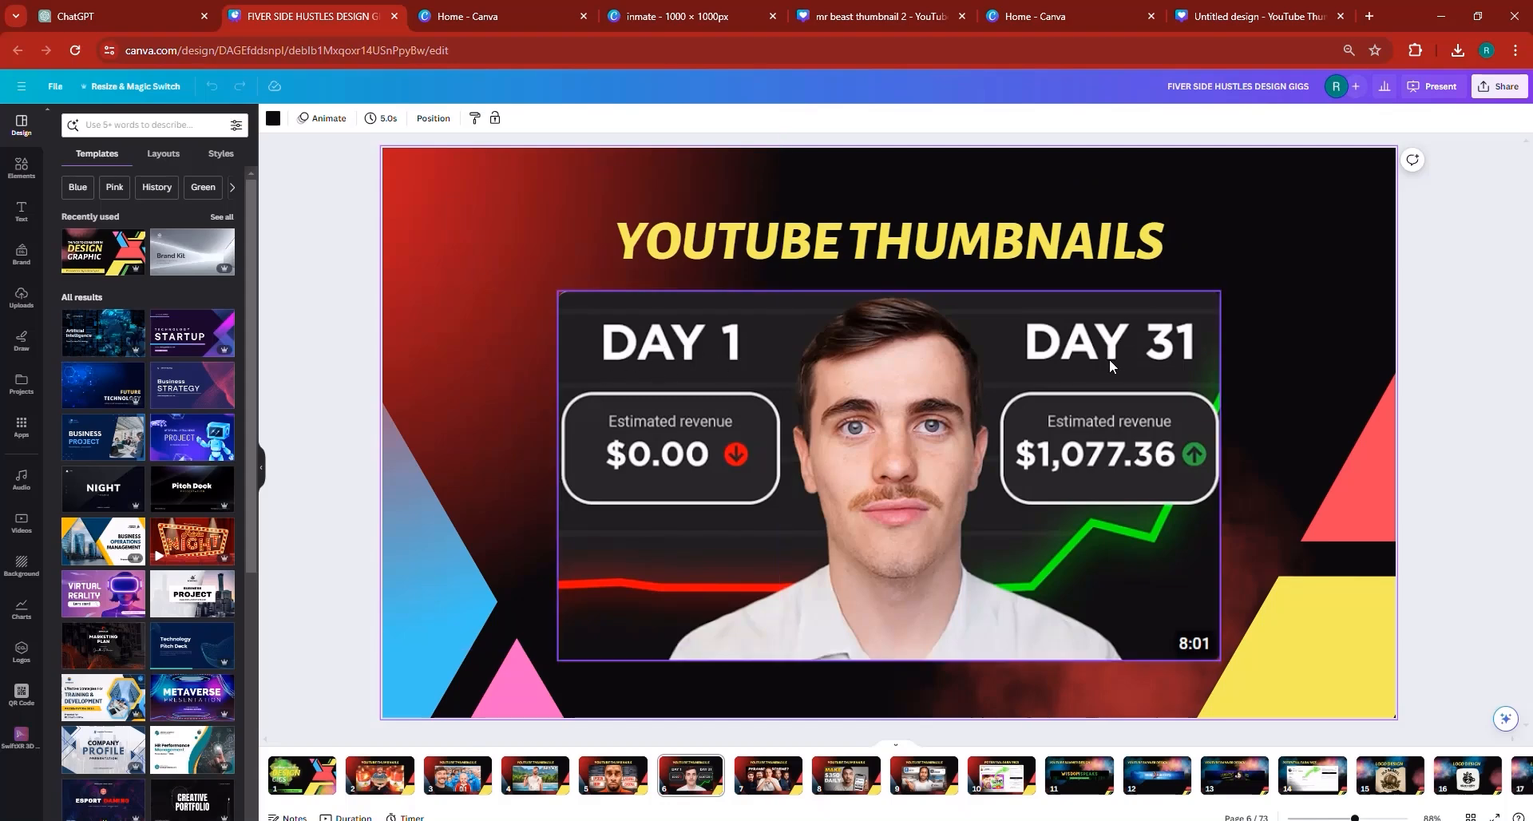
click(1250, 6)
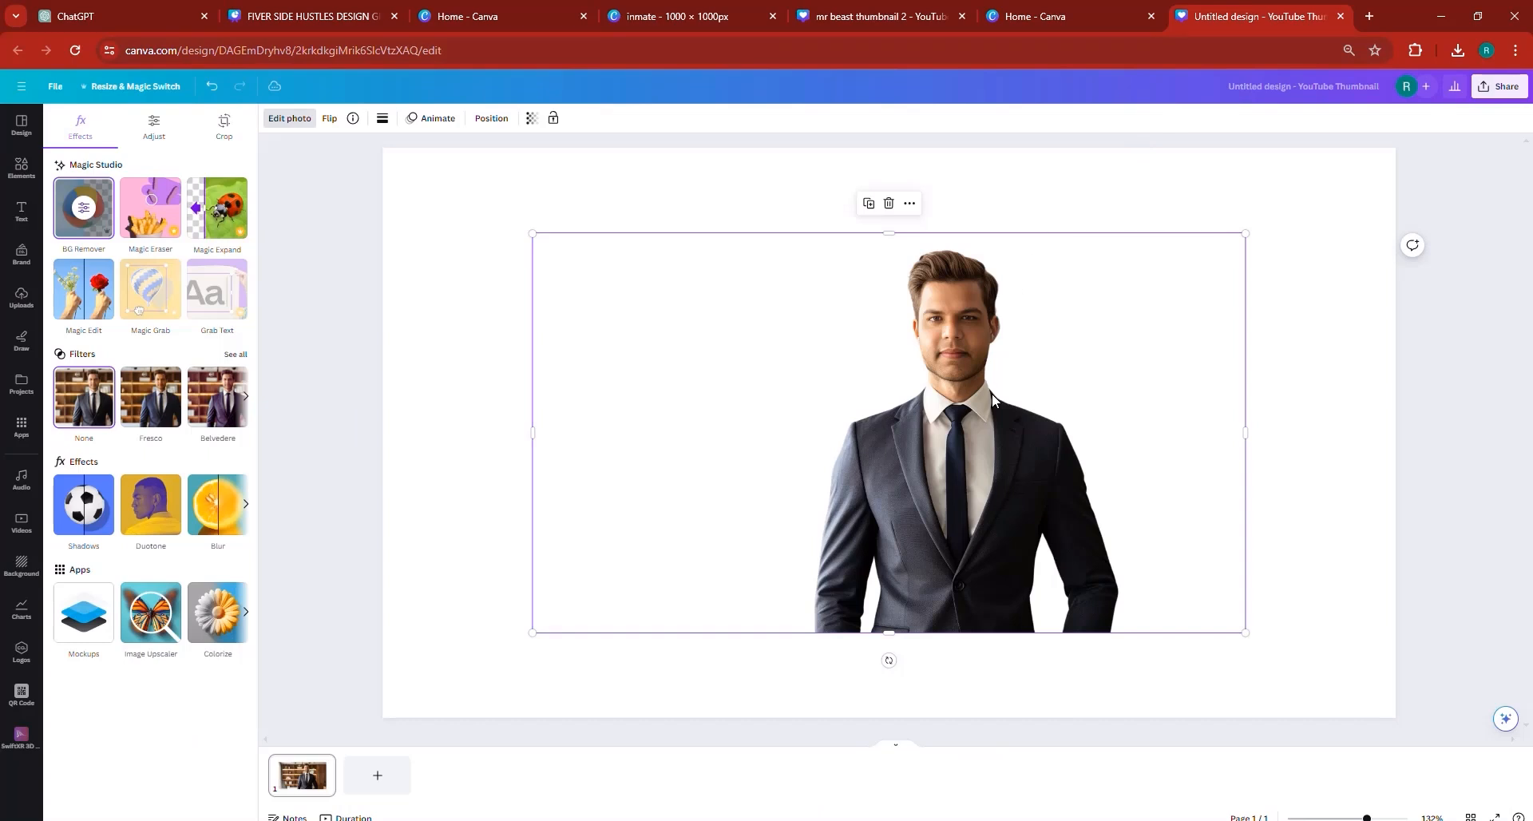
- Crop the empty areas on both sides of the man's cutout and place it at the page's lower edge
drag(924, 403, 786, 479)
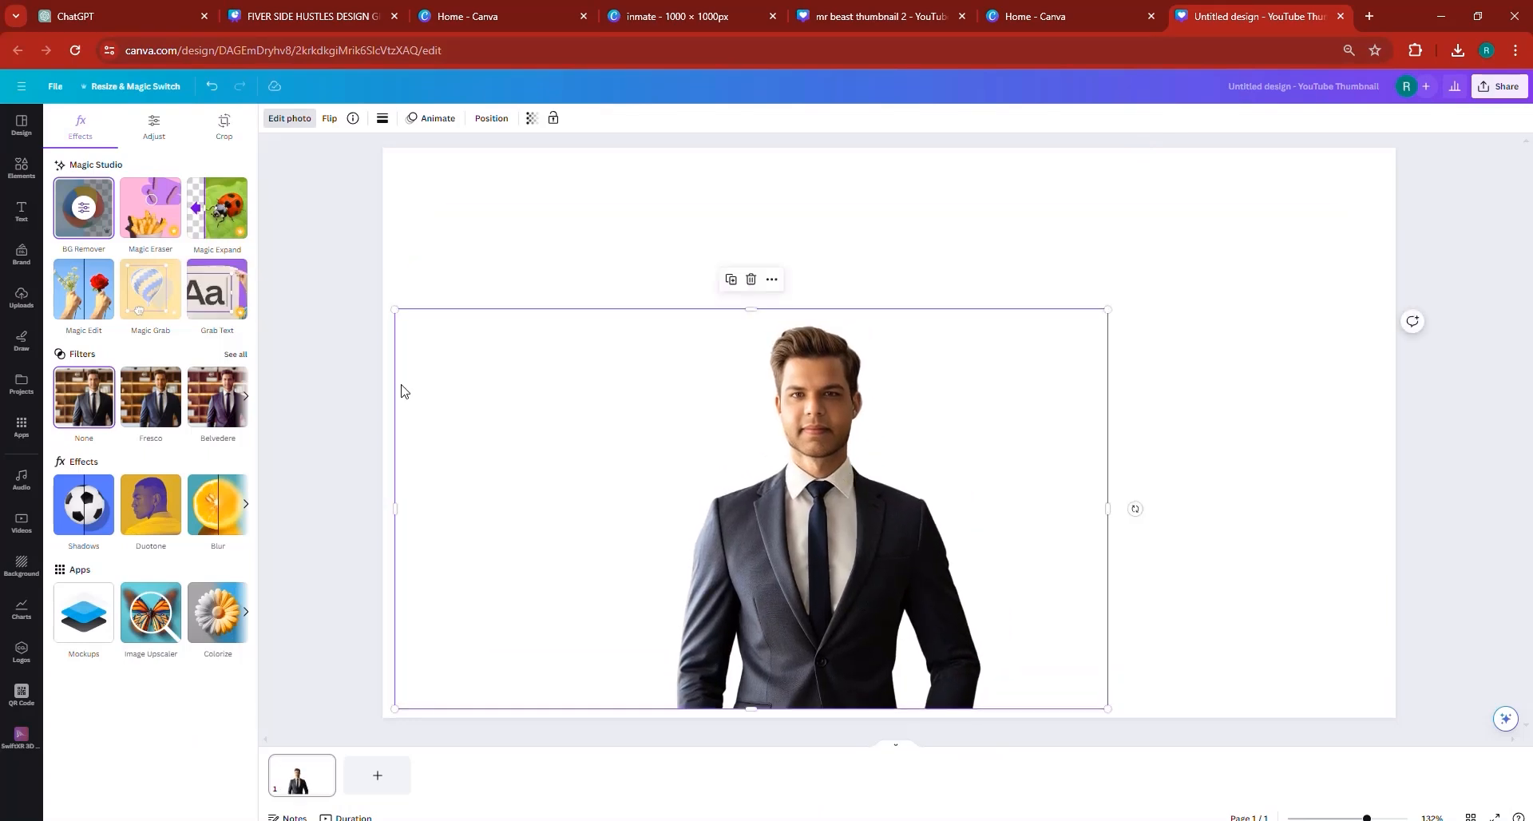
drag(395, 386, 643, 420)
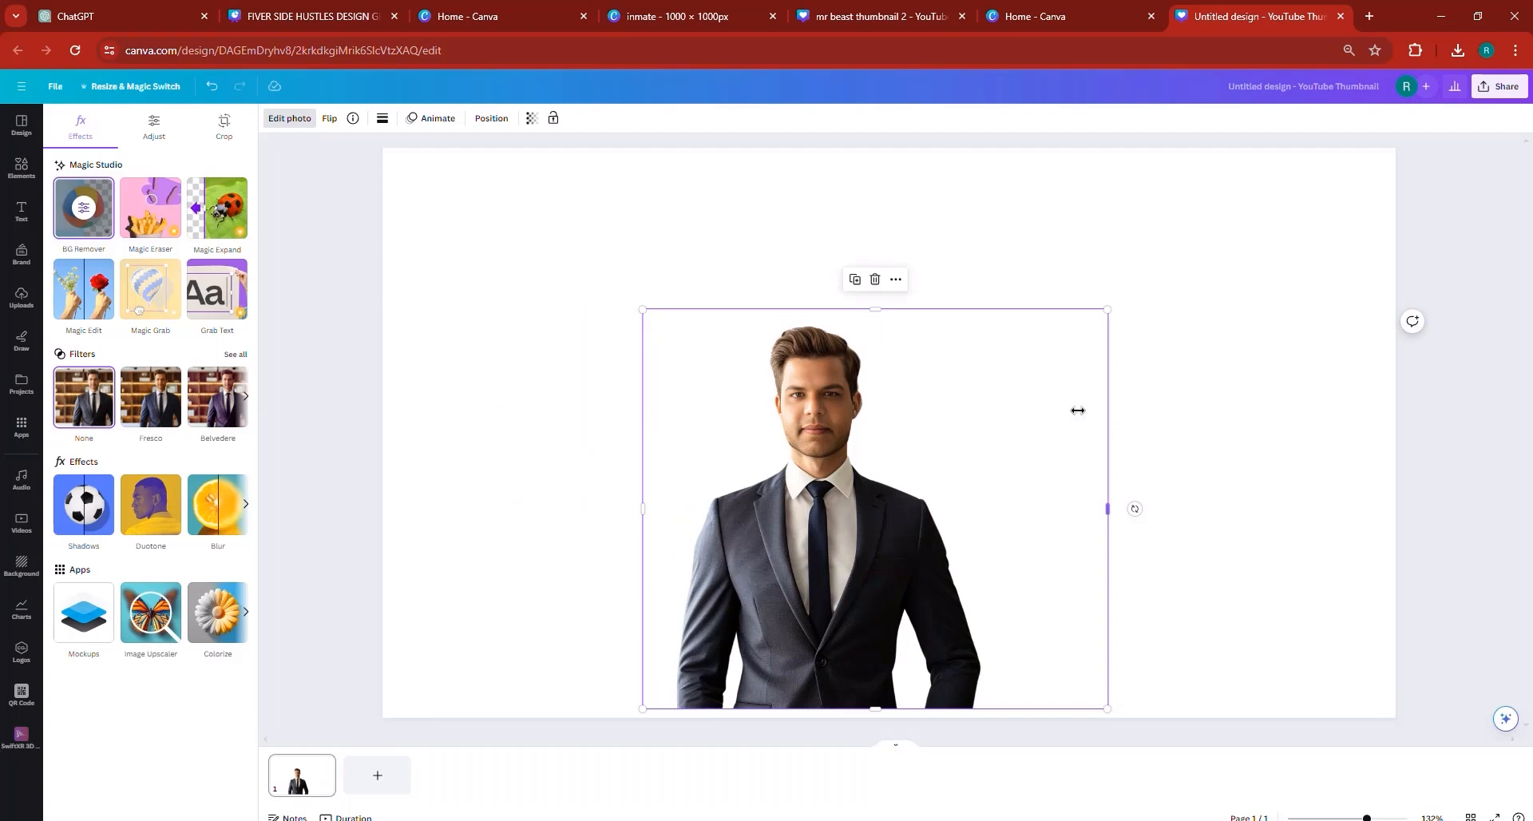
drag(1078, 410, 1022, 409)
drag(918, 452, 991, 465)
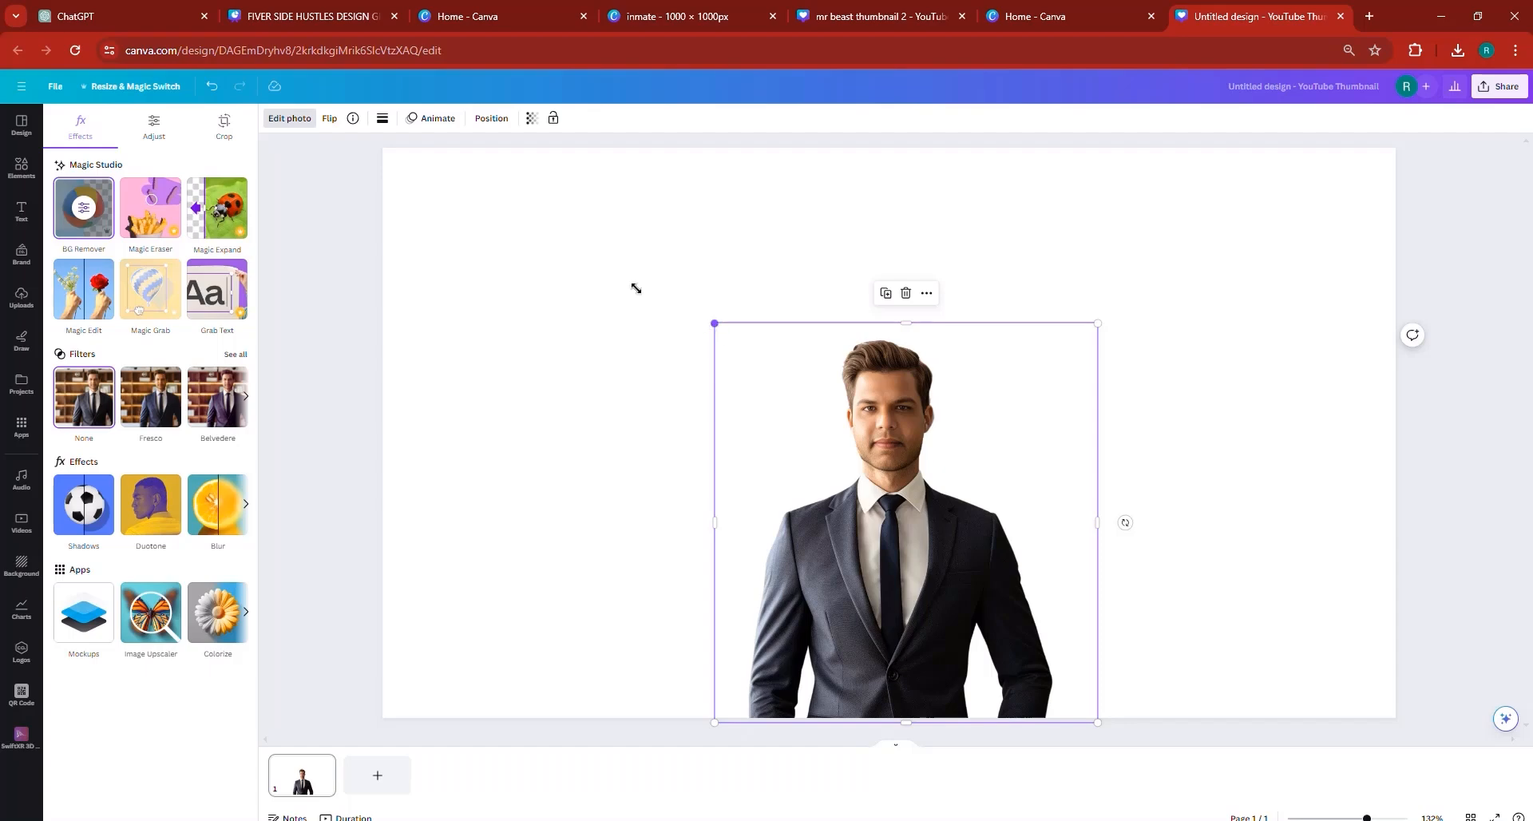
- Enlarge the cutout until the man's head and shoulders fill the page height, keeping his hair just inside the upper edge
drag(636, 289, 495, 176)
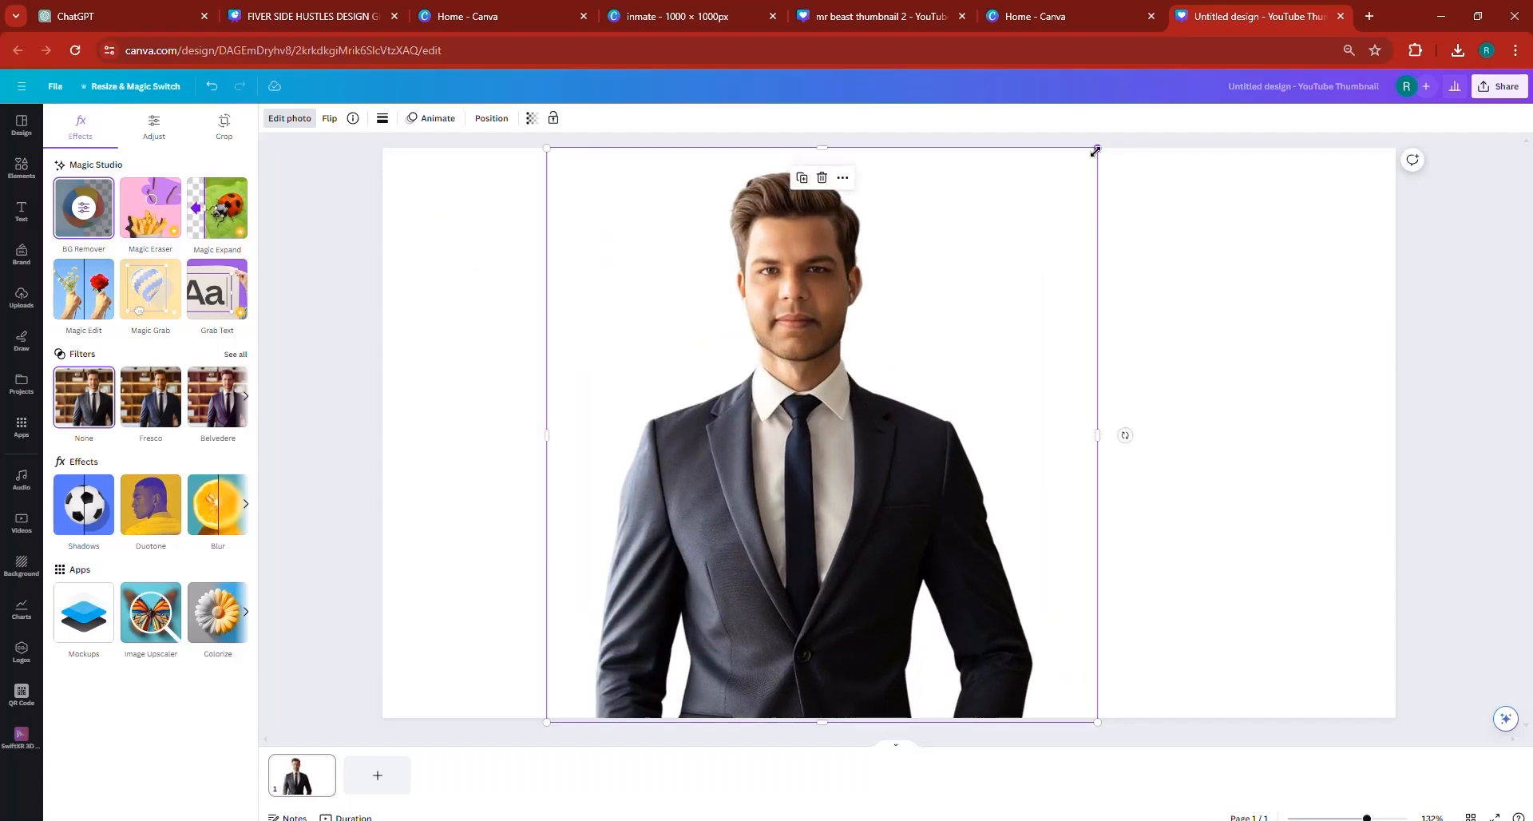
drag(1096, 150, 1279, 90)
drag(1119, 250, 1142, 460)
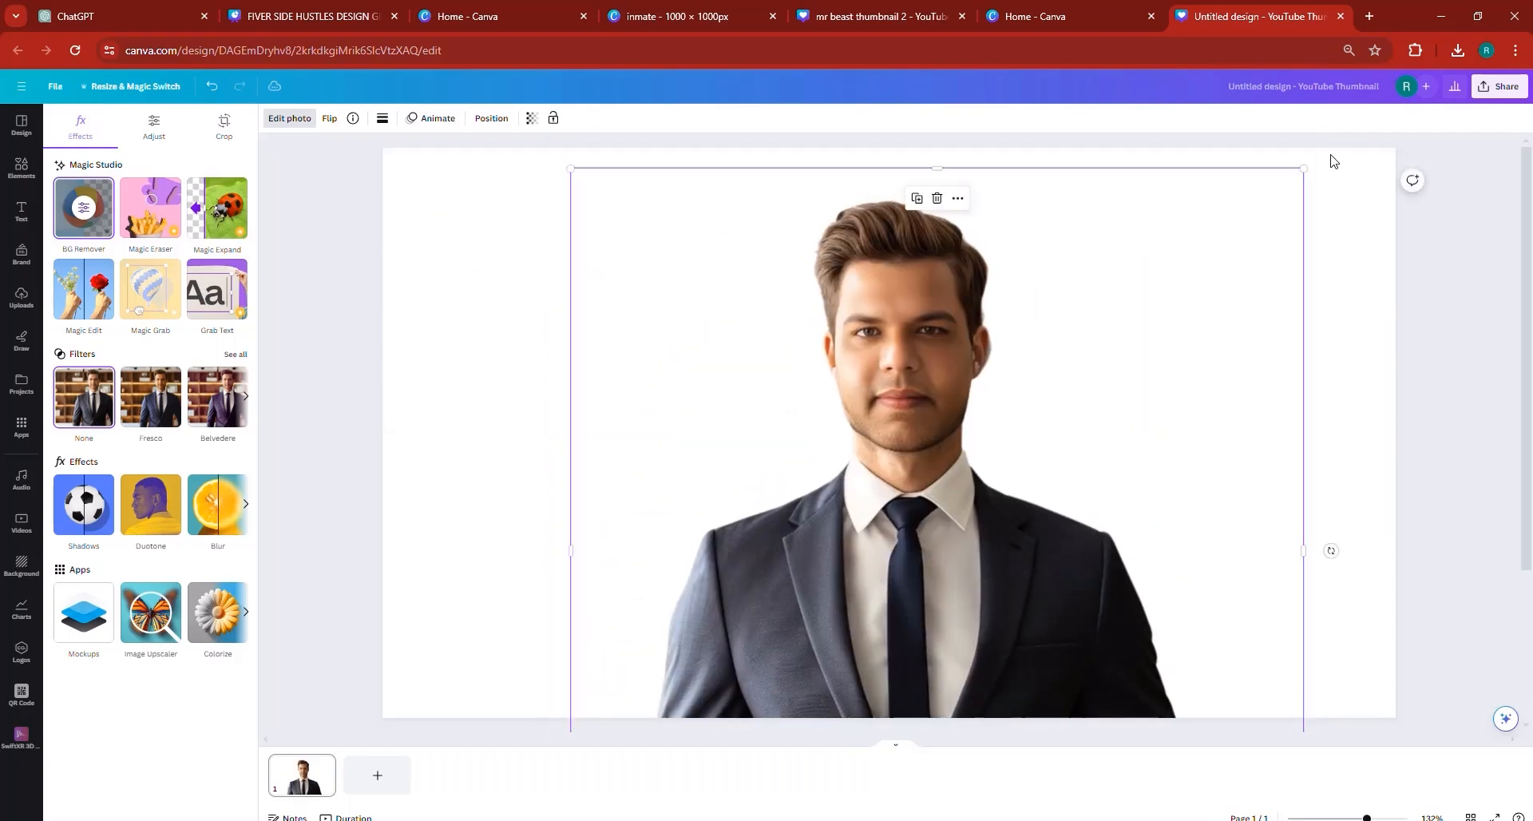
drag(1306, 167, 1407, 104)
drag(1027, 387, 1015, 404)
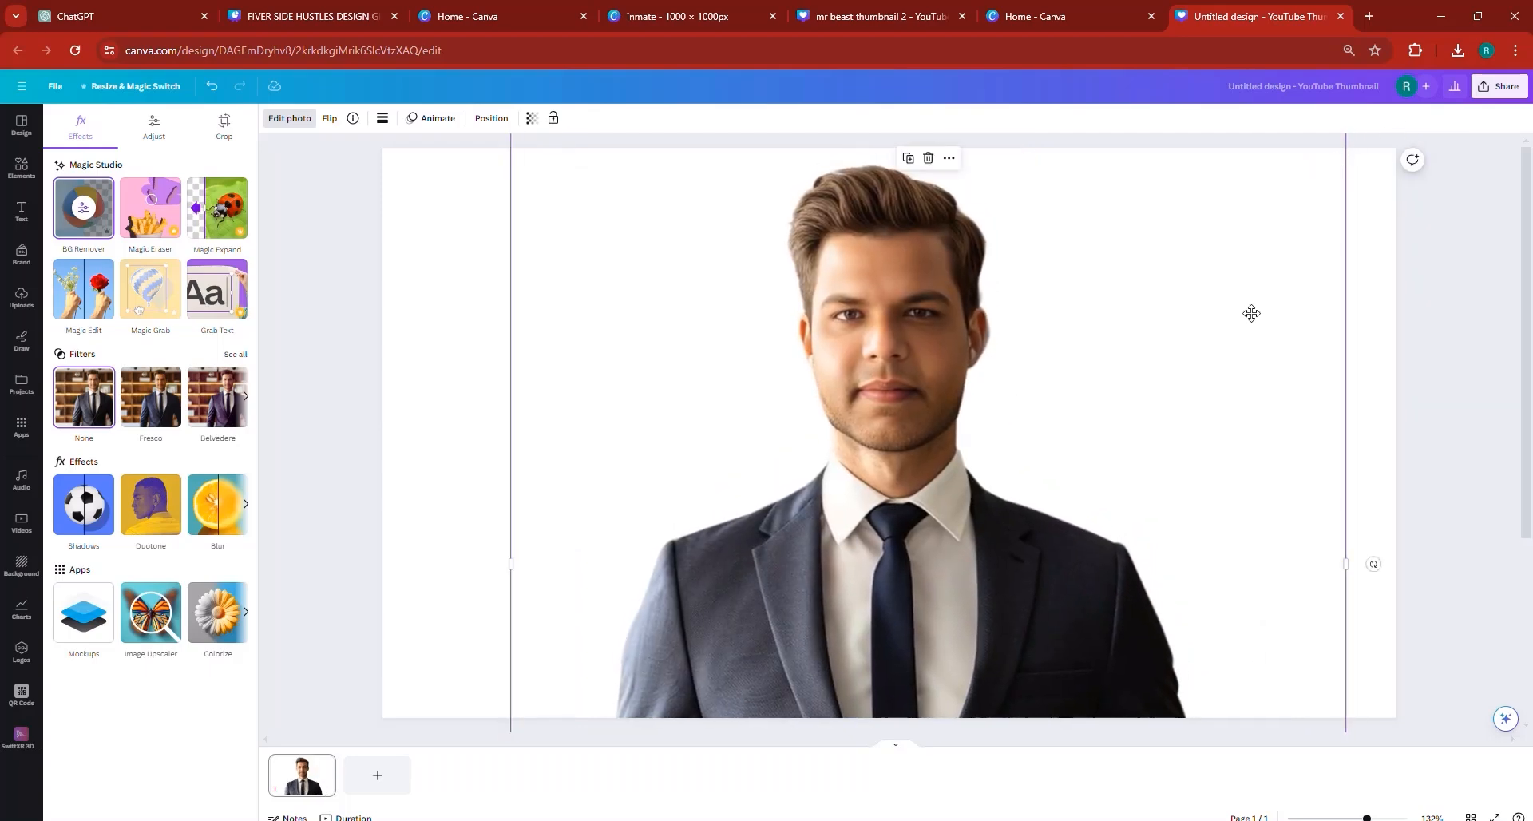
drag(1251, 314, 1237, 404)
drag(1330, 221, 1405, 158)
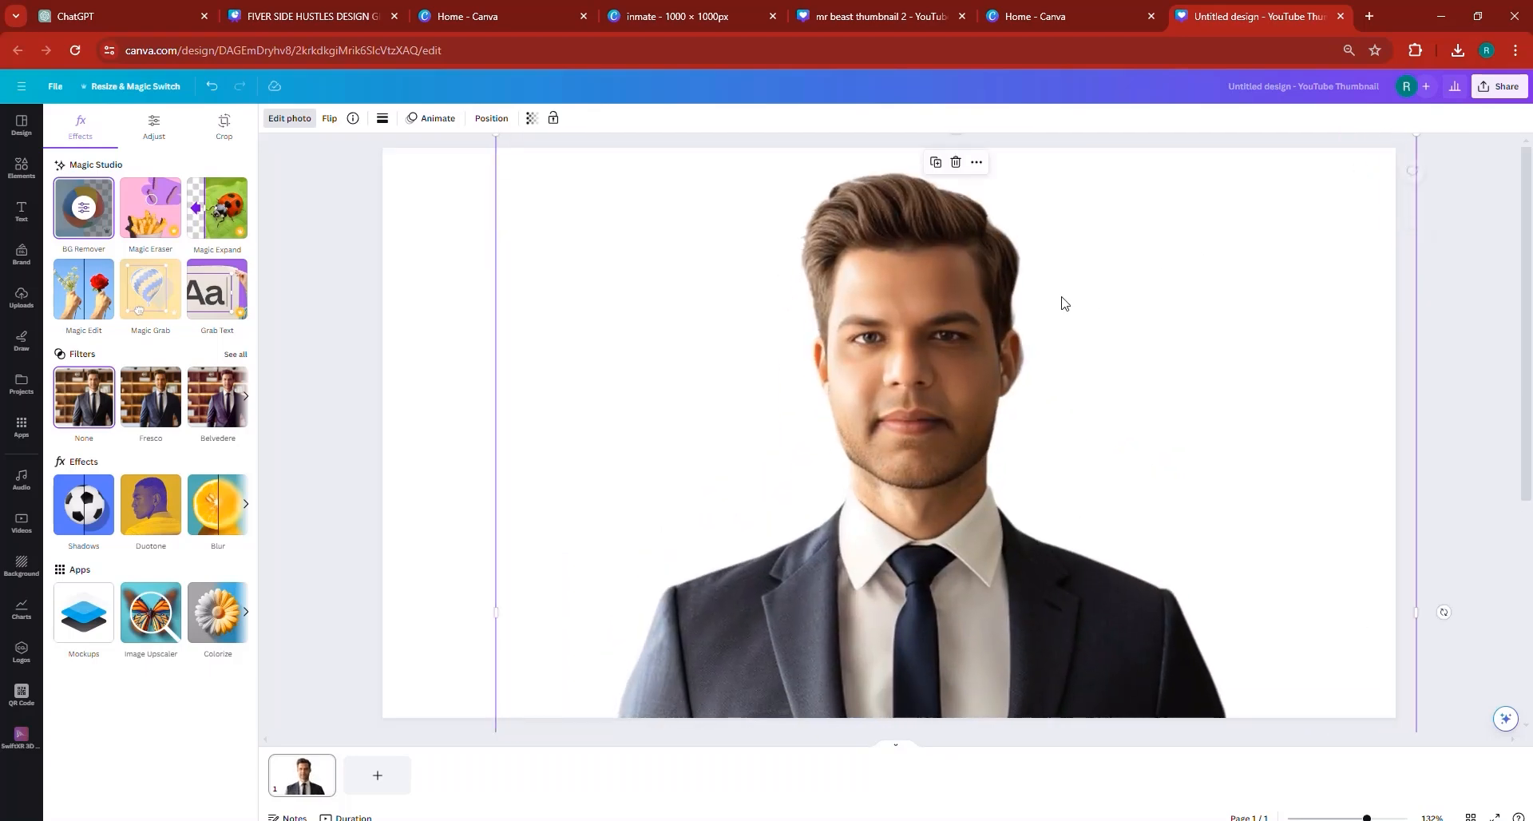
drag(998, 292, 971, 296)
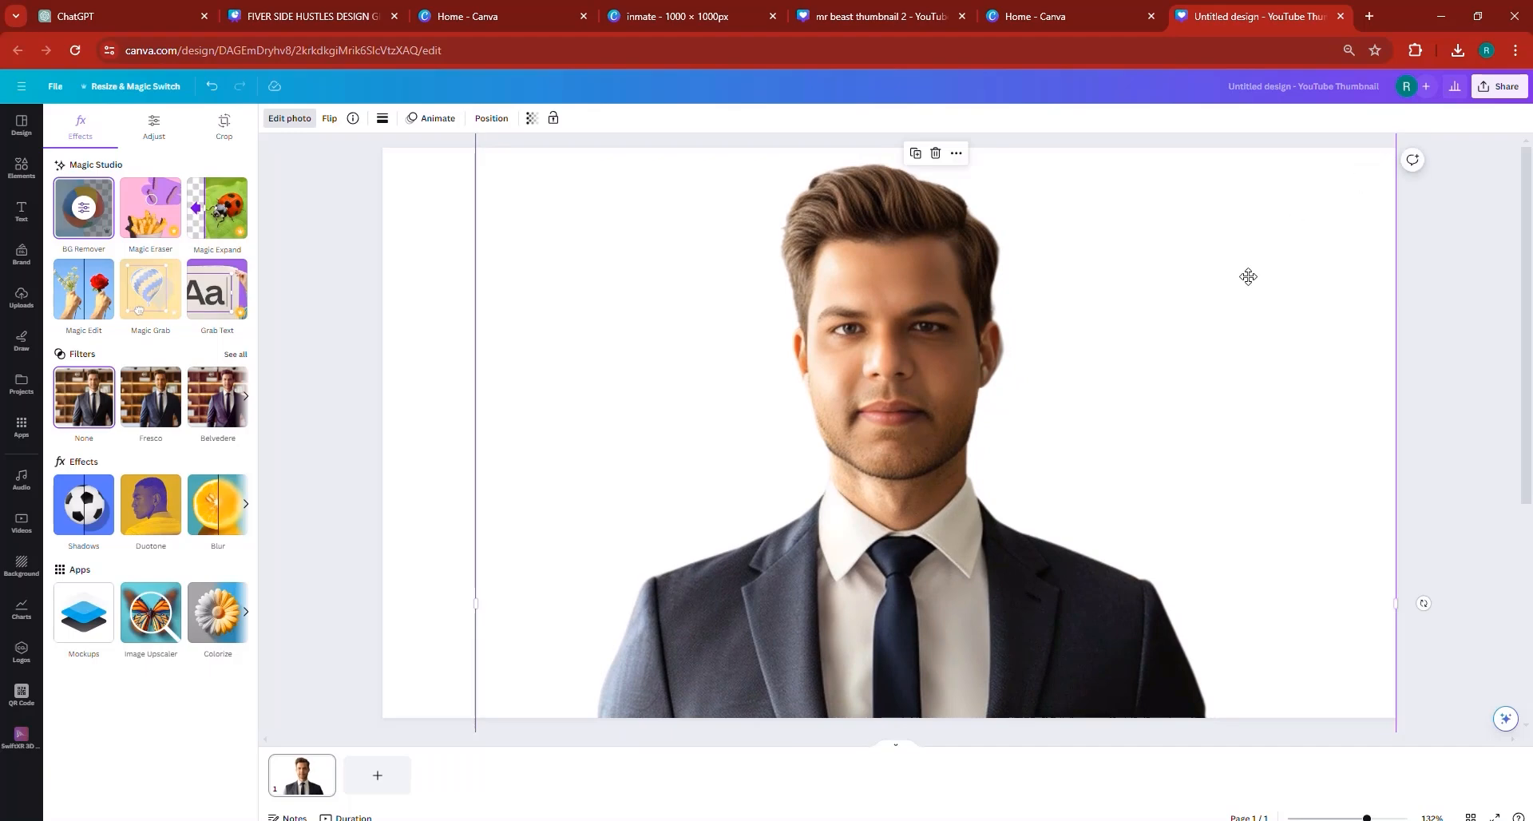
drag(1249, 277, 1186, 374)
drag(1333, 217, 1414, 160)
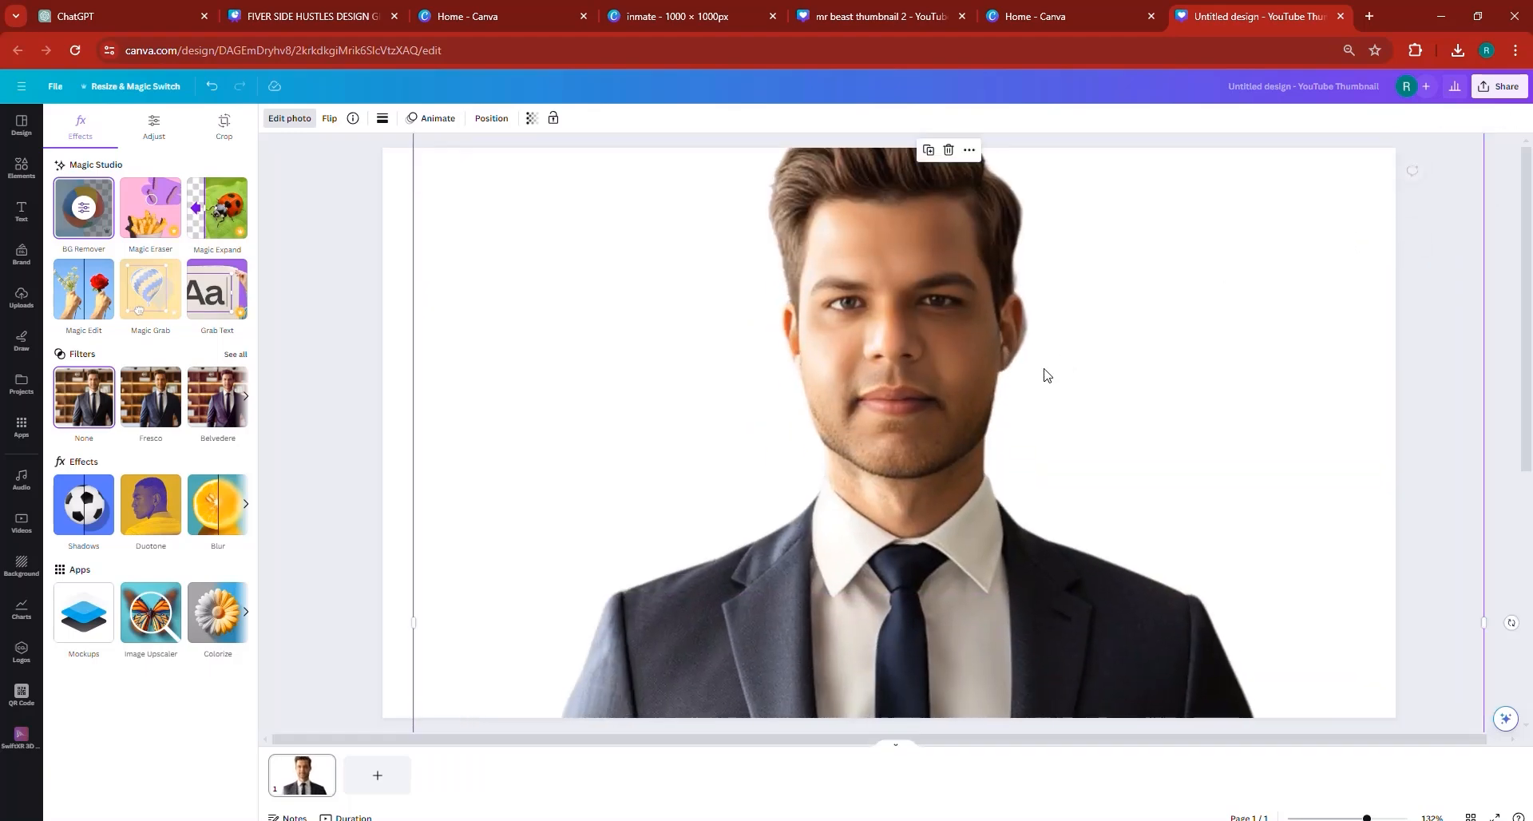
drag(1044, 369, 990, 413)
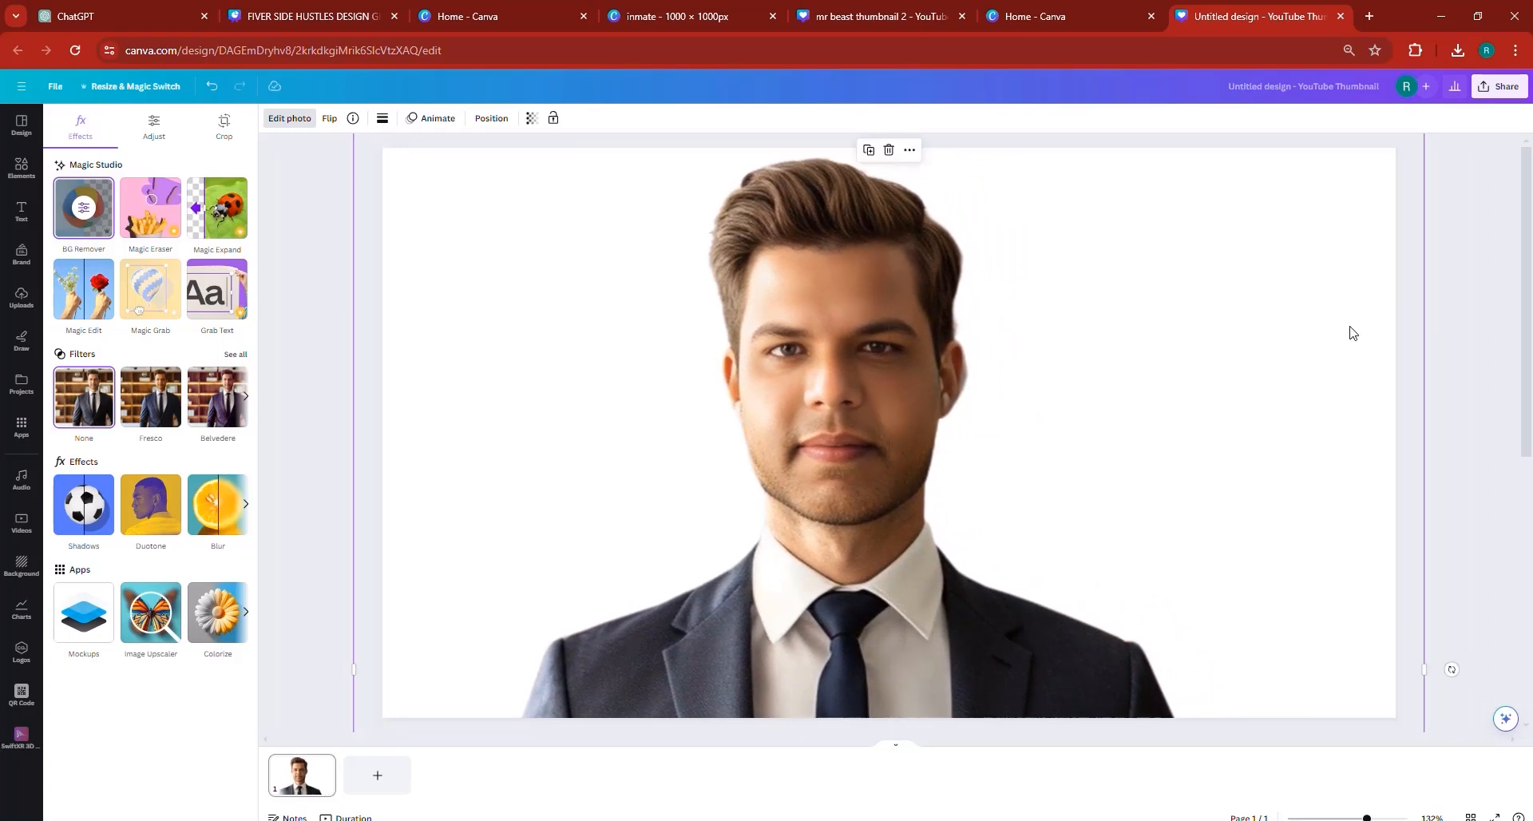
- Crop the enlarged cutout's sides close to the shoulders and centre it on the page
drag(1427, 299, 1191, 322)
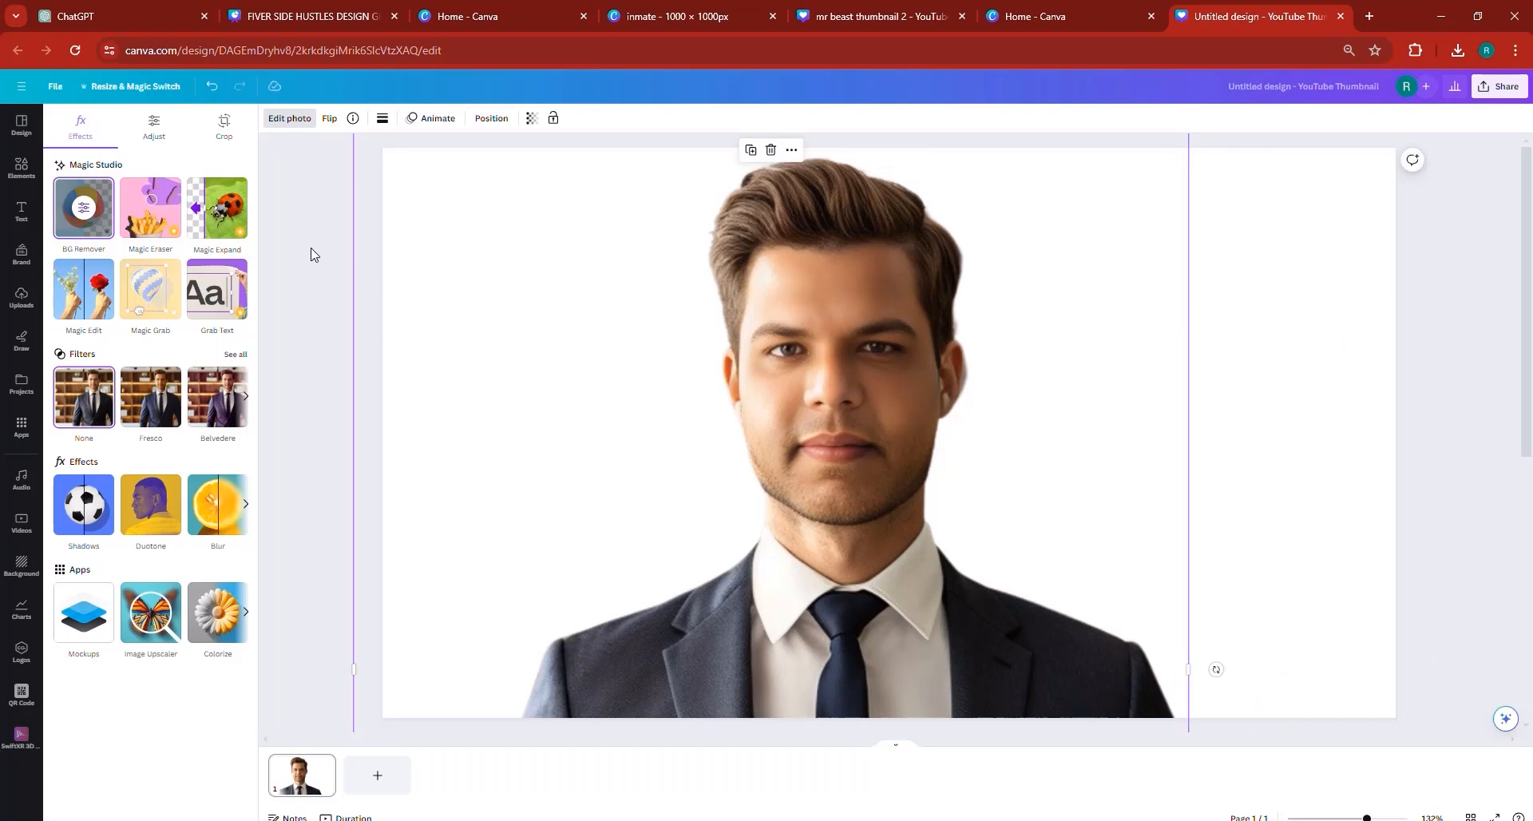
drag(360, 238, 511, 264)
drag(747, 320, 788, 316)
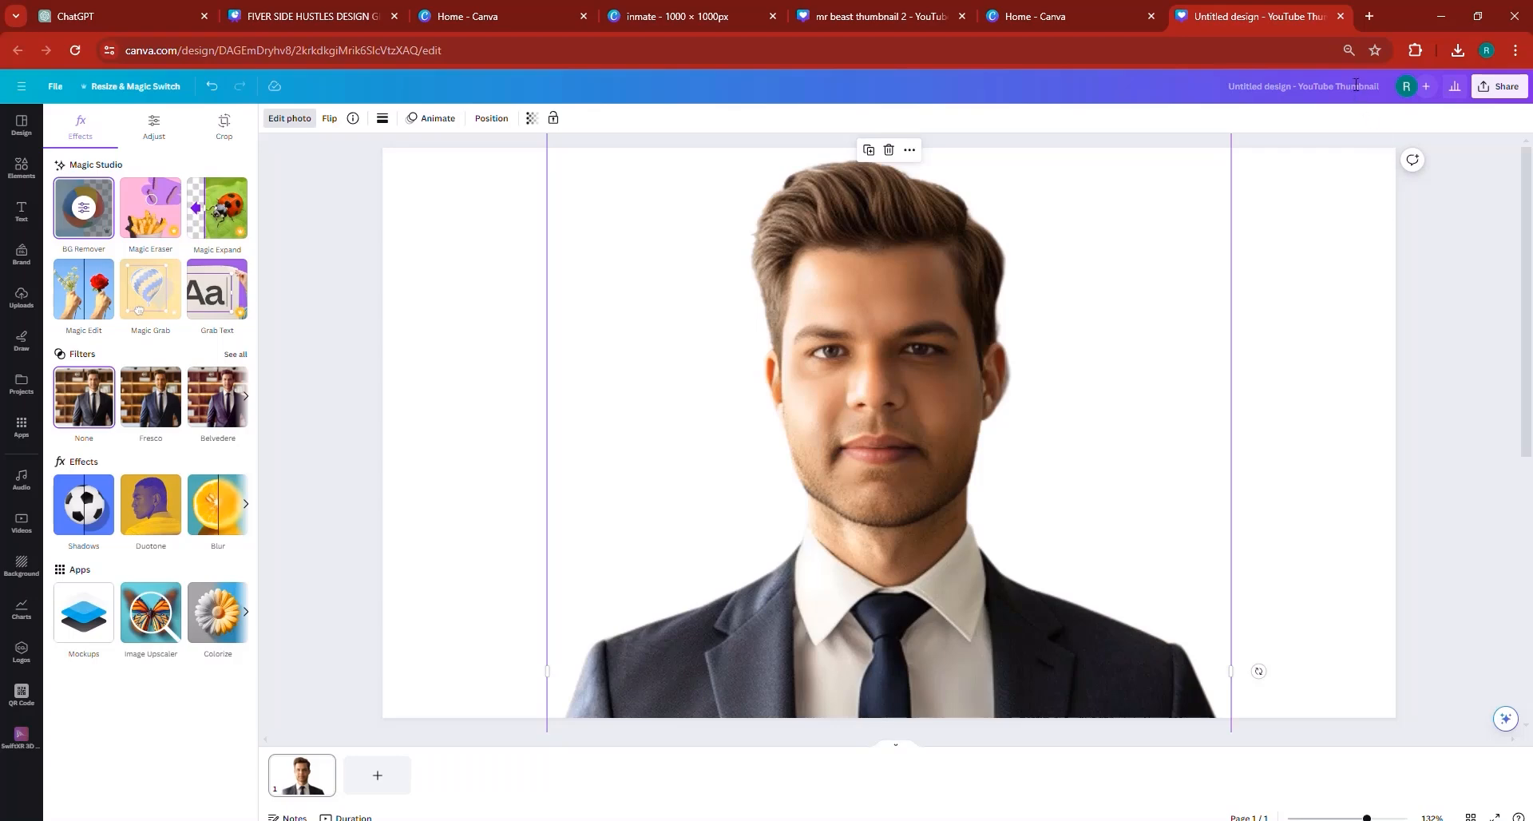
- Auto-adjust the photo and set Contrast 20, Whites 11, Blacks 16, Vibrance 23, Saturation 14, Sharpness 21 and Clarity 25
click(1499, 86)
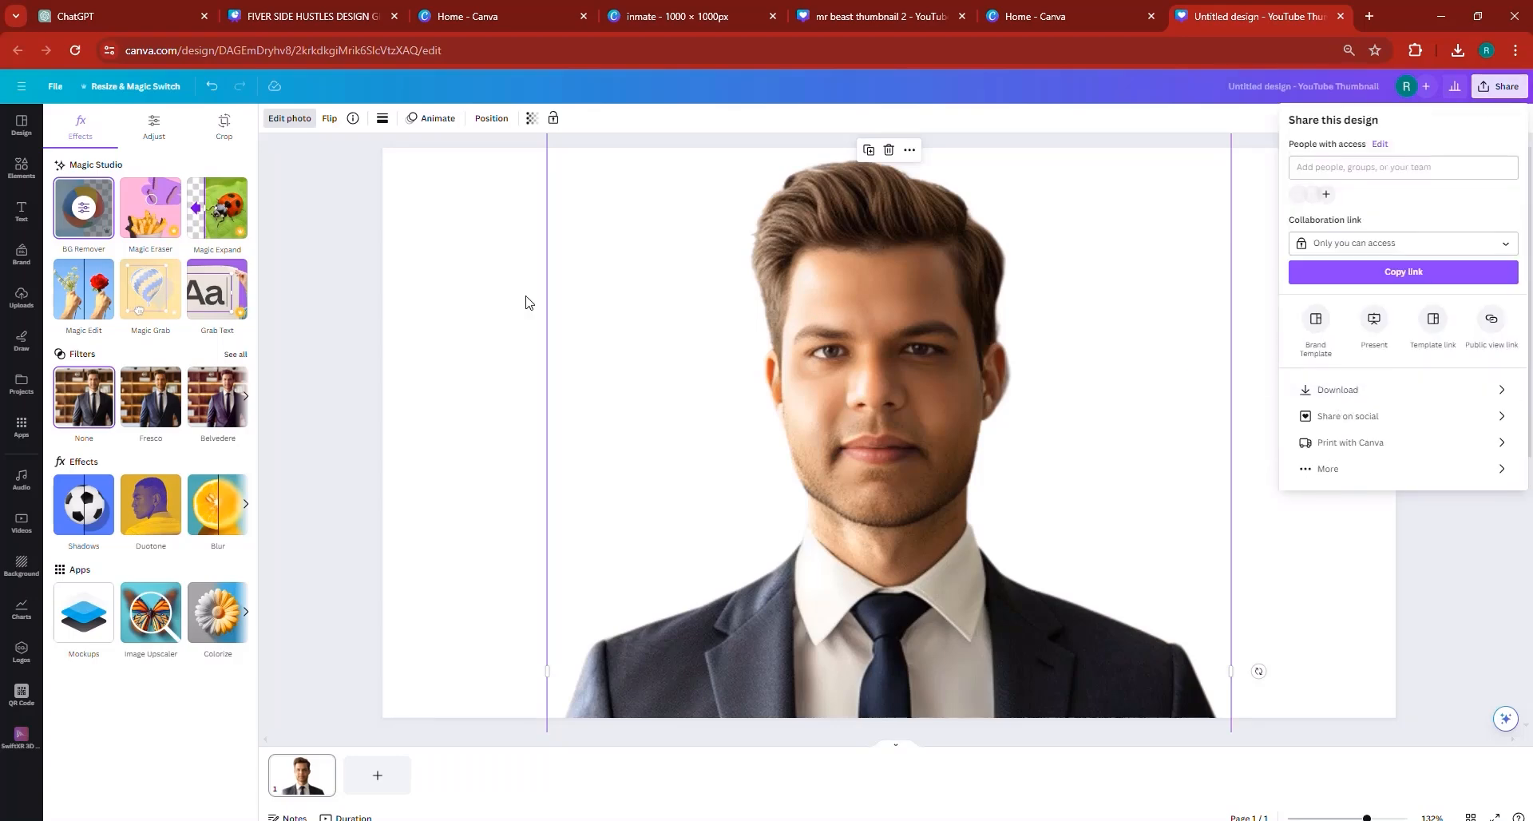
click(153, 124)
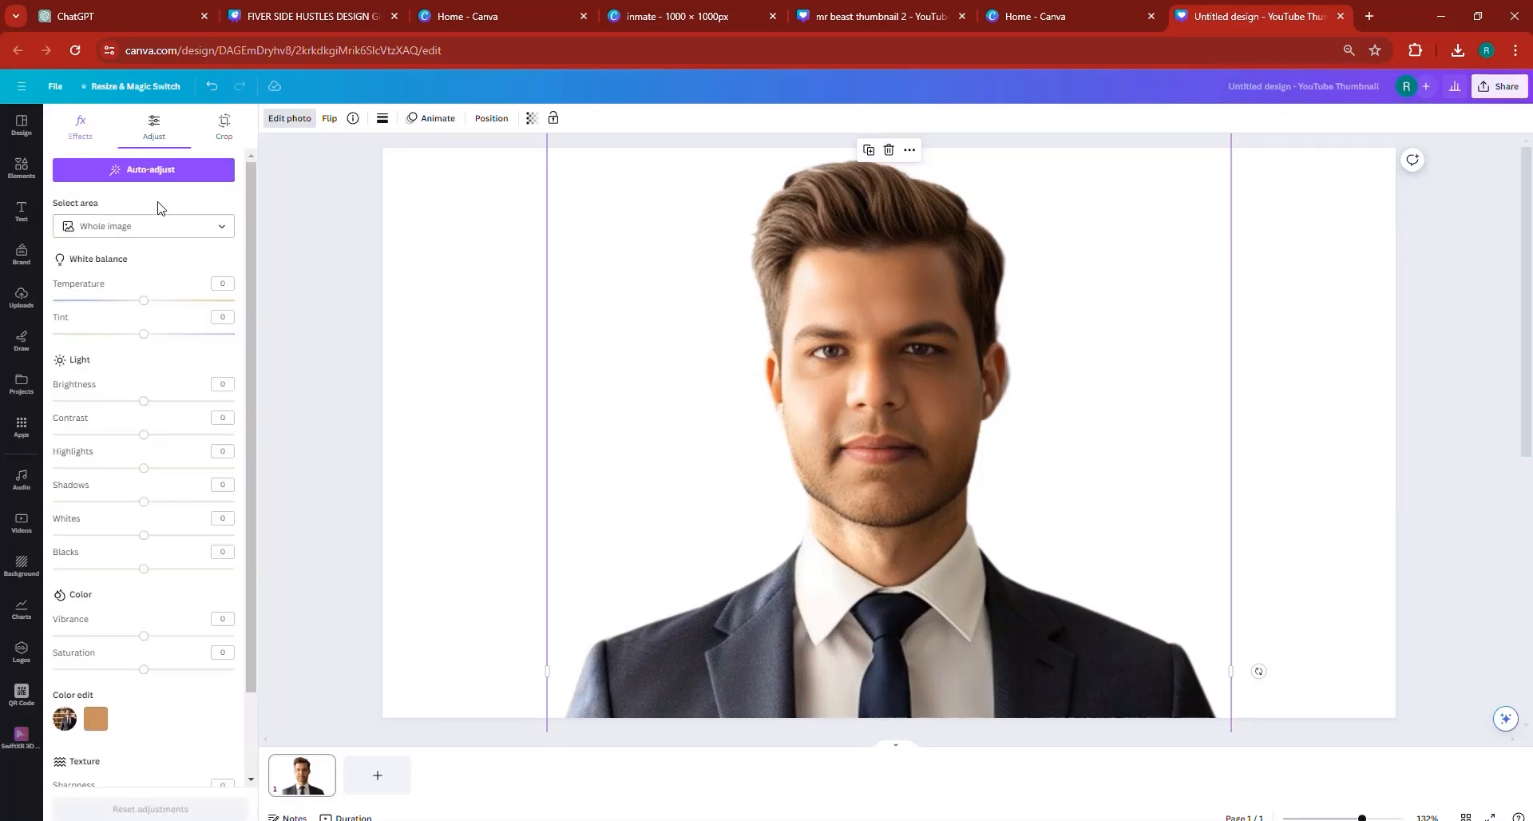
click(151, 183)
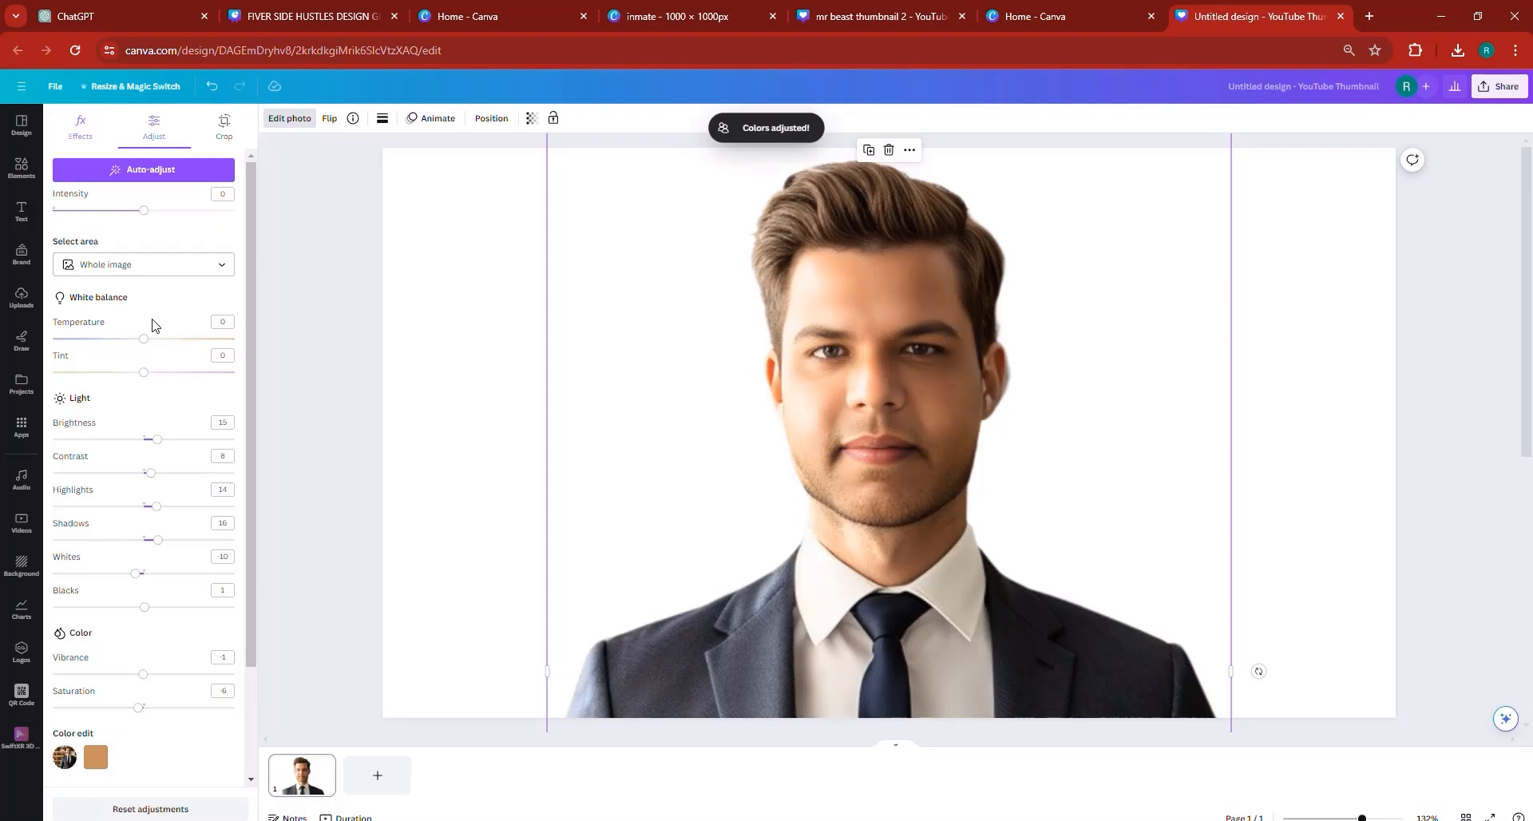
scroll(166, 382, down, 1)
scroll(166, 382, down, 1)
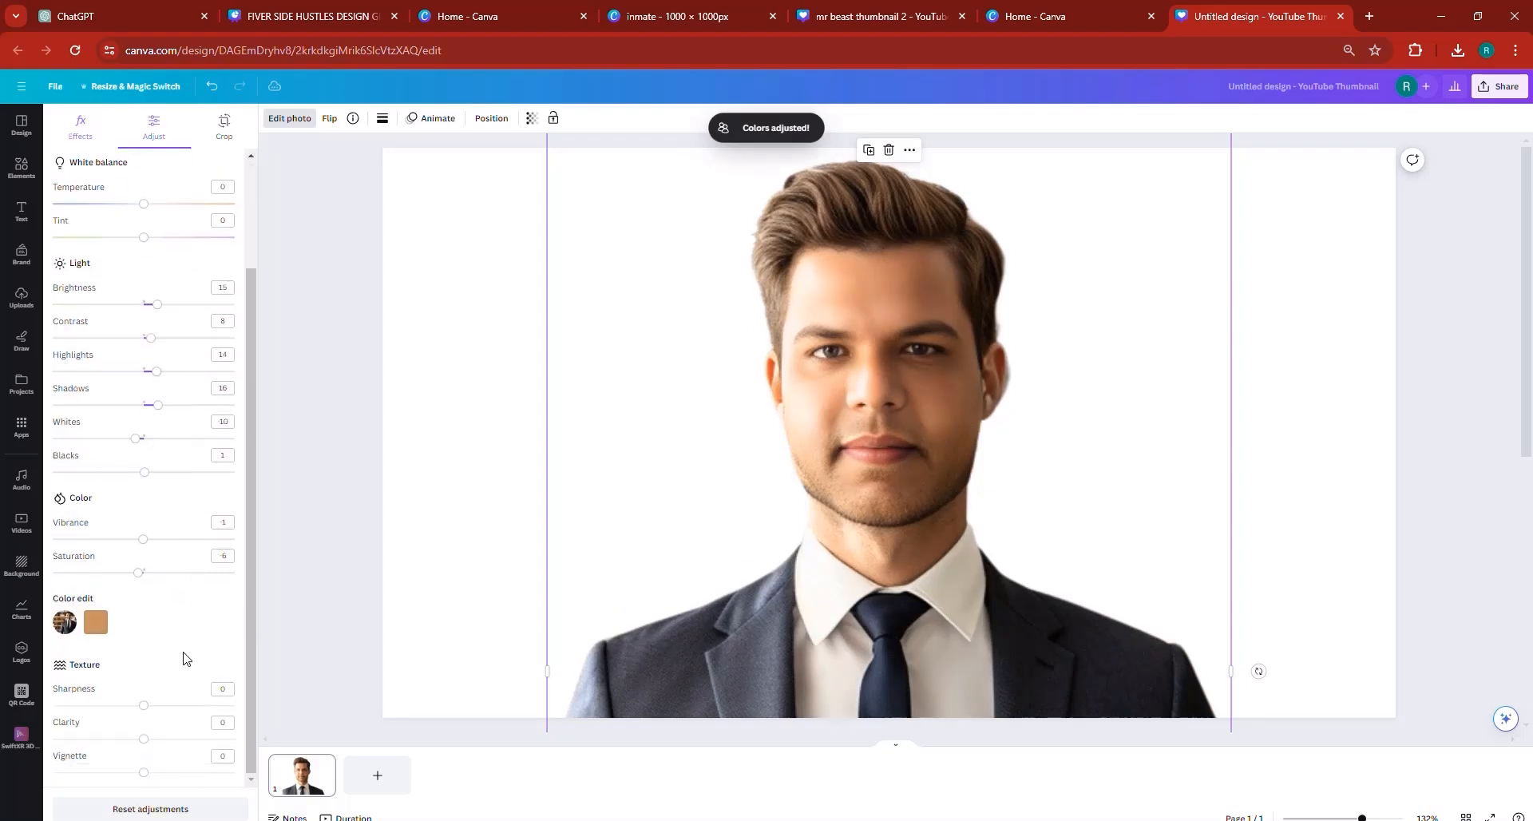
click(163, 706)
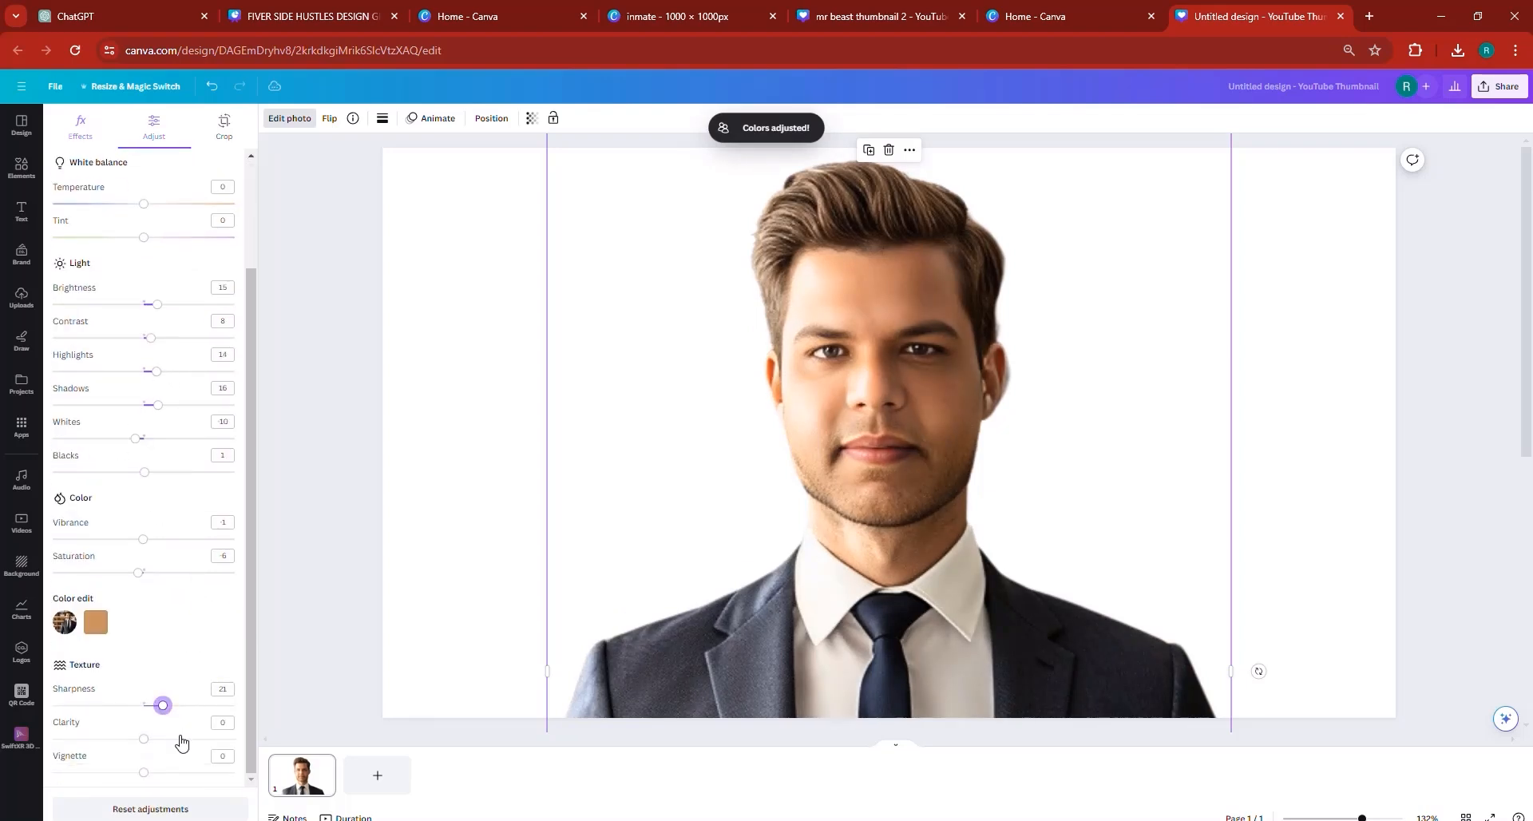
drag(182, 741, 171, 740)
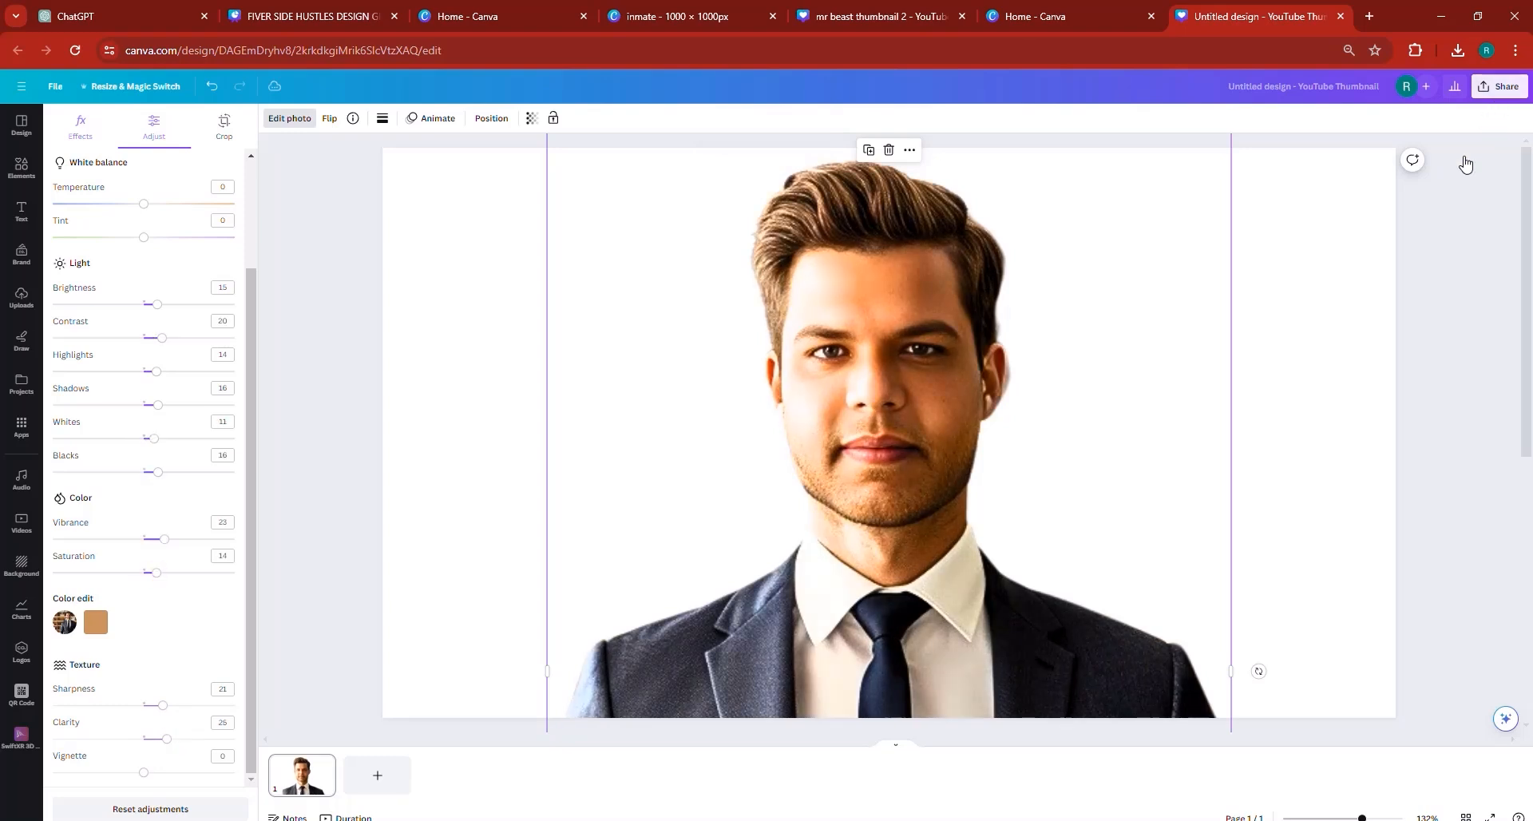
- Download the design as a PNG at size 1 with a transparent background
click(1500, 86)
click(1332, 394)
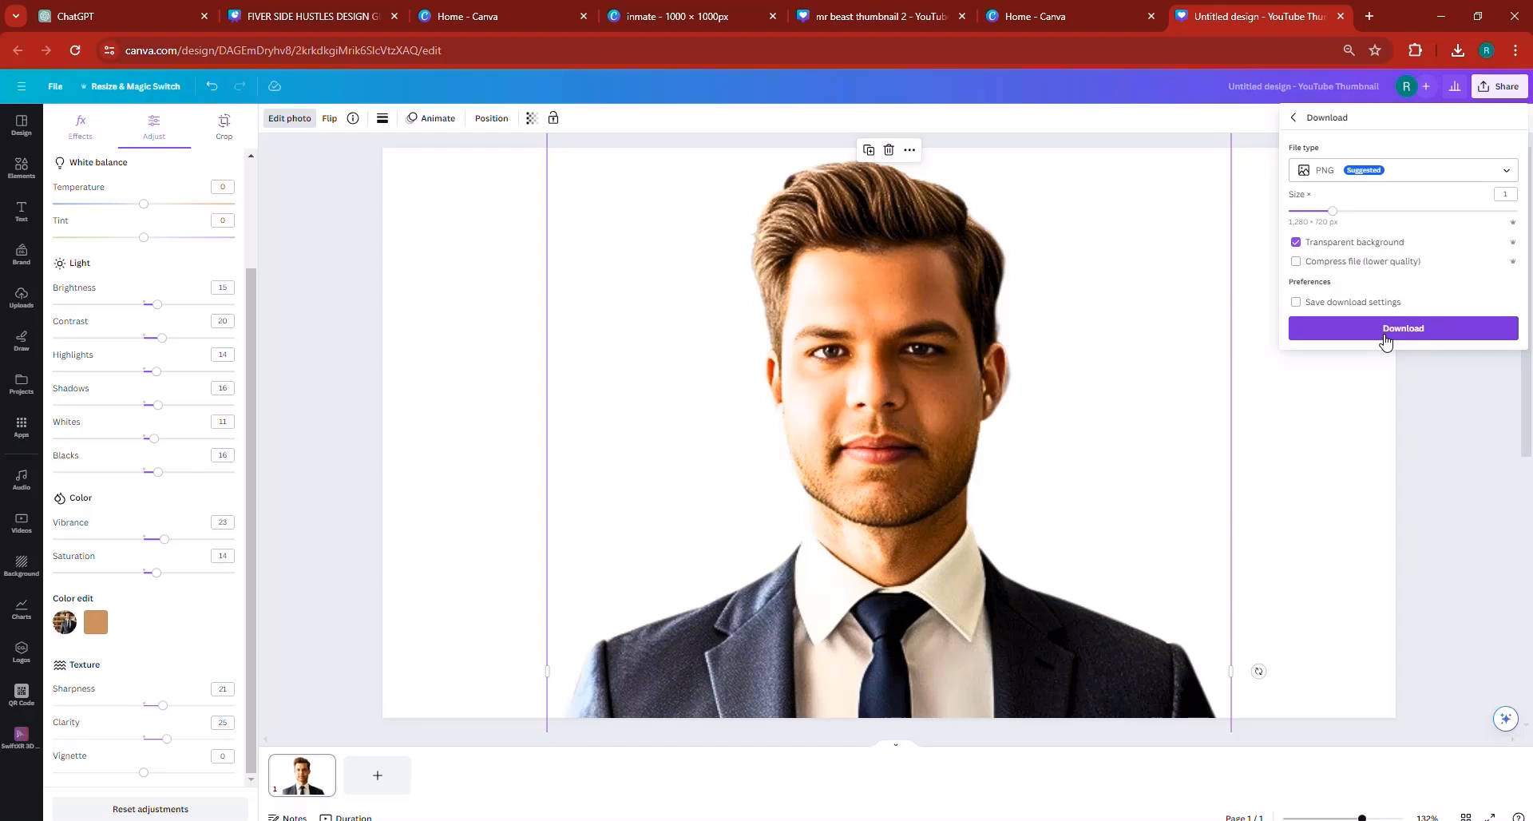
click(1386, 341)
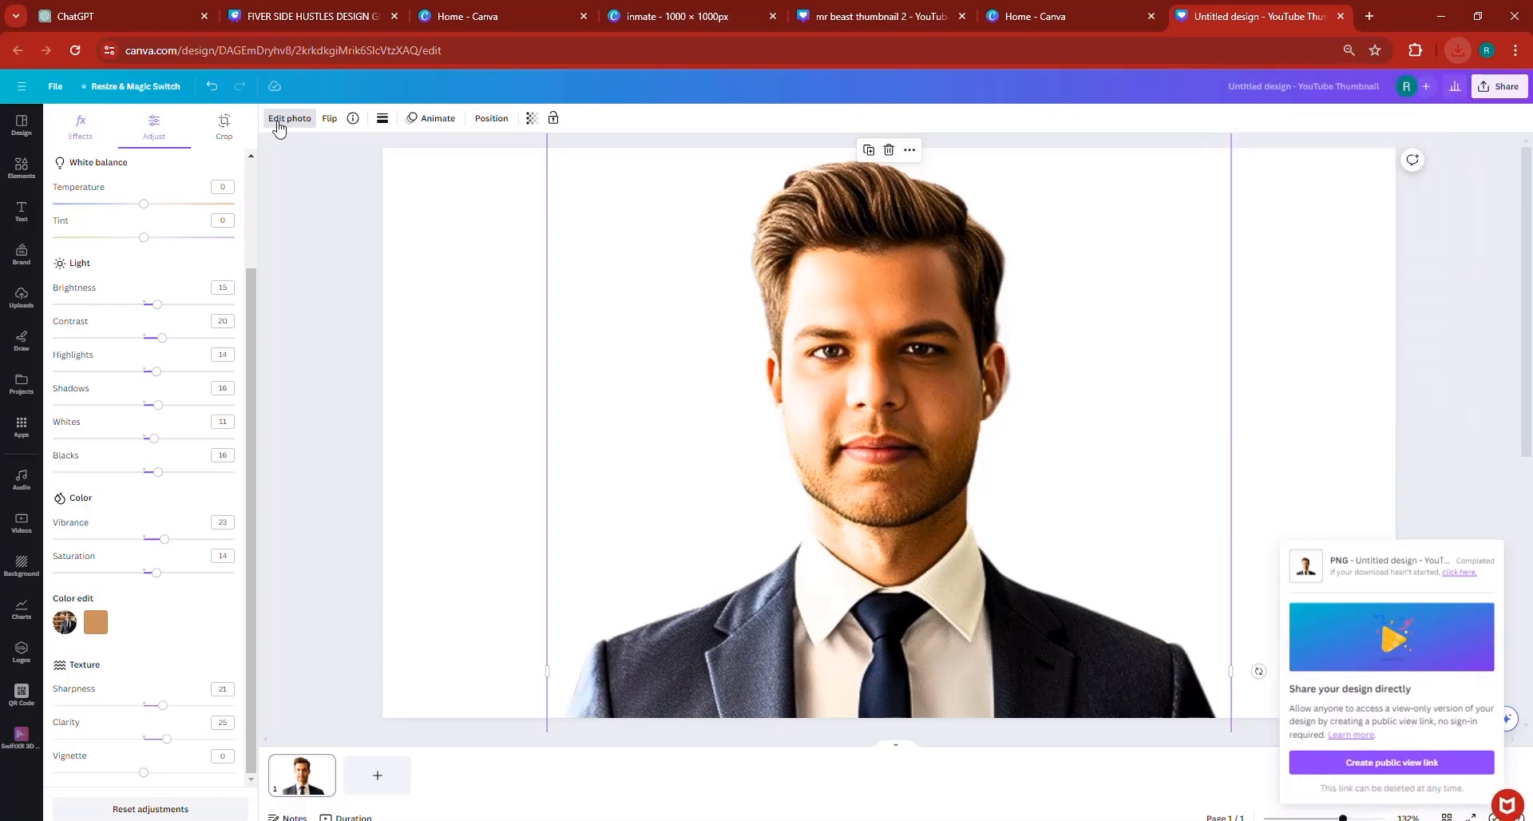
- Try a Glow shadow on the cutout with its angle set to 18
click(297, 154)
click(289, 119)
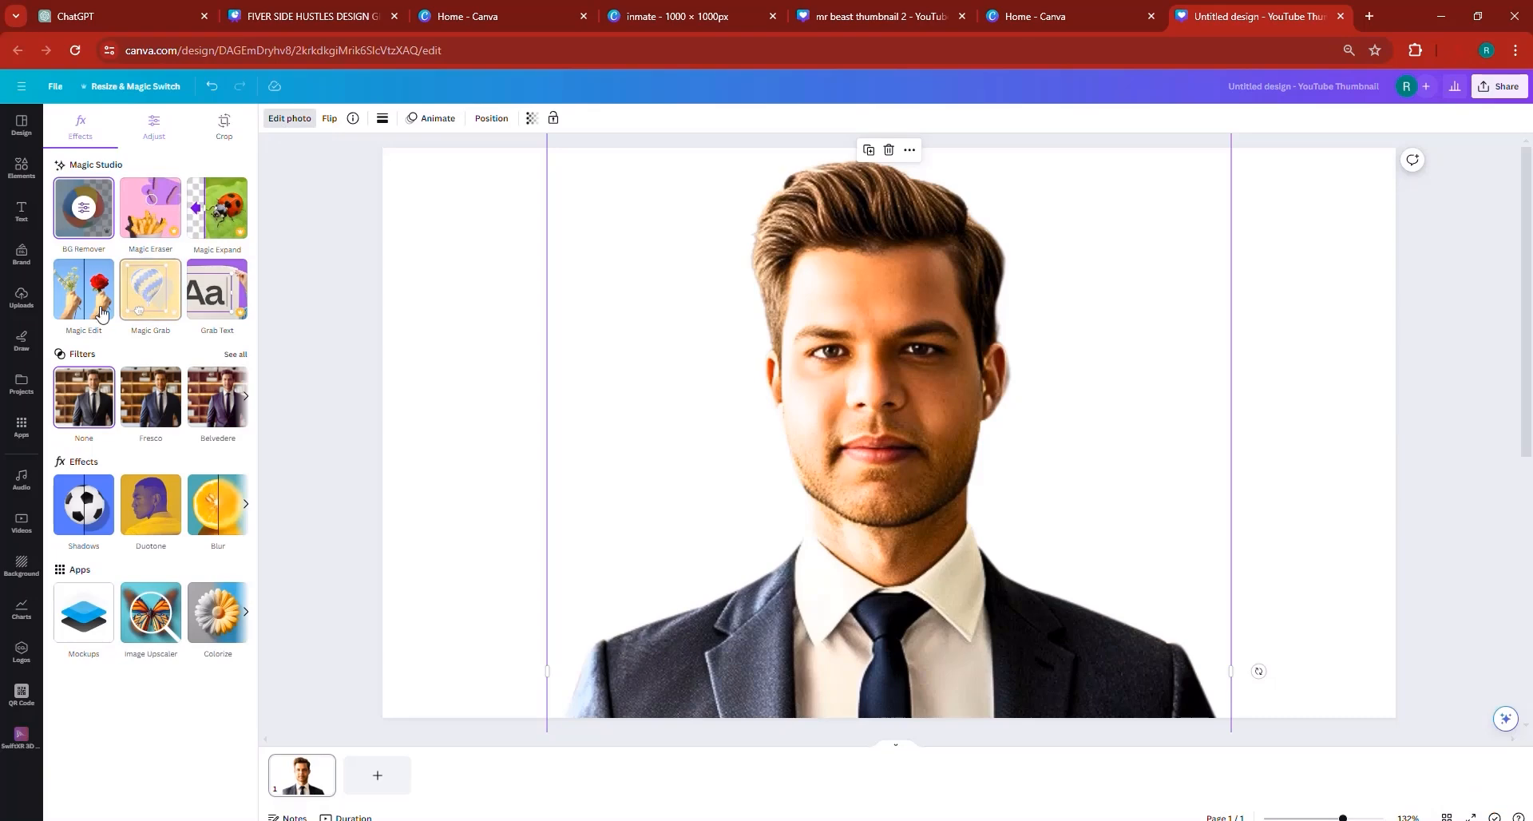
click(94, 527)
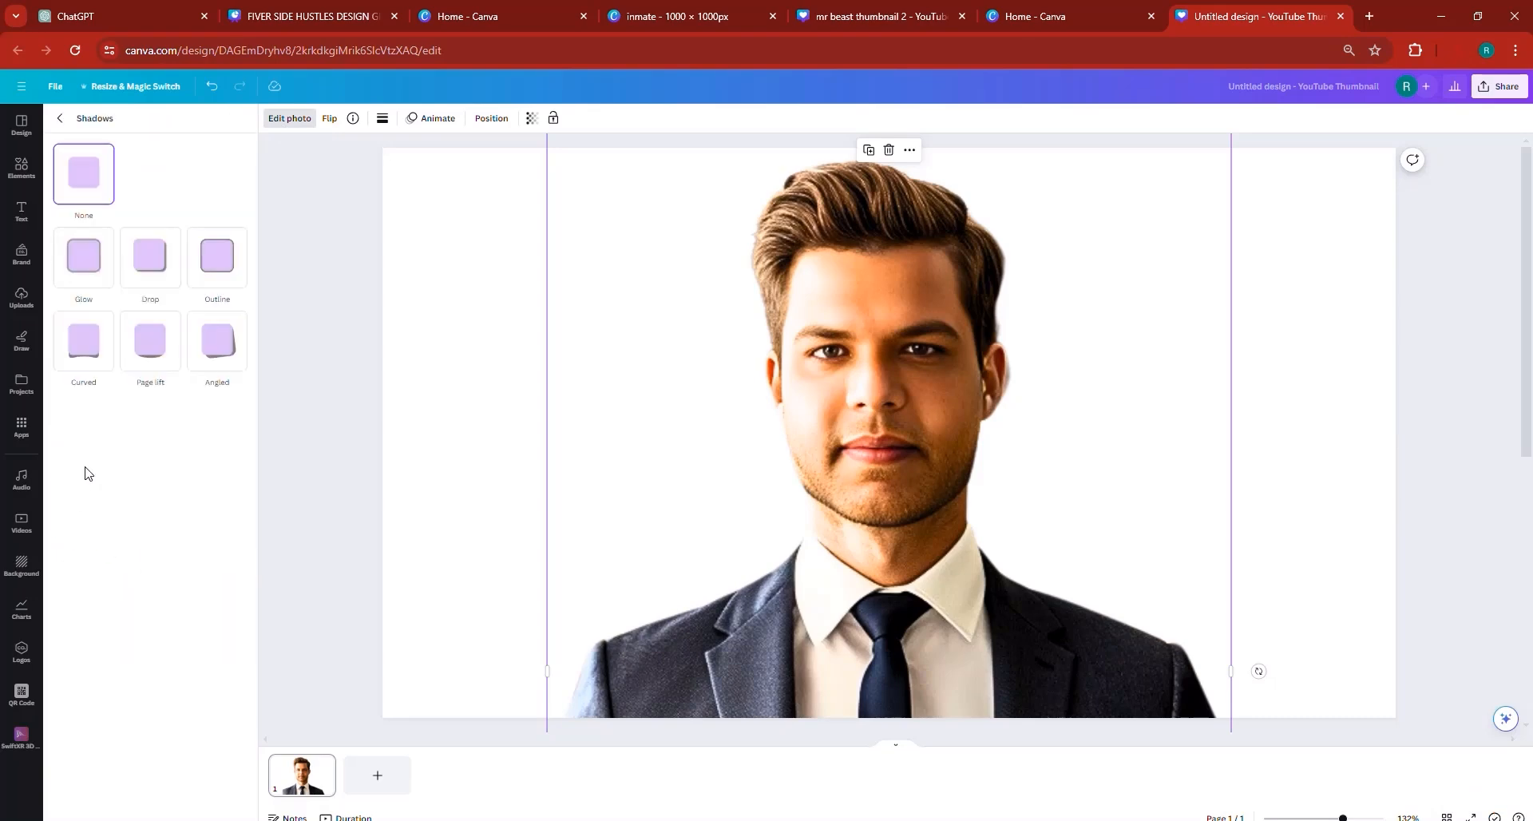
click(89, 253)
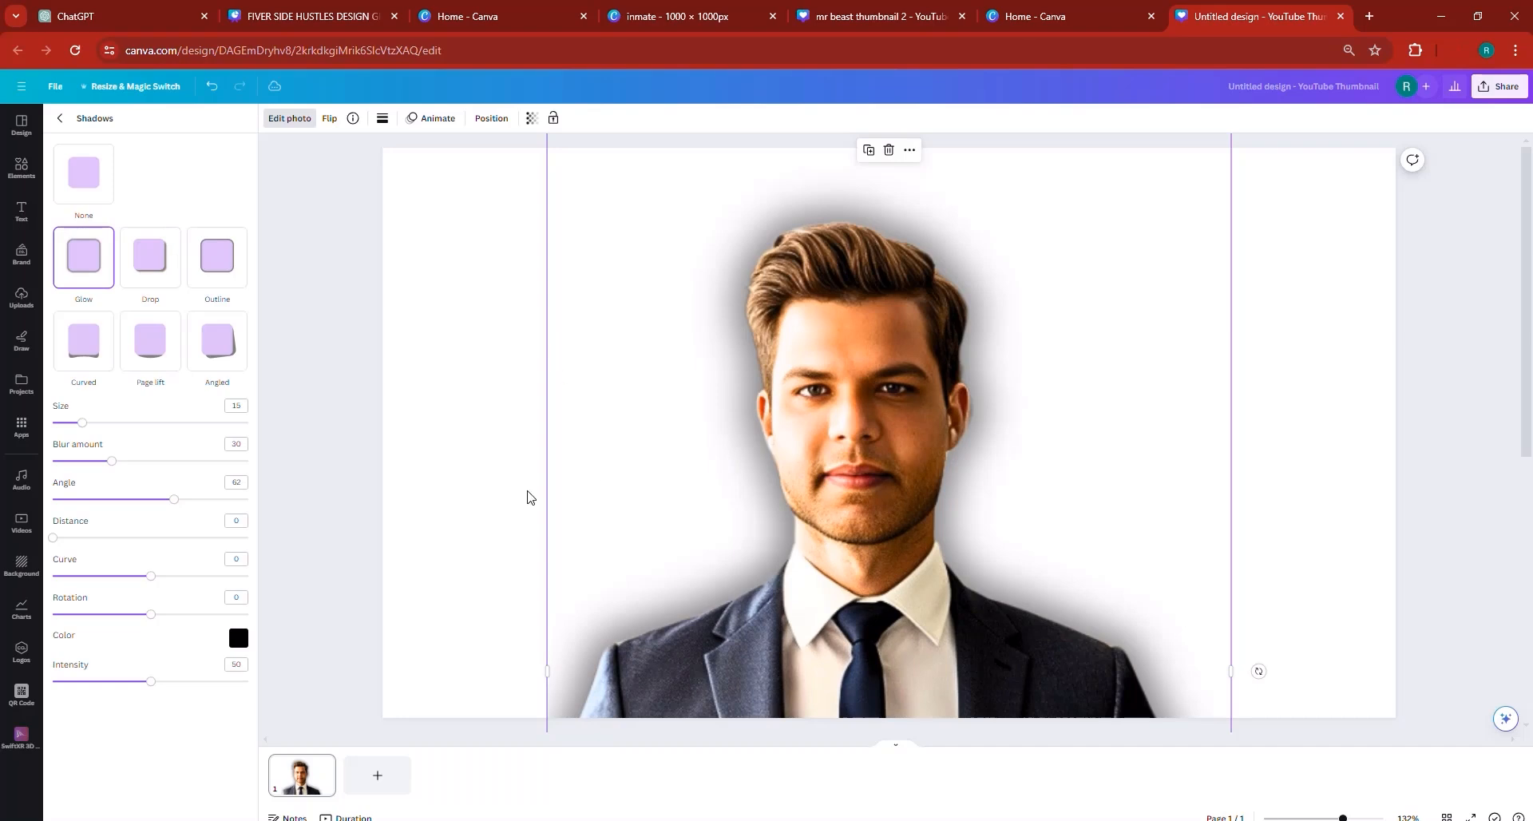
click(88, 499)
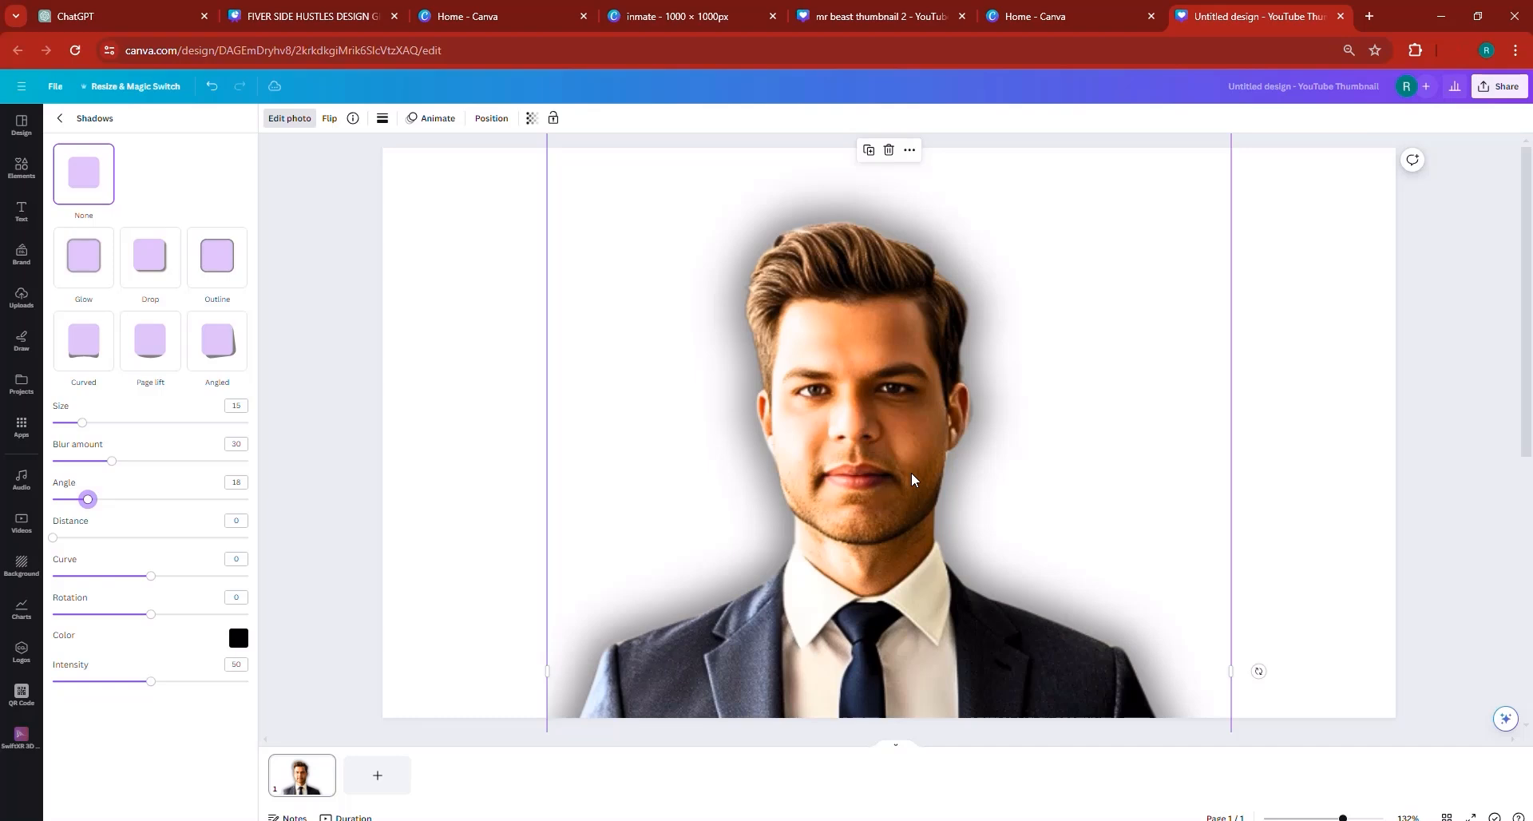
- Try other positions for the glowing cutout and delete it from the page
drag(878, 303, 954, 351)
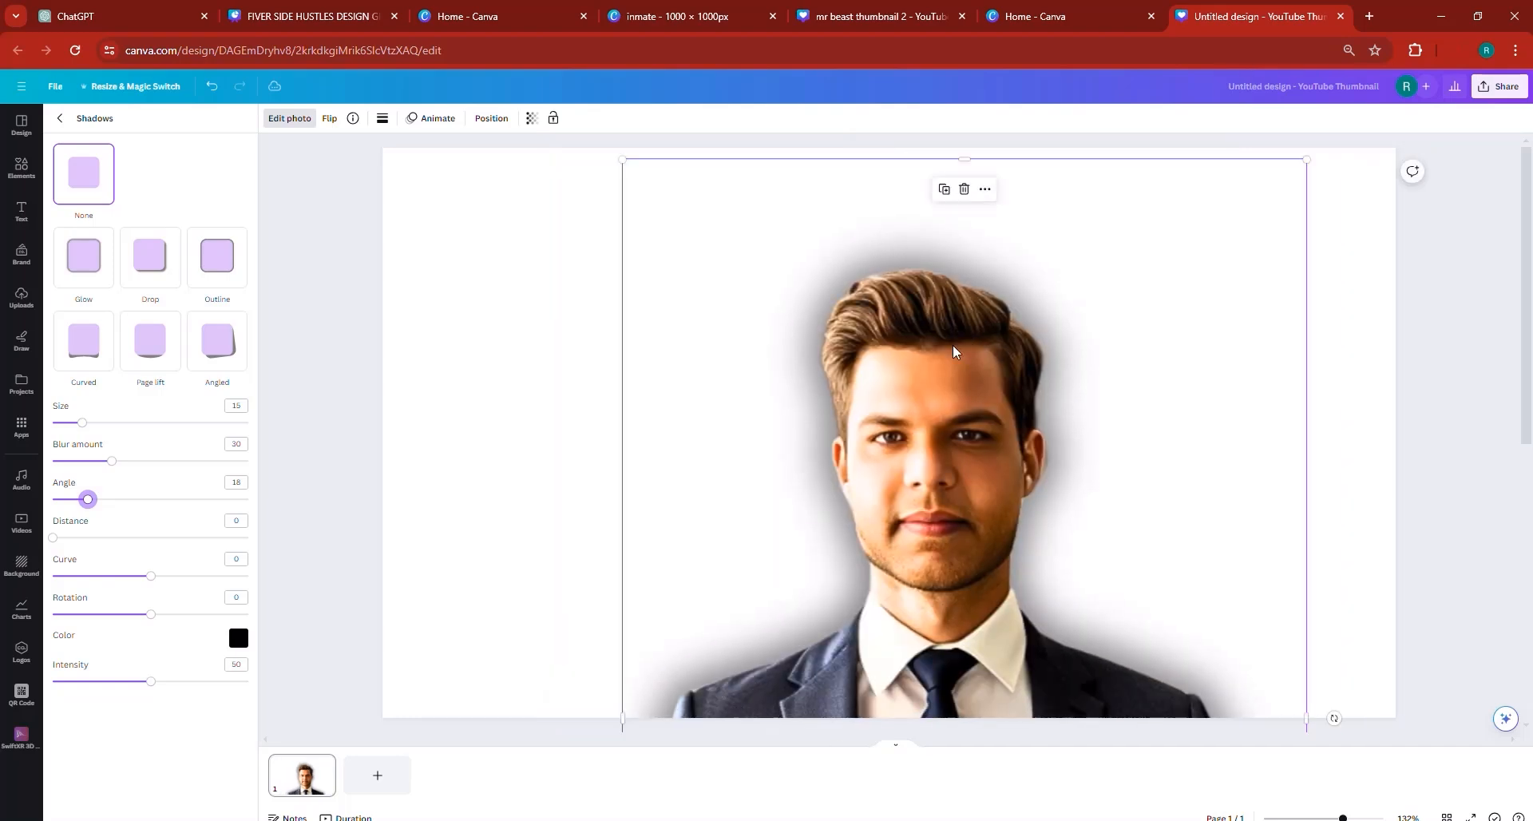
key(ctrl+z)
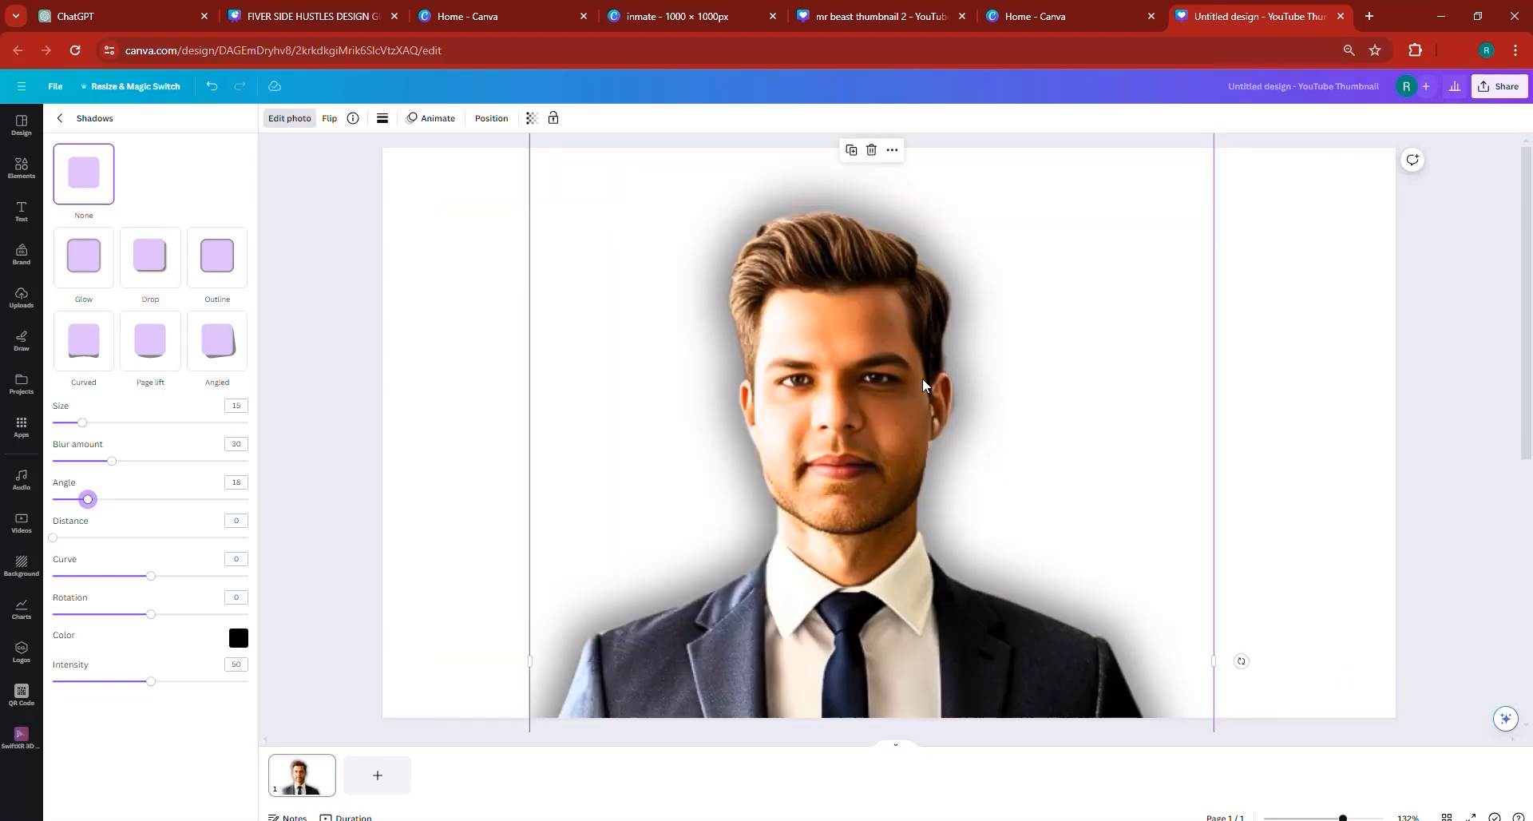
click(59, 124)
right_click(763, 328)
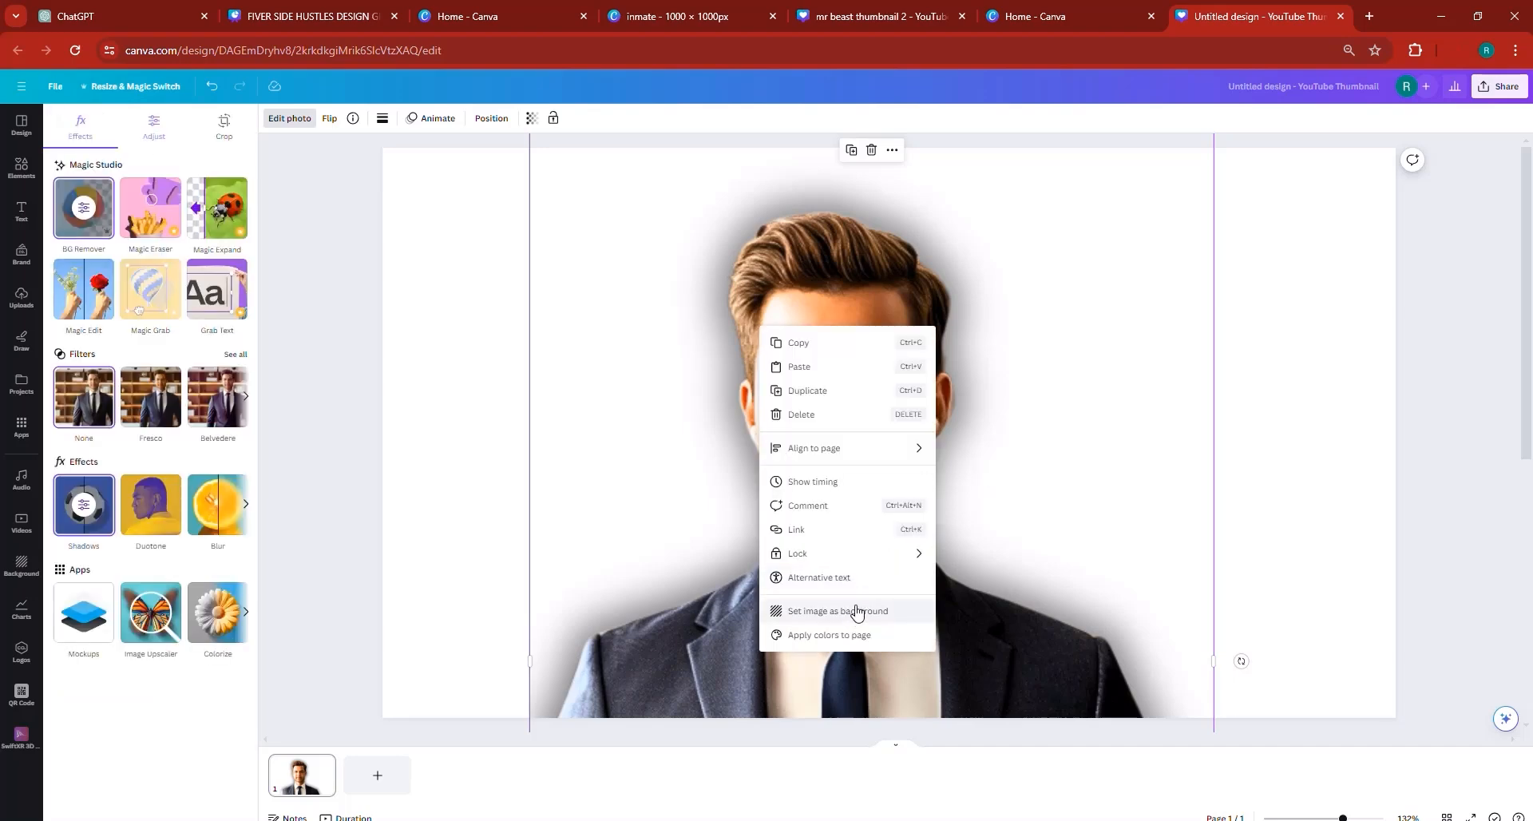
click(1061, 537)
drag(1043, 478, 1122, 507)
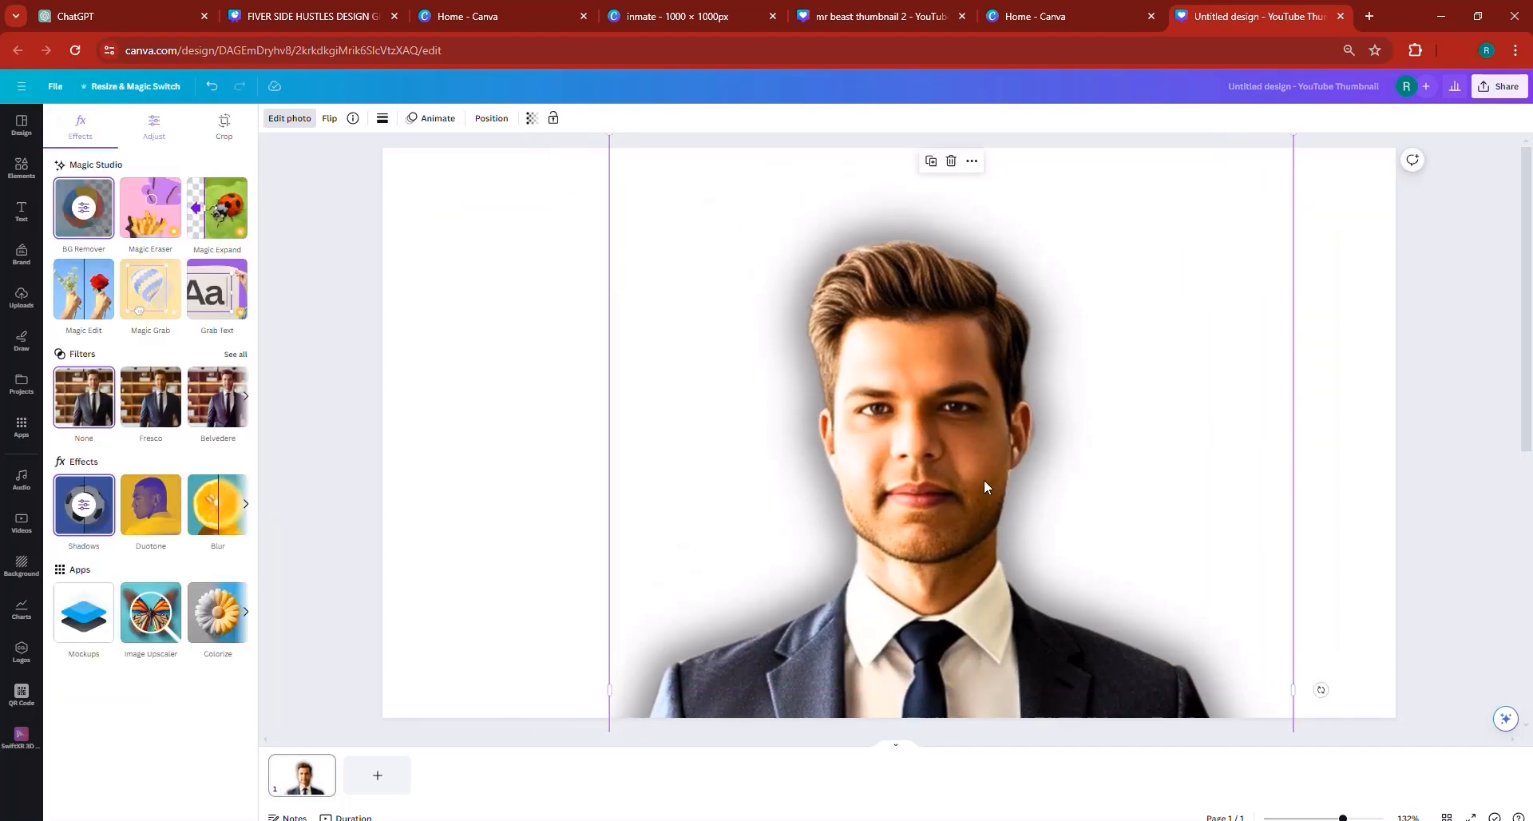
key(Delete)
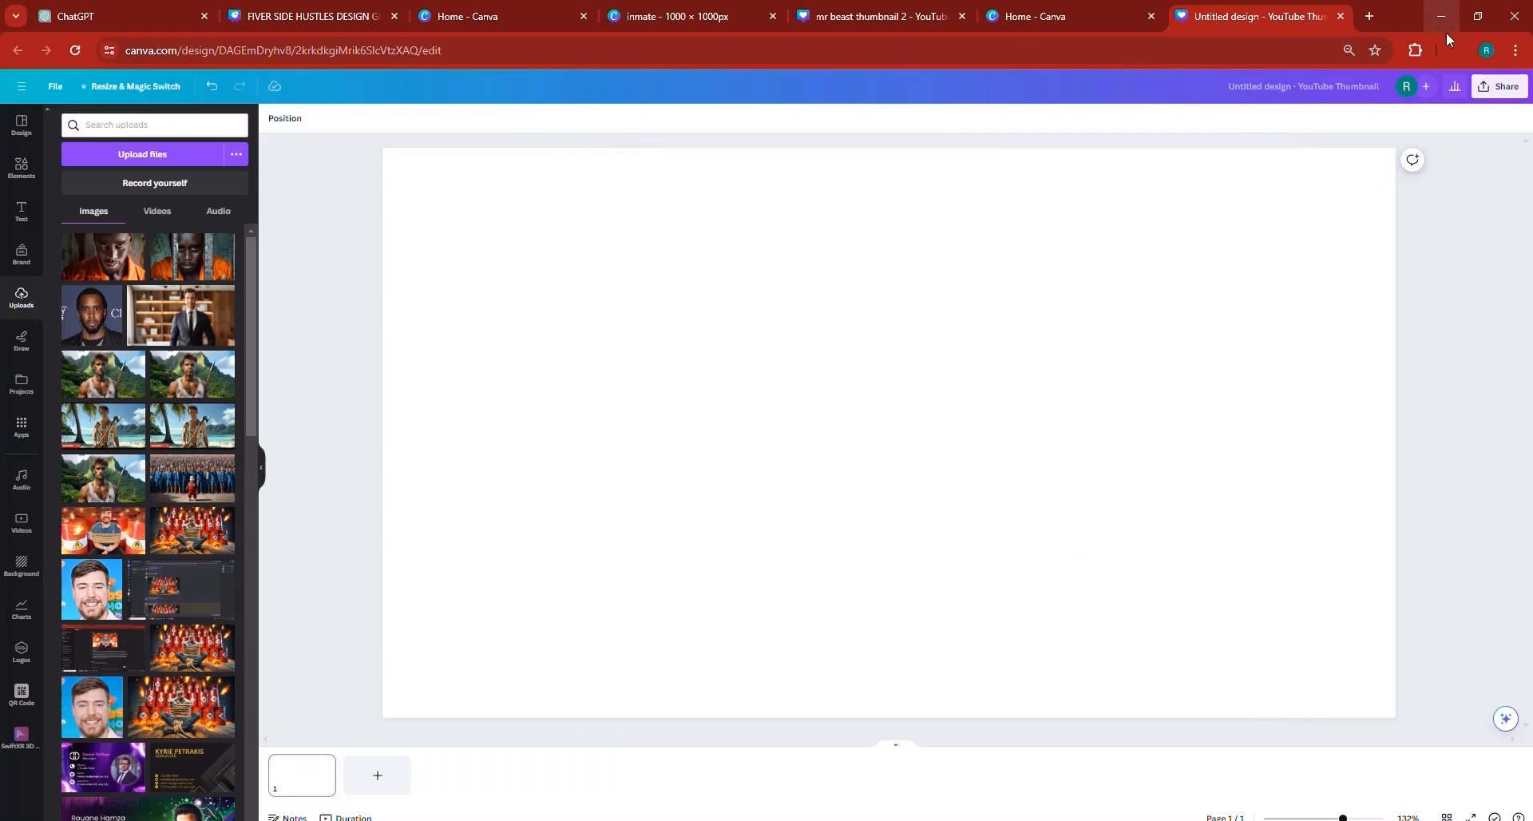
- View the Day 1 / Day 31 sample in the FIVER SIDE HUSTLES DESIGN GIGS design and return to the blank thumbnail page
click(1458, 51)
drag(1302, 122, 825, 414)
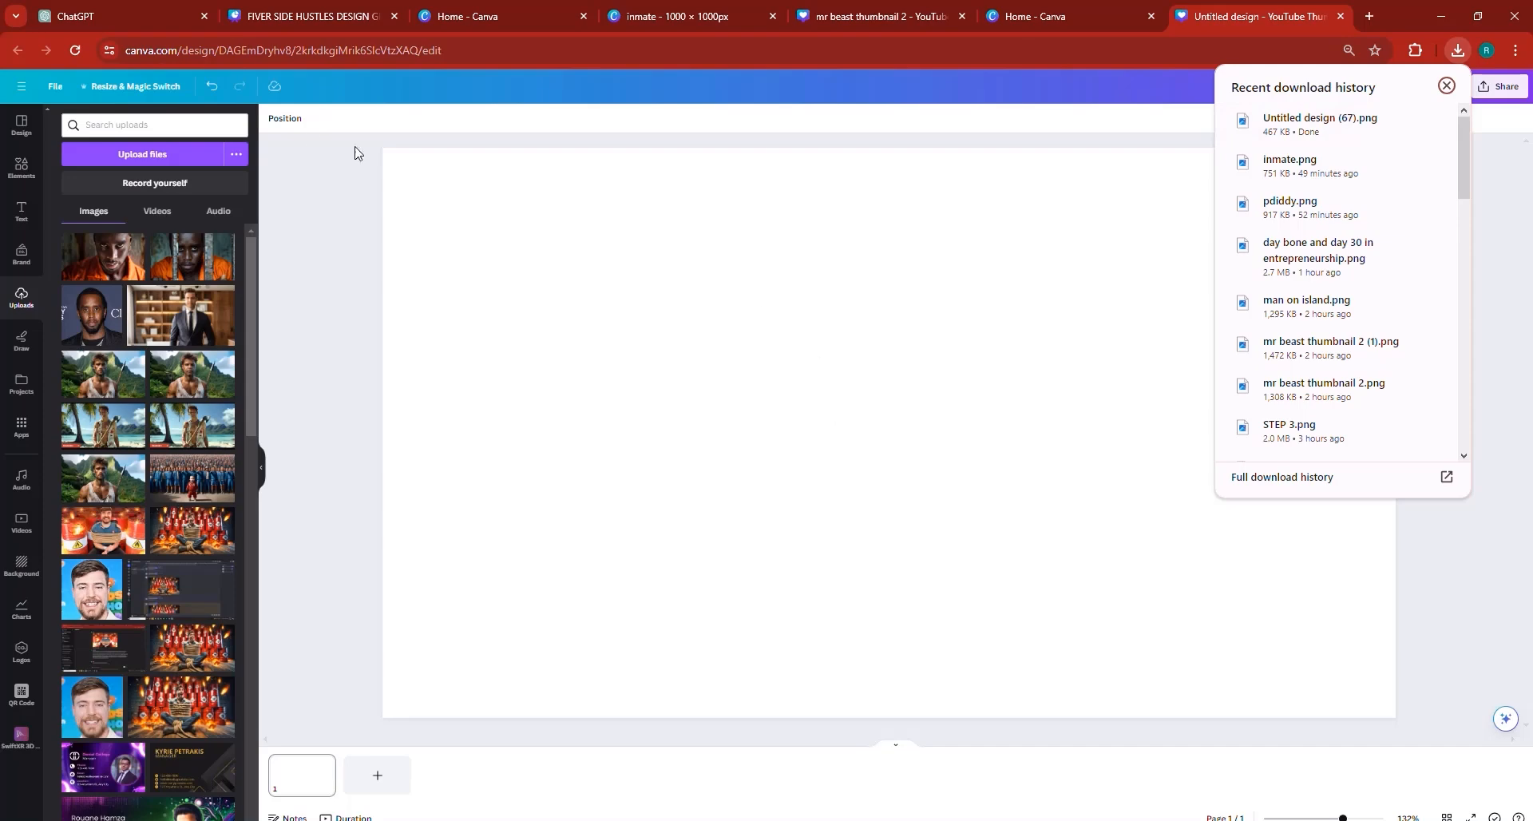
click(339, 13)
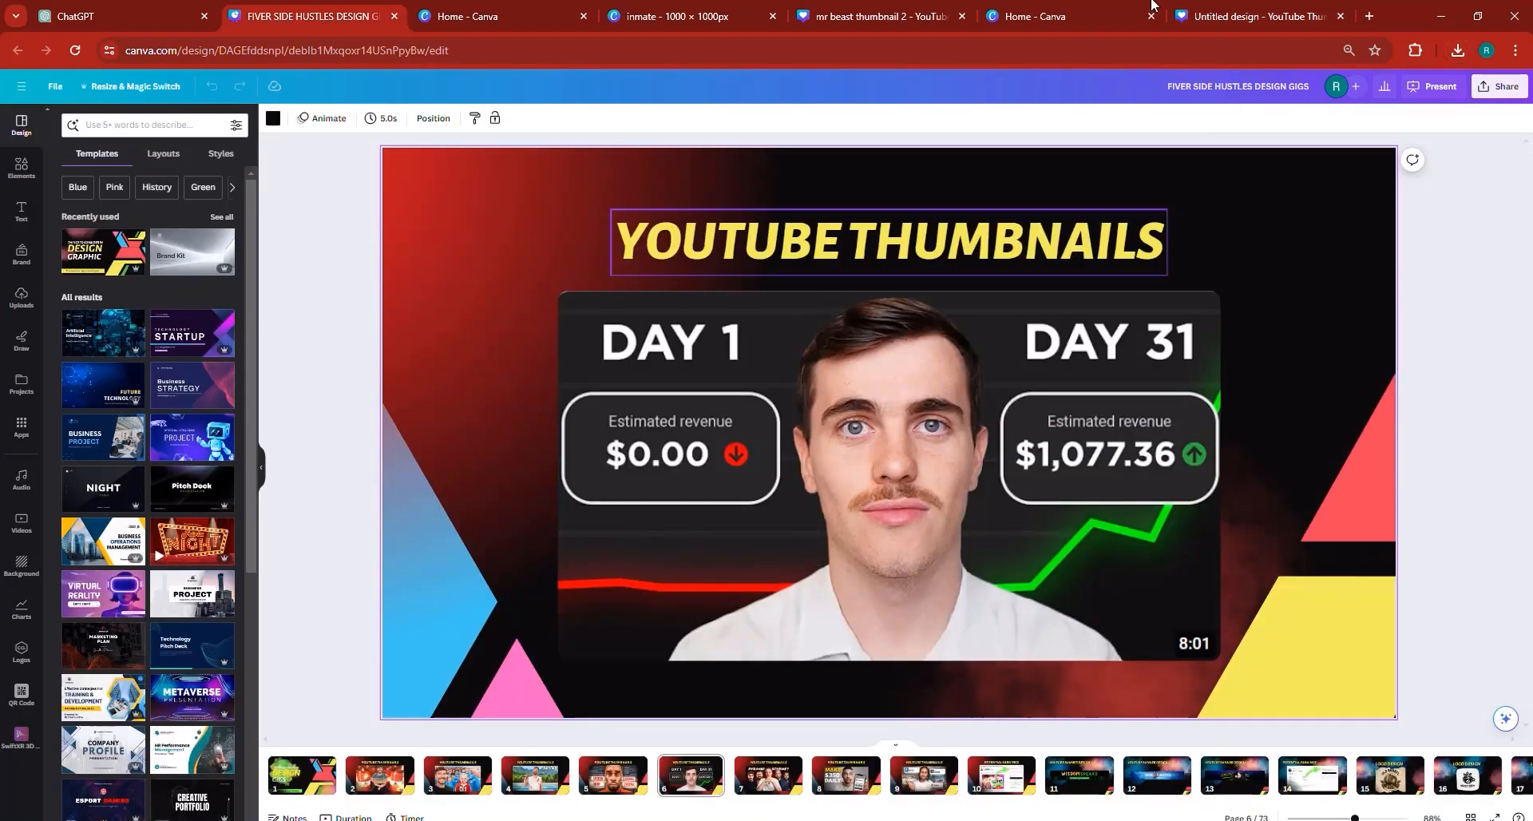
click(1233, 11)
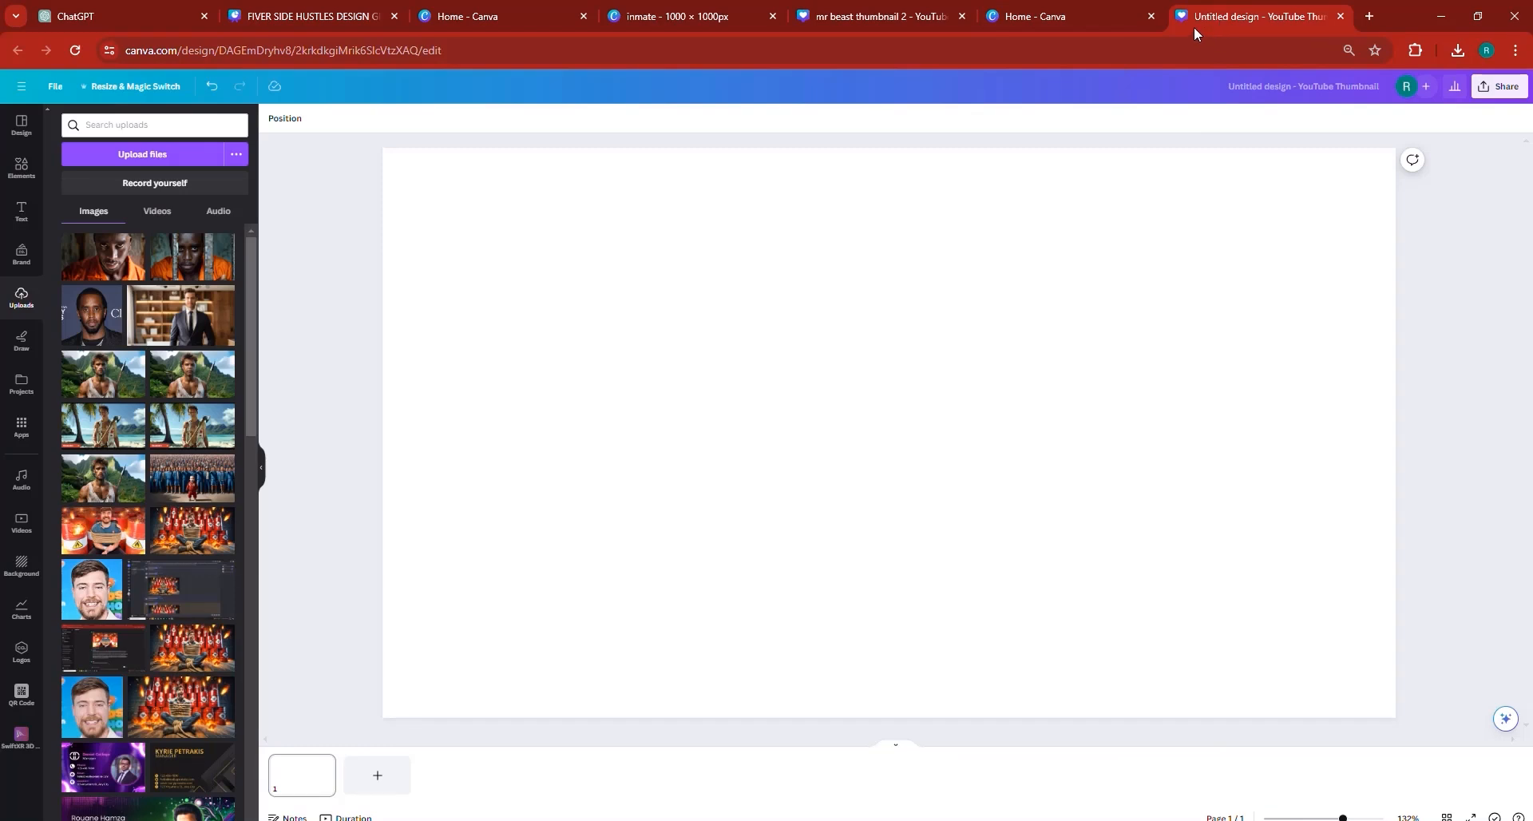
- Place the downloaded Untitled design (67).png on the blank page and arrange a duplicate of it to the right of the original
click(1463, 50)
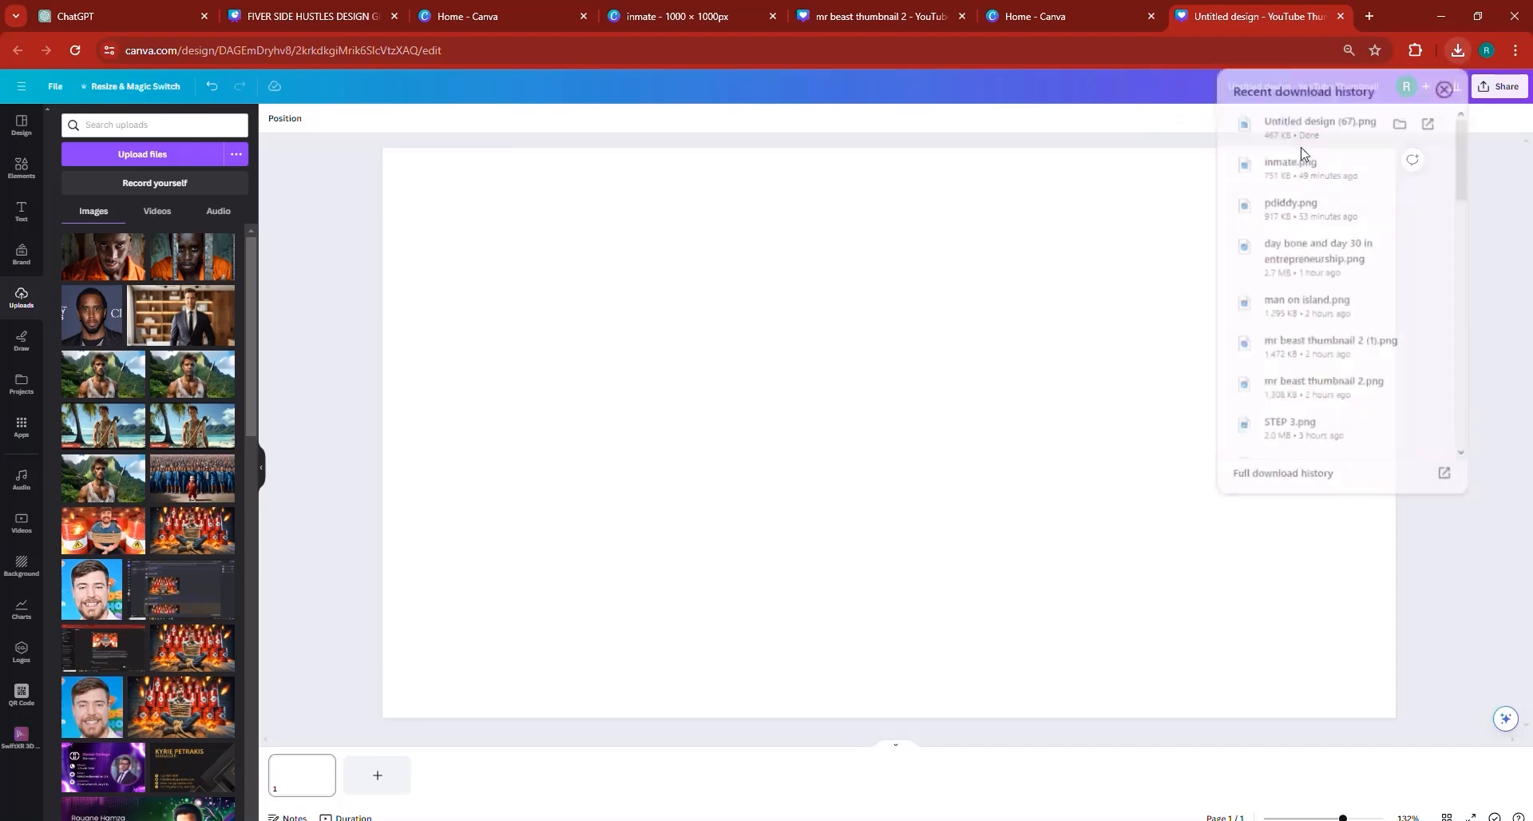
drag(1310, 122, 882, 374)
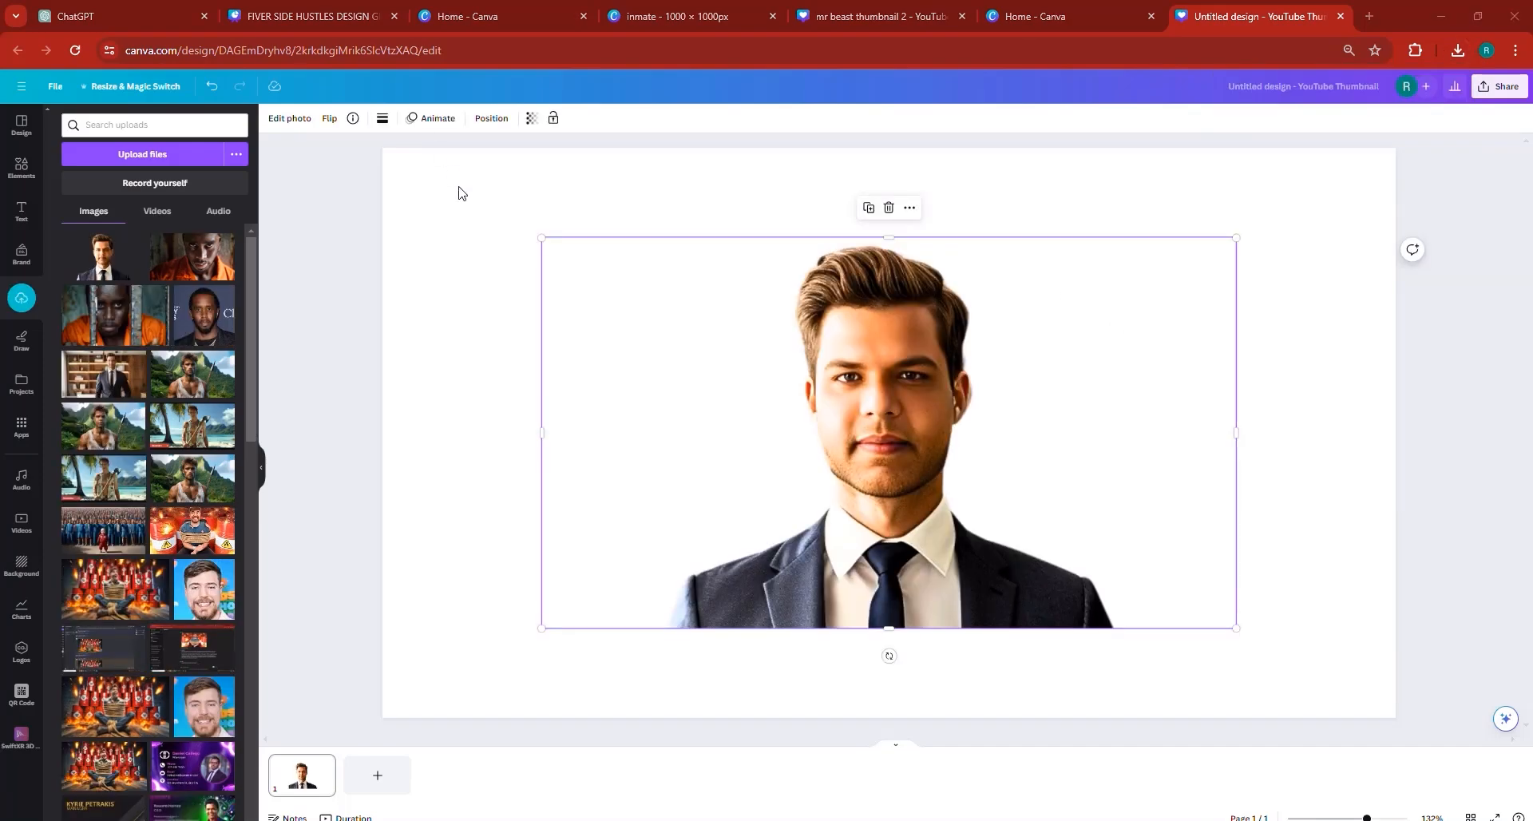
click(868, 211)
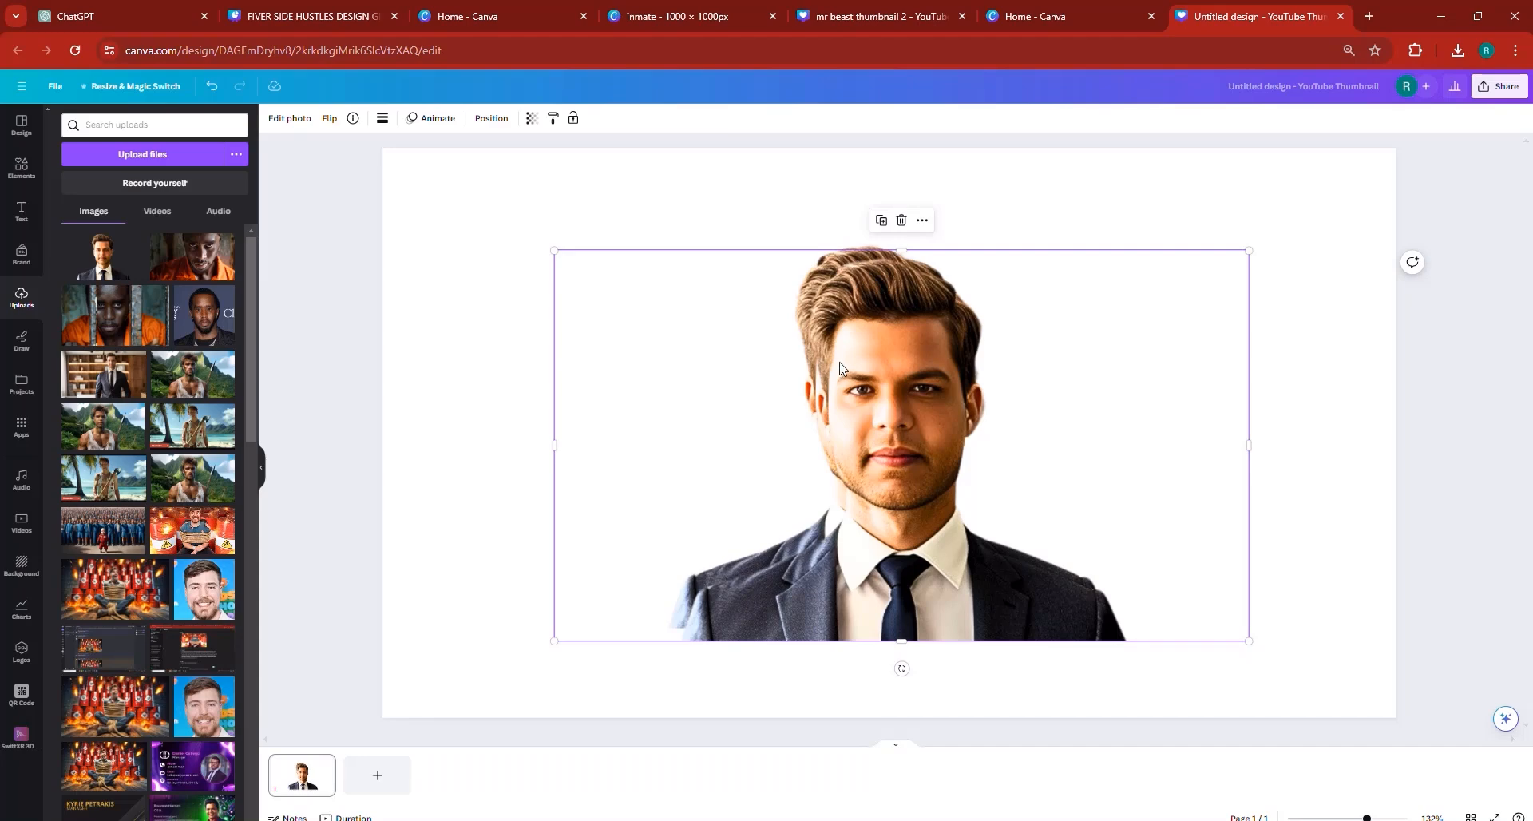
drag(829, 360, 990, 370)
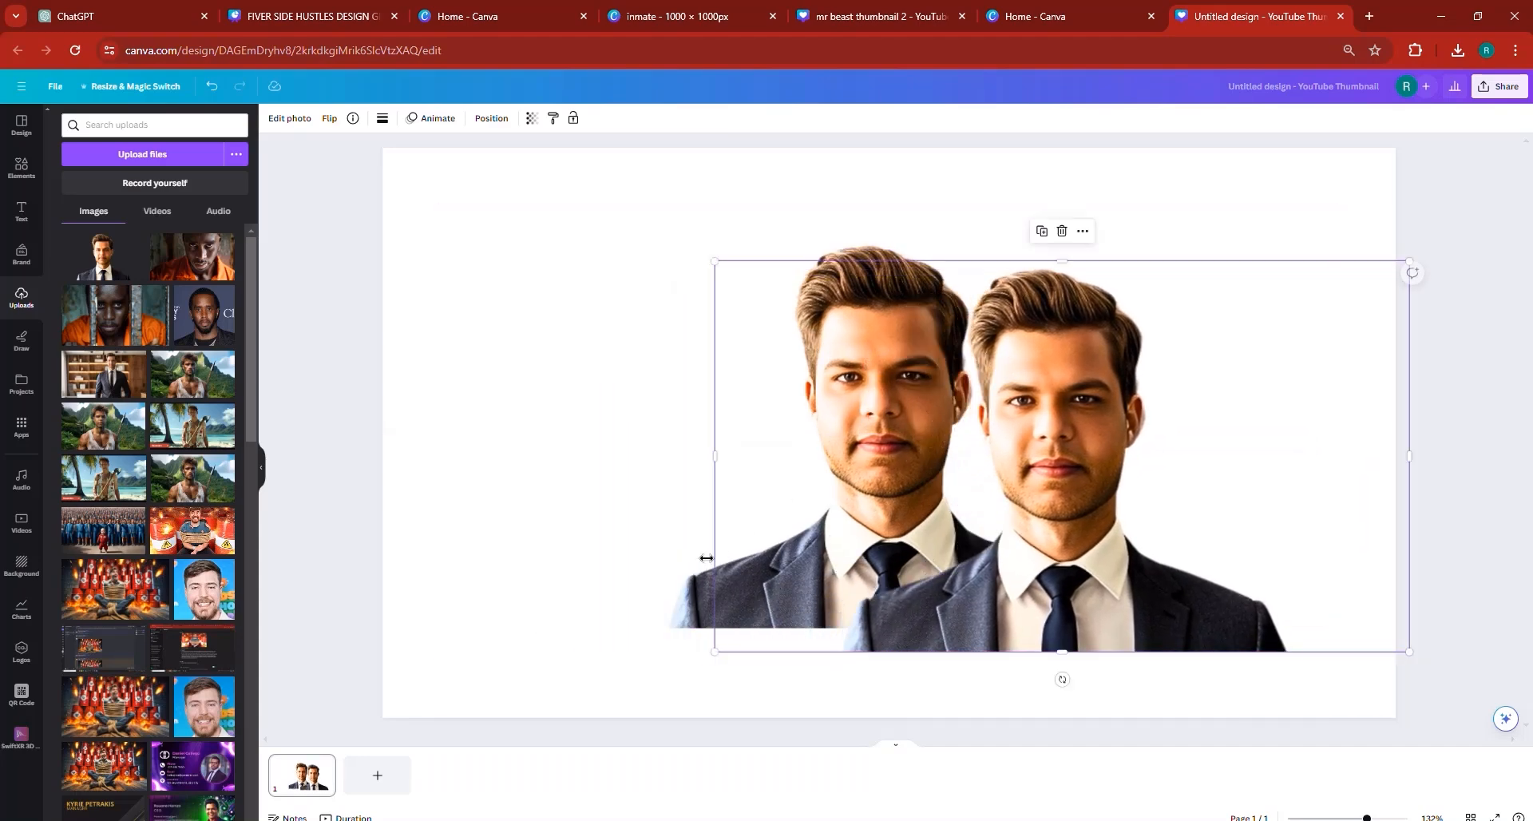
drag(619, 571, 432, 551)
- Apply a Glow shadow to the right-hand cutout and colour it bright green, #00FF5C
click(1100, 506)
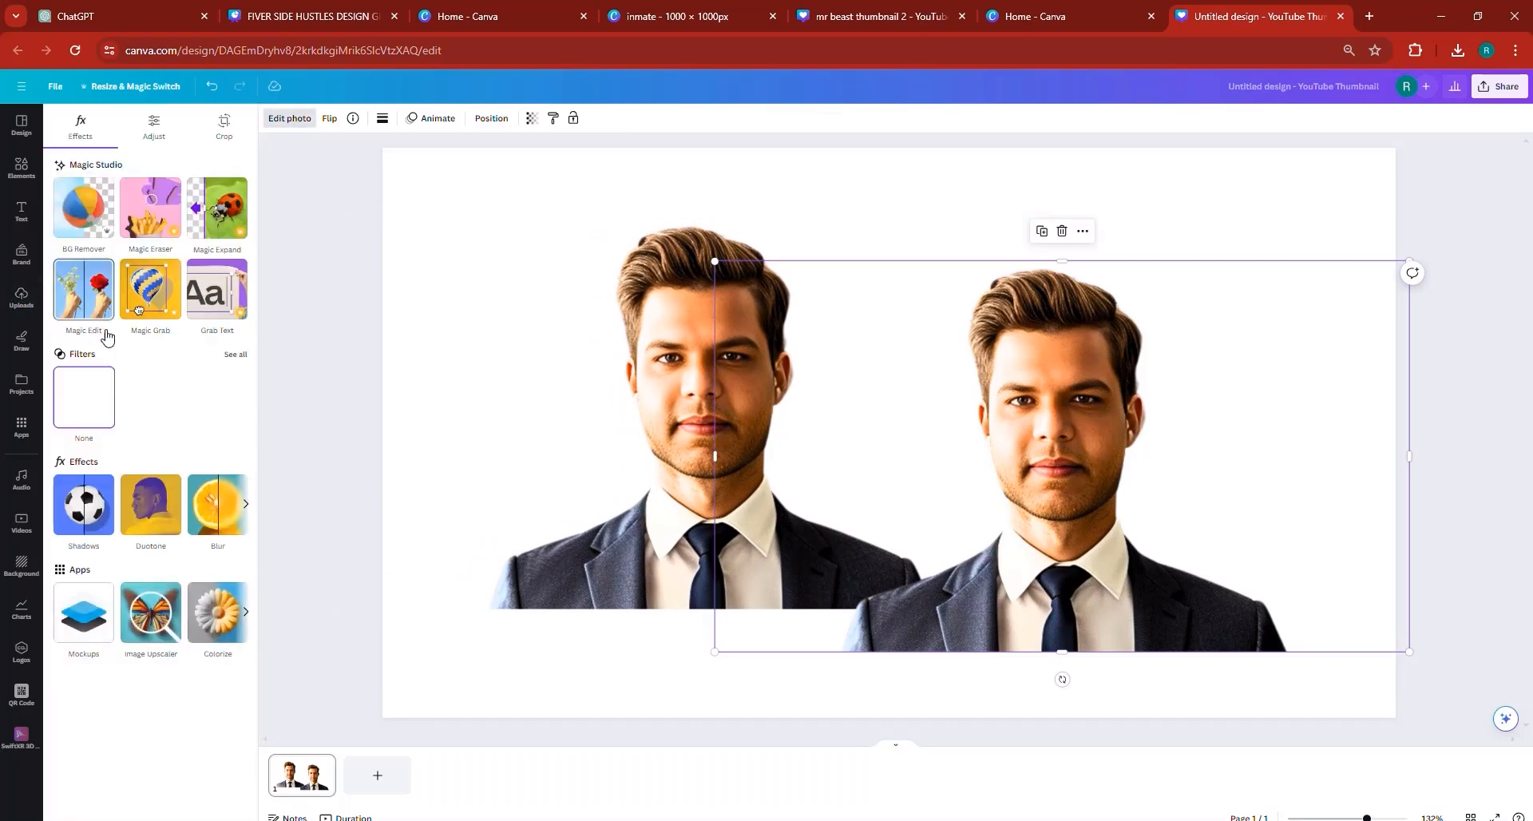
click(89, 502)
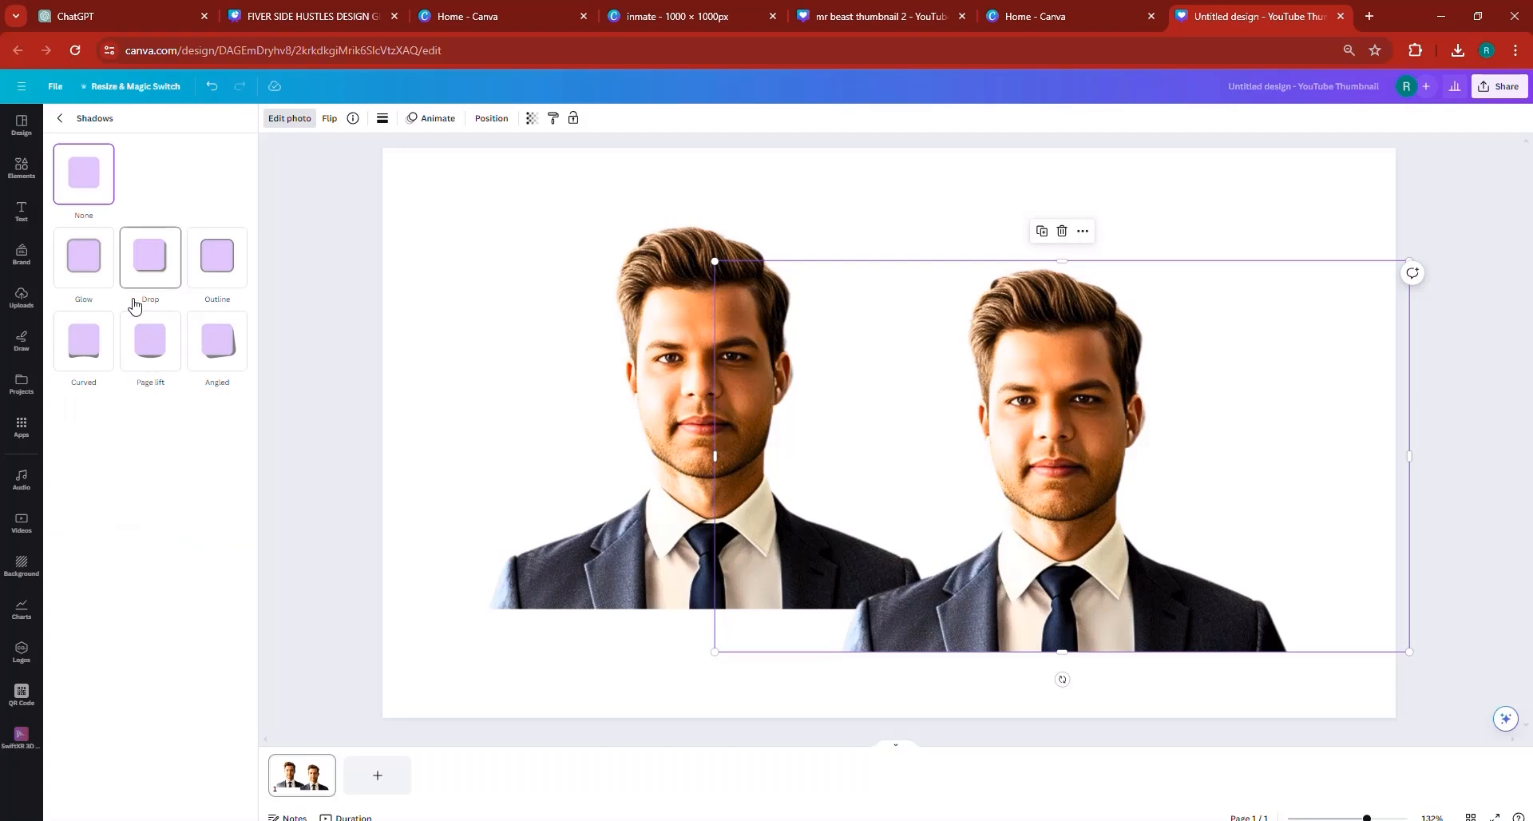
click(89, 265)
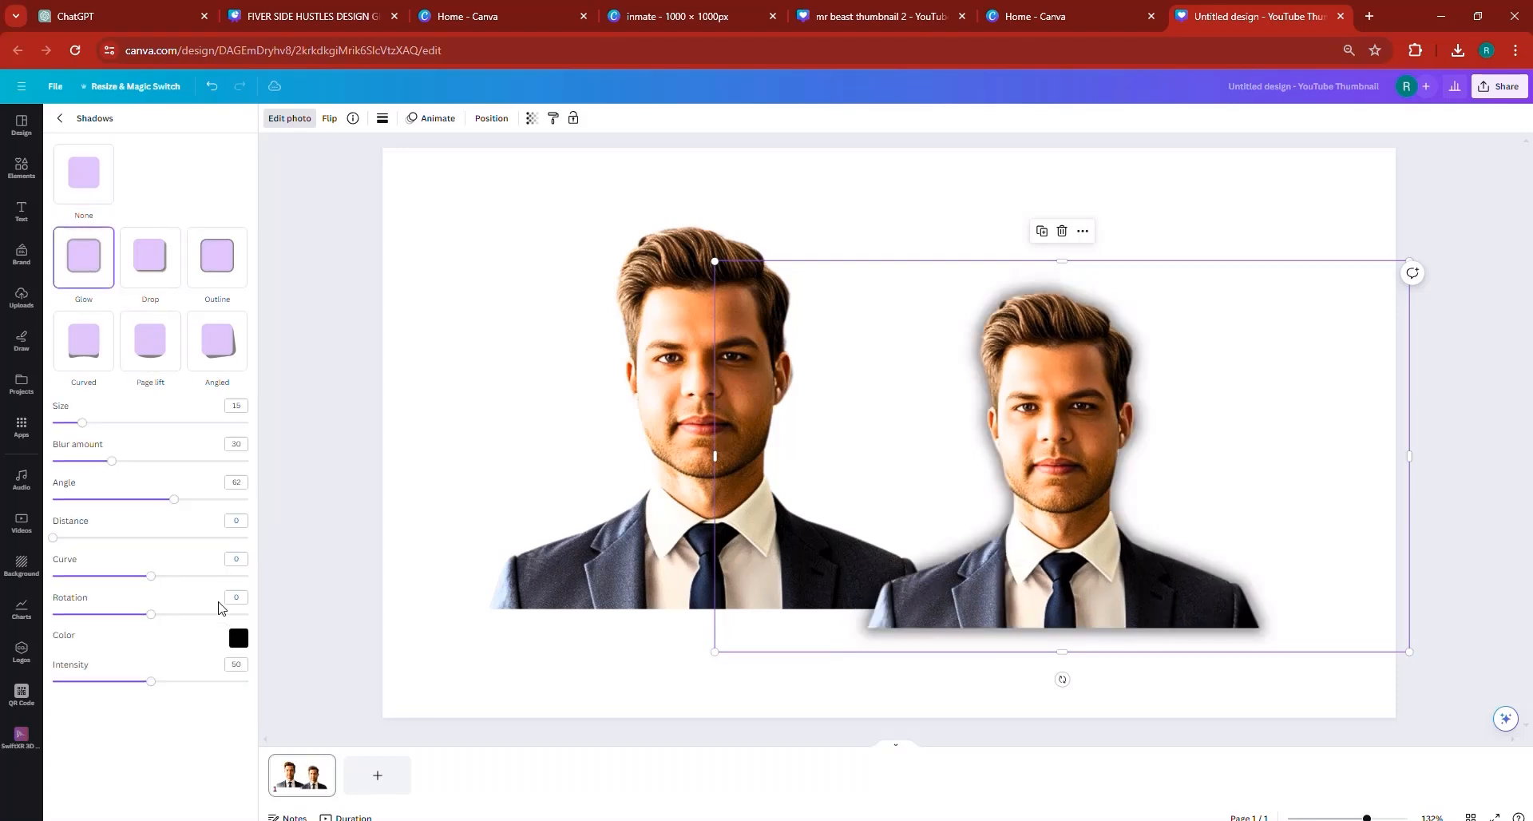
click(240, 642)
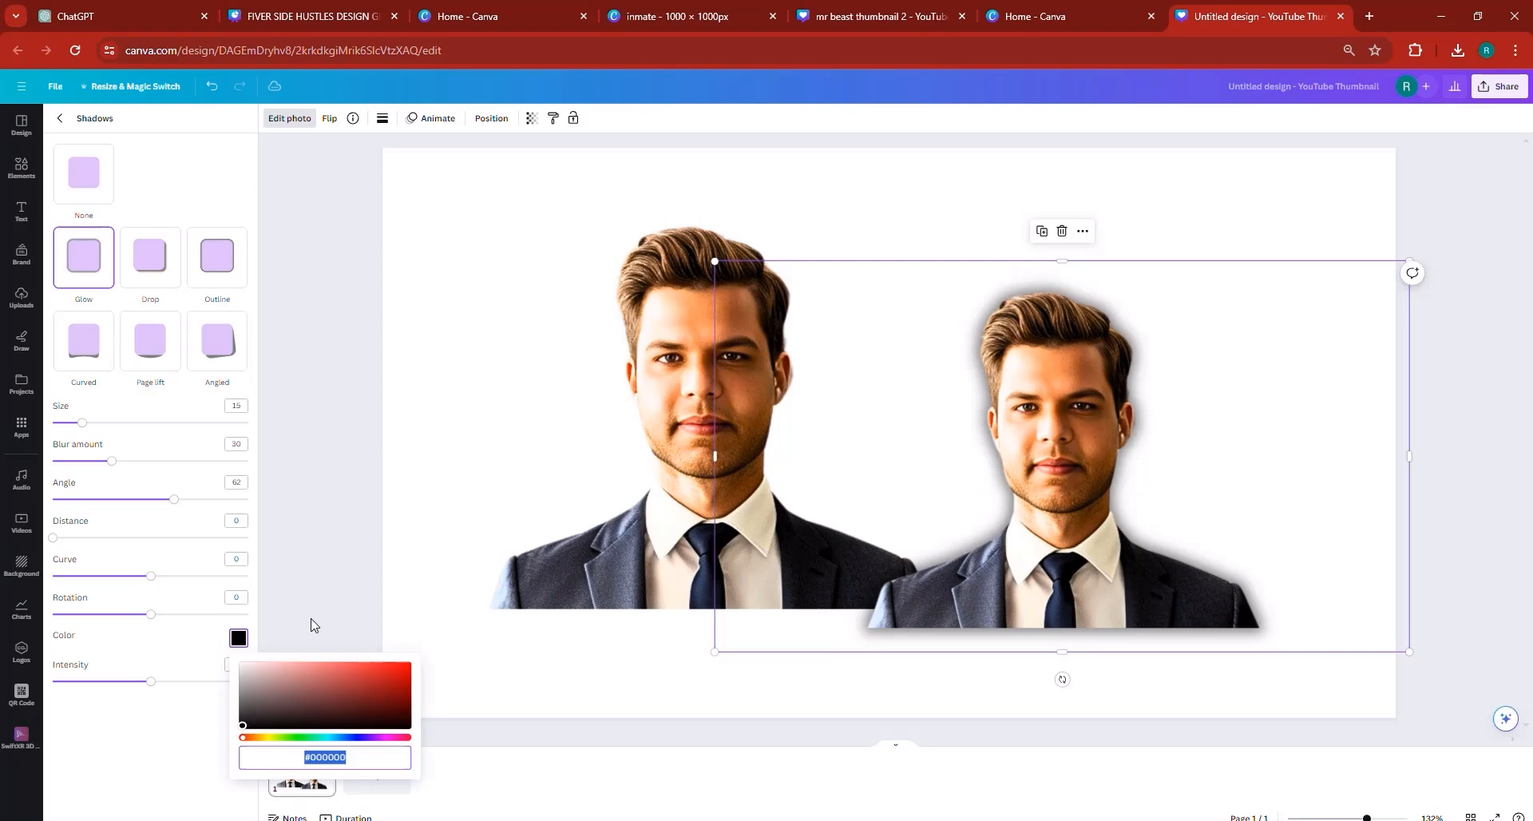
click(312, 737)
click(307, 737)
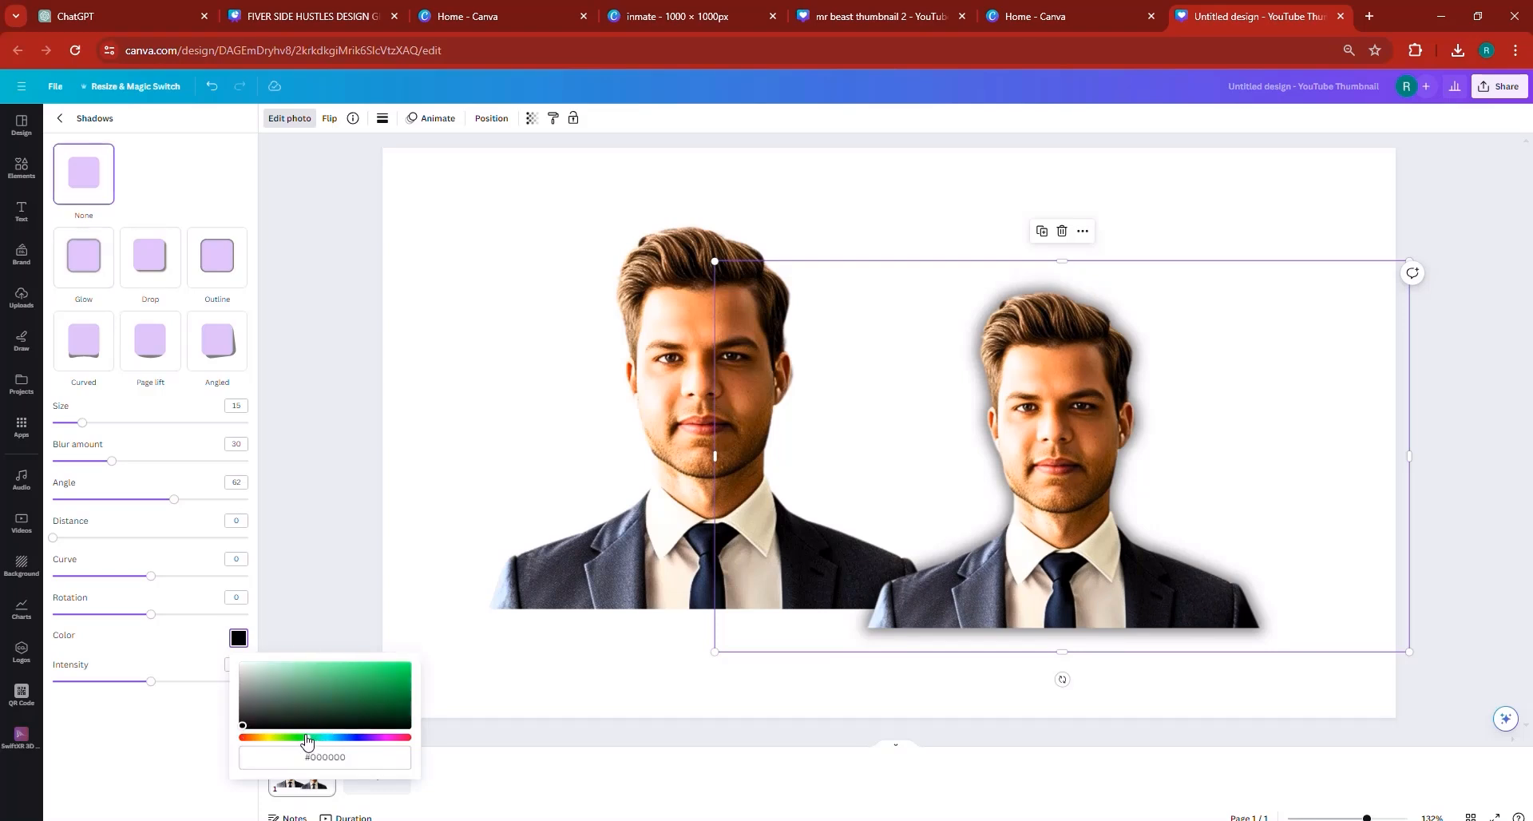
drag(243, 725, 455, 612)
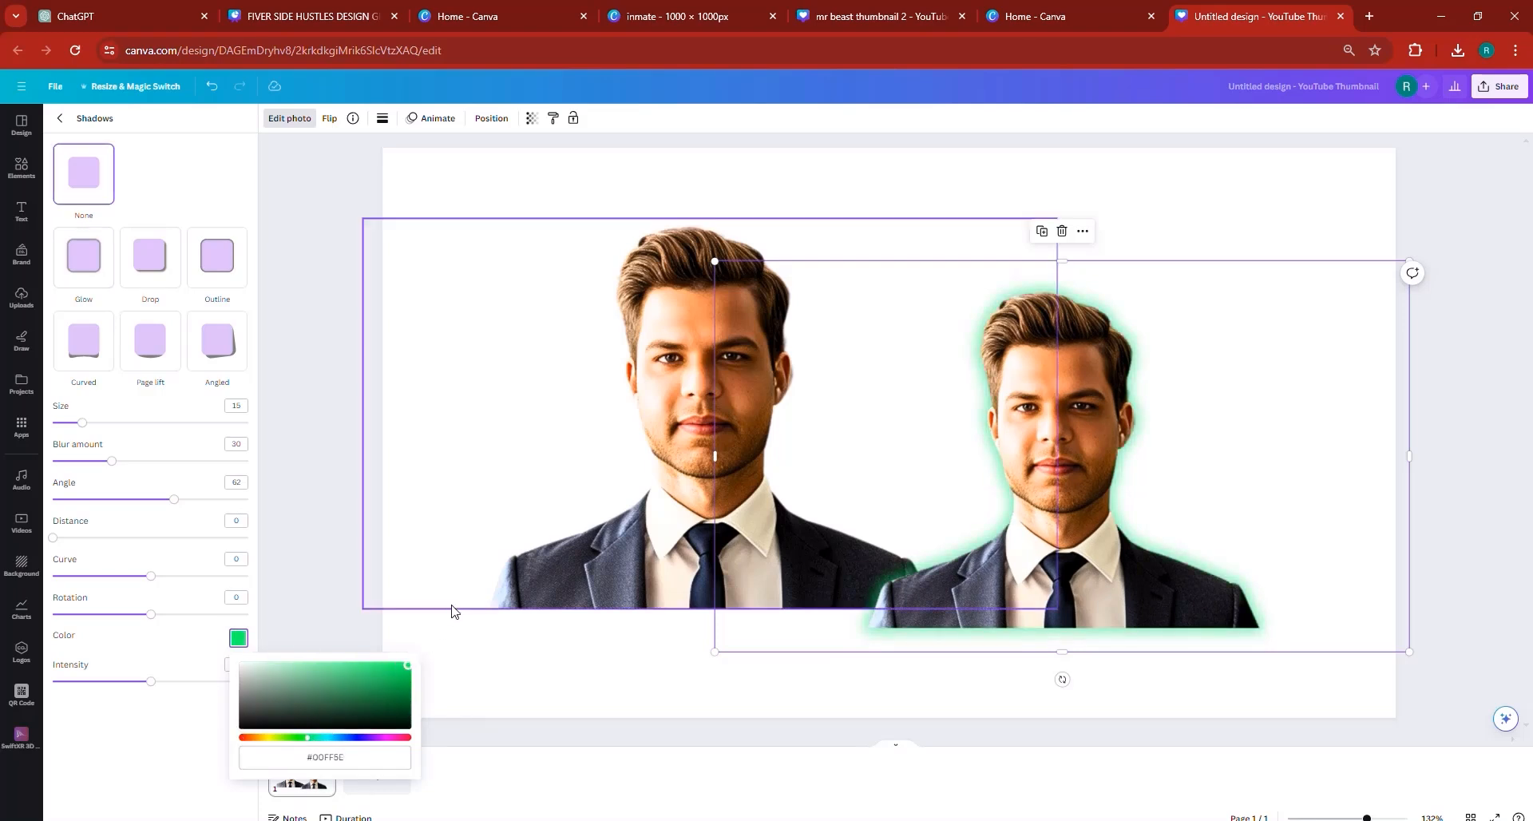
- Set the green glow's Size to 5, Angle to 83 and Intensity to 76, undoing a trial Distance of 17
click(71, 424)
drag(71, 423, 61, 424)
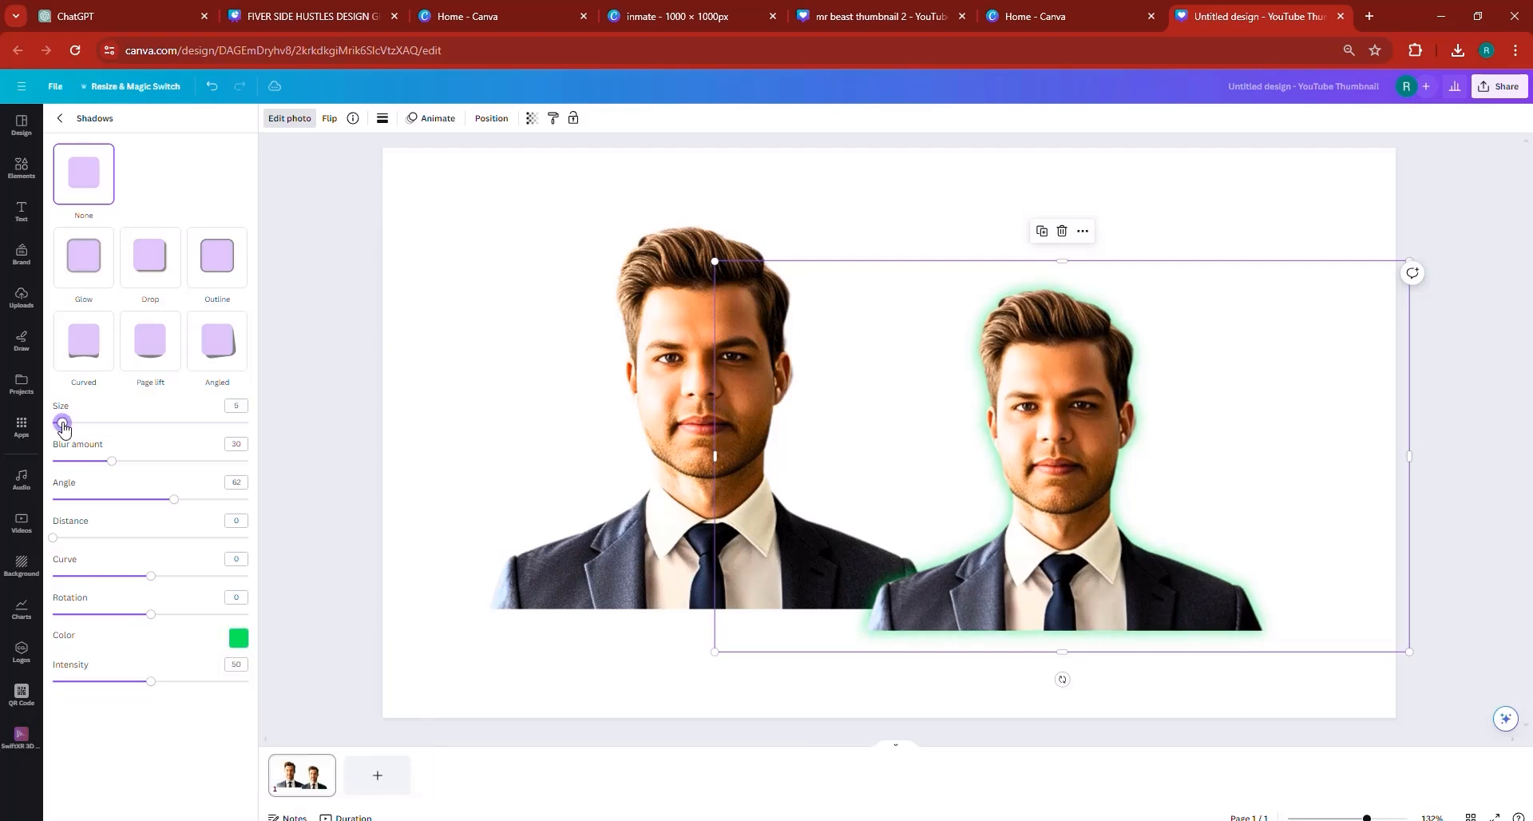
click(132, 503)
drag(132, 502, 214, 499)
click(86, 537)
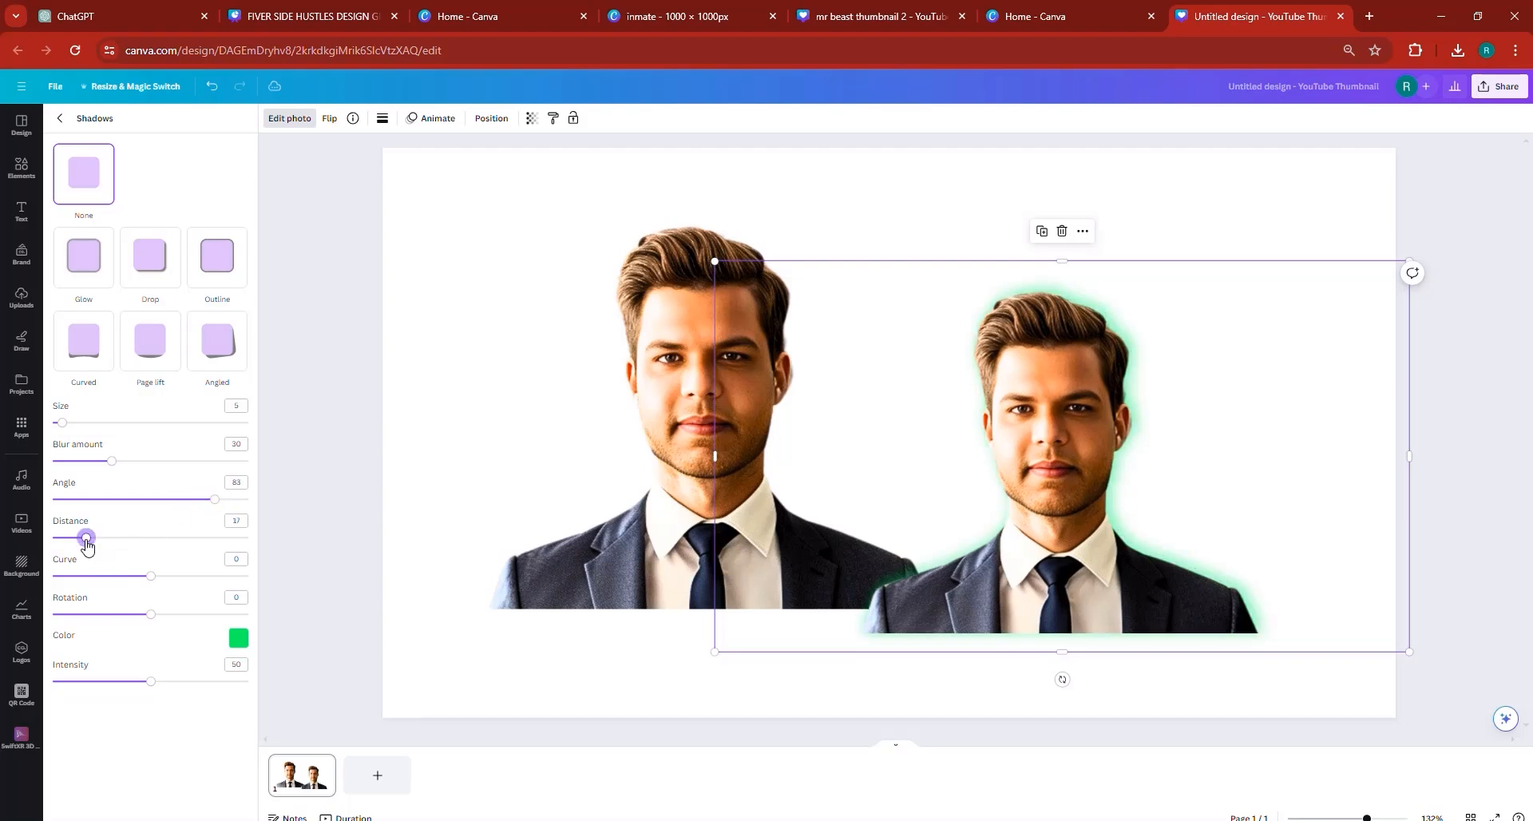
click(211, 86)
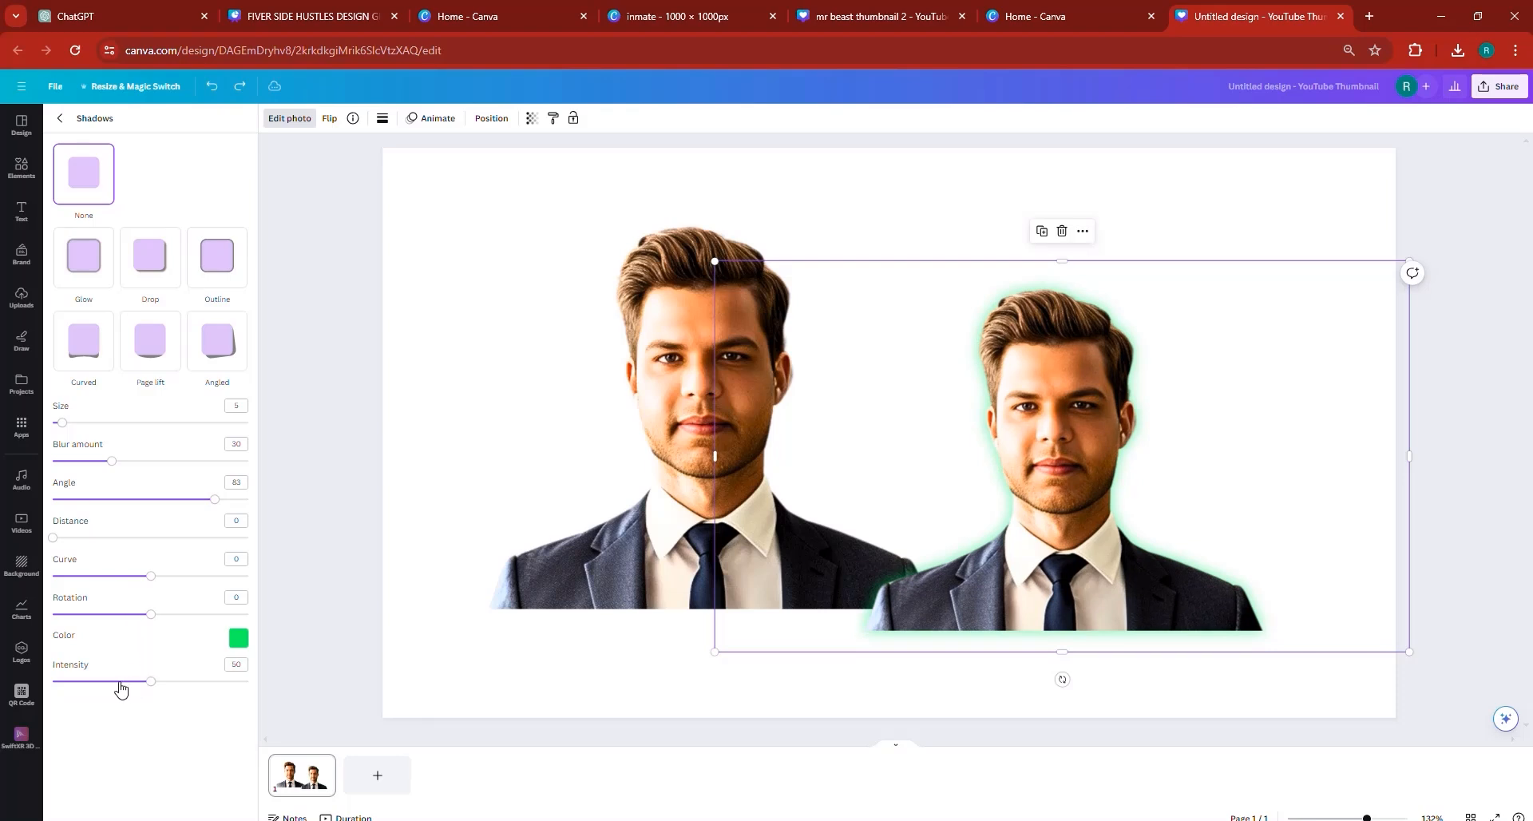
drag(112, 681, 190, 677)
click(204, 681)
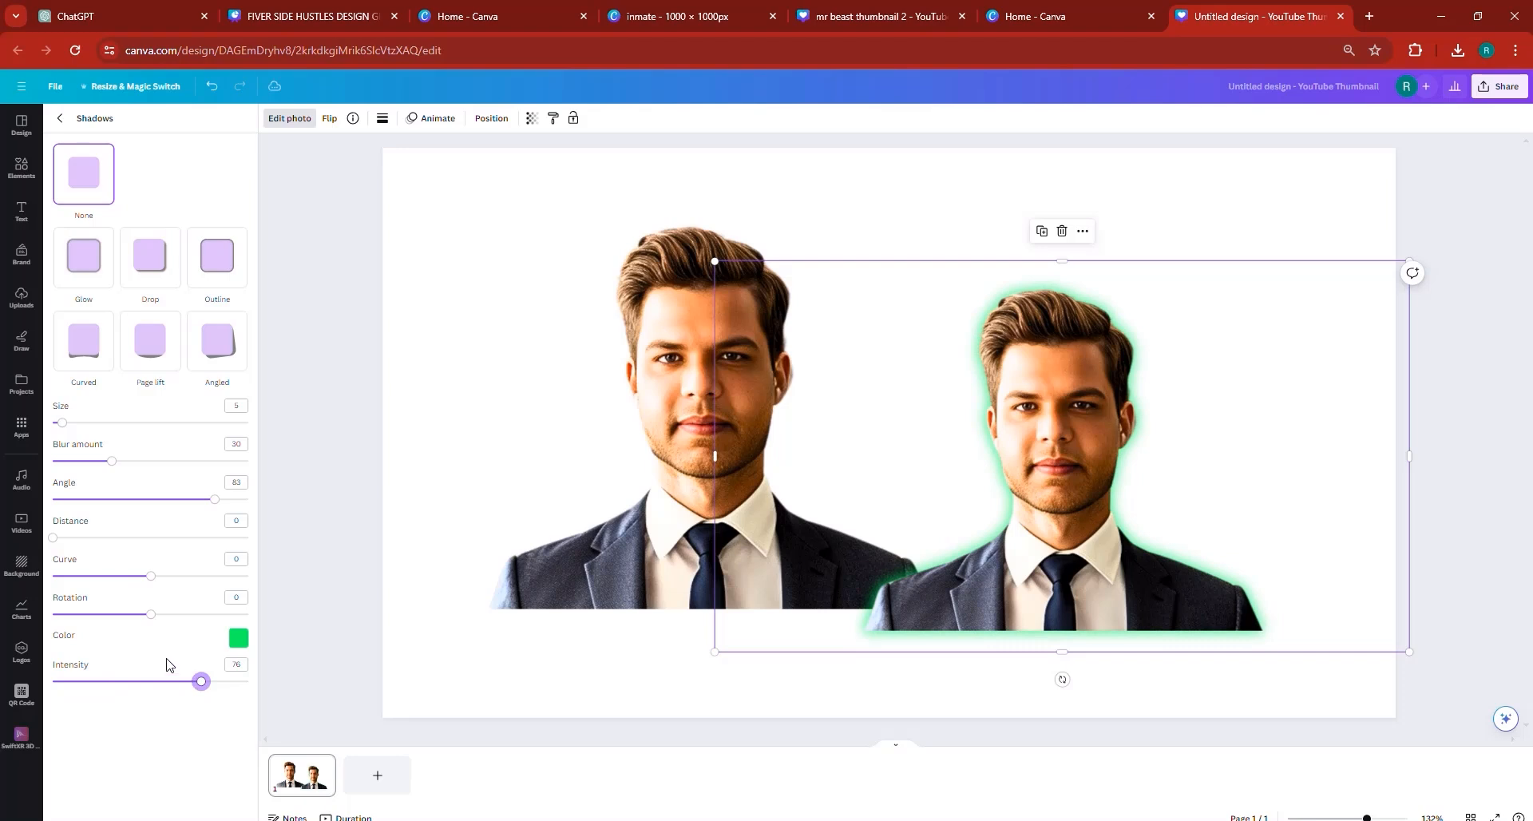
- Try a different Rotation and Curve on the green glow, resetting each to 0
mouse_move(146, 615)
mouse_down()
mouse_move(108, 615)
mouse_move(152, 617)
mouse_up()
click(240, 596)
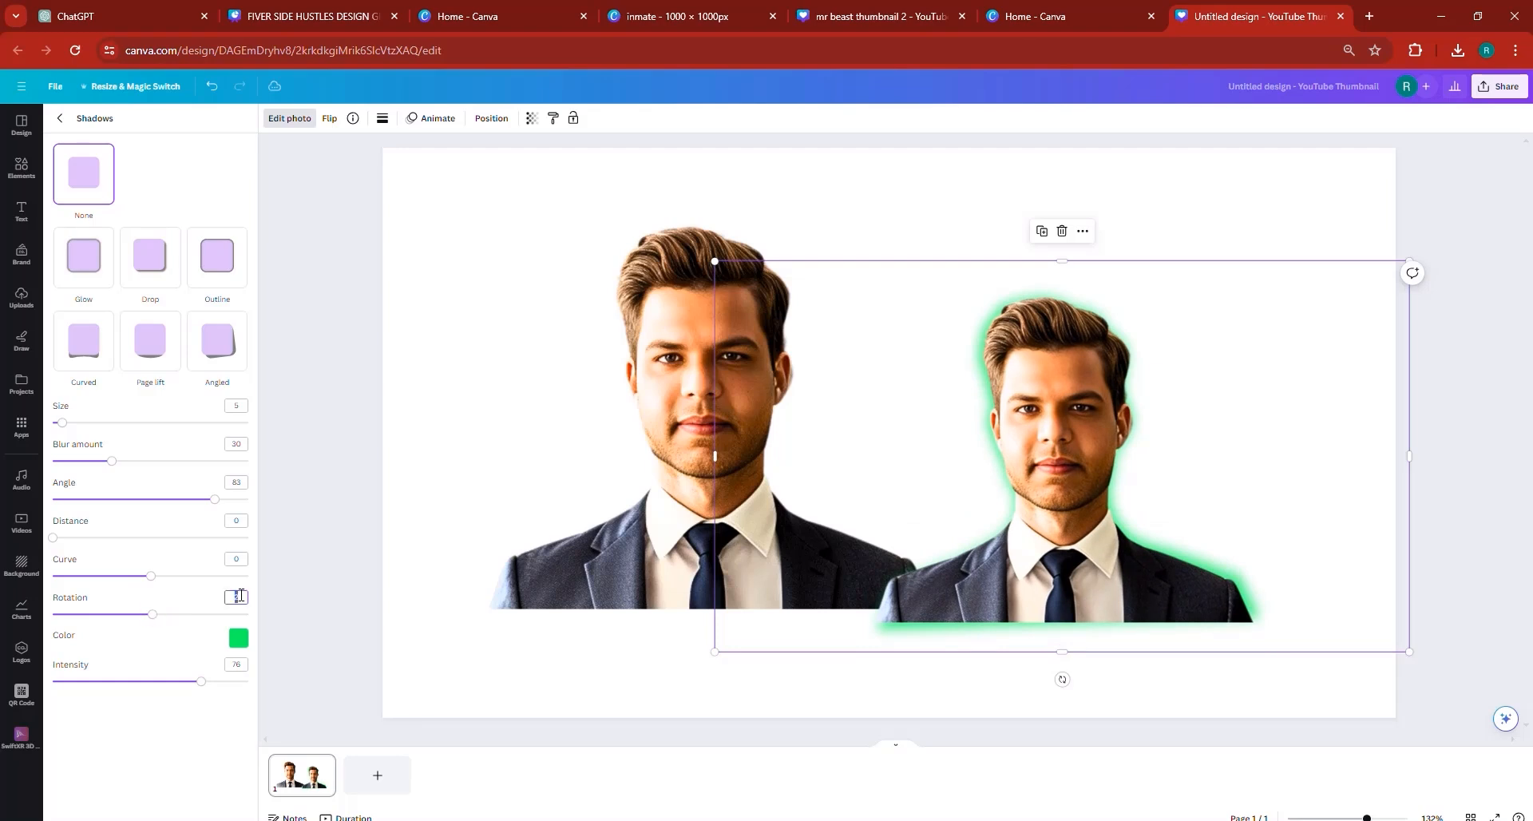
text(0)
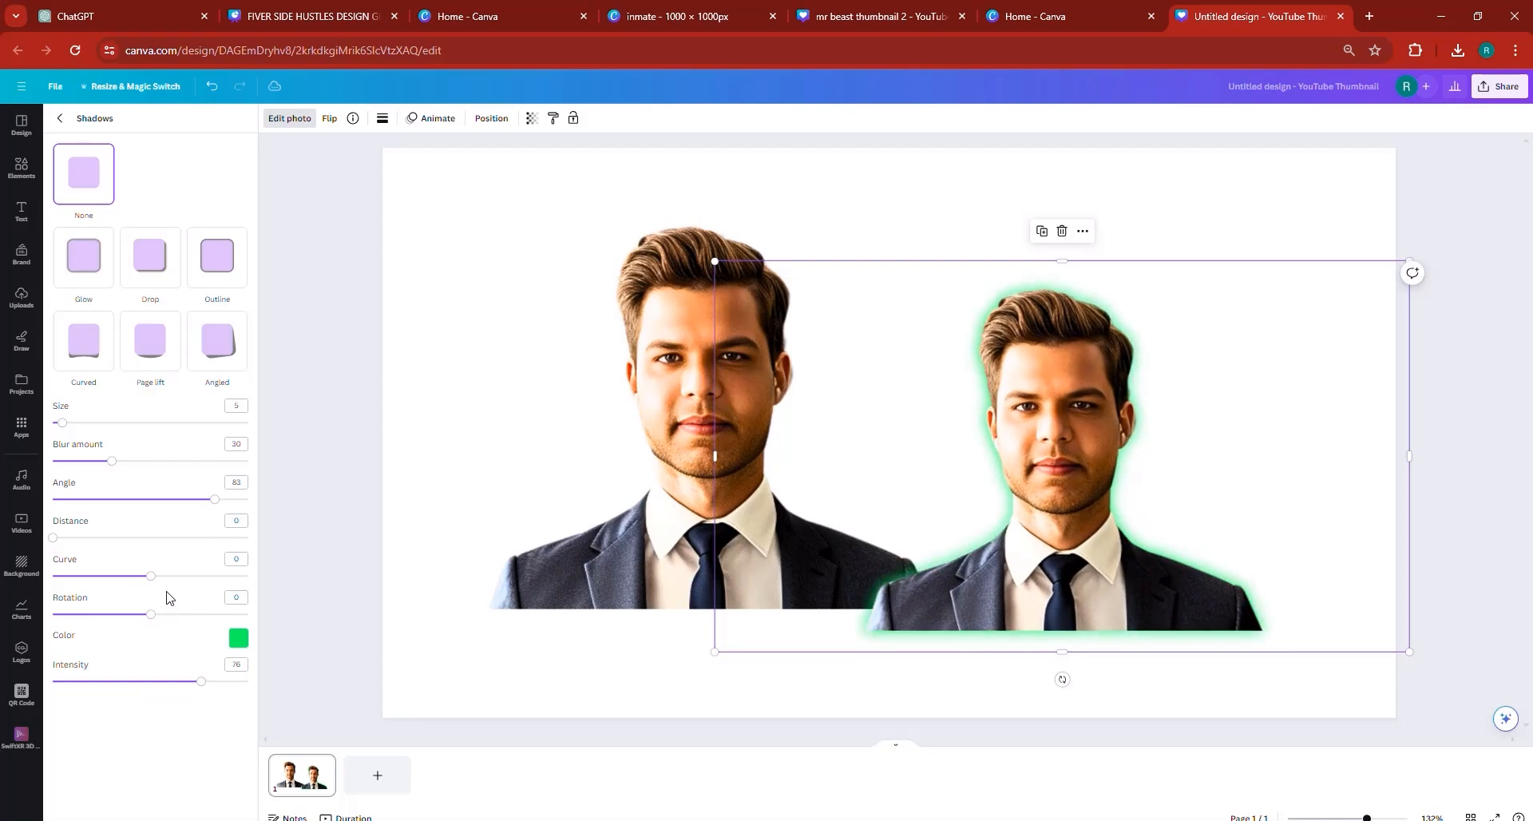
drag(130, 576, 169, 576)
click(236, 558)
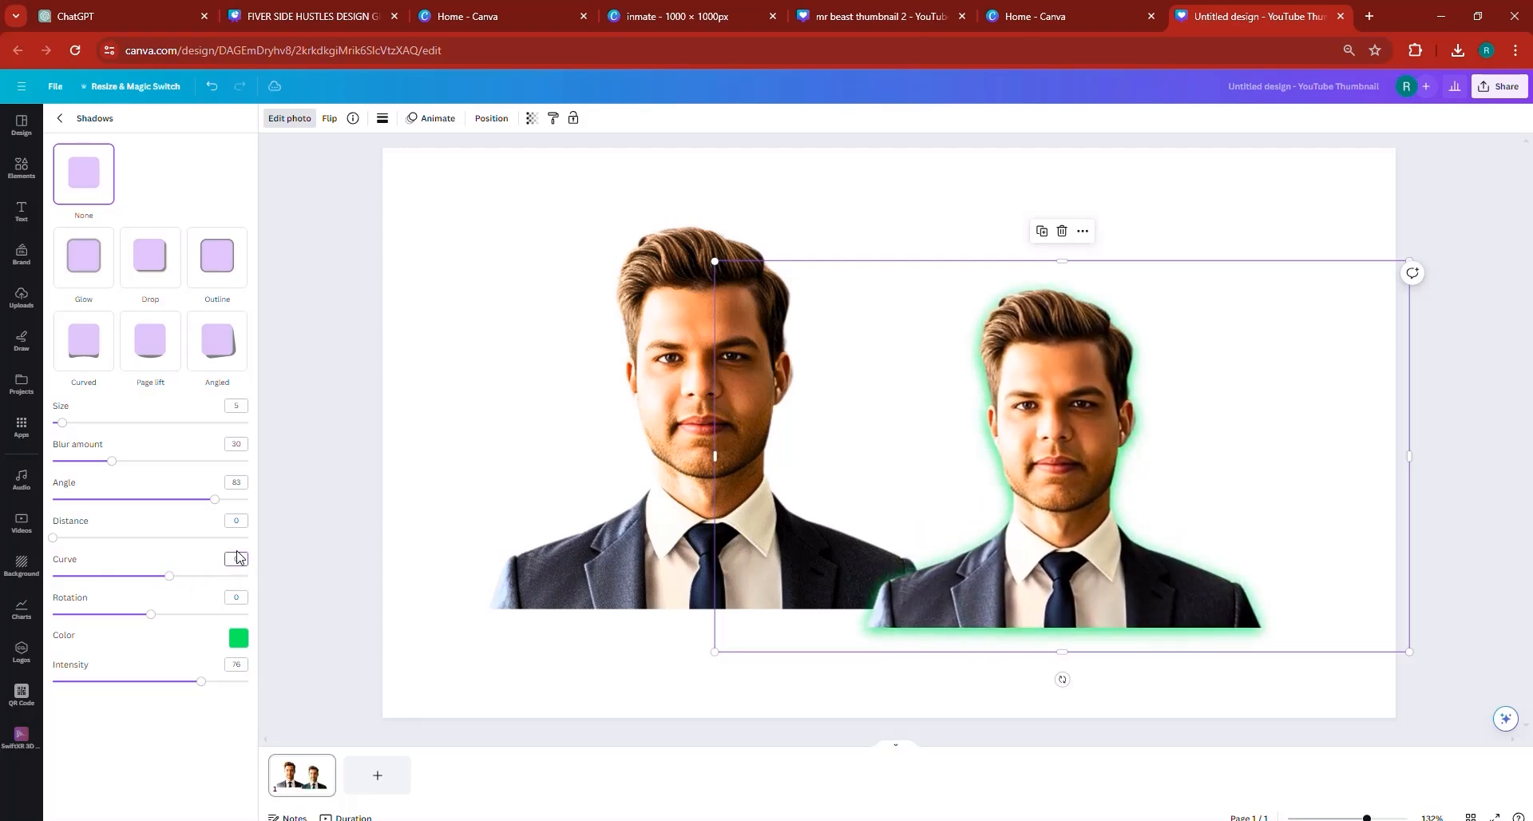
text(0)
key(Return)
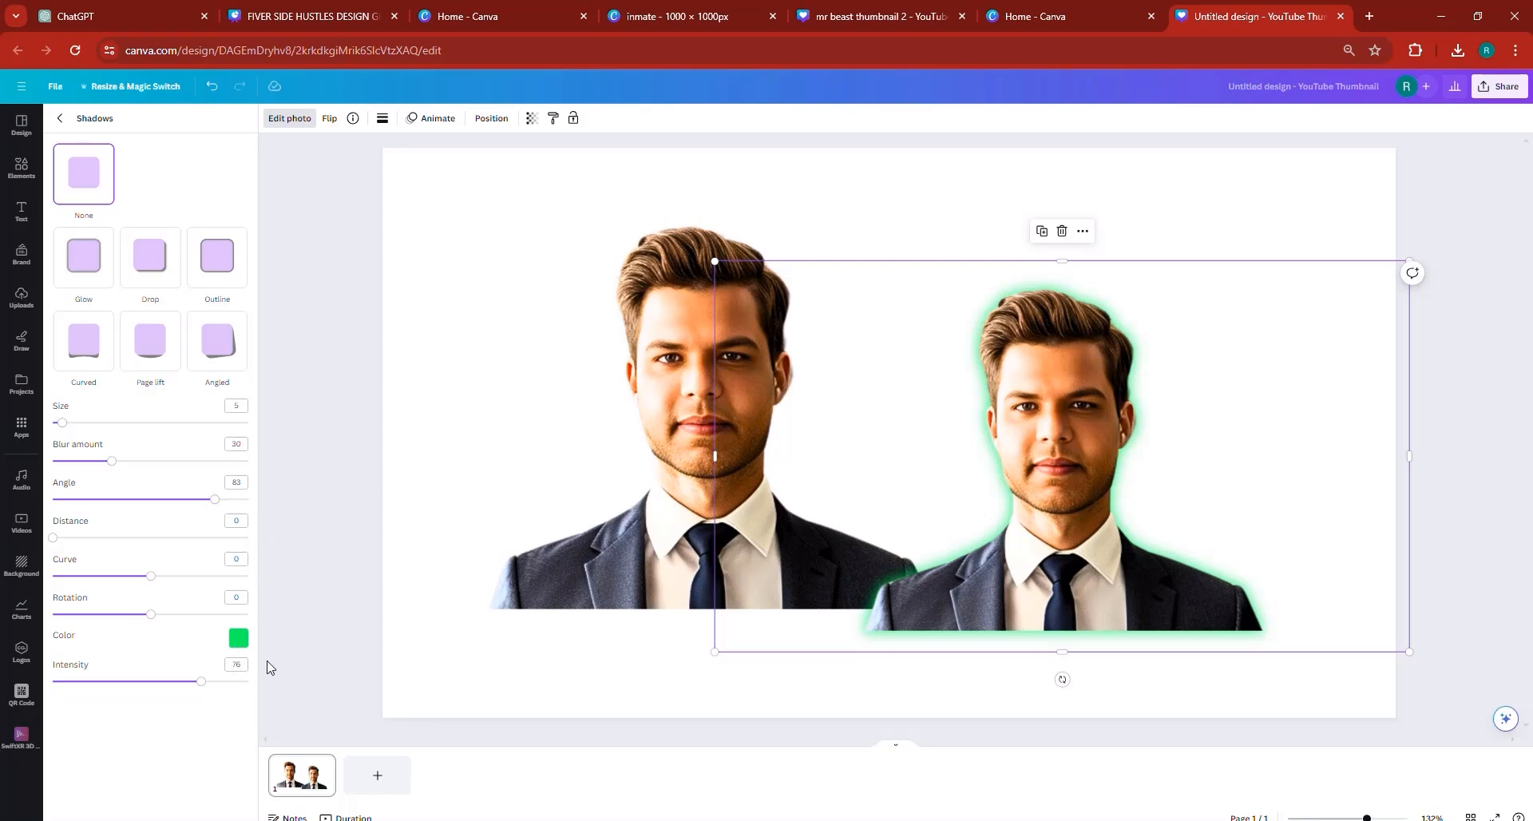
- Apply a Glow shadow to the left-hand cutout and colour it red, #FF0000
click(609, 407)
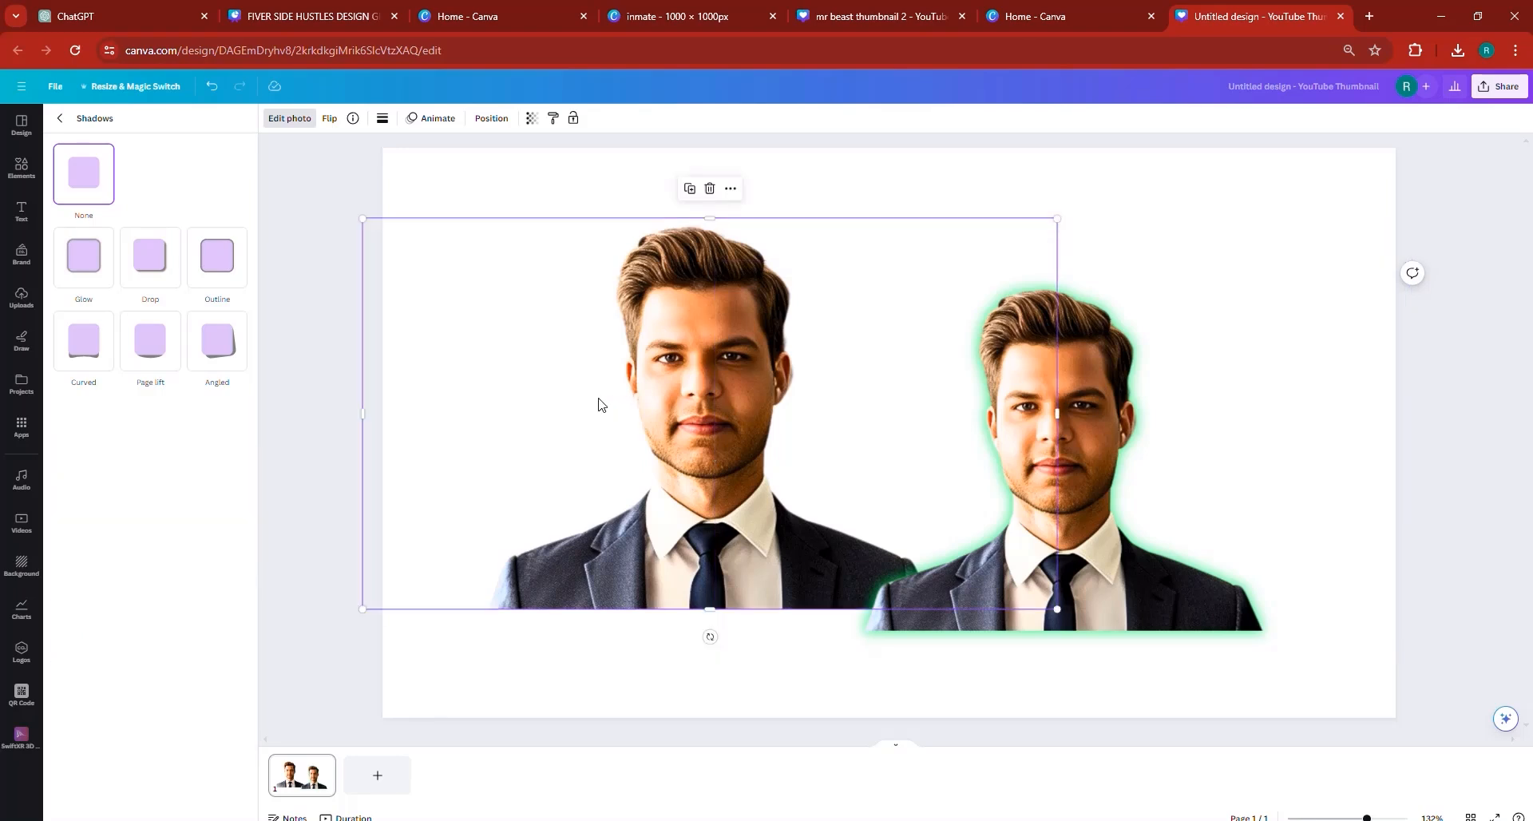
click(96, 272)
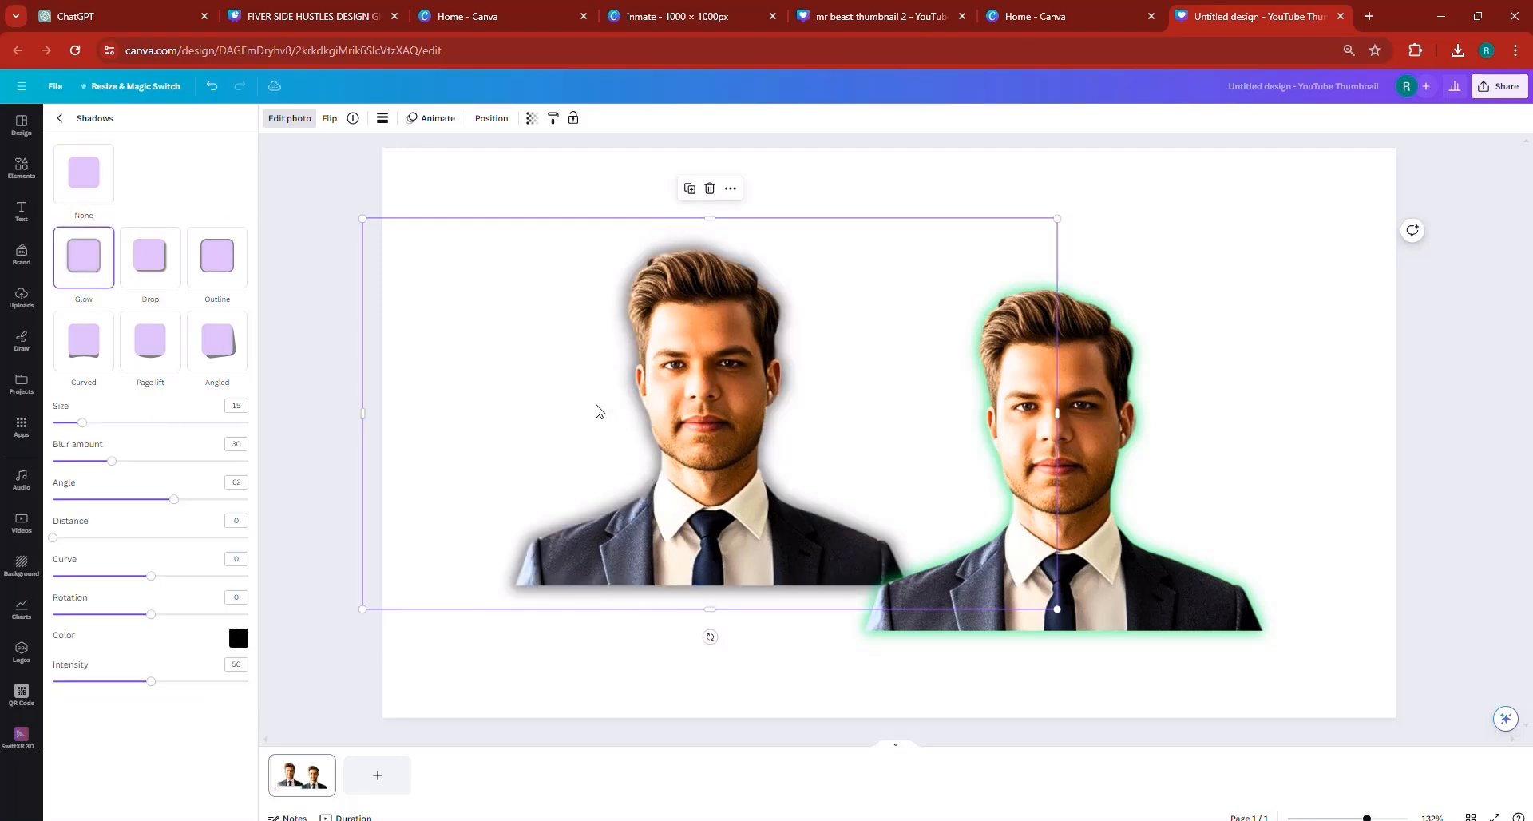
click(238, 637)
drag(326, 703, 467, 639)
- Set the red glow's Angle to 83 and Intensity to 76
click(236, 407)
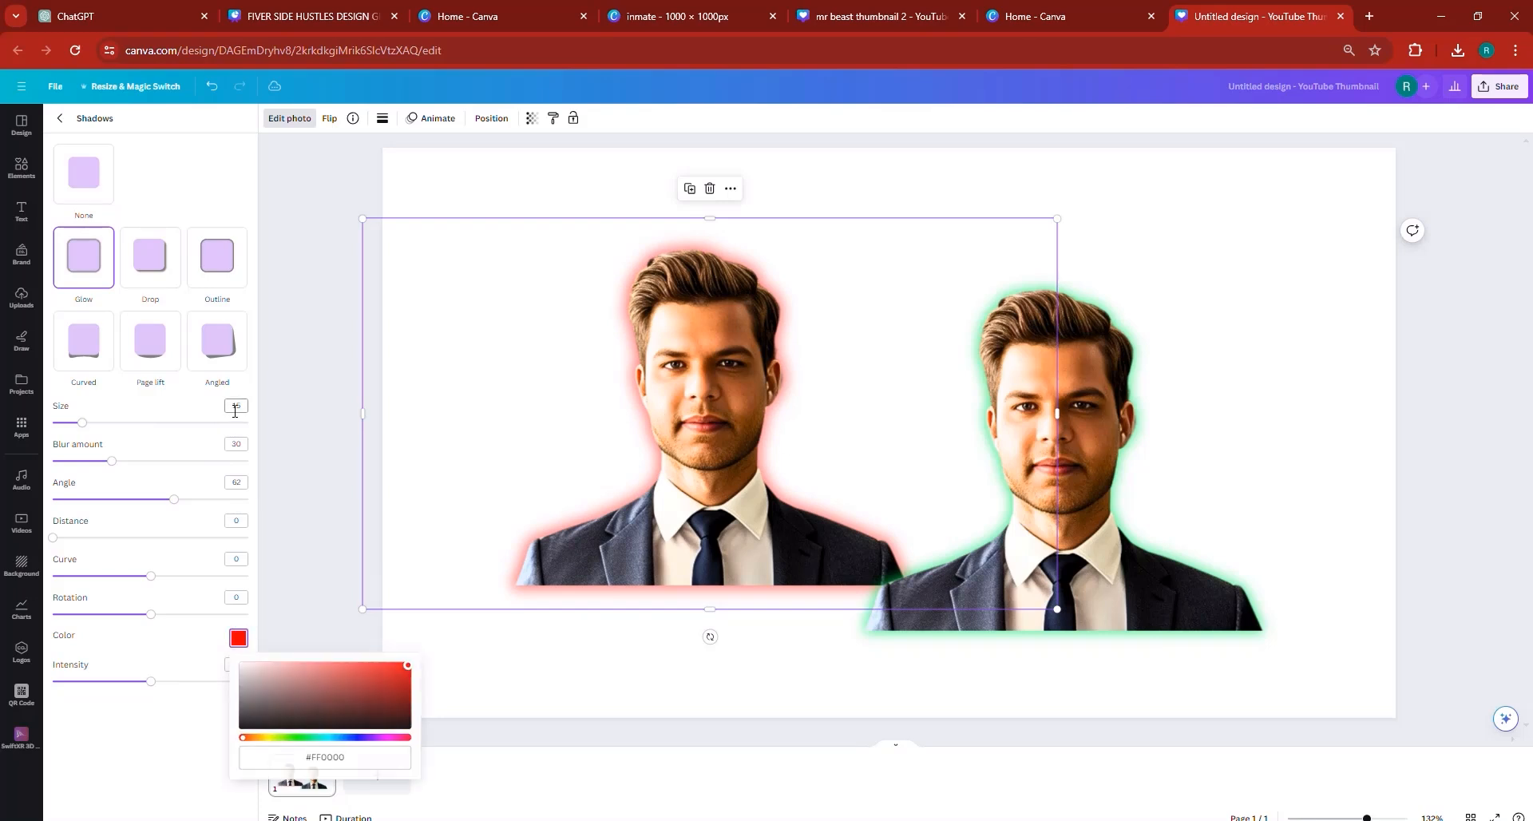
click(238, 445)
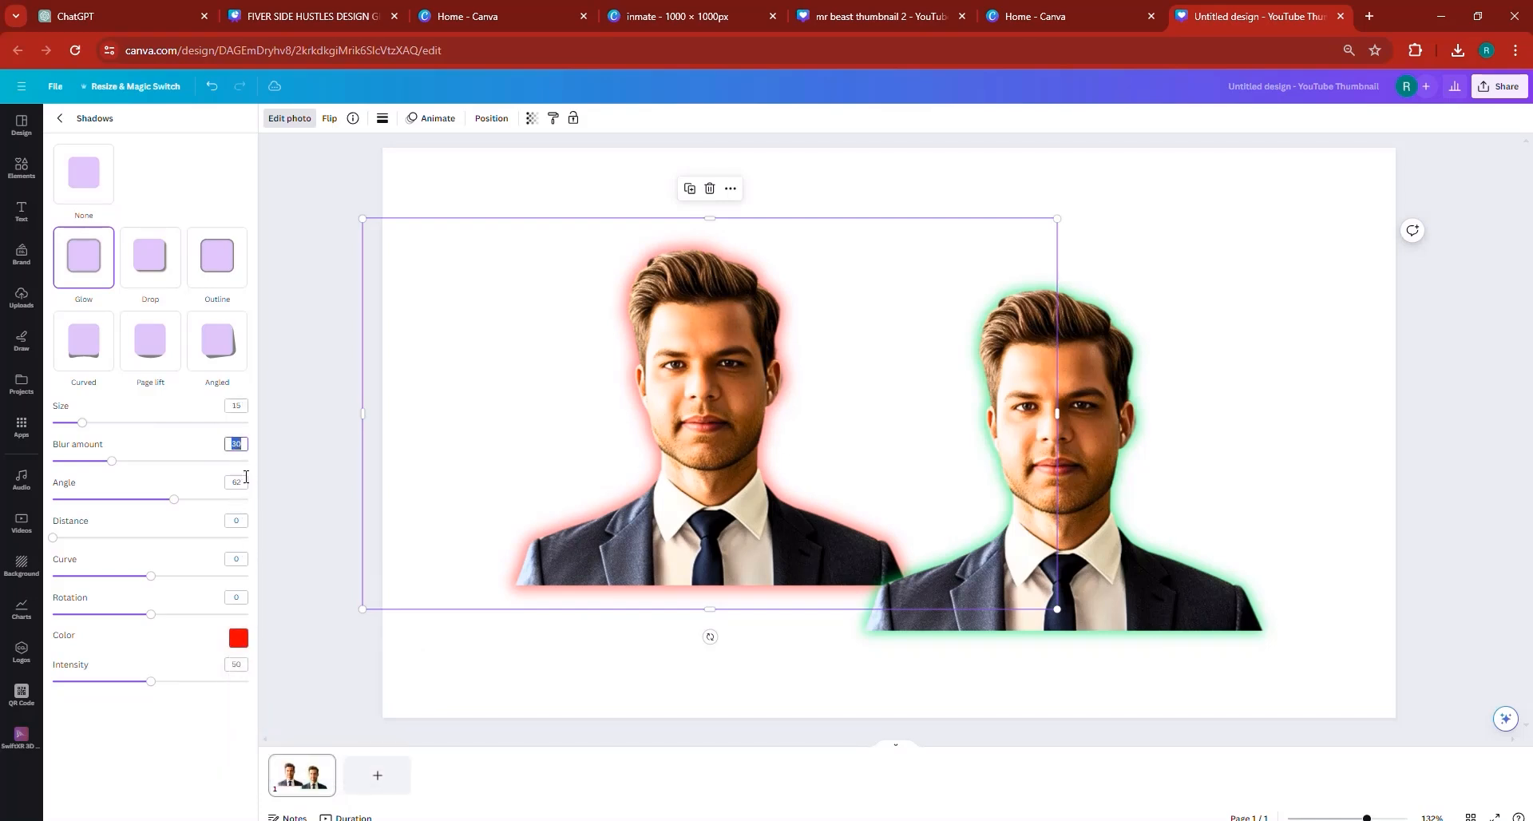
click(244, 484)
text(83)
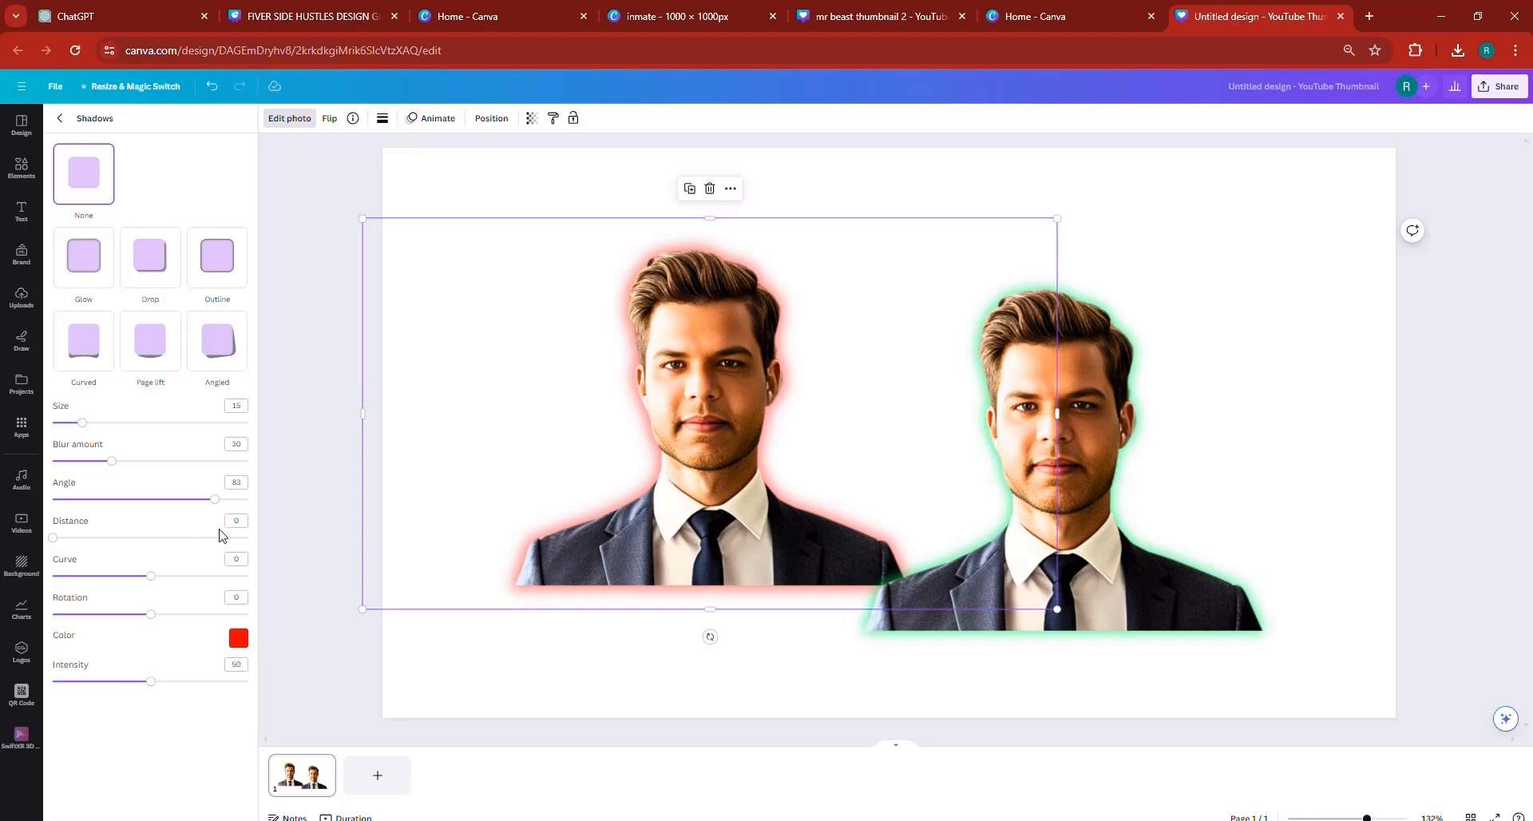
click(237, 663)
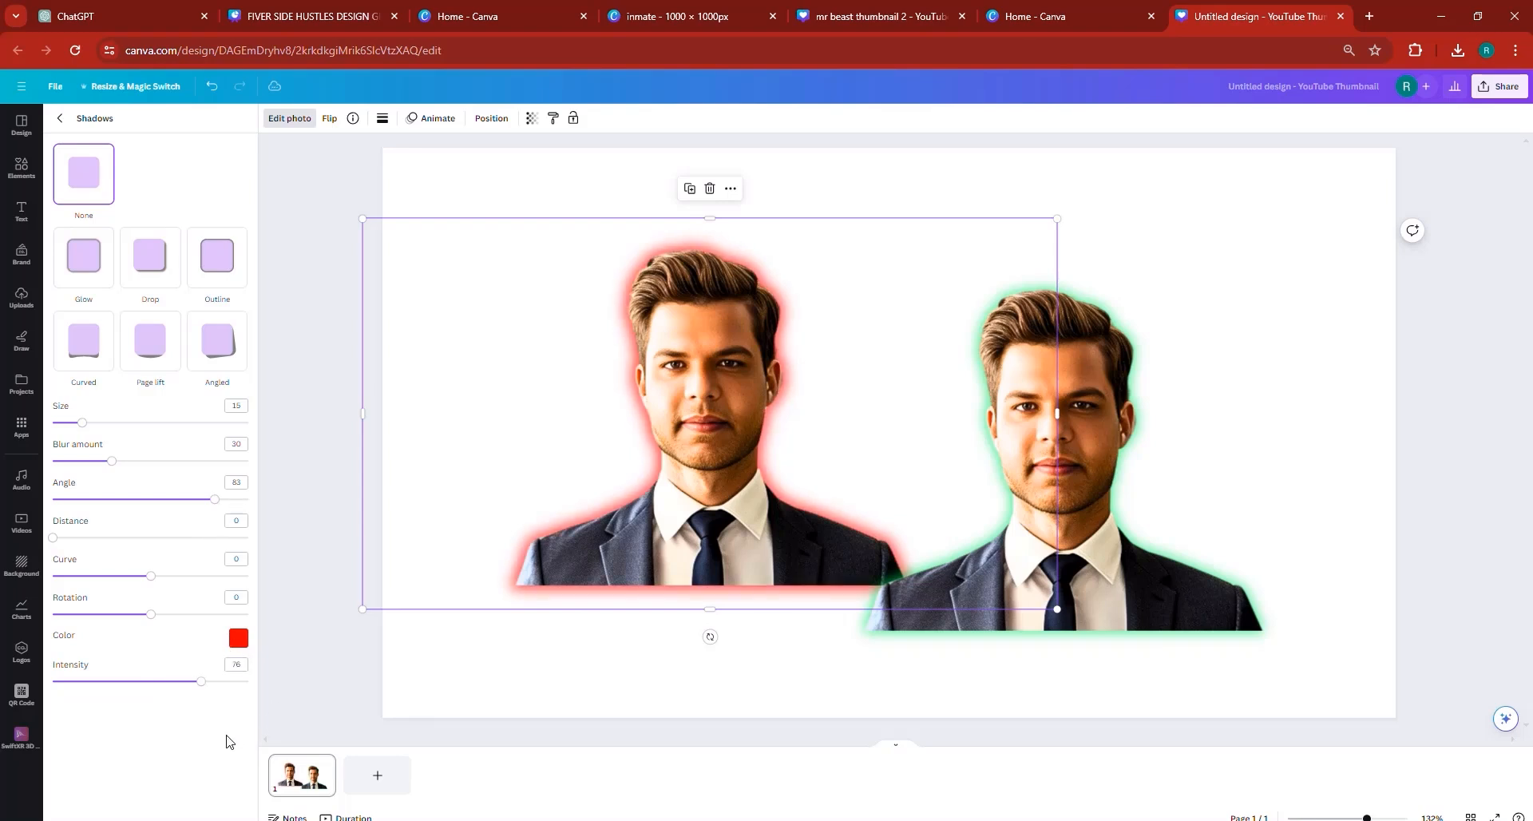
- Move the red-glow cutout slightly to the right and stack the green-glow copy exactly on top of it
drag(563, 551, 620, 543)
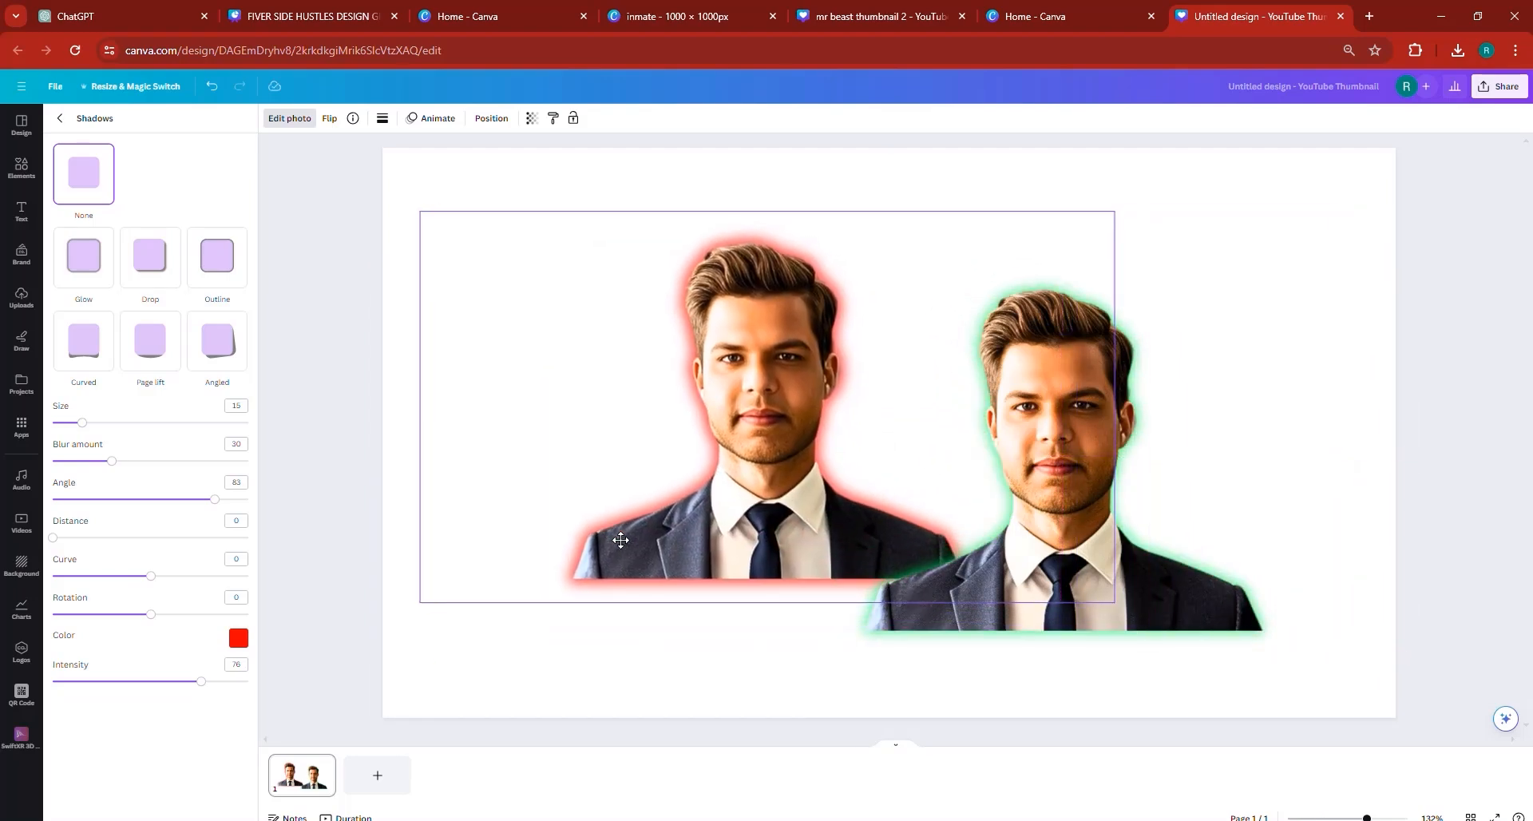
drag(1116, 619, 855, 571)
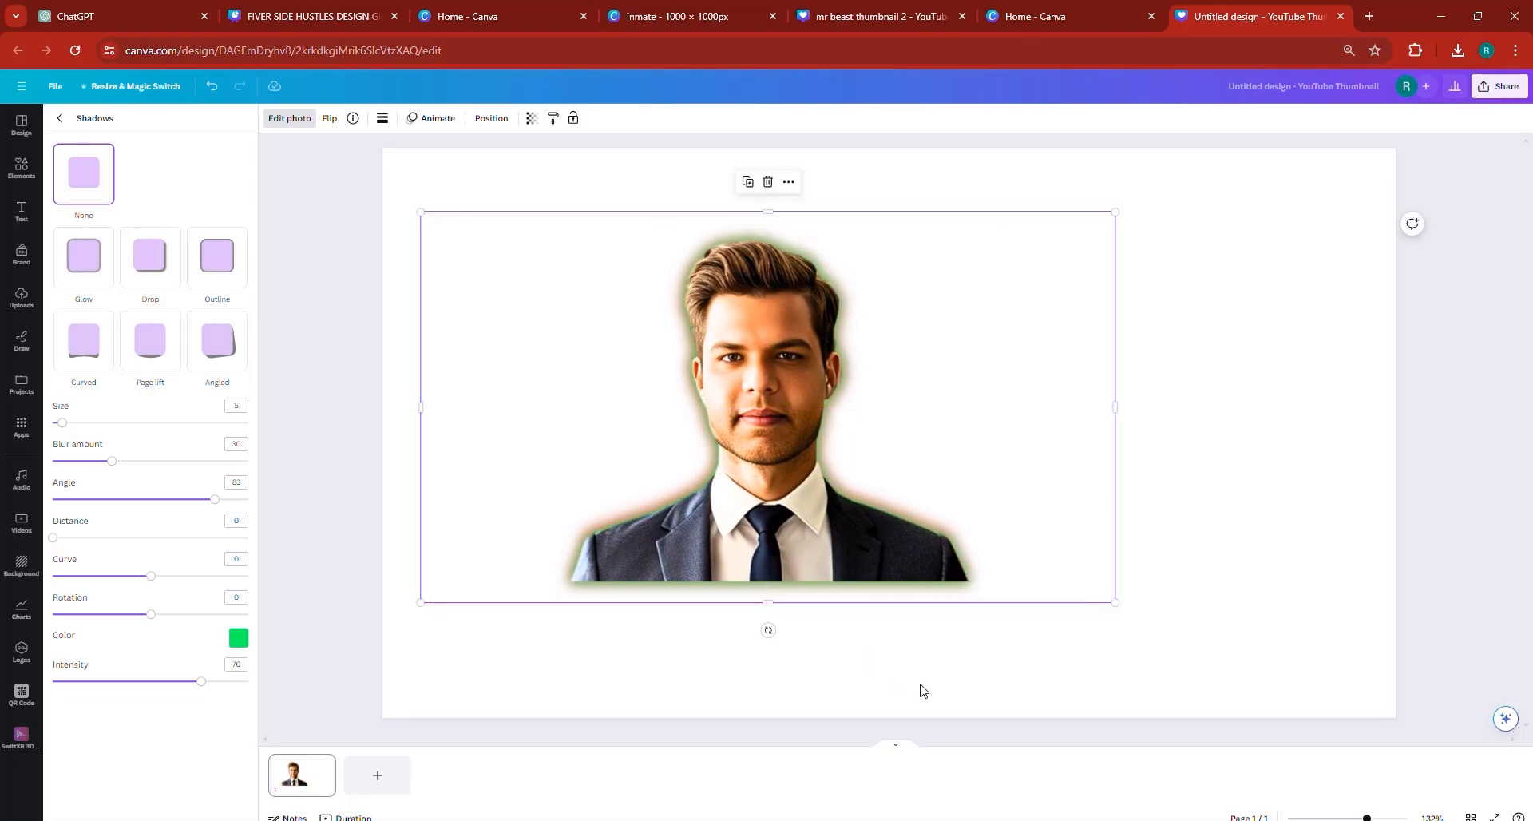
- Select both stacked cutouts, enlarge them beyond the page width and centre them with the shoulders cropped by the lower edge
drag(1073, 675, 981, 416)
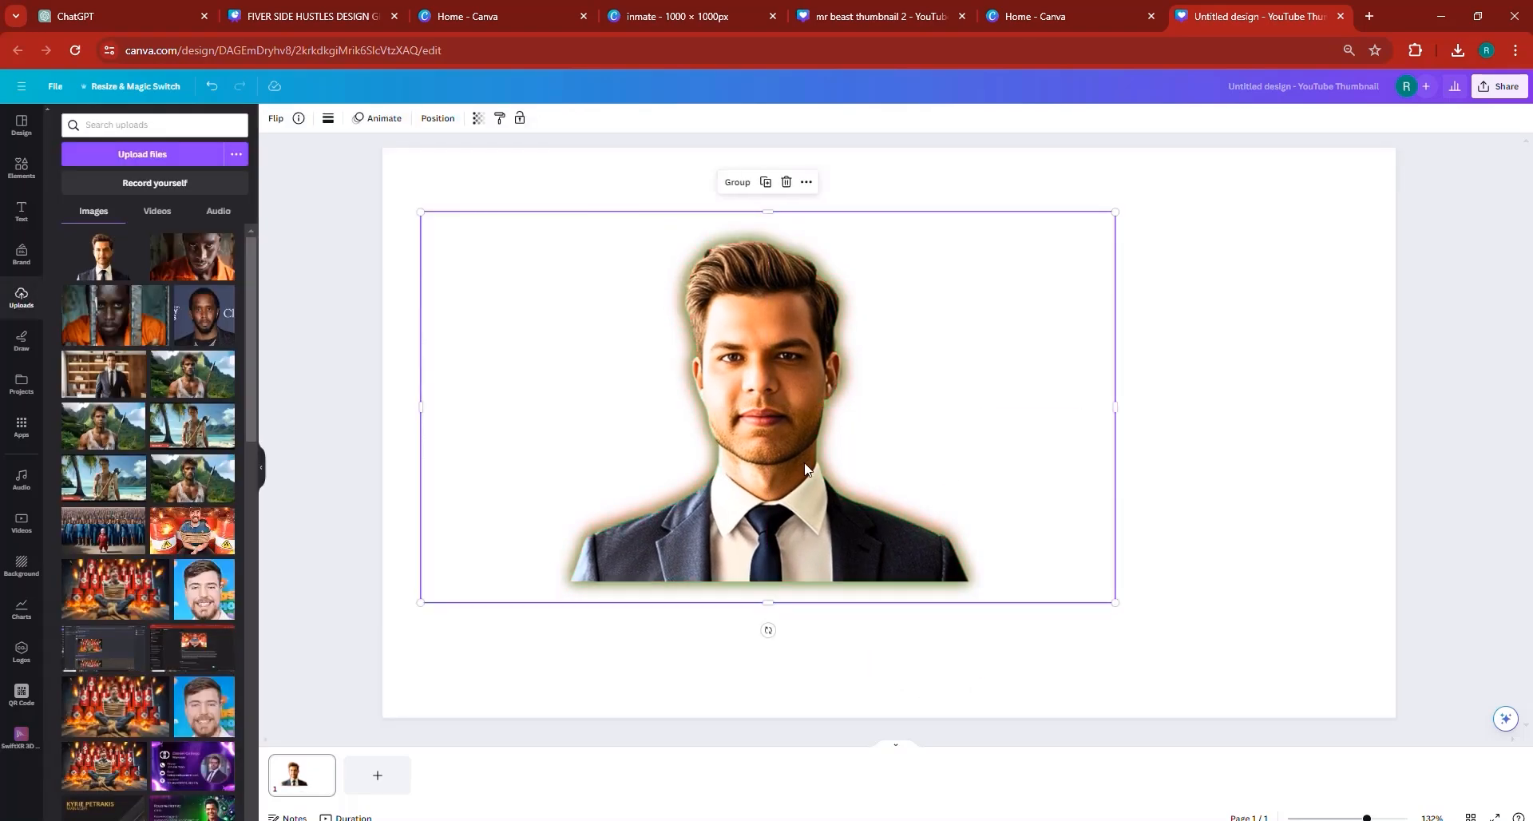
drag(802, 463, 1086, 580)
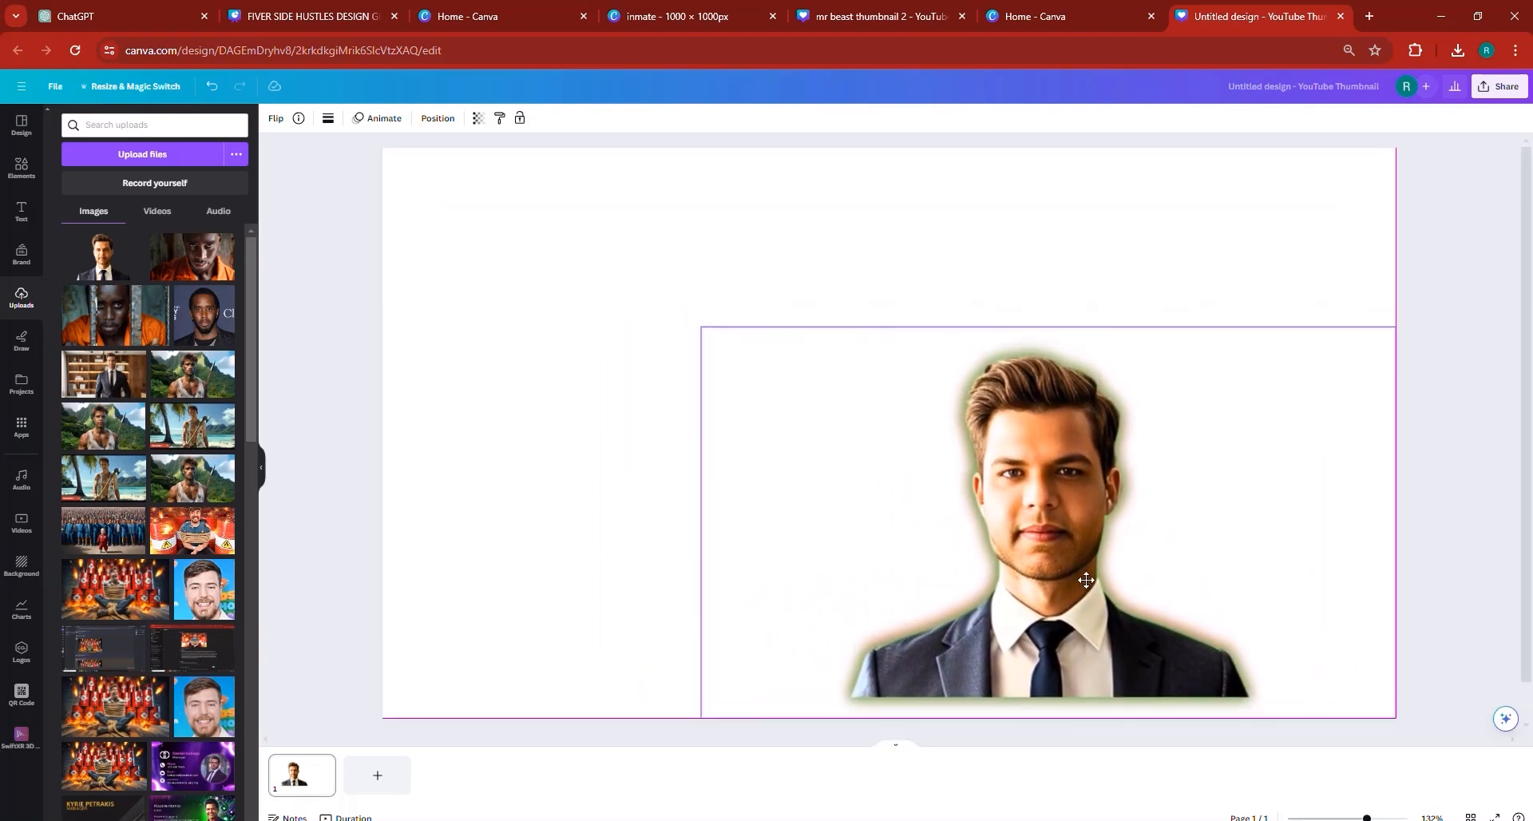
drag(944, 494, 944, 493)
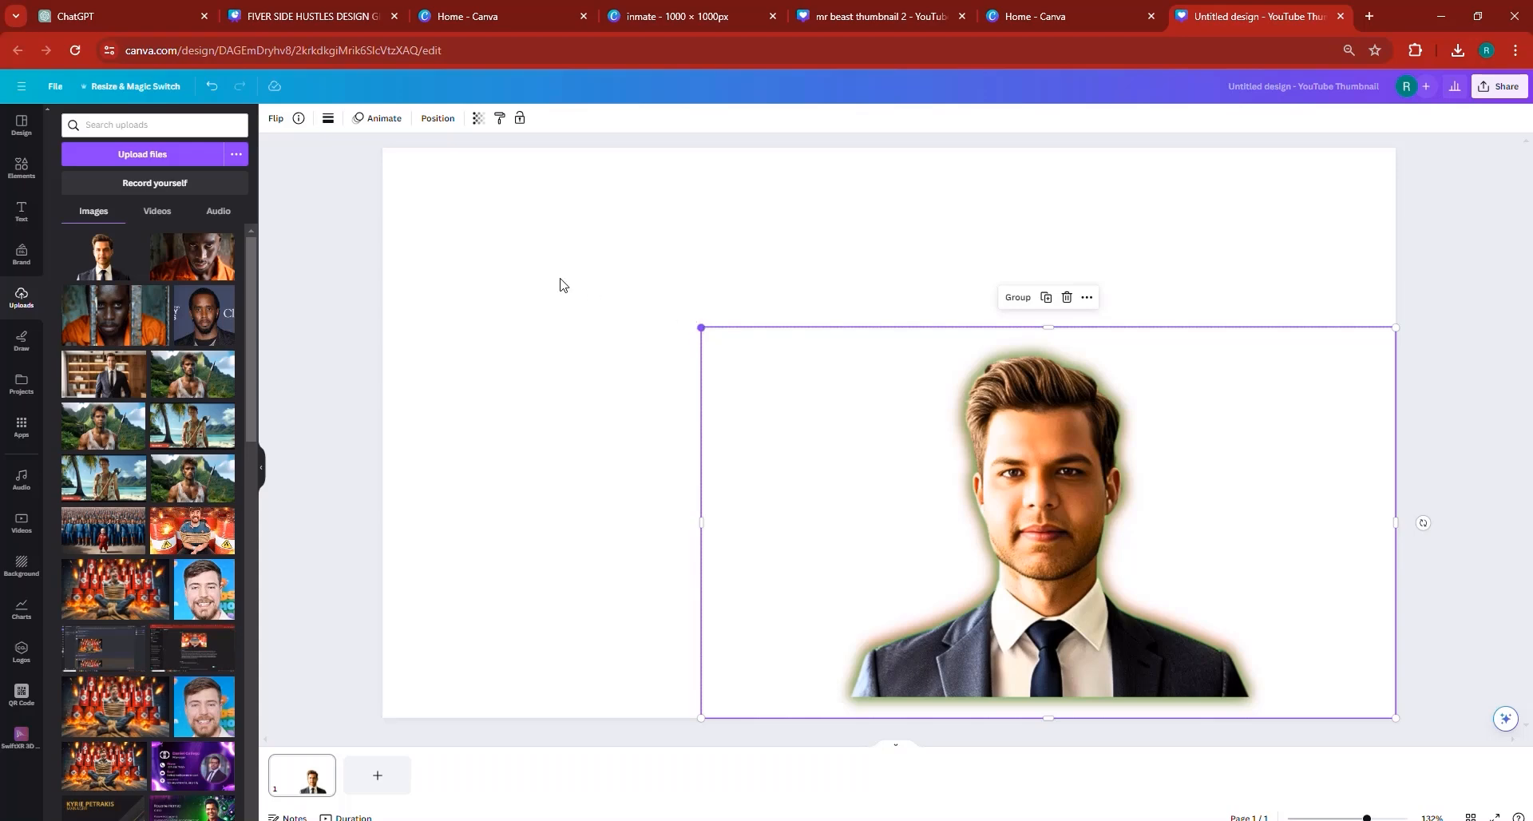
drag(701, 327, 327, 214)
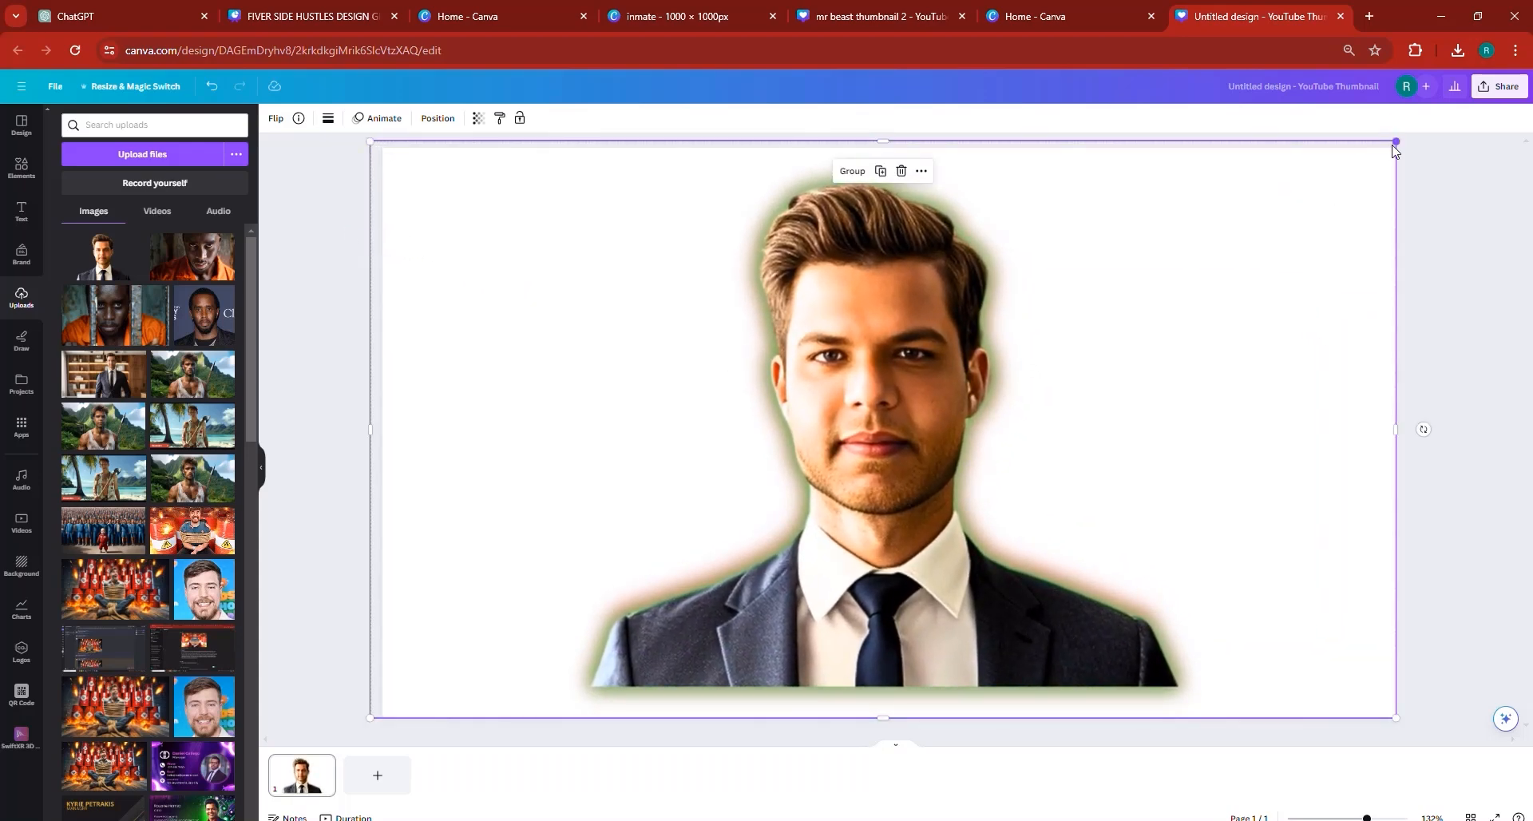
drag(1395, 143, 1524, 90)
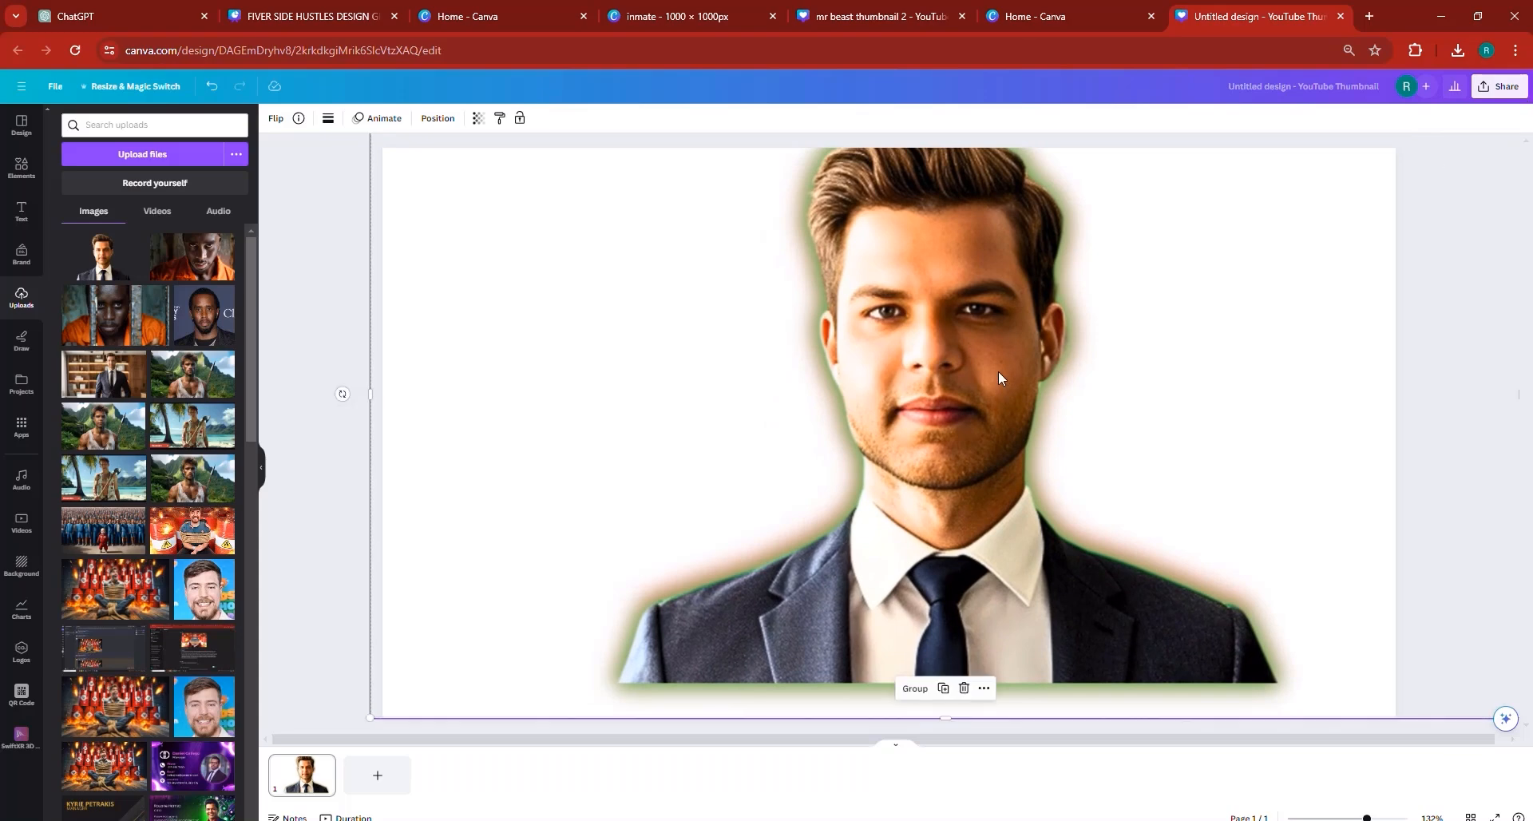
drag(1000, 376, 944, 433)
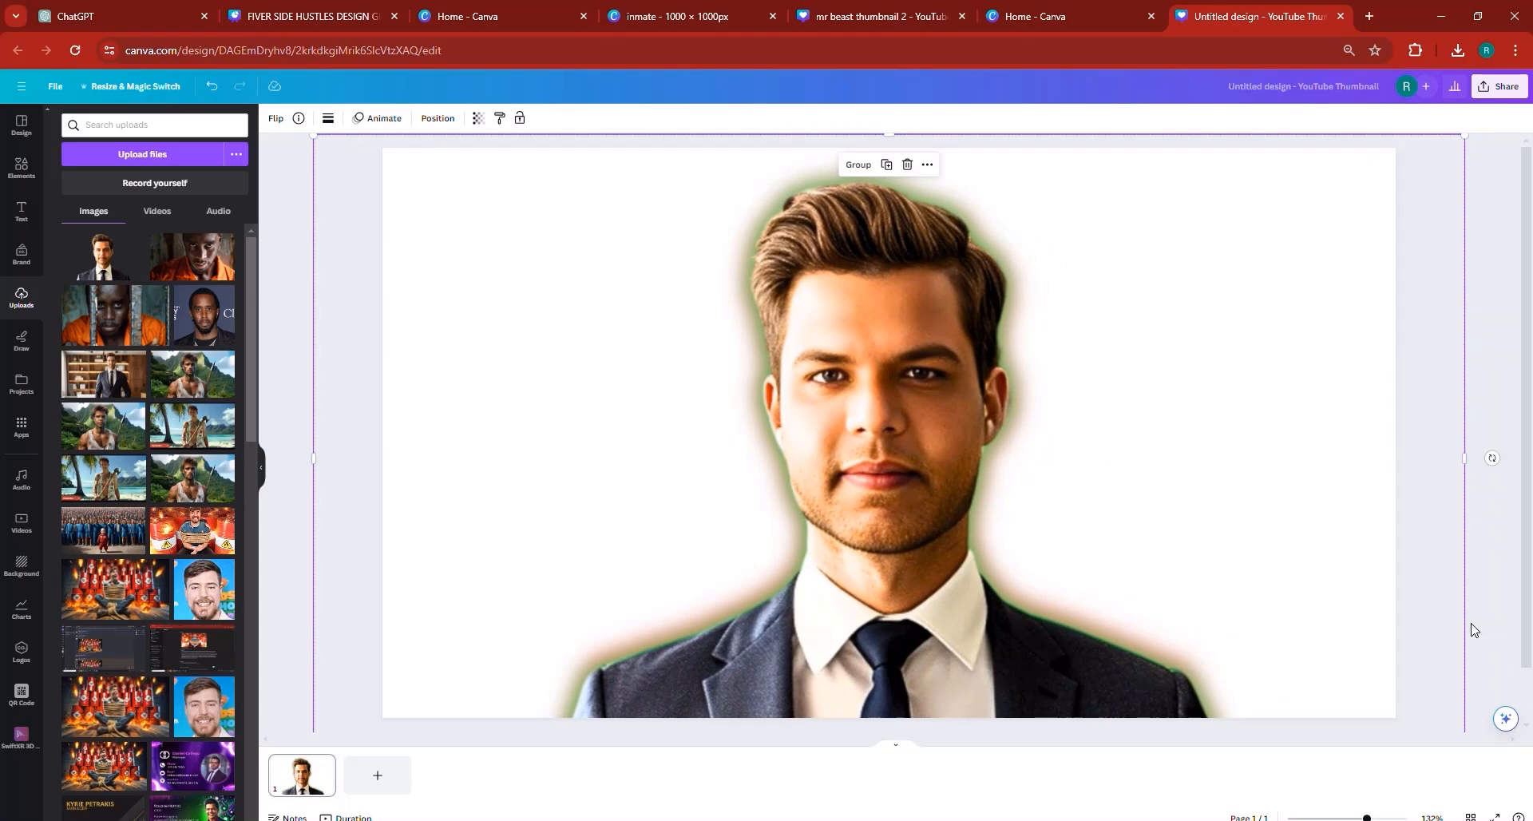
drag(1462, 558, 1258, 554)
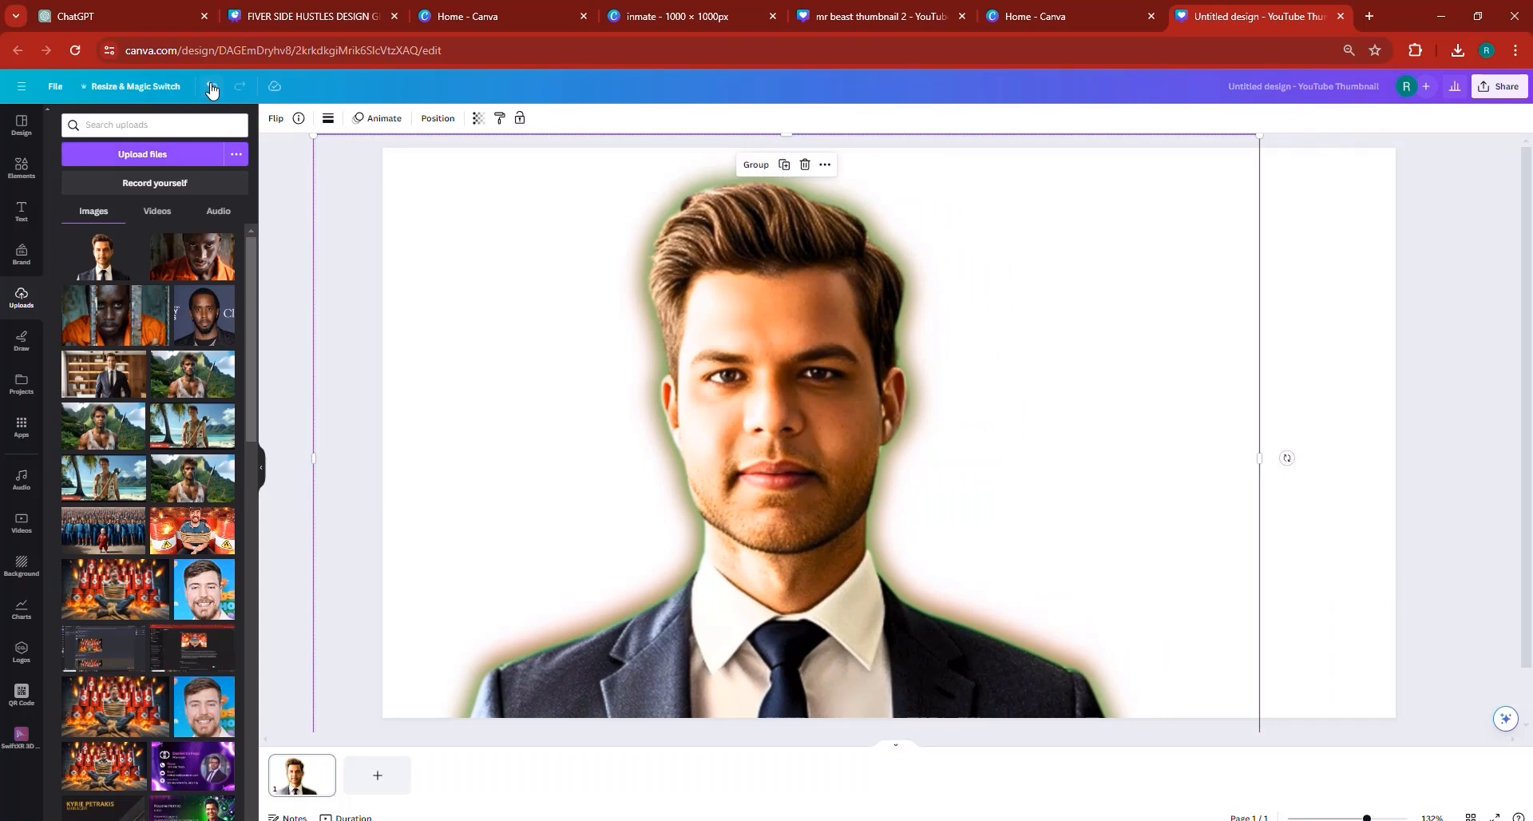
click(212, 87)
click(1504, 393)
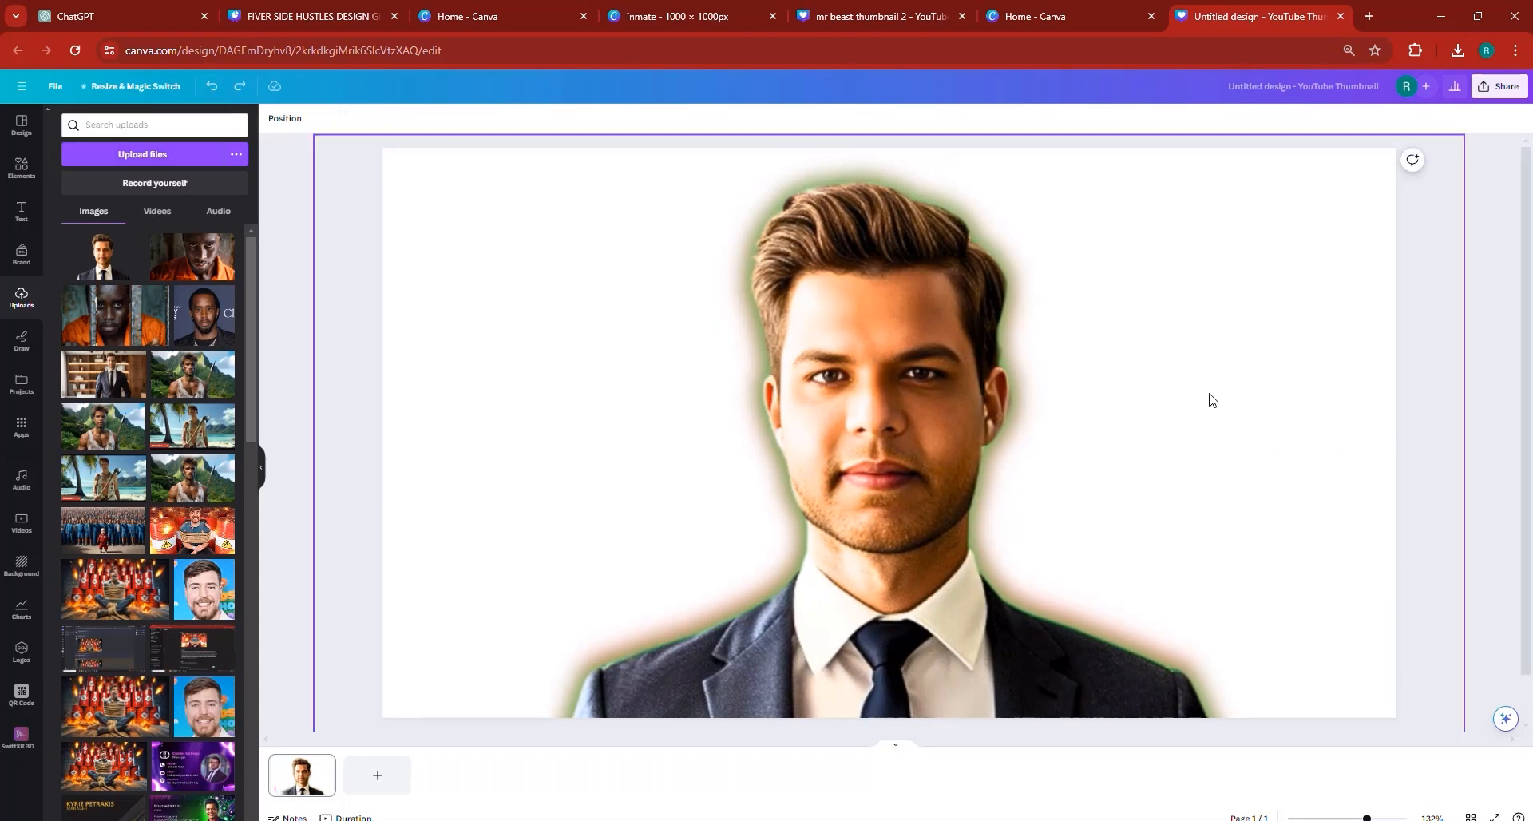
- Crop the green-glow copy from its right side to the face's centre line, about 707 wide, exposing the red glow on the right half
click(1466, 352)
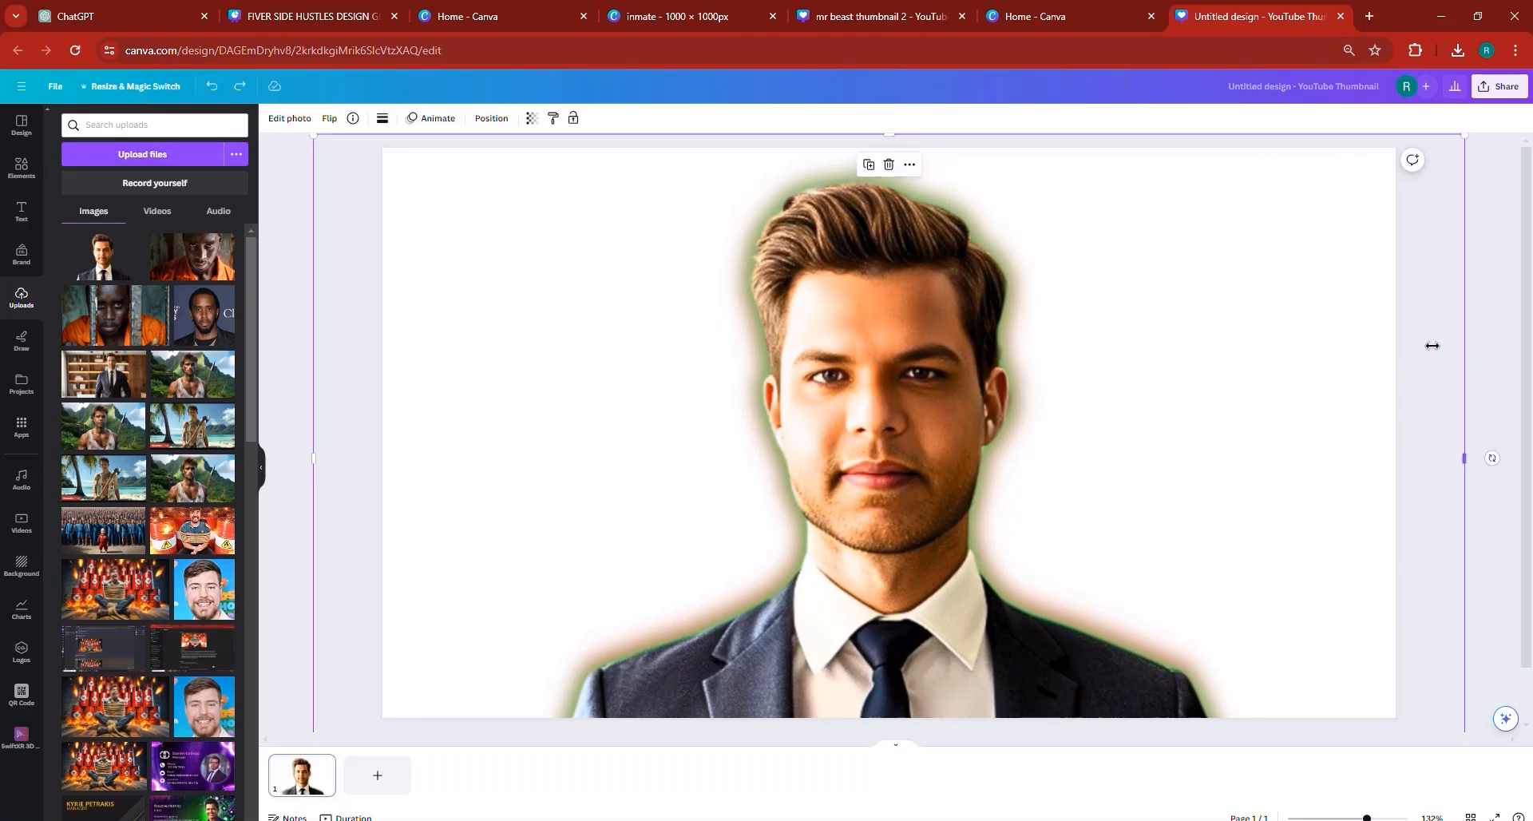
drag(1432, 345, 877, 367)
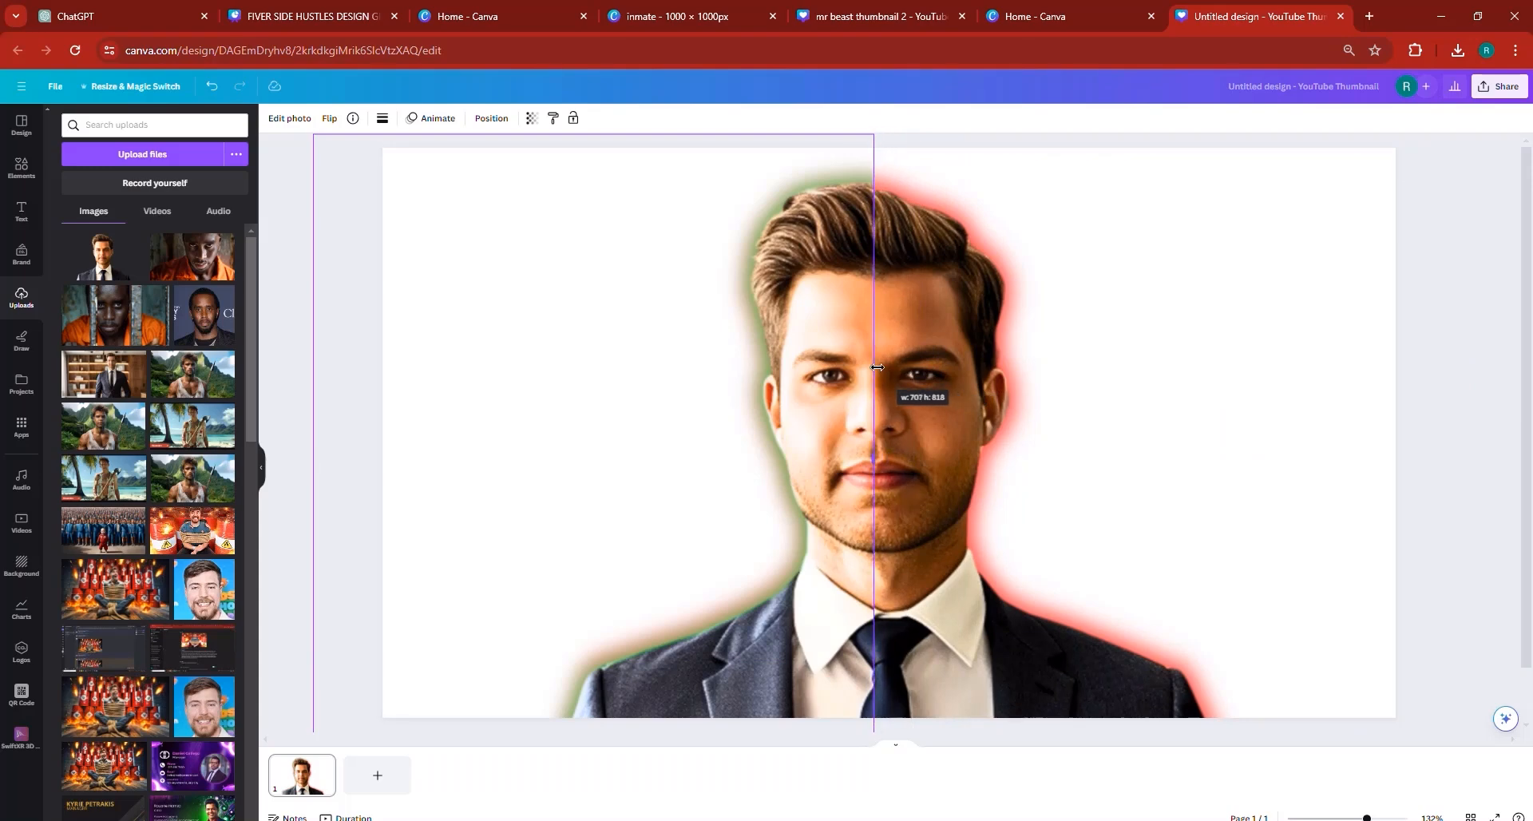
drag(872, 367, 873, 367)
key(ctrl+z)
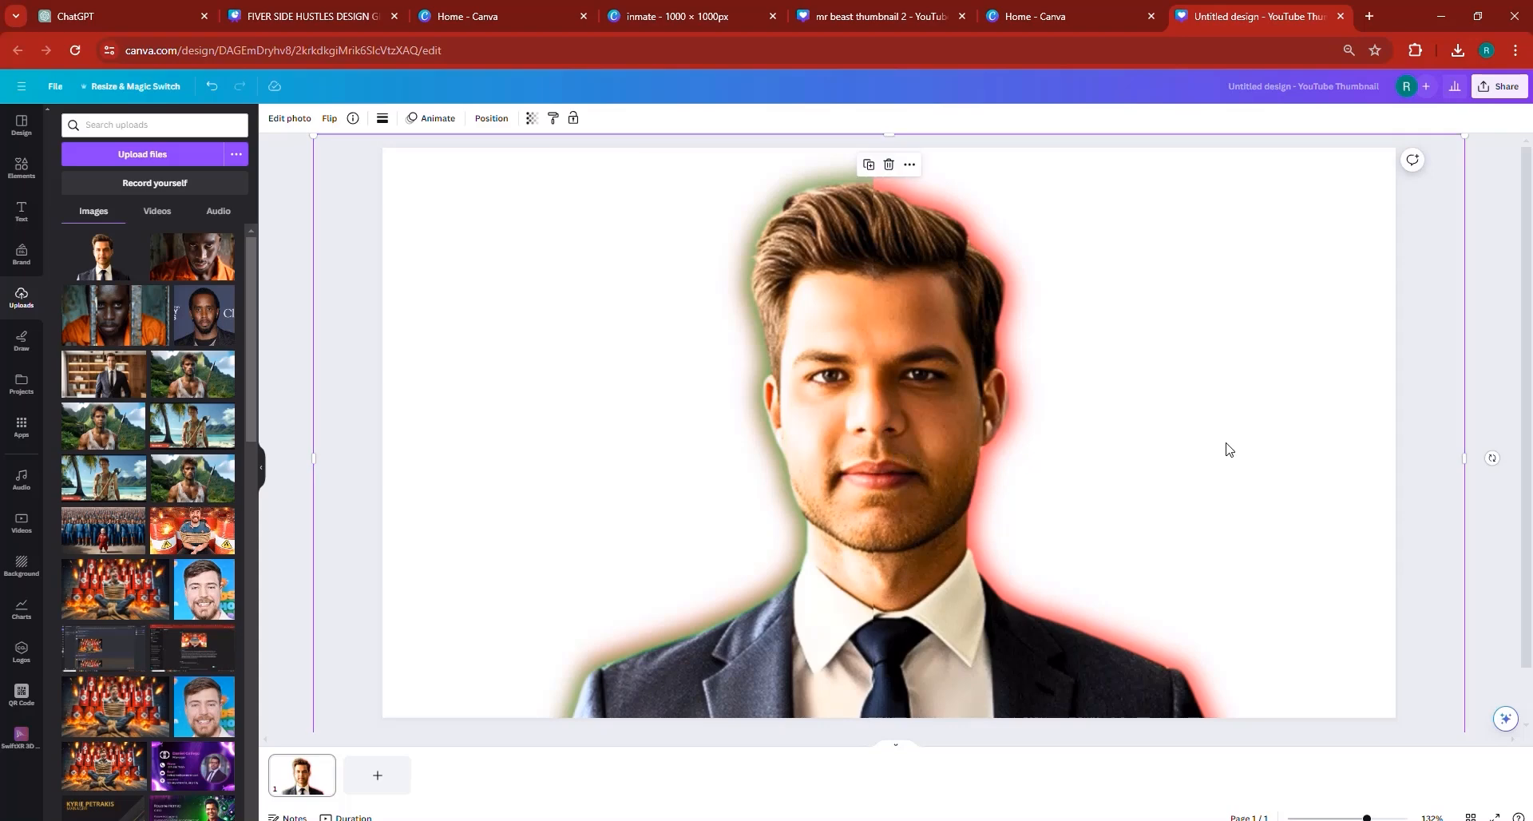
click(1504, 417)
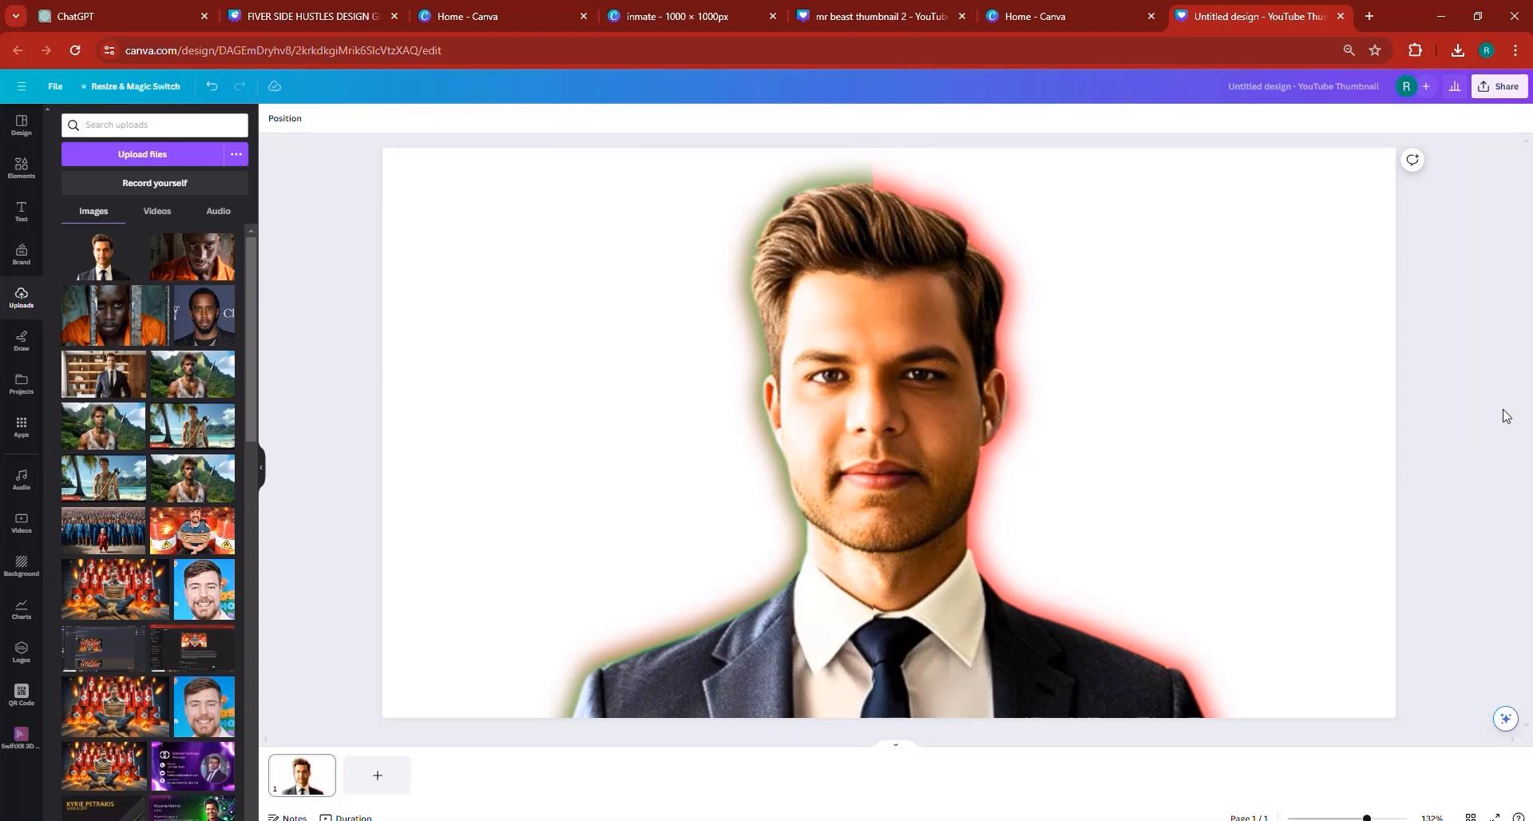
click(822, 179)
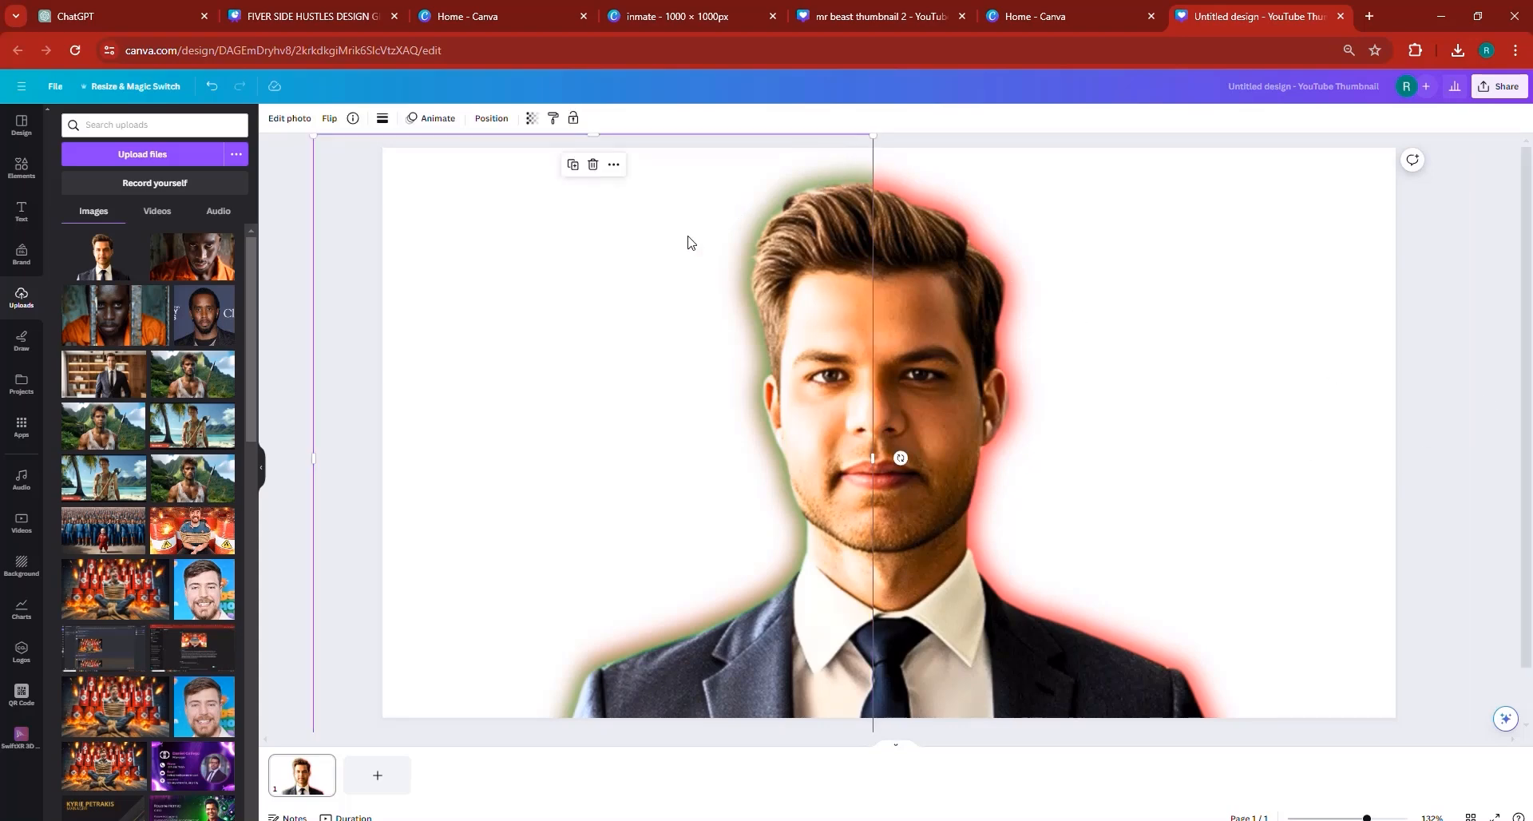
click(285, 292)
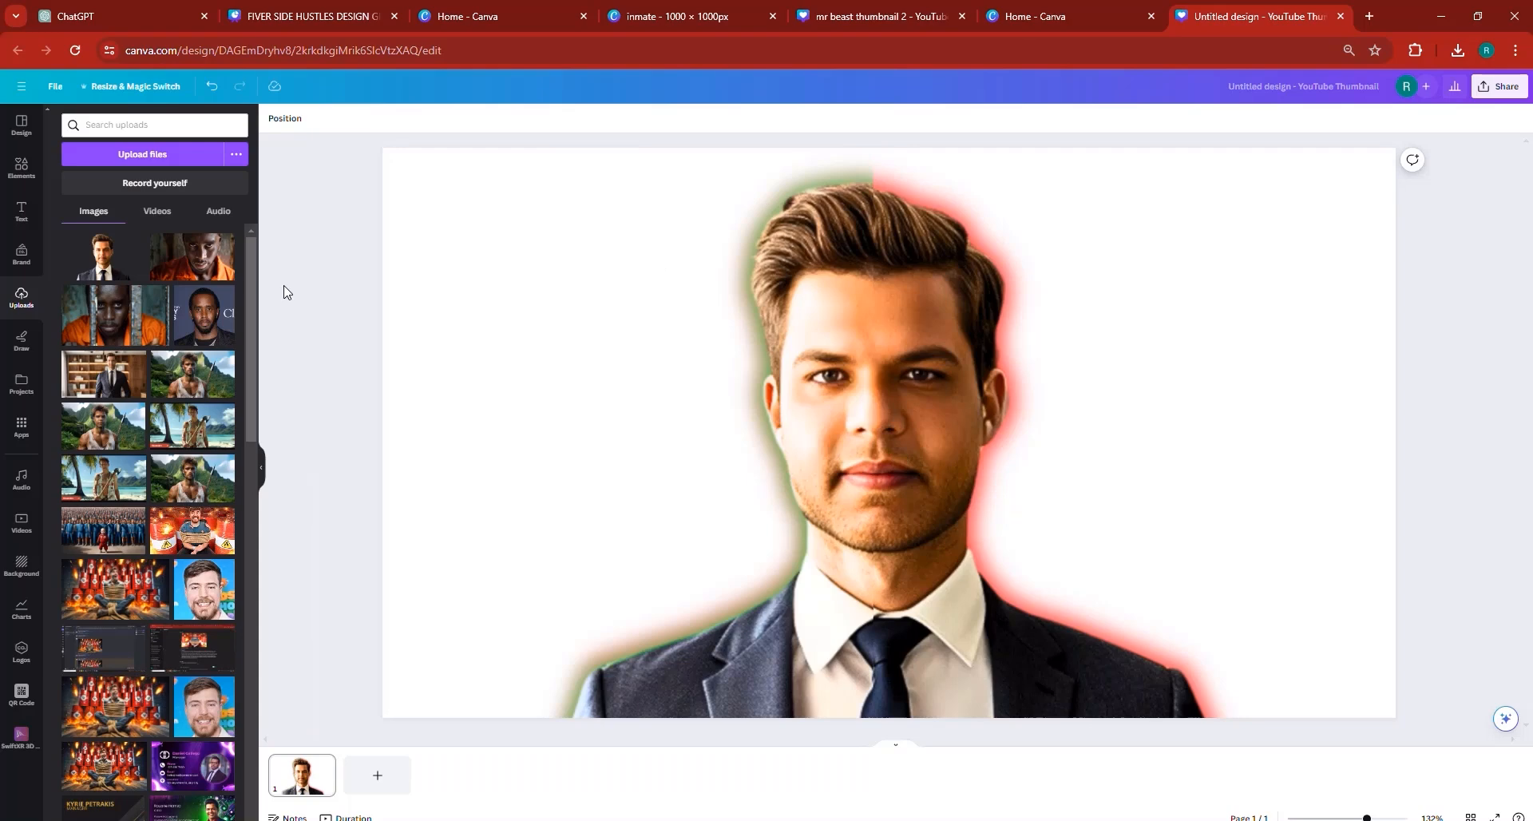
drag(1368, 818, 1416, 817)
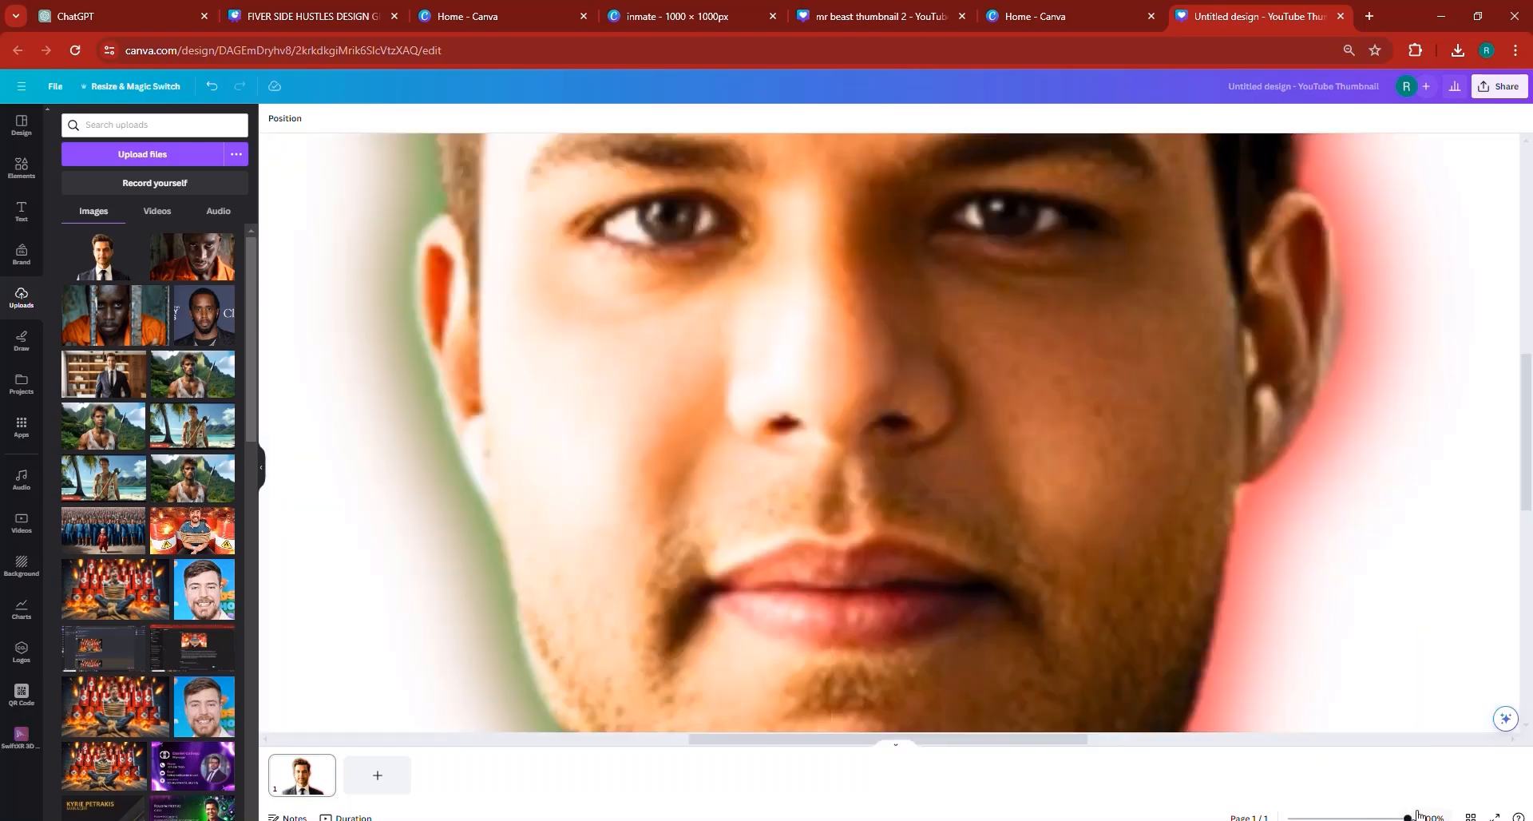
scroll(1244, 692, up, 8)
scroll(1257, 706, up, 2)
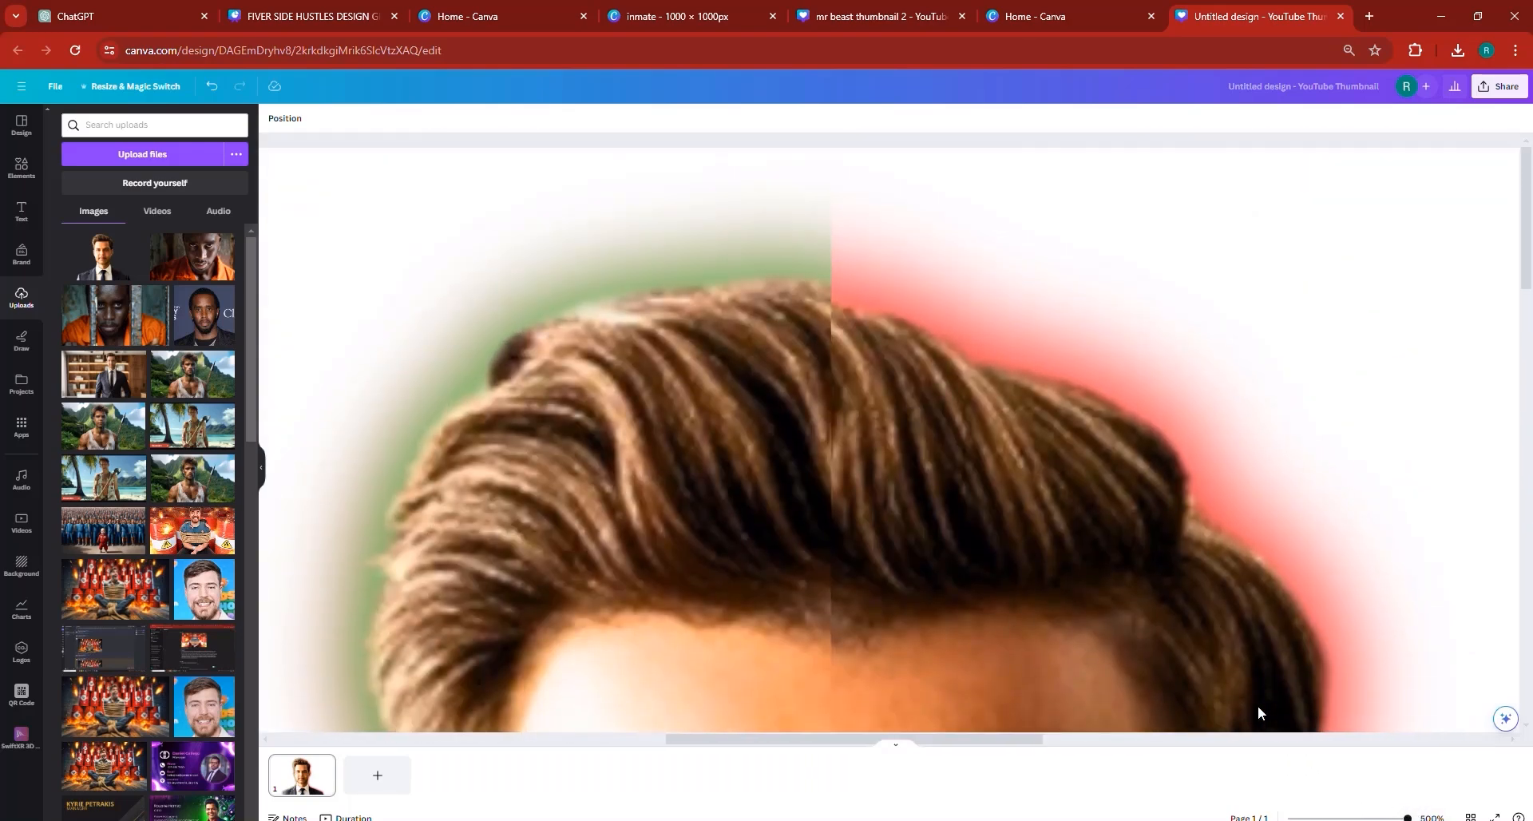
drag(825, 476, 817, 476)
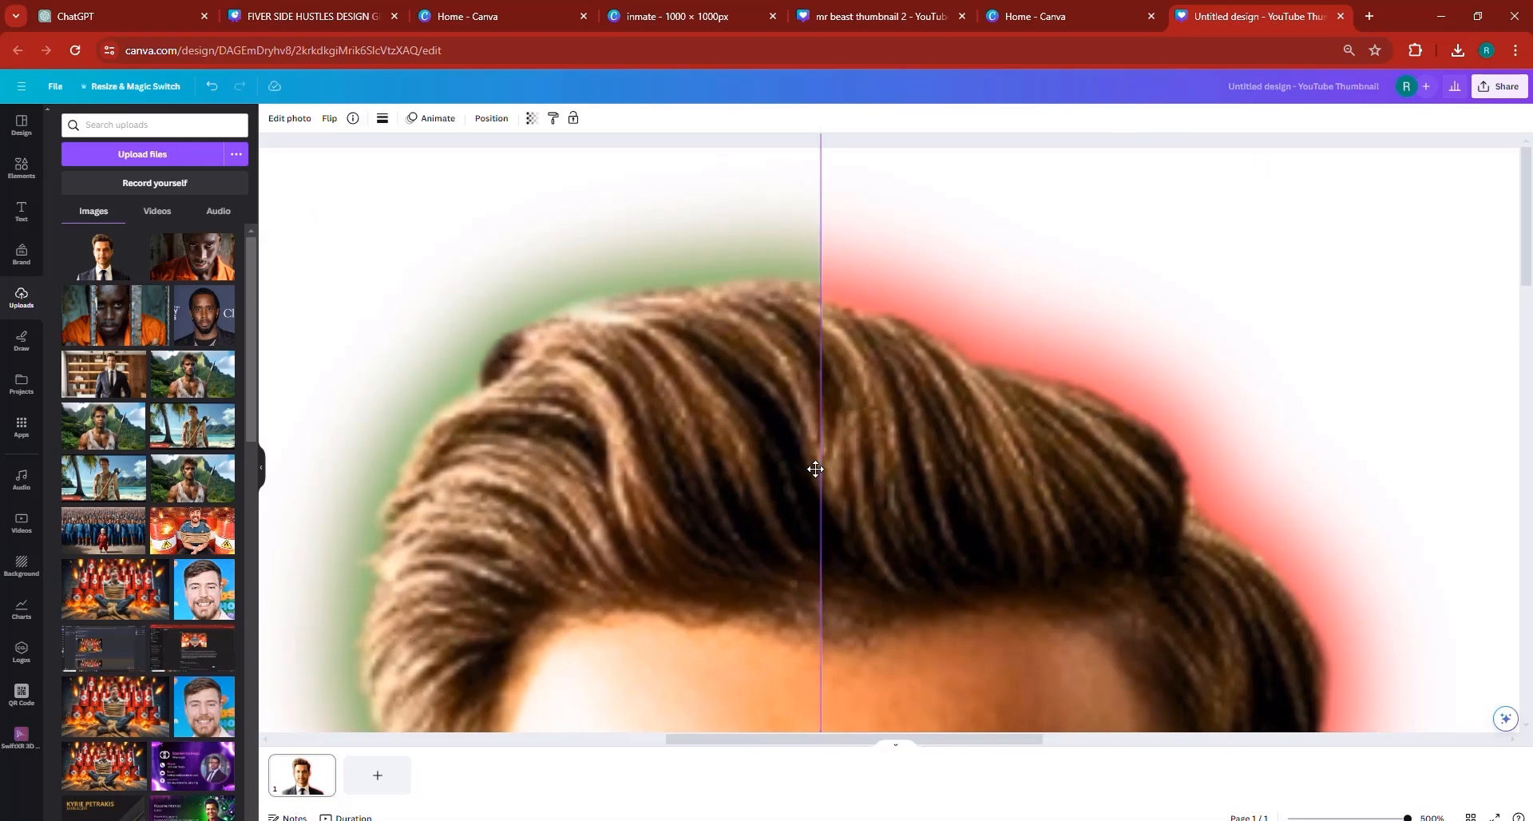
click(212, 86)
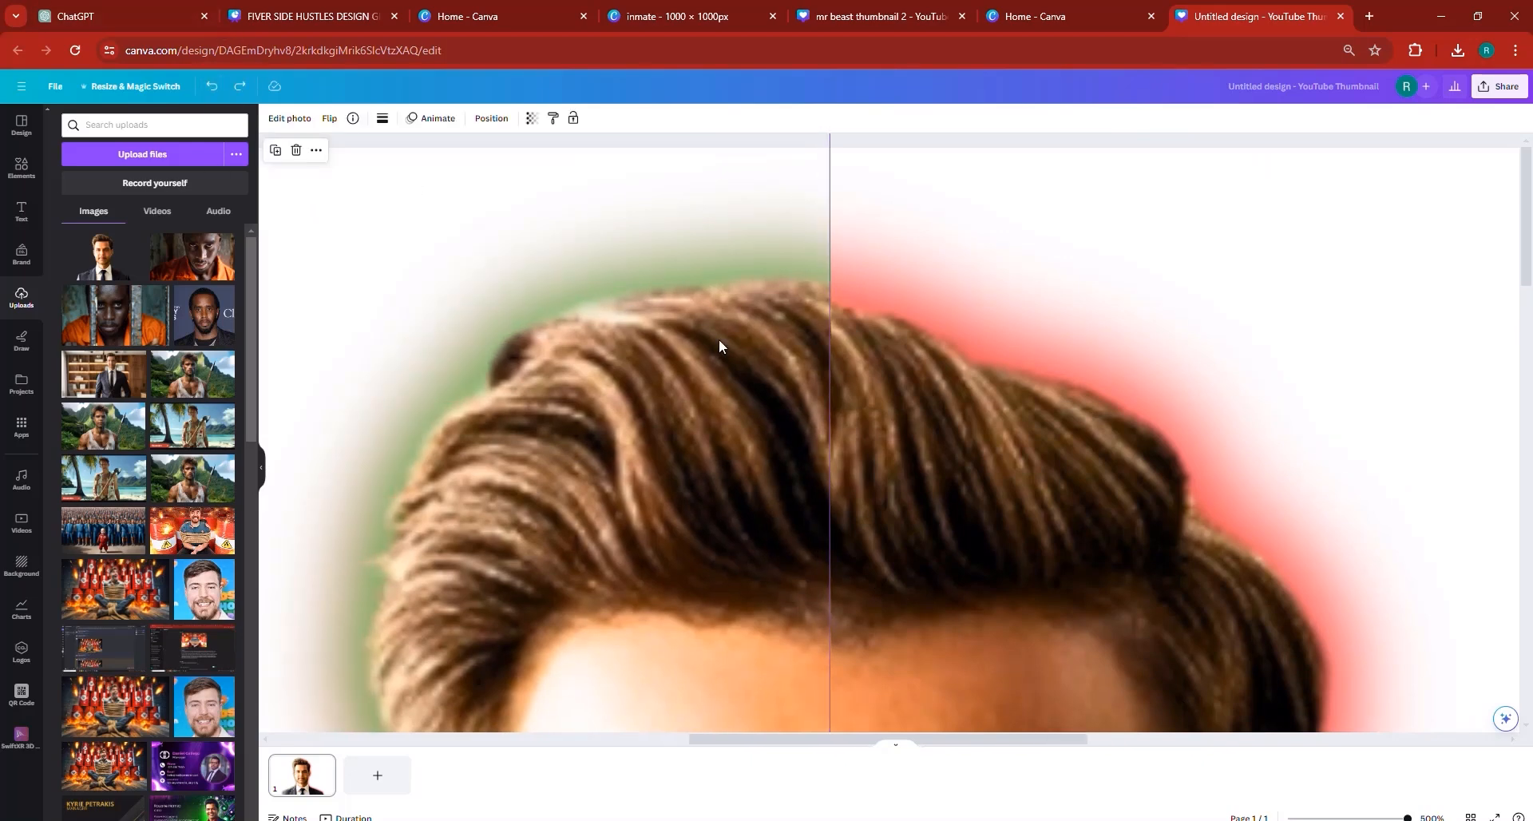
- Shift the green-glow half sideways until the hair and forehead line up with the red-glow cutout along the centre seam
drag(793, 294, 811, 345)
scroll(813, 384, down, 5)
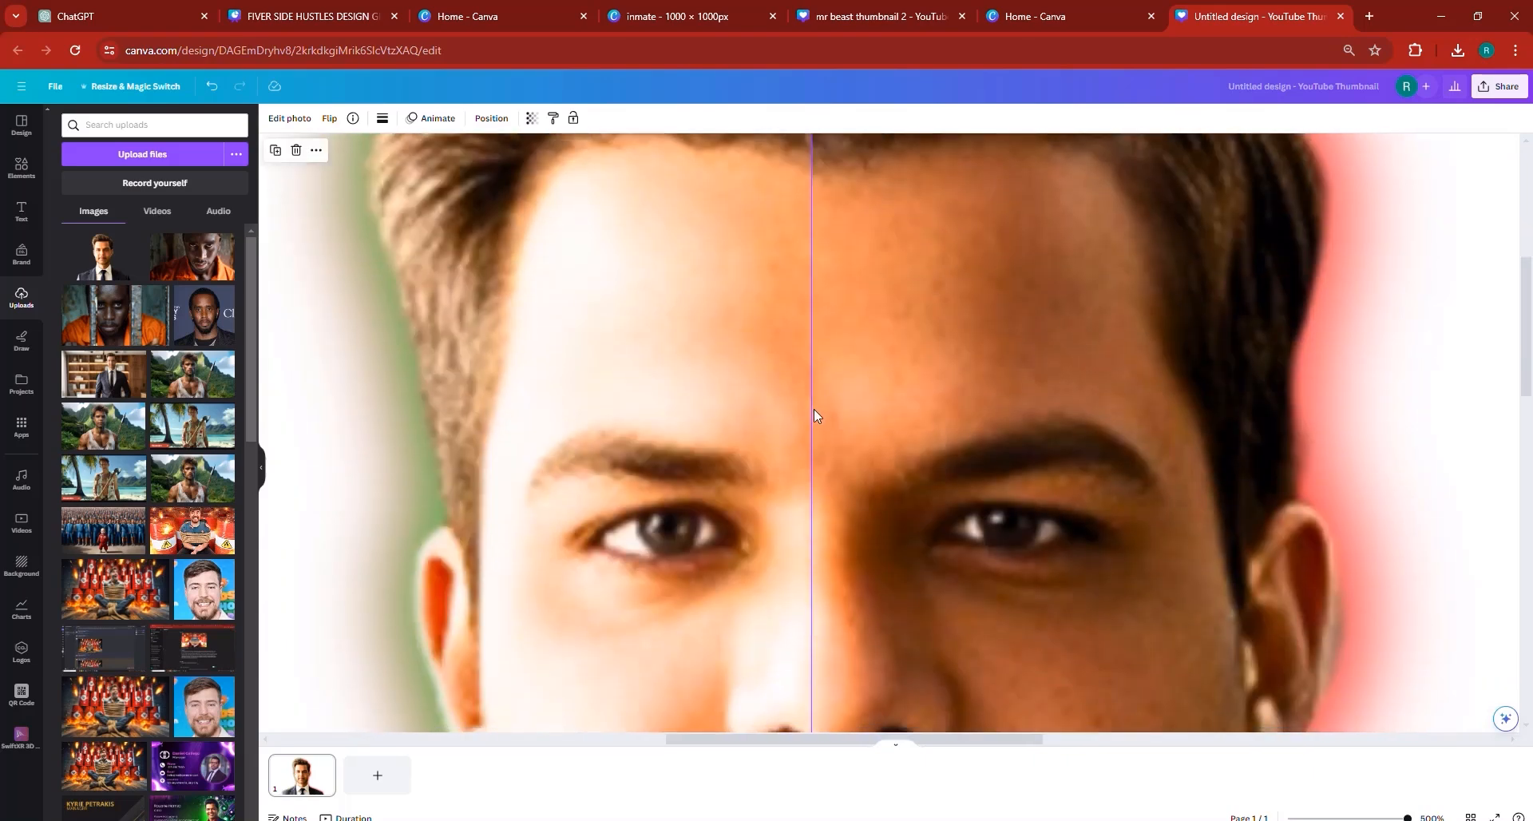
drag(818, 409, 835, 411)
scroll(854, 416, up, 1)
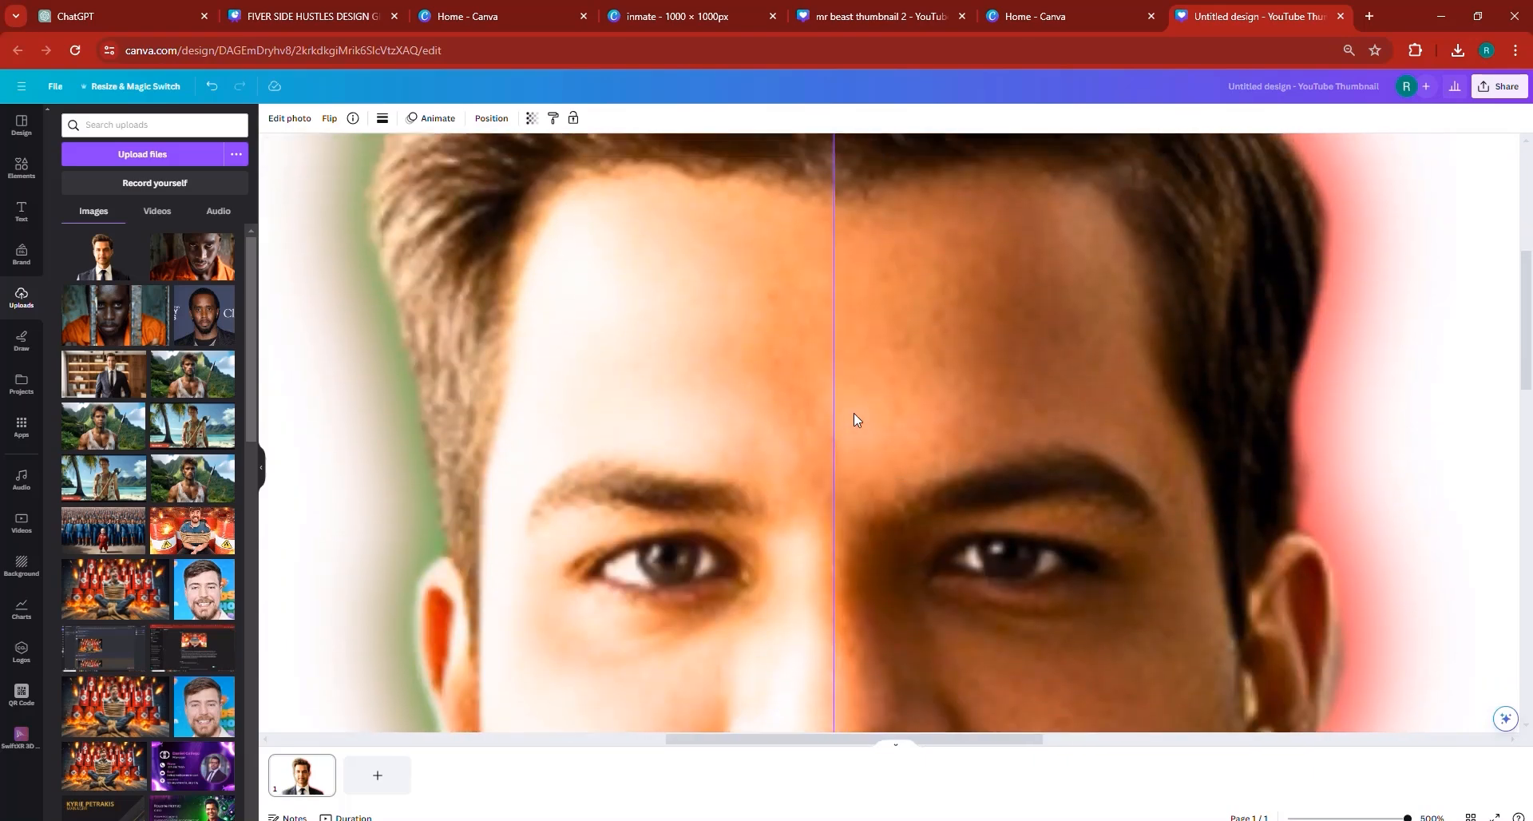
scroll(854, 419, up, 5)
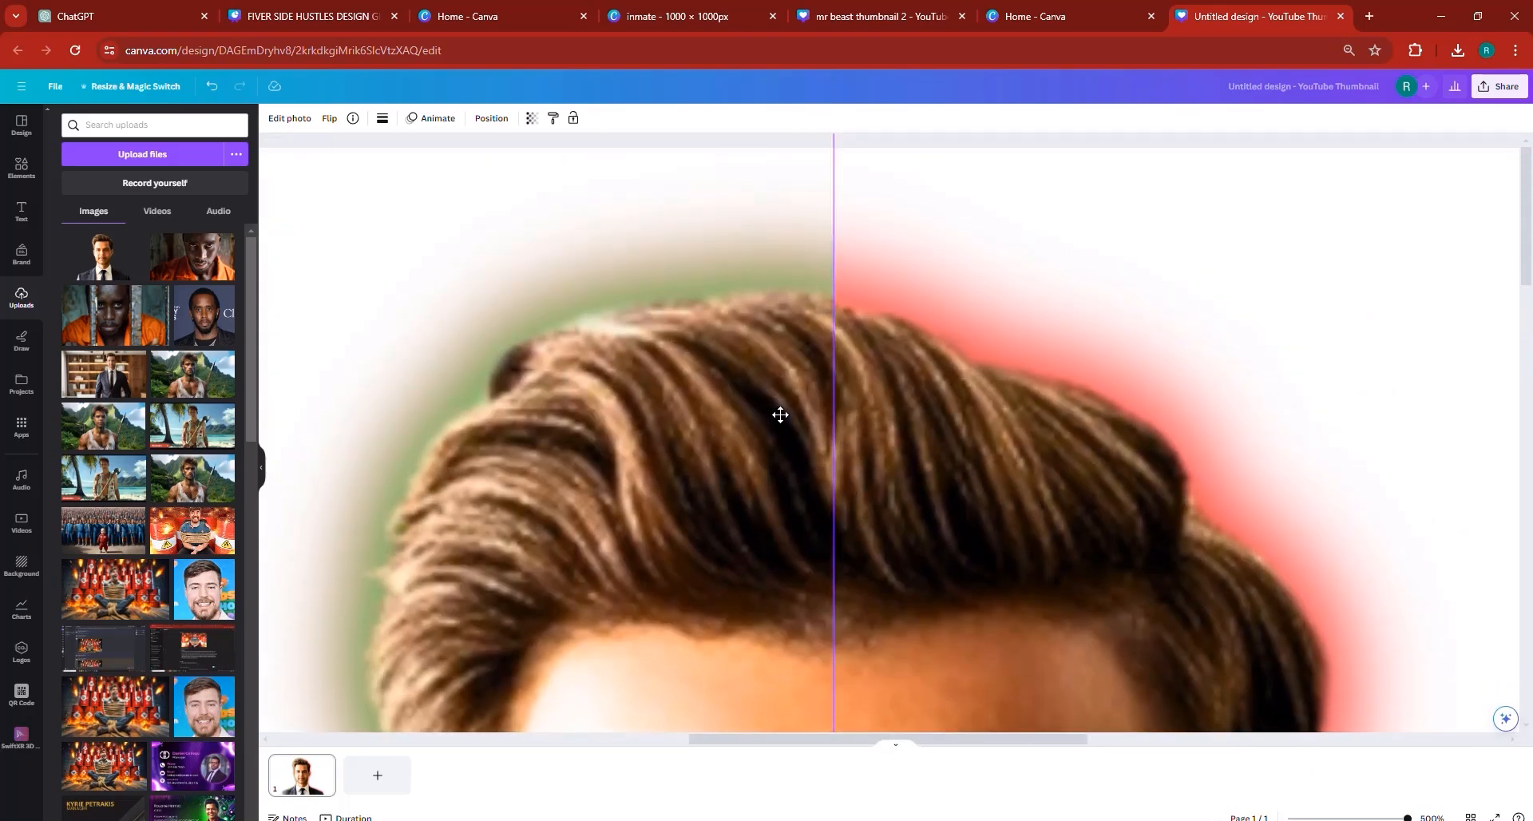
scroll(1006, 505, down, 5)
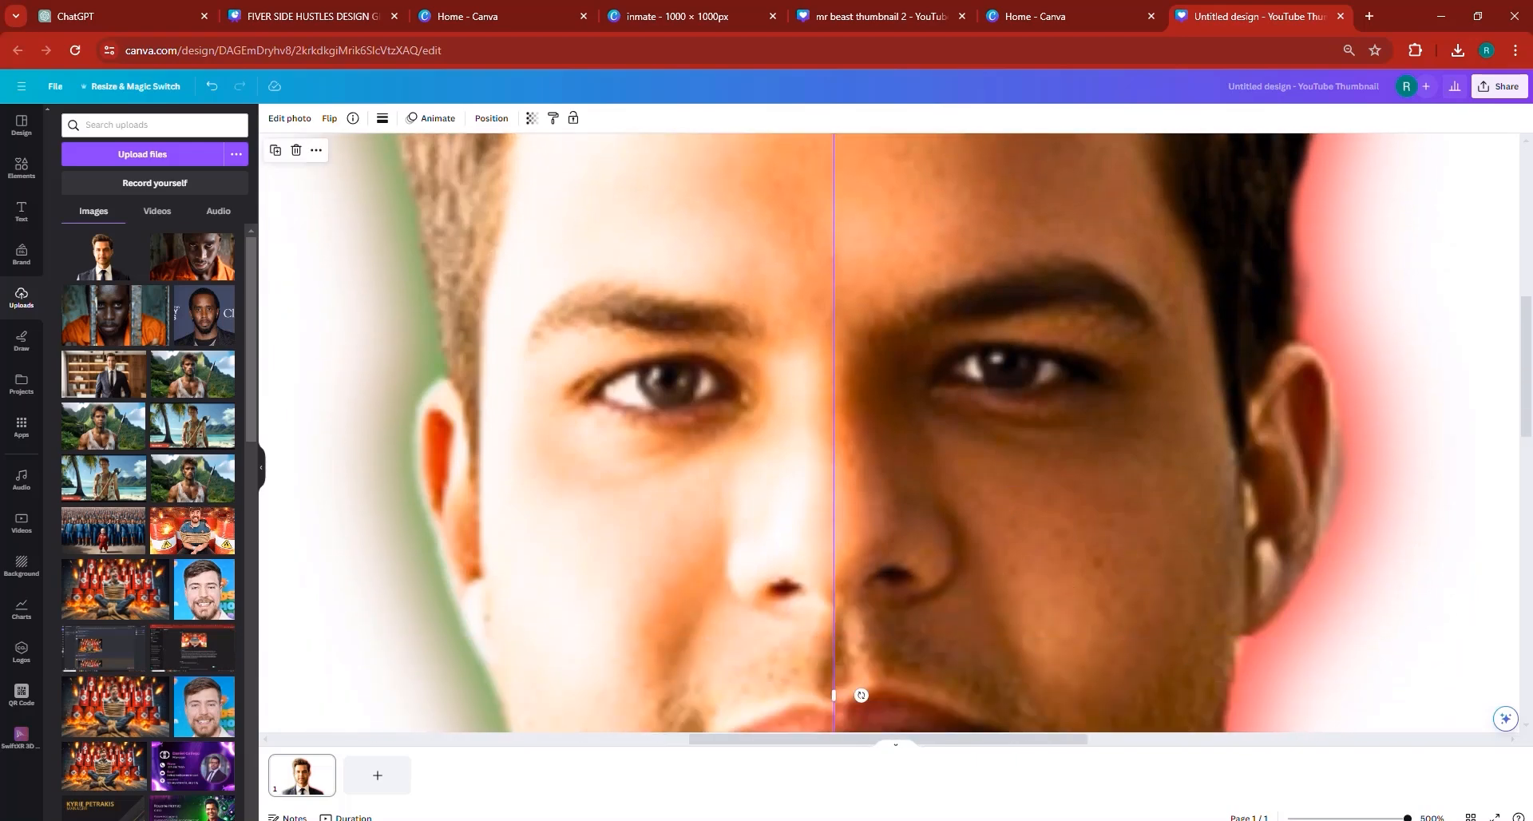
click(1362, 818)
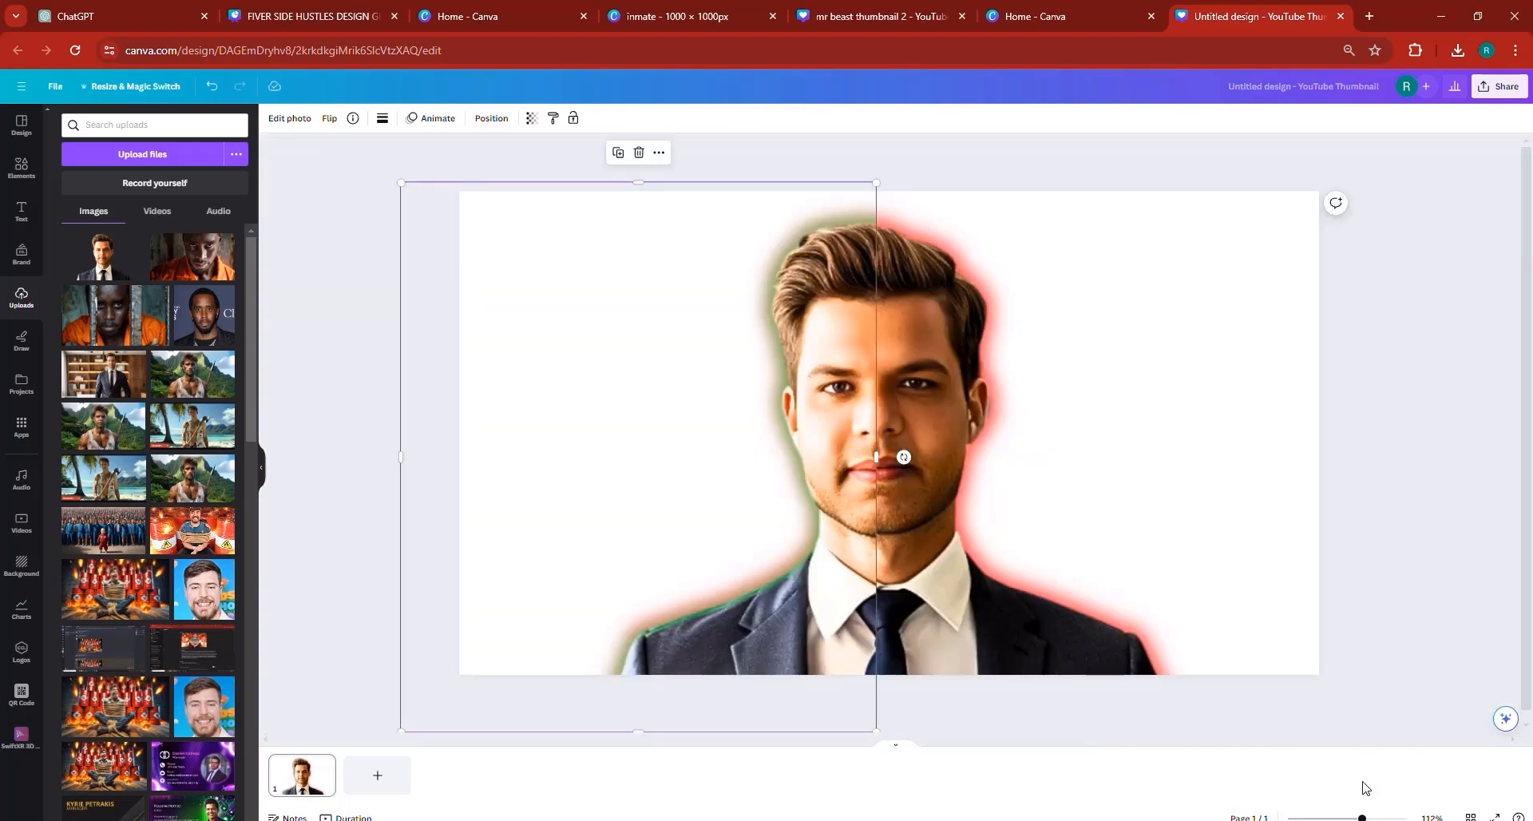
click(1426, 558)
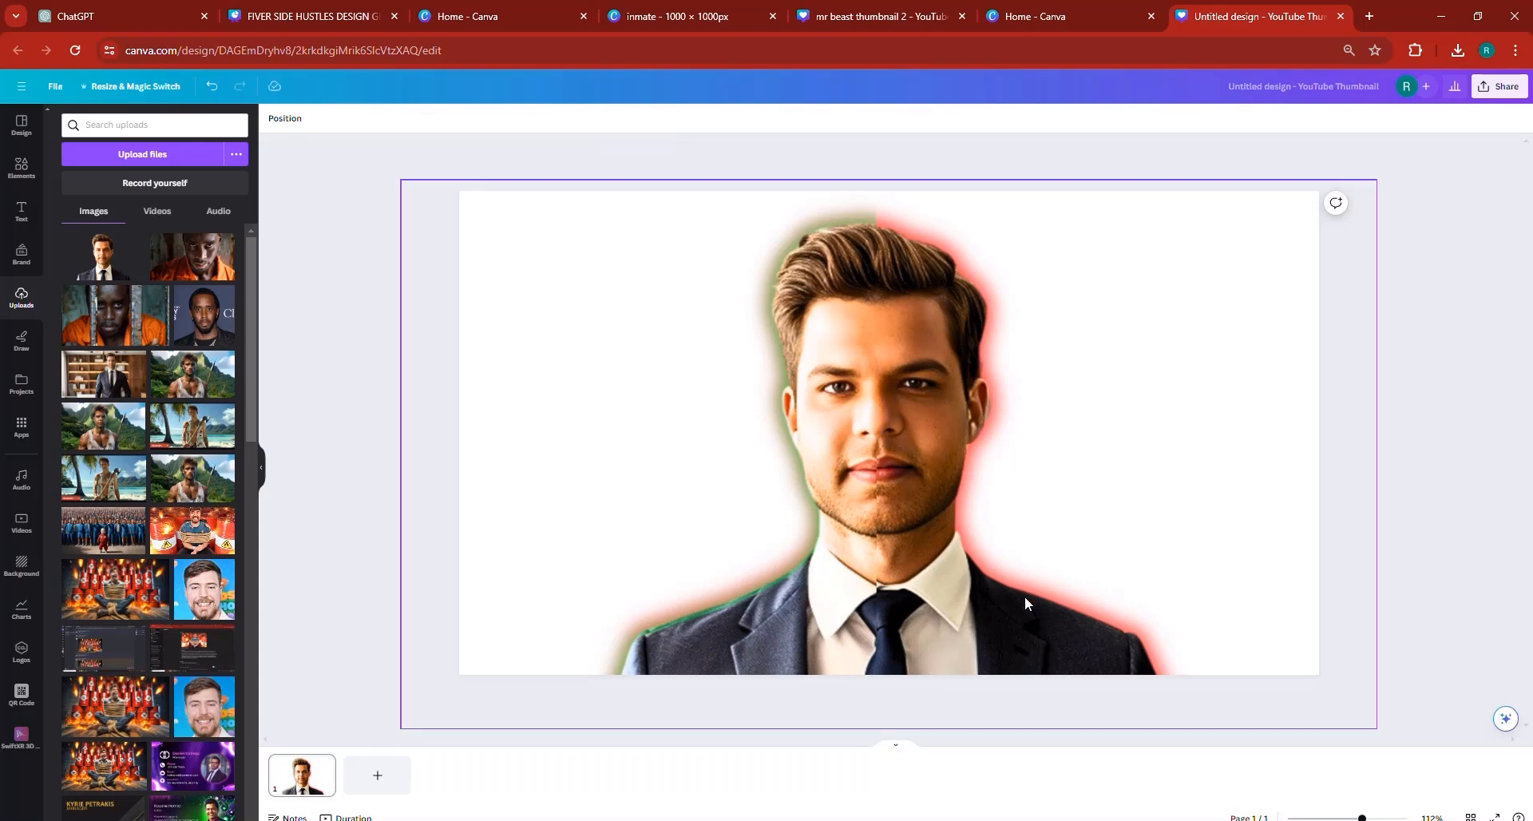
- Raise the green-glow half slightly so the mouth and jaw match the red-glow cutout across the seam, and check the hair
click(1407, 818)
scroll(1018, 578, down, 4)
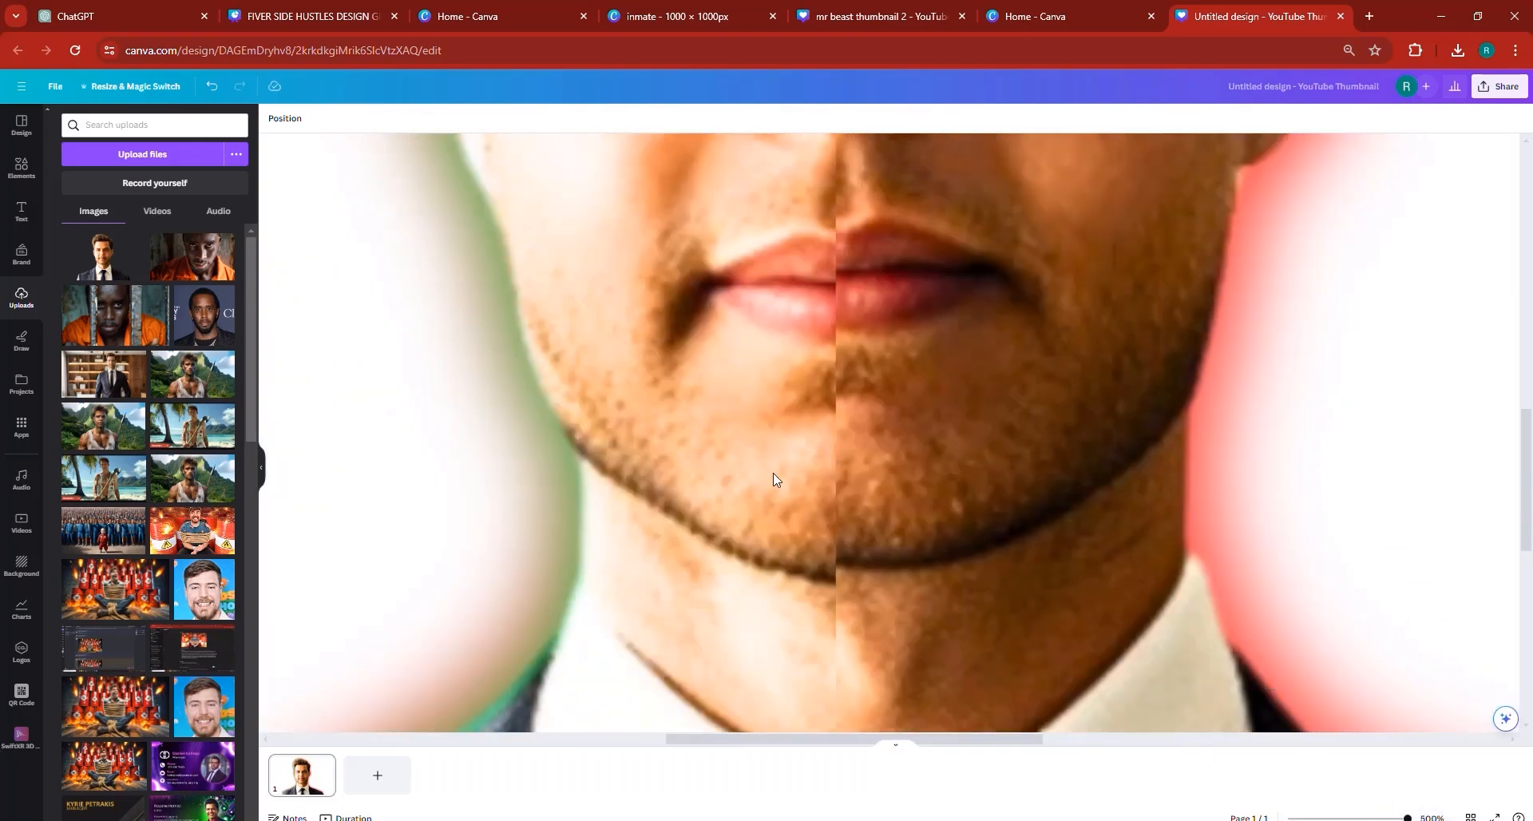
drag(761, 459, 757, 446)
click(1004, 448)
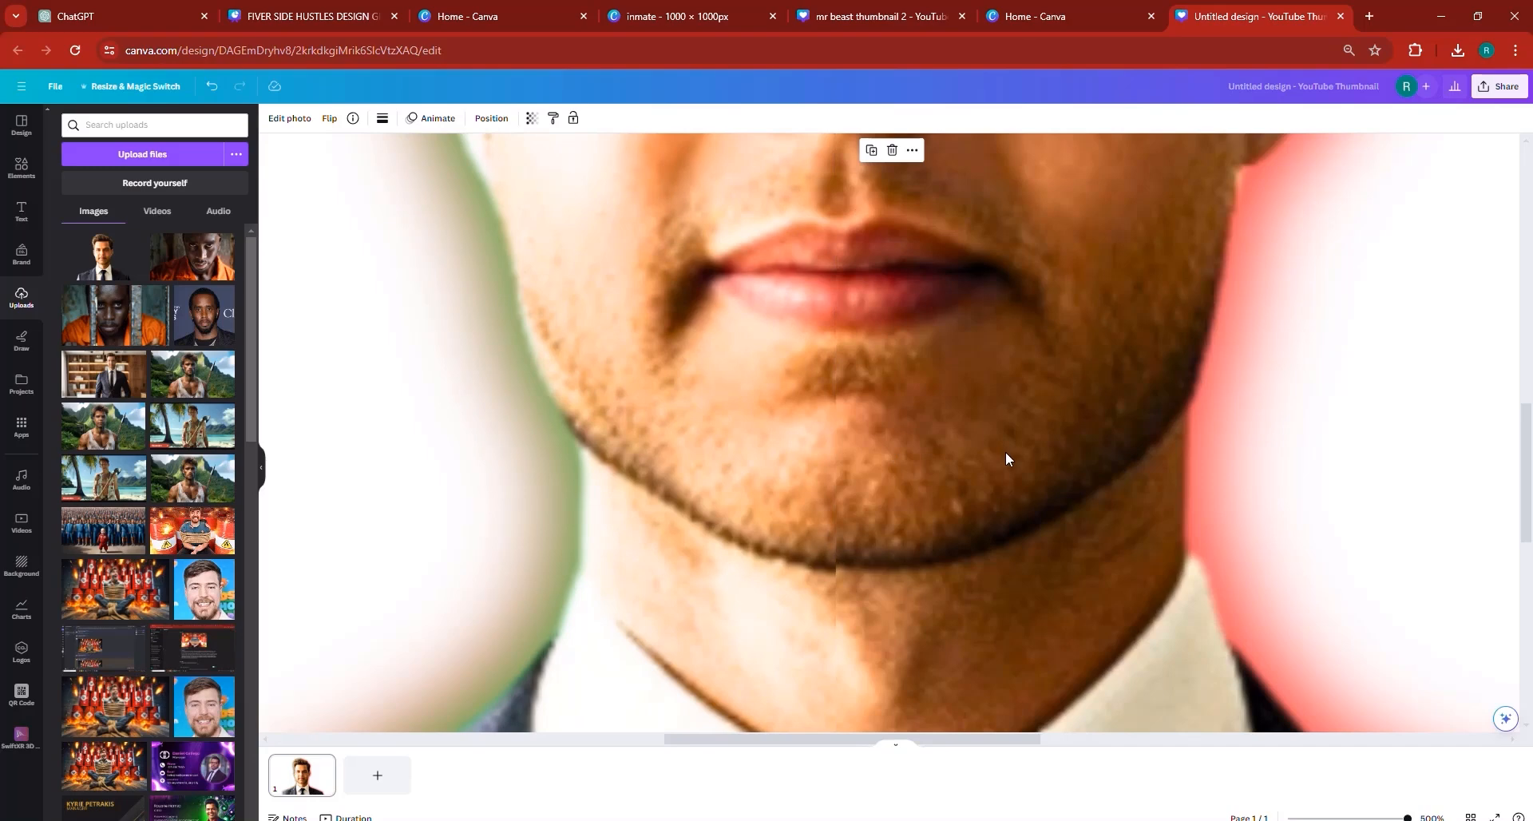
scroll(1023, 501, up, 1)
scroll(1025, 508, up, 10)
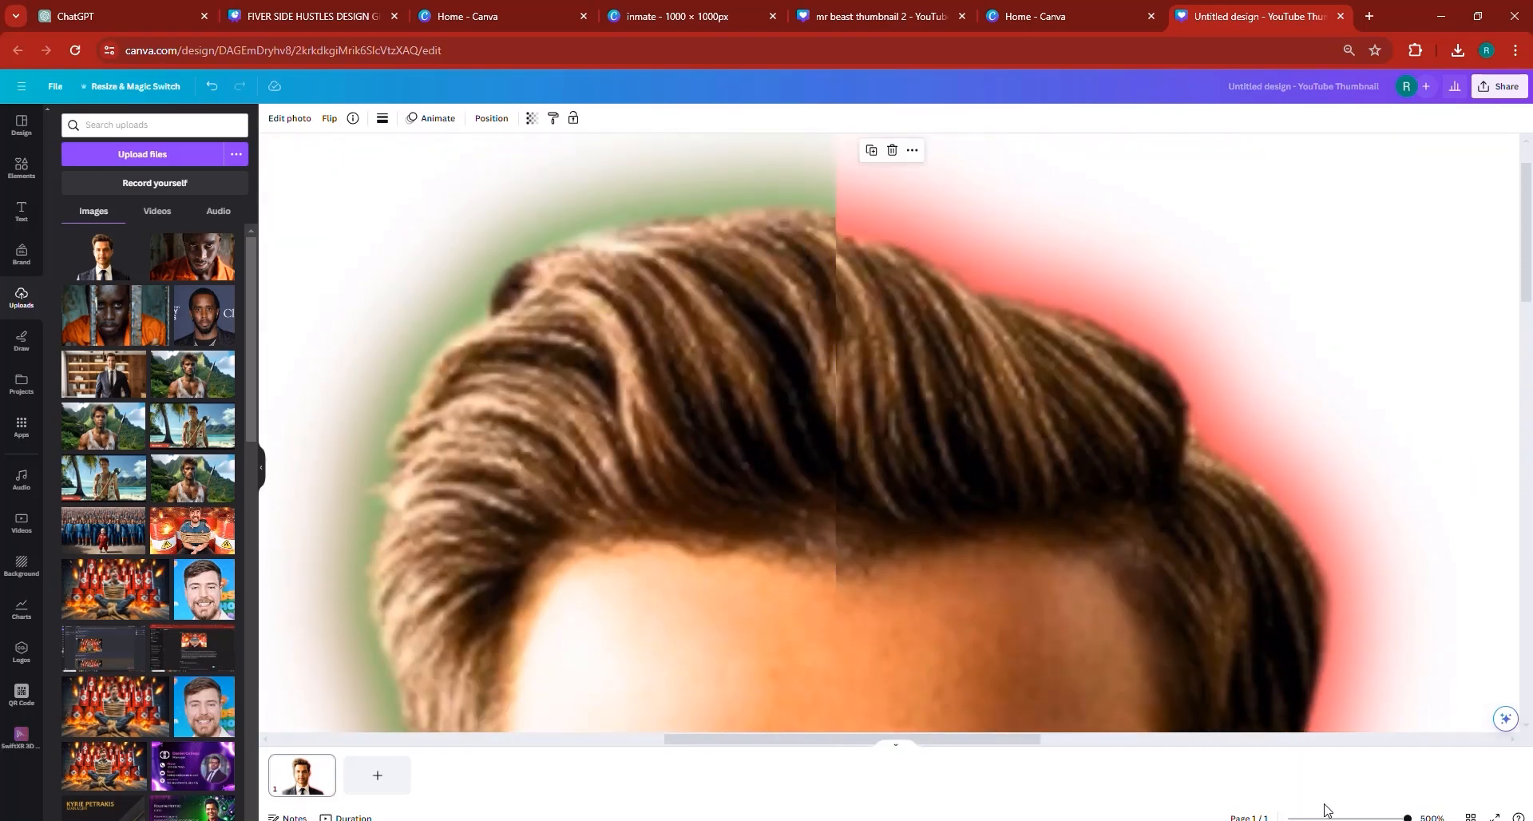
drag(1379, 818, 1374, 819)
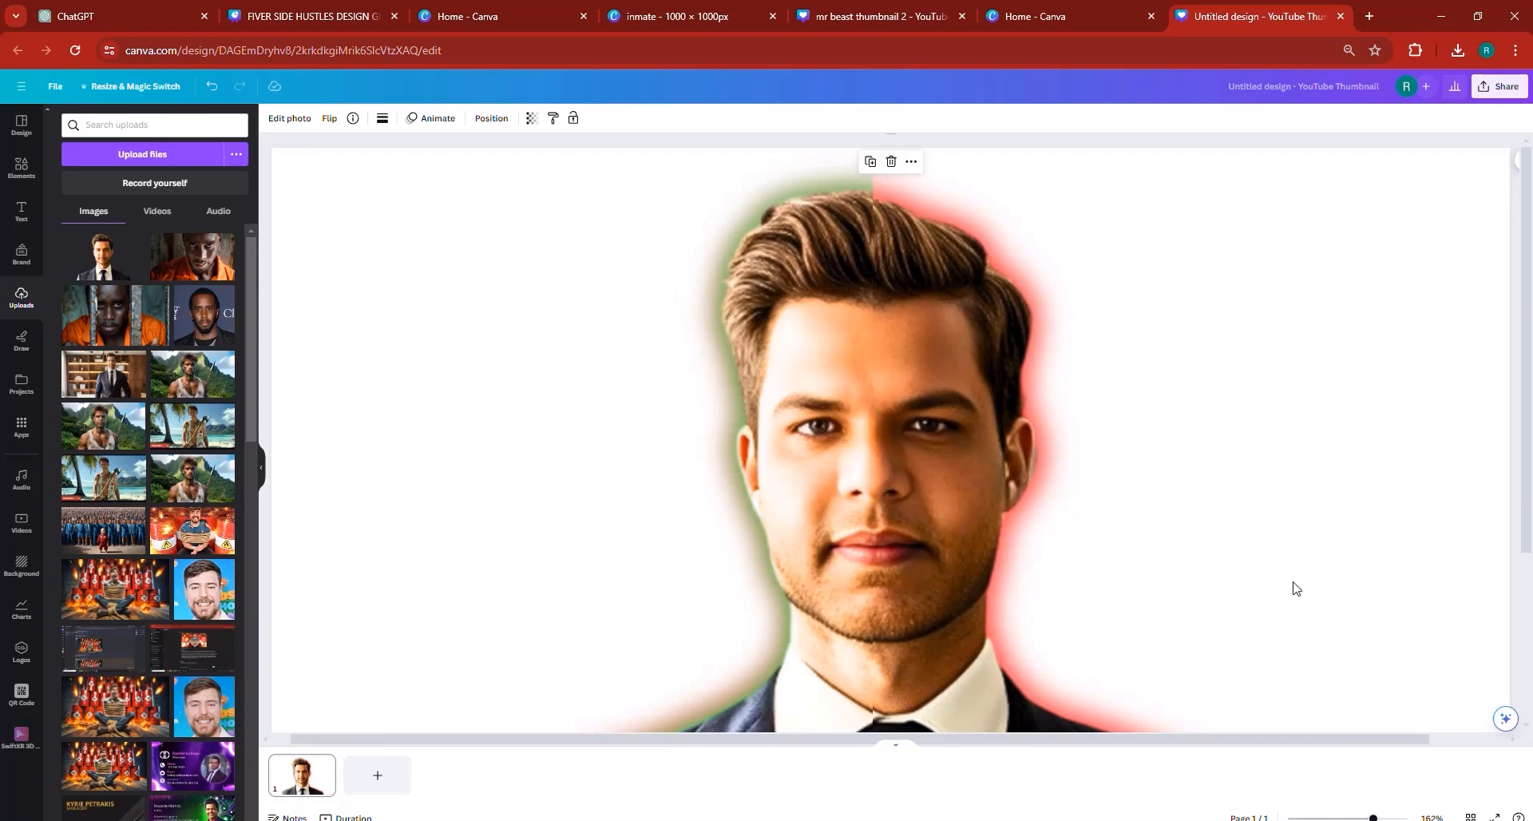
click(1359, 818)
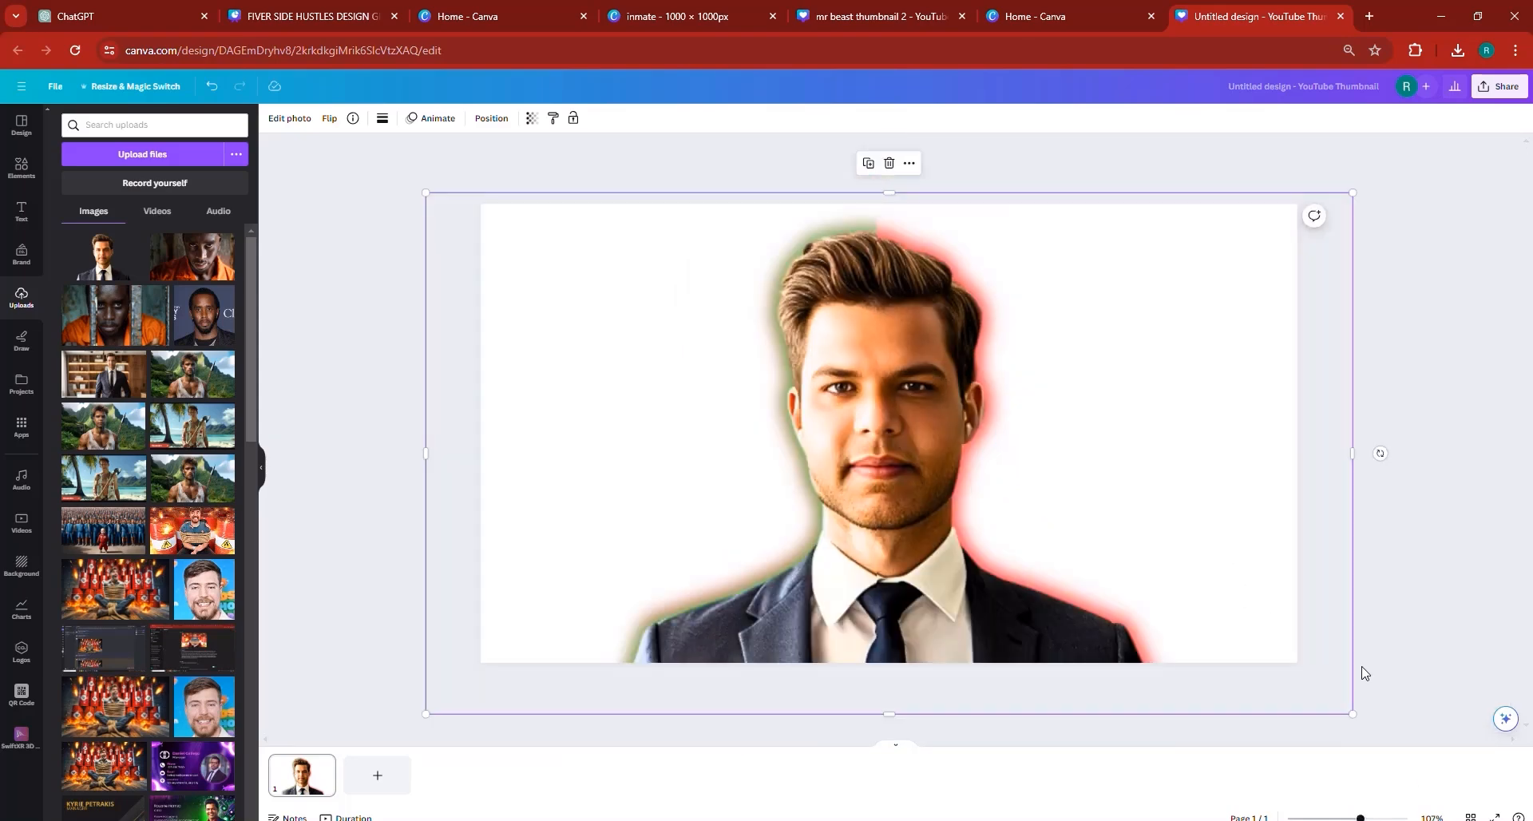
click(1414, 573)
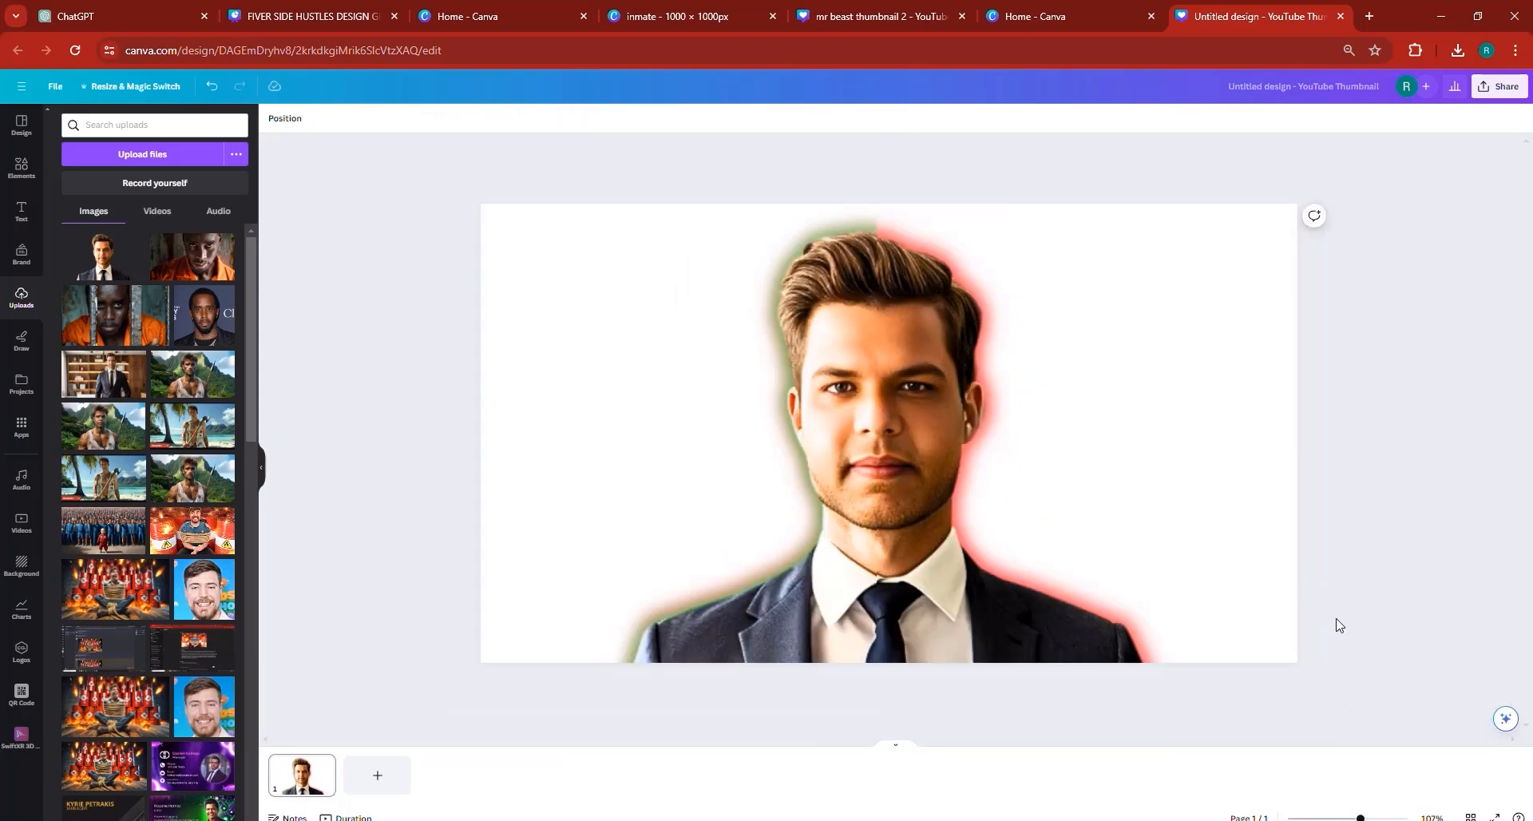
- Crop the empty left side of the green-glow half in to just outside the man's shoulder
drag(1381, 647, 605, 377)
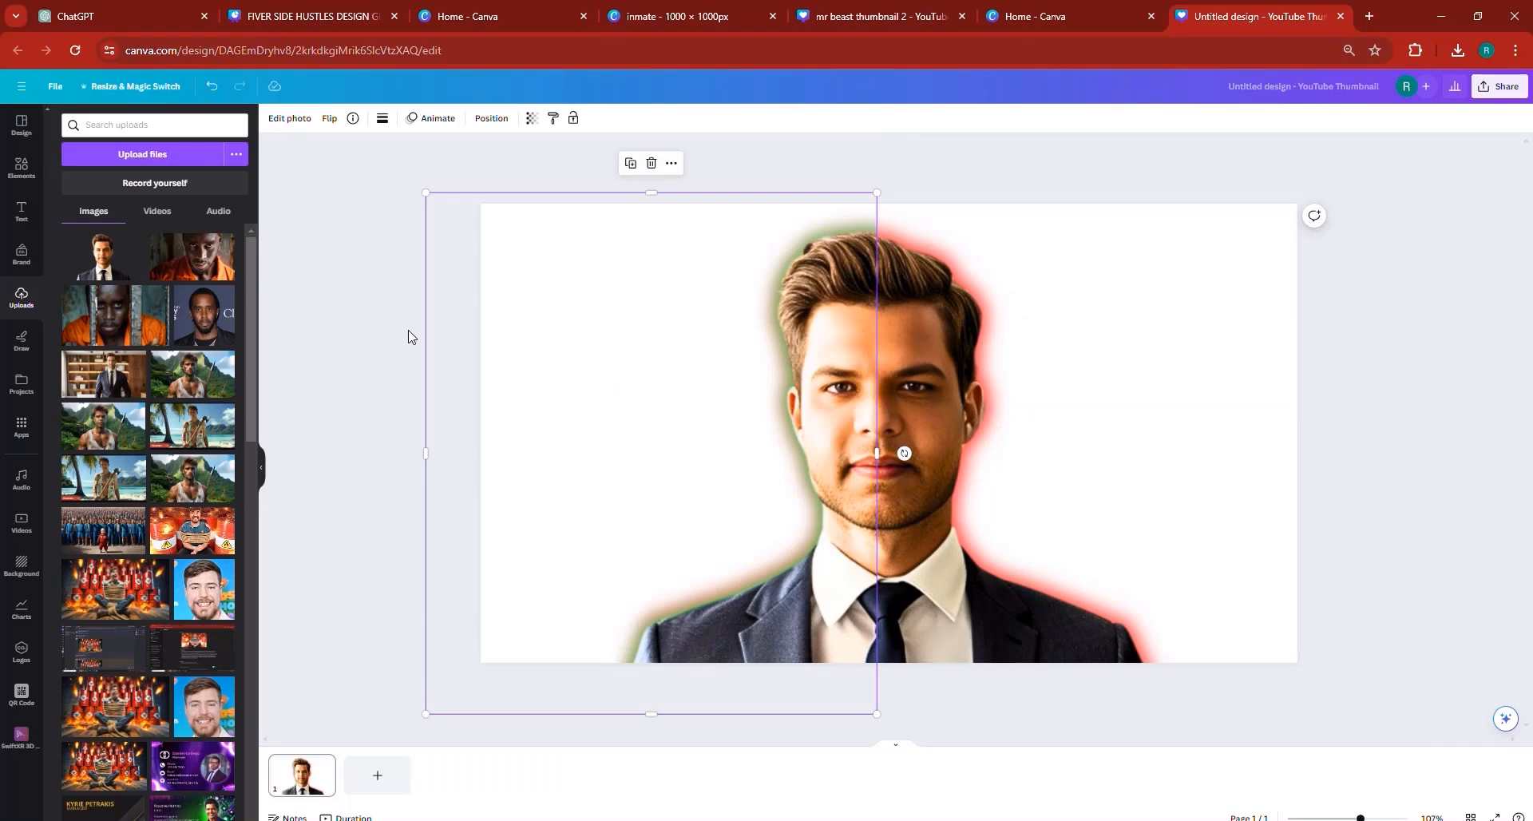
click(364, 353)
click(445, 333)
drag(430, 317, 621, 368)
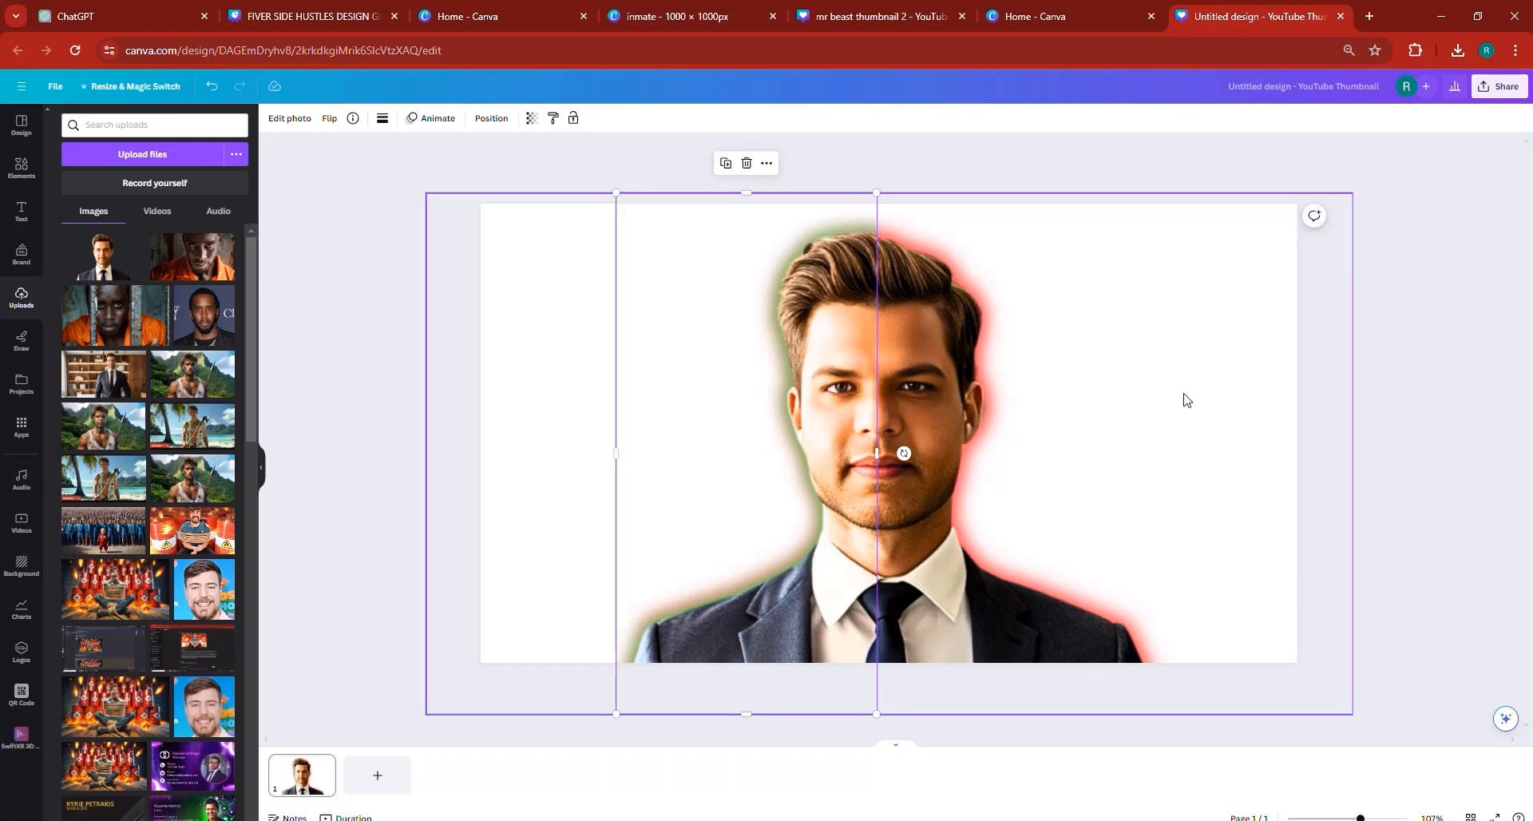
- Crop the empty right side of the red-glow cutout in to just outside the man's shoulder
click(1184, 400)
drag(1352, 346, 1171, 345)
click(1236, 488)
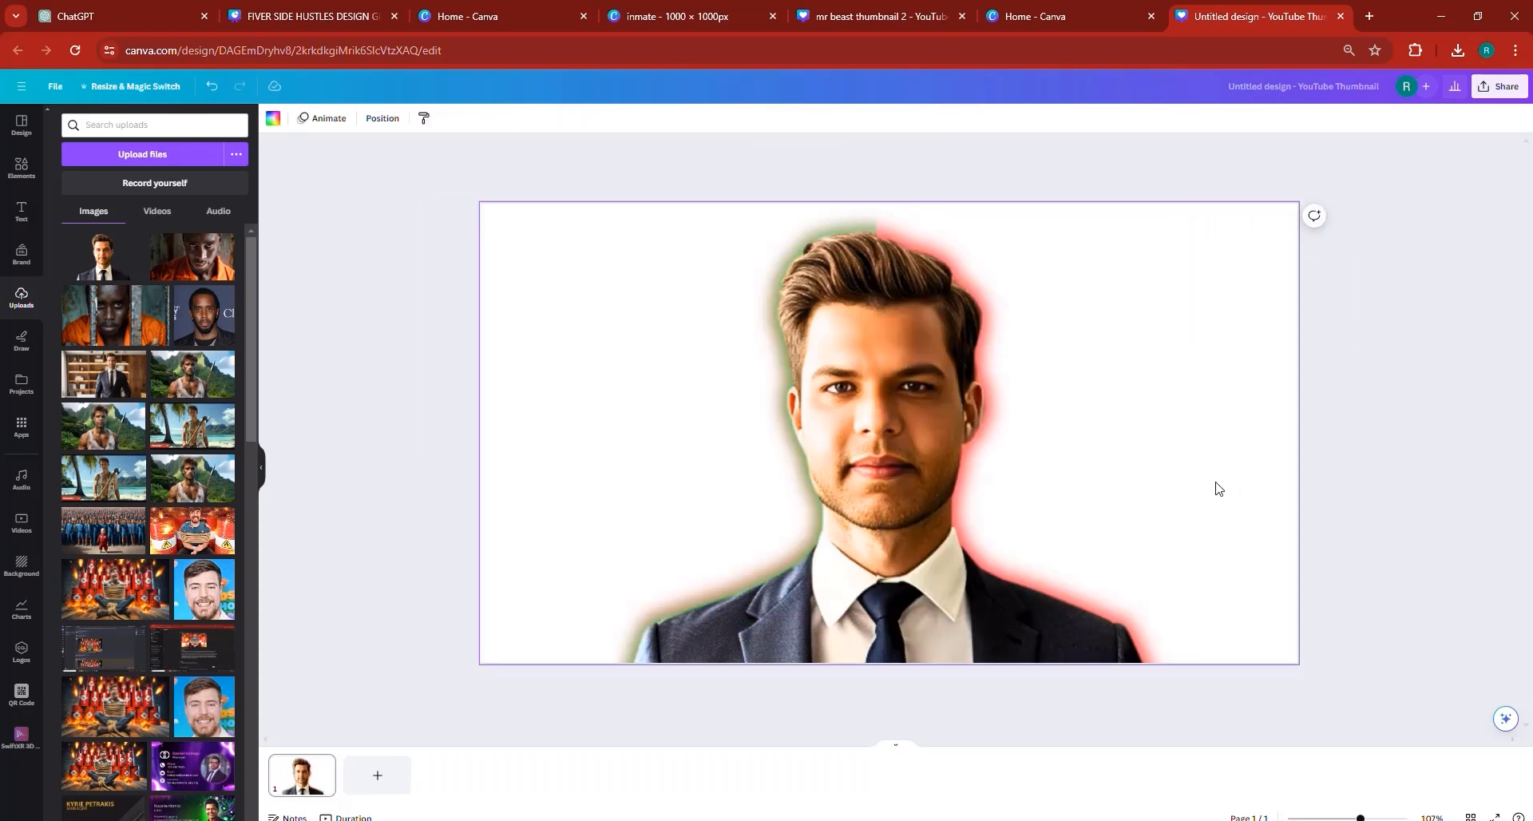
drag(1287, 619, 708, 311)
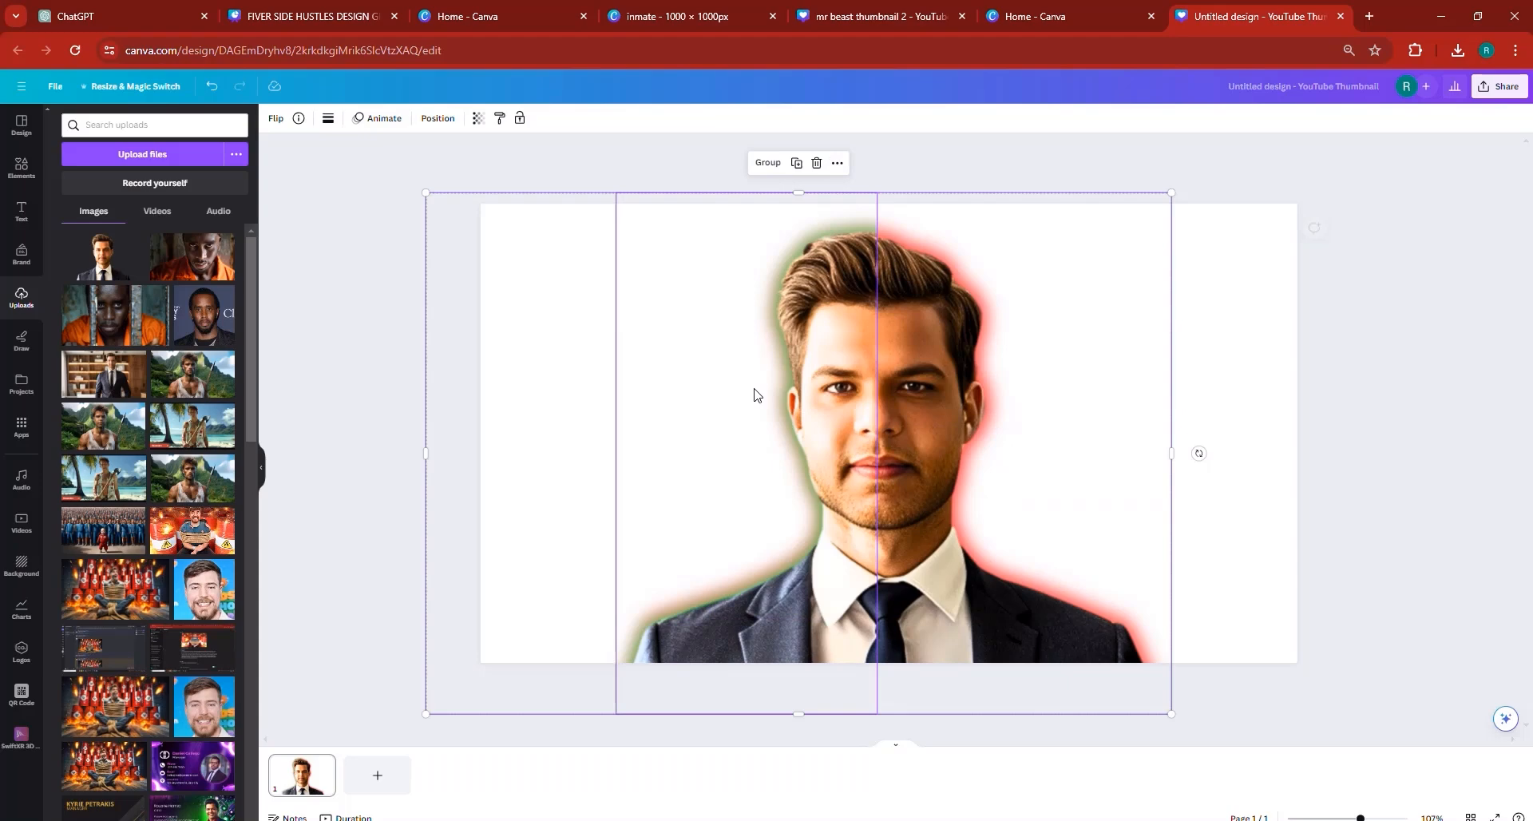
click(768, 162)
drag(854, 470, 892, 466)
drag(560, 395, 671, 400)
click(210, 86)
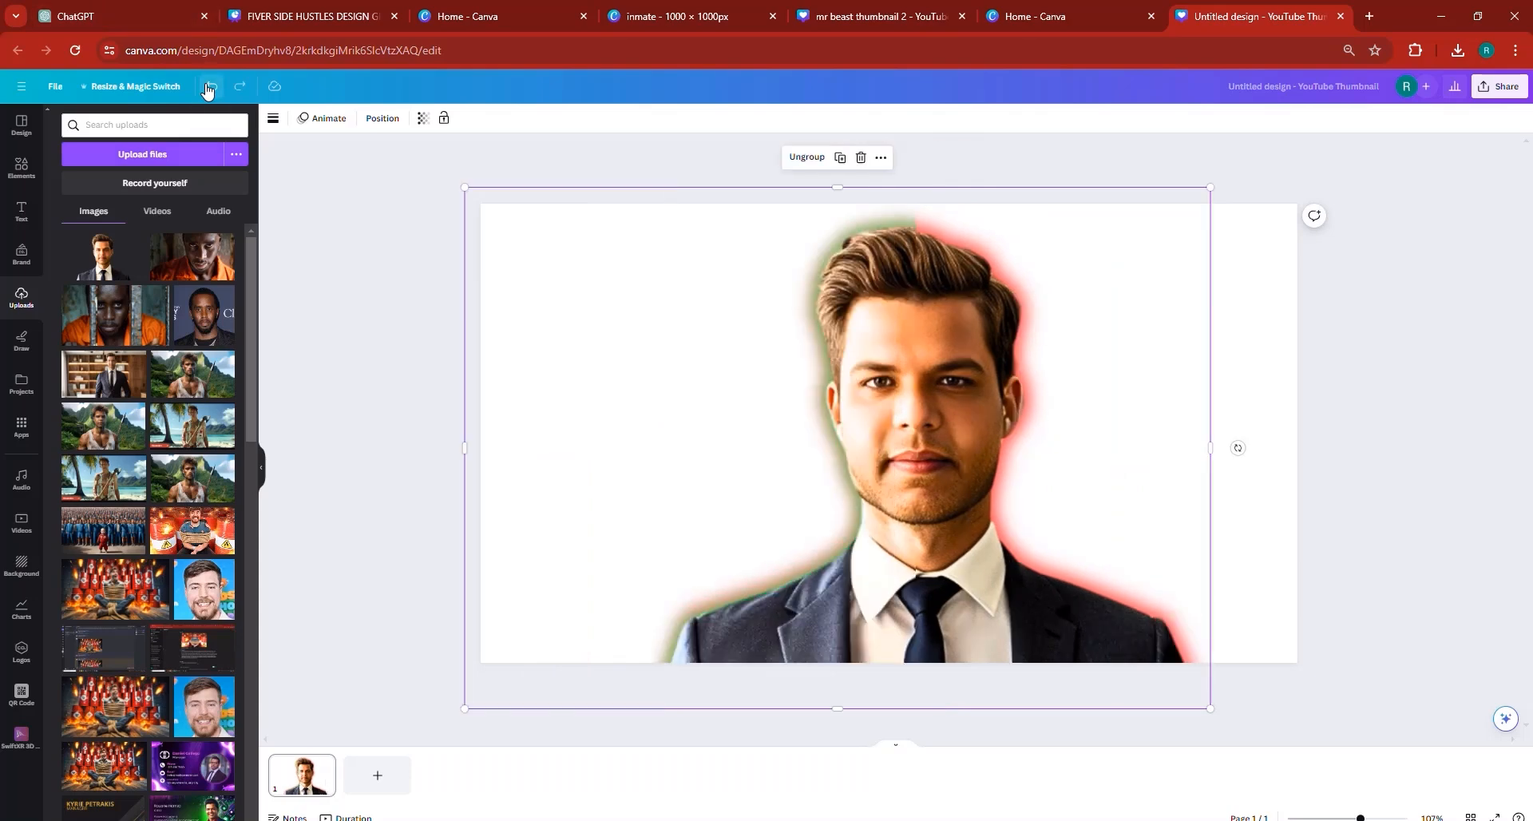
click(210, 86)
click(373, 394)
click(489, 406)
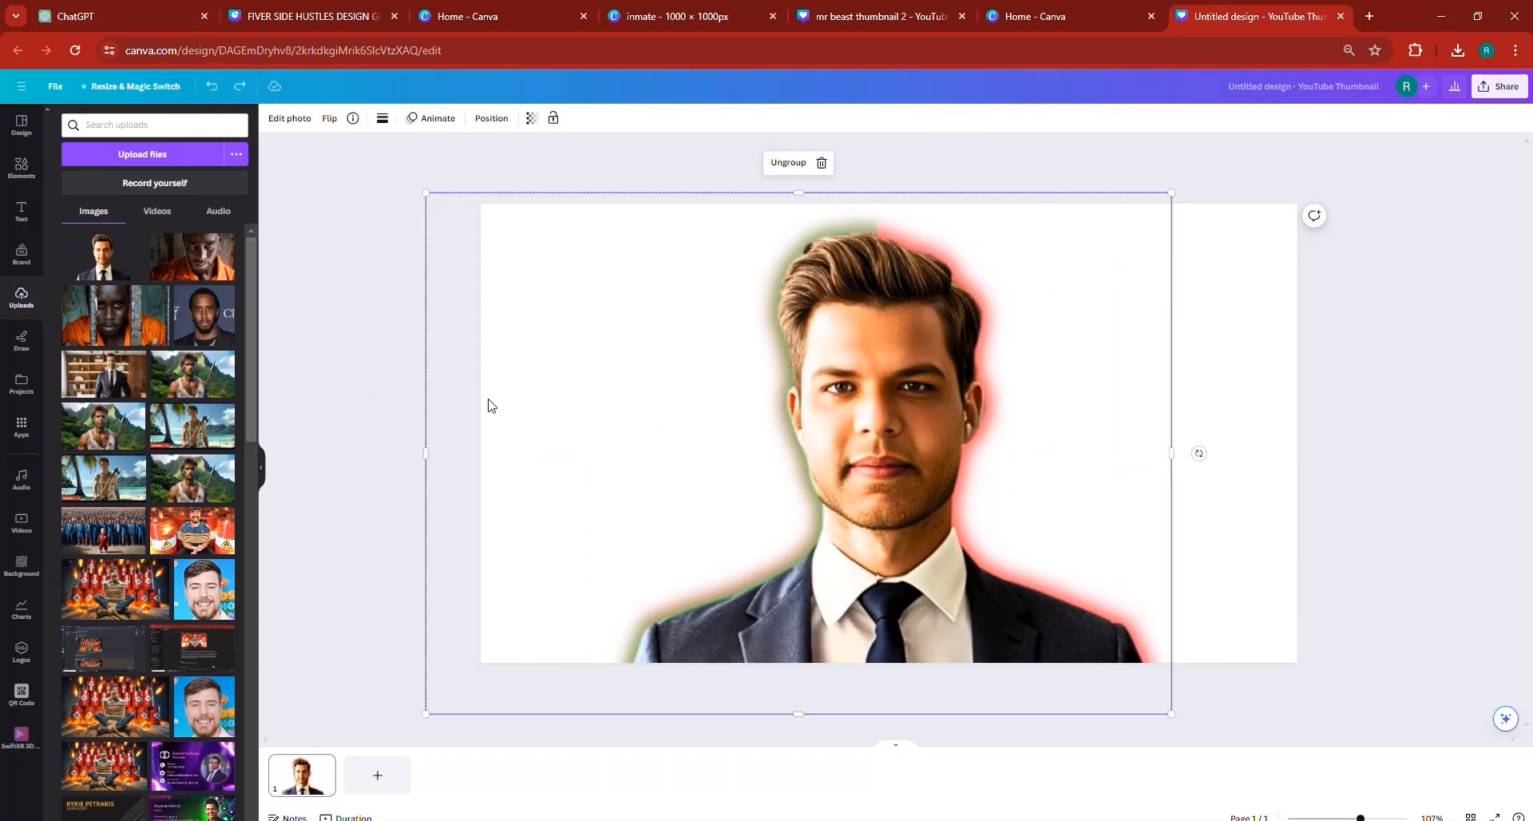
drag(428, 361, 521, 359)
click(210, 88)
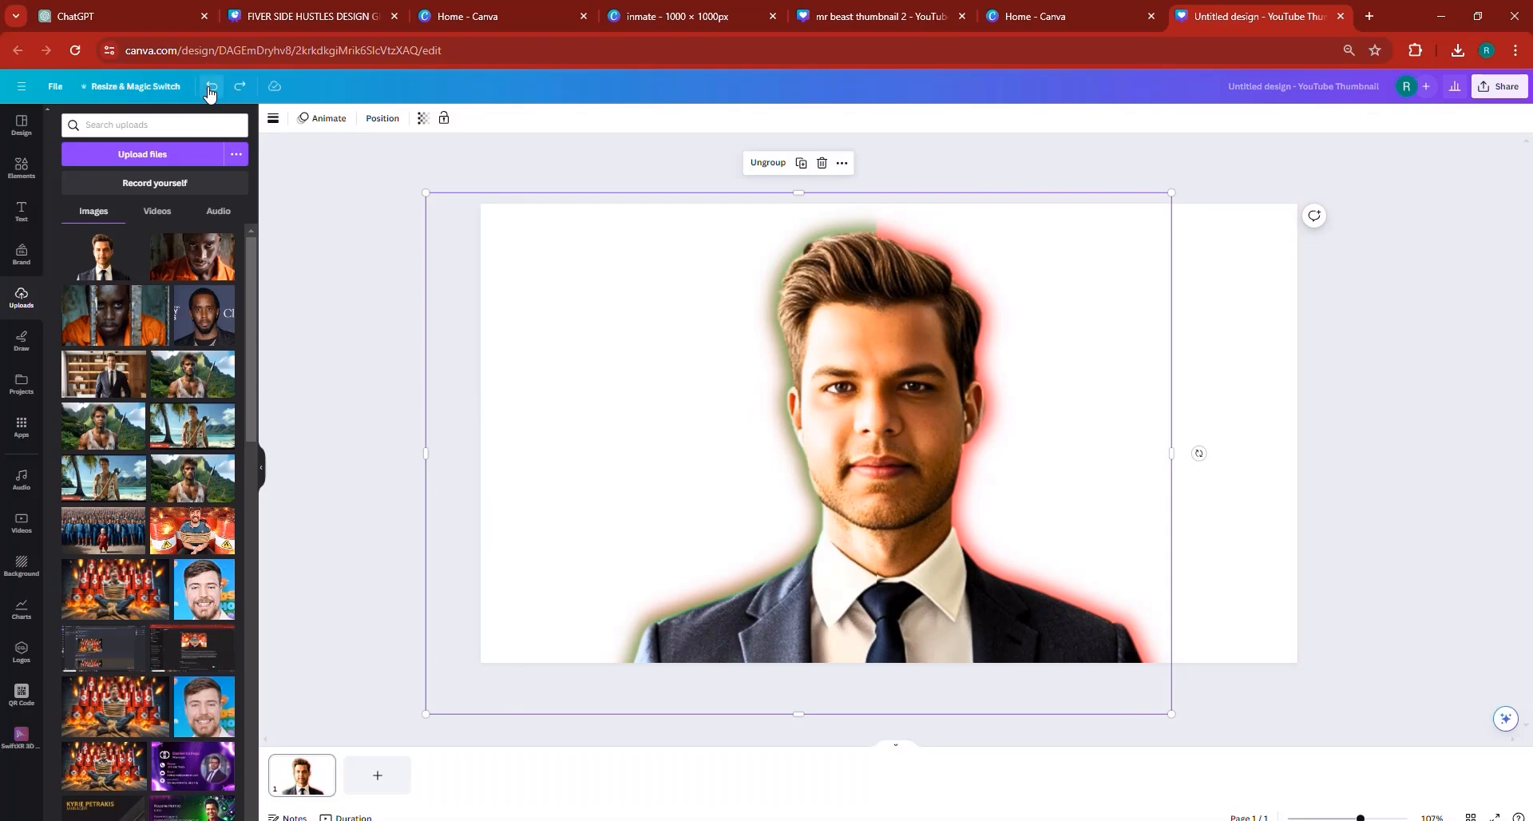
click(377, 265)
click(521, 361)
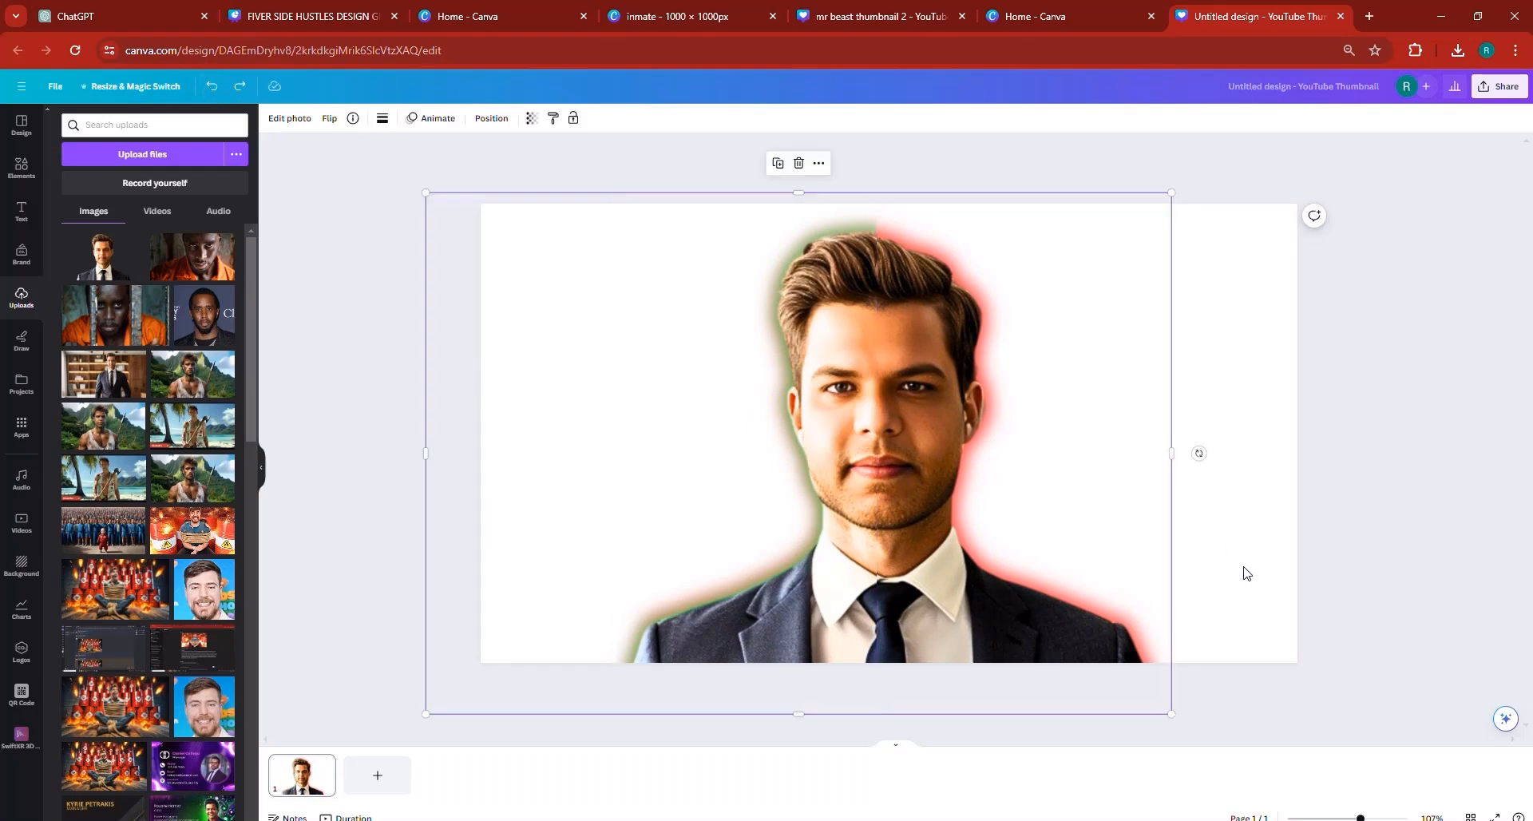
- Crop the empty left side of the red-glow cutout in to about the left edge of the green-glow half
click(1276, 587)
click(629, 495)
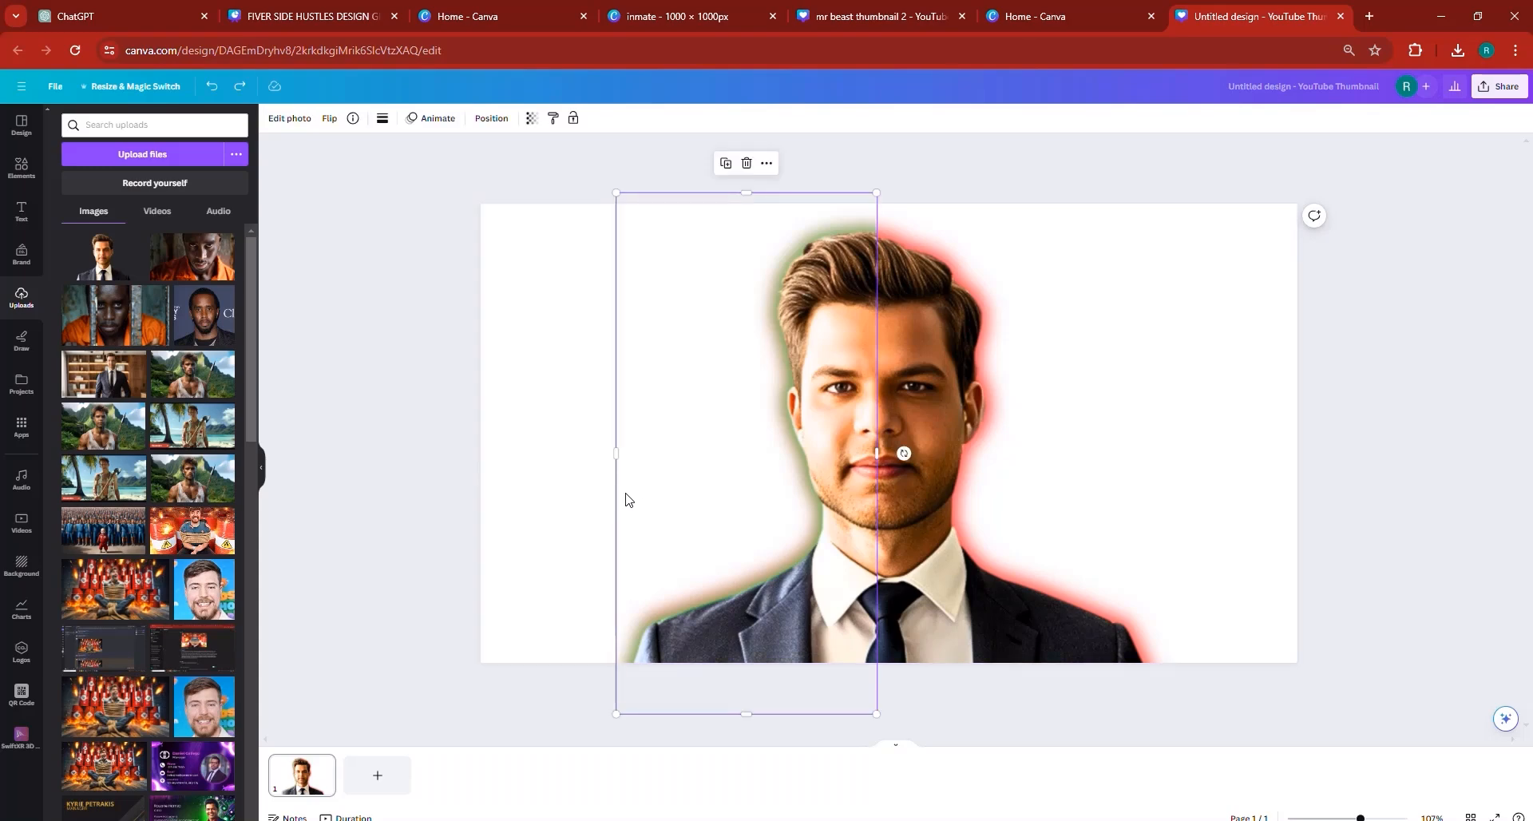
click(547, 489)
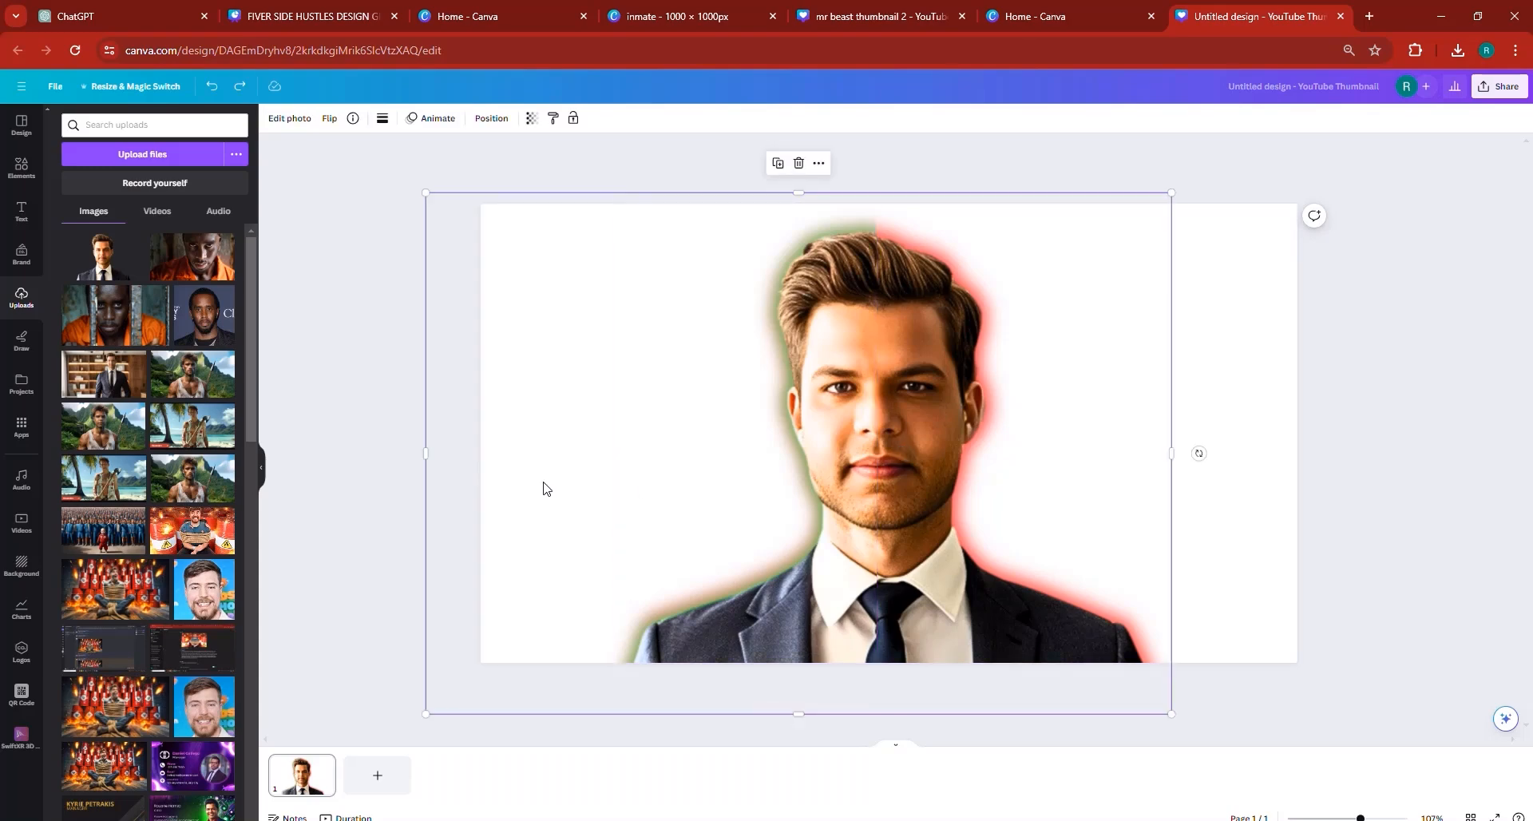
drag(495, 412, 609, 431)
click(459, 431)
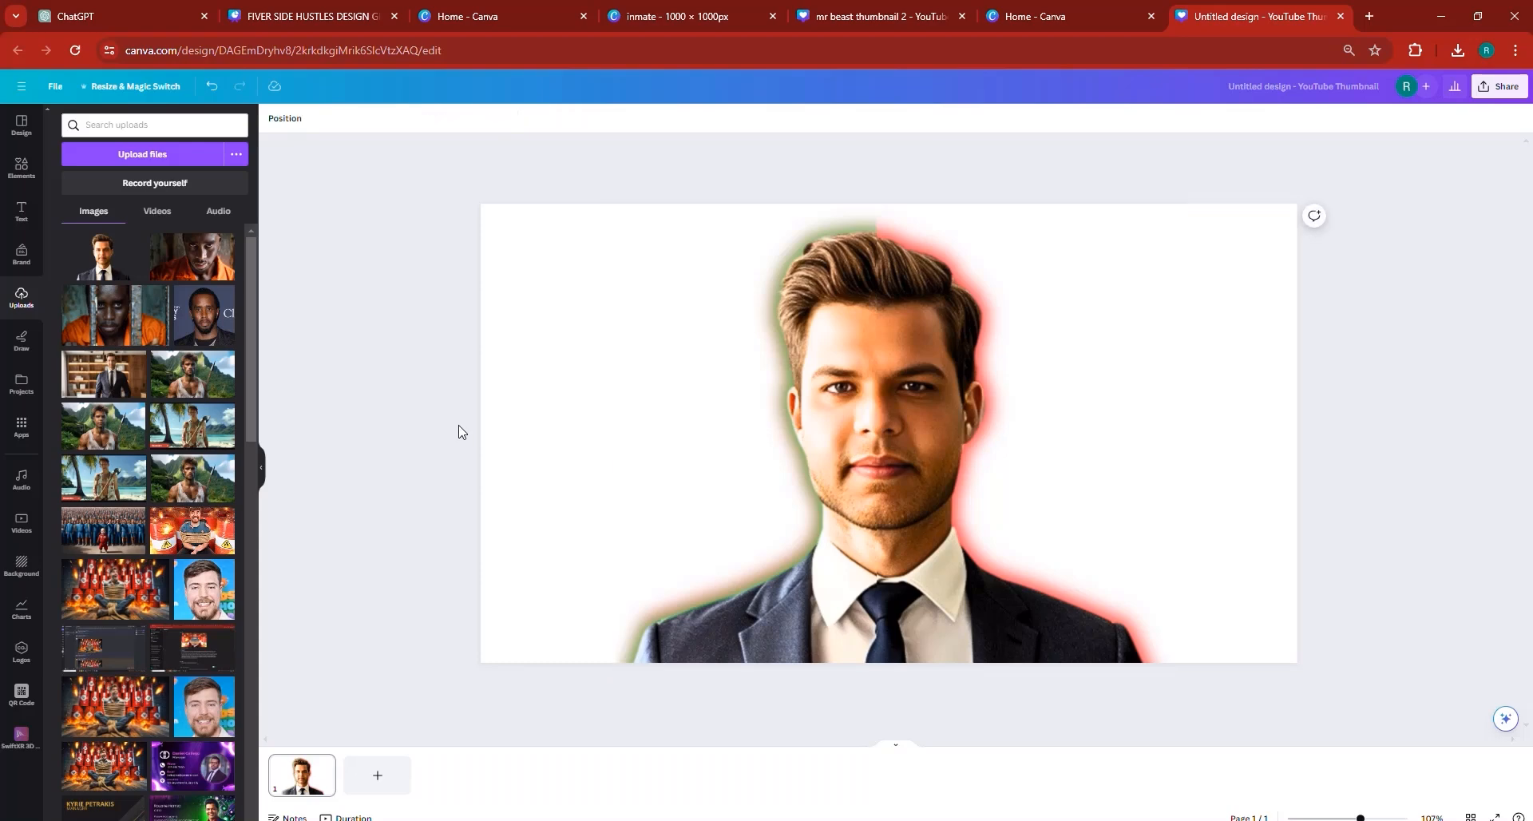
- Group the green-glow and red-glow halves of the portrait and centre the group horizontally on the page
drag(470, 368, 1217, 435)
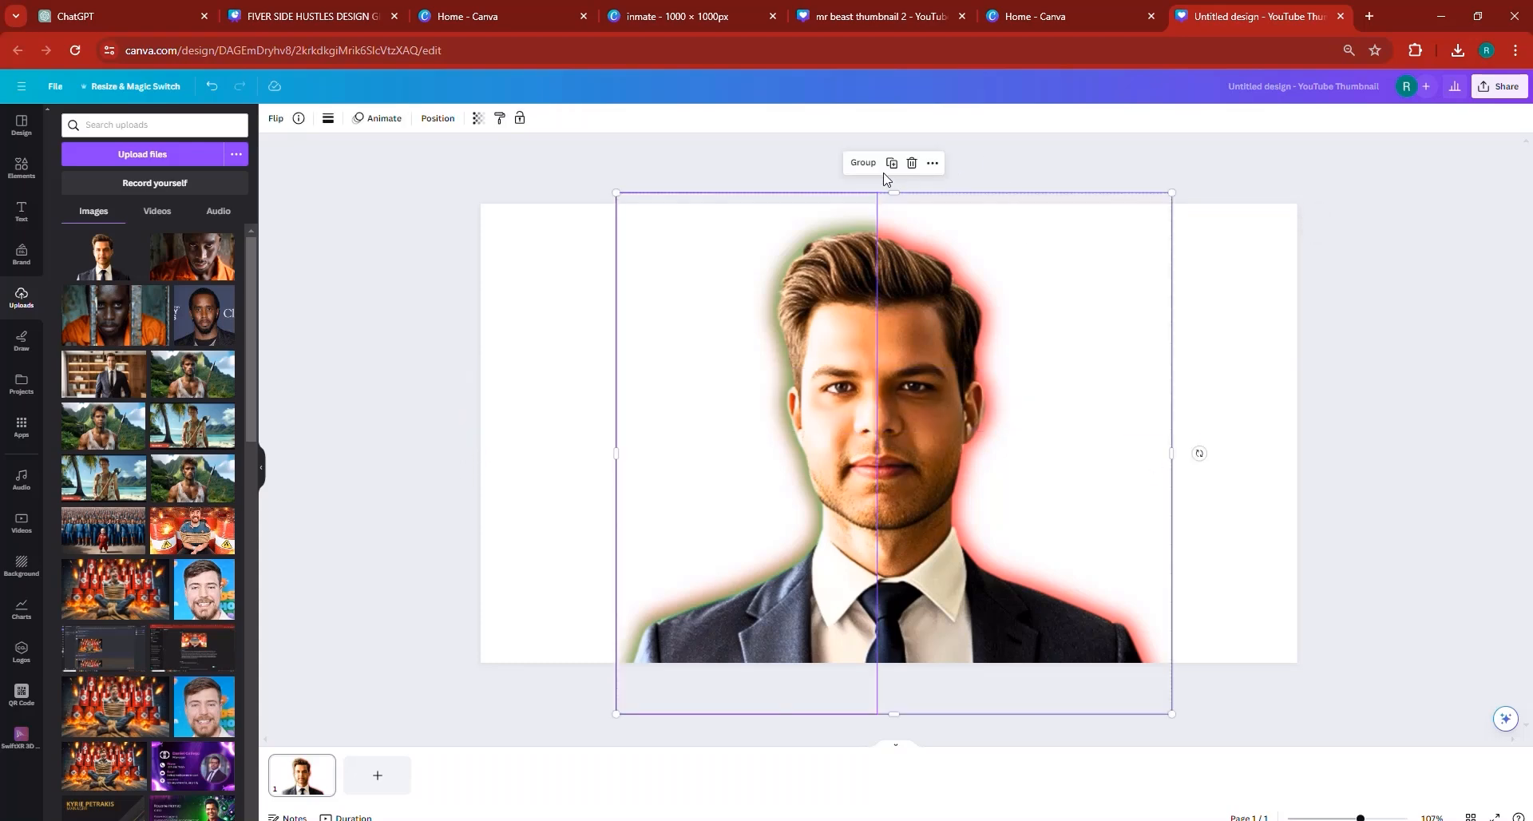
click(863, 163)
click(1243, 461)
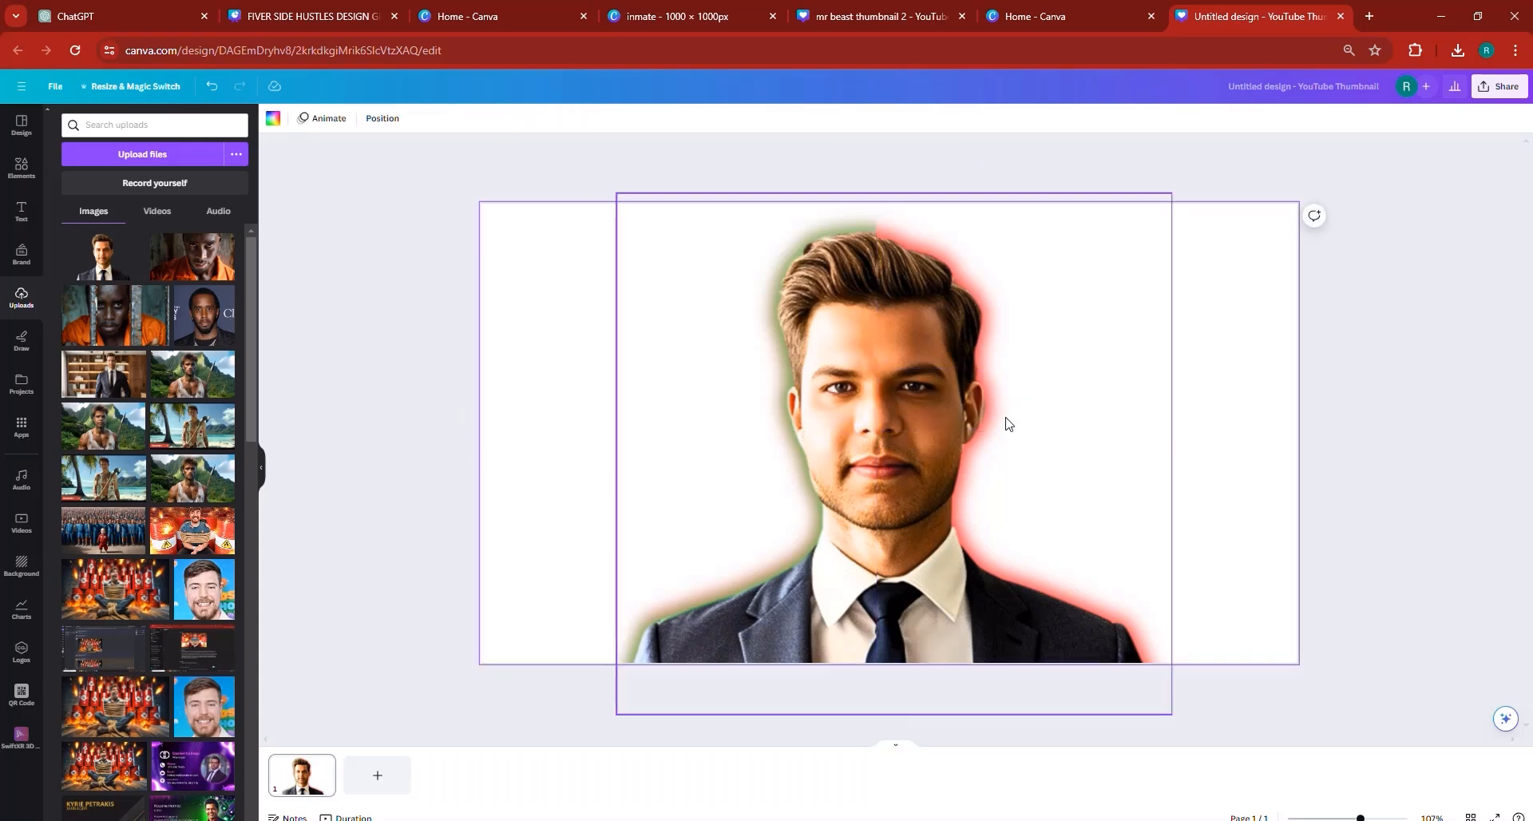
click(918, 409)
drag(918, 409, 909, 408)
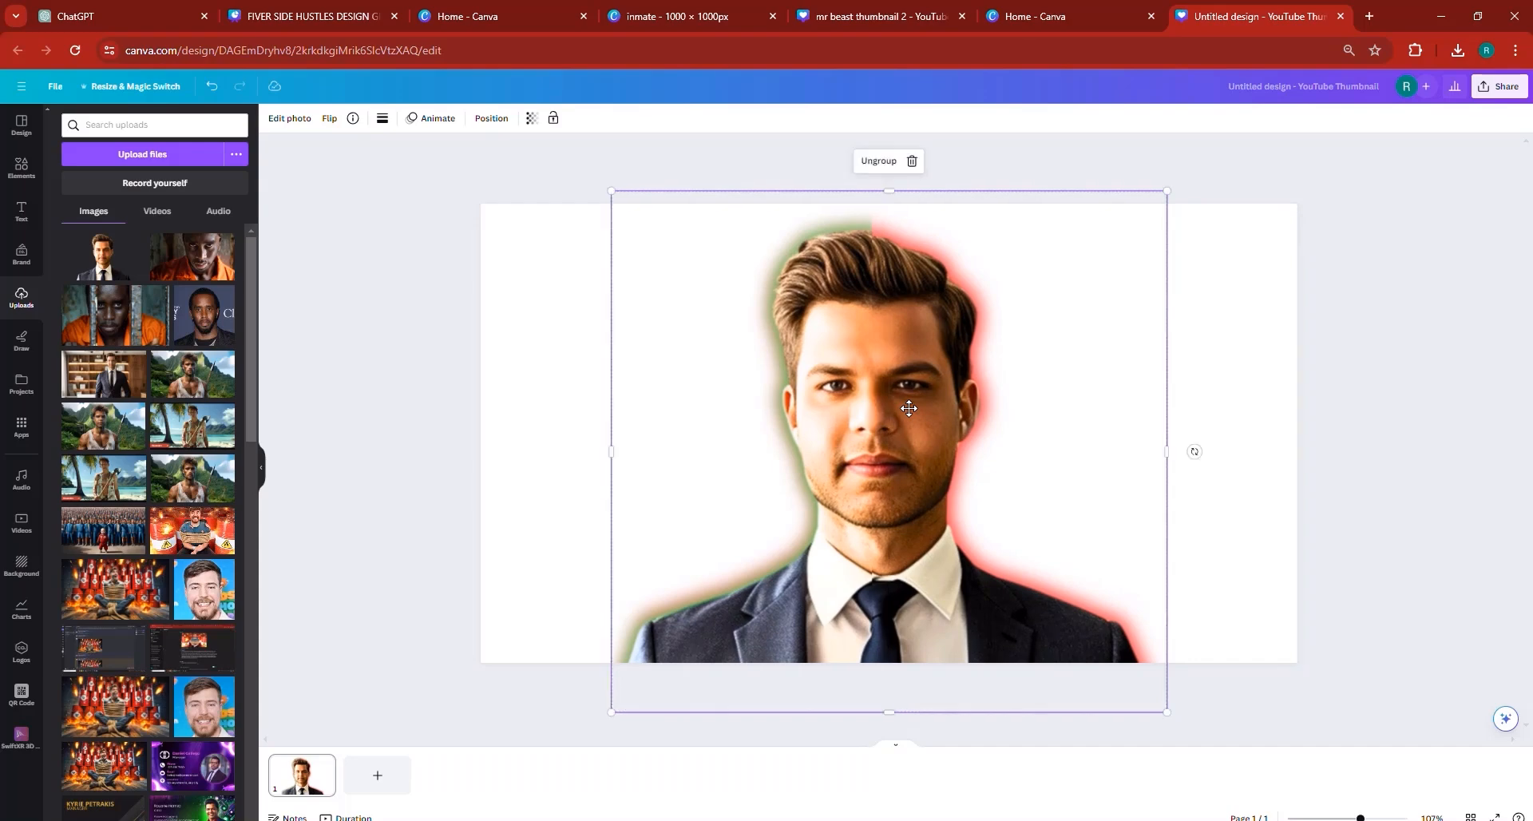
- Try flipping the grouped portrait horizontally, and undo the flip
click(329, 118)
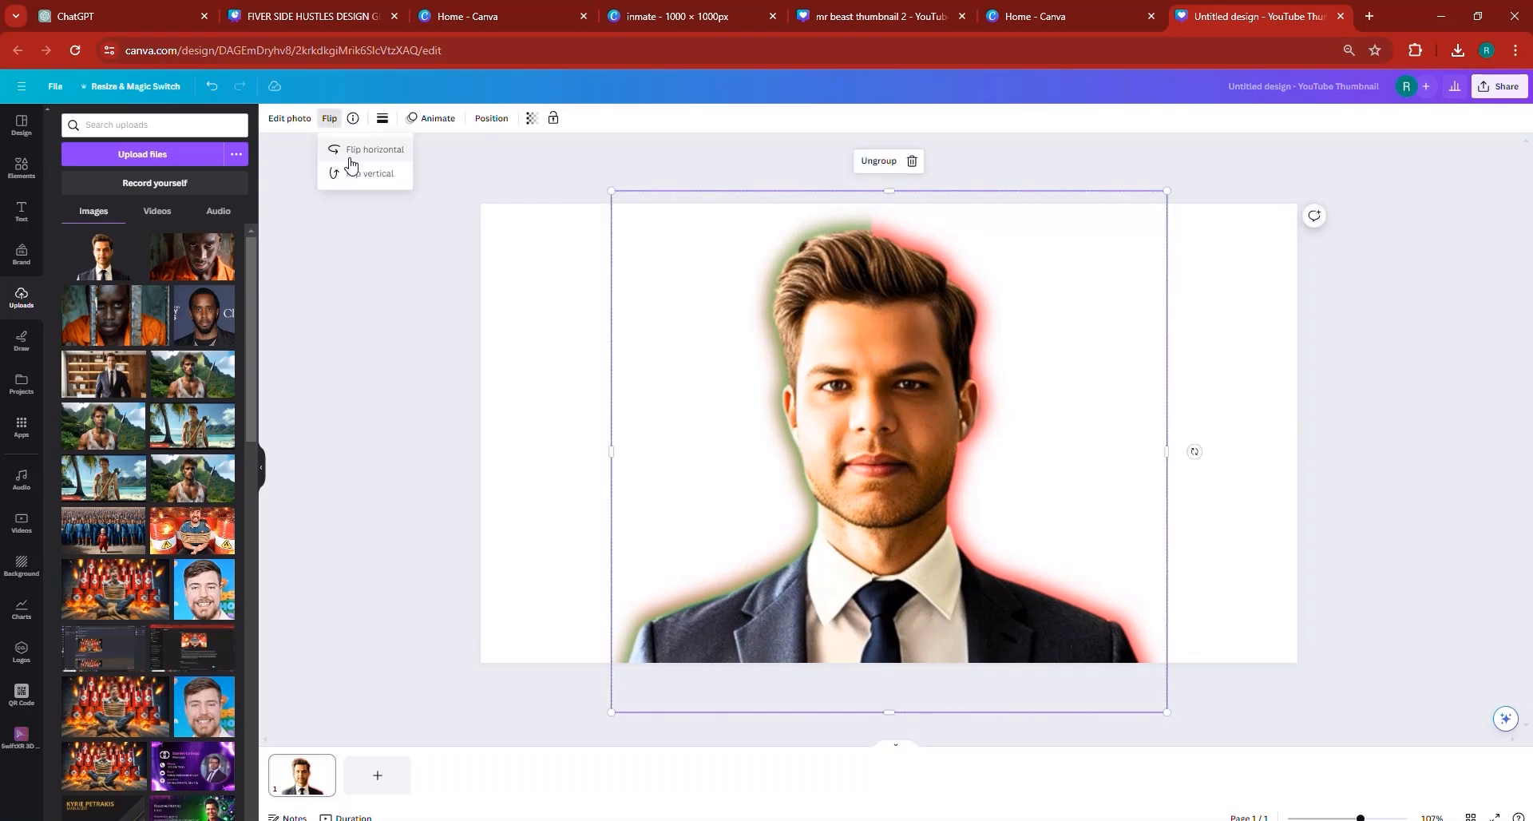
click(352, 153)
click(212, 86)
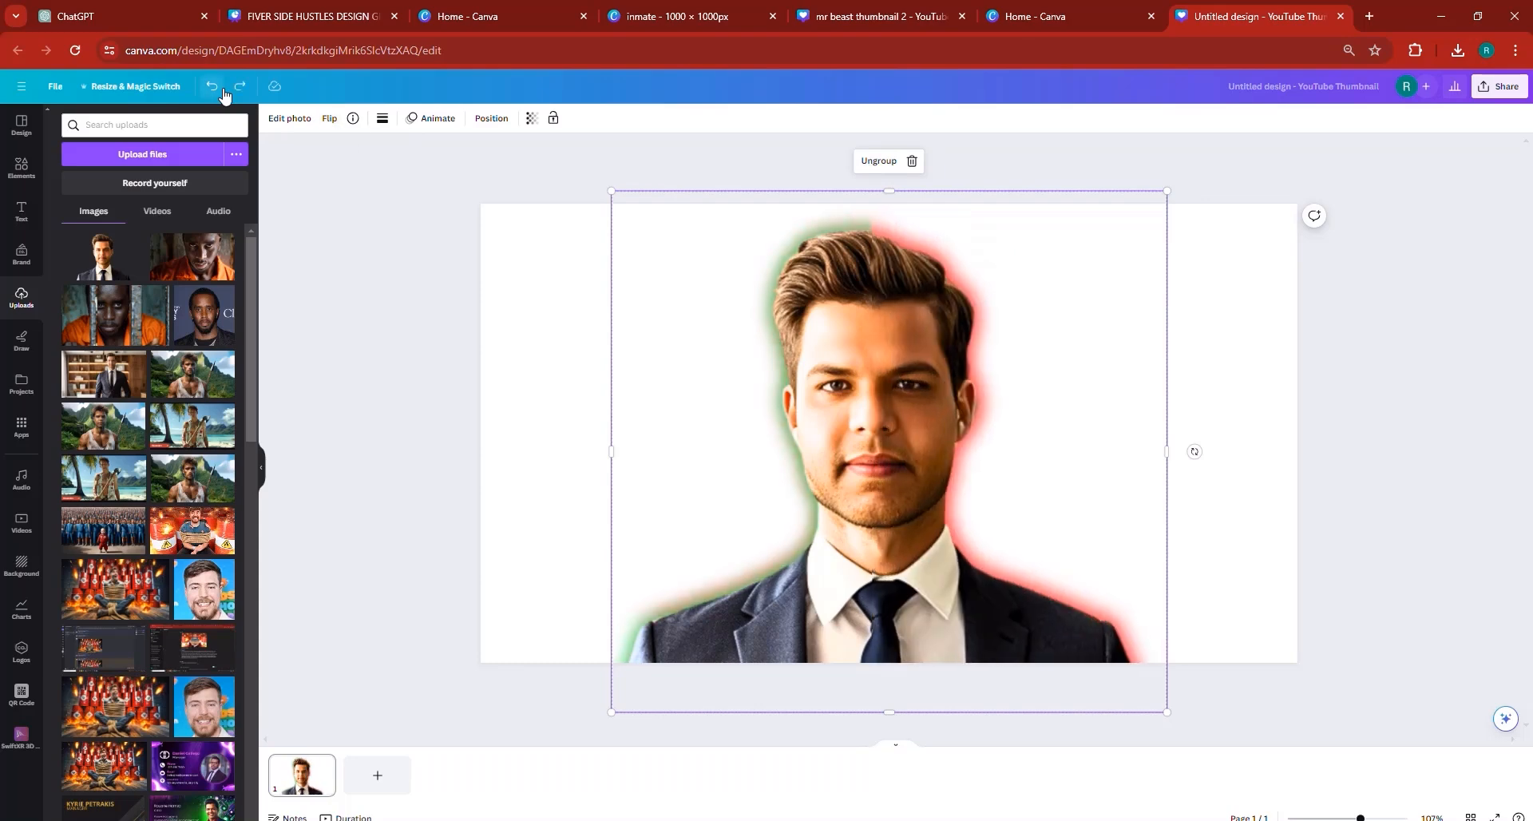
click(1270, 521)
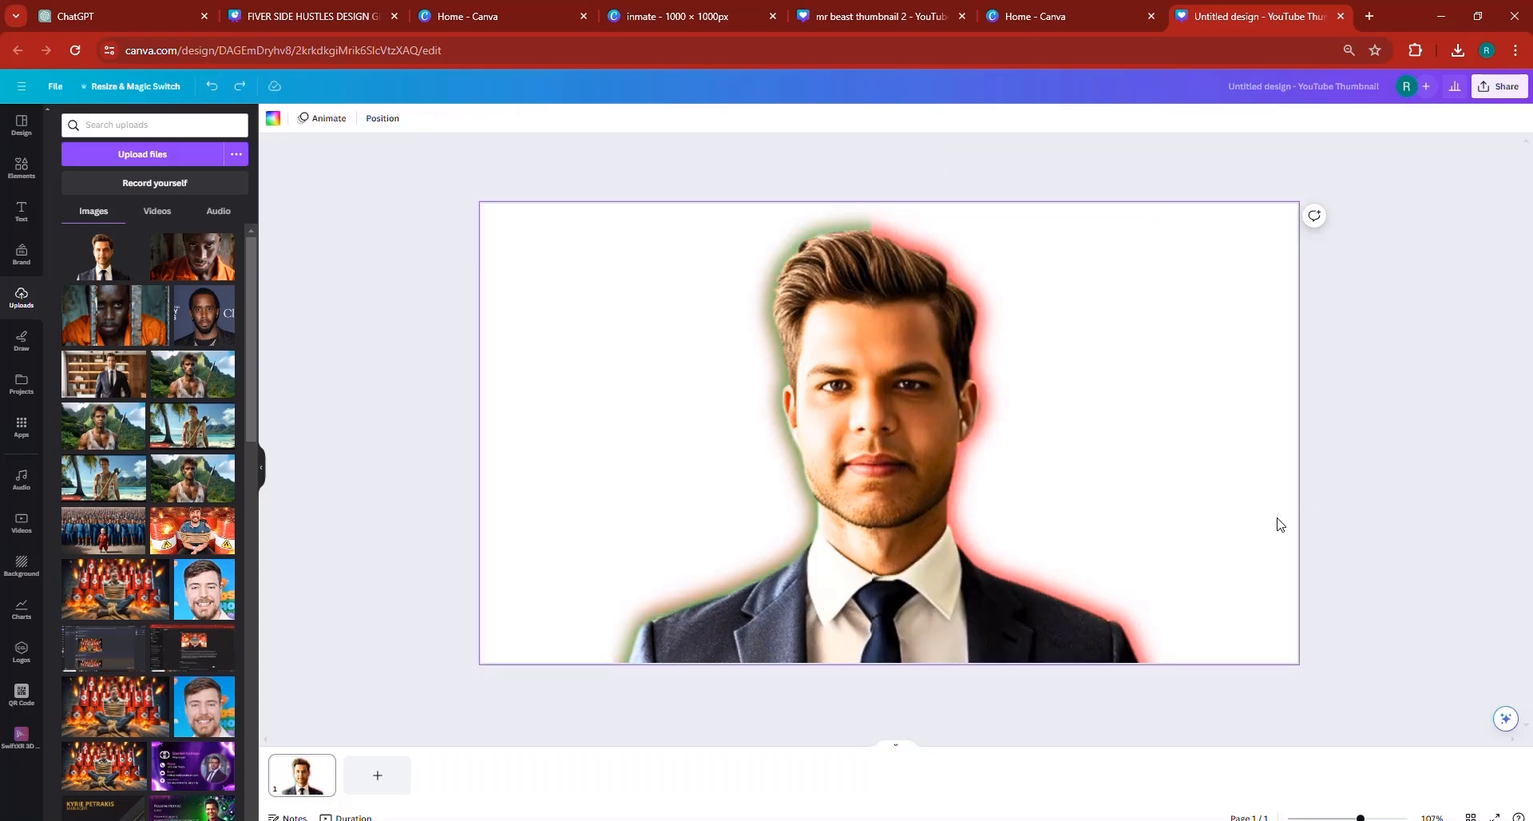
- Check the Day 1 / Day 31 reference thumbnail in the design gigs file and search the thumbnail's elements for "growth curve"
click(312, 16)
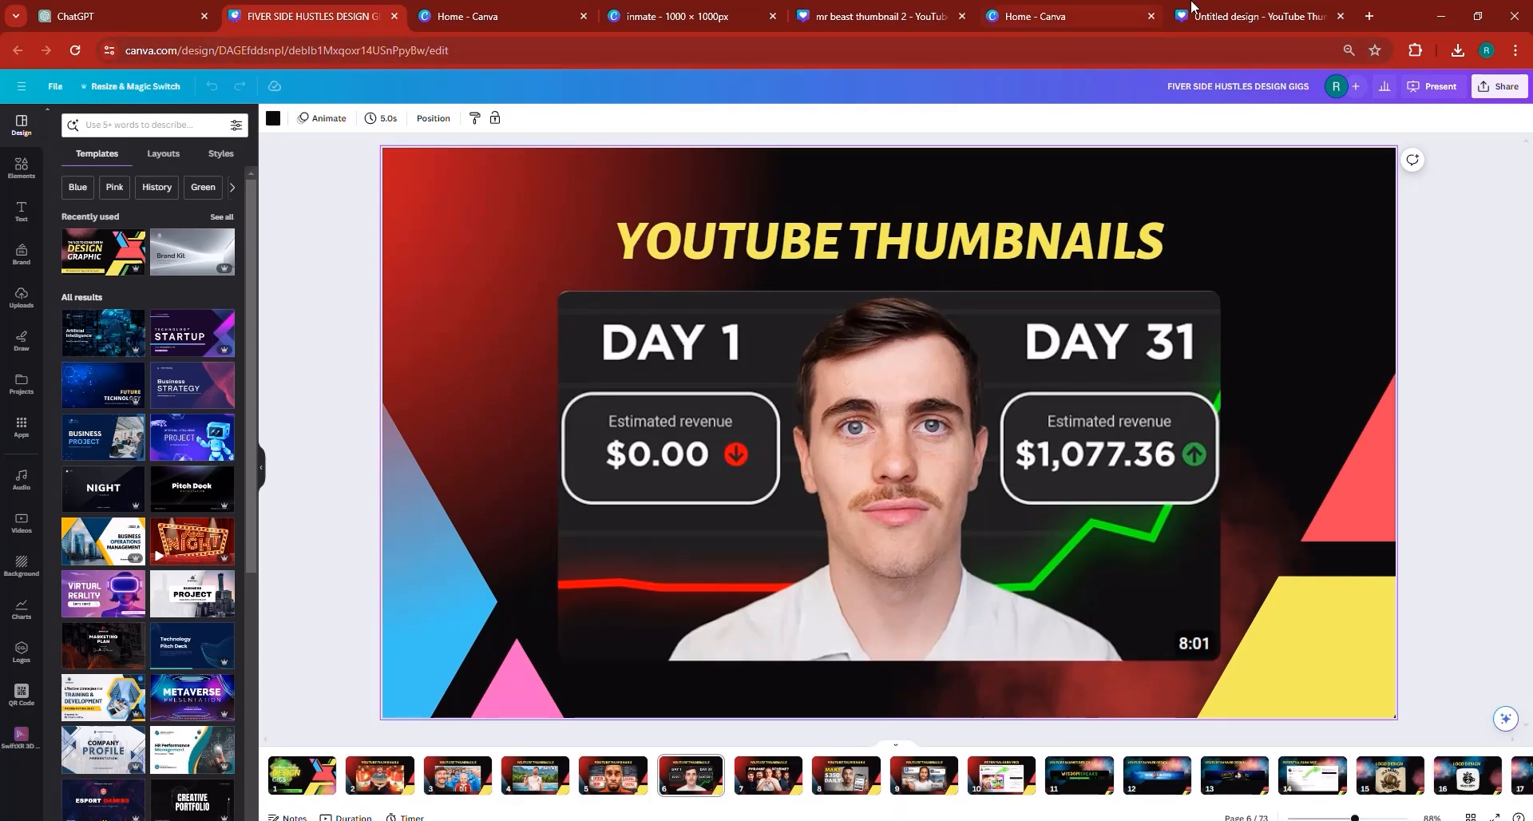
click(1230, 16)
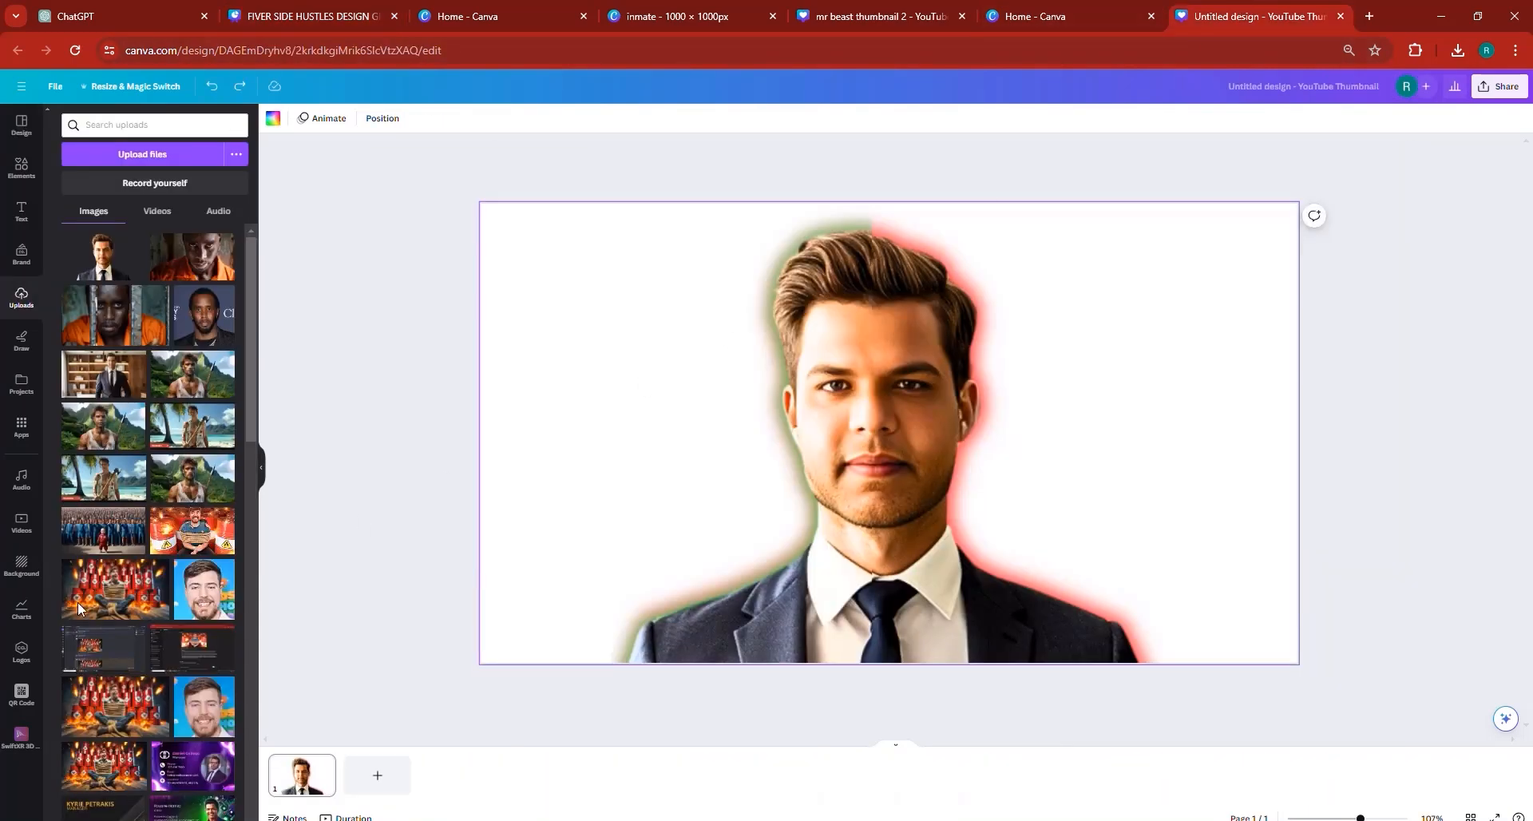
click(22, 168)
click(130, 125)
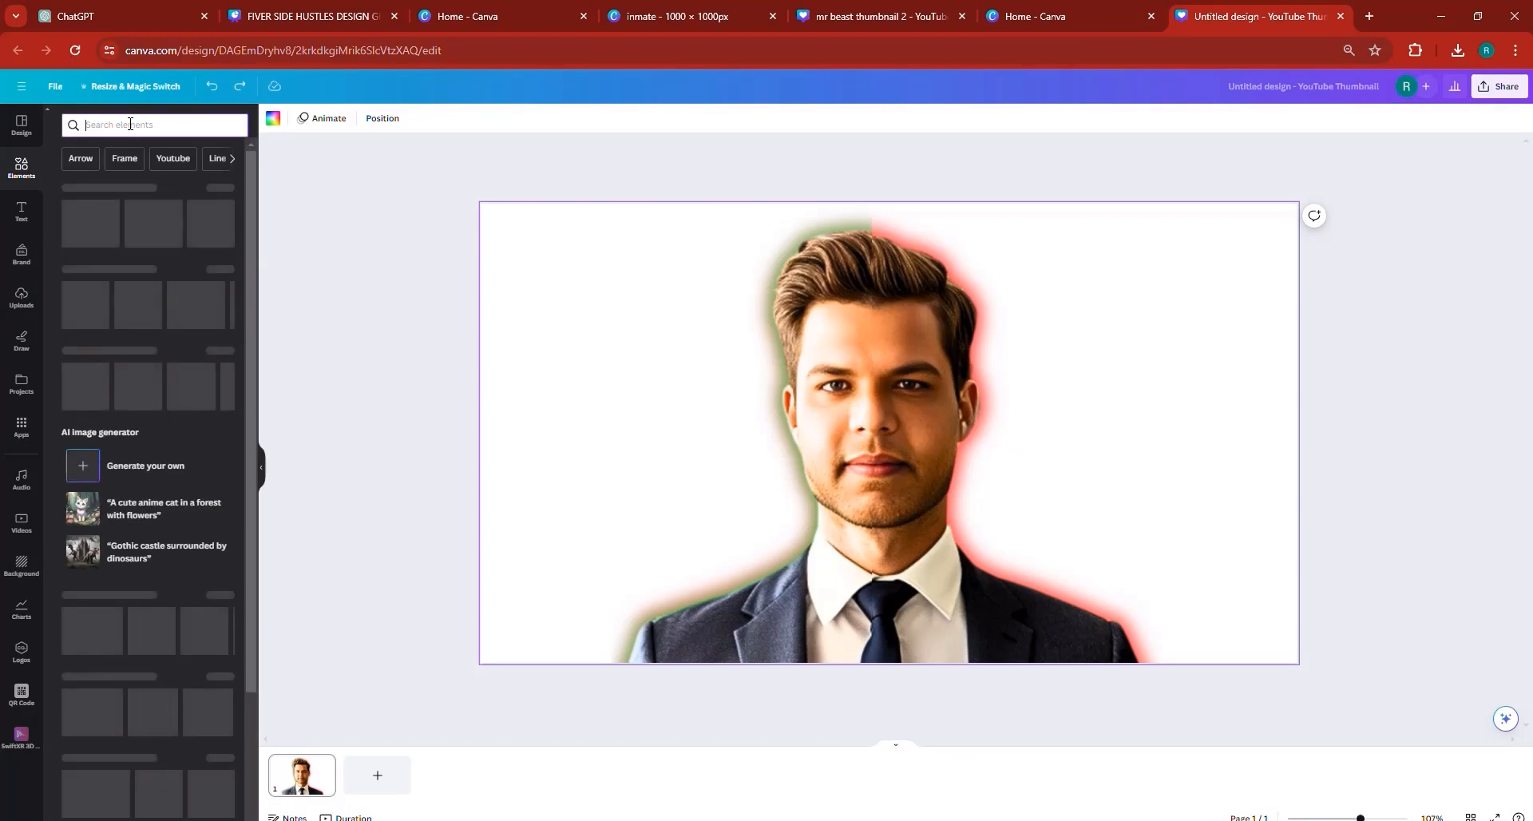
text(growth)
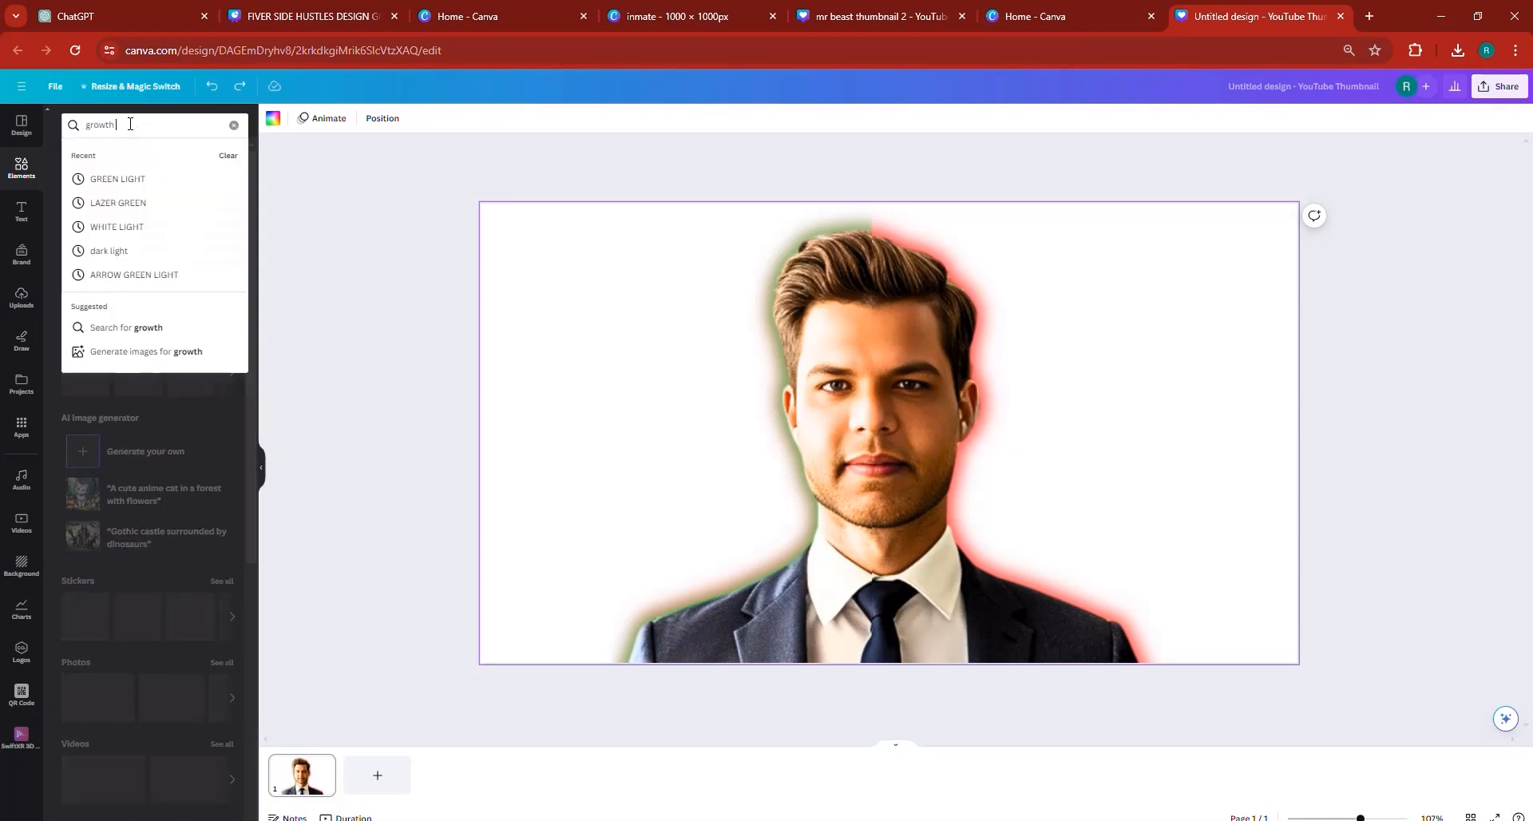
text( curve)
key(Return)
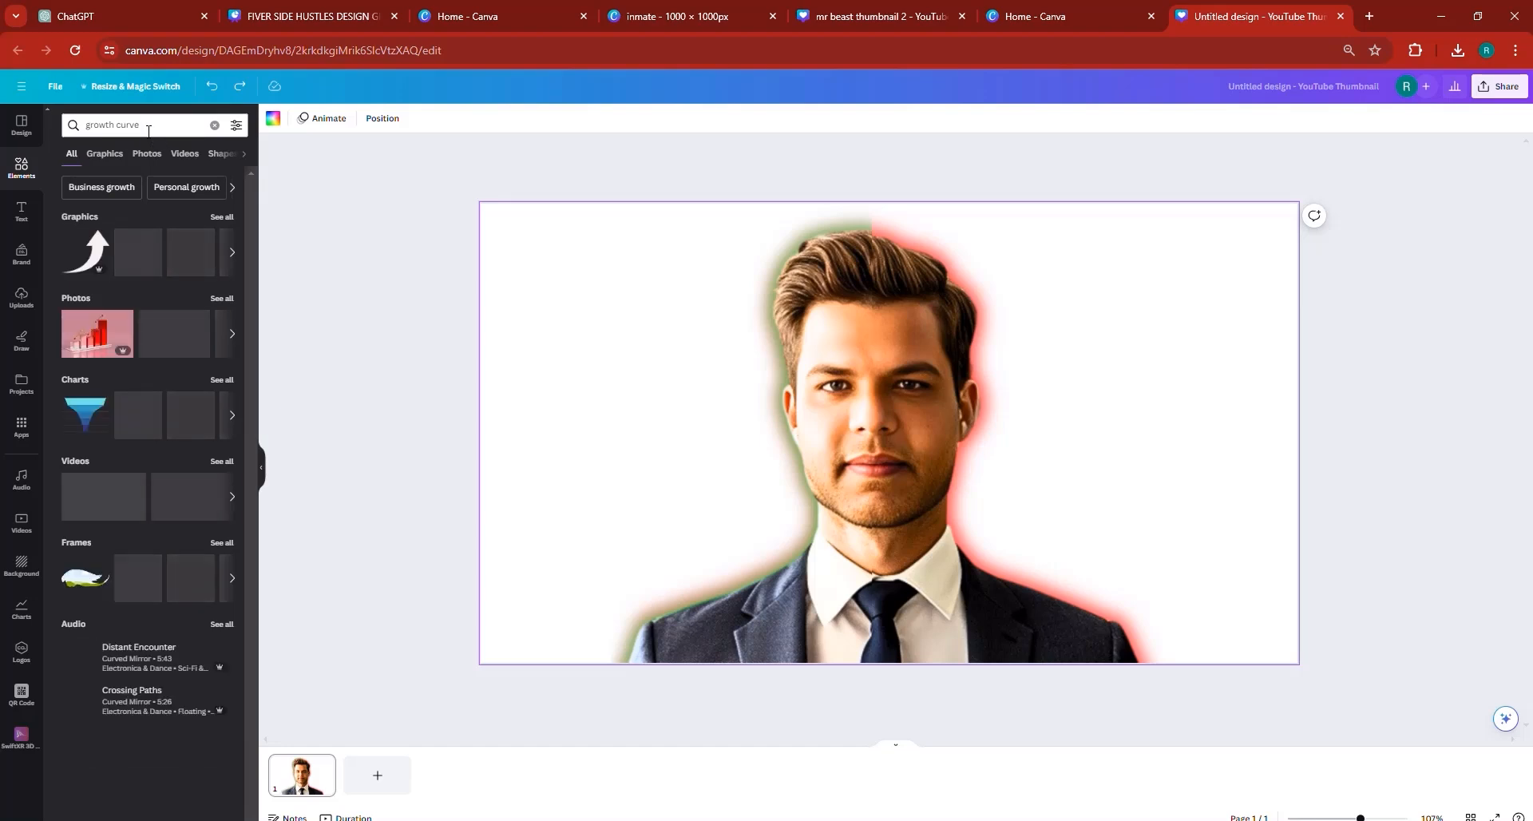
- Browse the growth curve photos and add the one with a rising red arrow on a white grid to the page
click(142, 154)
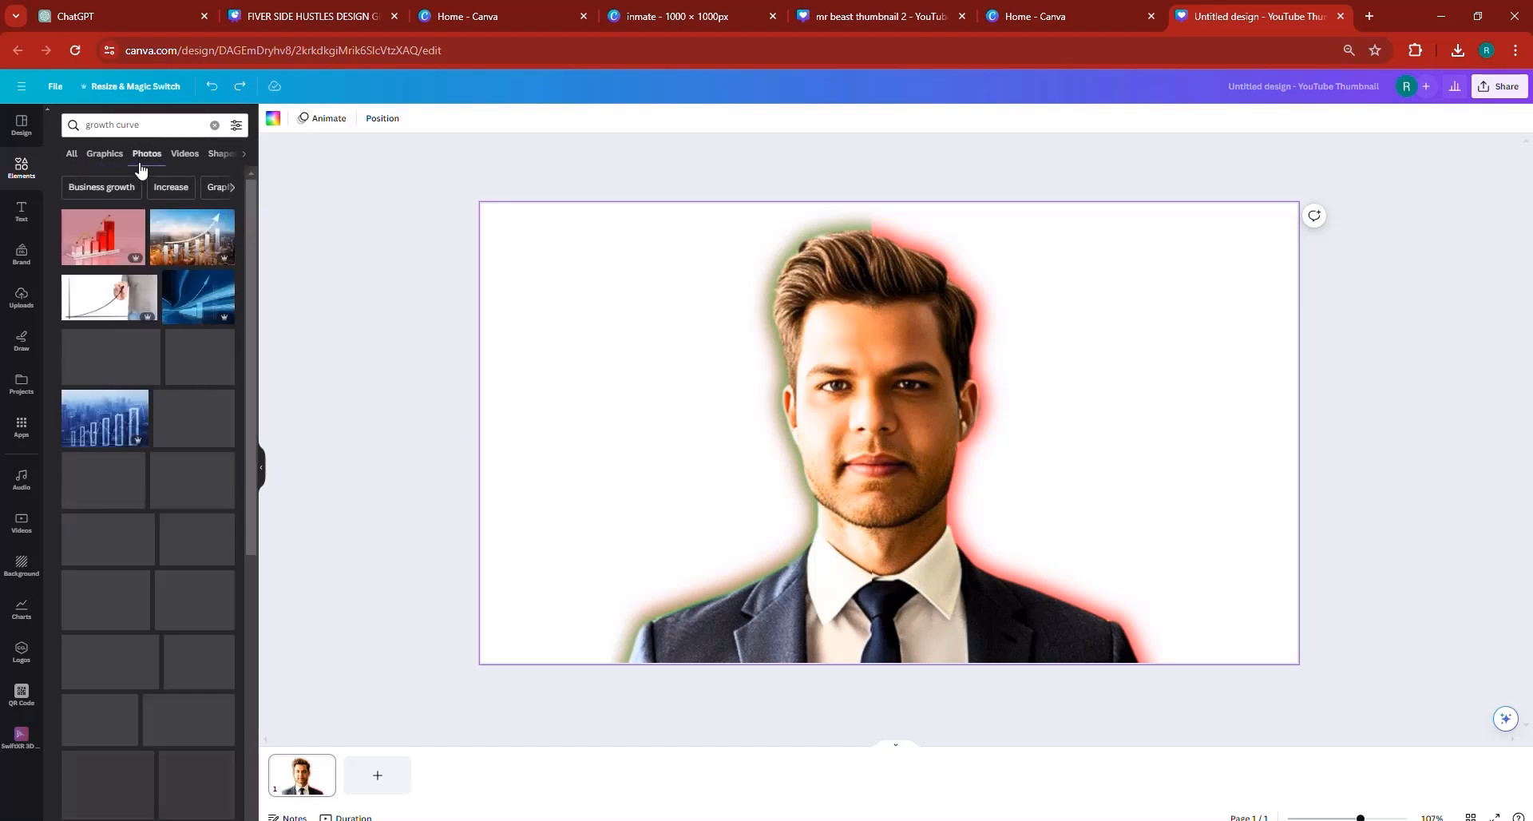
scroll(224, 524, down, 5)
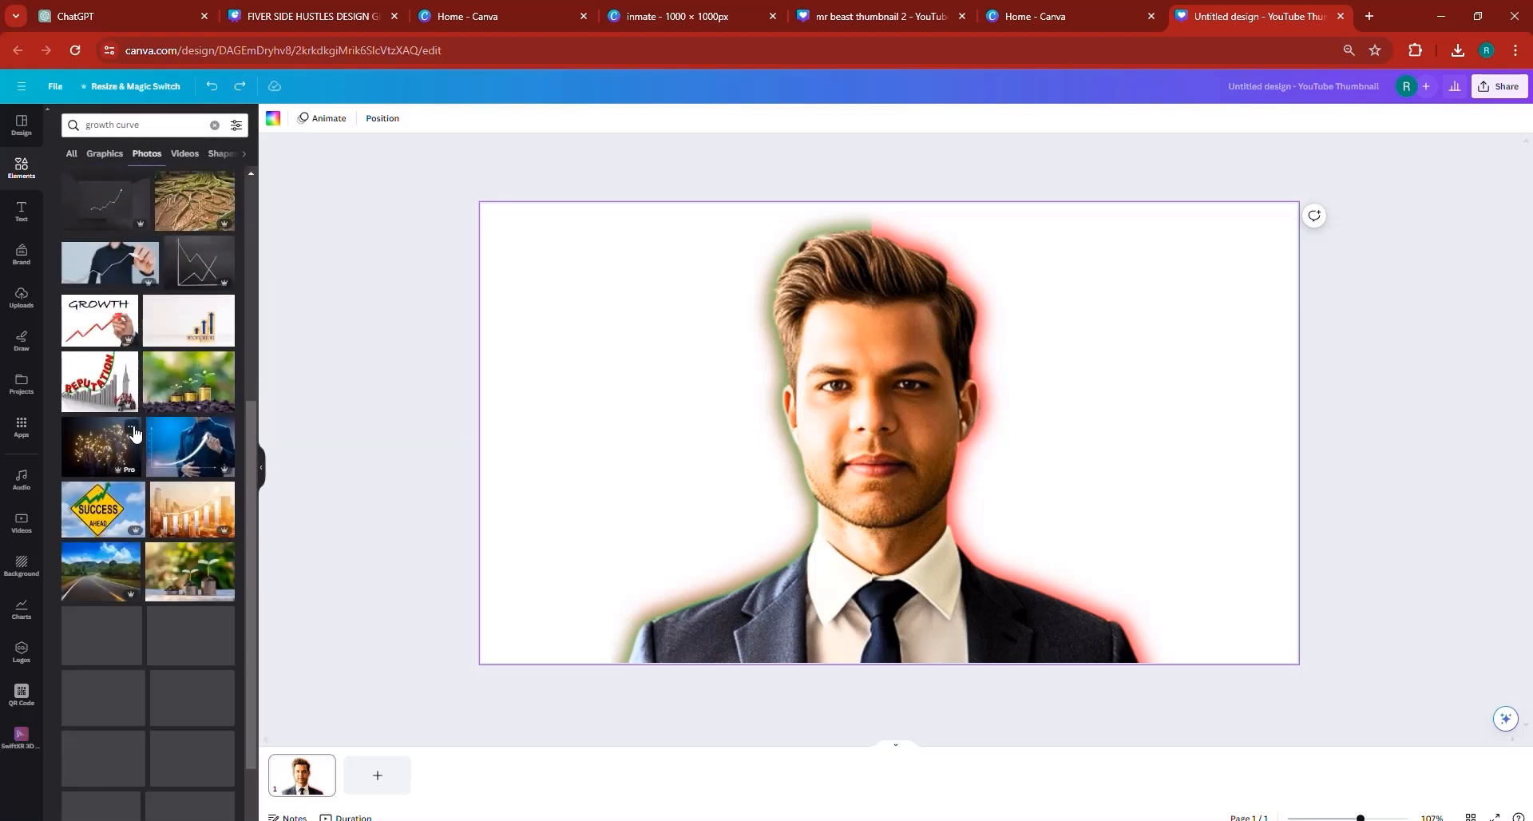
scroll(165, 571, down, 6)
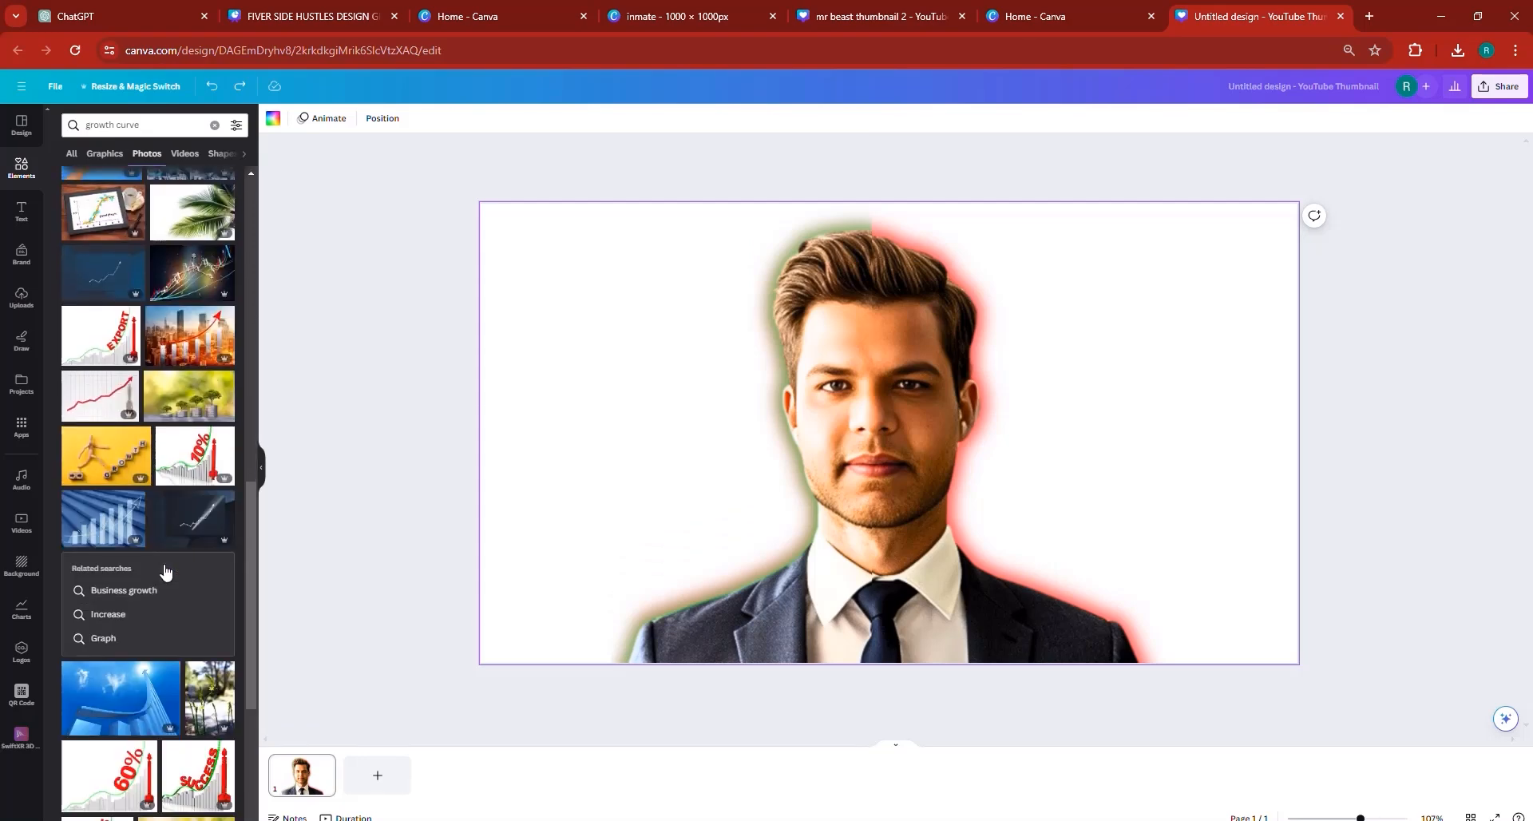
scroll(166, 571, down, 2)
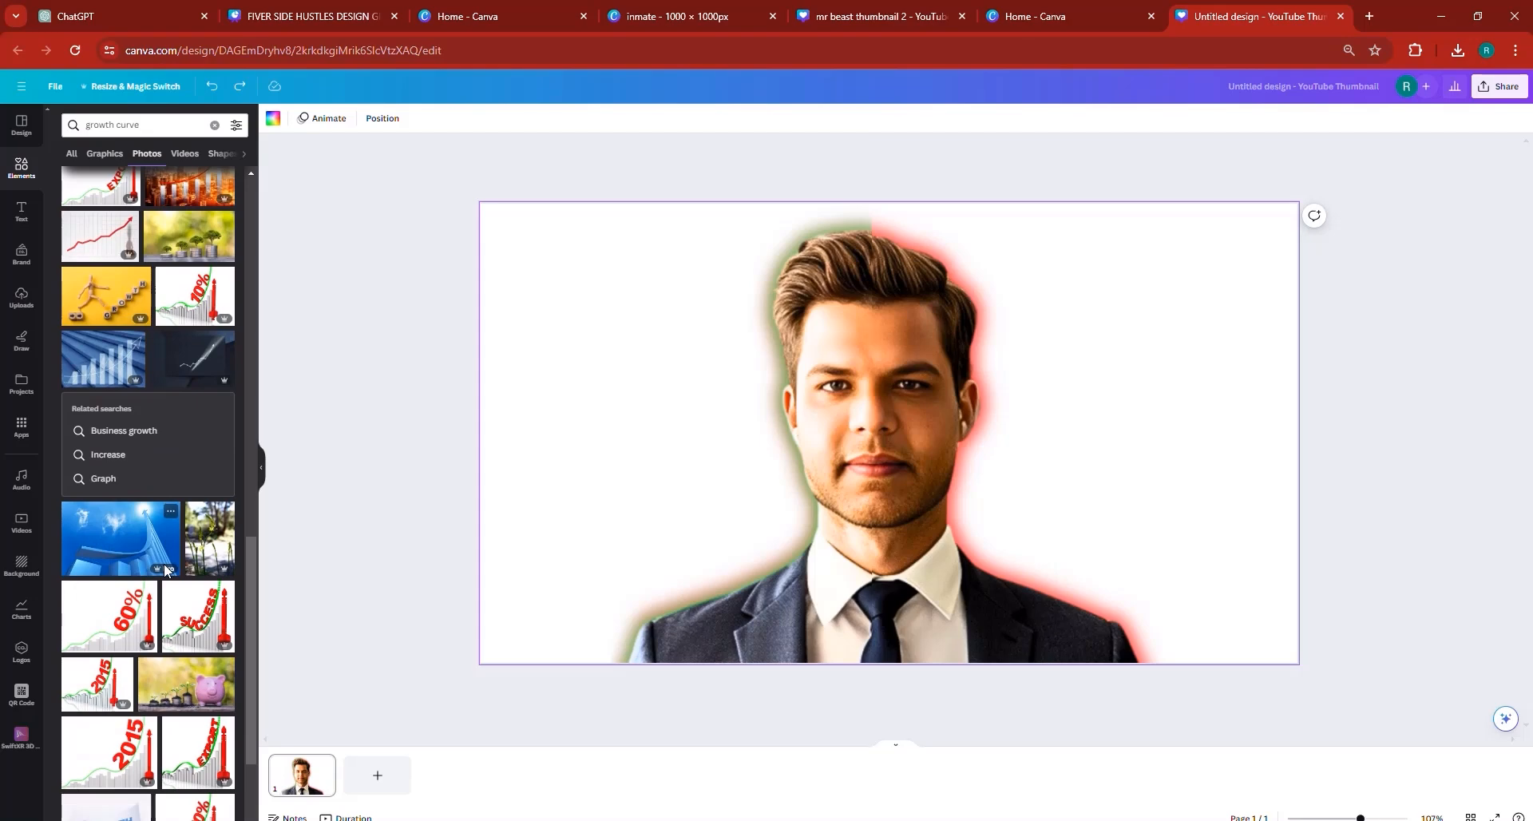
scroll(163, 567, down, 2)
scroll(154, 551, up, 4)
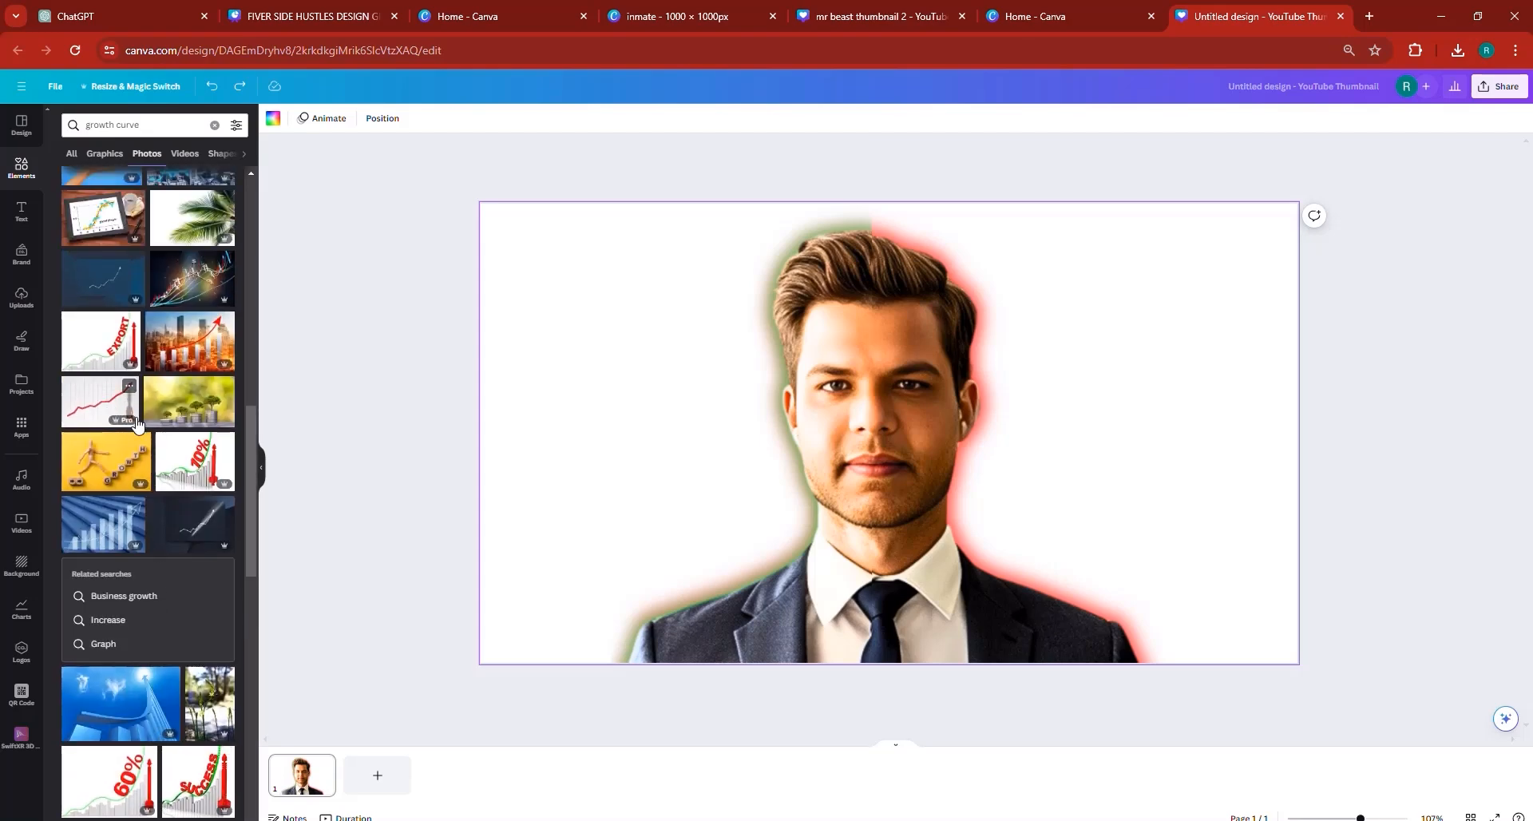
click(108, 403)
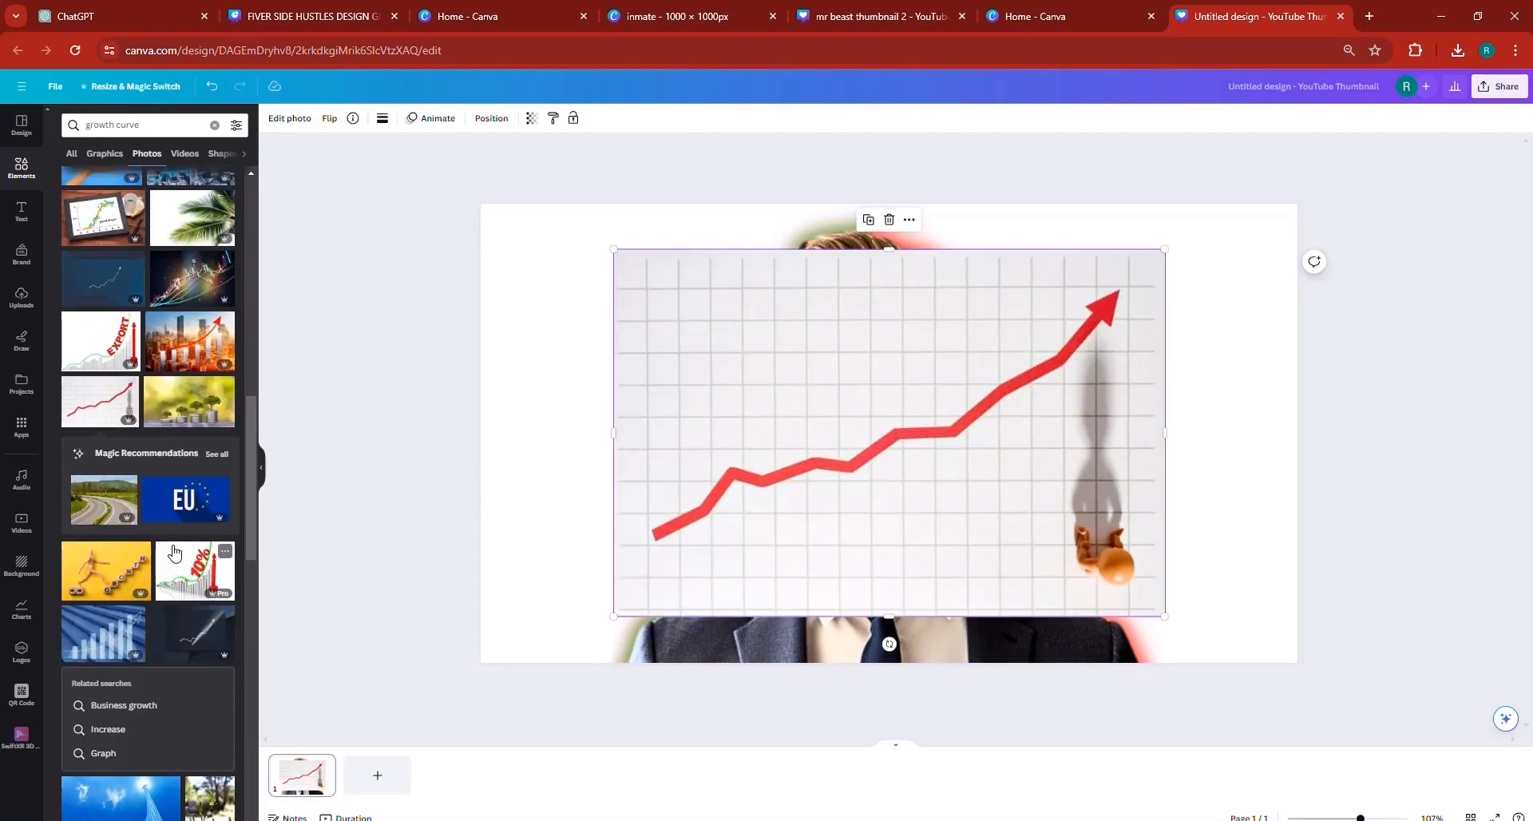
- Look through more growth curve photos and videos for an alternative chart background
scroll(175, 551, down, 7)
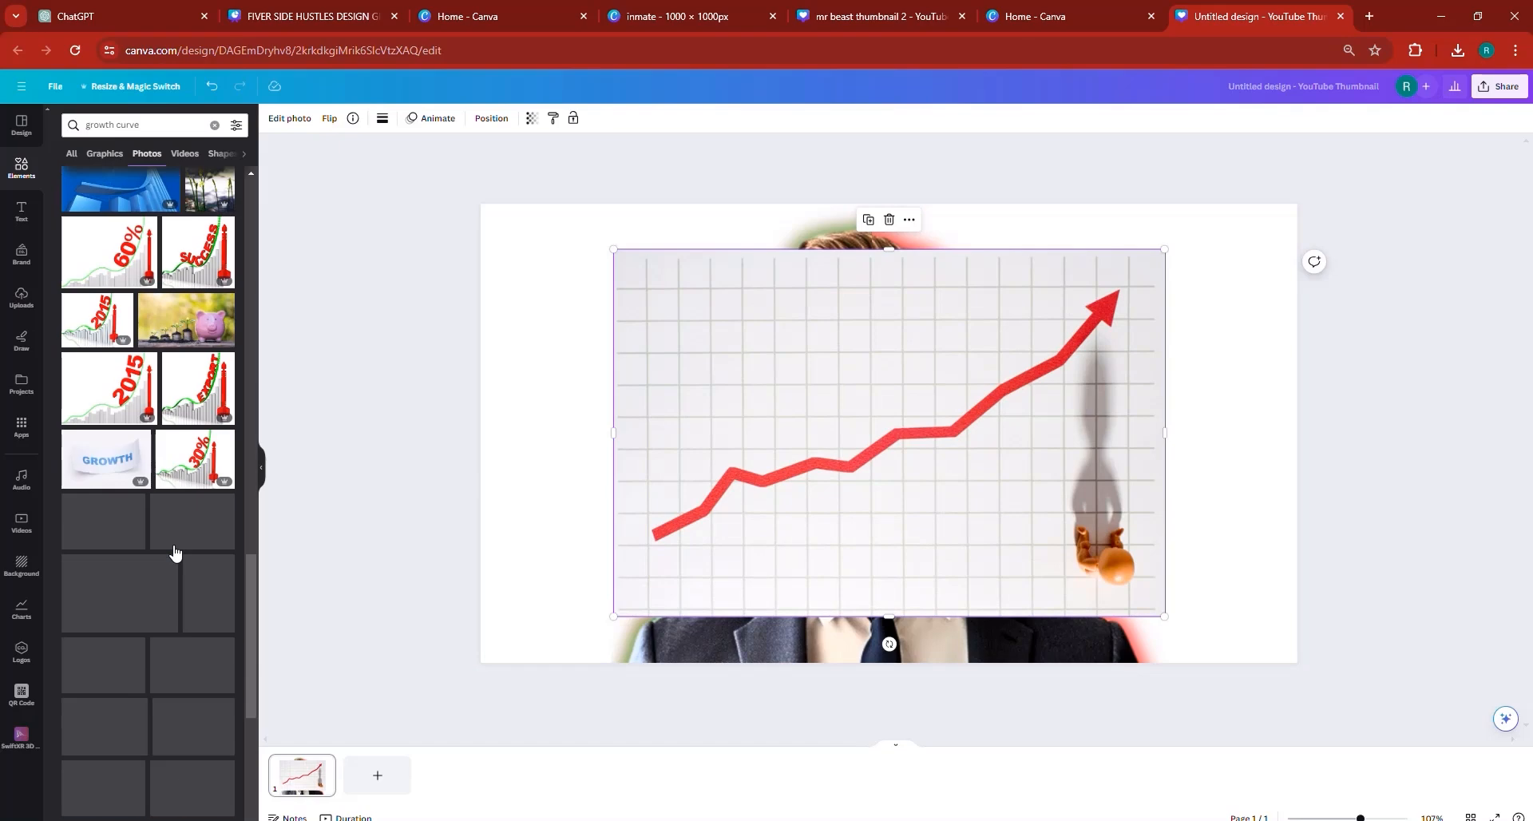
scroll(167, 511, down, 5)
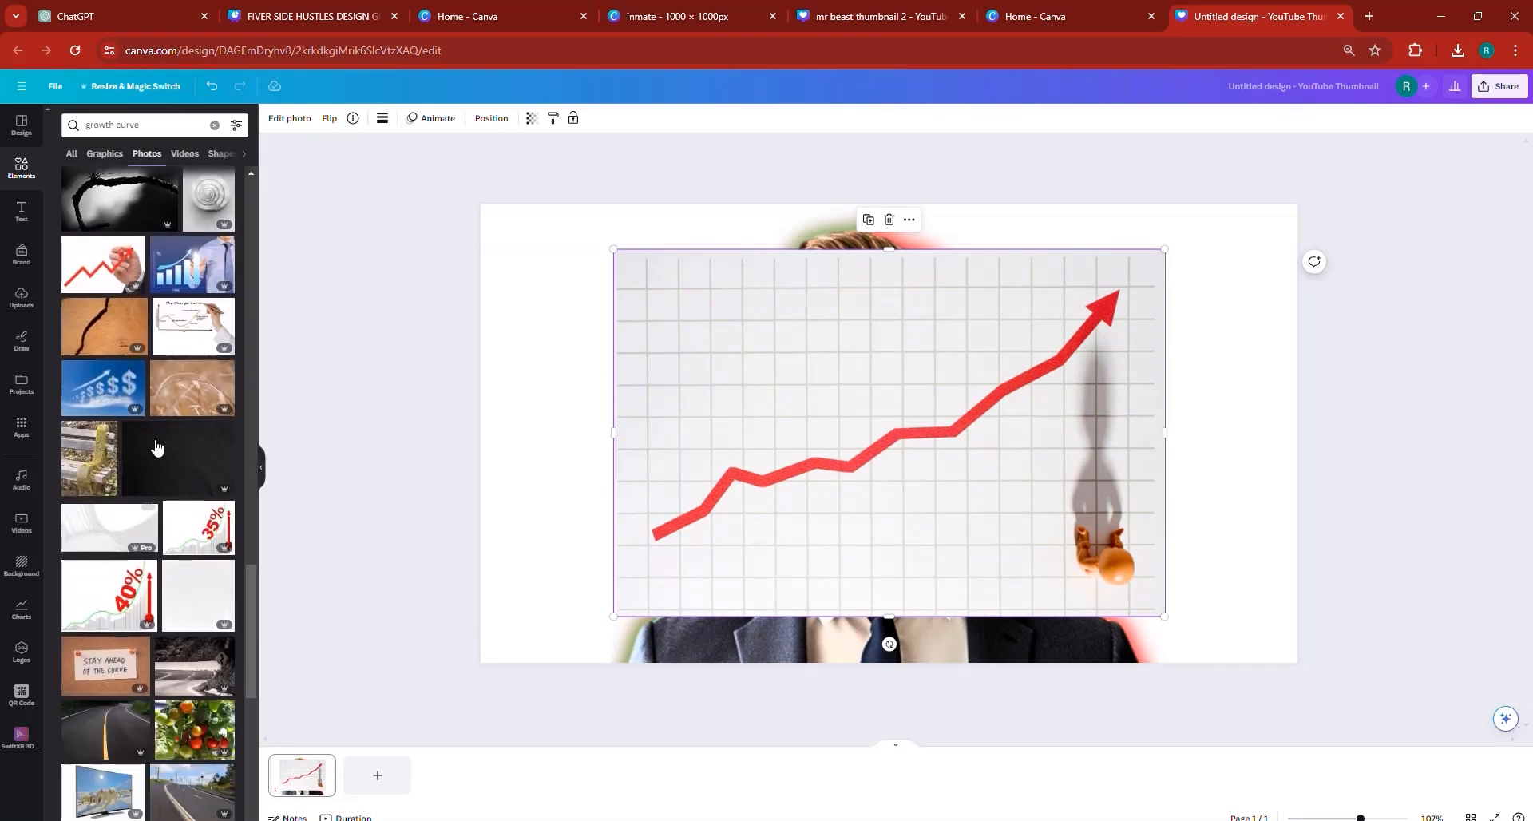
click(183, 155)
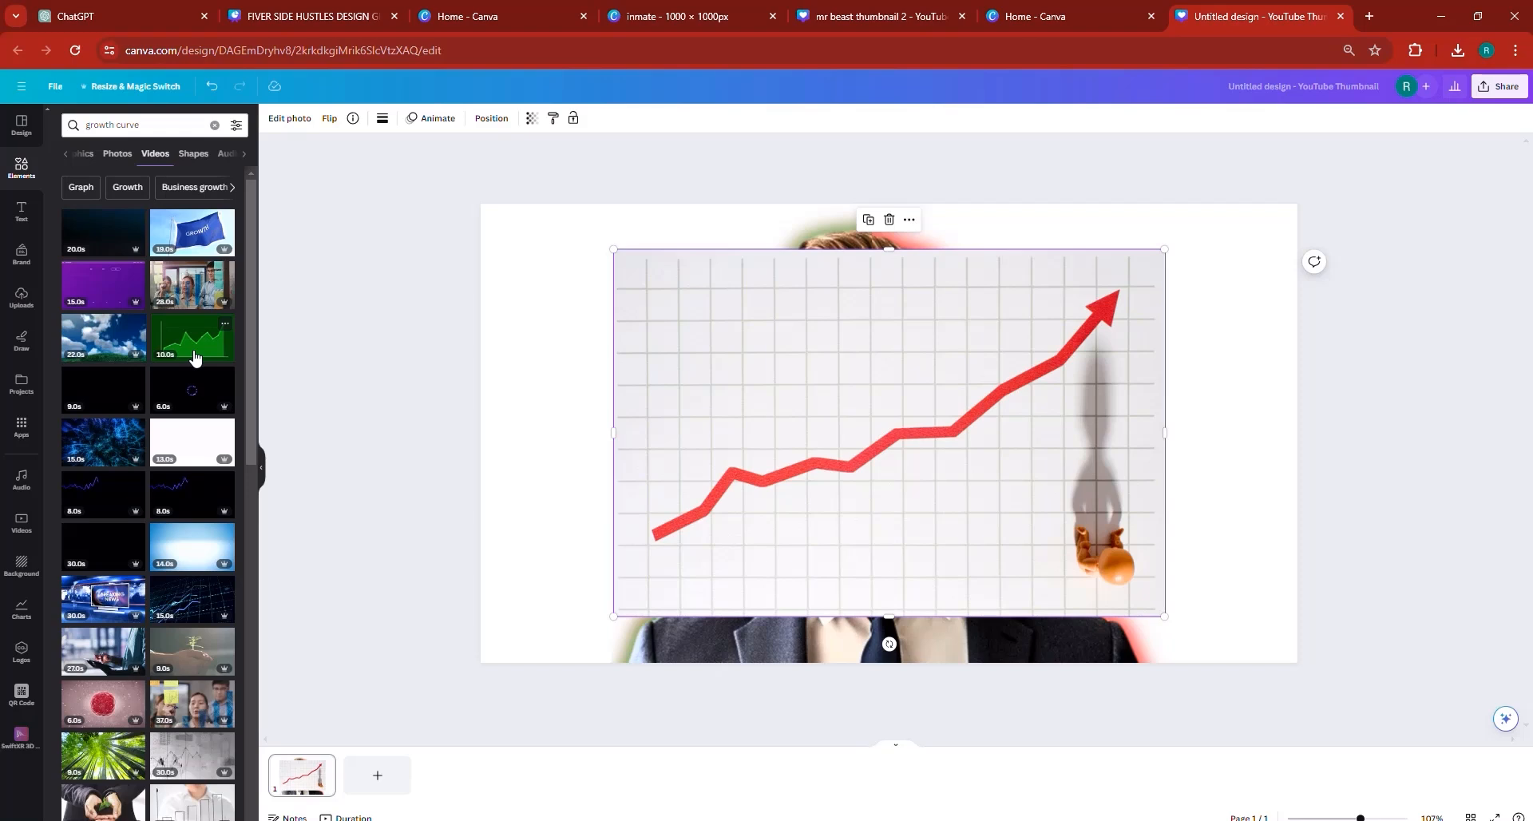
click(444, 387)
click(755, 436)
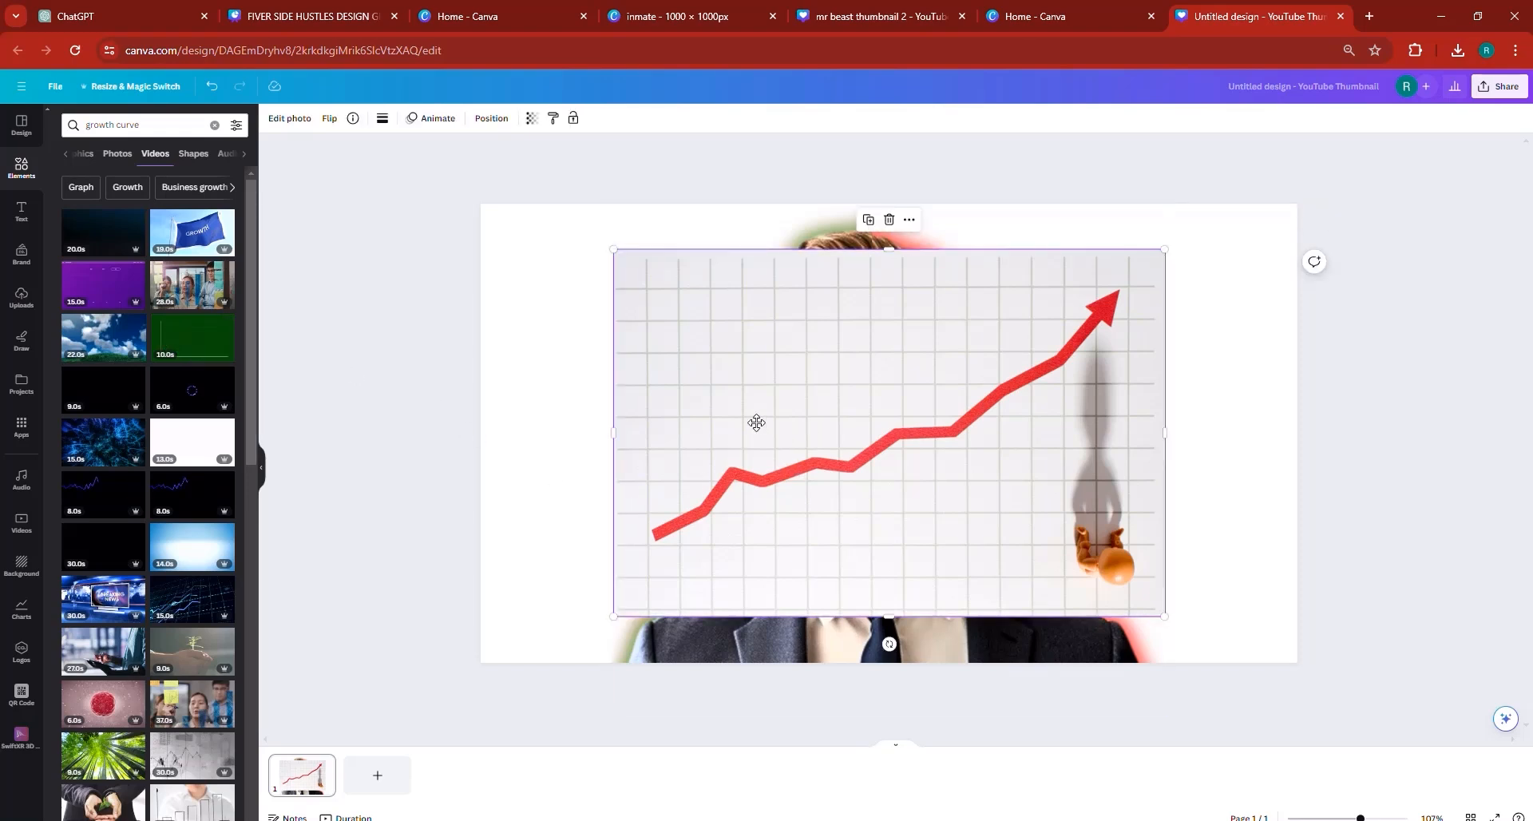
- Move the red arrow chart photo to the page's upper-left corner and enlarge it to the full page width
drag(757, 423, 624, 377)
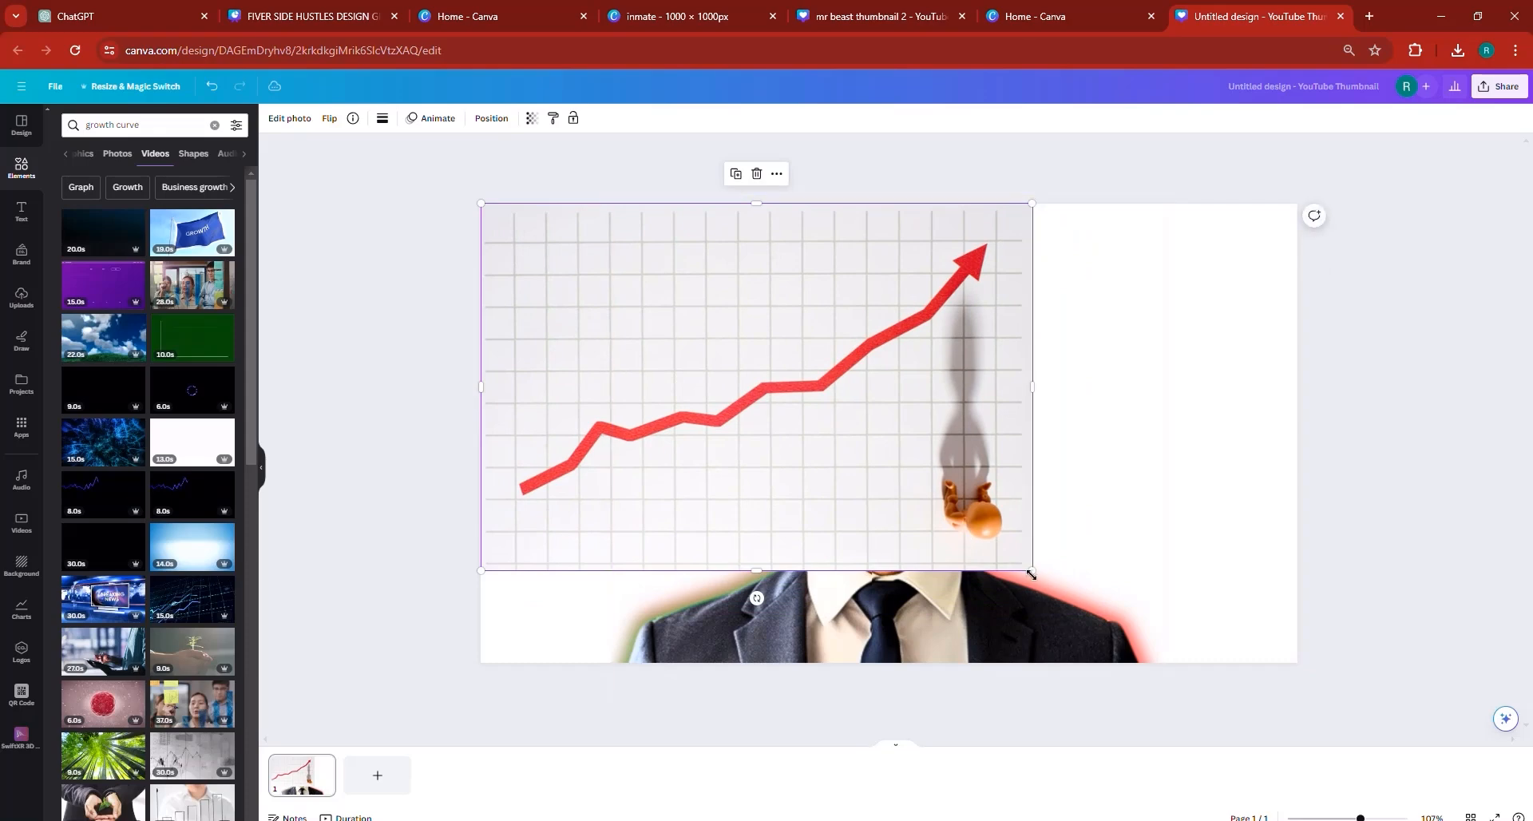
drag(1031, 570, 1308, 743)
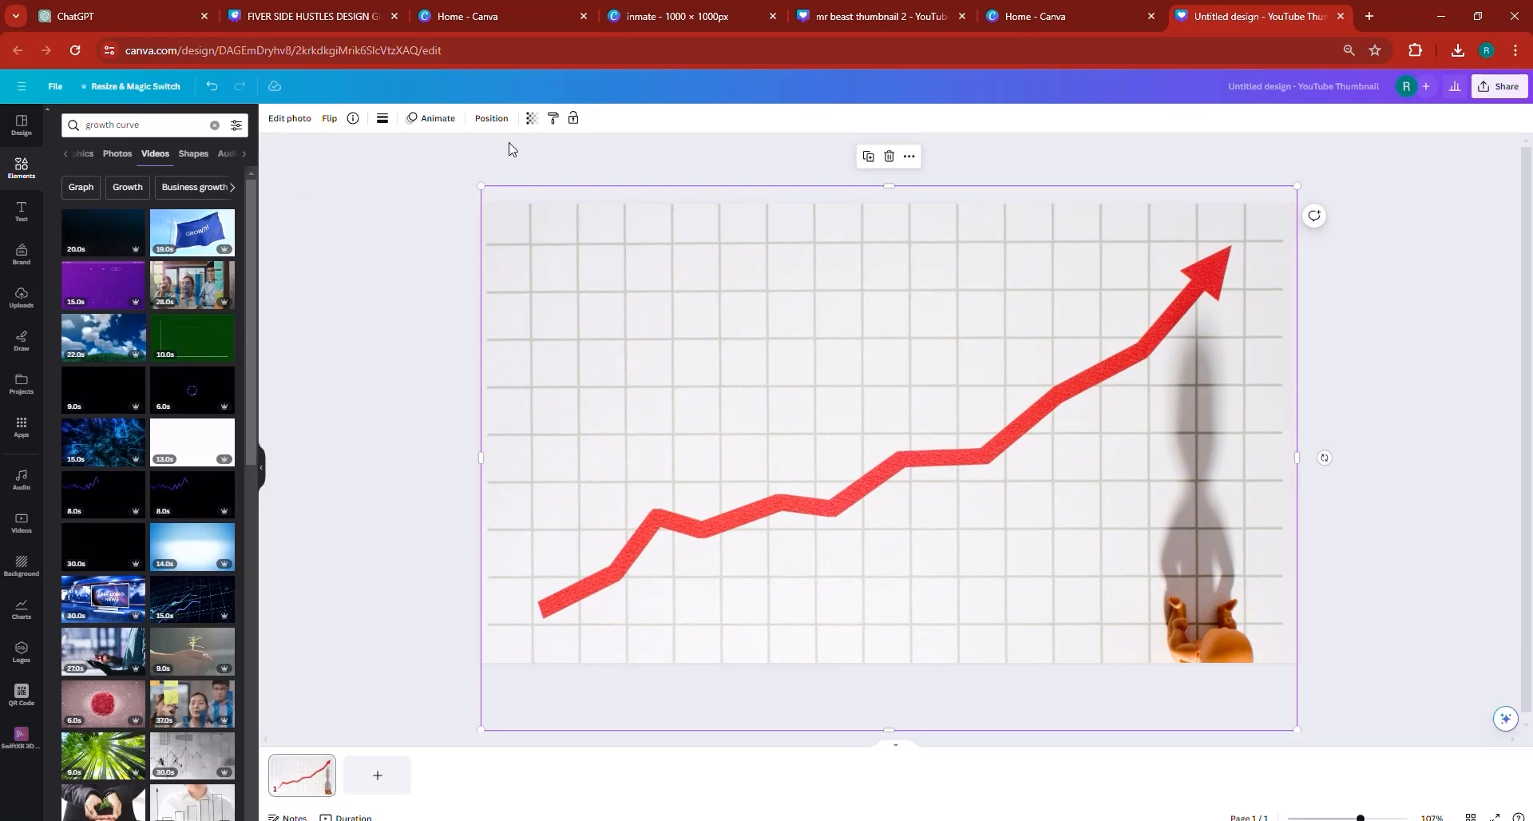
- Shift the chart photo aside, check the reference thumbnail's dark backdrop, and colour the page background near-black from the portrait's photo colors
drag(540, 300, 629, 304)
click(412, 219)
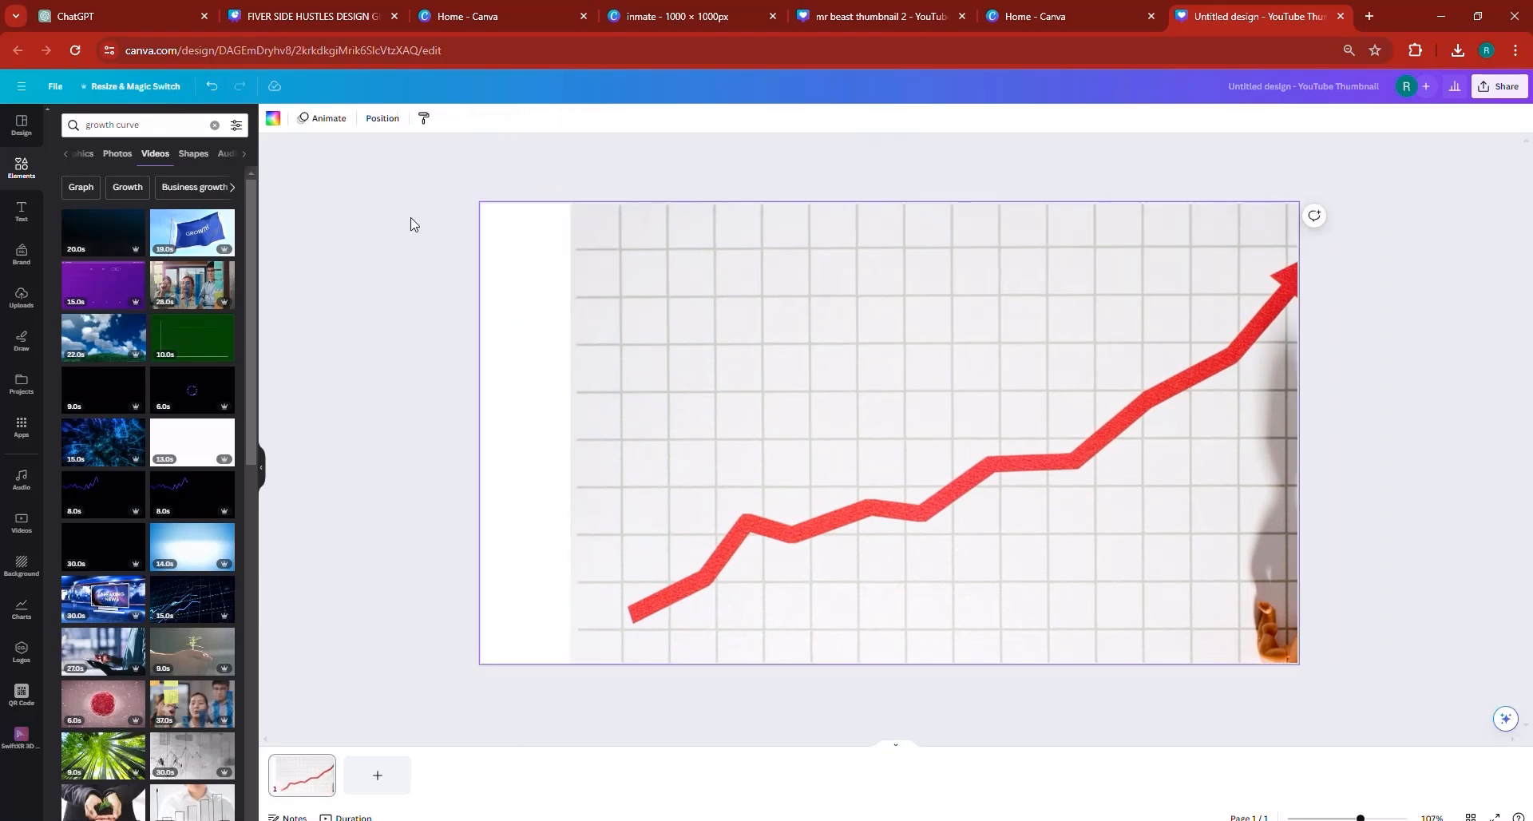
click(291, 16)
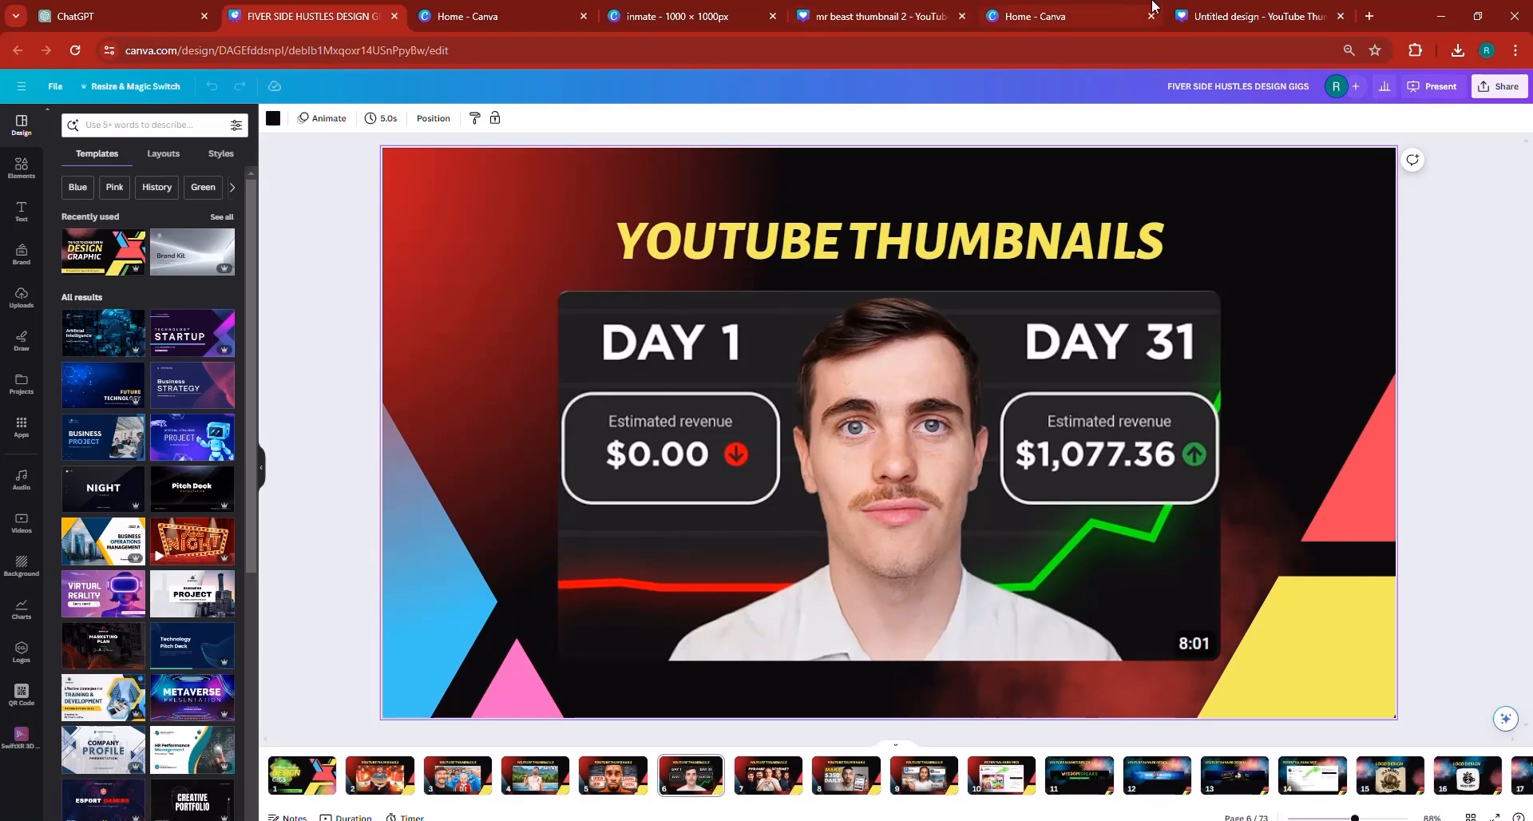
click(1249, 16)
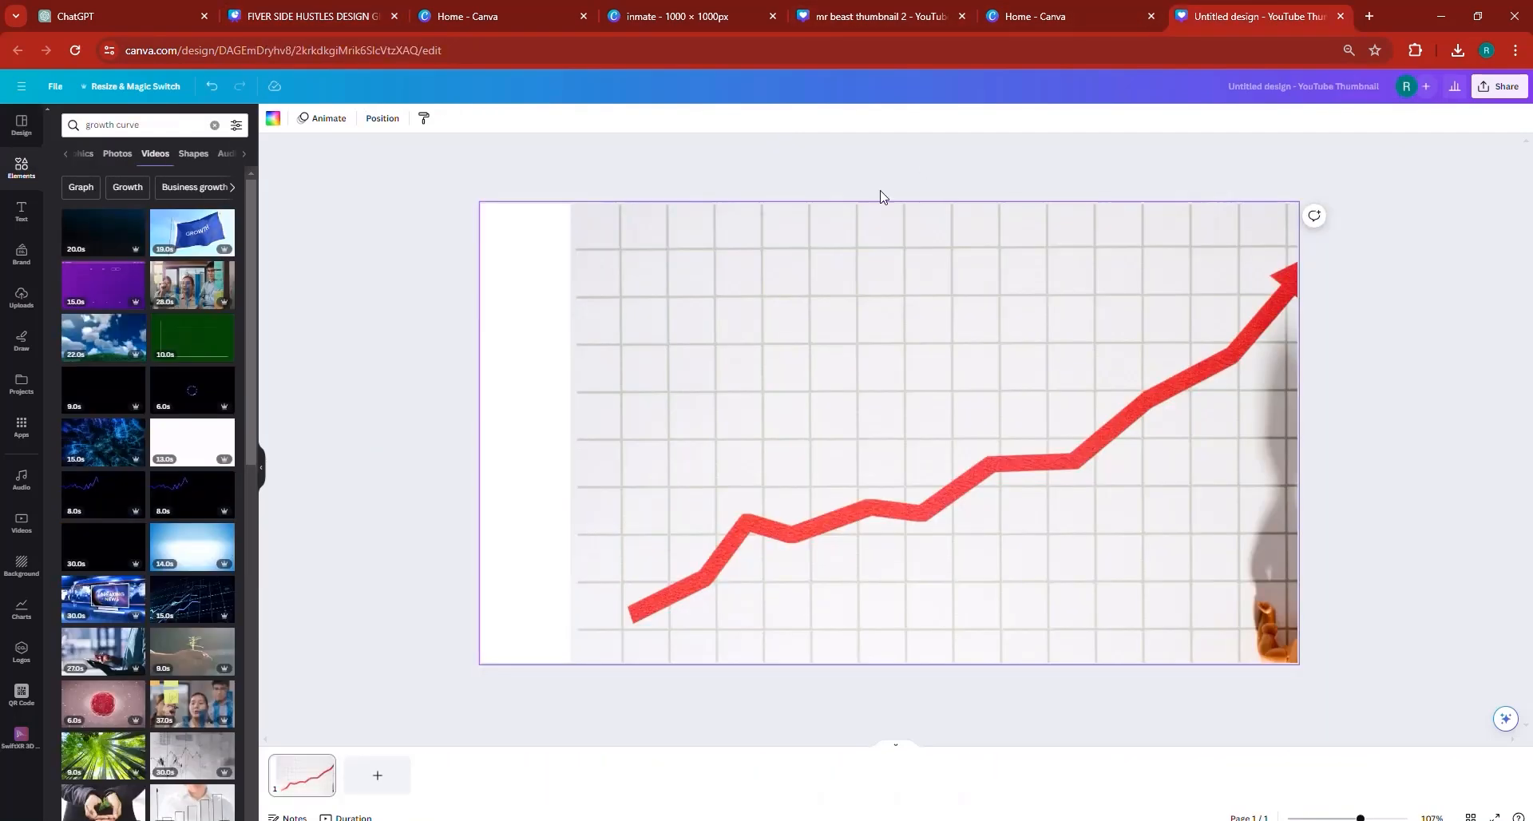
click(273, 118)
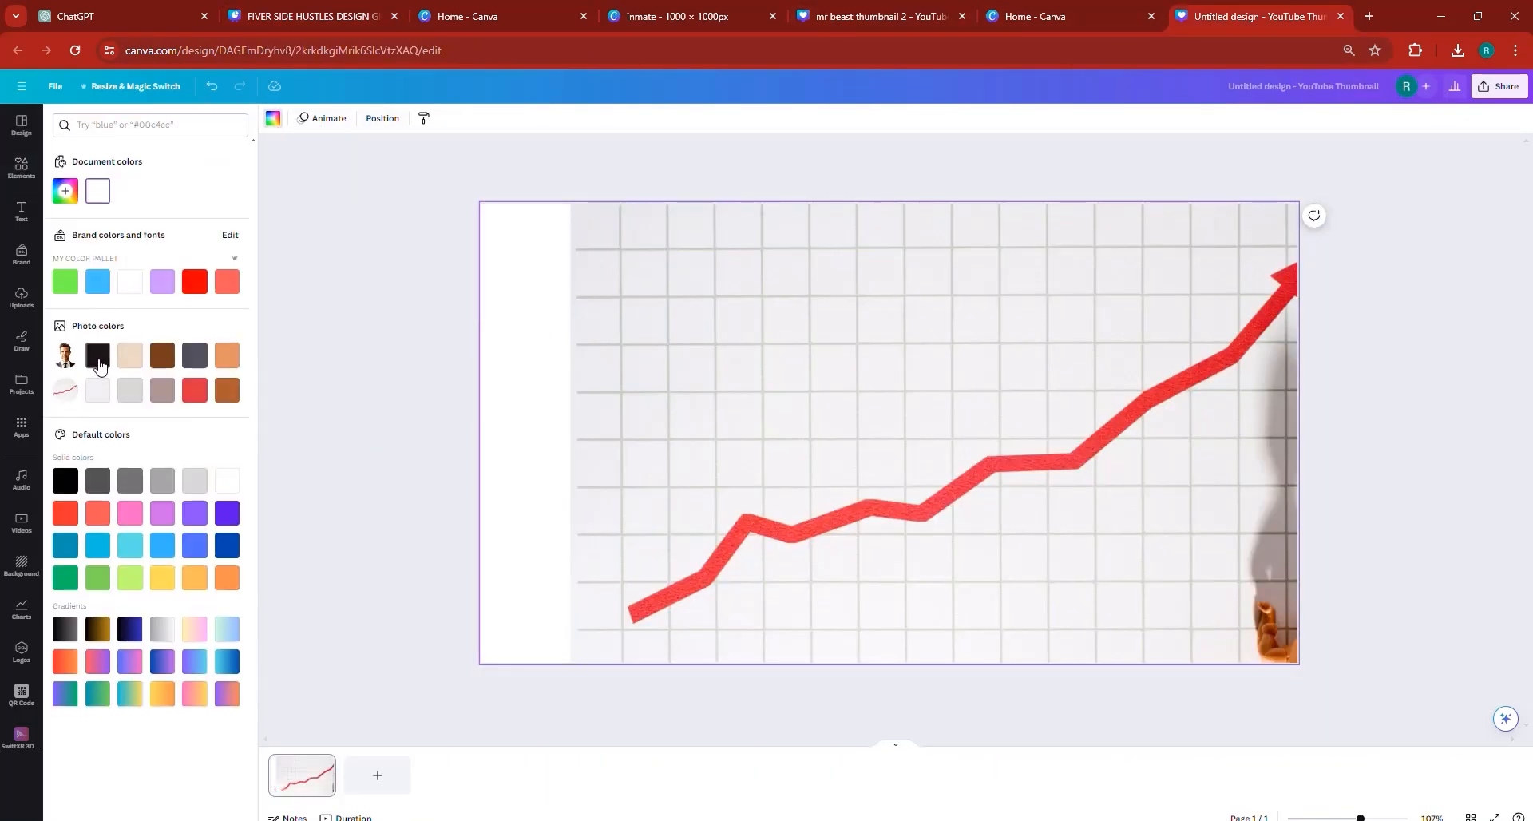
click(97, 354)
- Move the chart photo back over the page and enlarge it slightly to about 1308 px wide so it covers the whole background
click(585, 384)
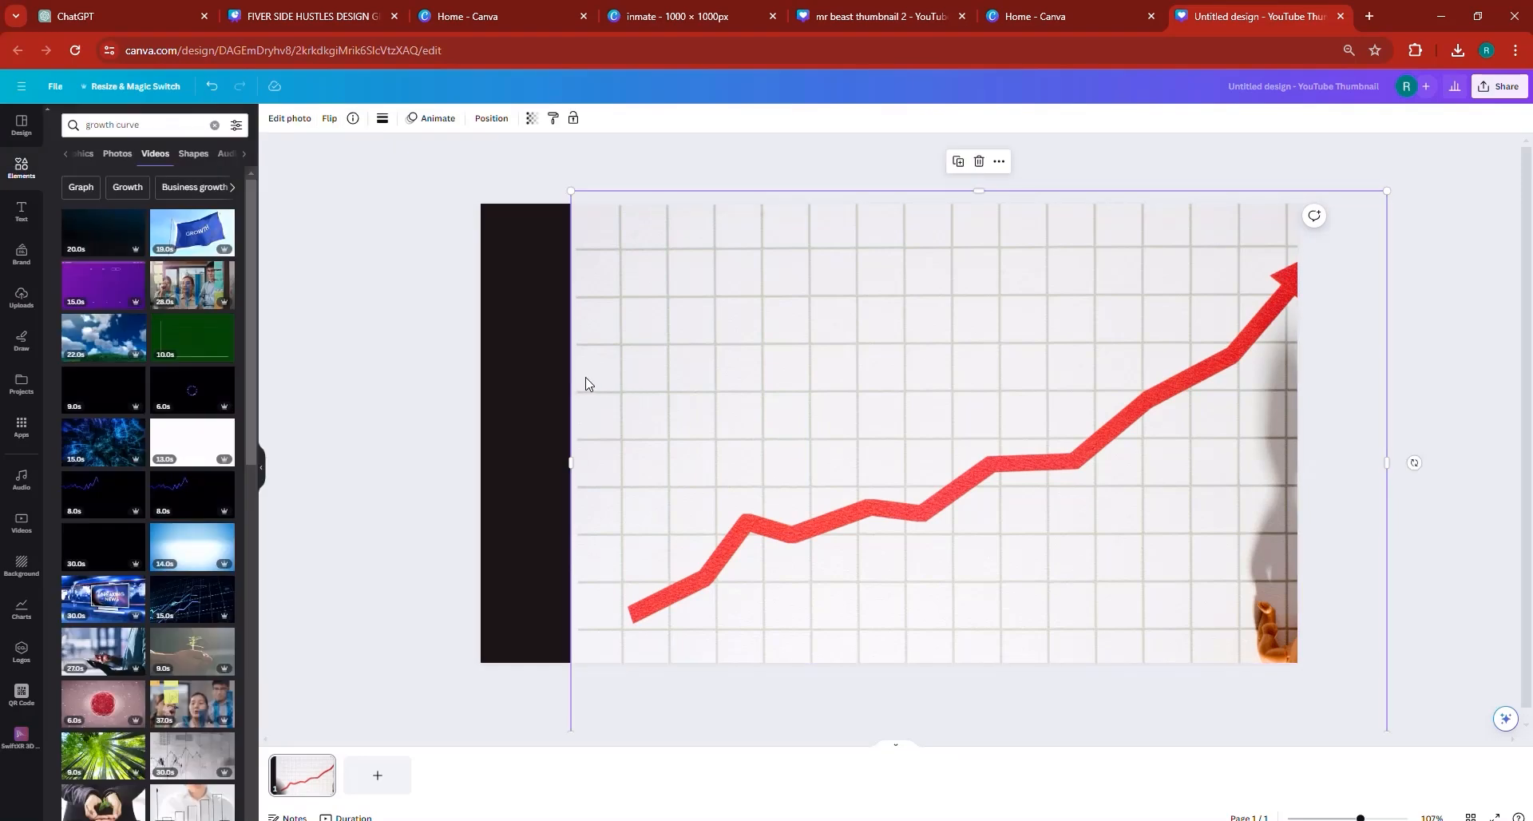
drag(585, 384, 626, 375)
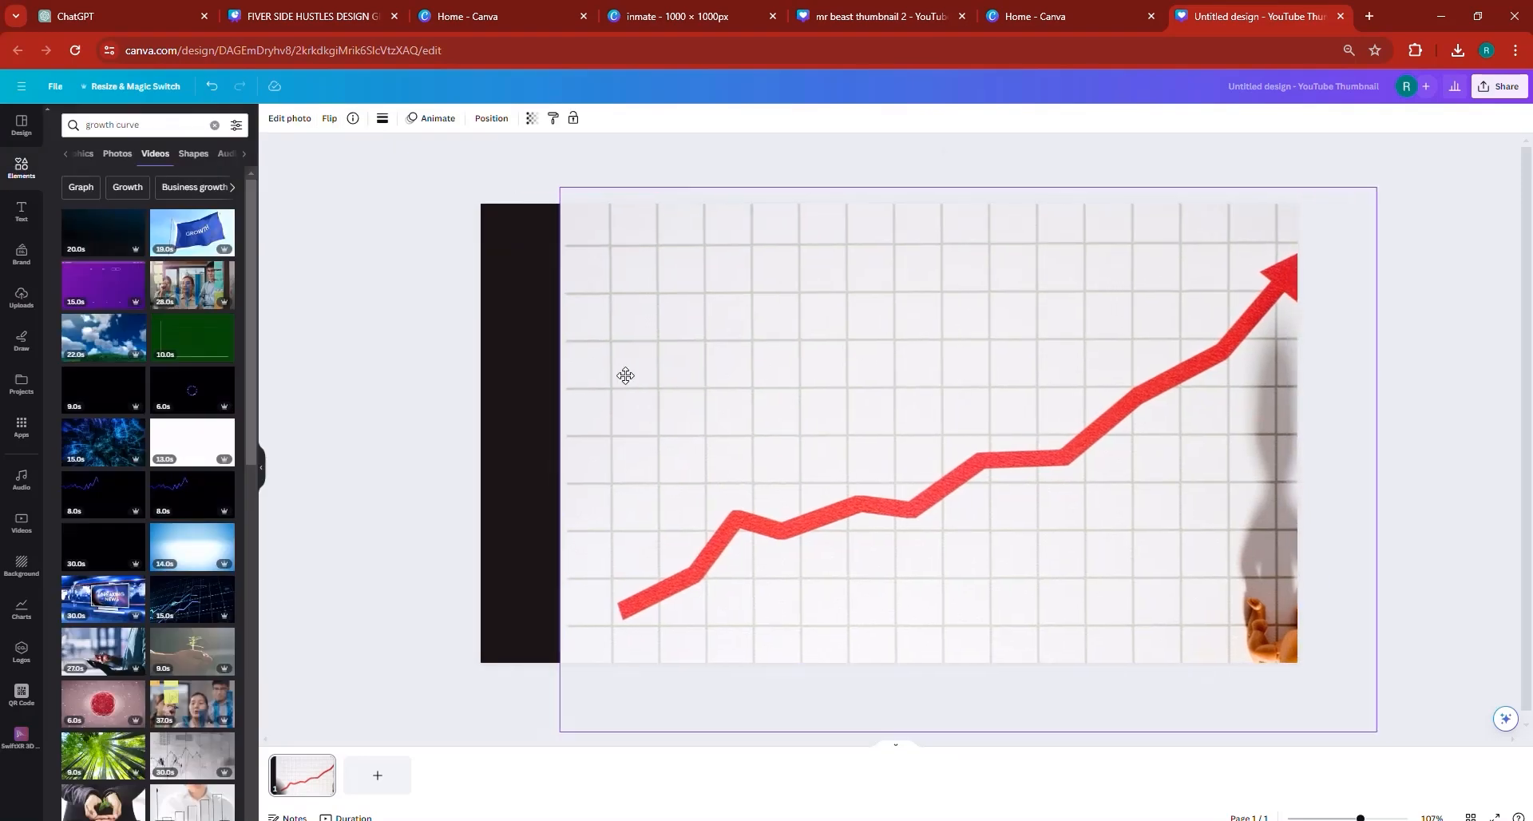
click(515, 387)
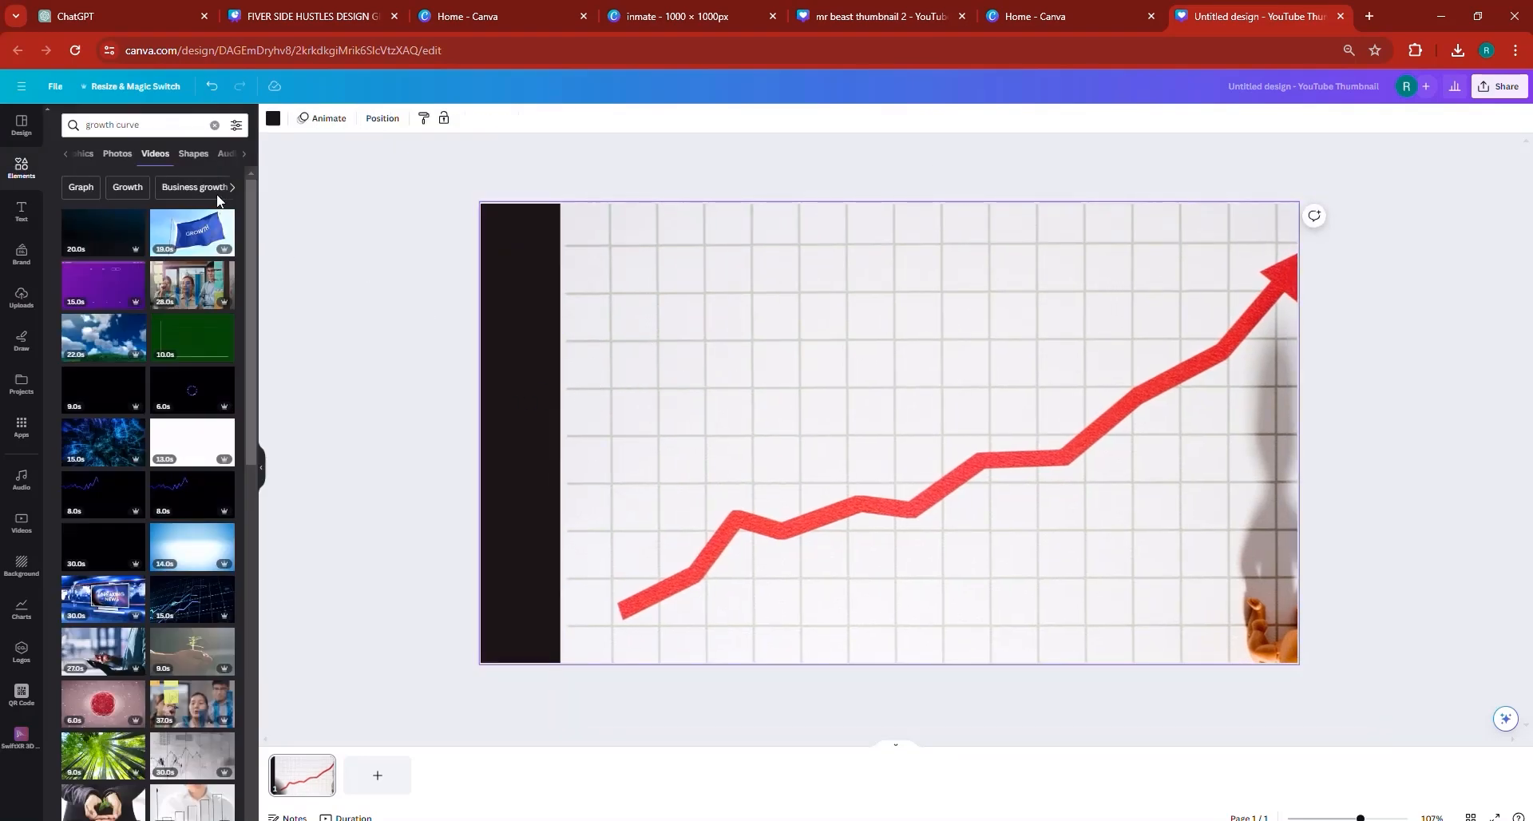
mouse_move(643, 360)
mouse_down()
mouse_move(609, 352)
mouse_move(623, 357)
mouse_up()
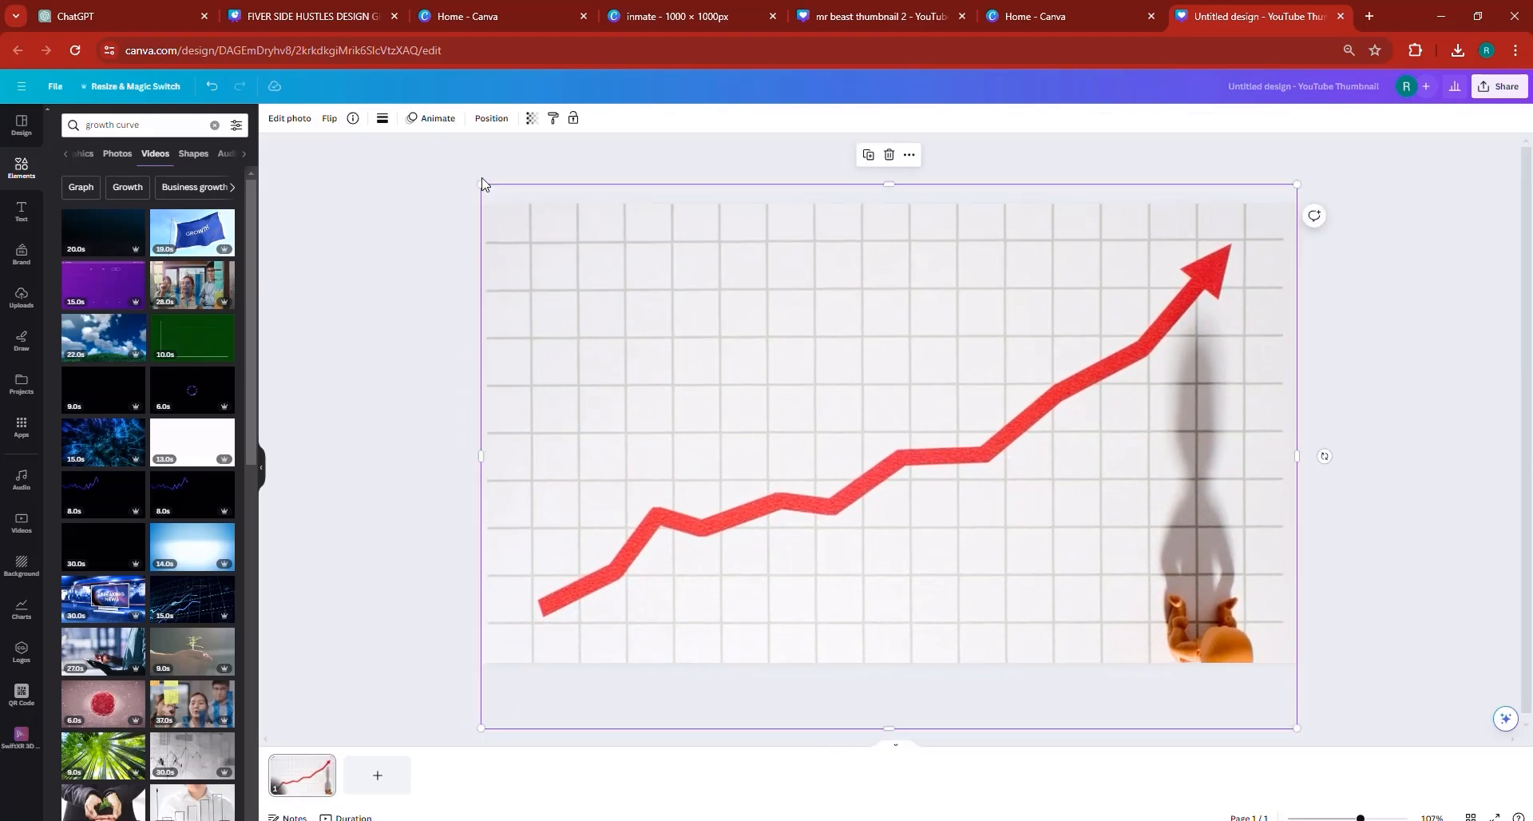
drag(479, 183, 479, 174)
drag(576, 241, 572, 257)
drag(480, 190, 463, 181)
drag(547, 250, 599, 275)
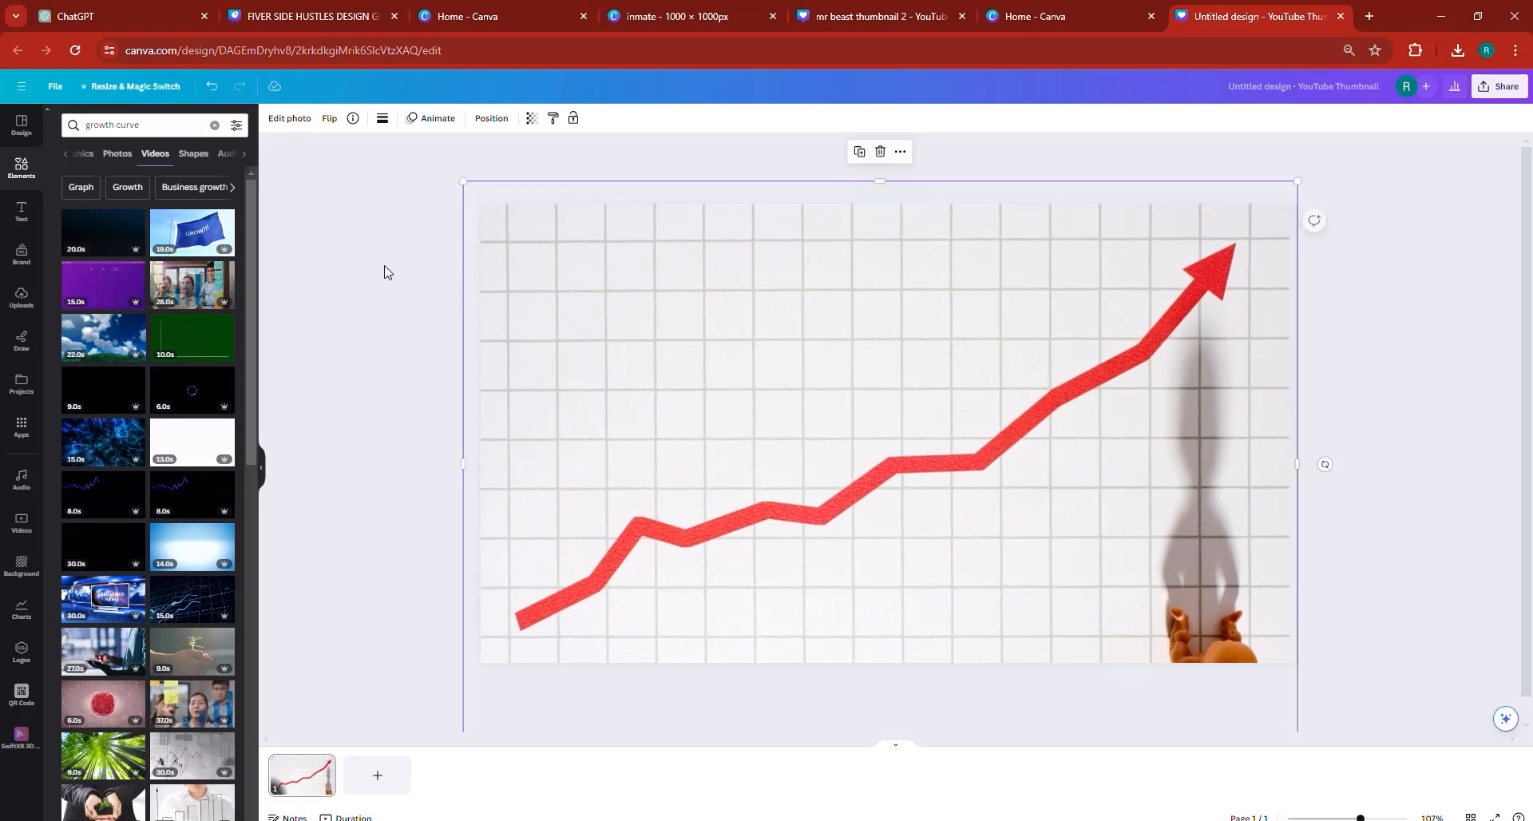
- Send the chart photo to the back behind the portrait and reduce its transparency setting to 51
click(531, 118)
drag(521, 172, 484, 167)
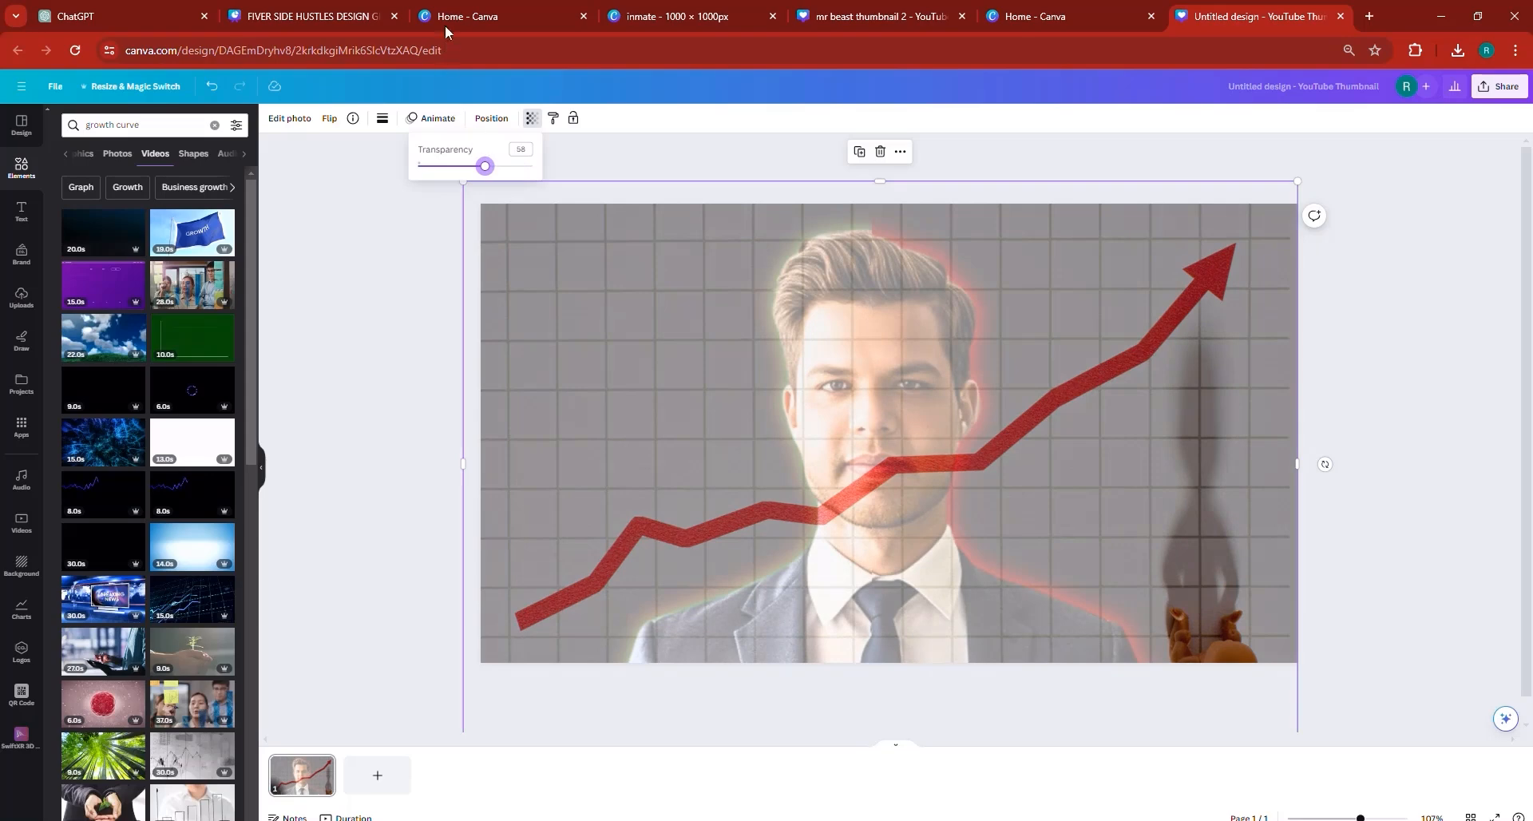
click(491, 118)
click(186, 152)
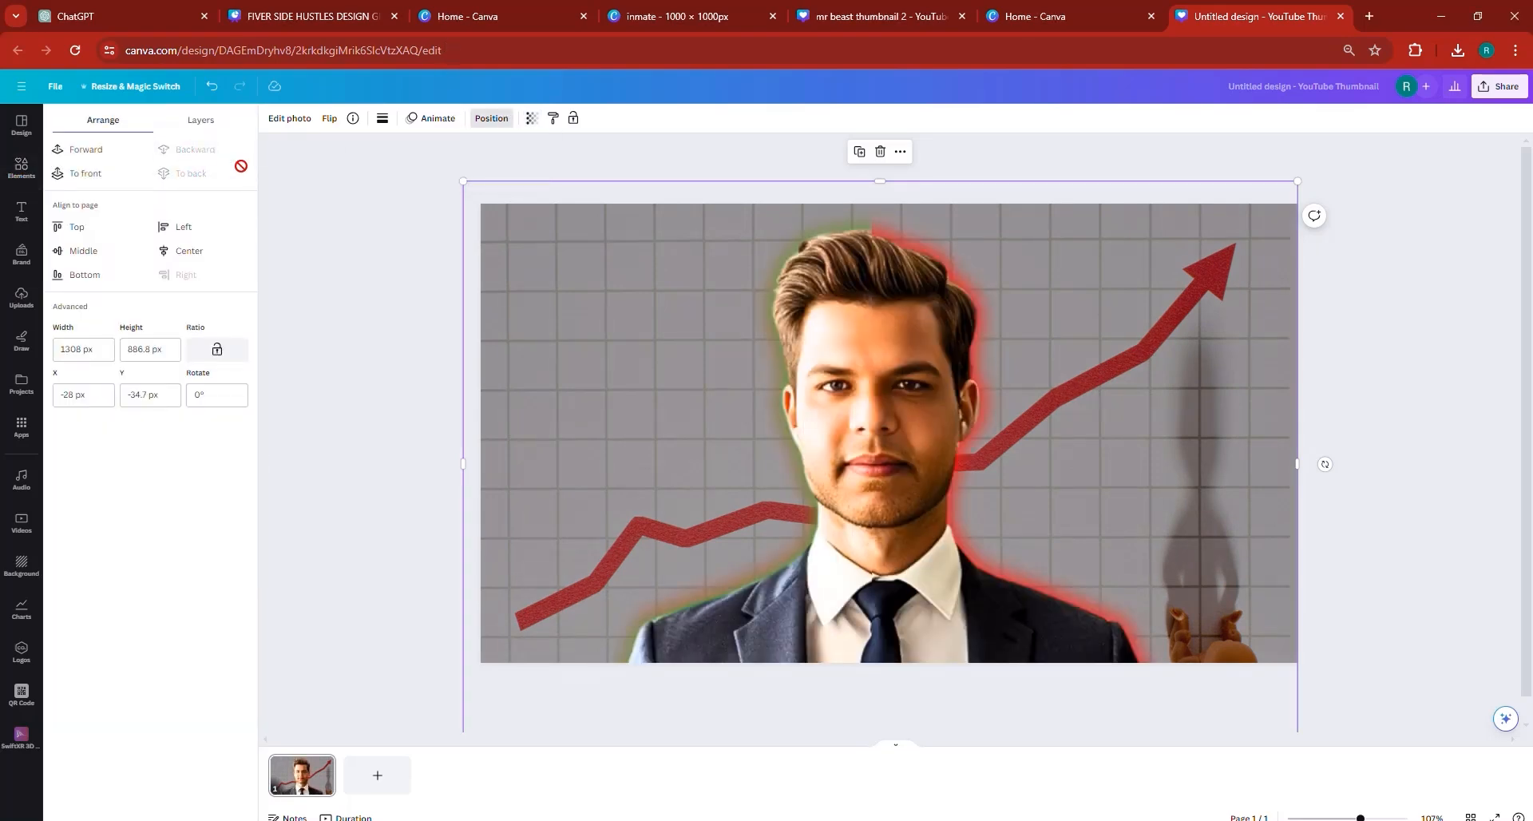
click(532, 119)
mouse_move(490, 168)
mouse_down()
mouse_move(500, 177)
mouse_move(476, 175)
mouse_up()
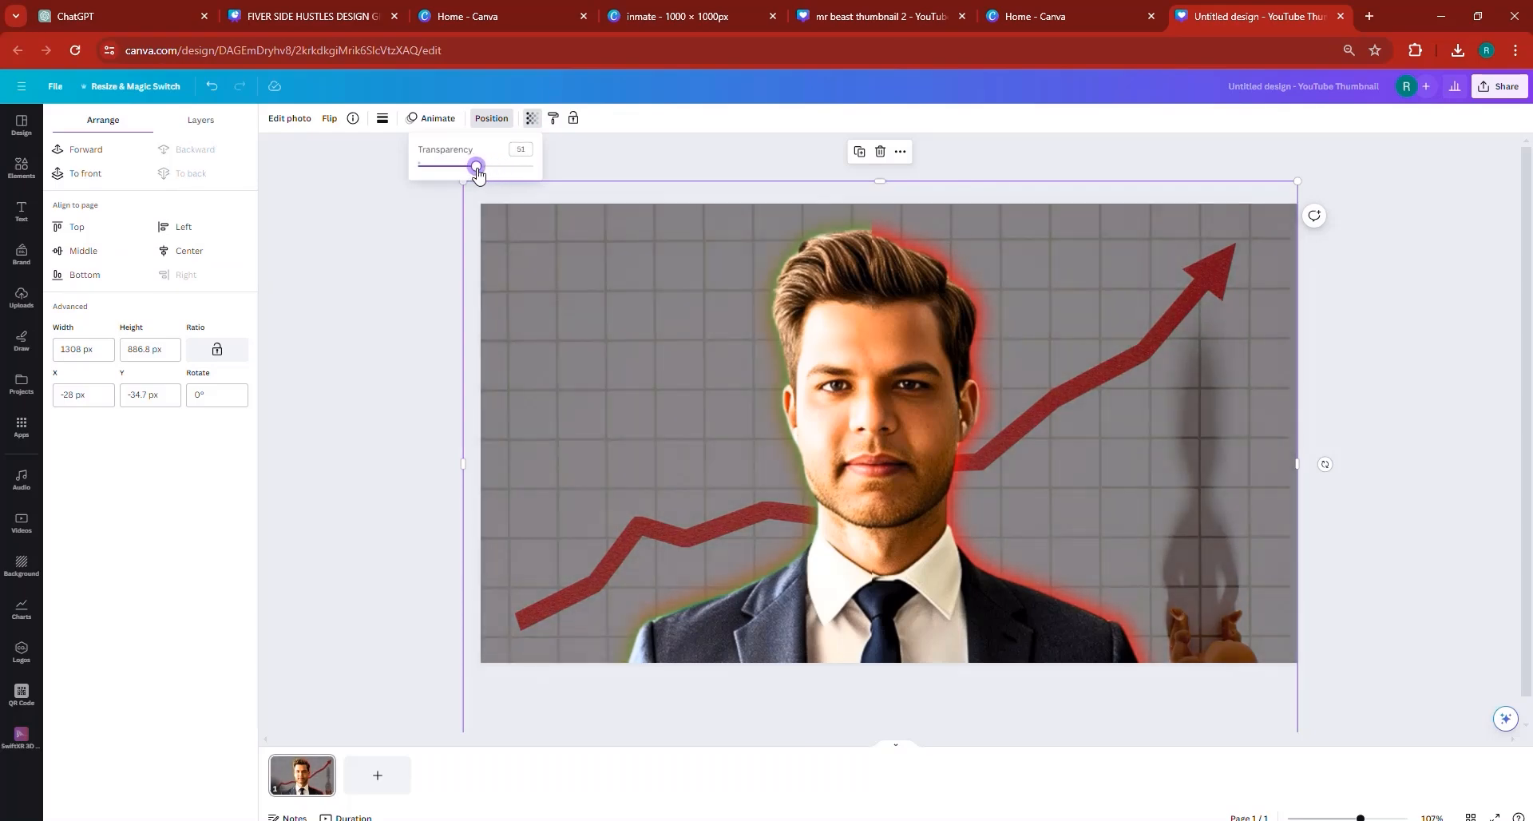
- Duplicate the chart photo slightly offset from the original and set the copy's tint to -18
click(292, 395)
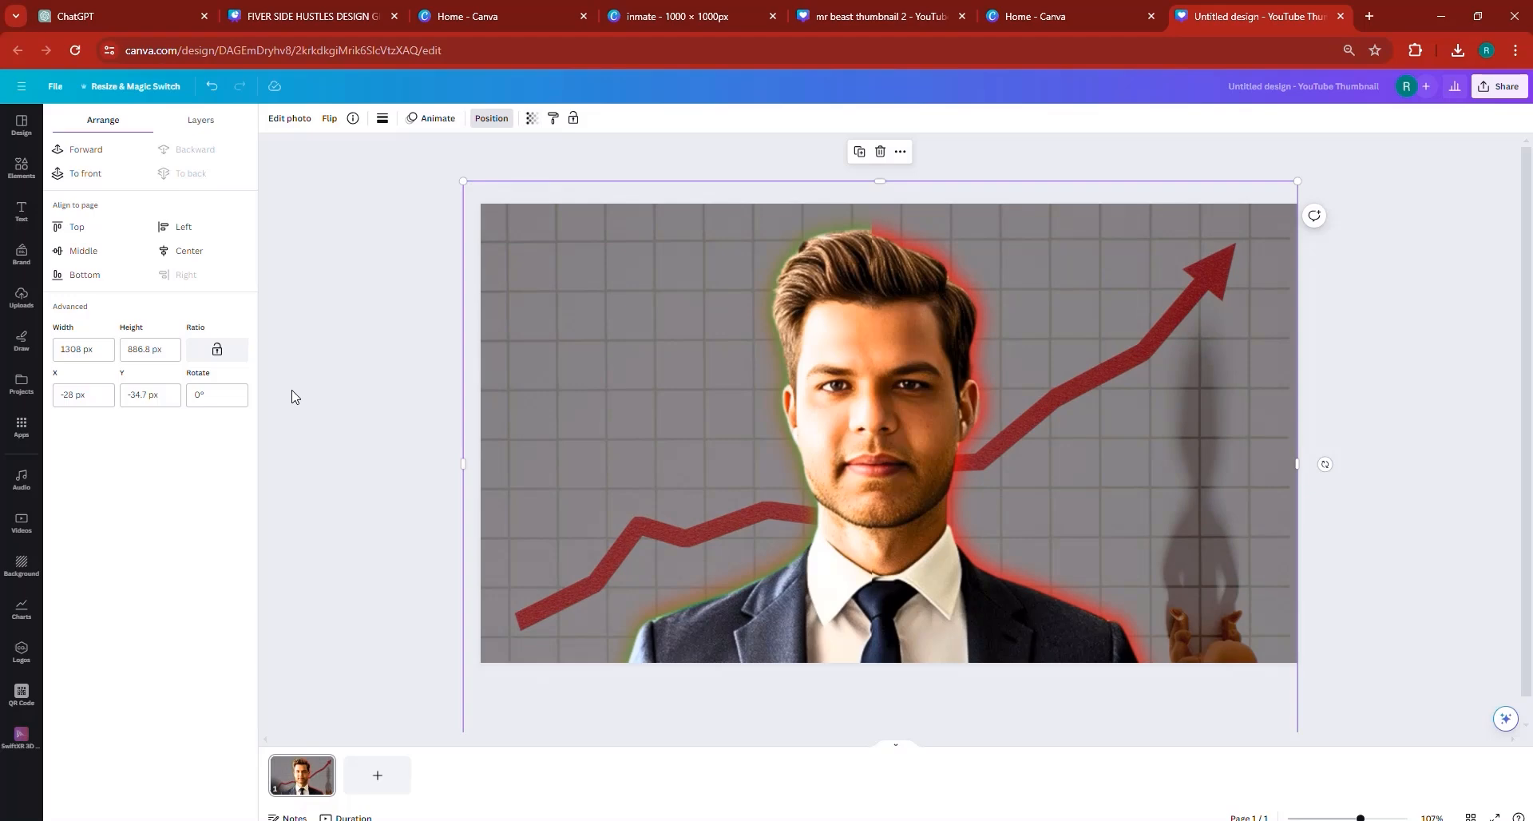
click(343, 383)
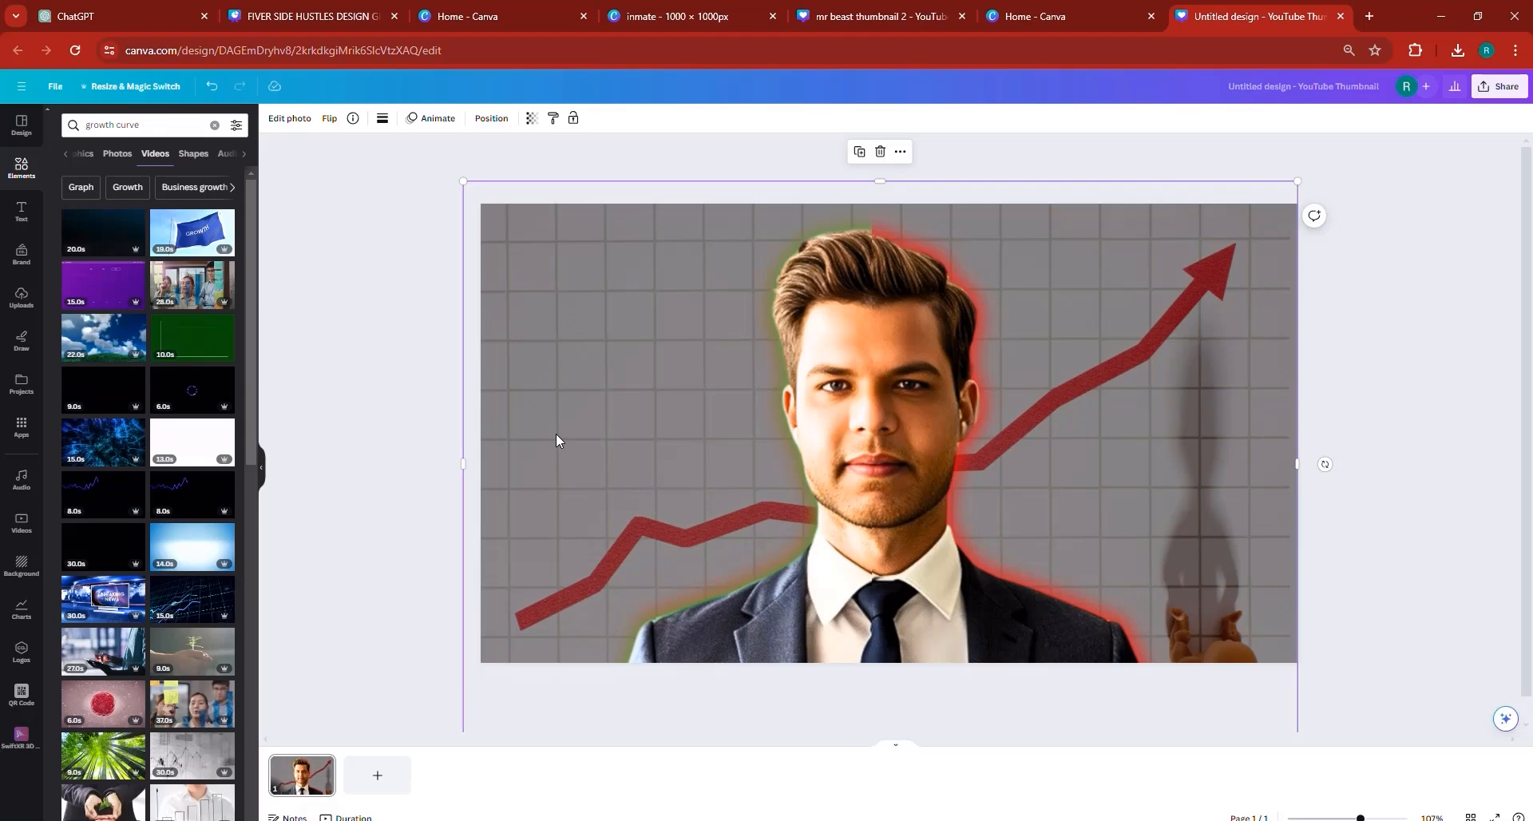
drag(677, 379, 697, 352)
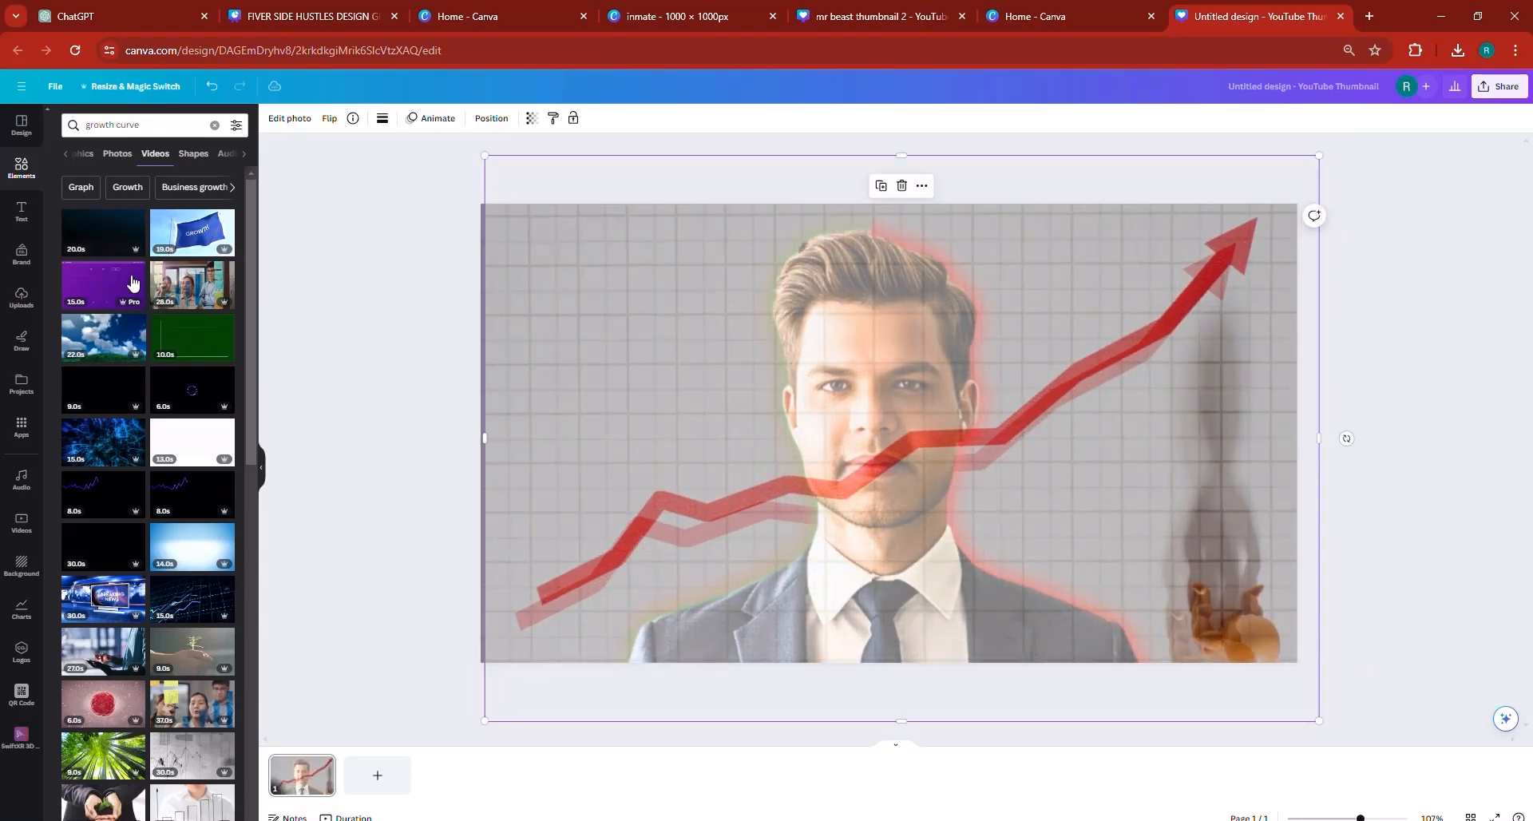
click(286, 119)
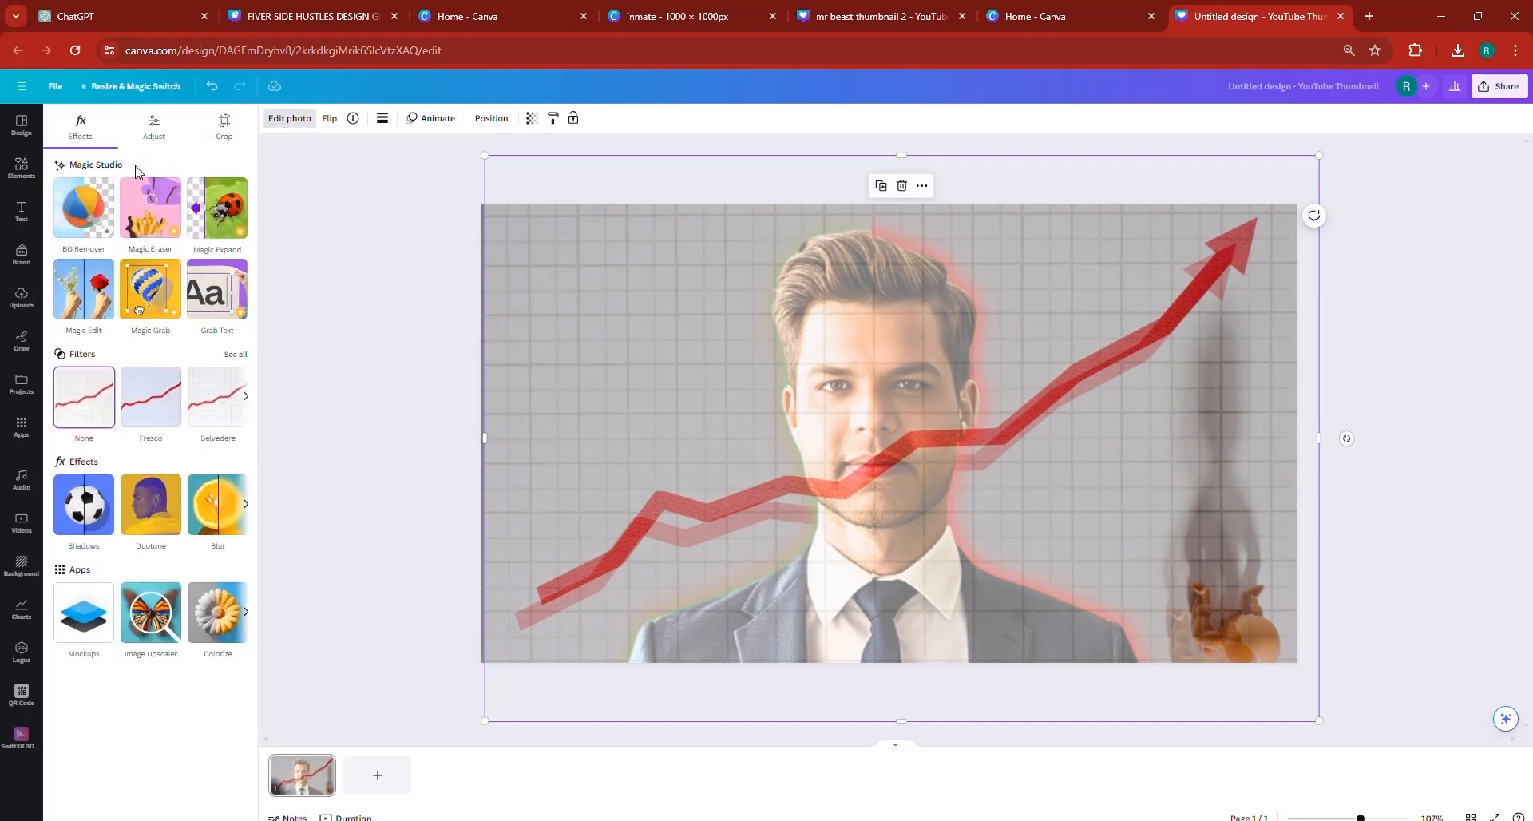
click(154, 129)
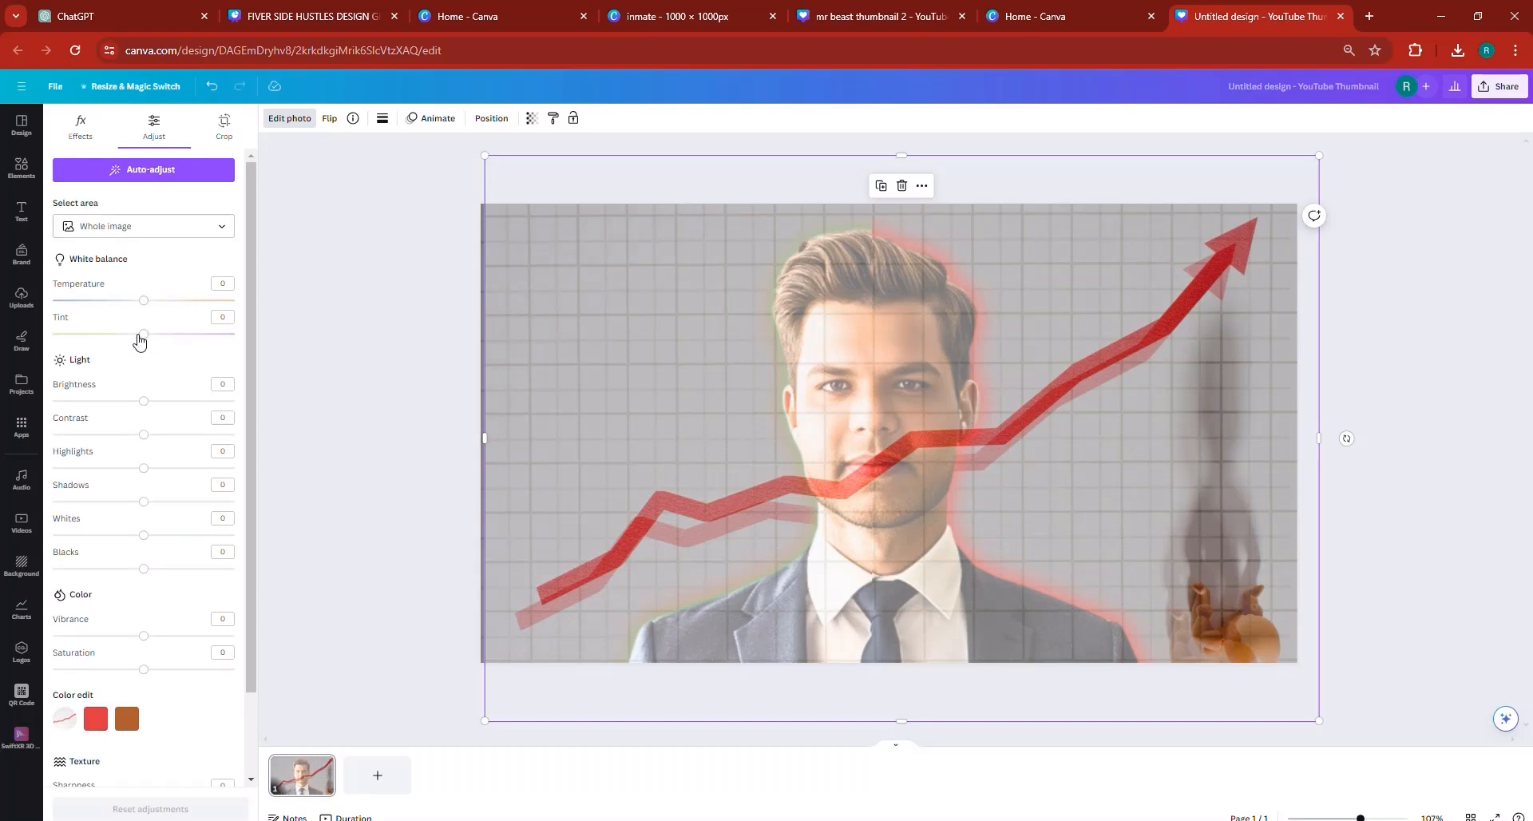
drag(144, 334, 200, 334)
drag(349, 330, 126, 334)
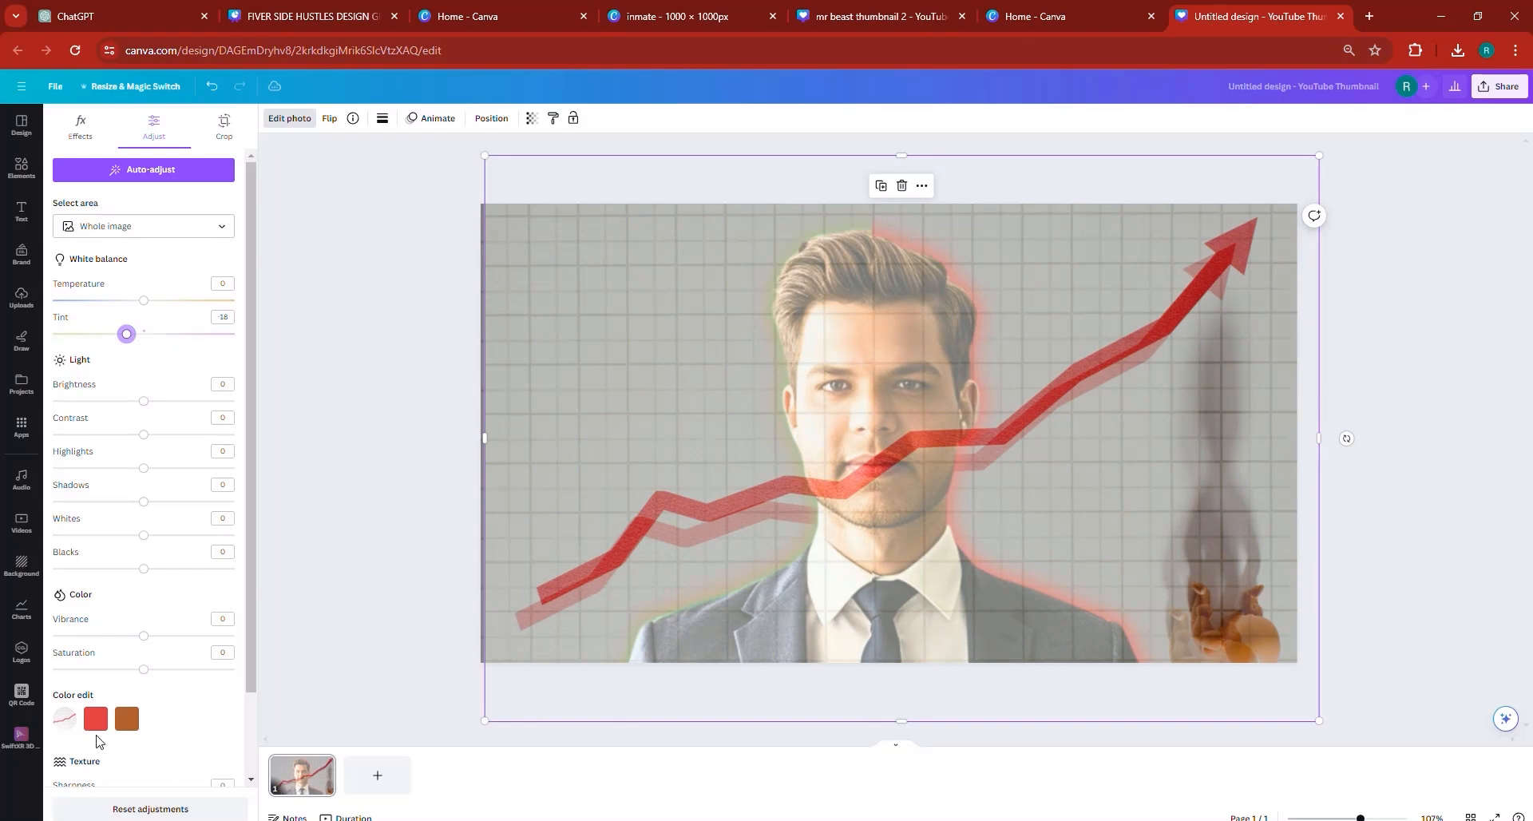
- Recolour the copy's red tones to teal by setting their hue to 89 and saturation to 51
click(96, 721)
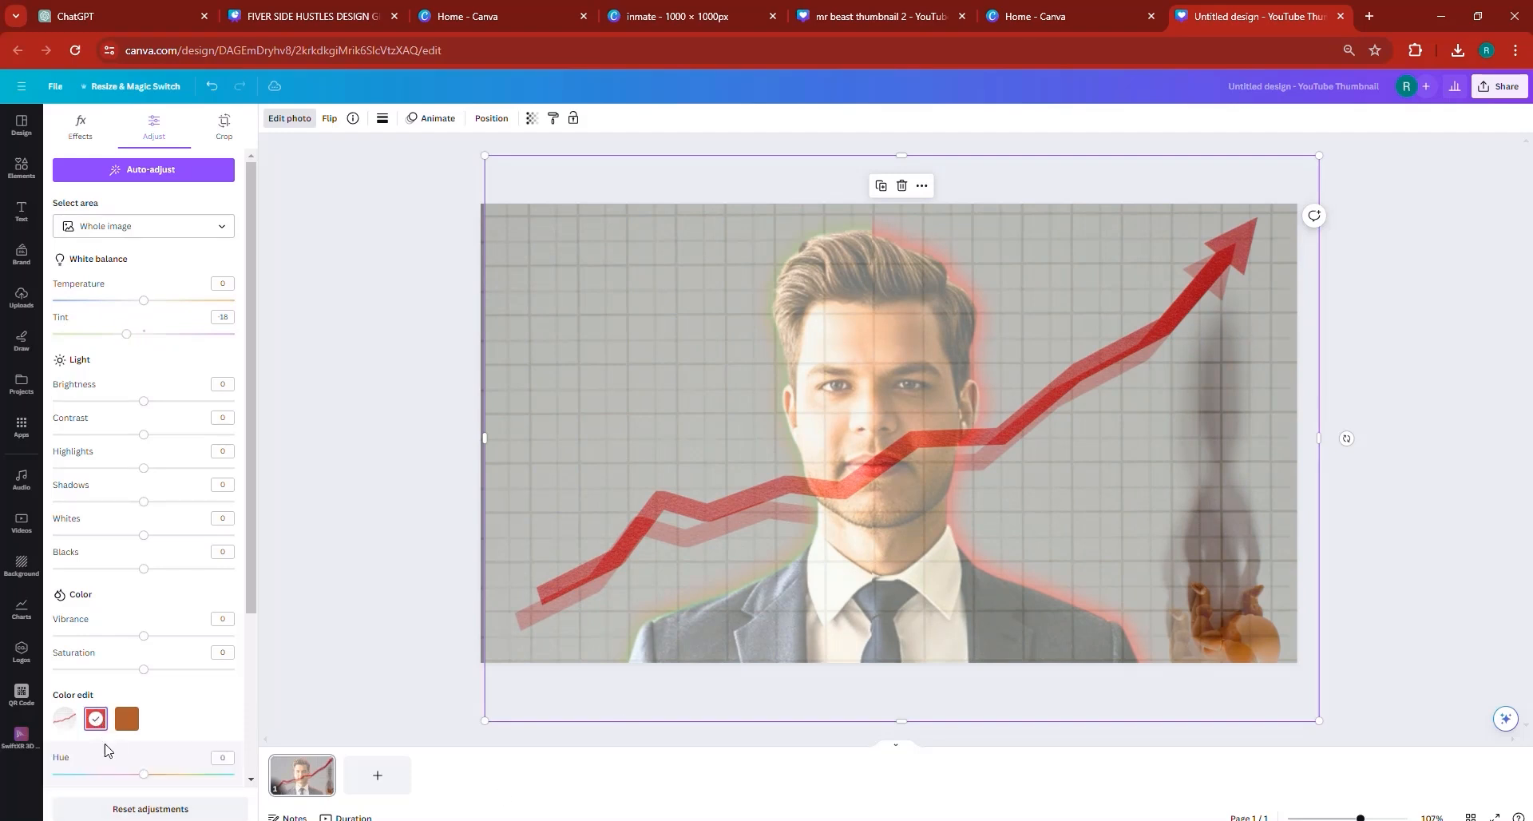
scroll(183, 747, down, 2)
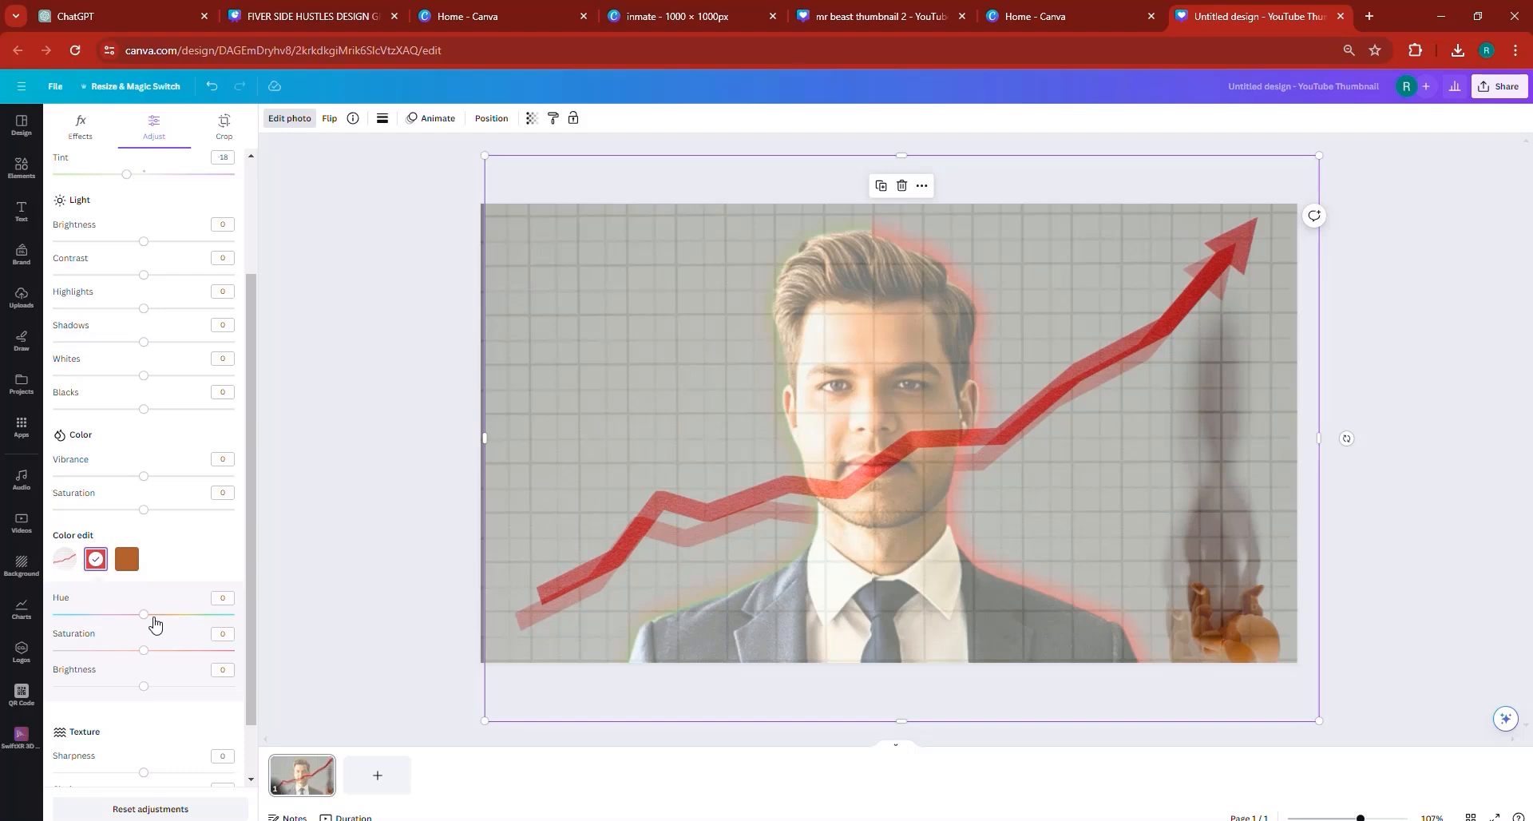
drag(152, 615, 226, 617)
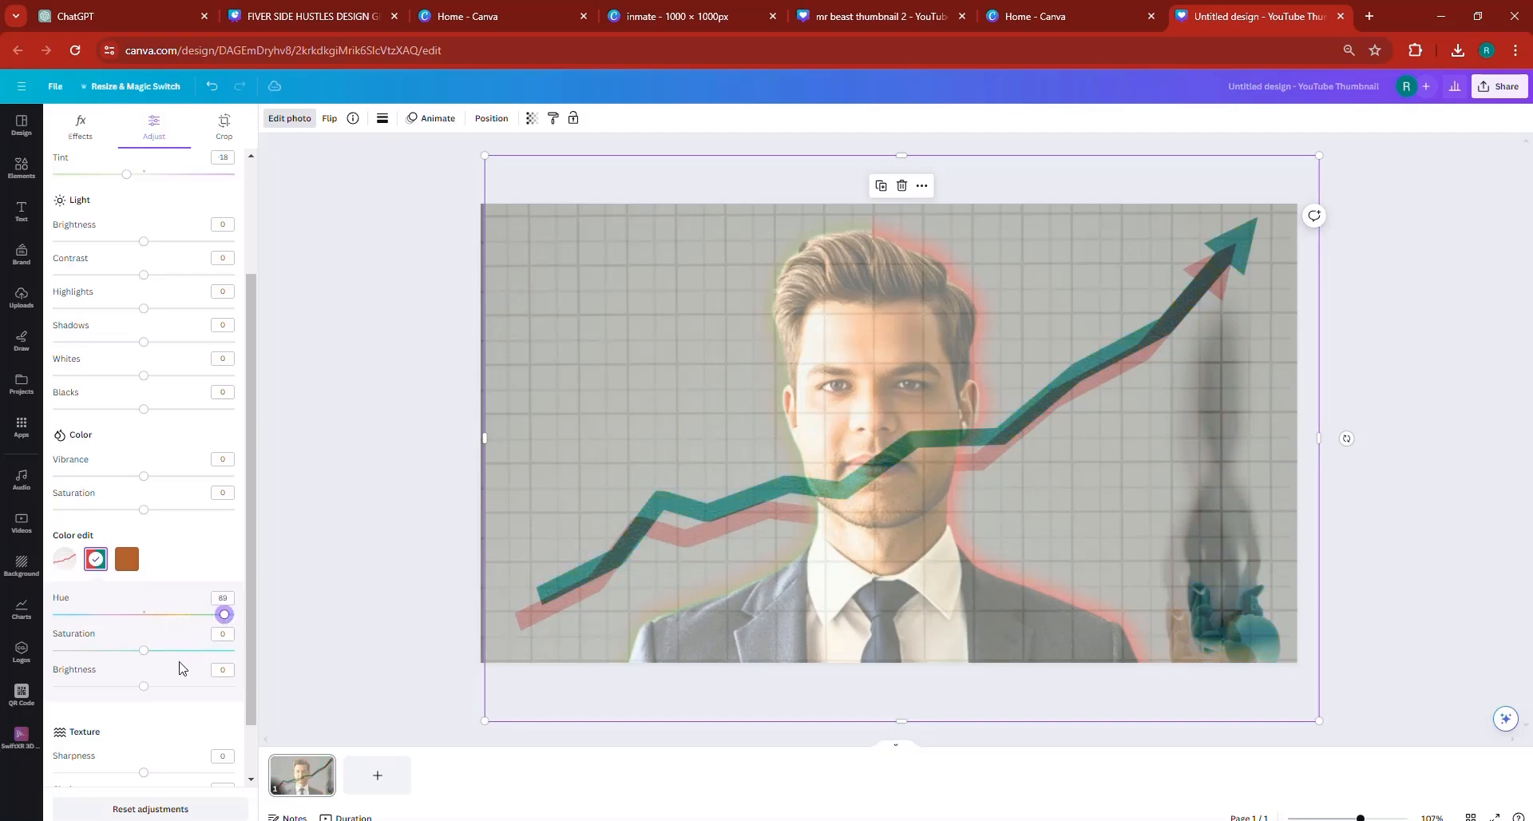
drag(157, 651, 191, 655)
- Align the teal chart copy exactly over the original chart photo and send it backward to the bottom of the layer stack
drag(789, 505, 737, 491)
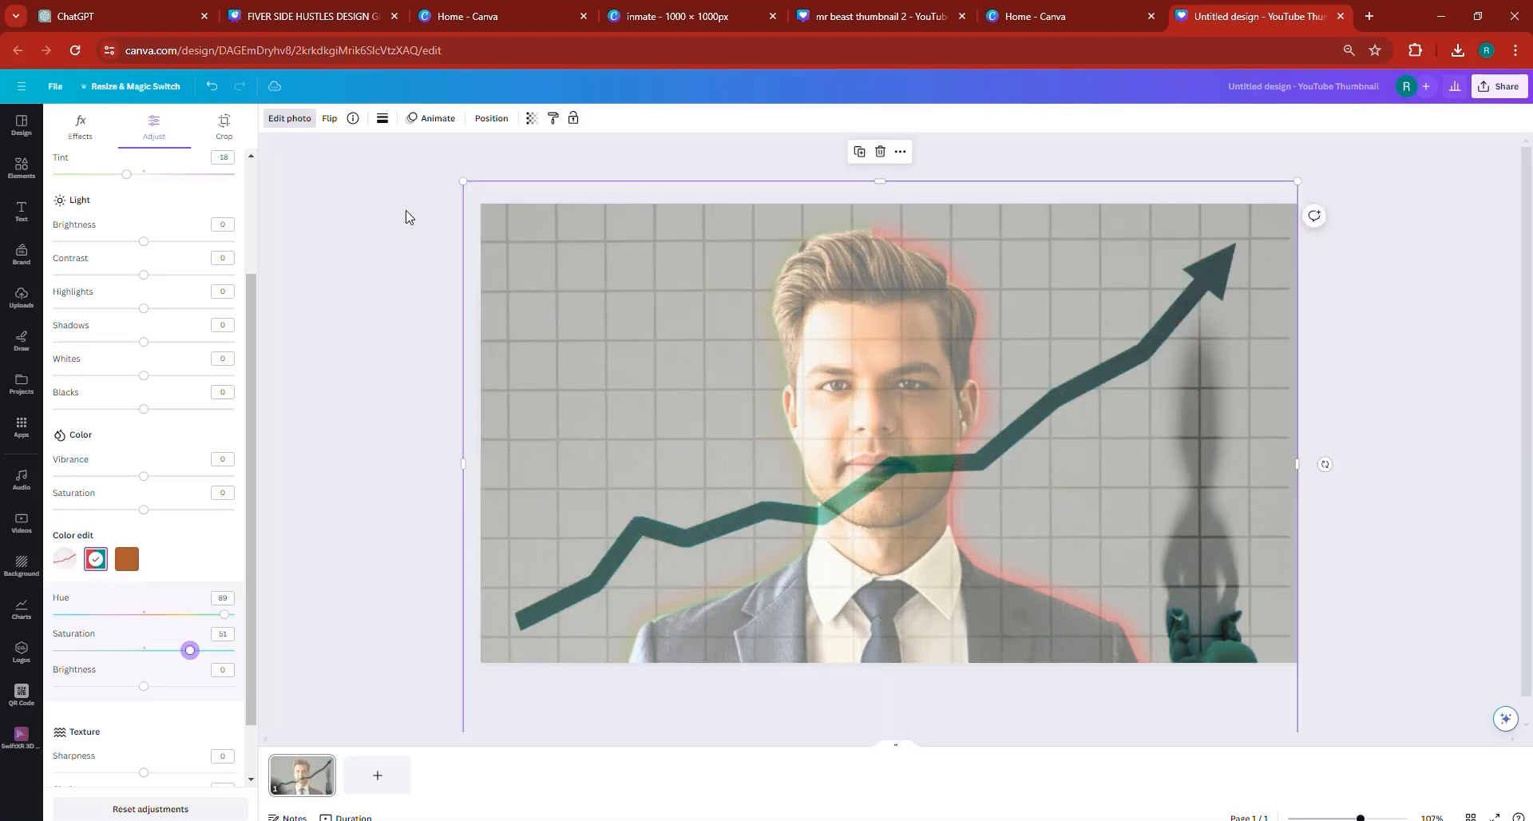
click(491, 118)
click(196, 159)
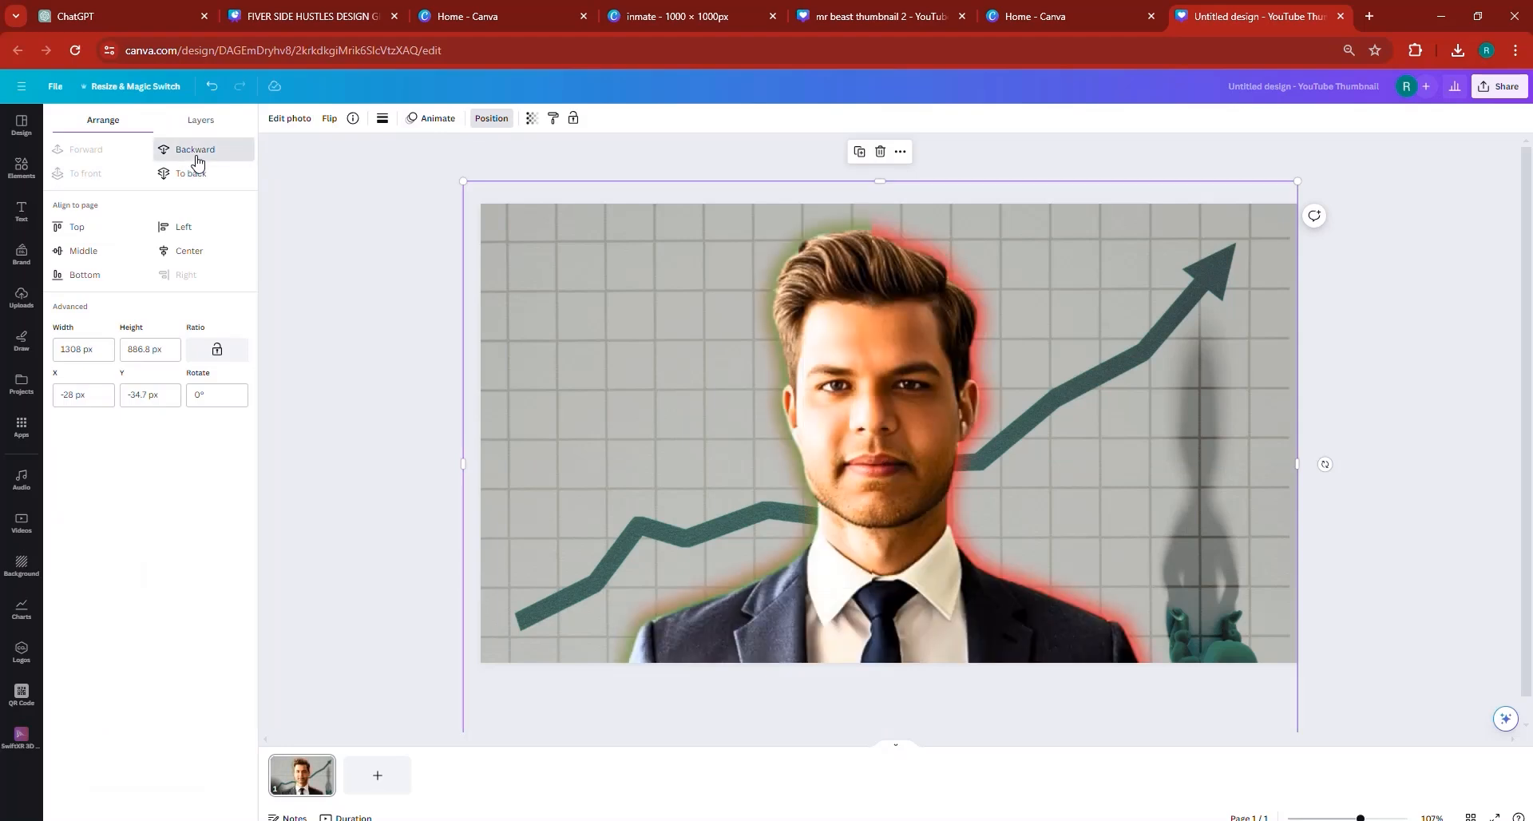
click(196, 158)
click(196, 158)
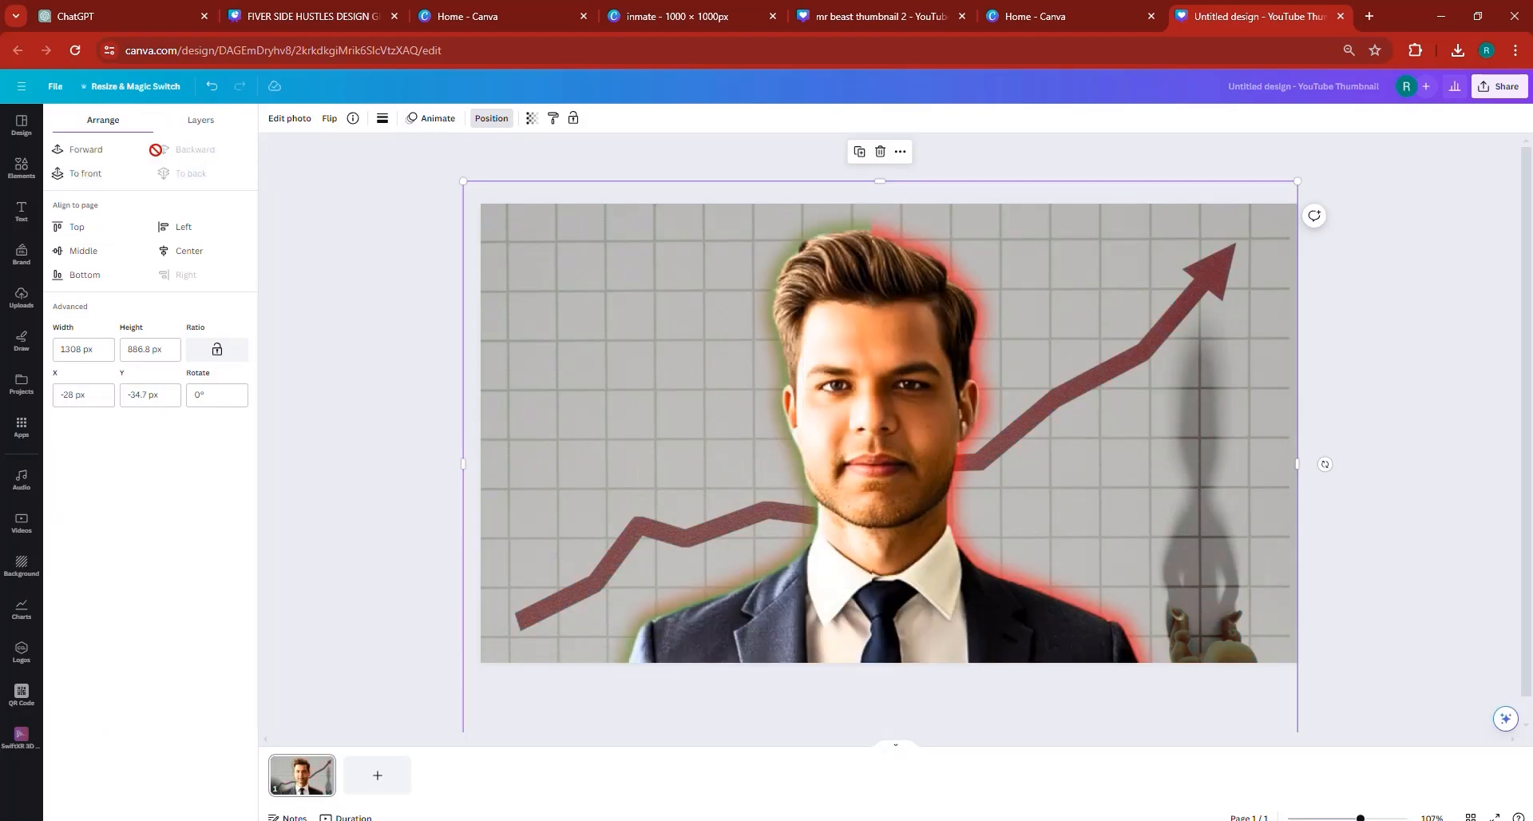
- Crop the red chart photo from its left edge to the middle of the portrait, exposing the teal copy beneath
click(352, 440)
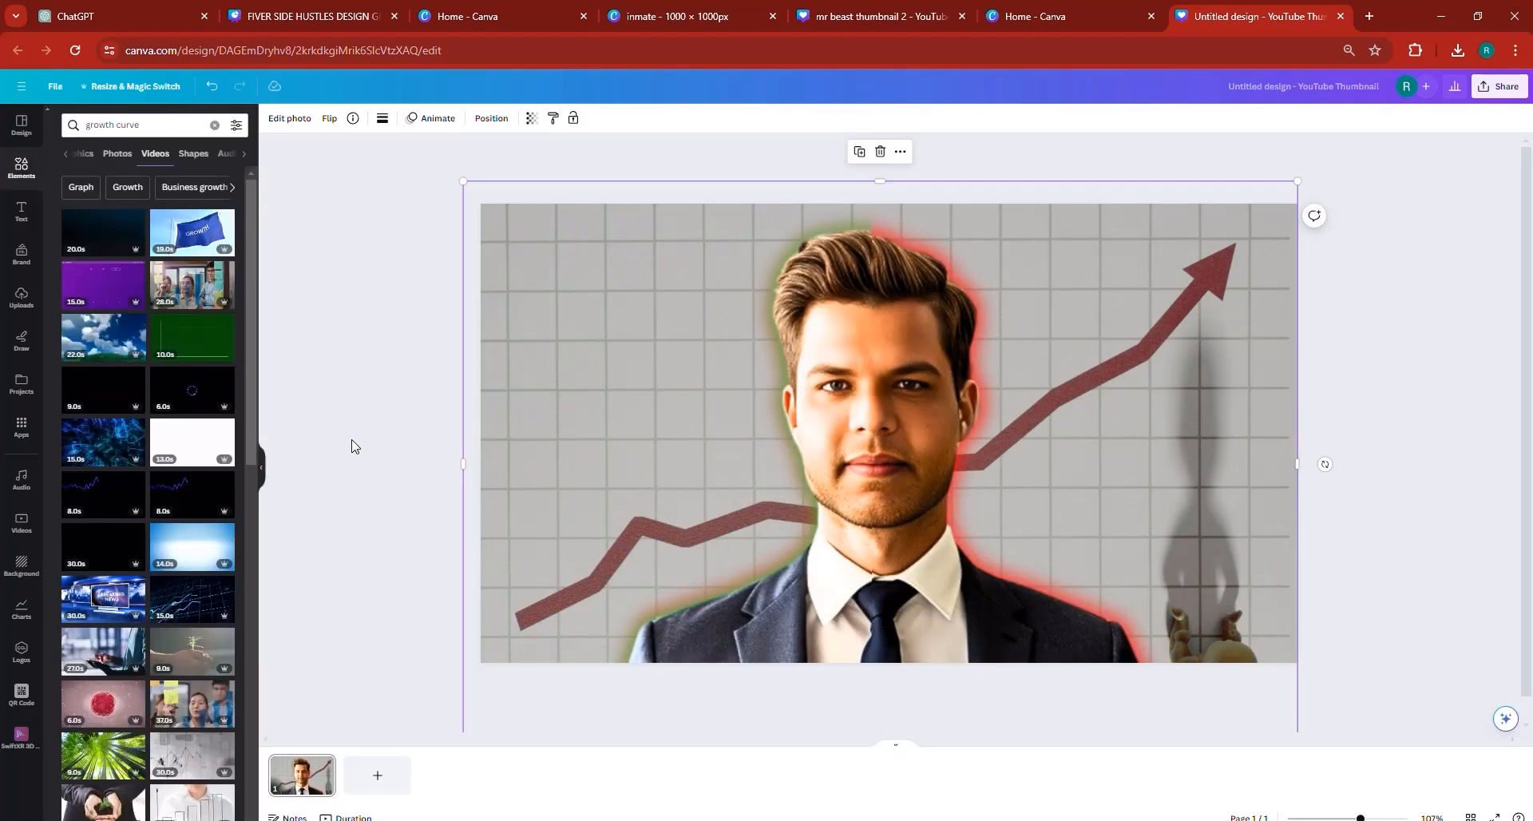
click(660, 447)
click(574, 432)
drag(537, 376, 893, 414)
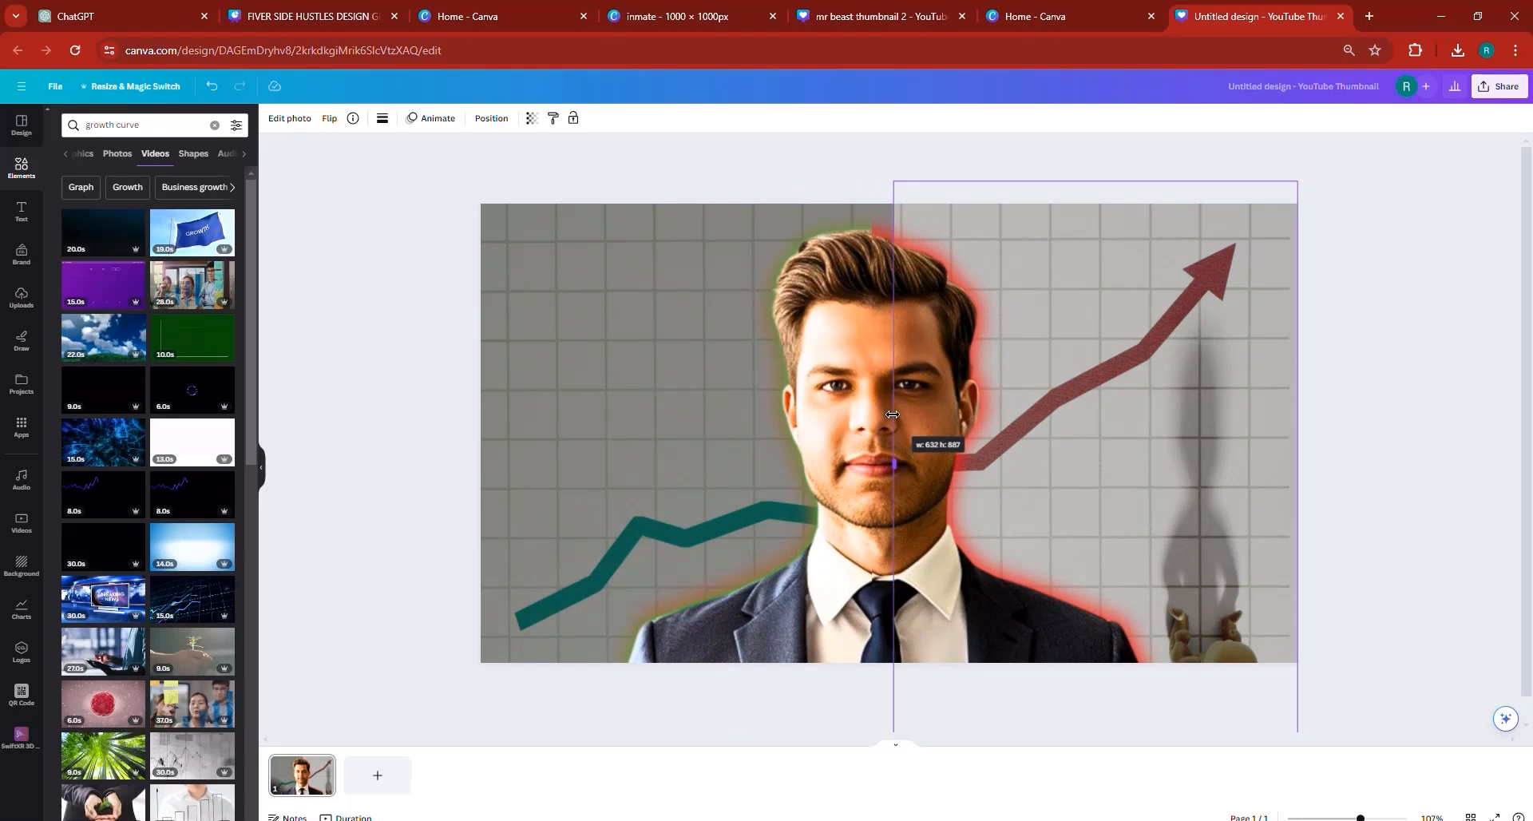
drag(891, 415, 870, 405)
click(1389, 468)
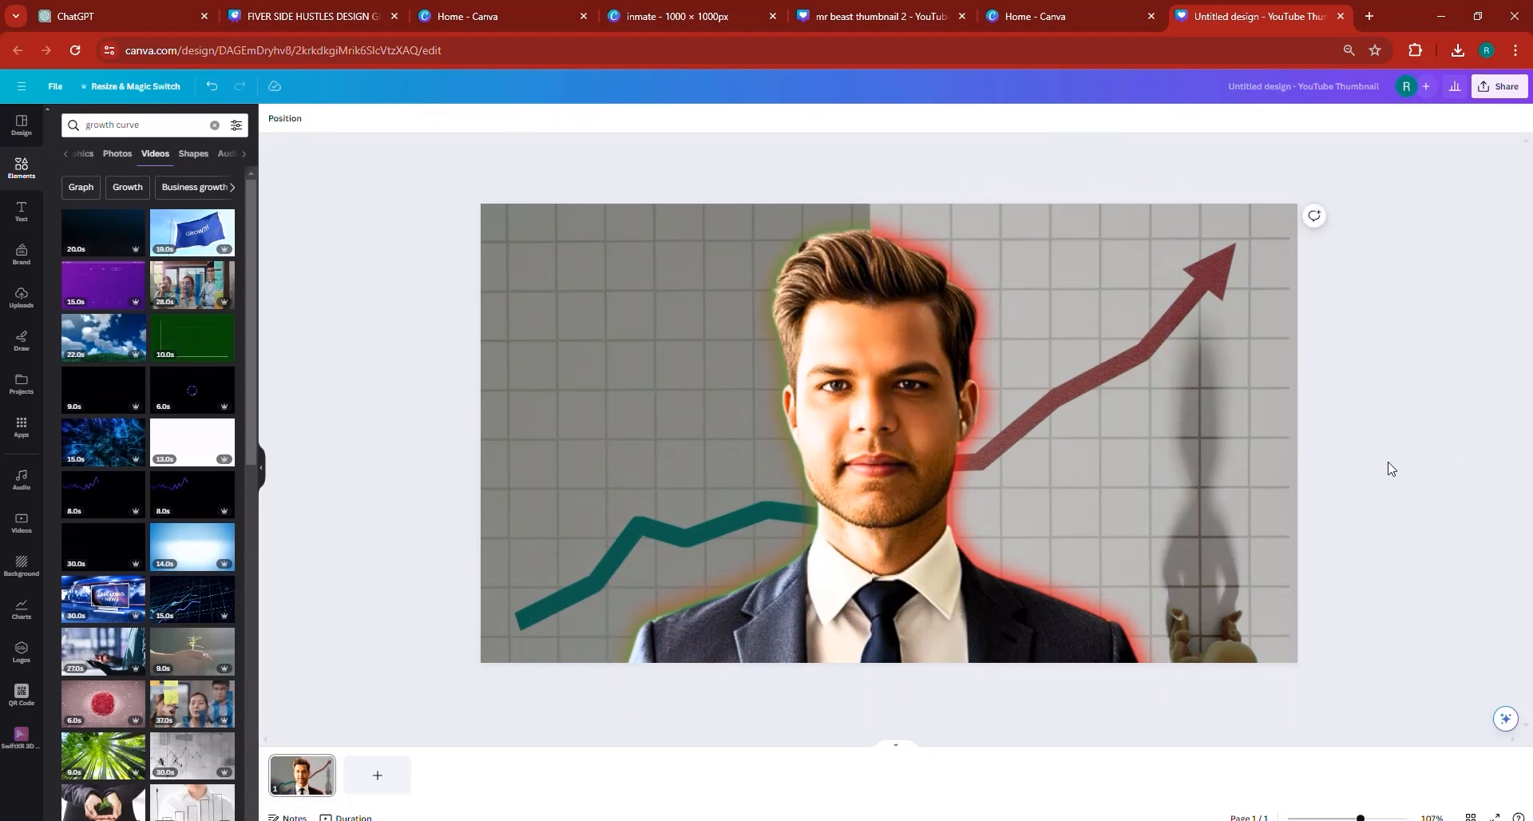
- Apply the Belvedere filter to the red chart photo and set its transparency to 75
click(1209, 340)
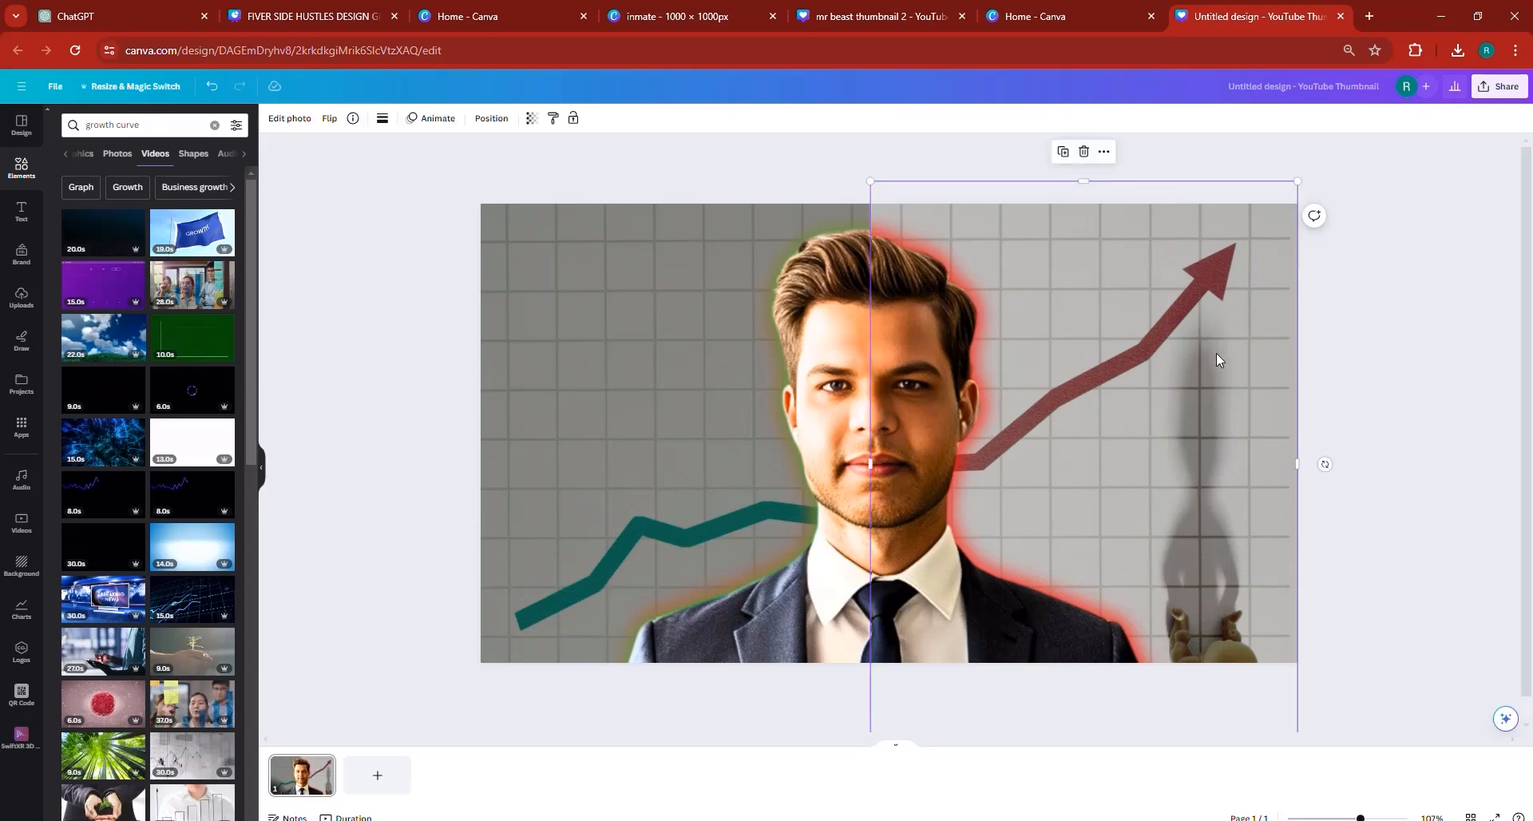
click(289, 120)
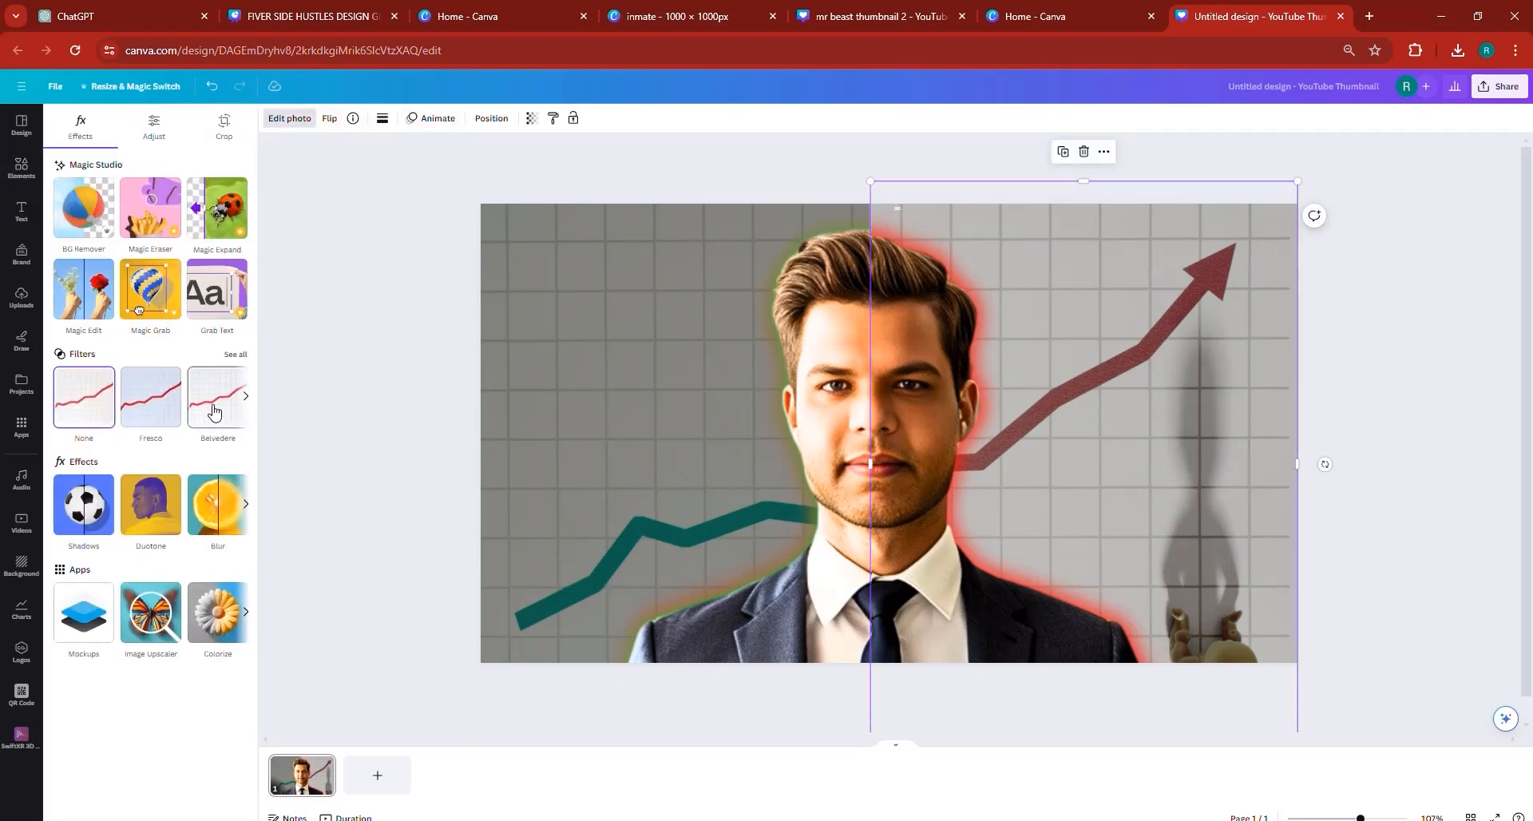
click(214, 411)
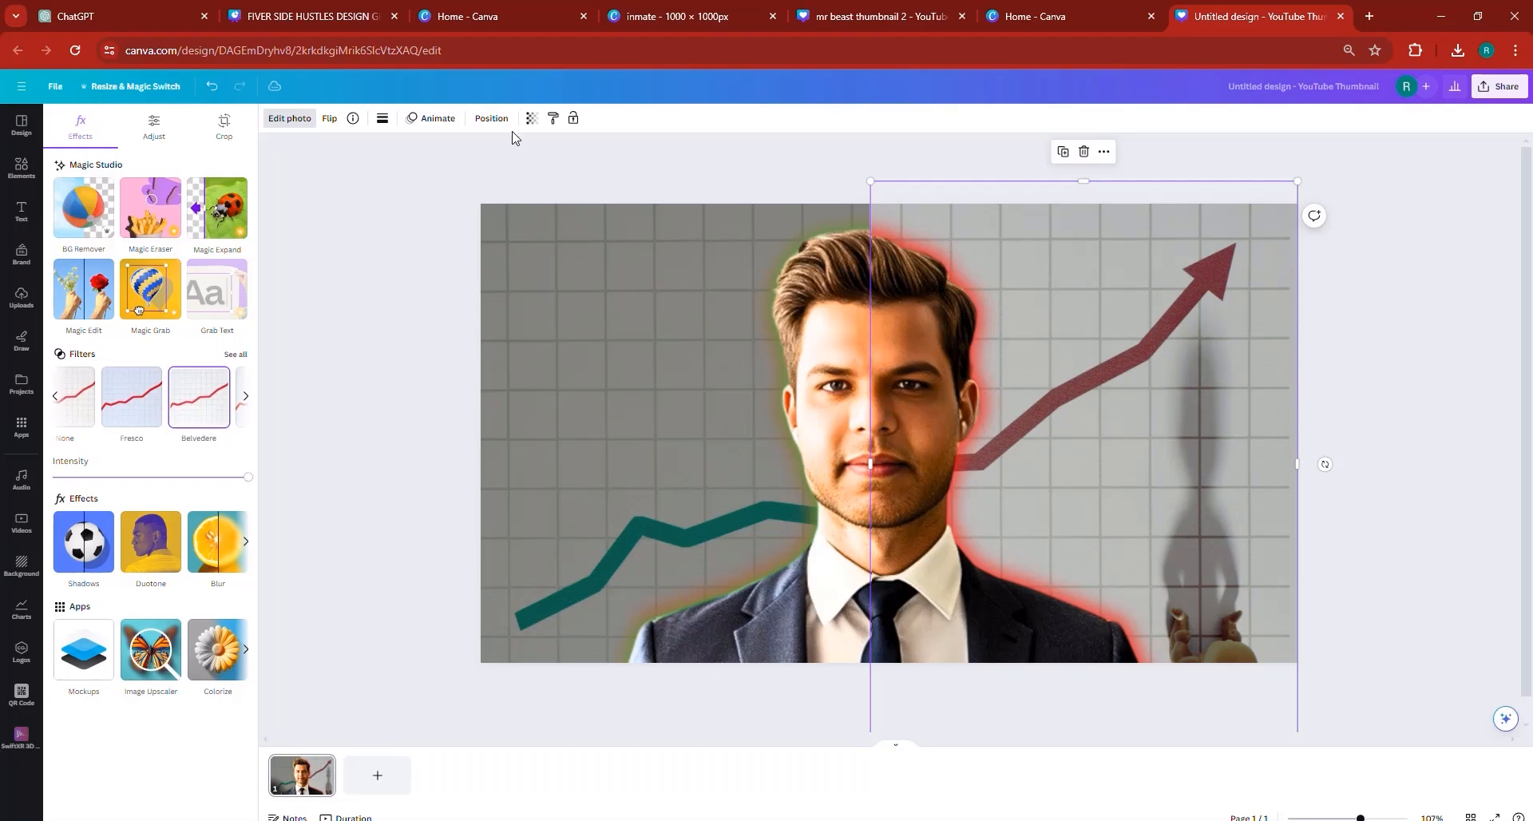
click(531, 119)
click(505, 166)
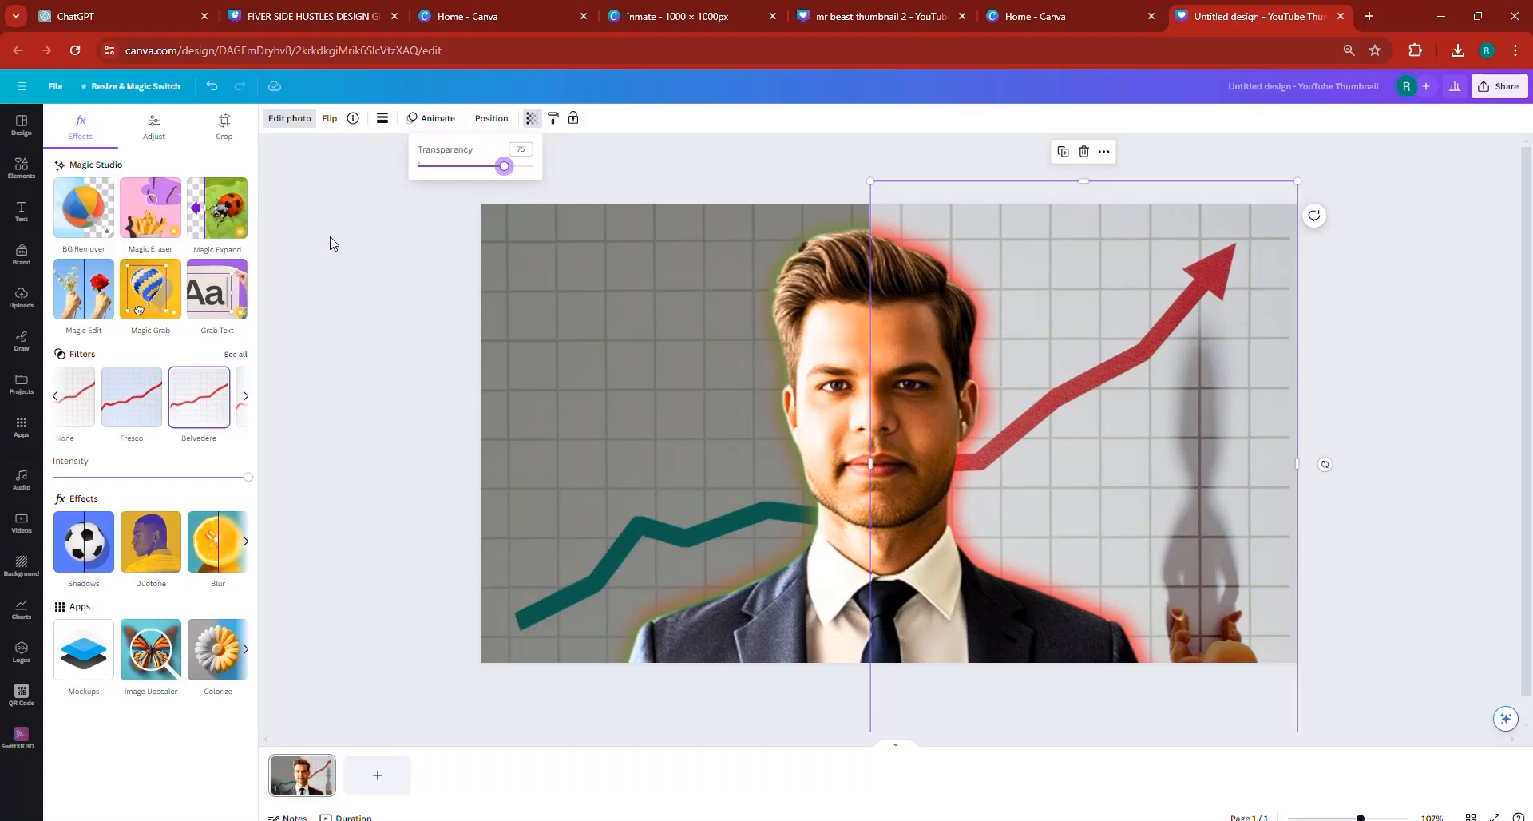
- Restore the red chart photo to full width and crop its right edge to the middle of the portrait
click(591, 479)
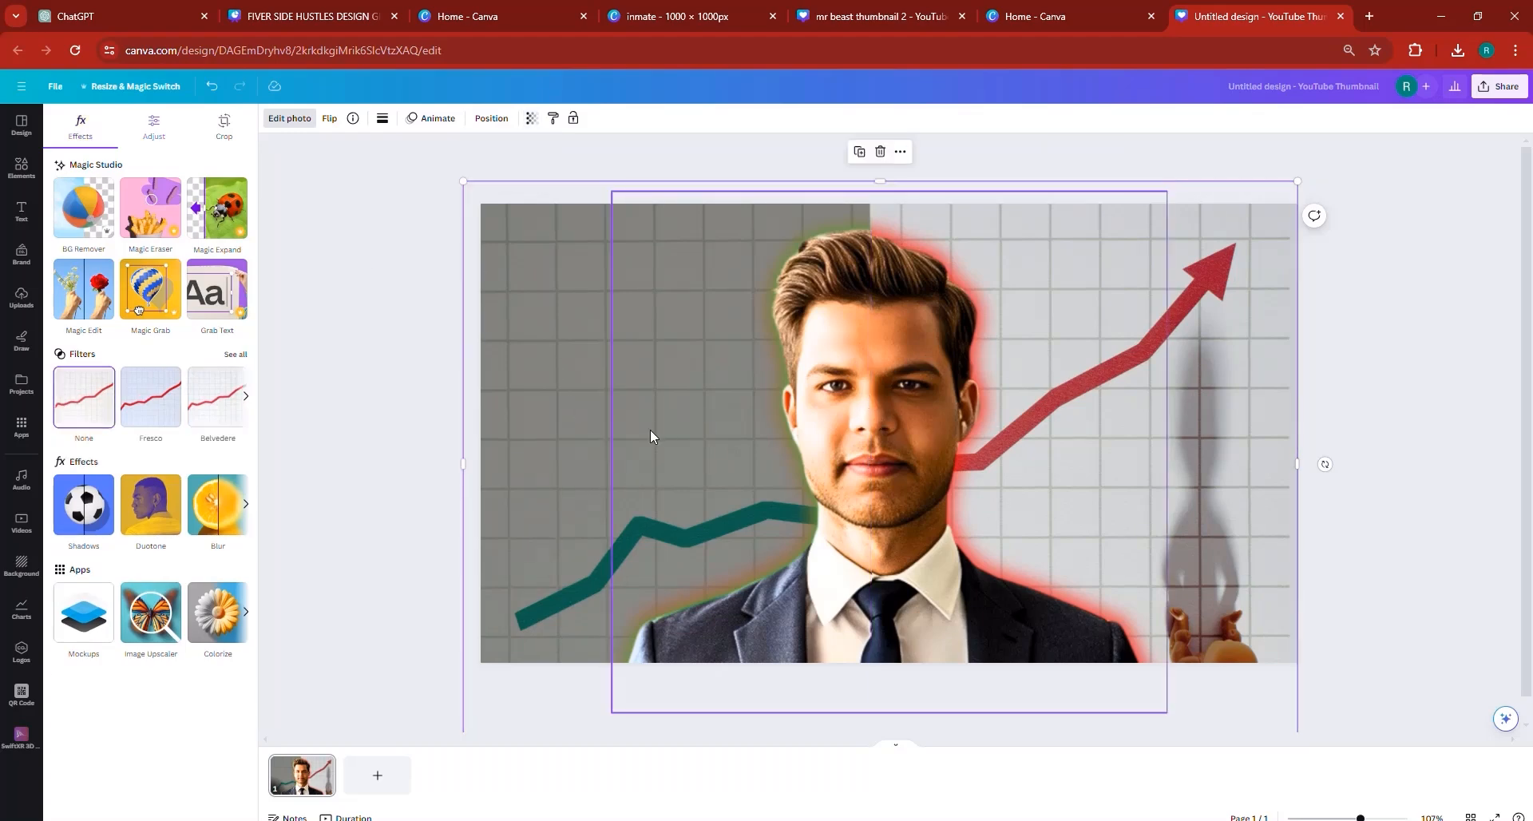
click(1244, 364)
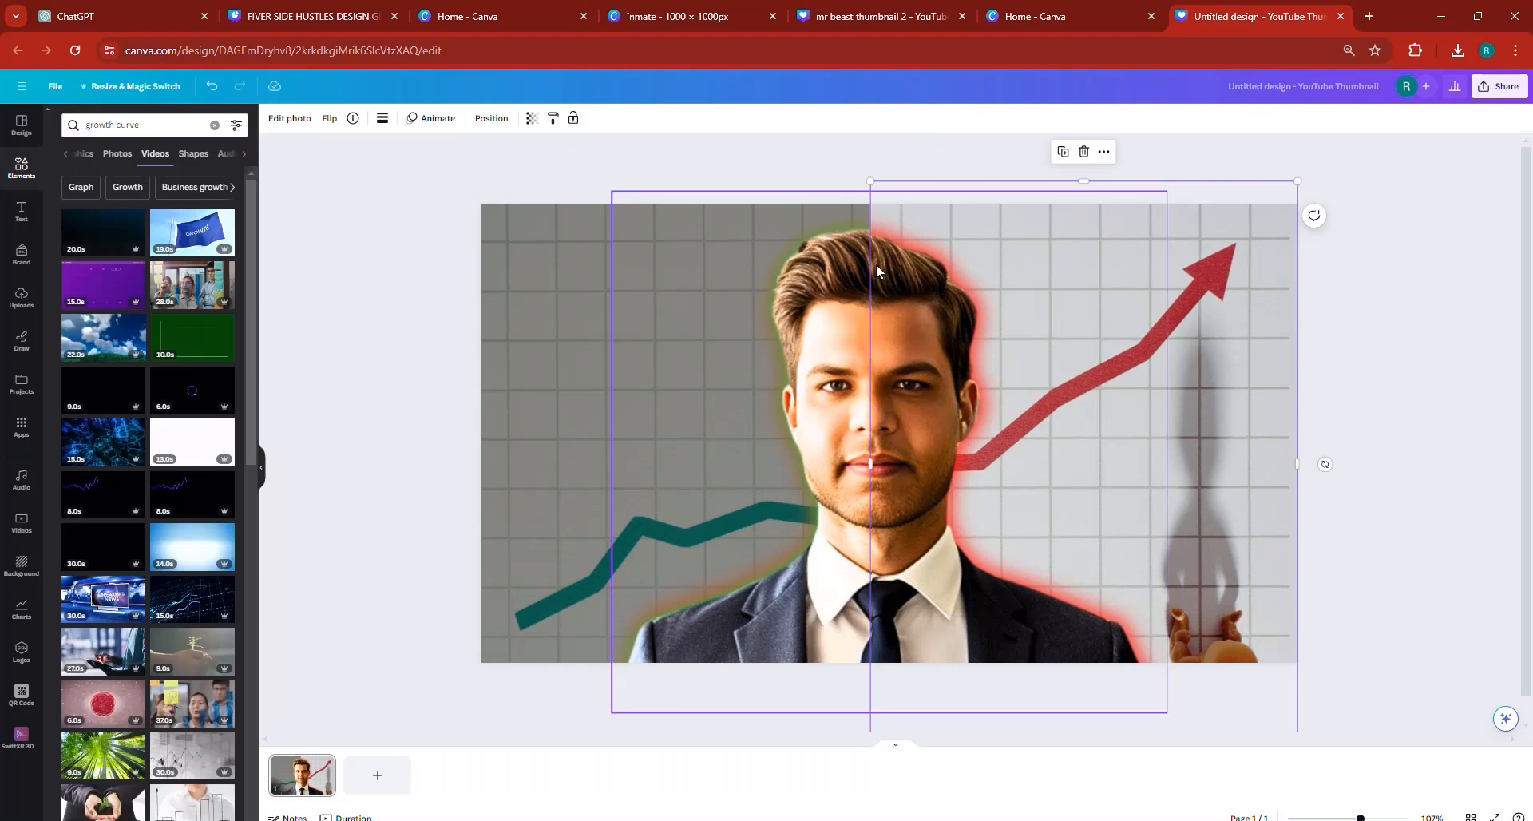
drag(864, 264, 463, 316)
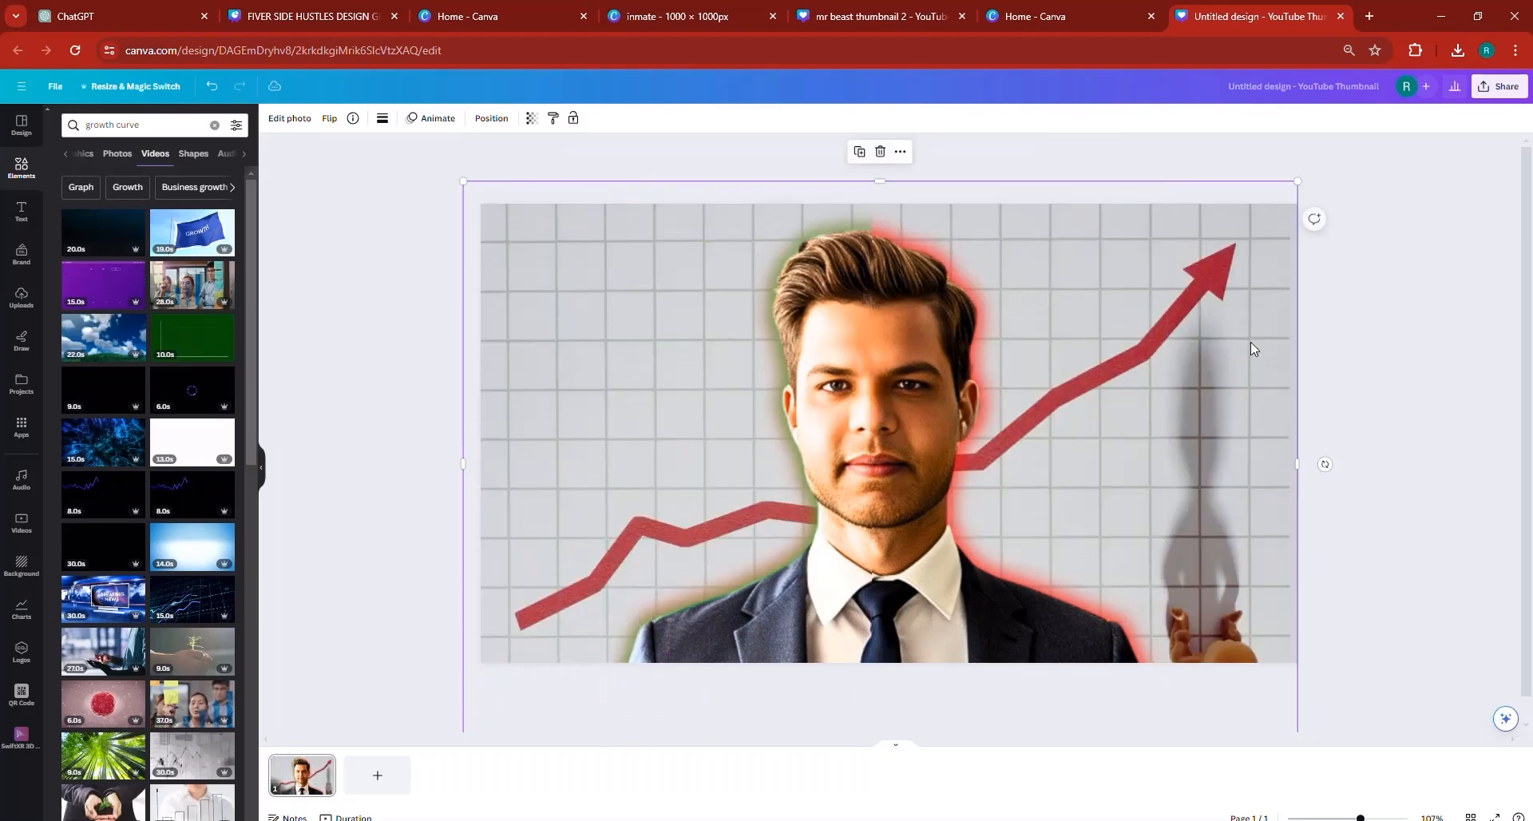
drag(1230, 328, 871, 355)
- Apply the Belvedere filter to the teal chart photo and undo its accidental shift
click(1220, 356)
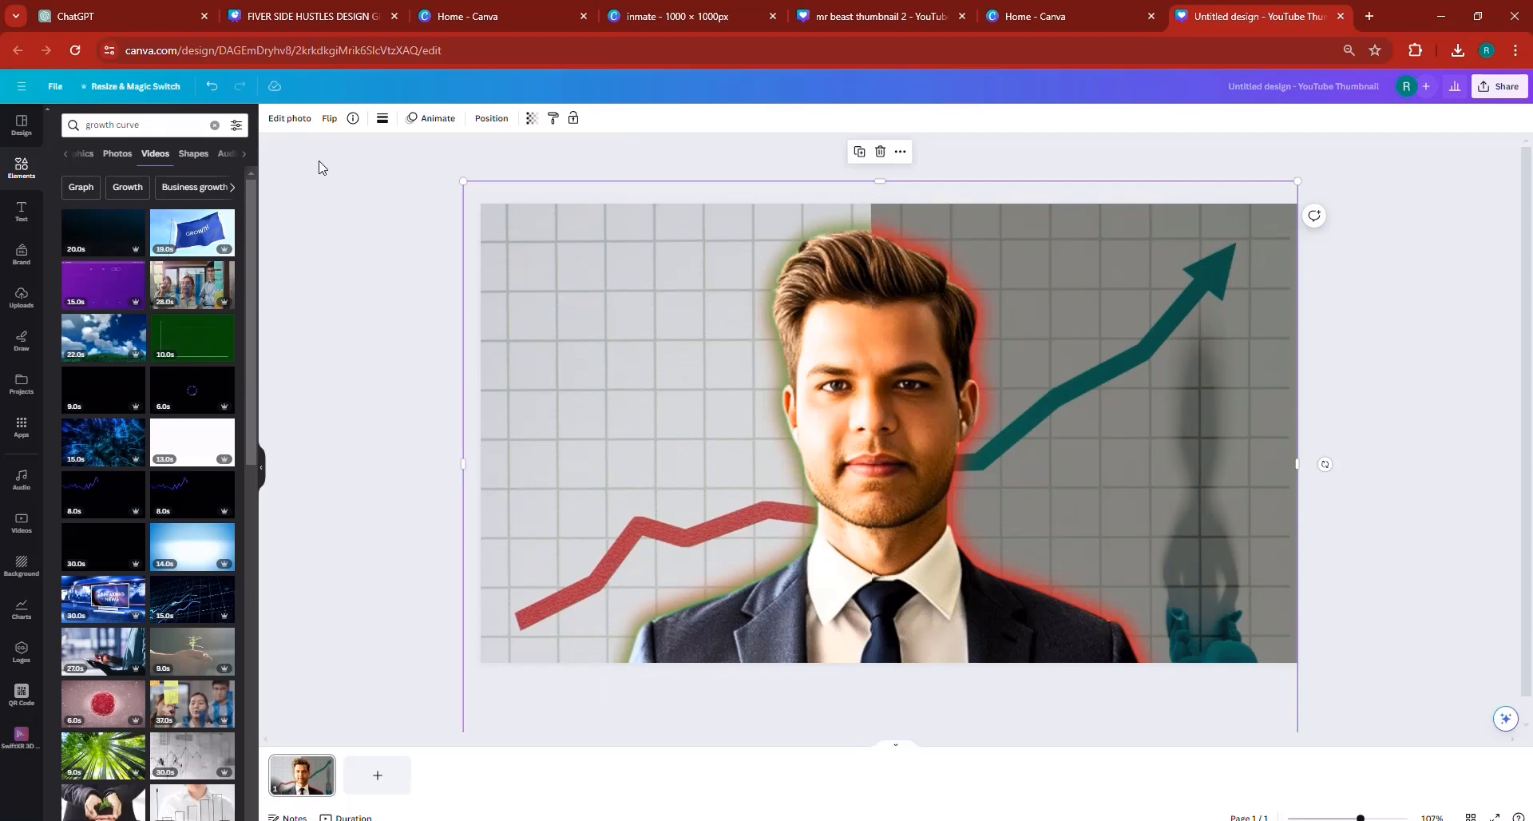
click(290, 118)
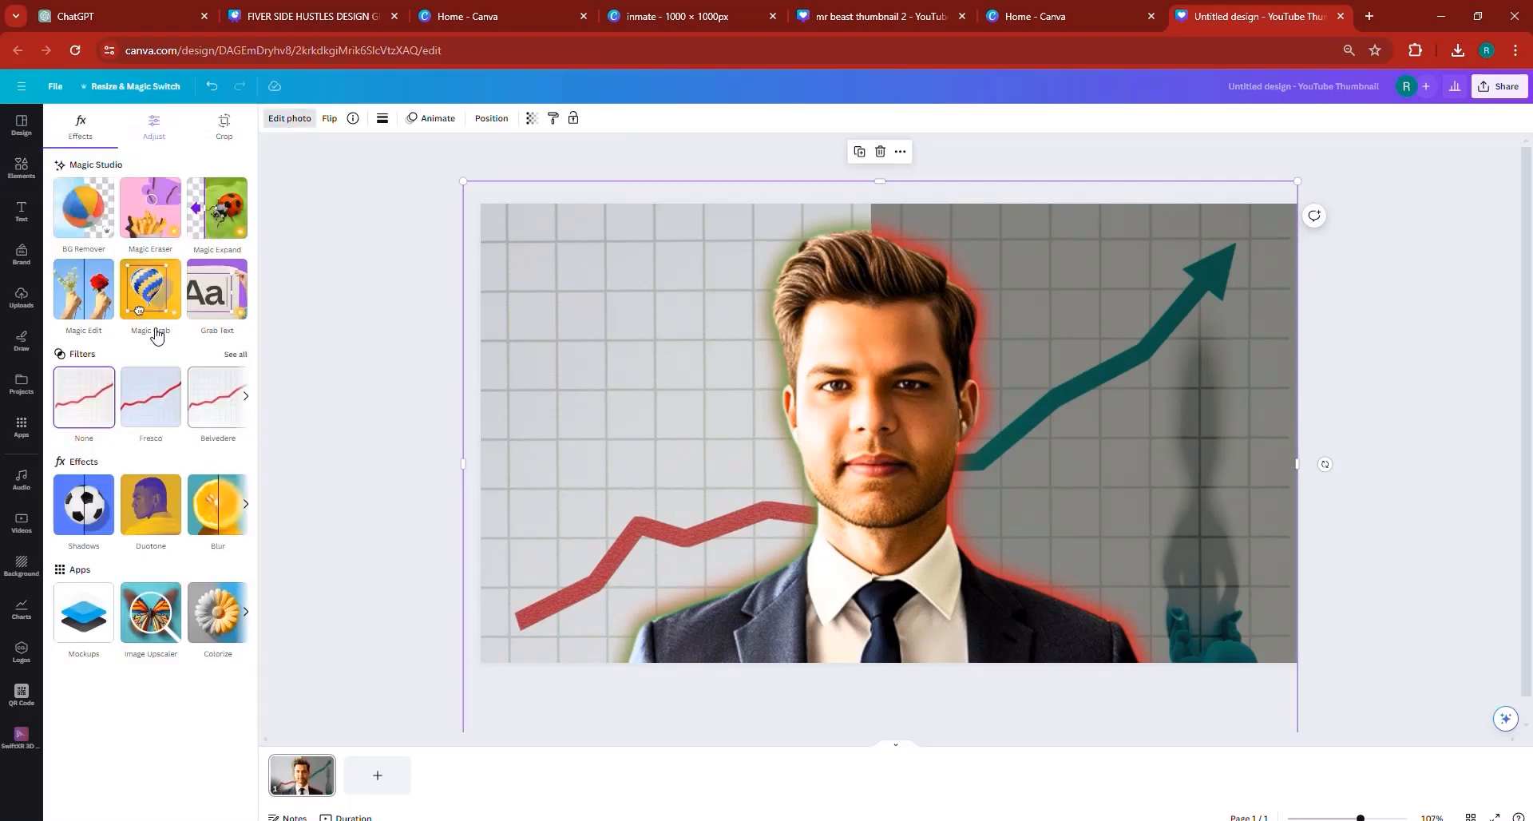
click(222, 408)
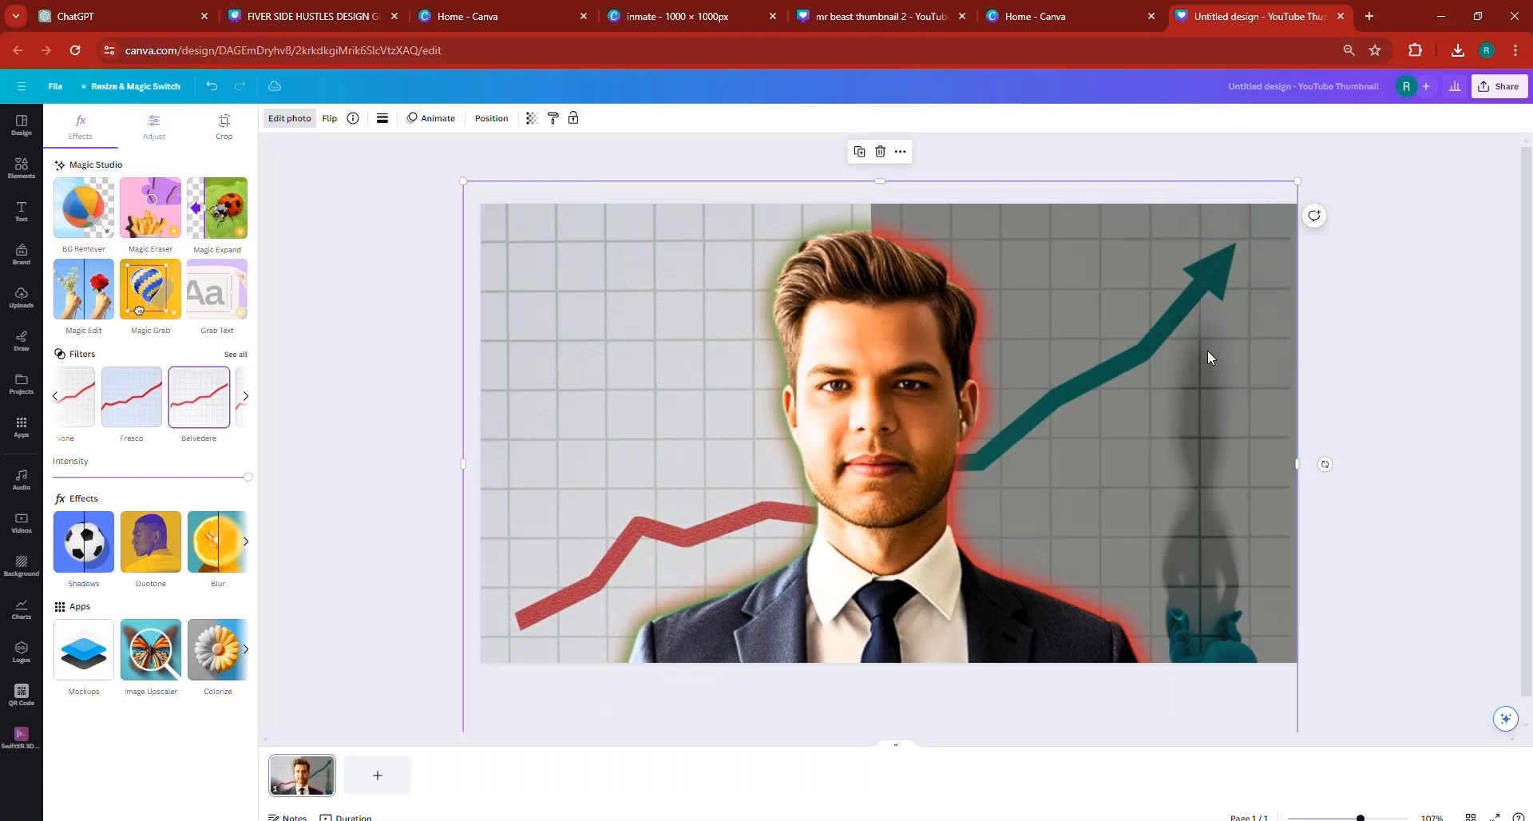
click(1403, 447)
click(1246, 367)
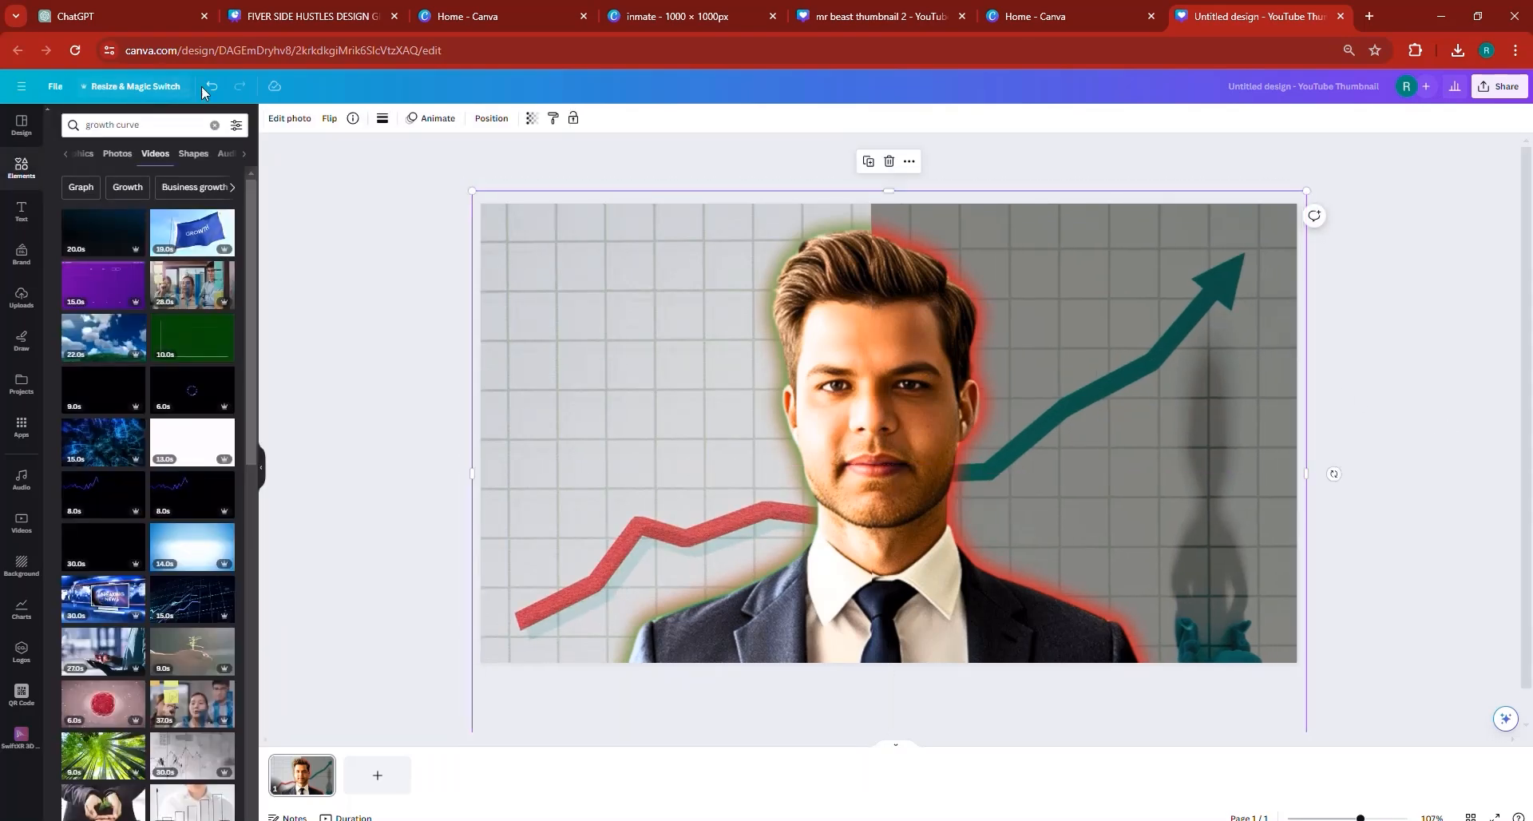
key(ctrl+z)
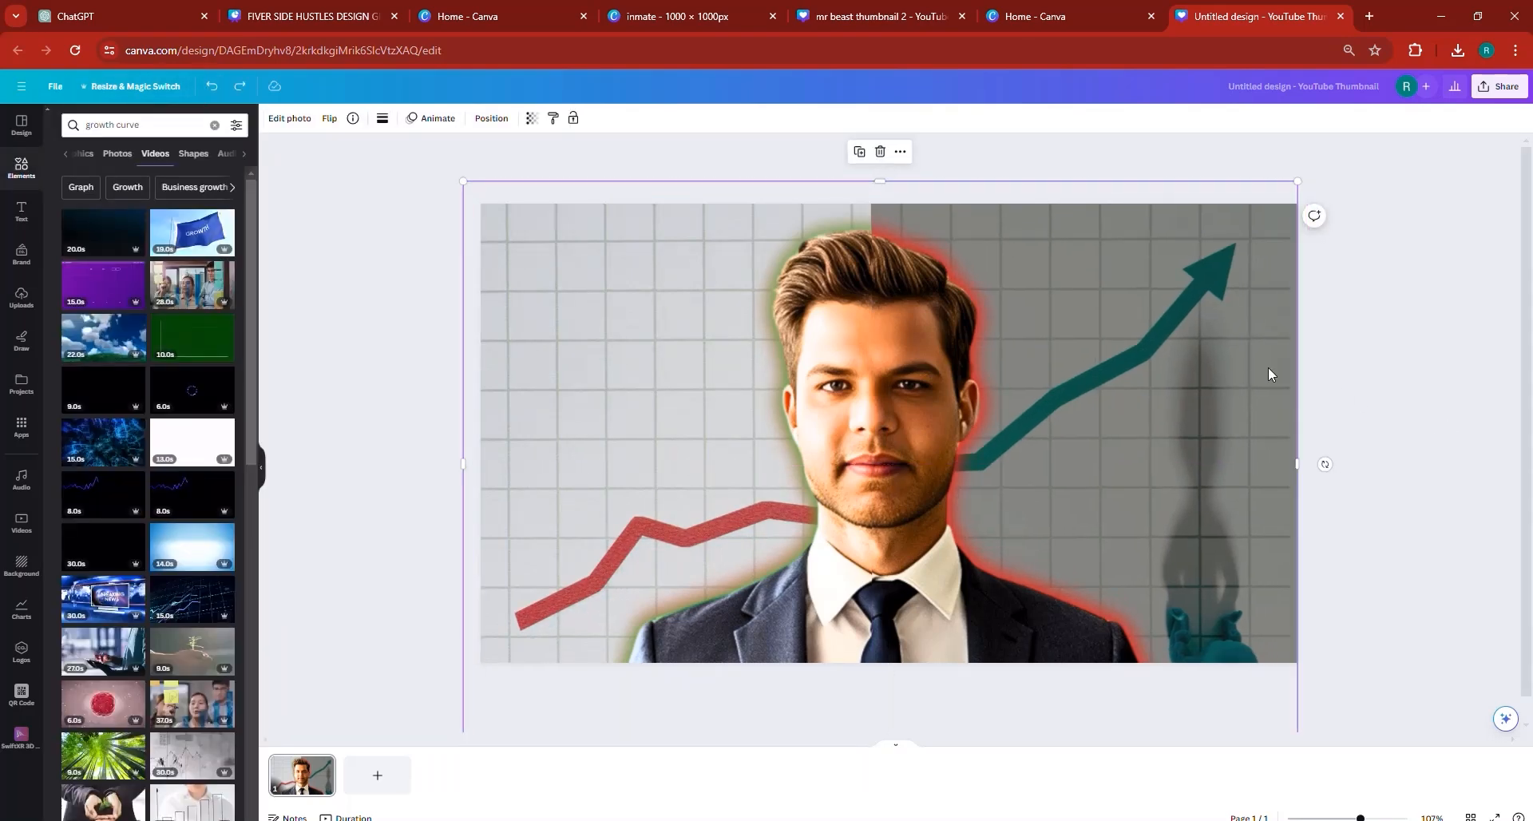
- Set the teal chart photo's transparency to 96 and deselect it
click(532, 118)
click(512, 165)
mouse_move(516, 174)
mouse_down()
mouse_move(506, 164)
mouse_move(548, 183)
mouse_move(529, 180)
mouse_up()
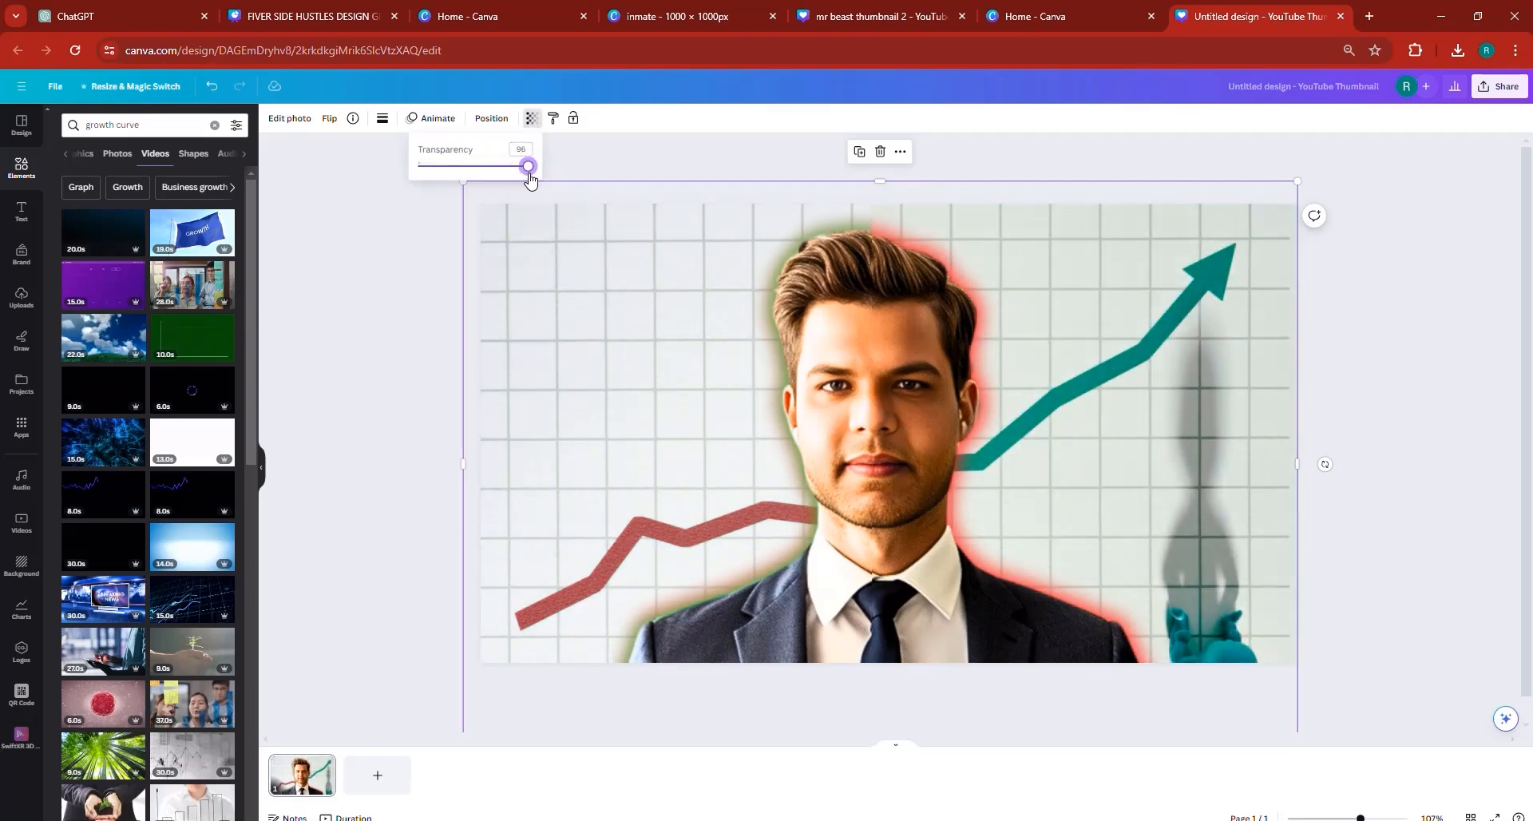
click(1418, 492)
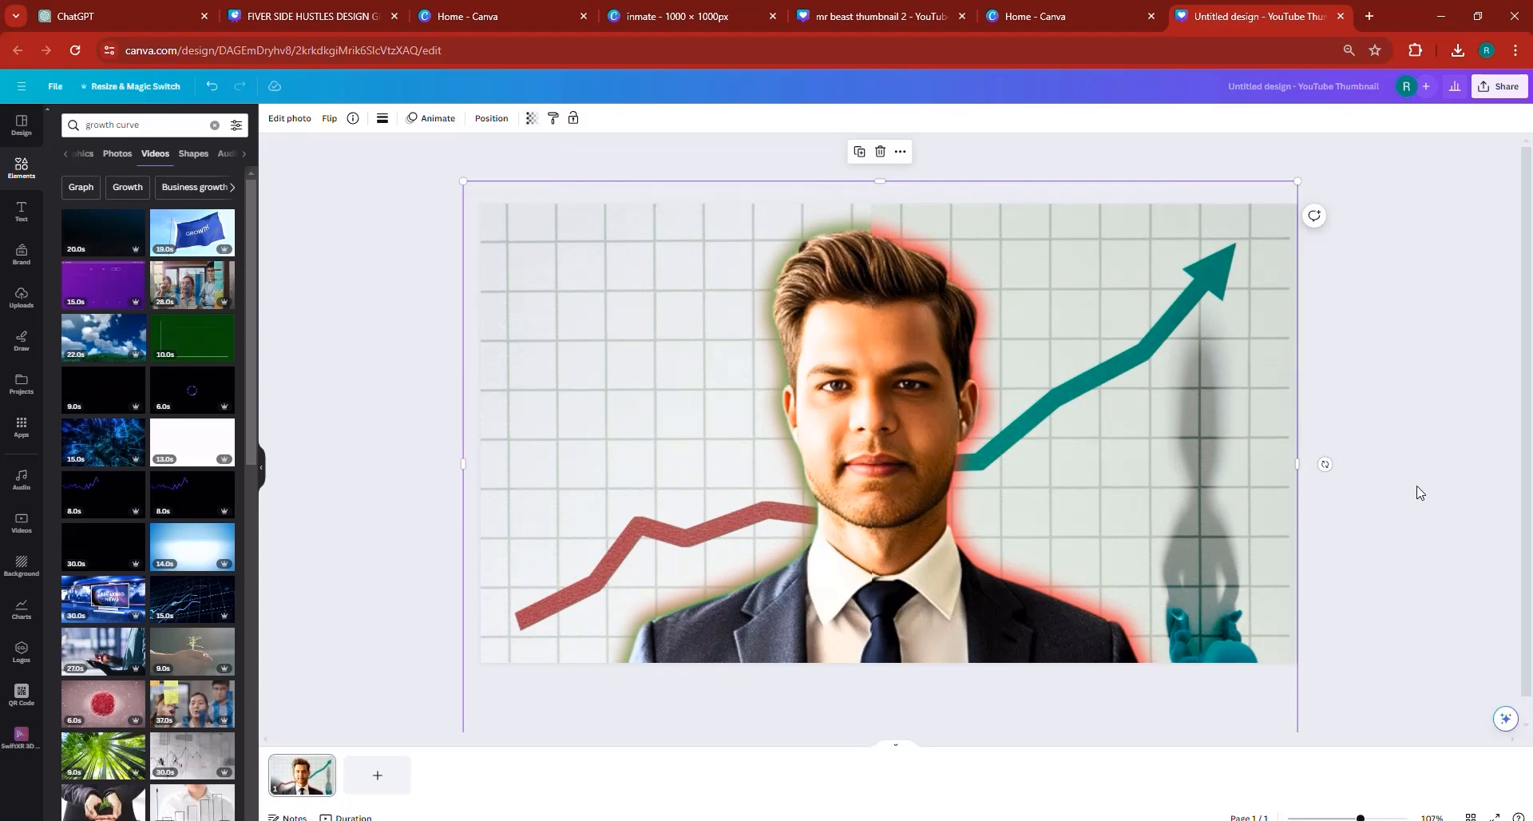
click(1418, 491)
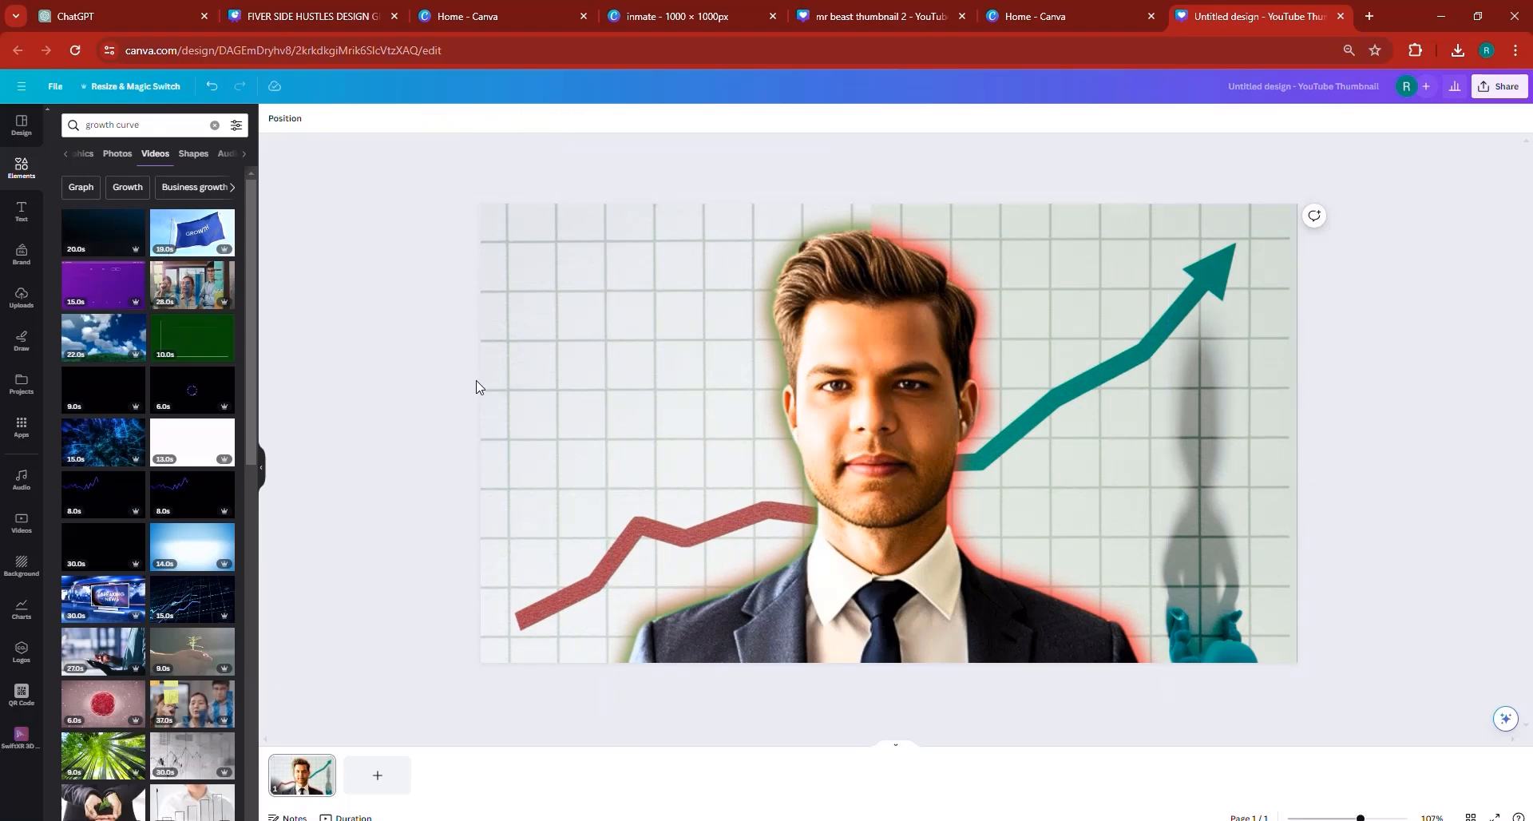
- Select the portrait together with the red chart photo and lock them in place
drag(439, 457, 1185, 495)
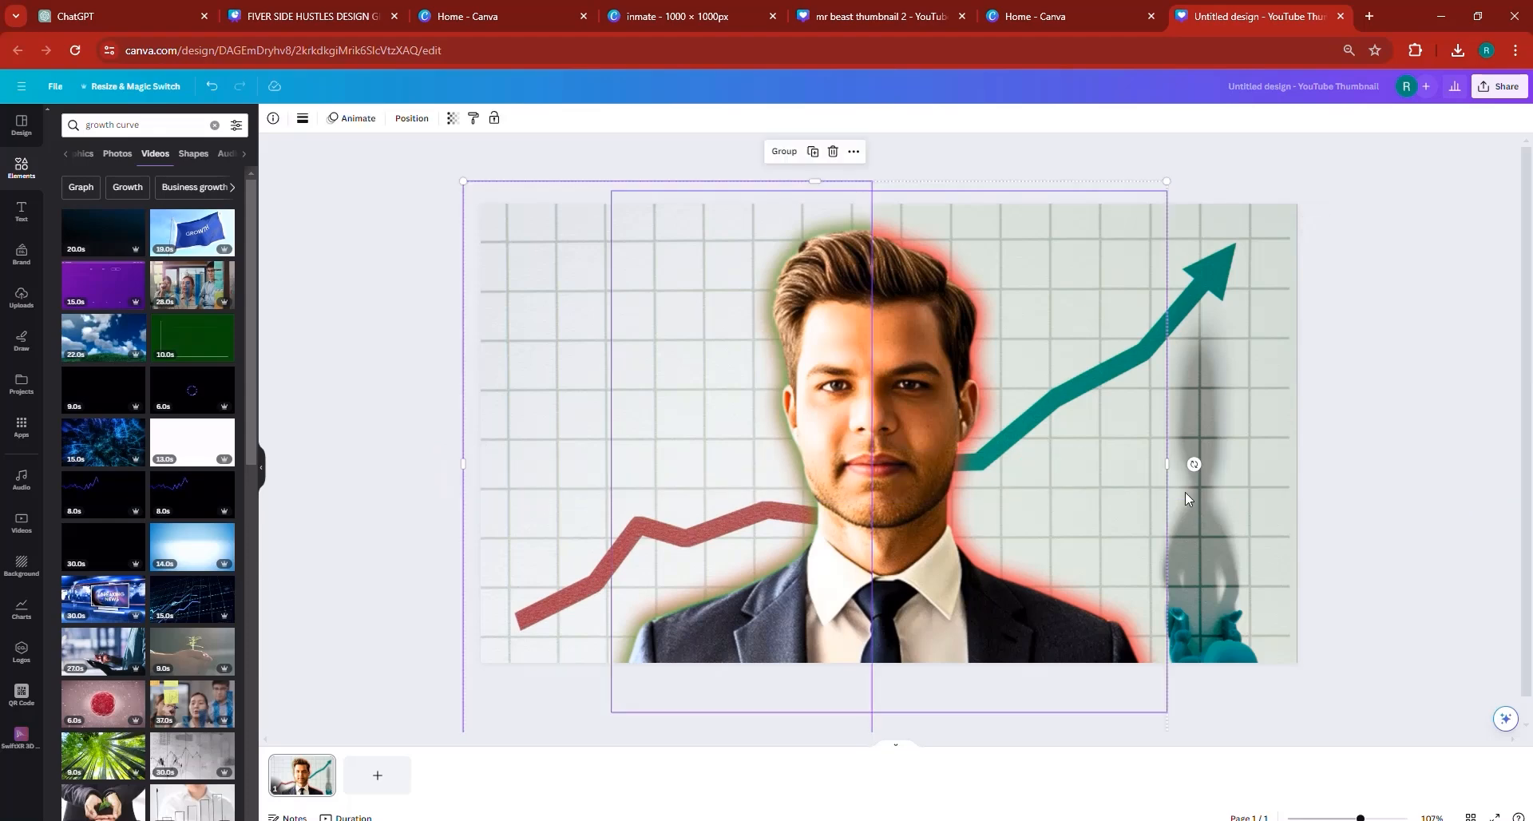
click(494, 118)
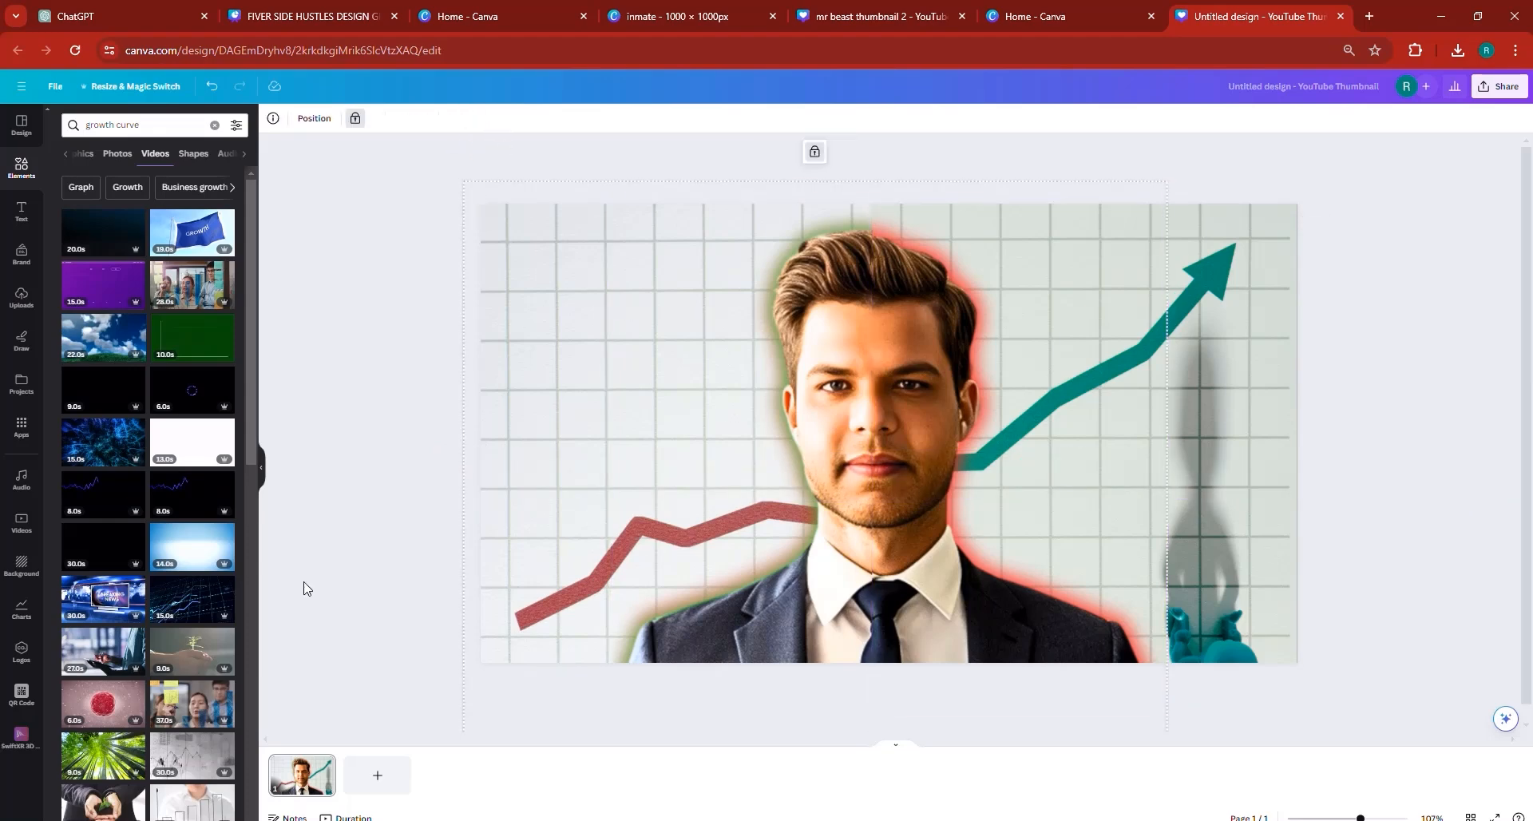
- Check the DAY 1/DAY 31 reference thumbnail and add a red square to the thumbnail design with corner rounding 34
click(312, 16)
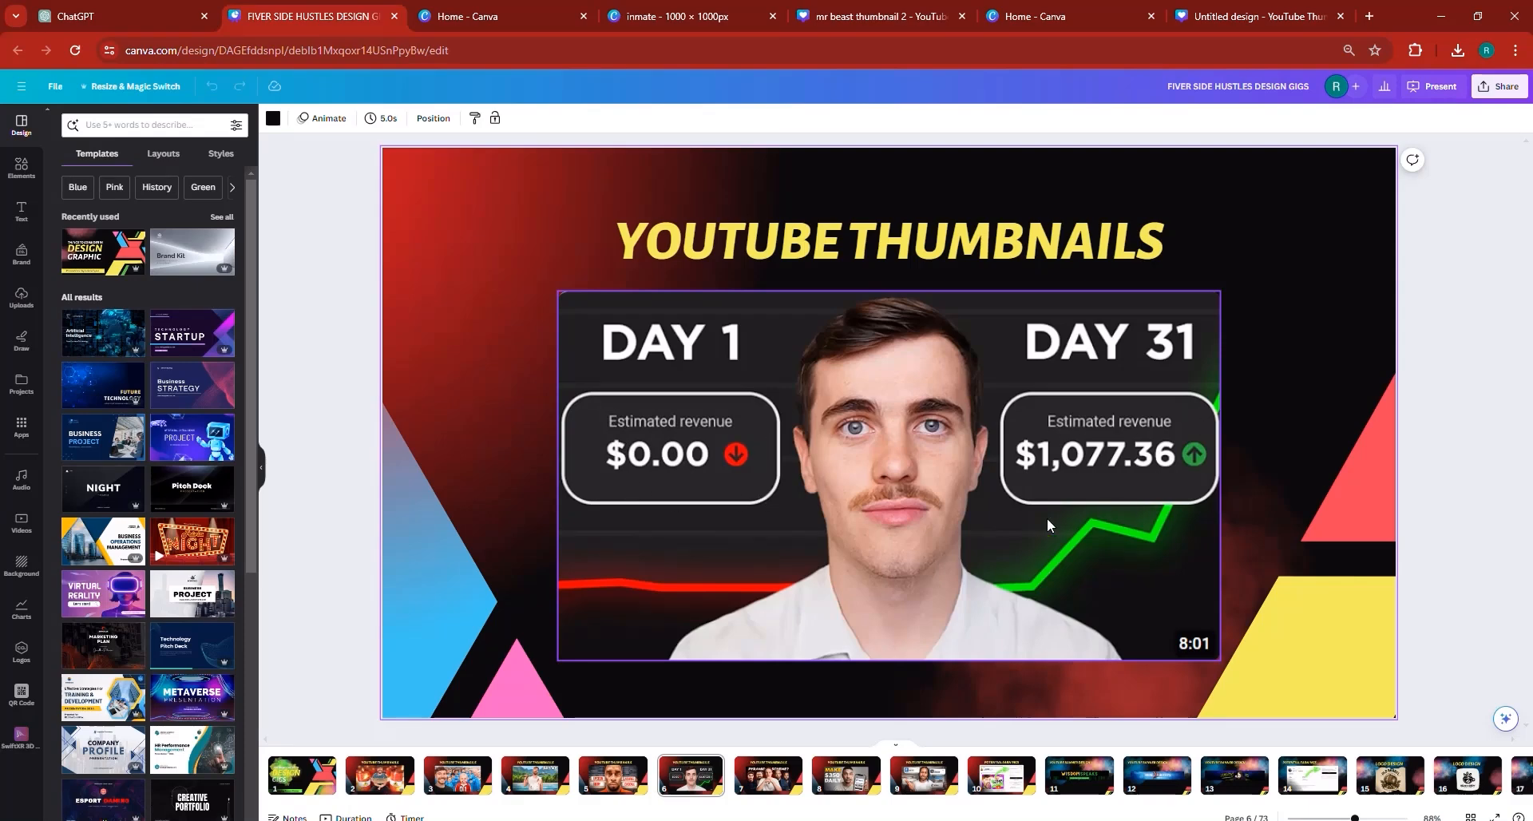
click(1254, 15)
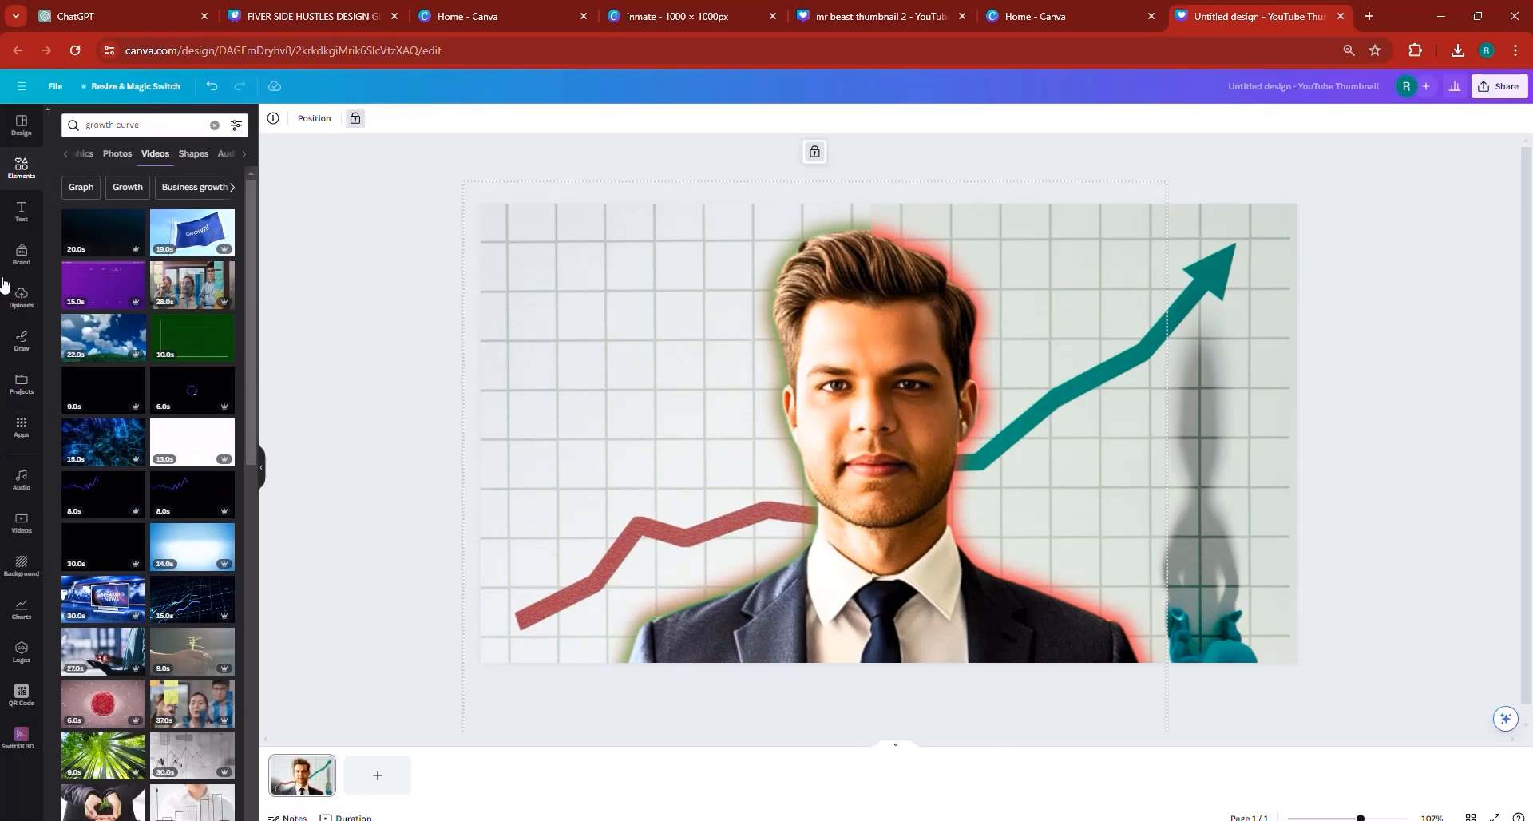
click(21, 170)
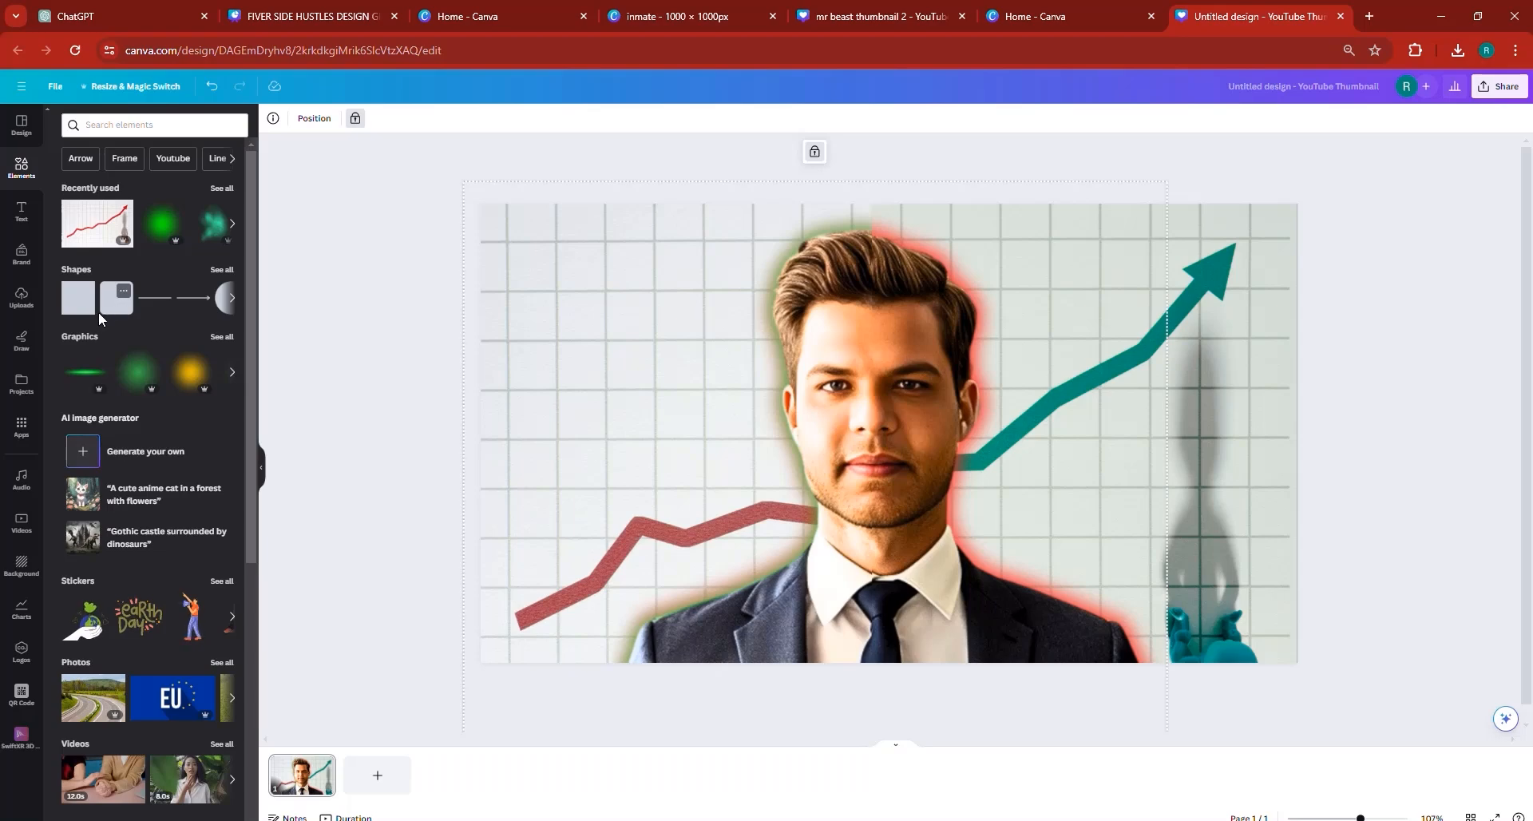
key(r)
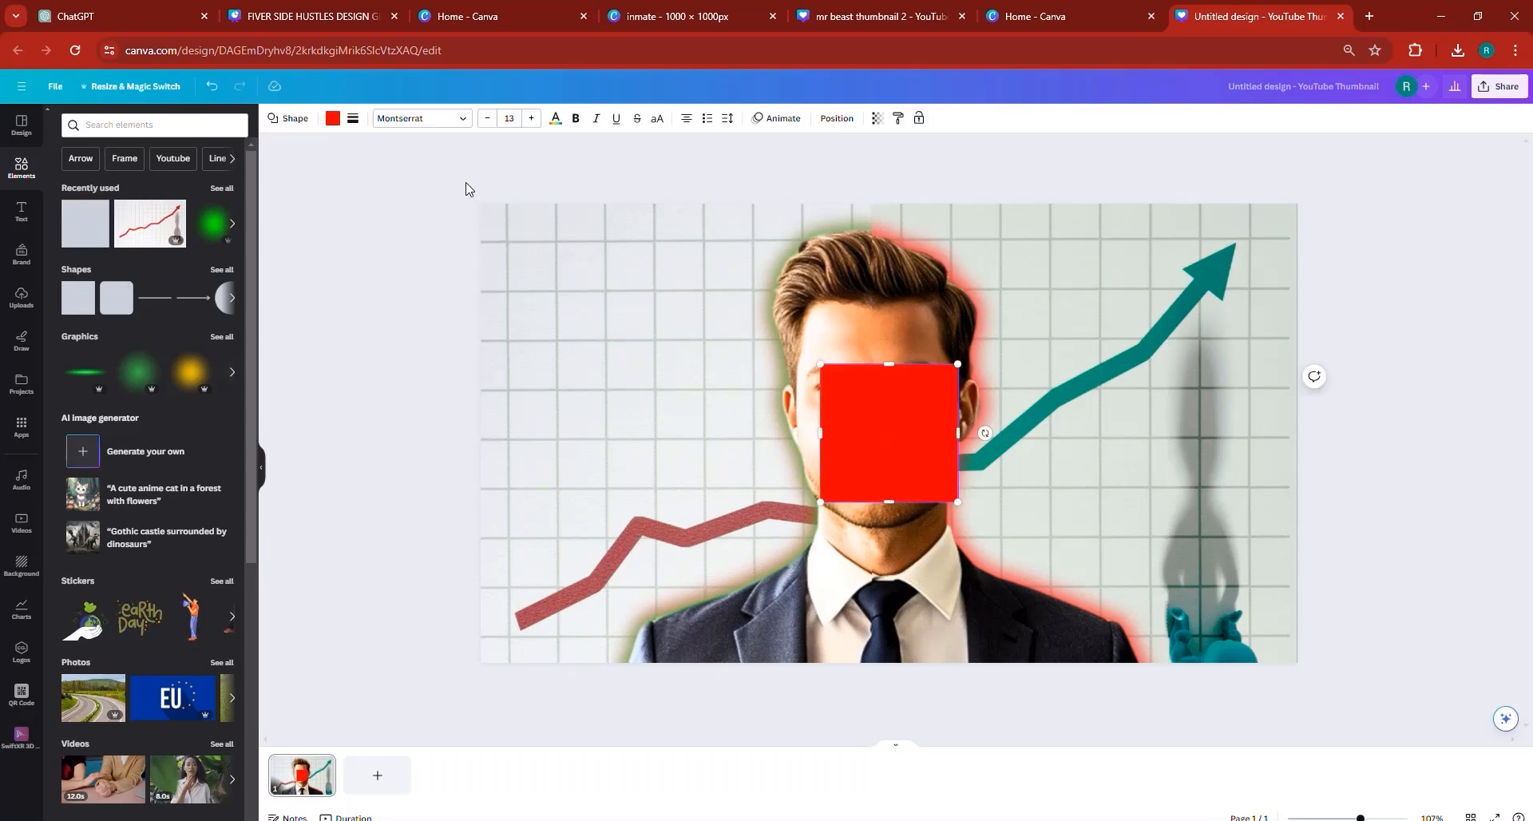
click(353, 117)
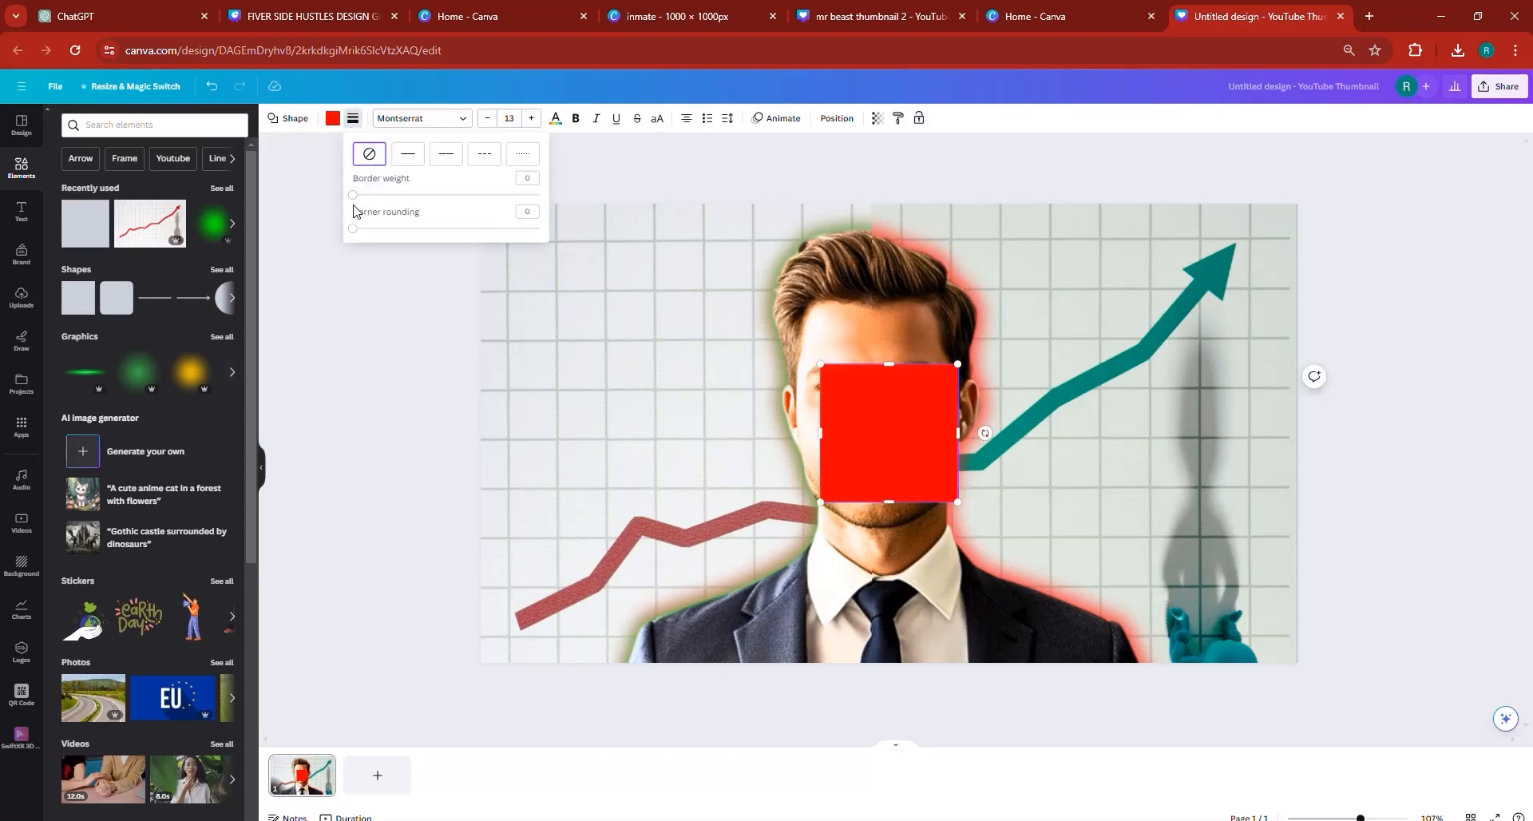
drag(352, 229, 417, 246)
click(879, 443)
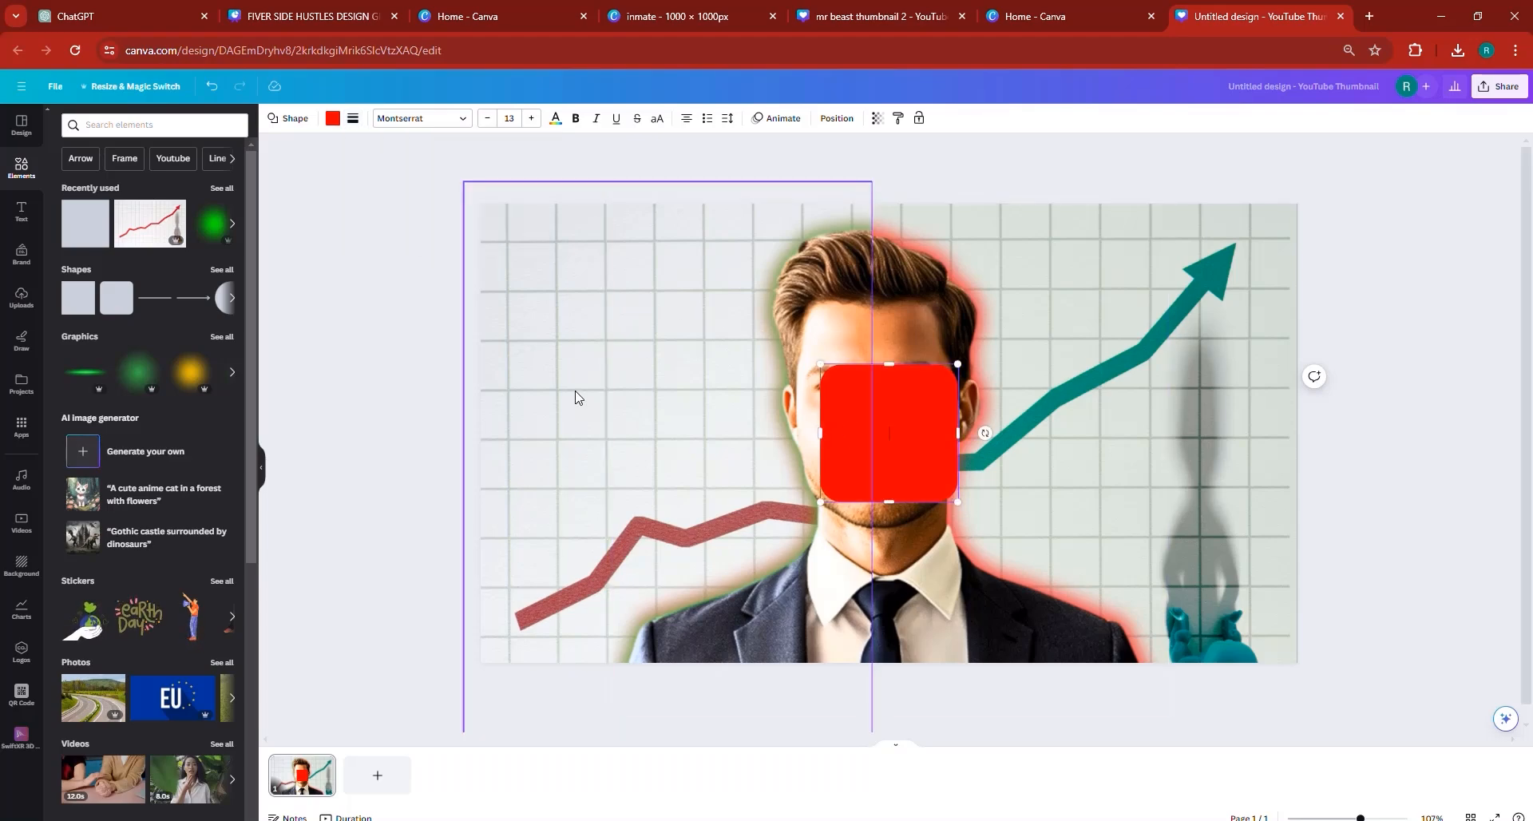
- Move the red shape beside the man's face, above the red chart line, and stretch it into a wide rectangle
drag(879, 438, 761, 389)
drag(635, 397, 574, 381)
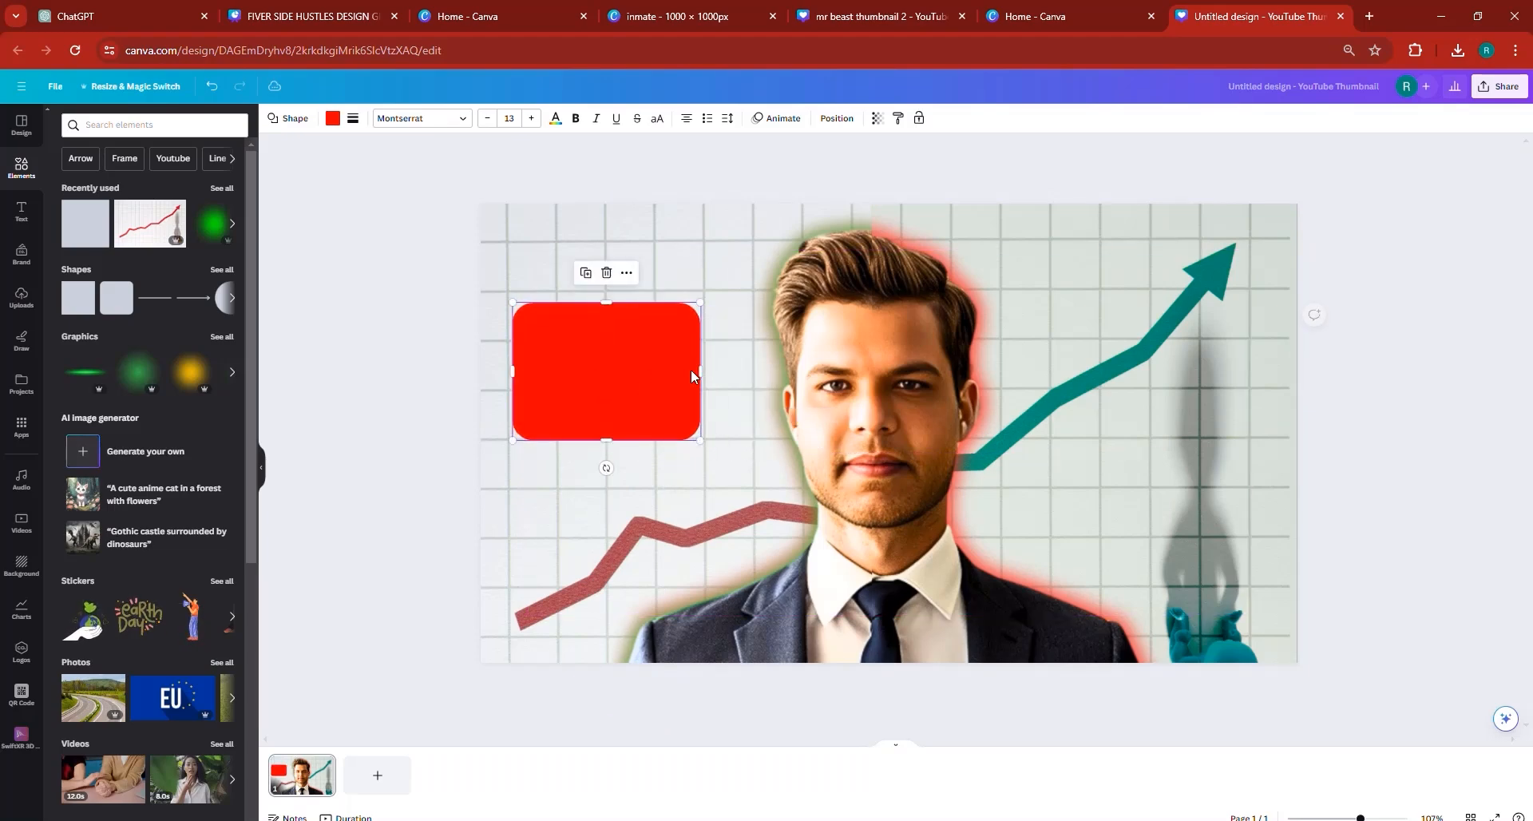
drag(721, 371, 748, 374)
drag(586, 400, 591, 394)
drag(640, 447, 635, 412)
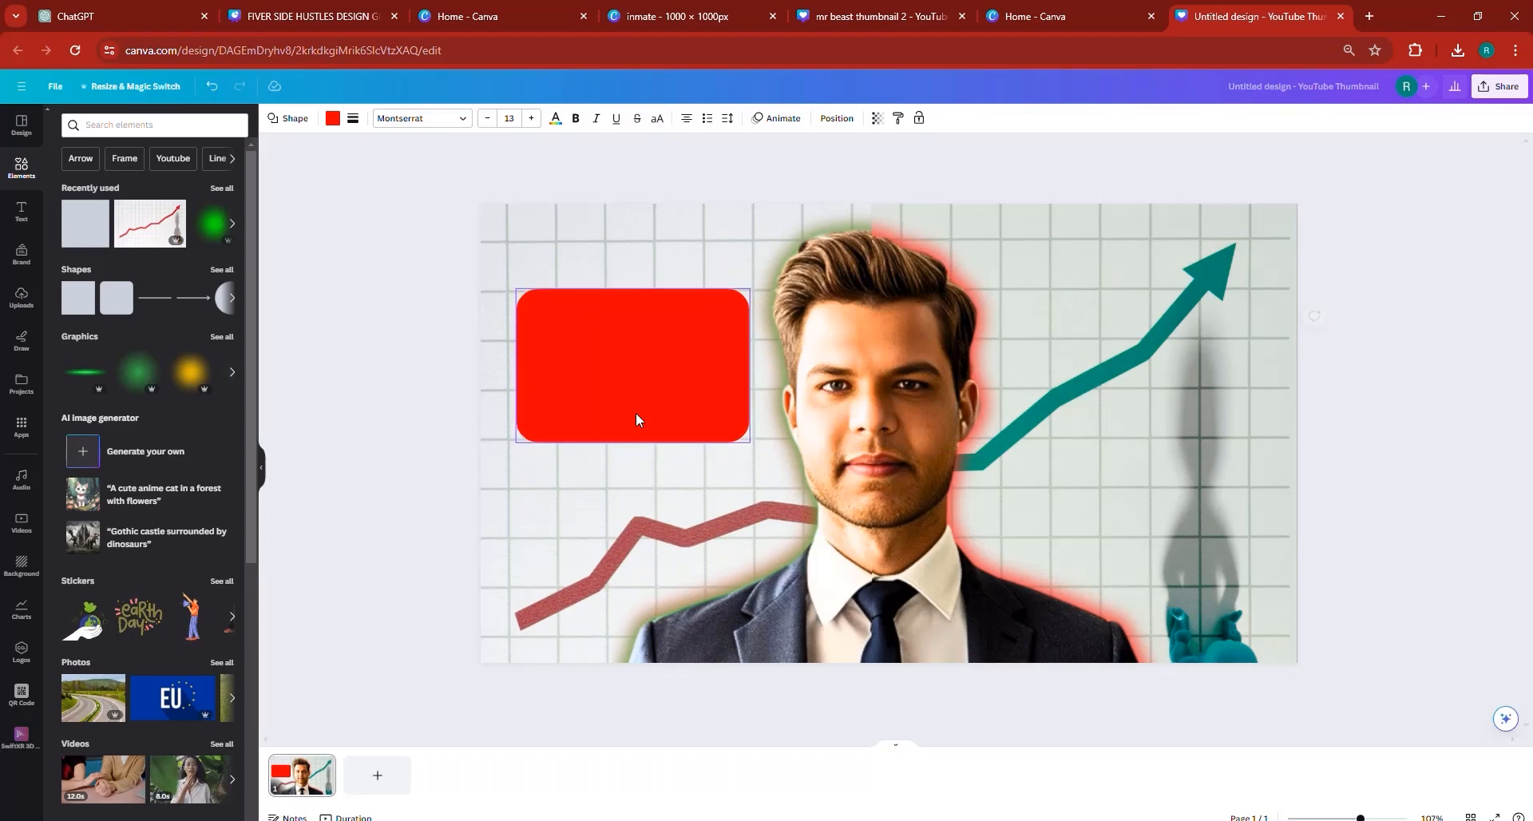
- Give the rounded rectangle a solid black border of weight 10 and no fill color
click(353, 118)
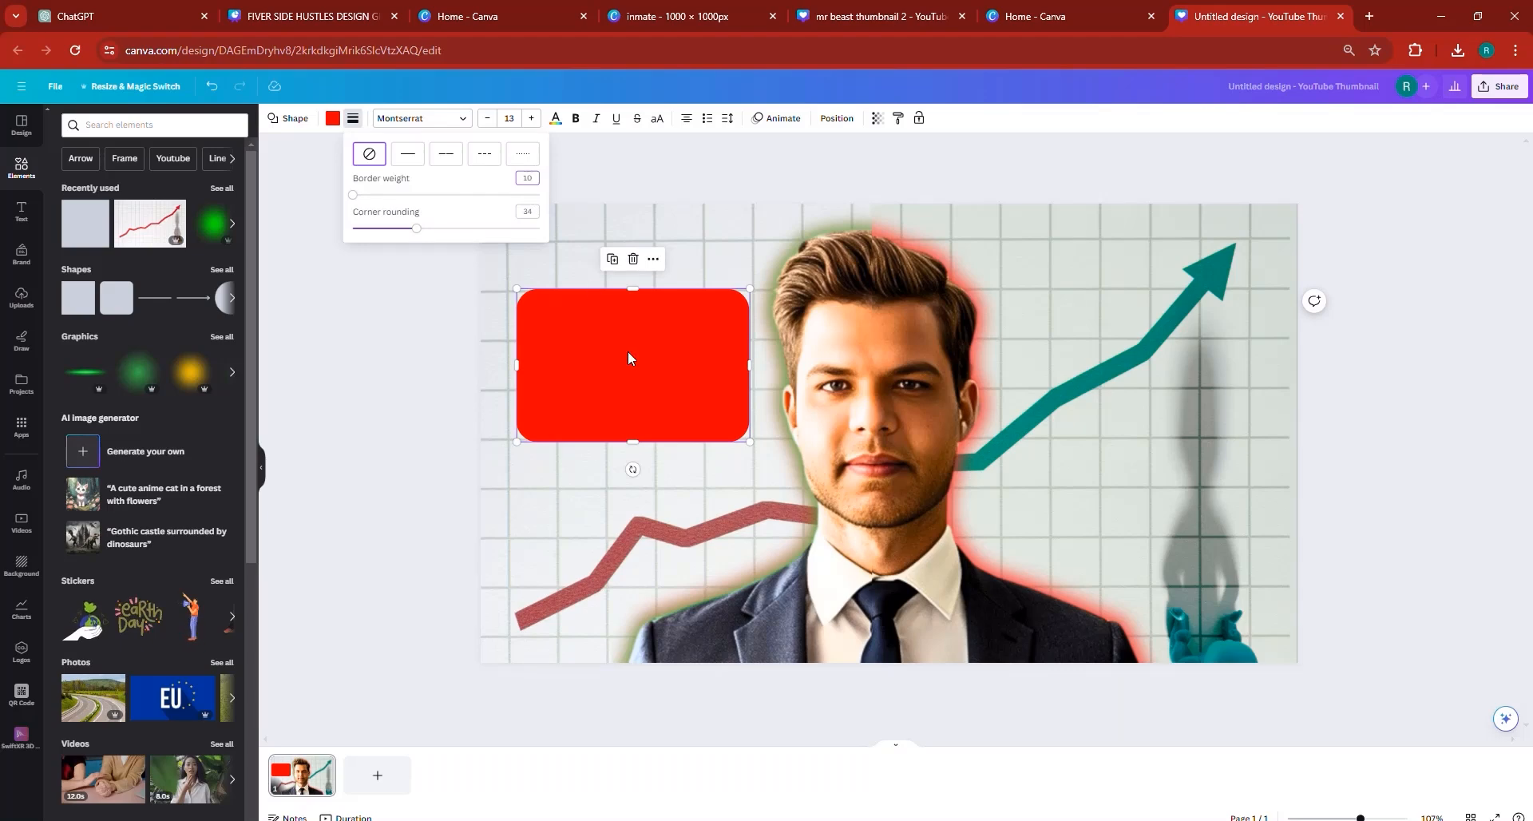
click(407, 154)
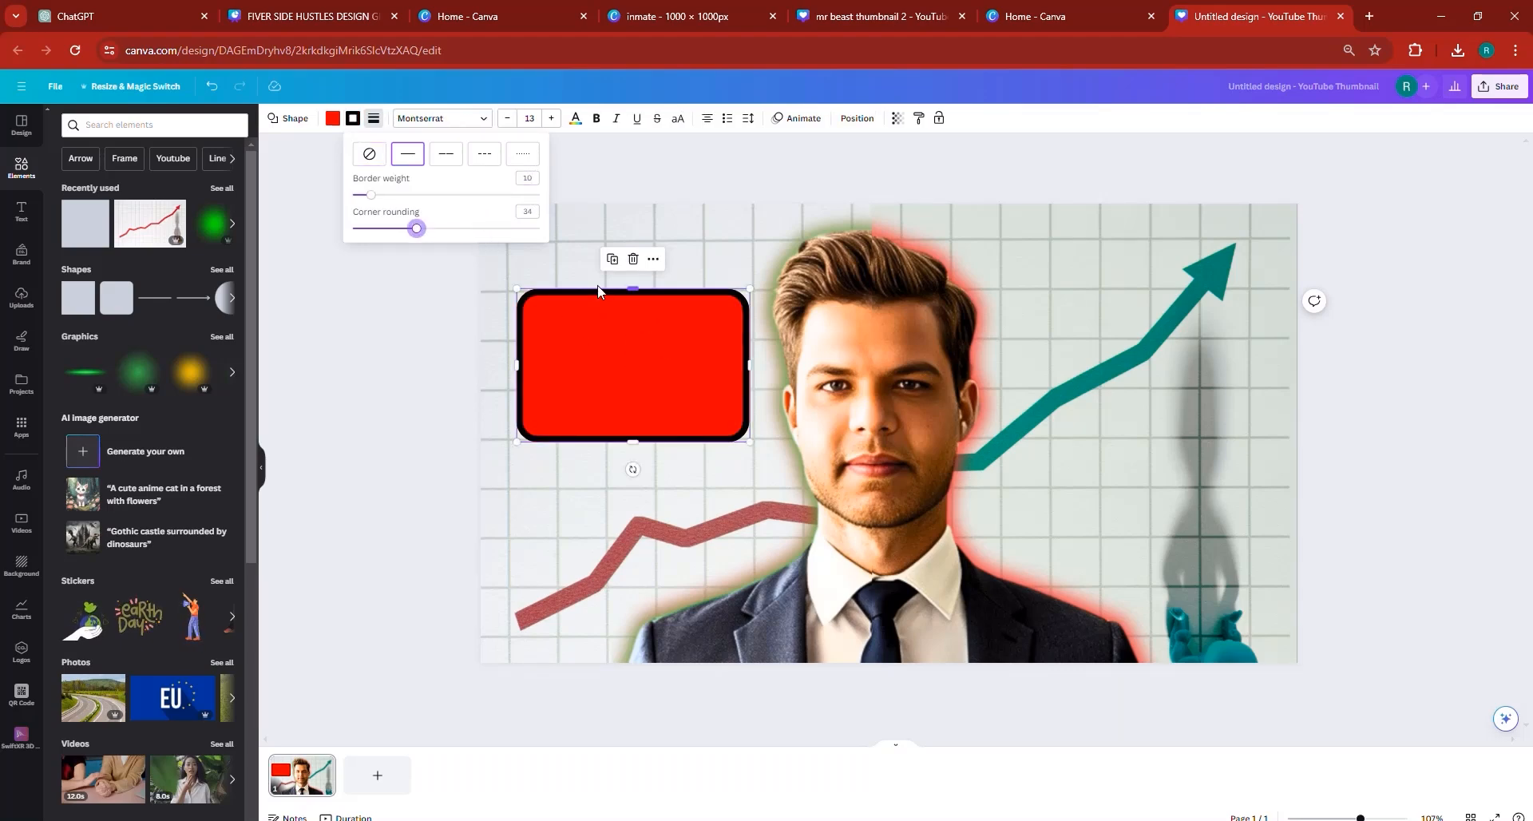
click(333, 119)
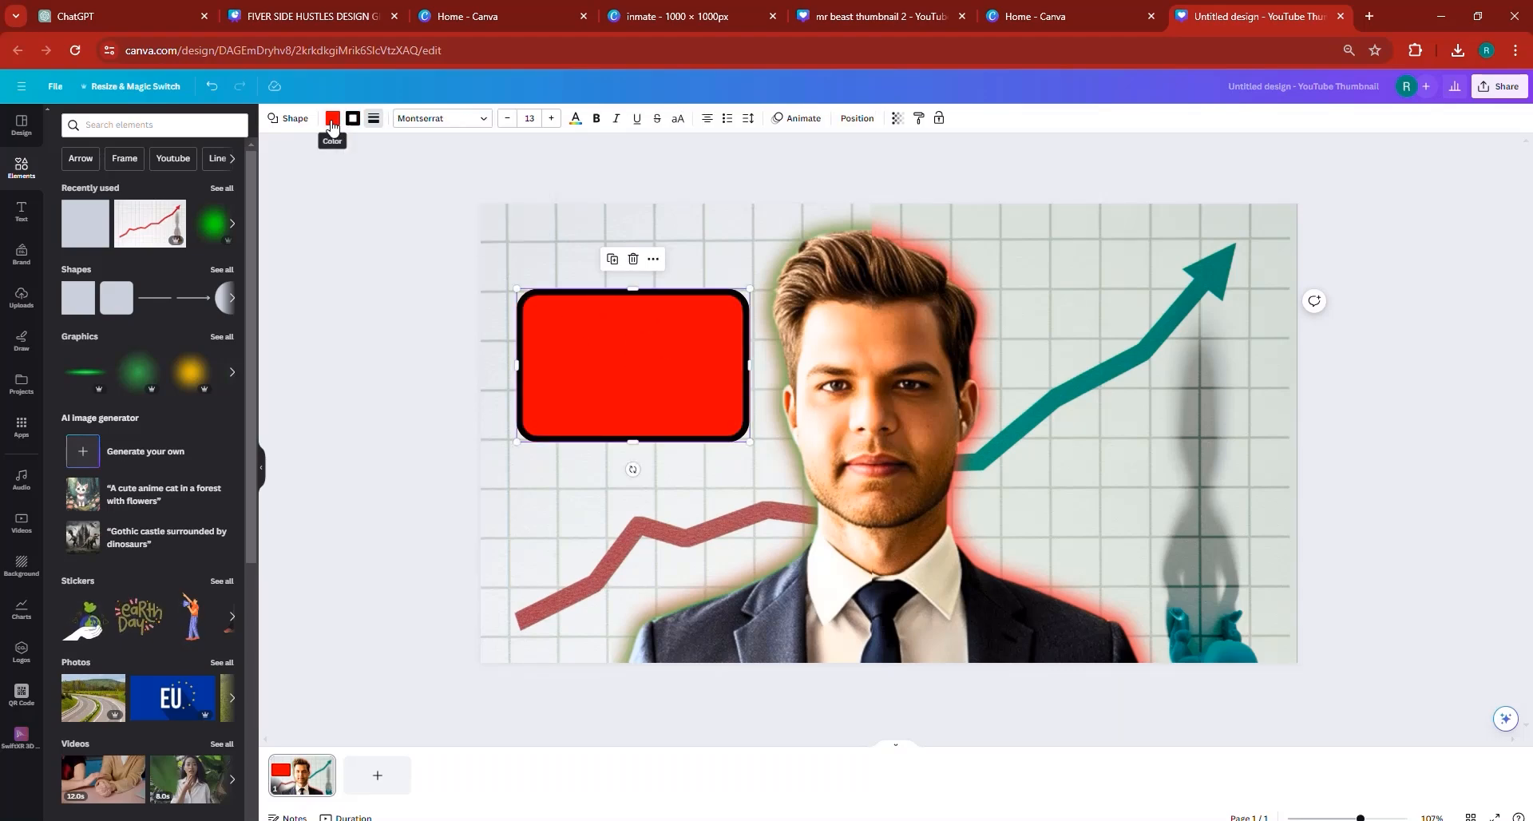
click(99, 192)
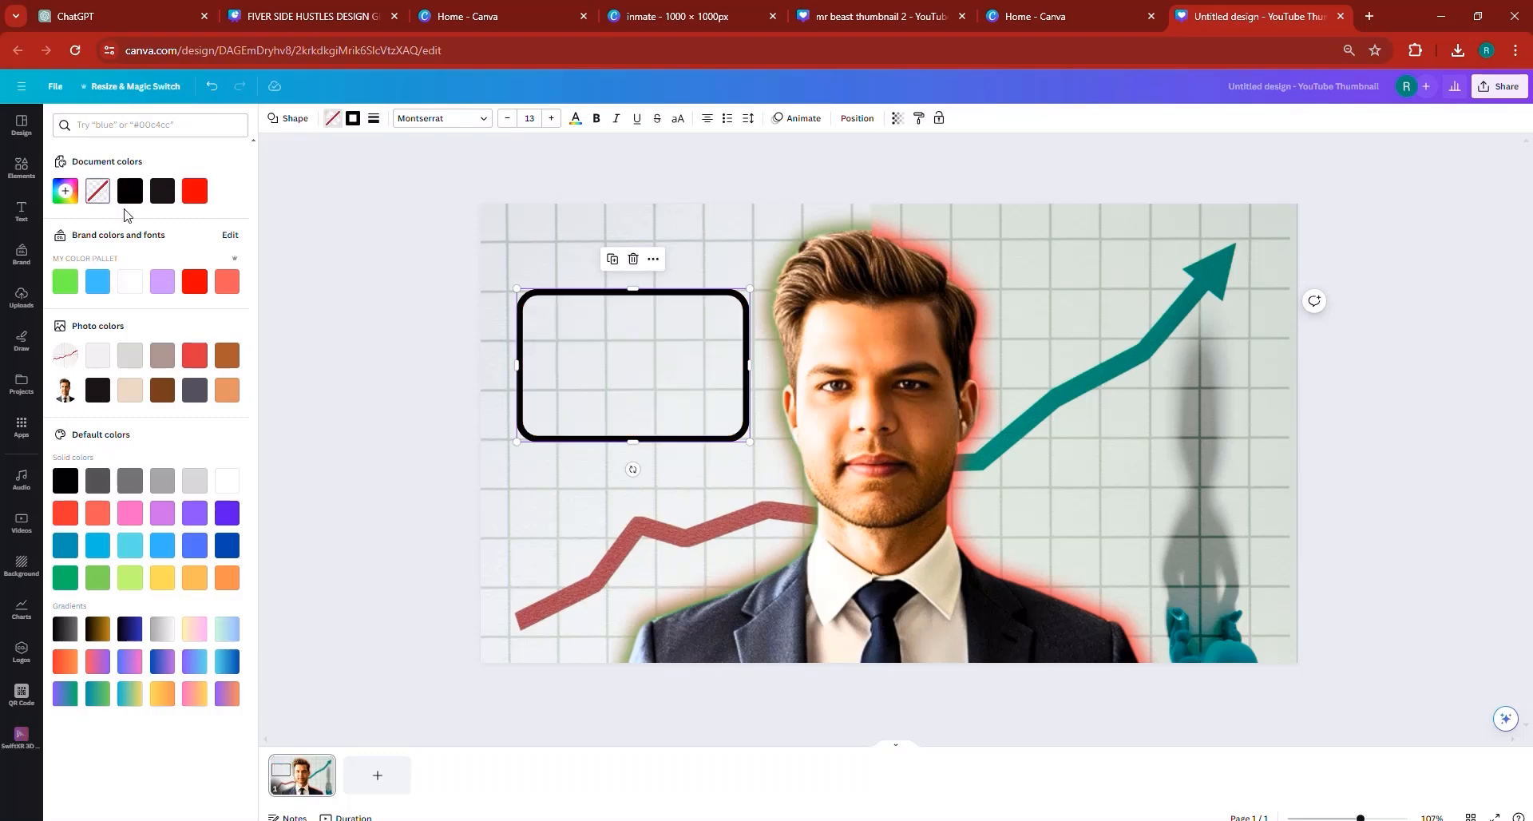
click(387, 391)
click(384, 389)
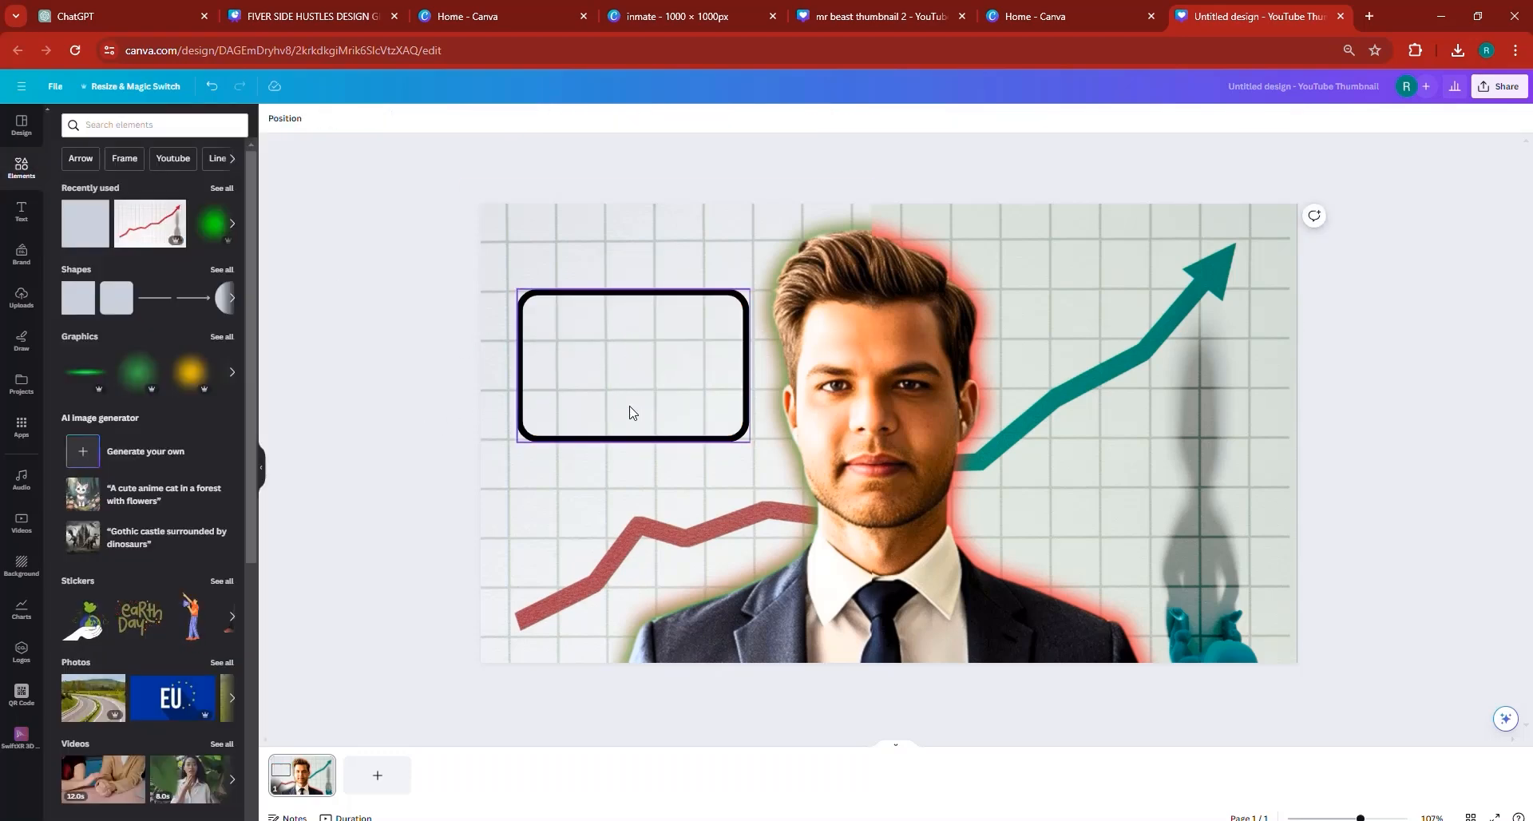
- Try black and grey #828282 as the rounded rectangle's fill, and return it to no color
click(611, 377)
click(330, 119)
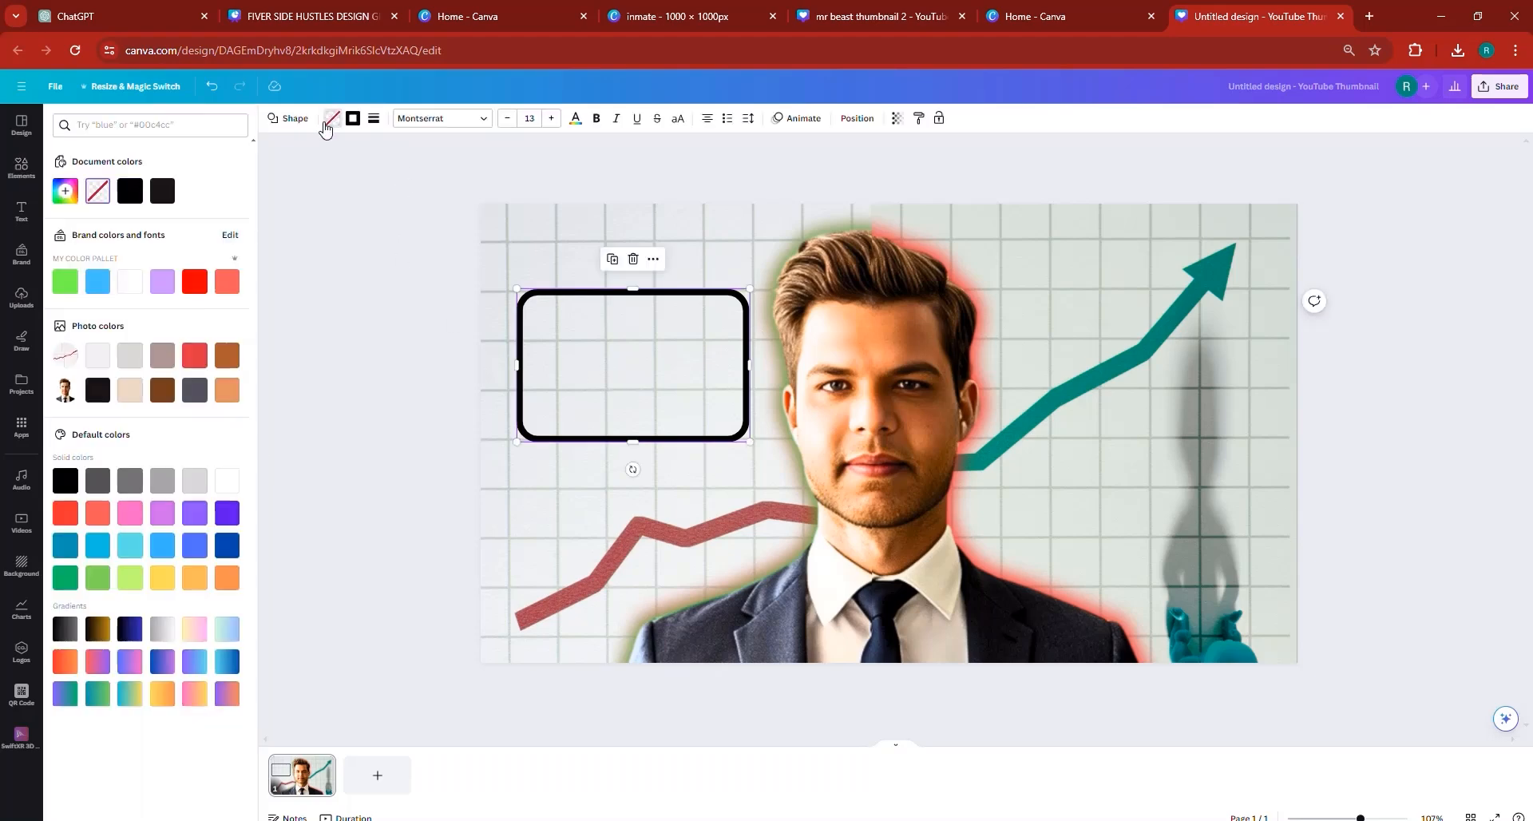
click(129, 191)
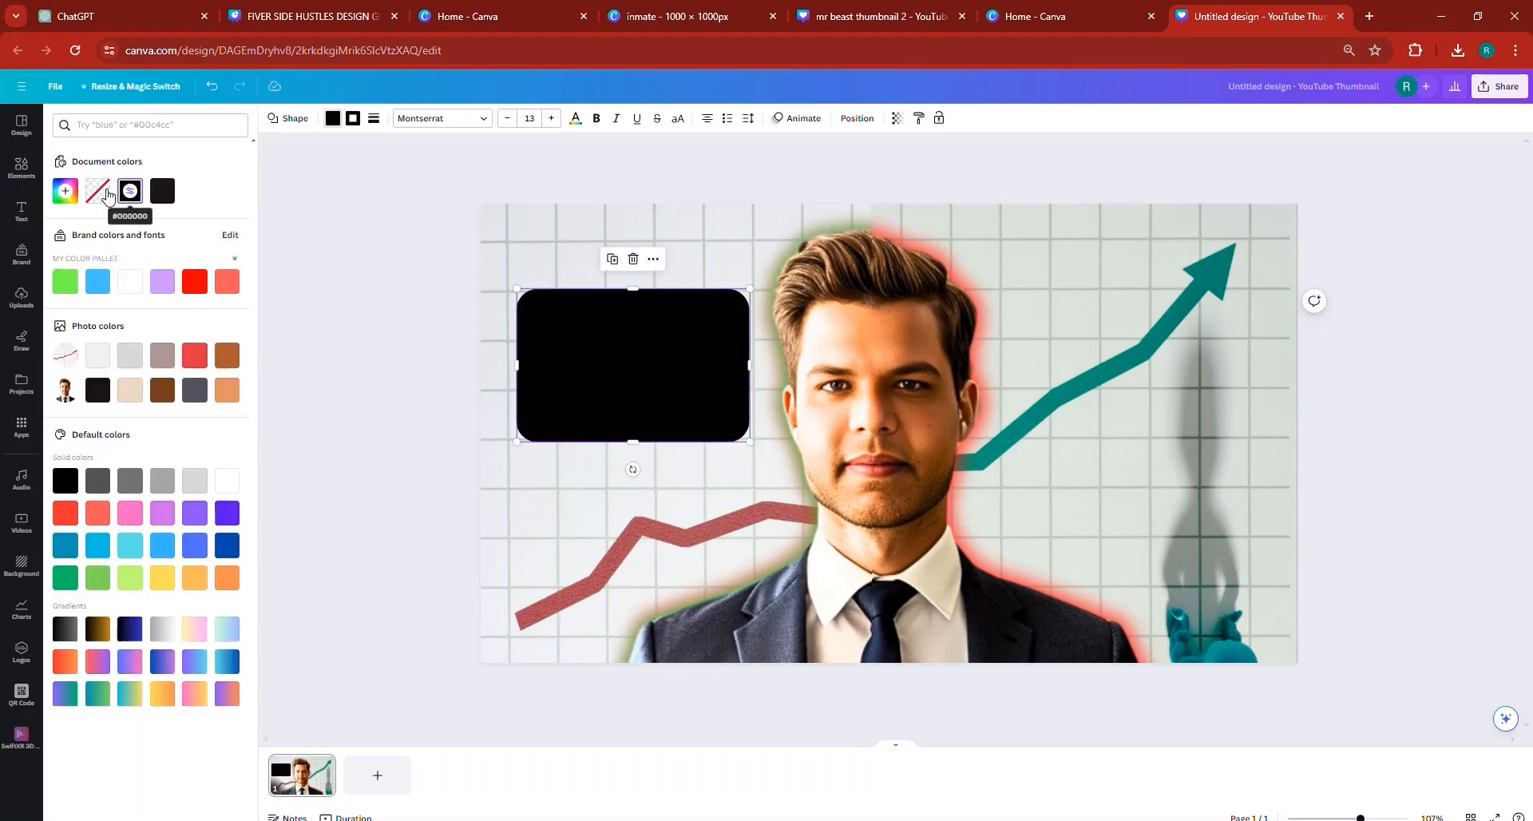
click(68, 196)
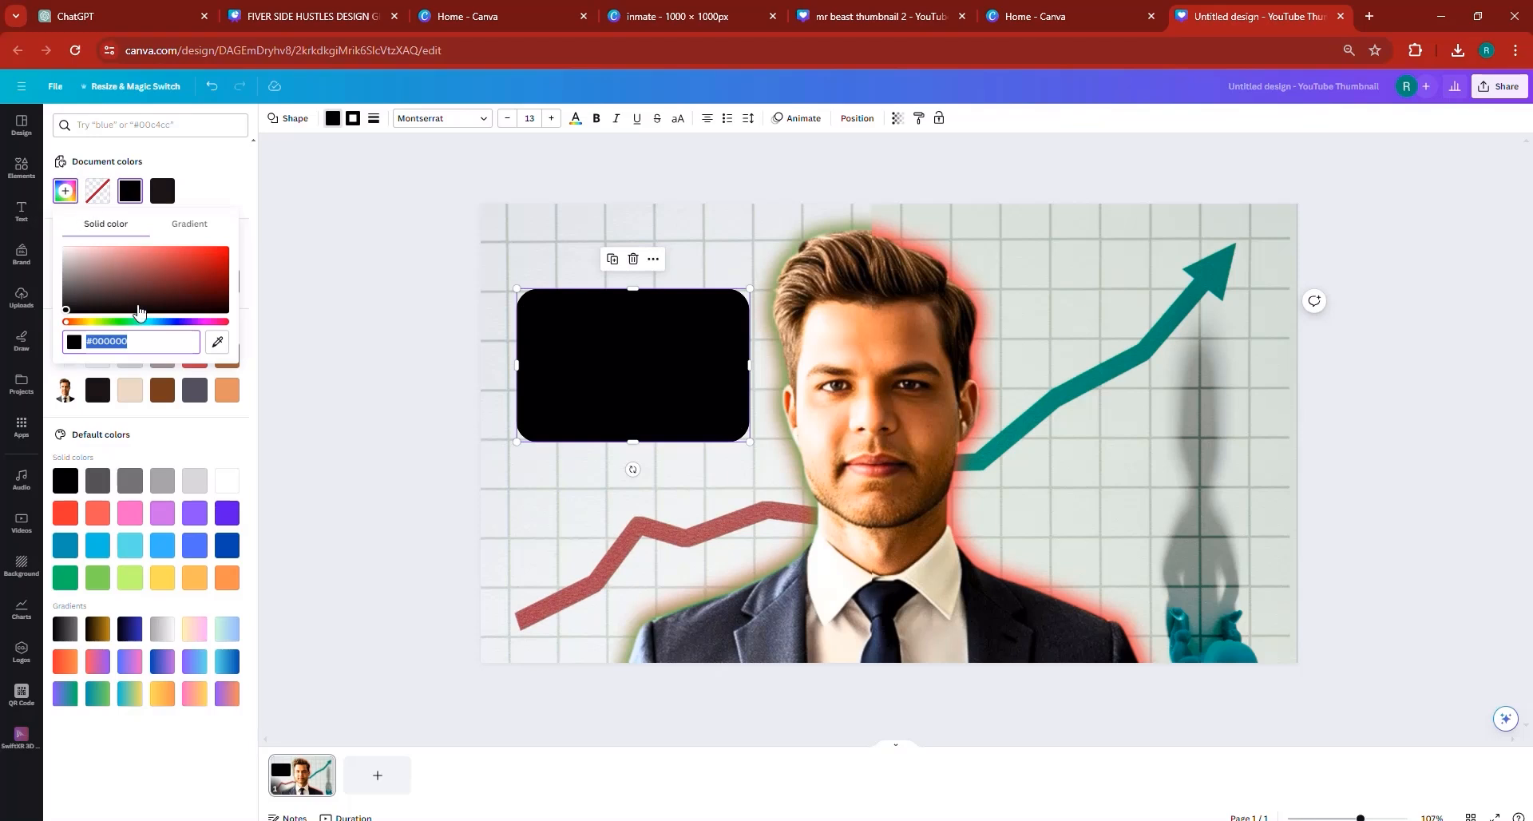
drag(93, 314, 44, 288)
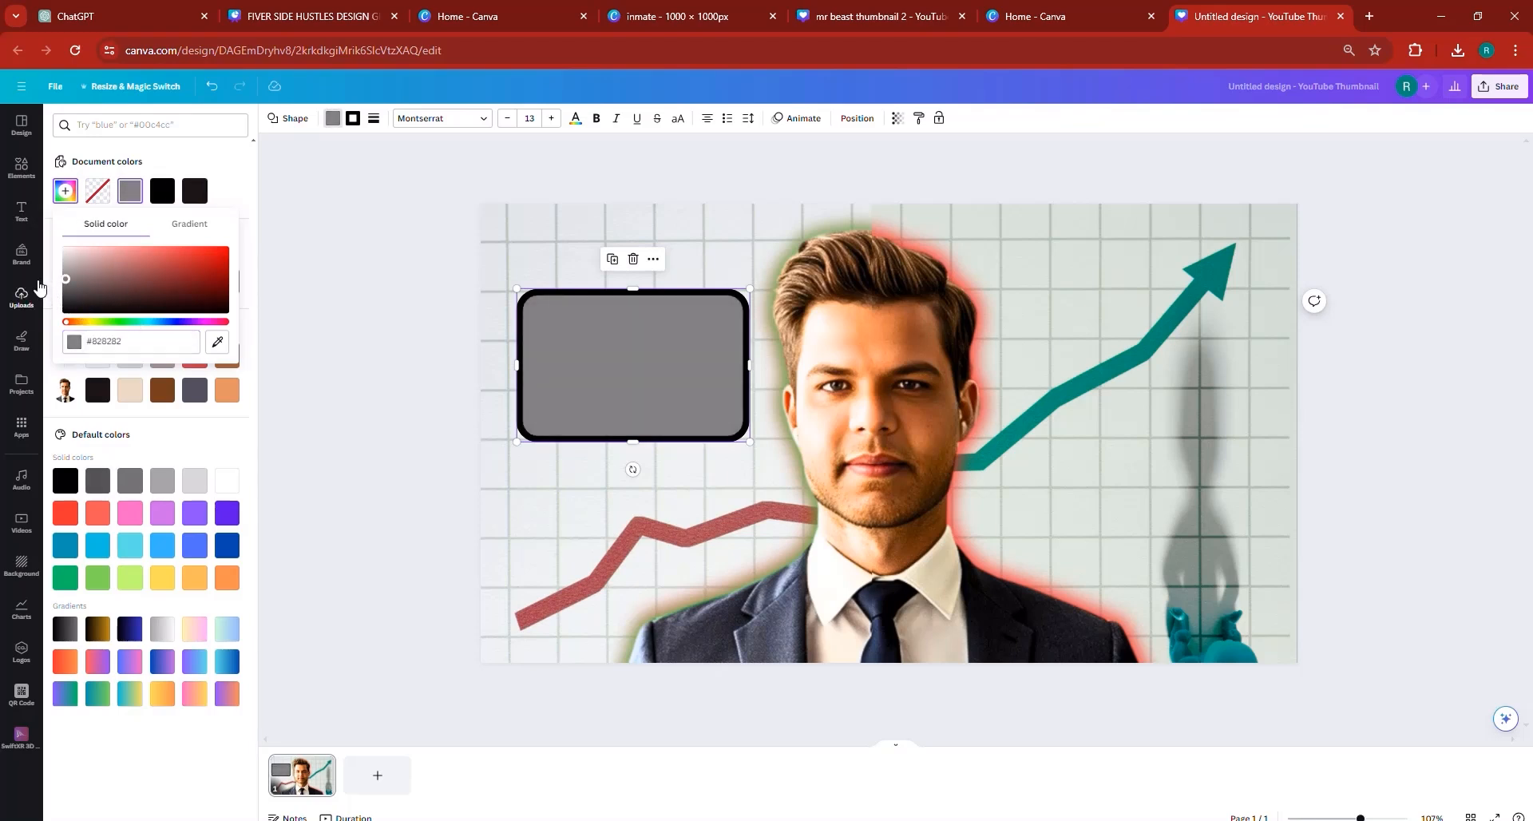
click(99, 195)
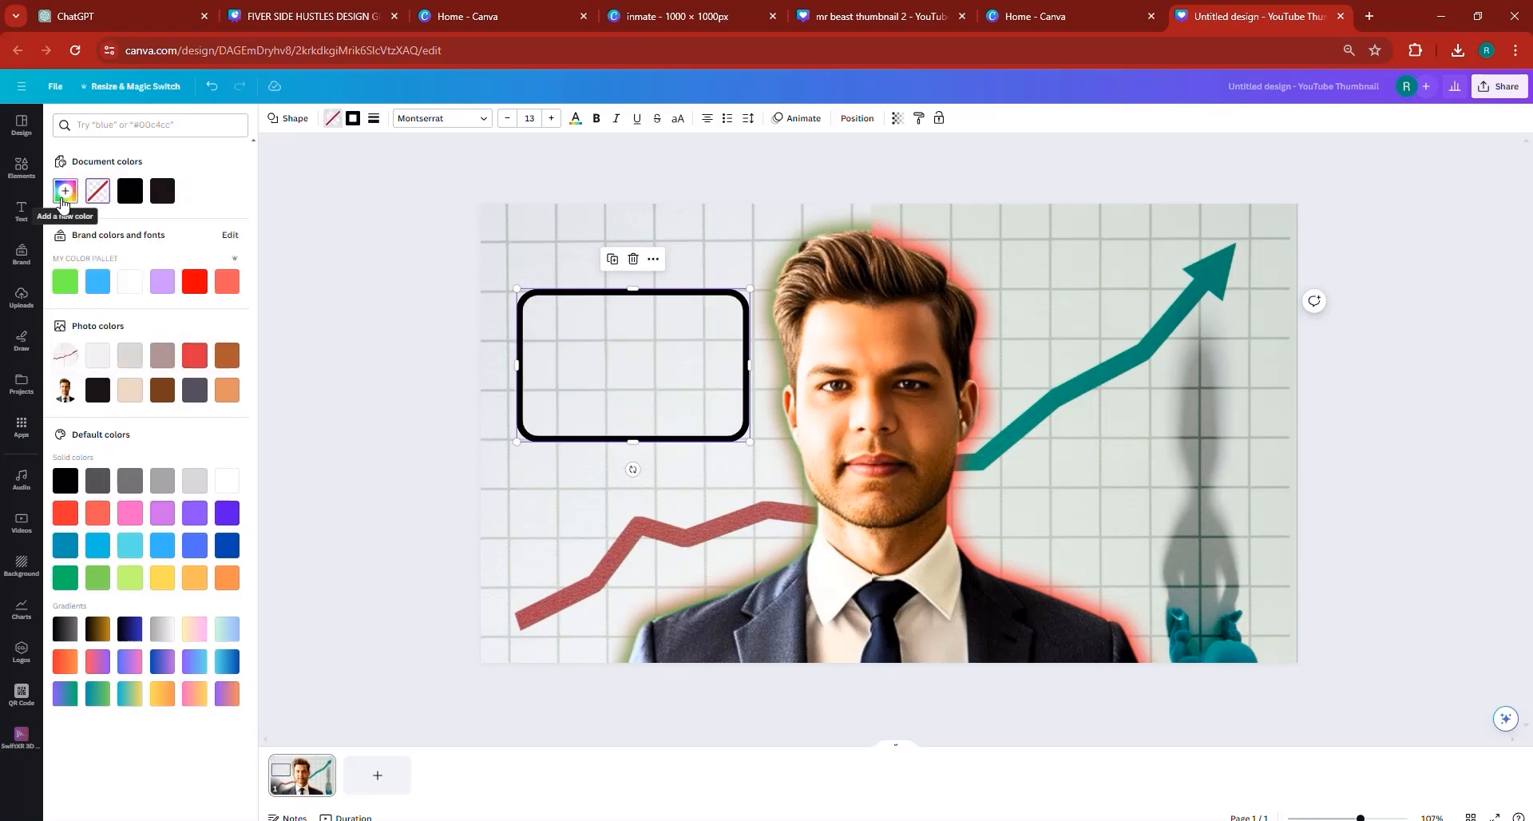
- Try white-to-grey gradient fills on the rounded rectangle in linear, radial and diagonal styles
click(63, 195)
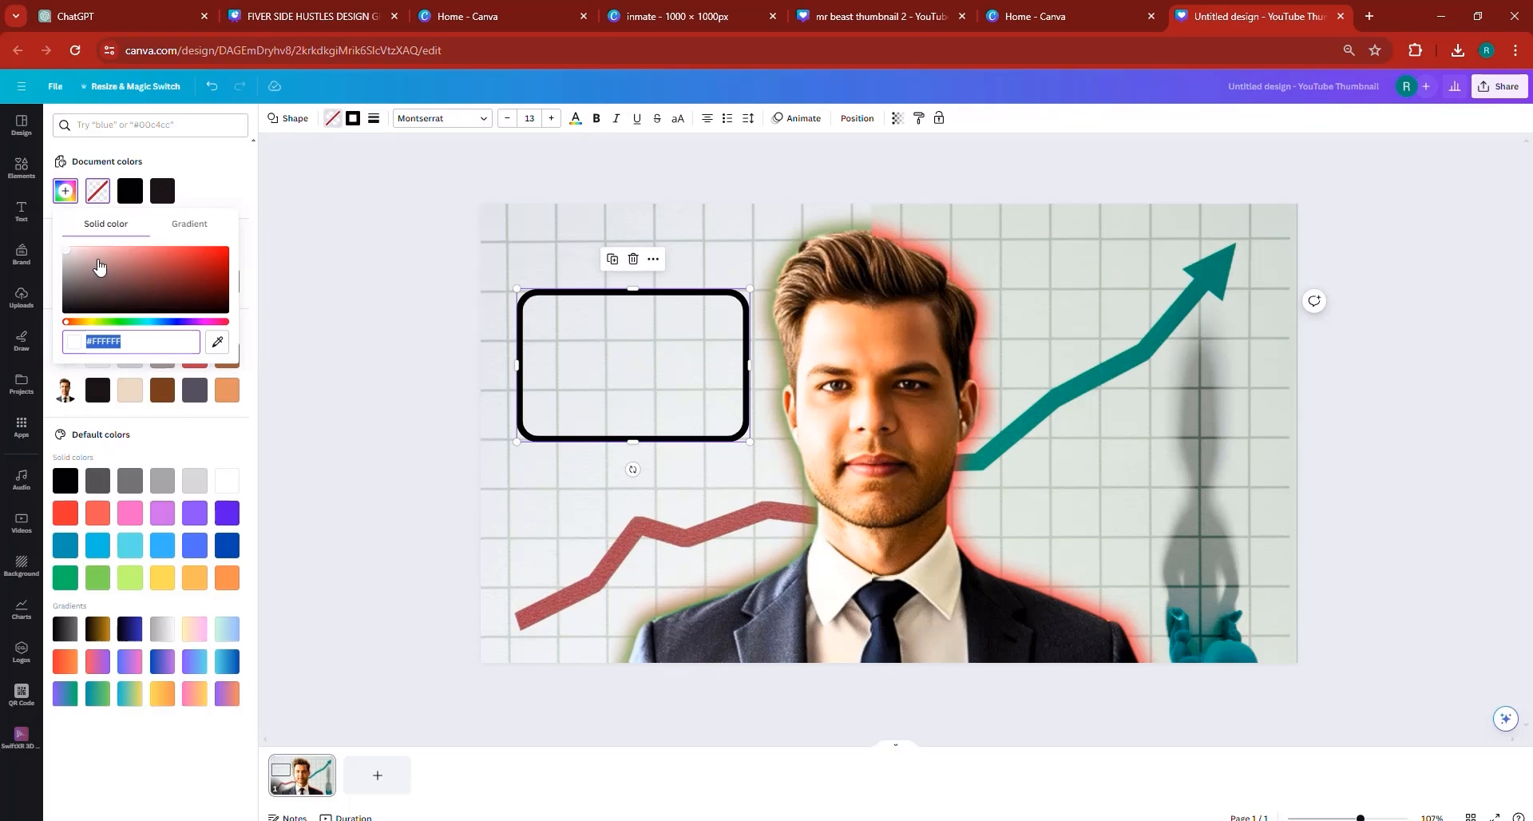
click(189, 226)
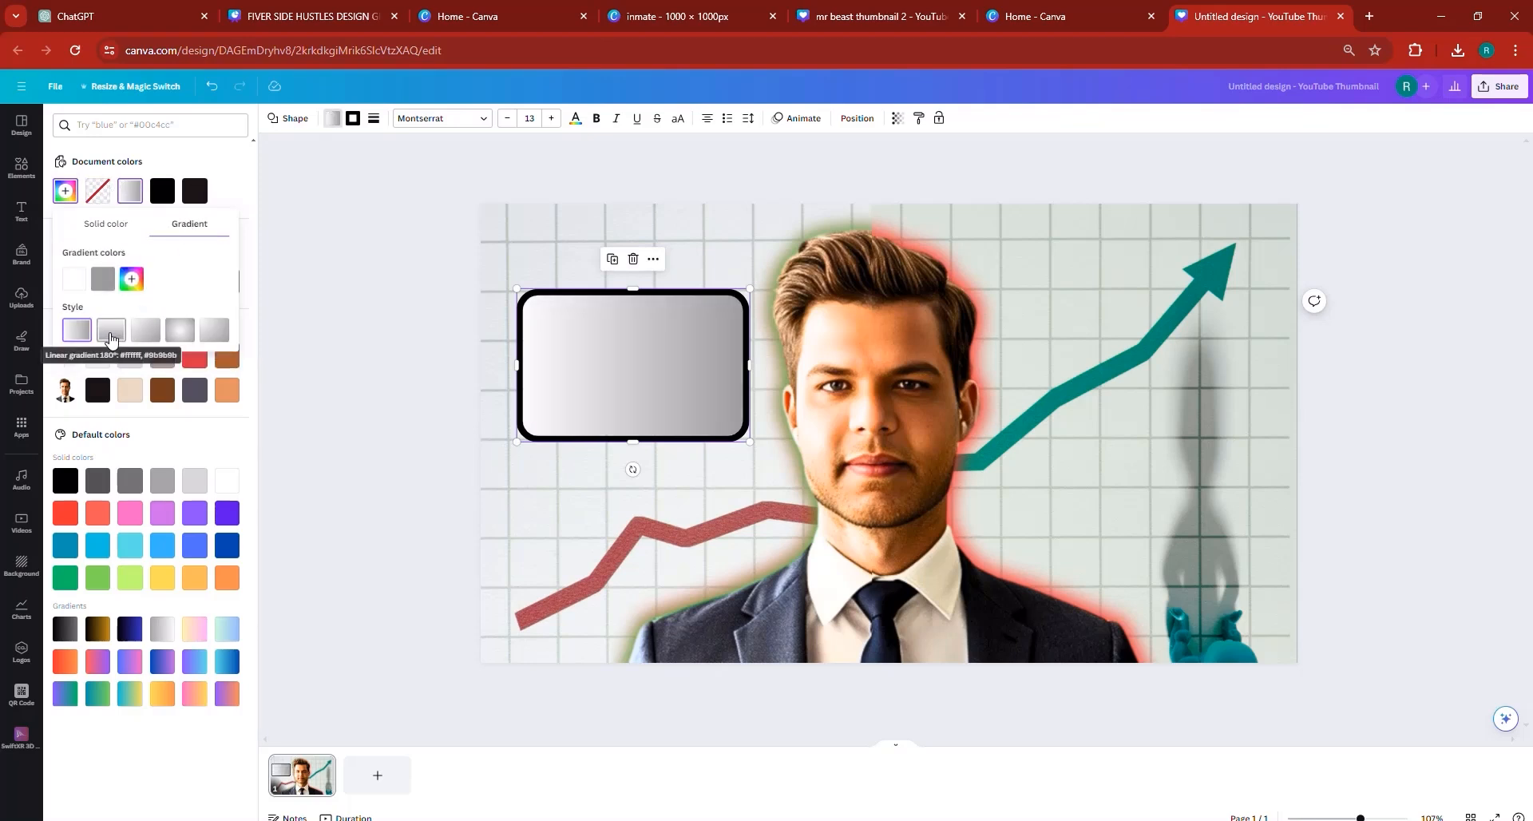
click(180, 331)
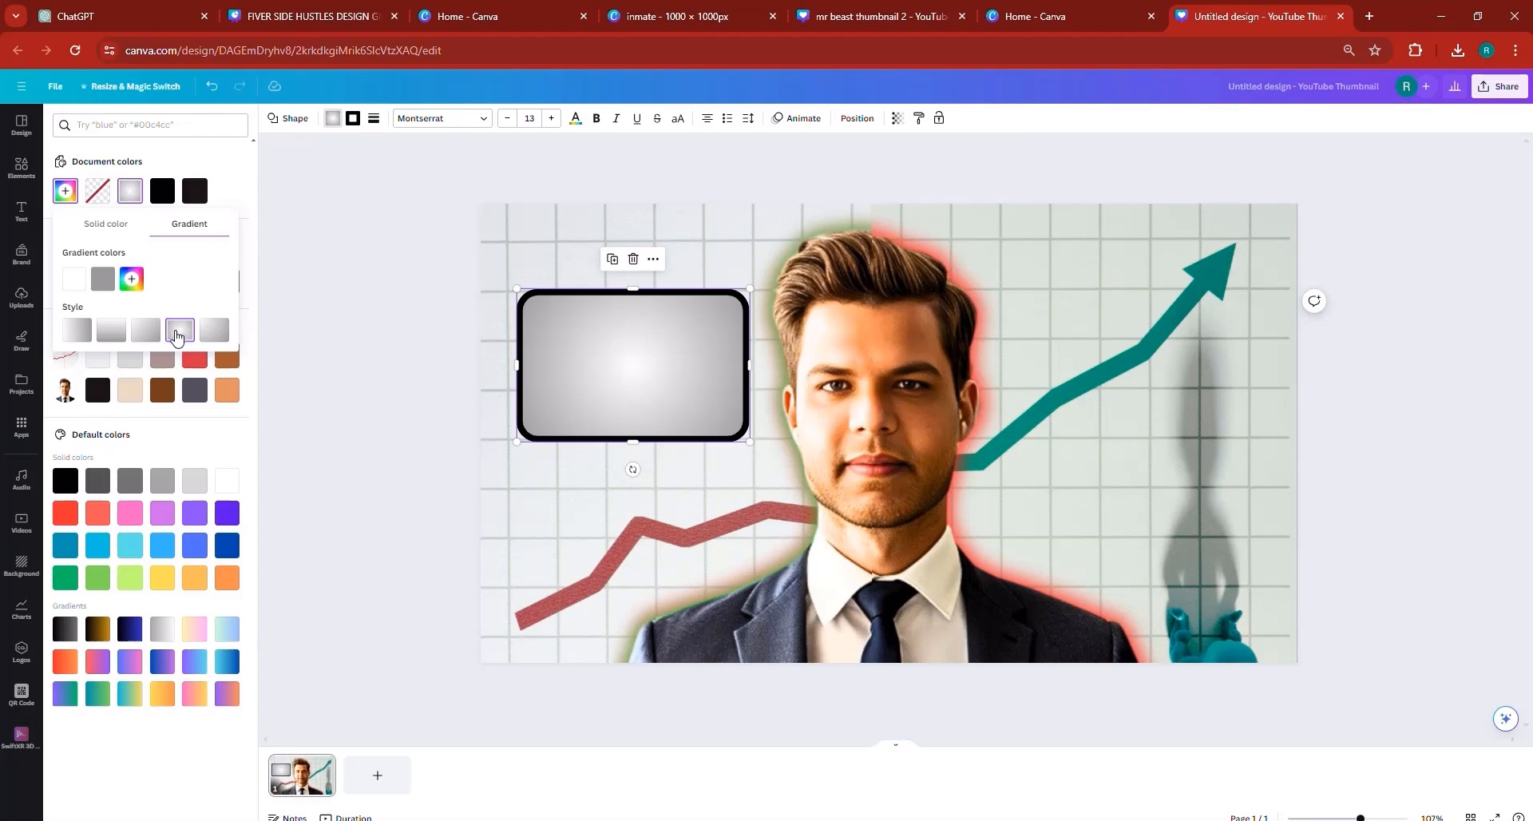
click(145, 335)
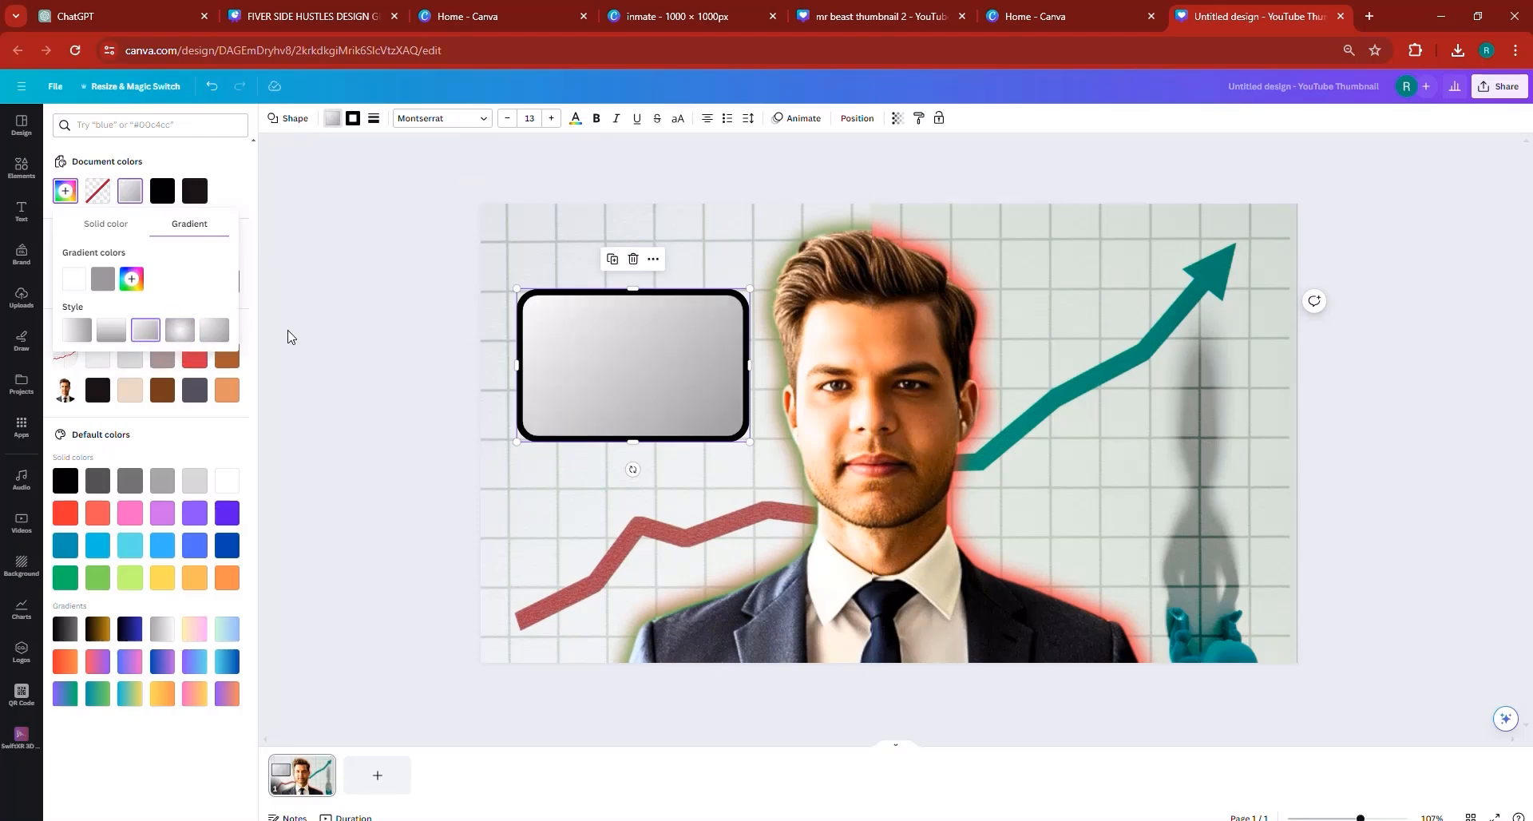
click(330, 314)
click(347, 321)
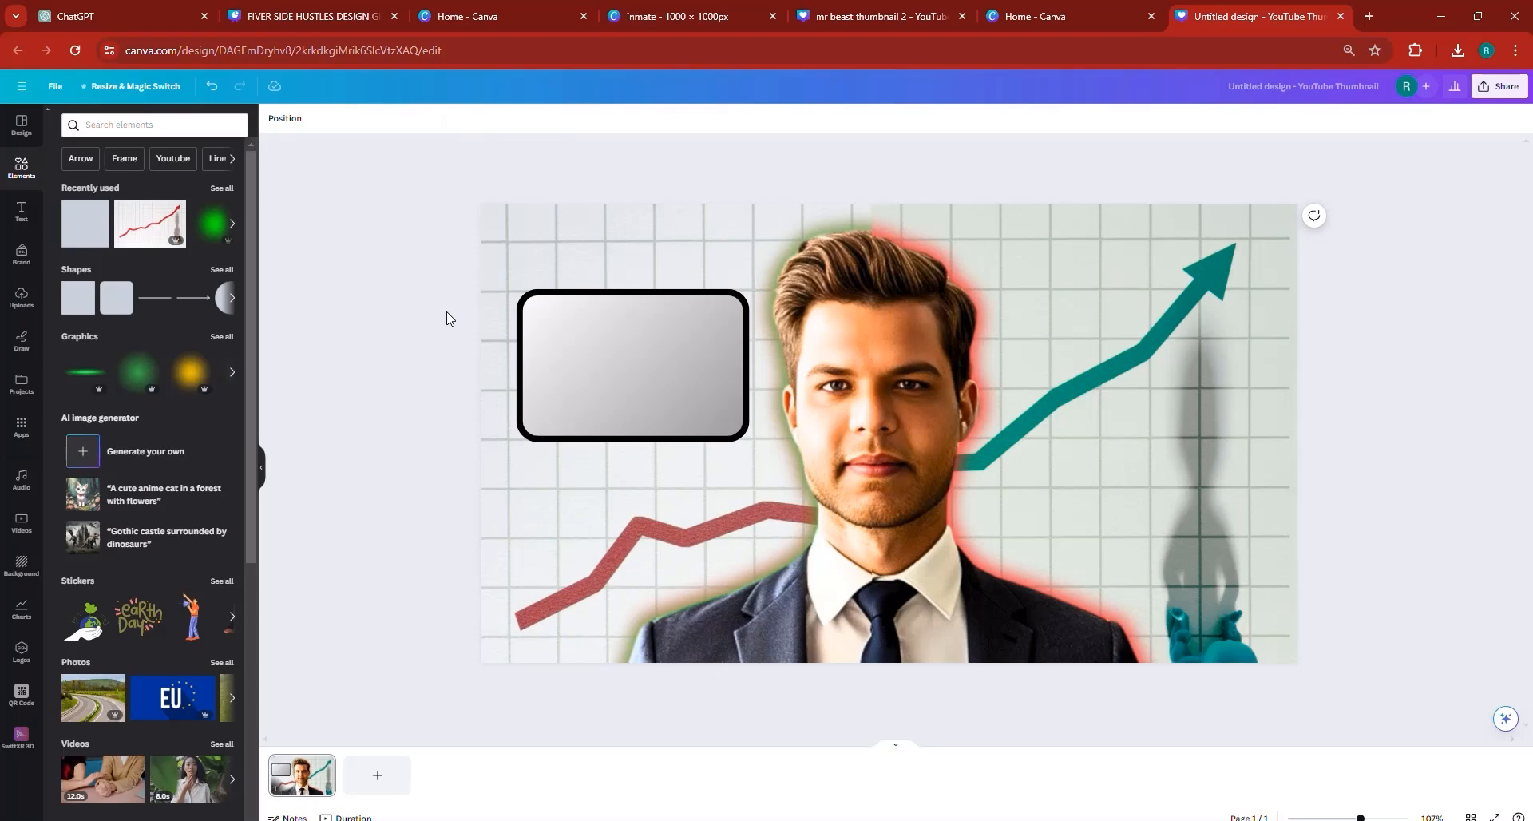
- Compare with the DAY 1/DAY 31 reference thumbnail and remove the gradient fill from the rounded rectangle
click(281, 13)
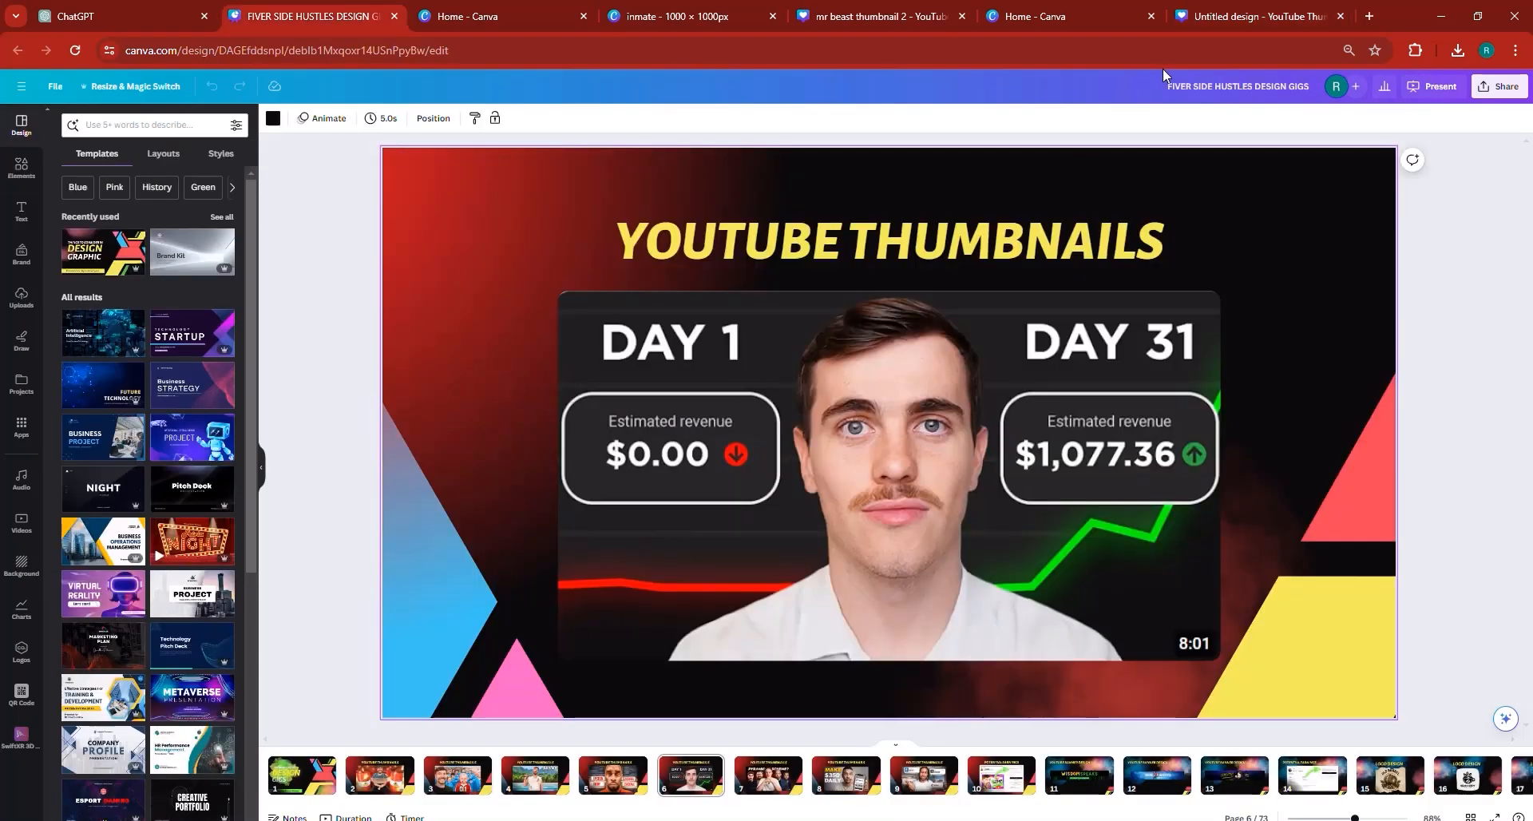
click(1231, 8)
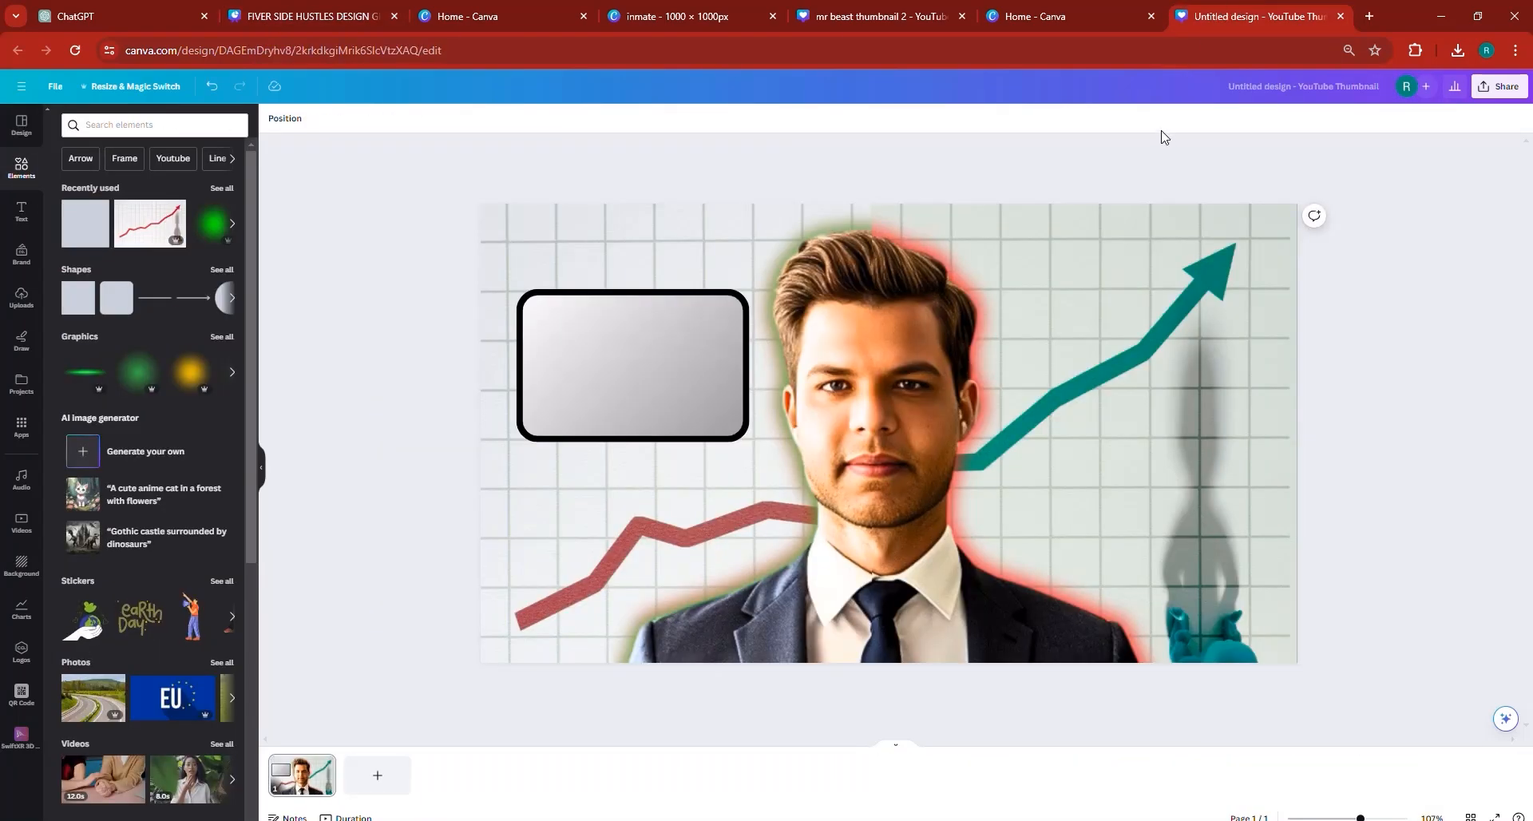
click(603, 352)
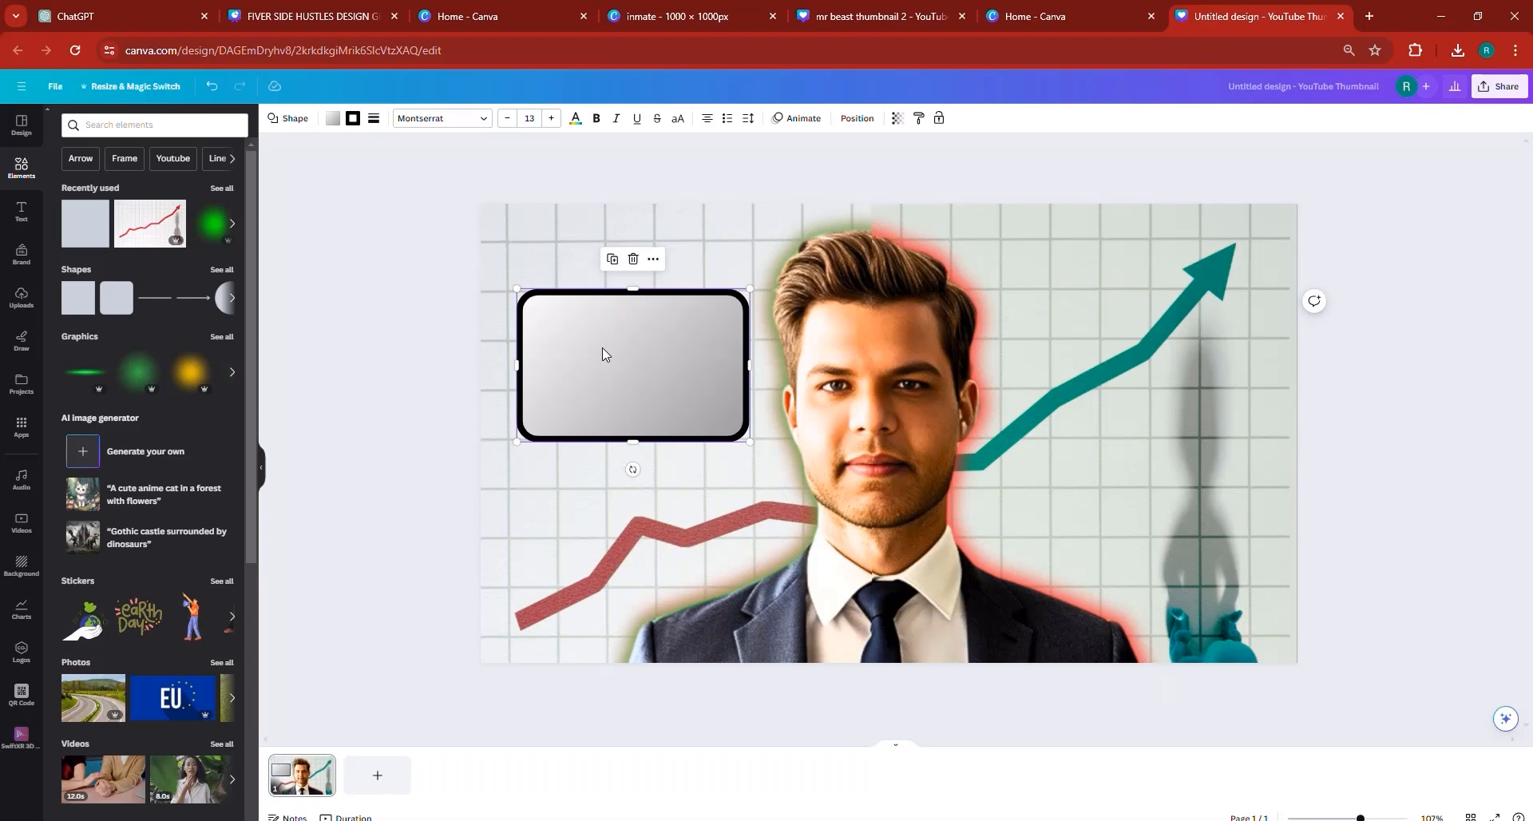
click(335, 120)
click(98, 191)
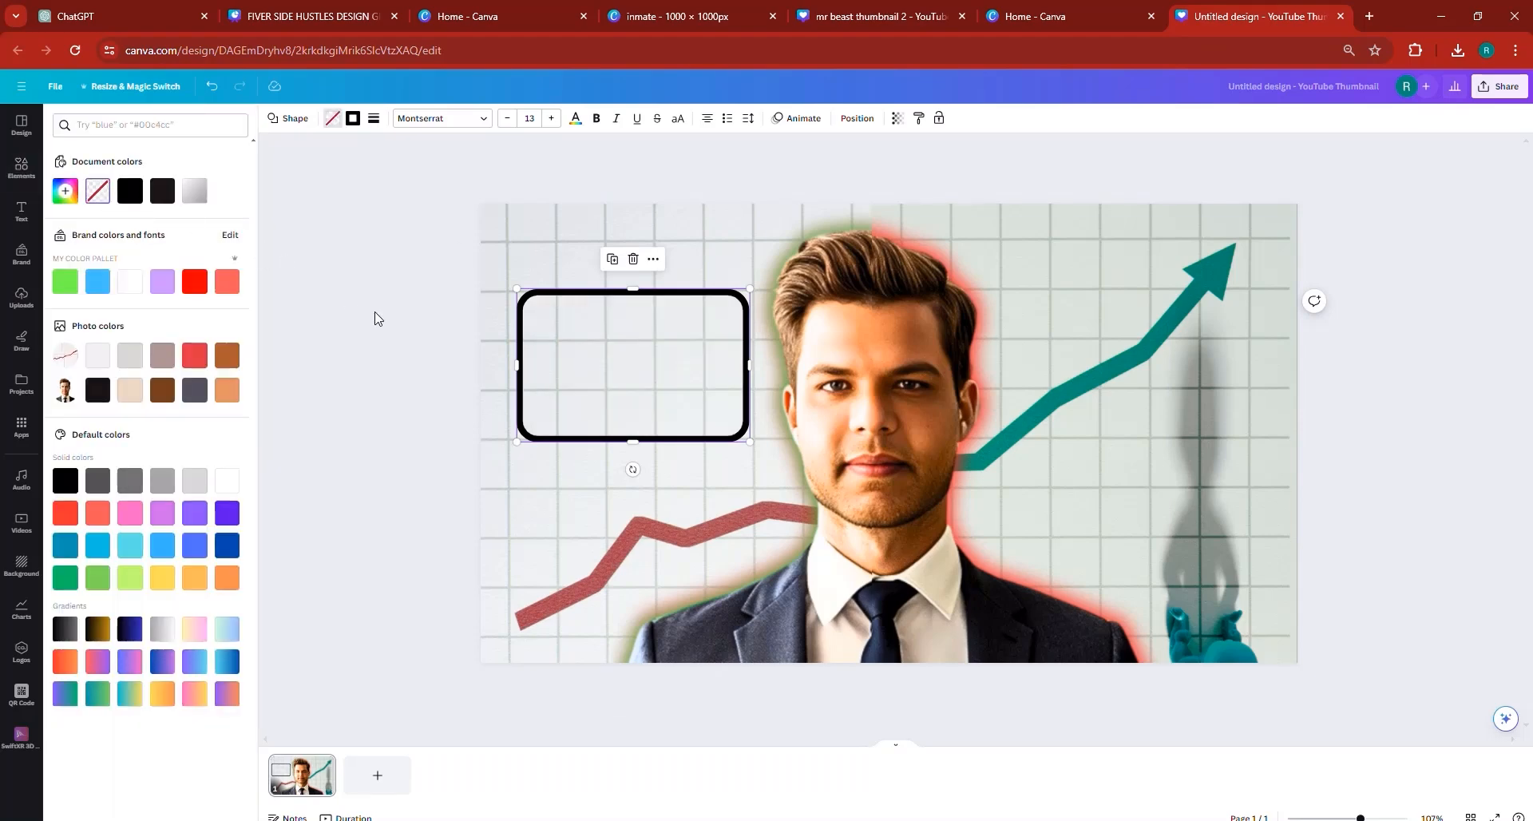
click(314, 332)
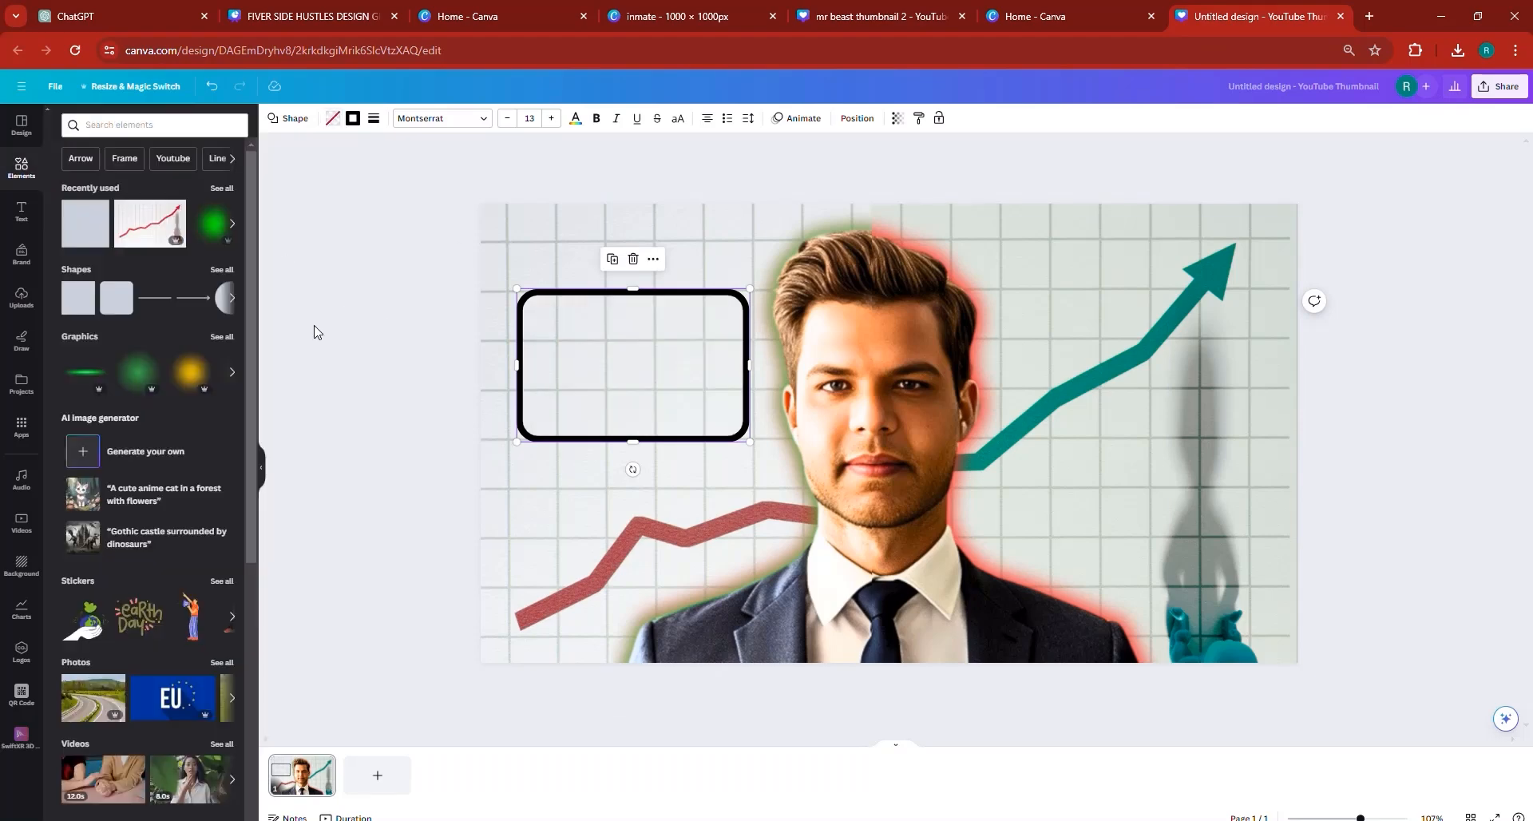
- Add a heading below the outlined box with the text "Estimated Revenue"
click(572, 368)
click(22, 212)
click(127, 216)
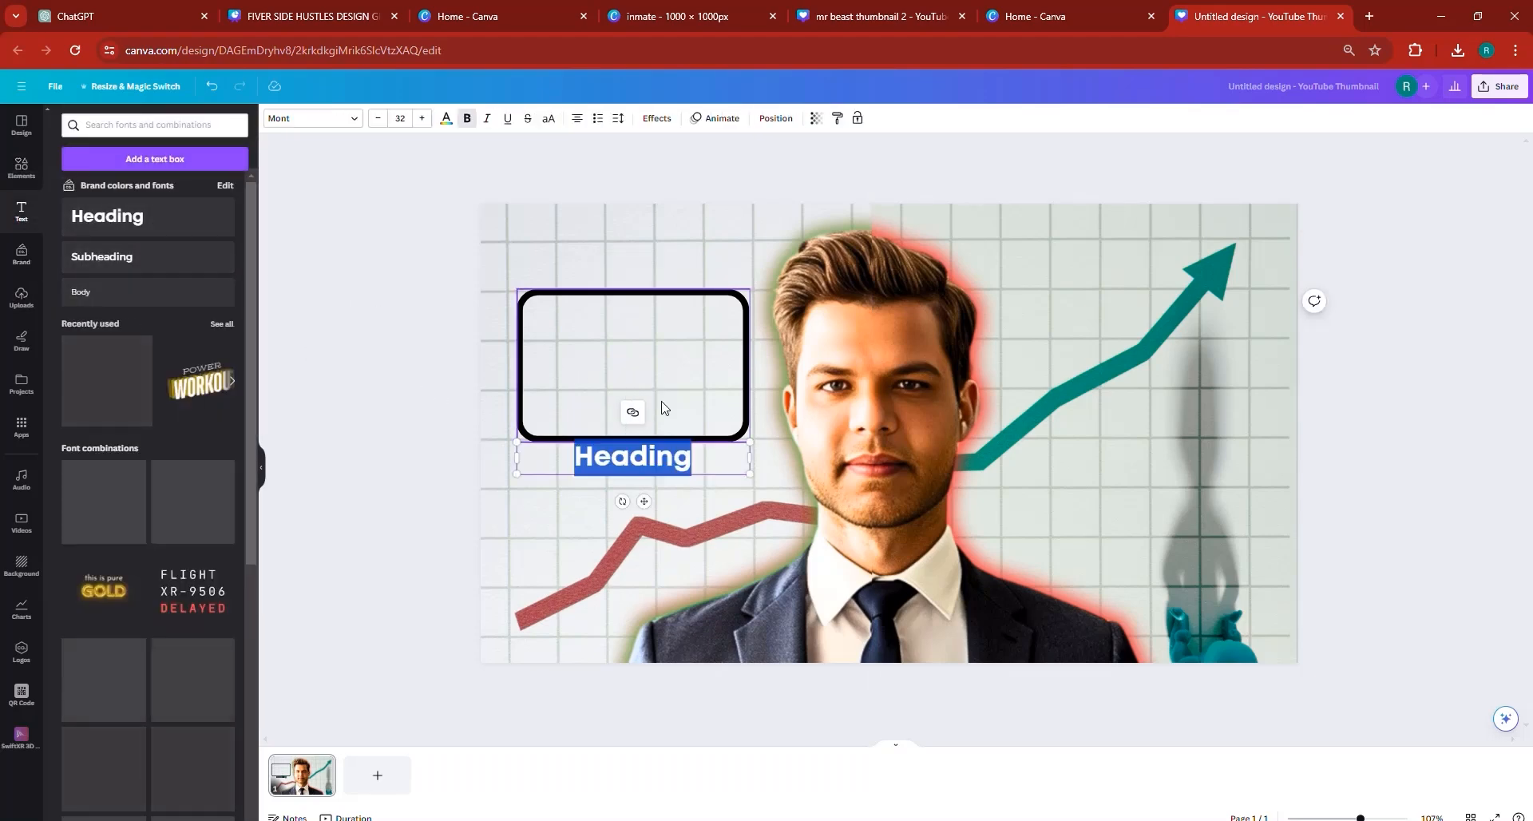
text(E)
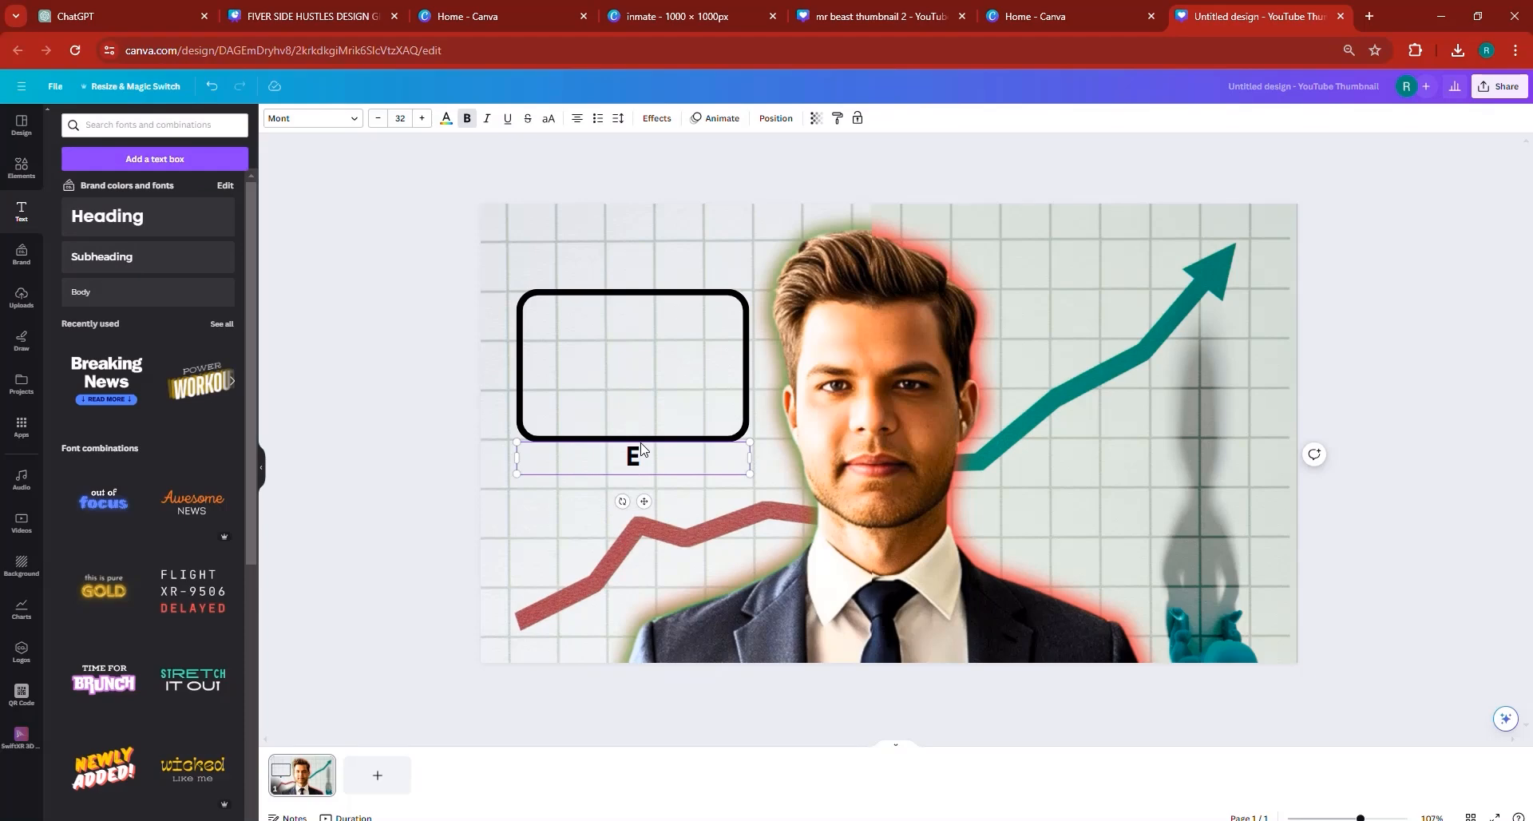
text(sc)
key(BackSpace)
key(BackSpace)
text(stimated )
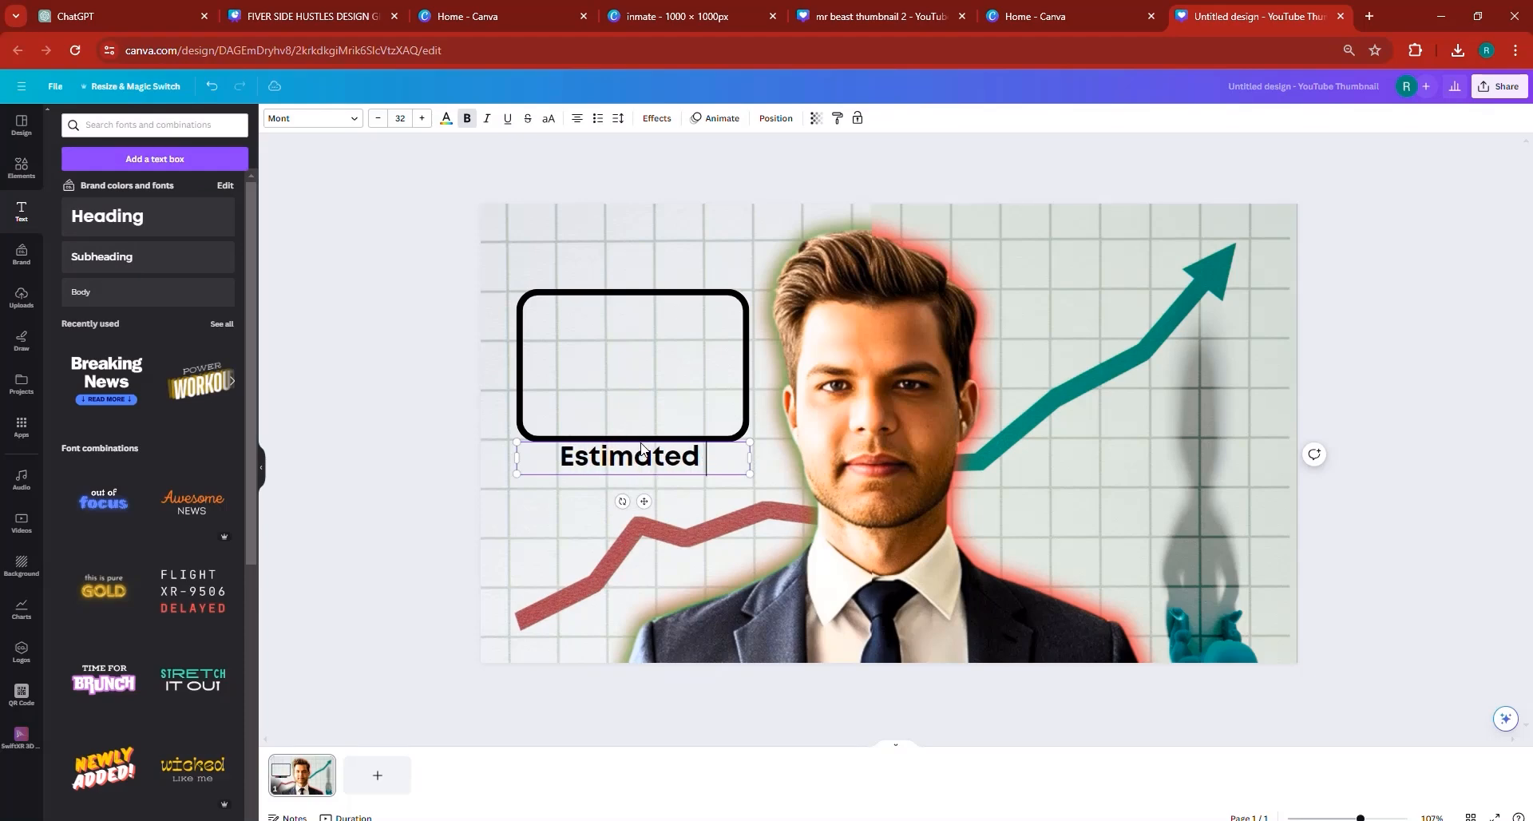
text(Revenue)
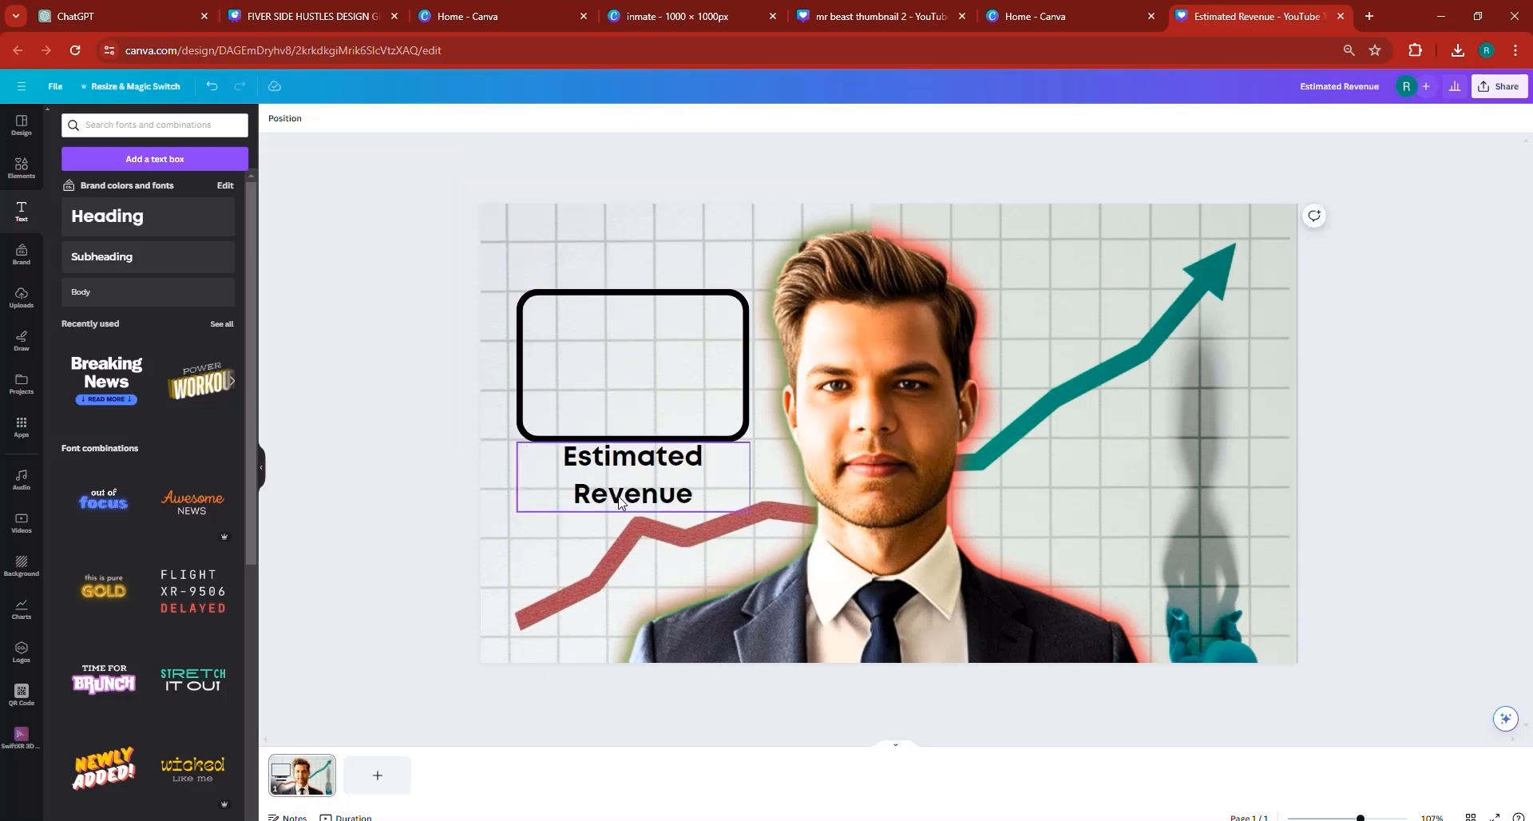
- Fit the "Estimated Revenue" heading inside the outlined box at font size 33.2 and place a duplicate just below it
drag(622, 495, 621, 356)
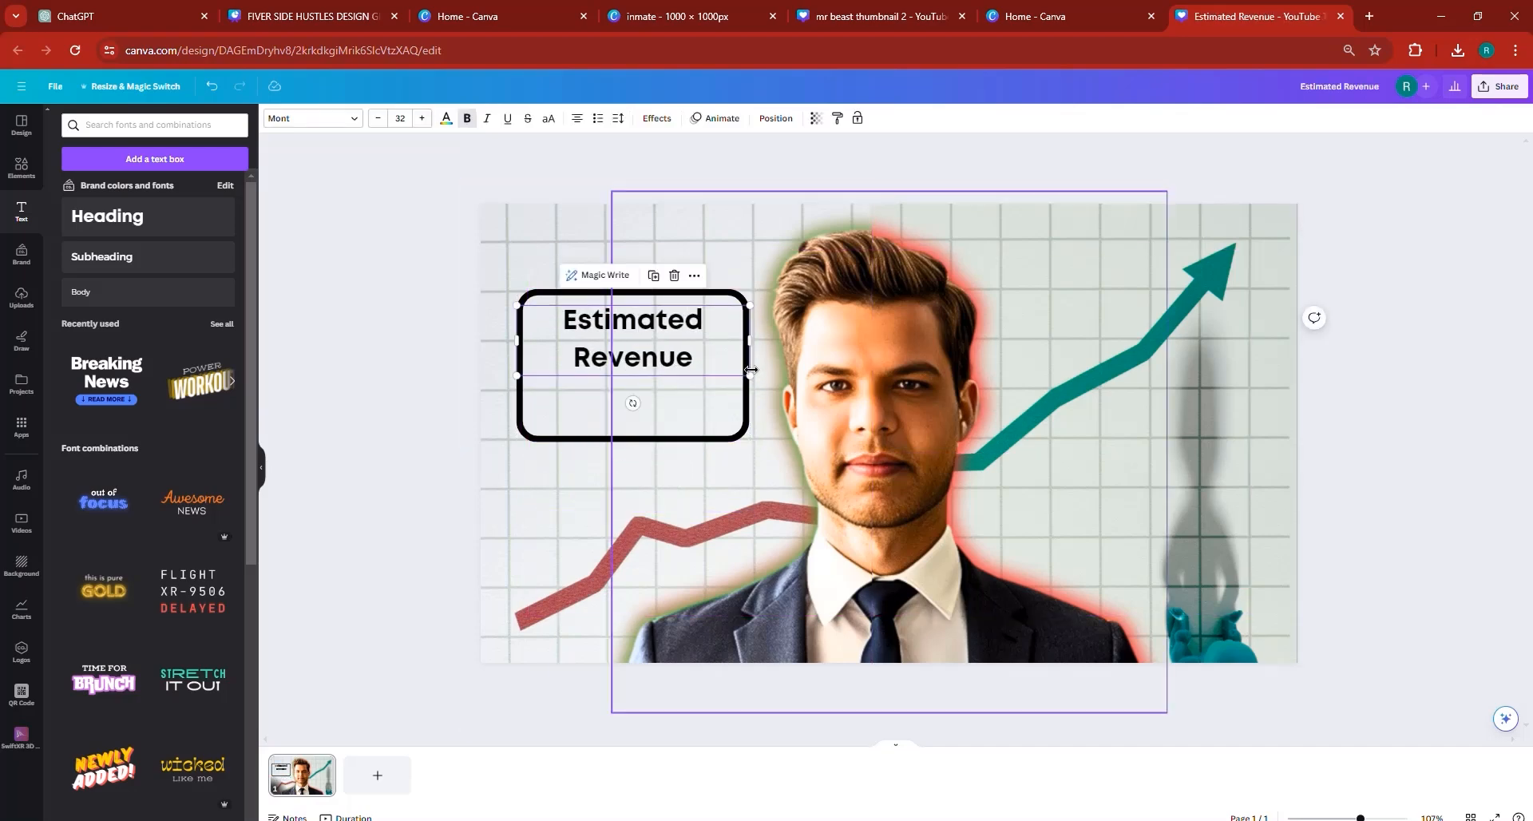
drag(751, 345, 717, 378)
drag(610, 343, 630, 414)
click(653, 278)
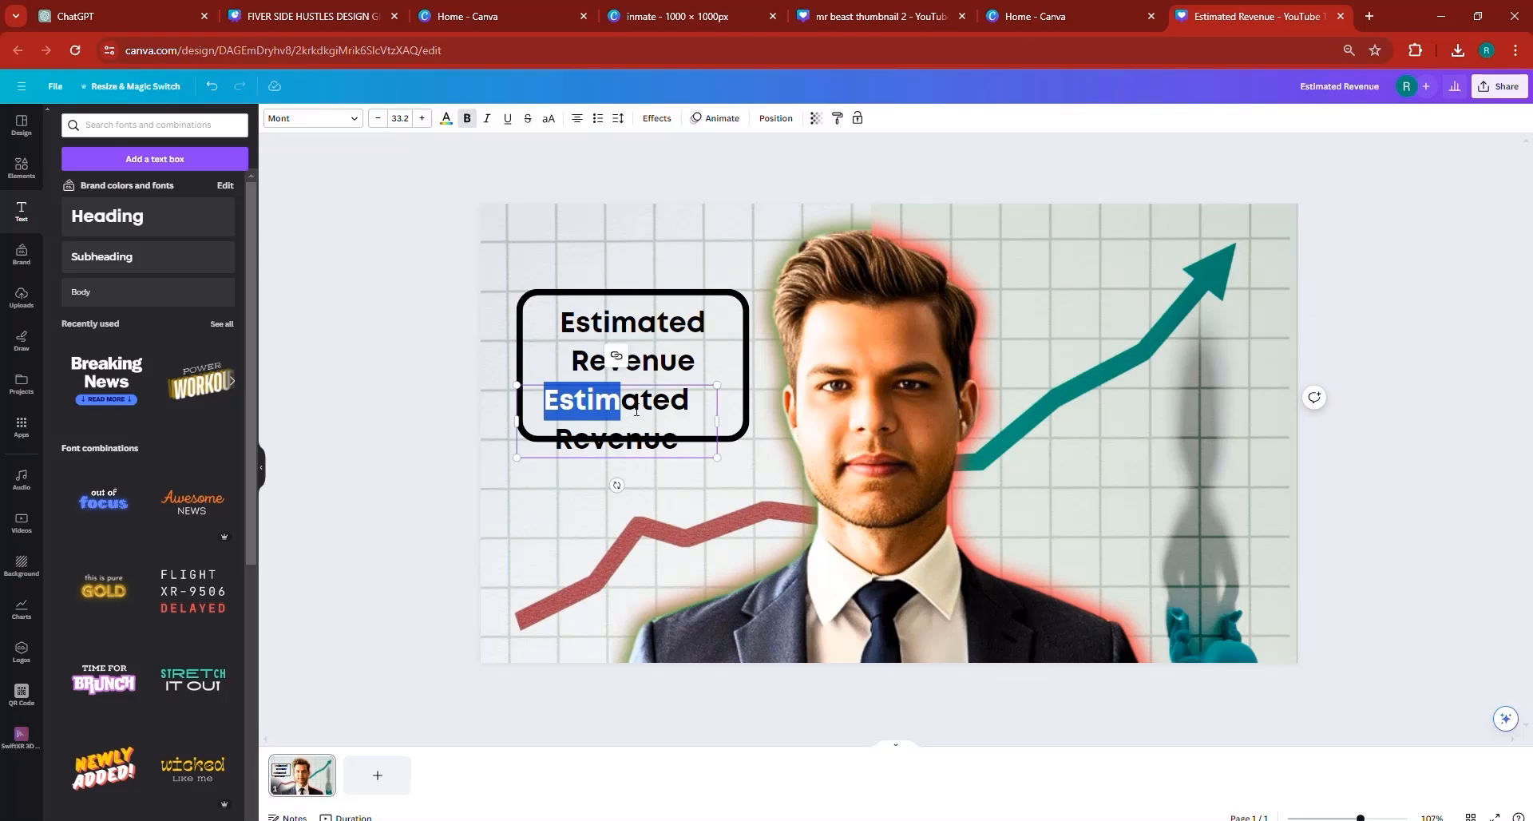
- Replace the duplicated heading's text with "0$", enlarge it to font size 56.5 and centre it under the "Estimated Revenue" heading
triple_click(637, 411)
text(0)
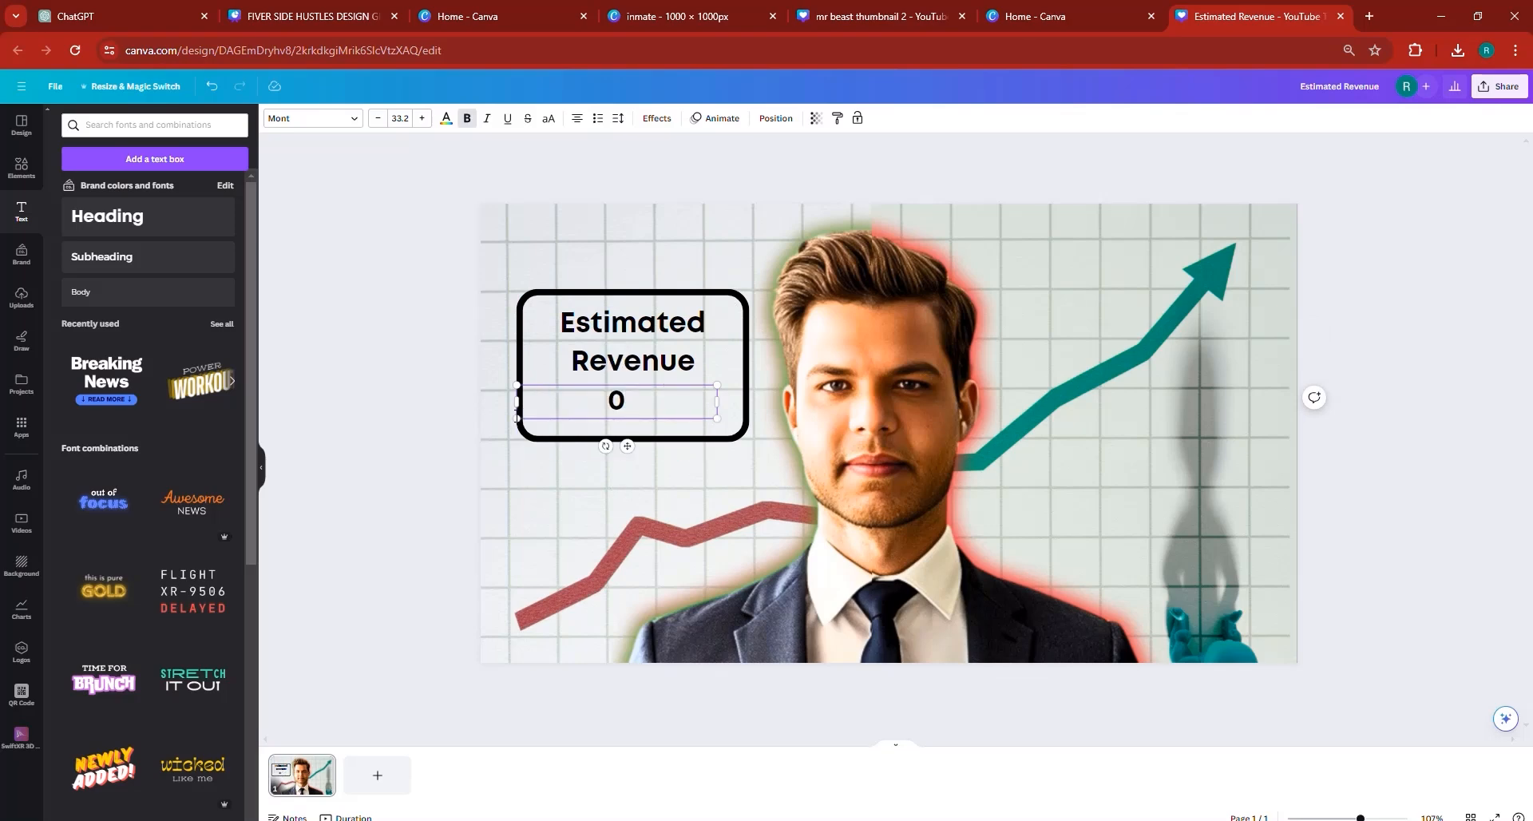
double_click(650, 406)
click(657, 405)
text($)
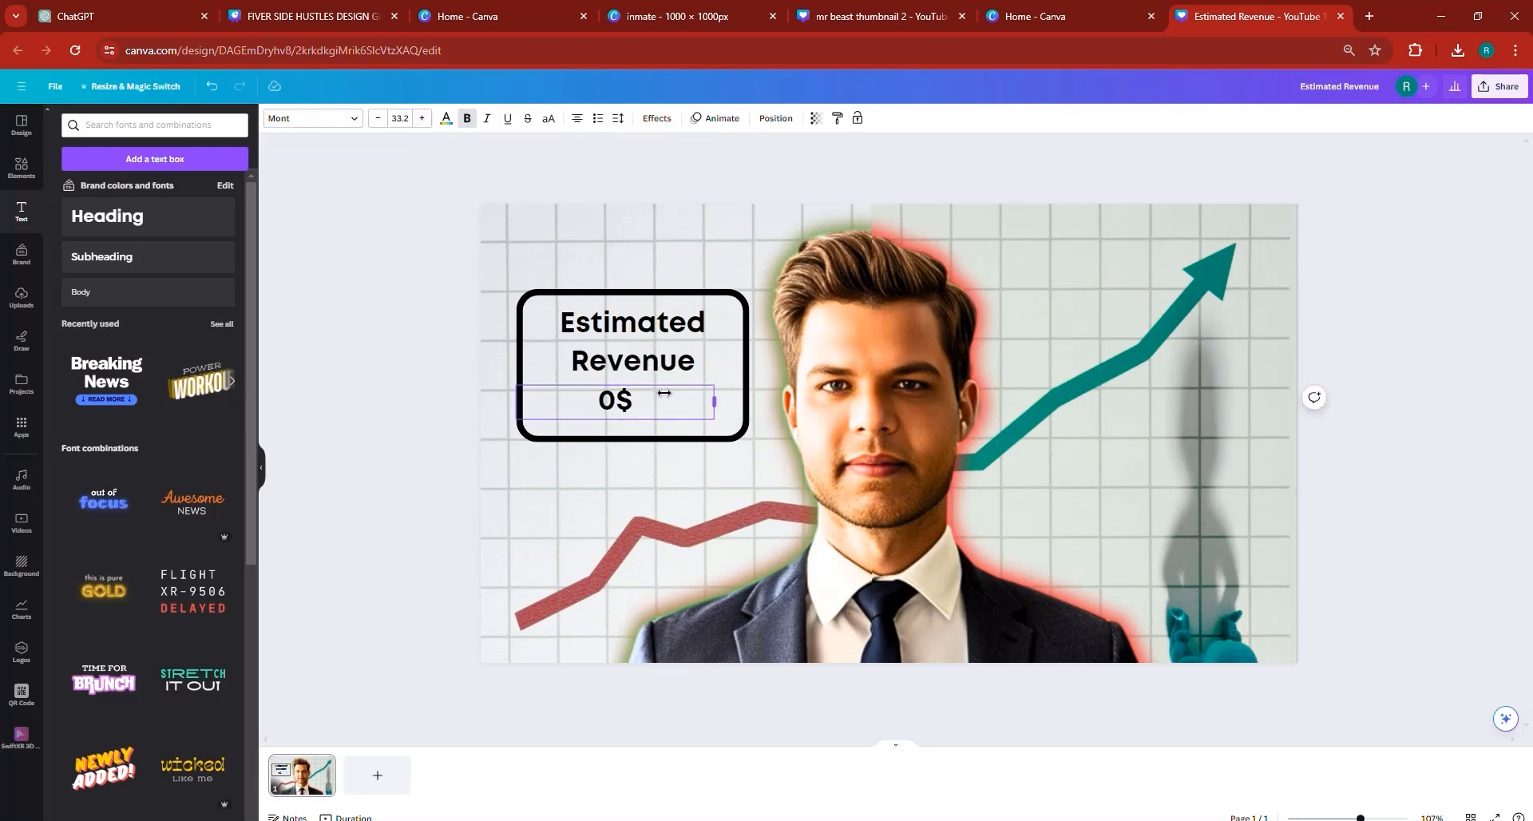
drag(716, 401, 628, 410)
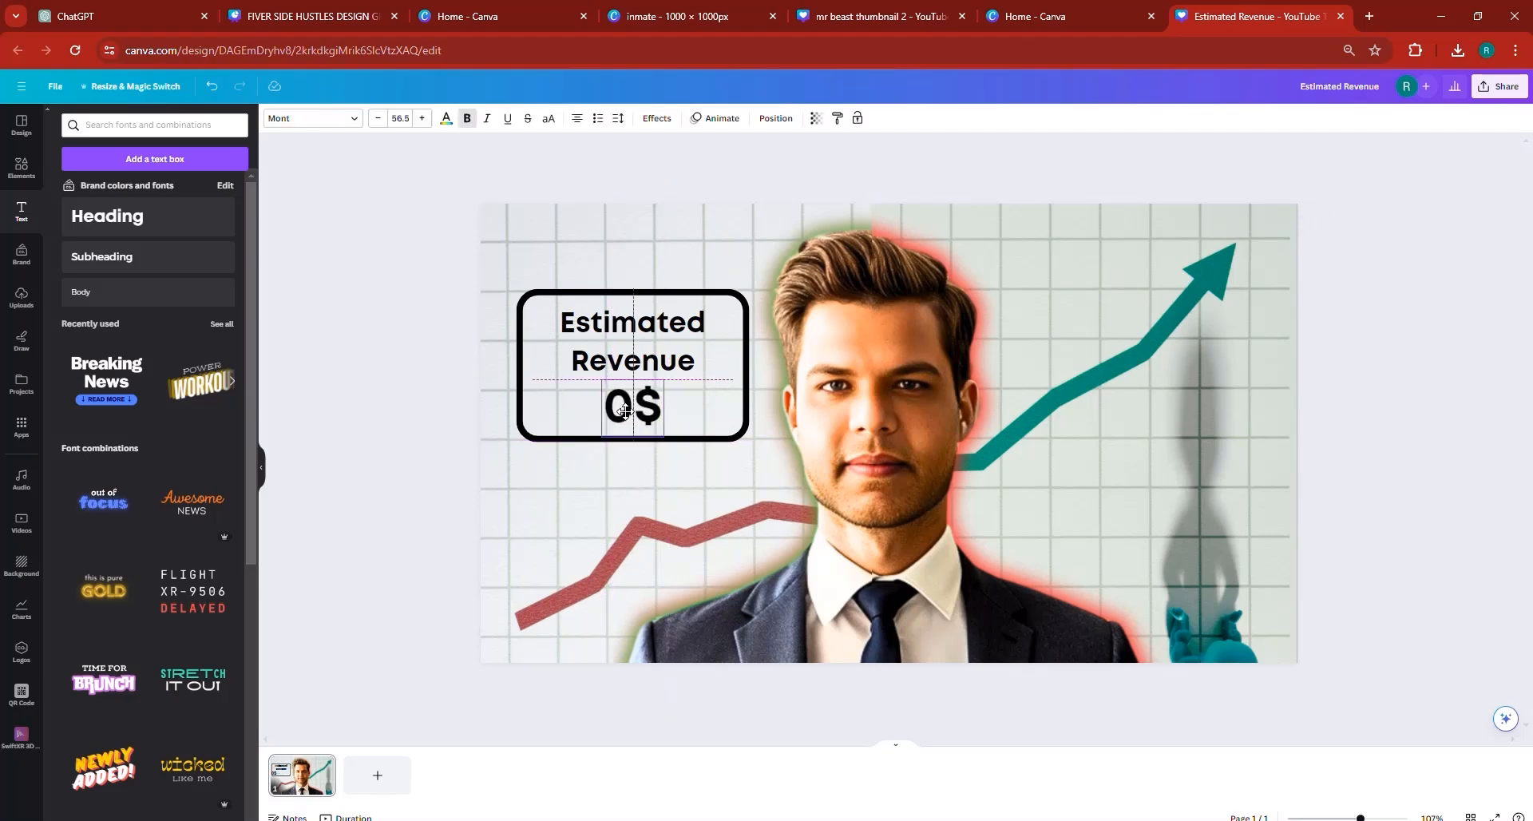
- Colour the "0$" amount with the bright red from the brand palette
click(446, 119)
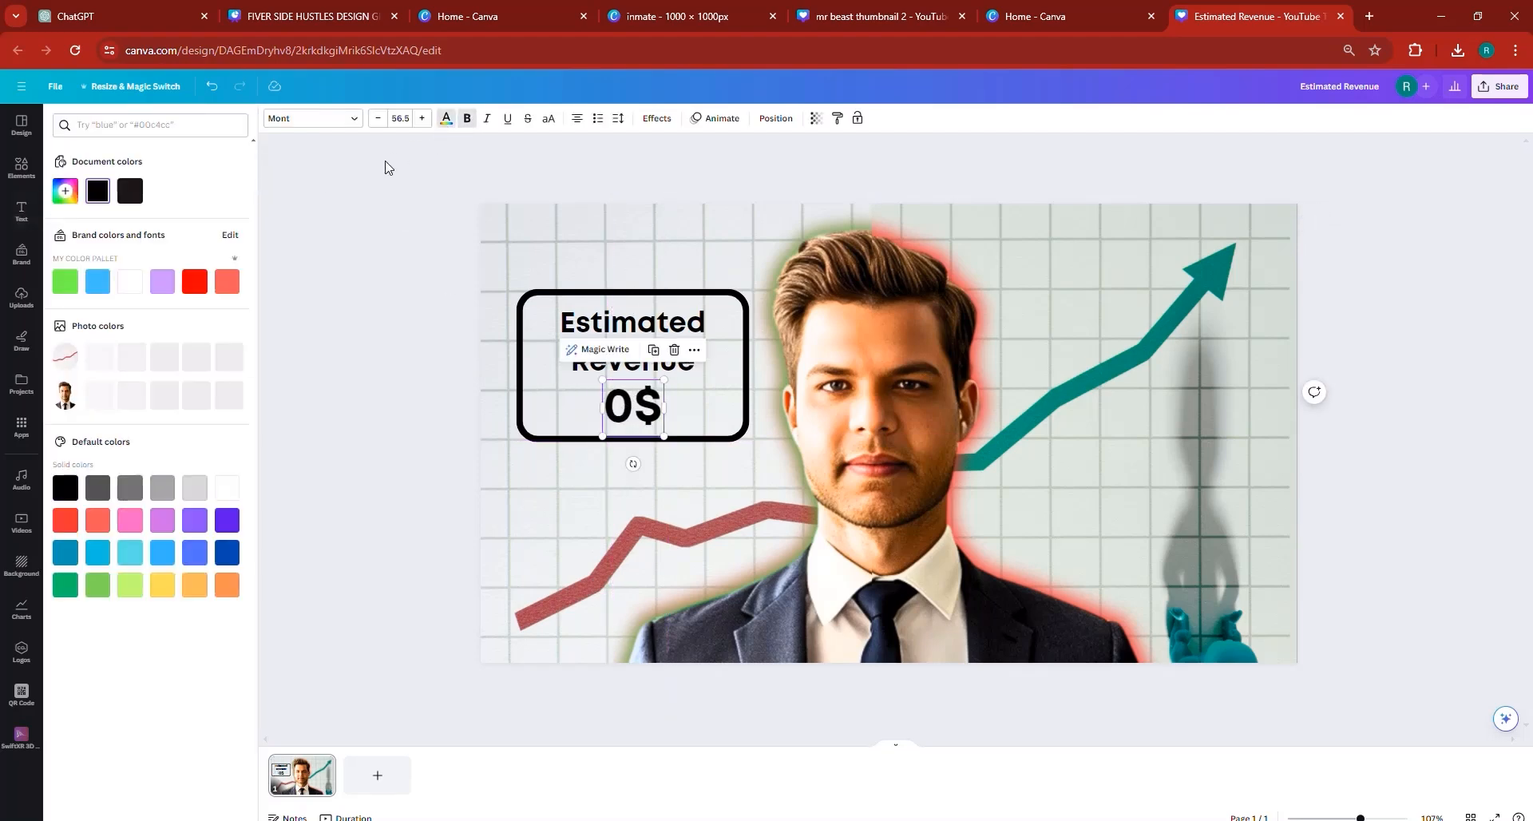
click(194, 281)
click(363, 427)
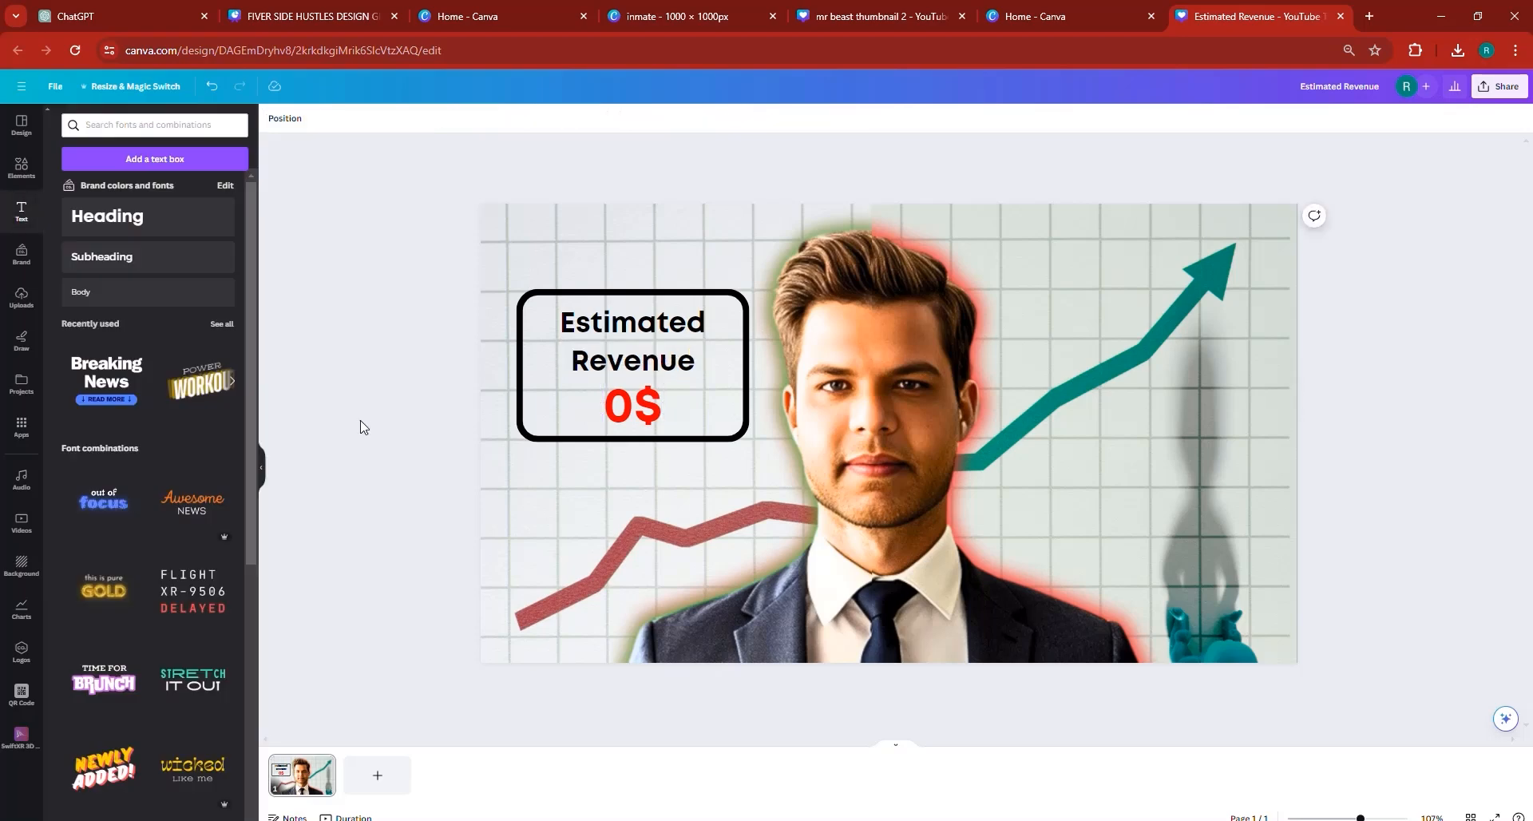
- Try the Lift and Neon text effects at intensity 100 on the "0$" amount, and reset its style to None
click(630, 405)
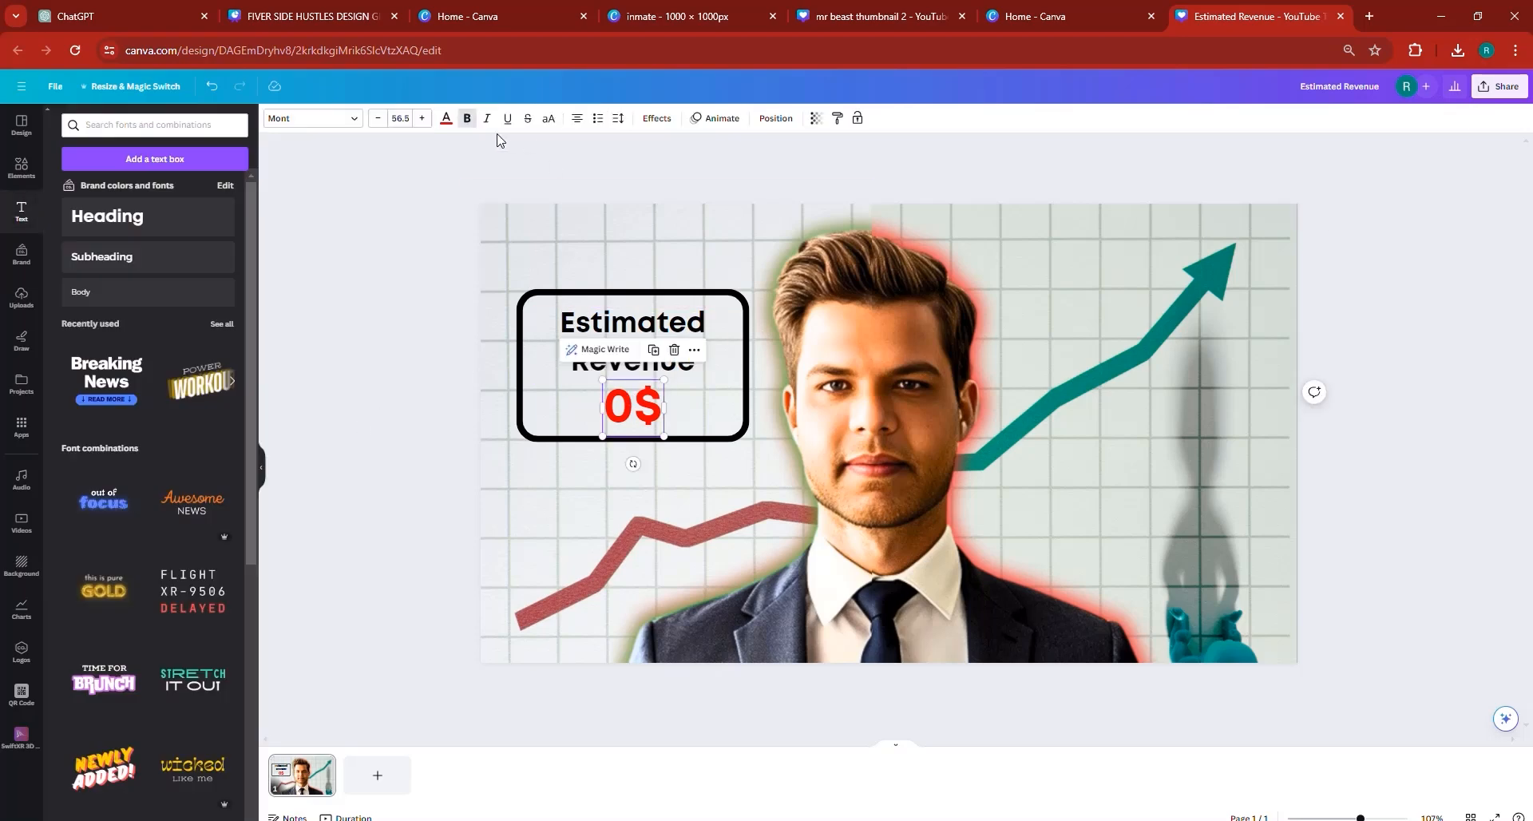
click(655, 118)
click(217, 199)
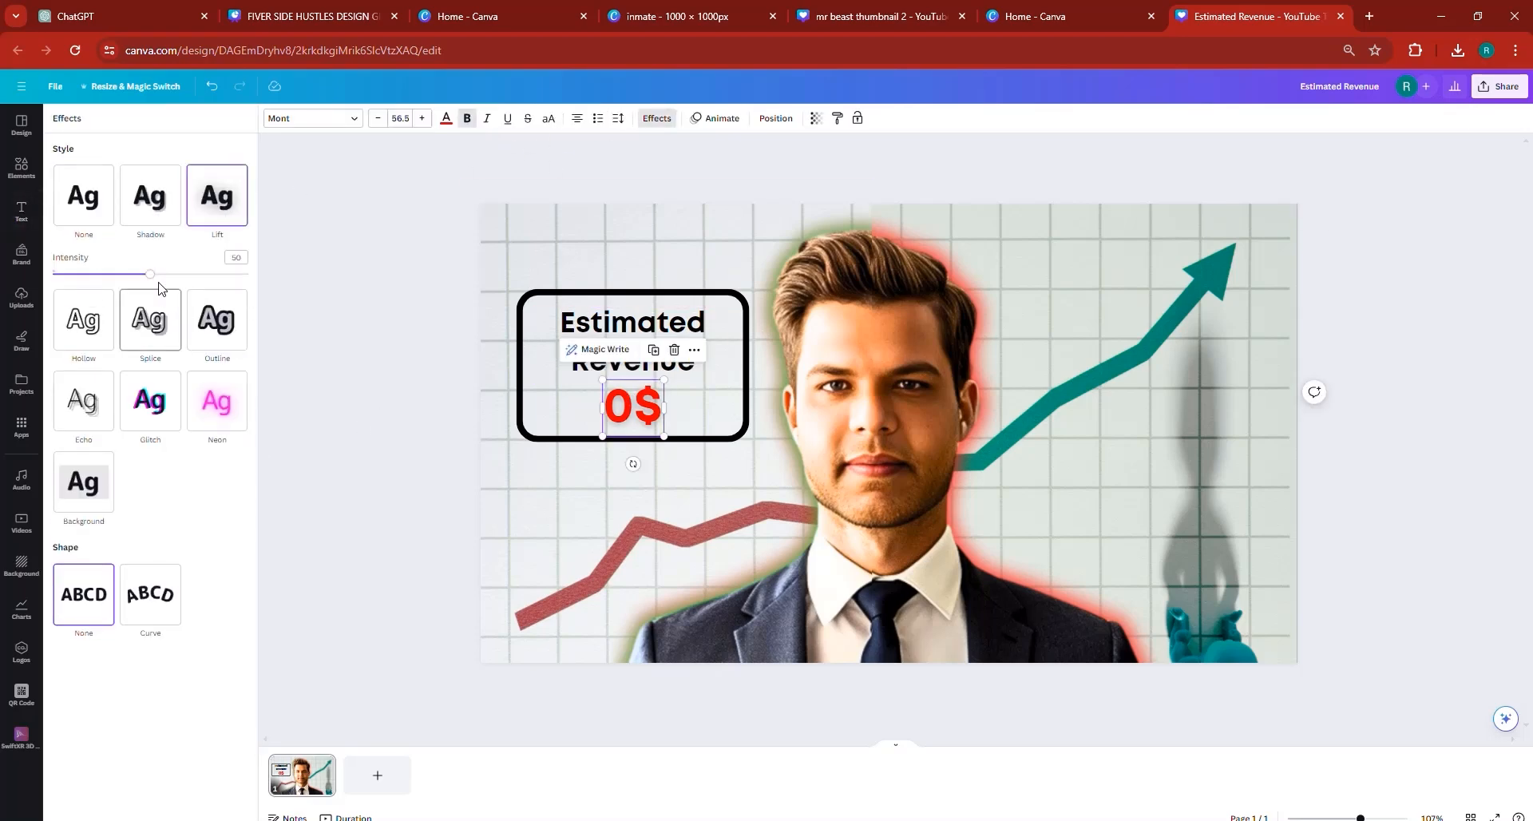
click(249, 275)
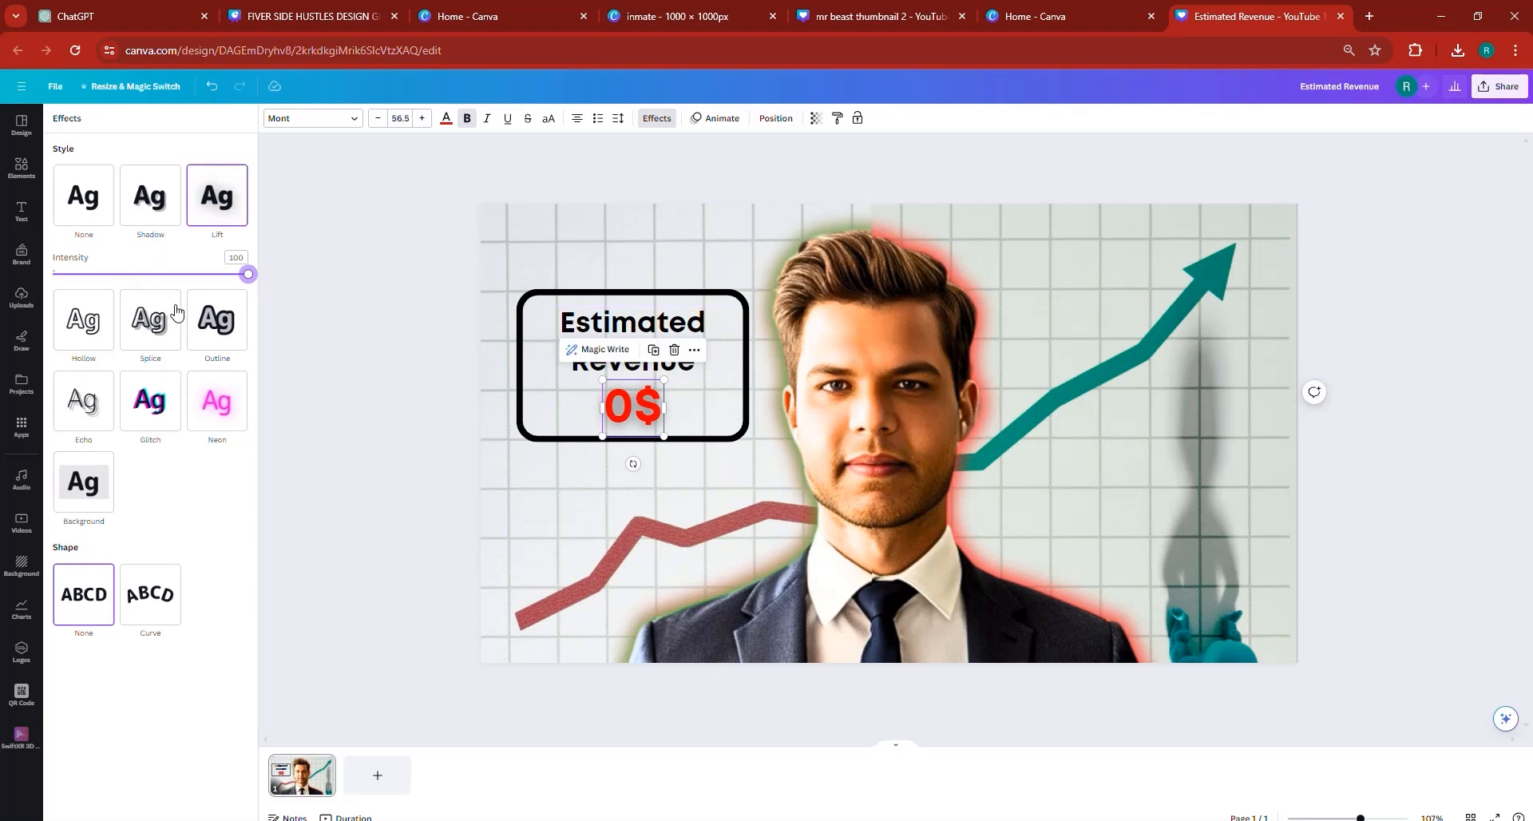
click(209, 422)
drag(152, 444, 348, 447)
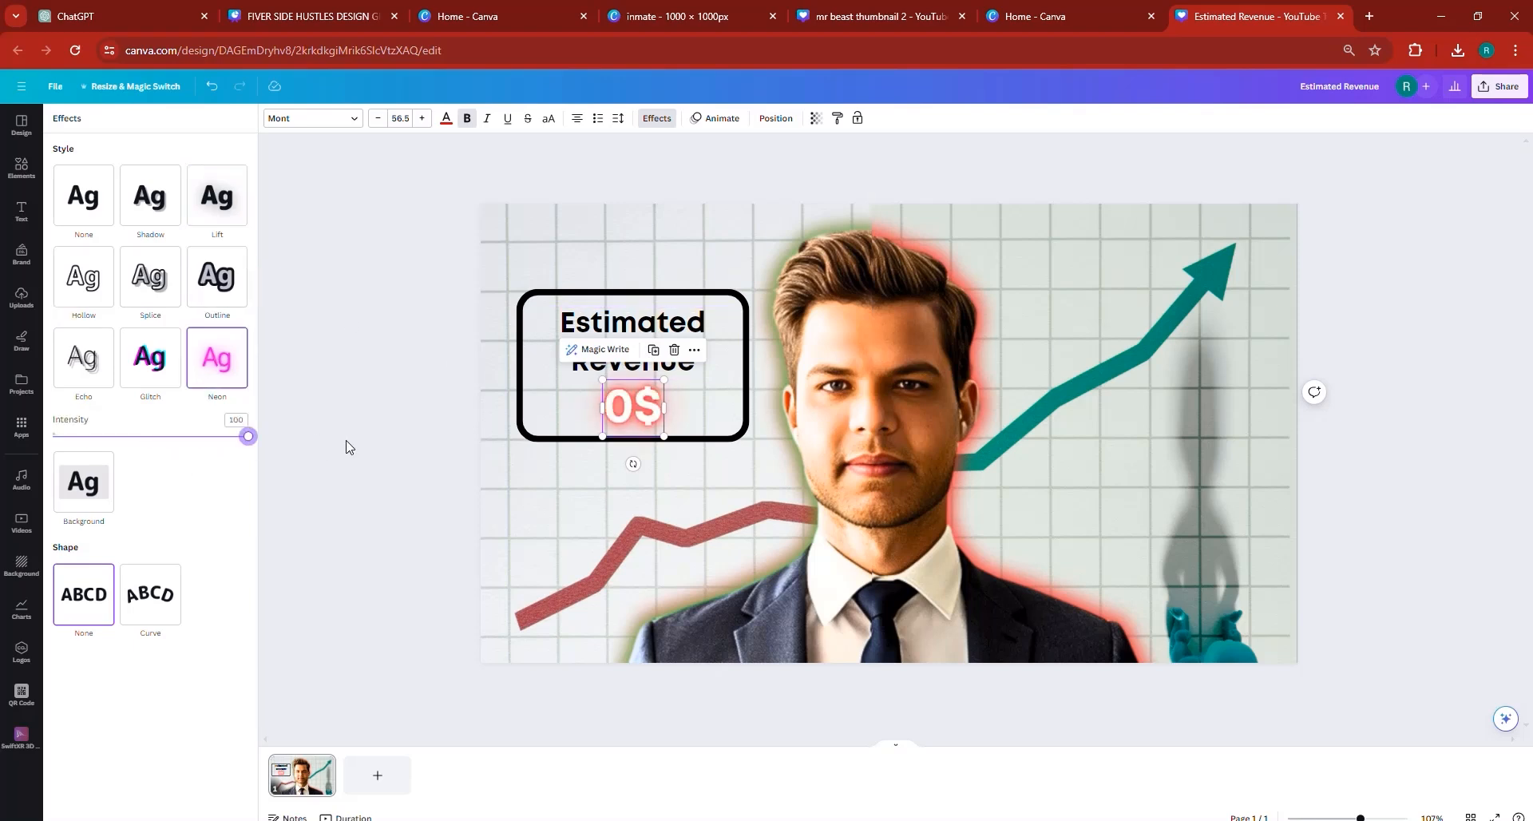
click(97, 202)
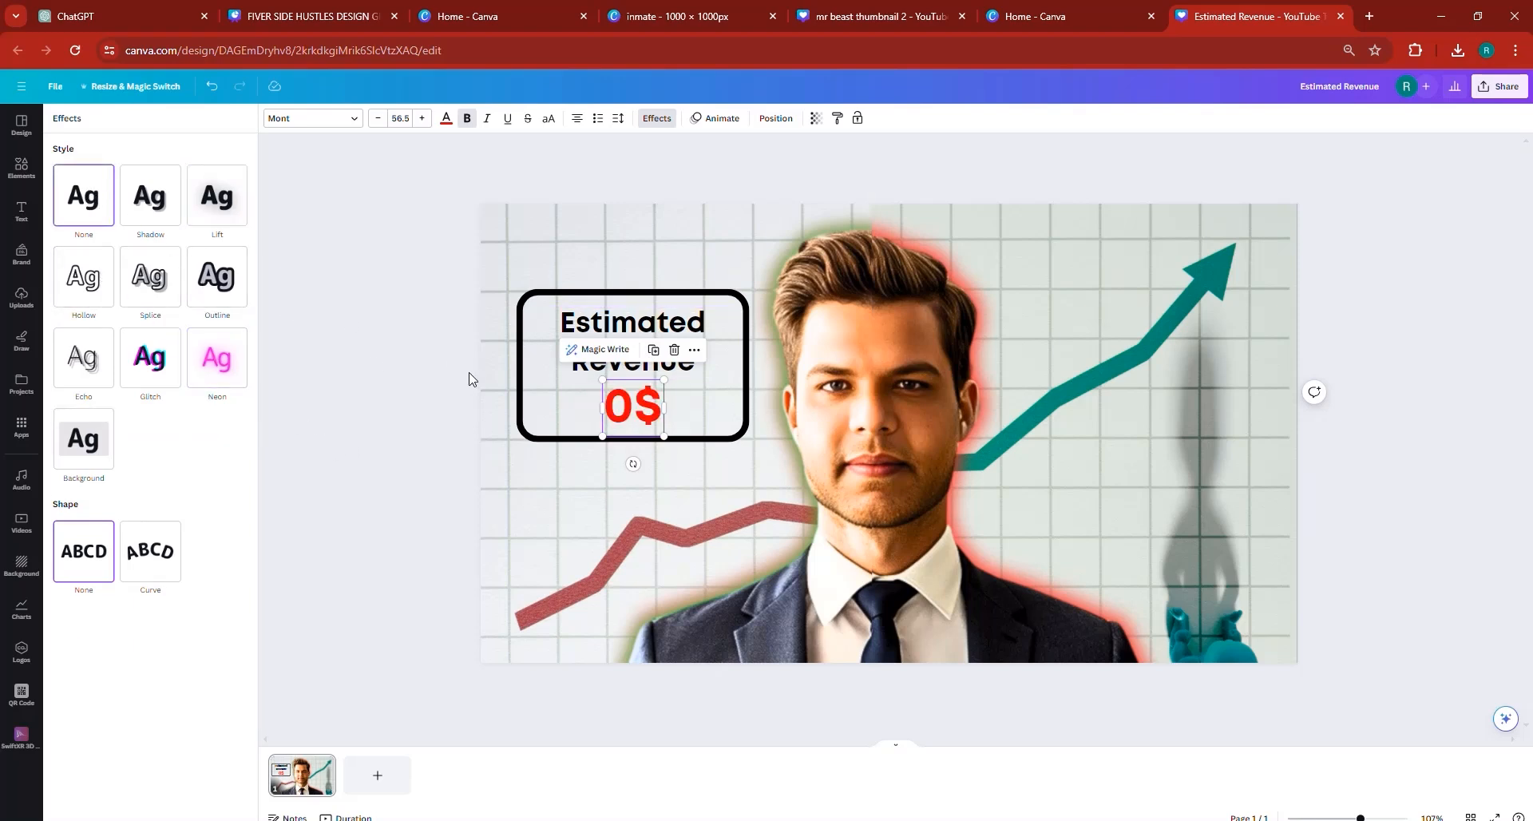
click(413, 441)
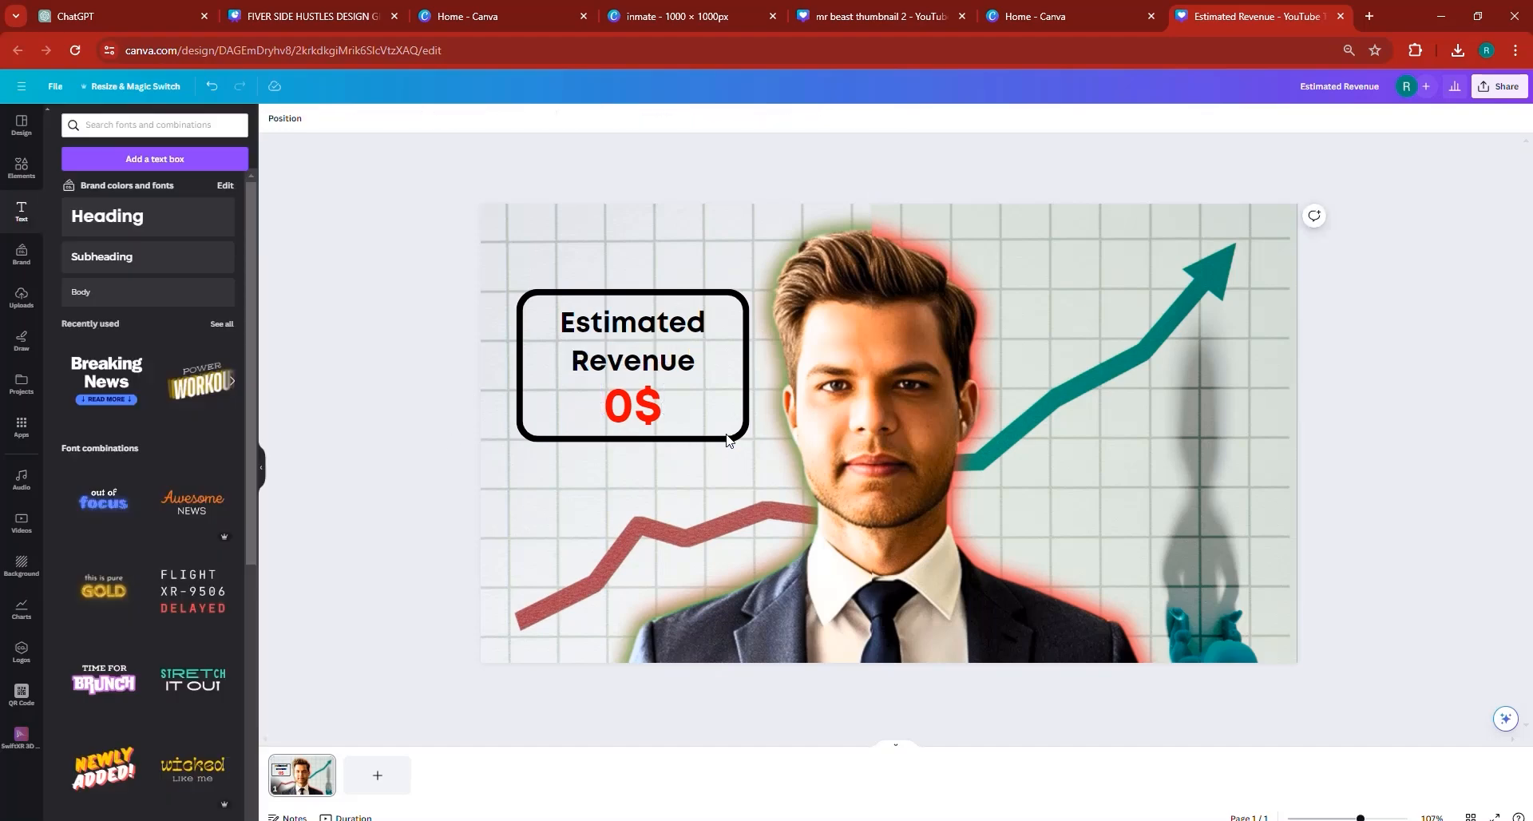
- Duplicate the outlined box and its "Estimated Revenue" heading, placing the copies level with the originals over the teal arrow
click(647, 355)
click(547, 429)
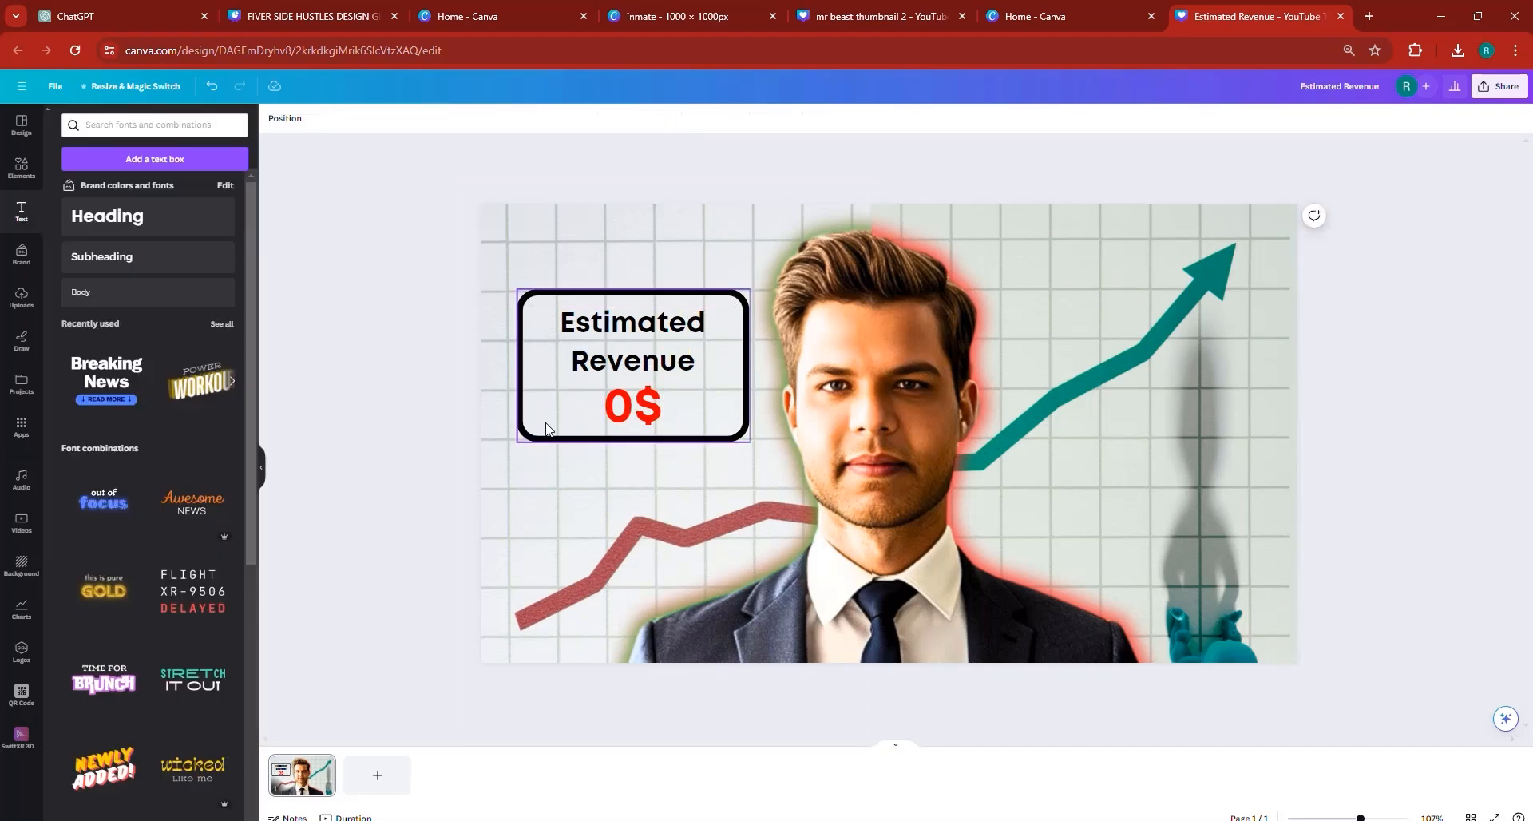
key(ctrl+d)
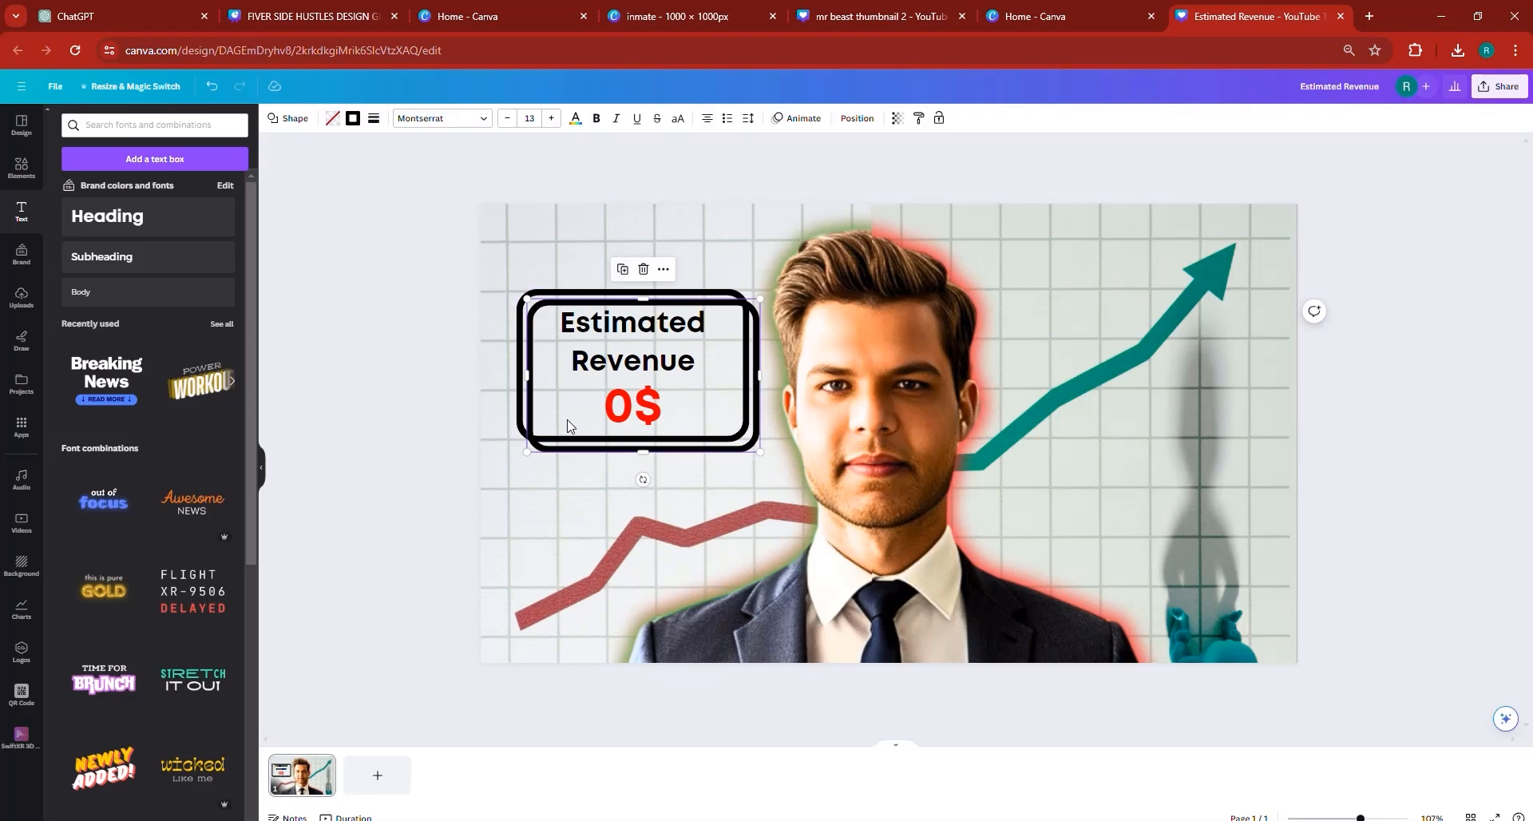
drag(568, 428, 1063, 409)
click(623, 342)
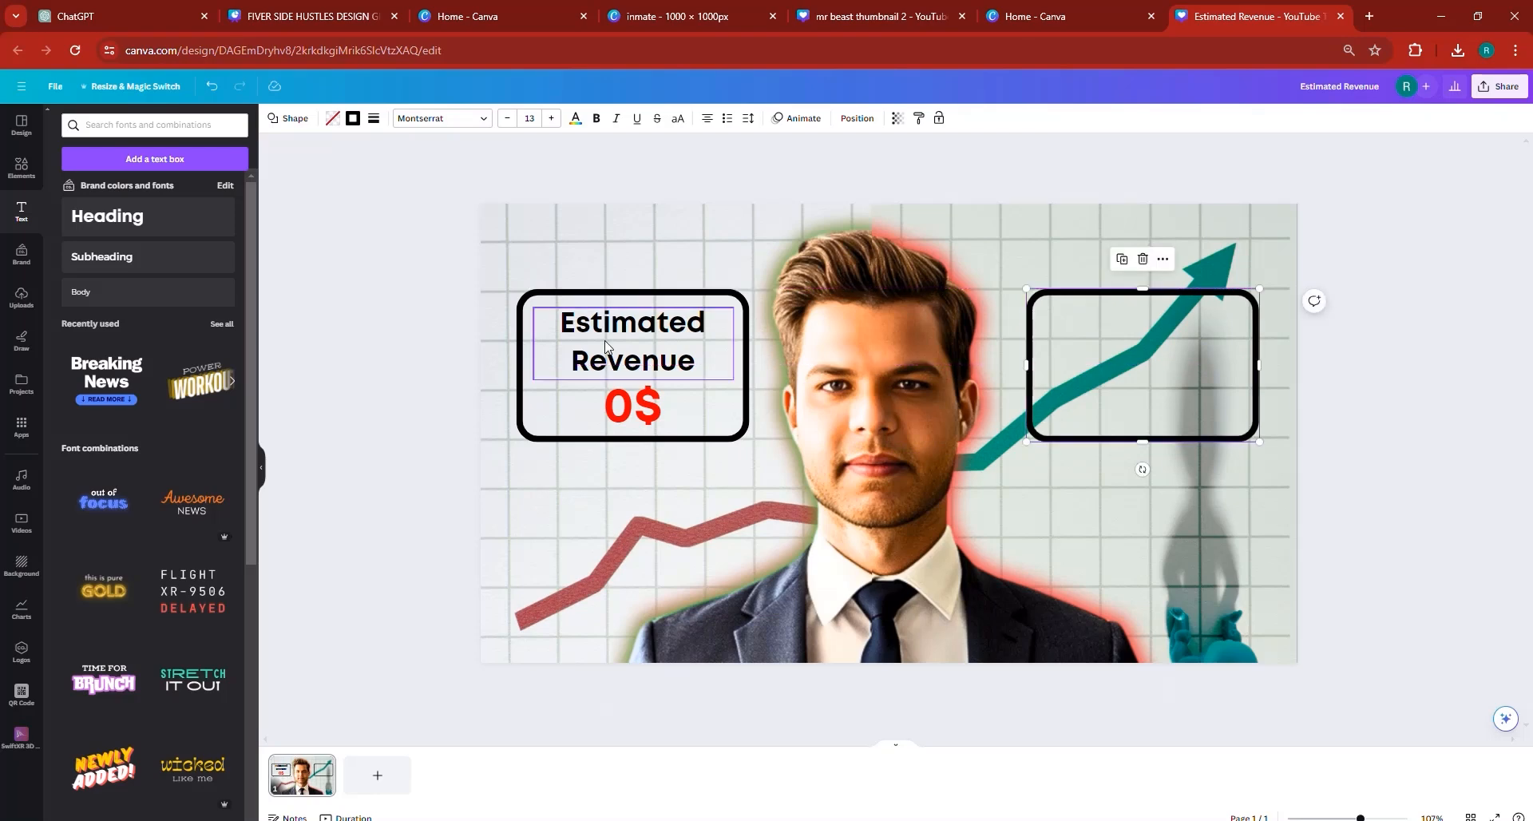
click(655, 280)
drag(642, 351, 1131, 350)
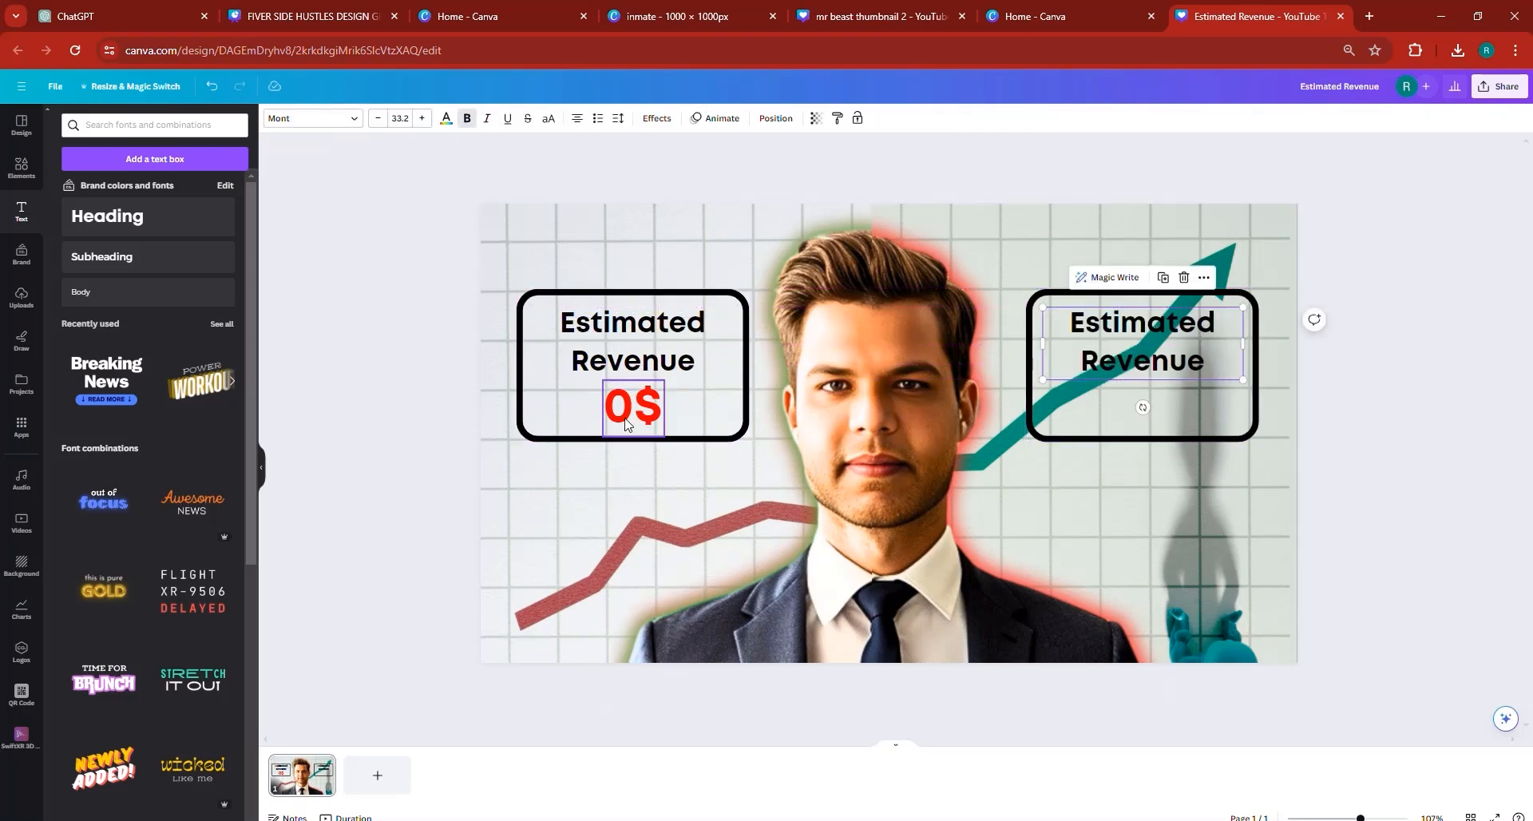
- Duplicate the red "0$" amount into the box over the teal arrow and change the copy's text to "1186.28"
click(630, 414)
click(654, 349)
drag(643, 409, 1125, 411)
double_click(1126, 407)
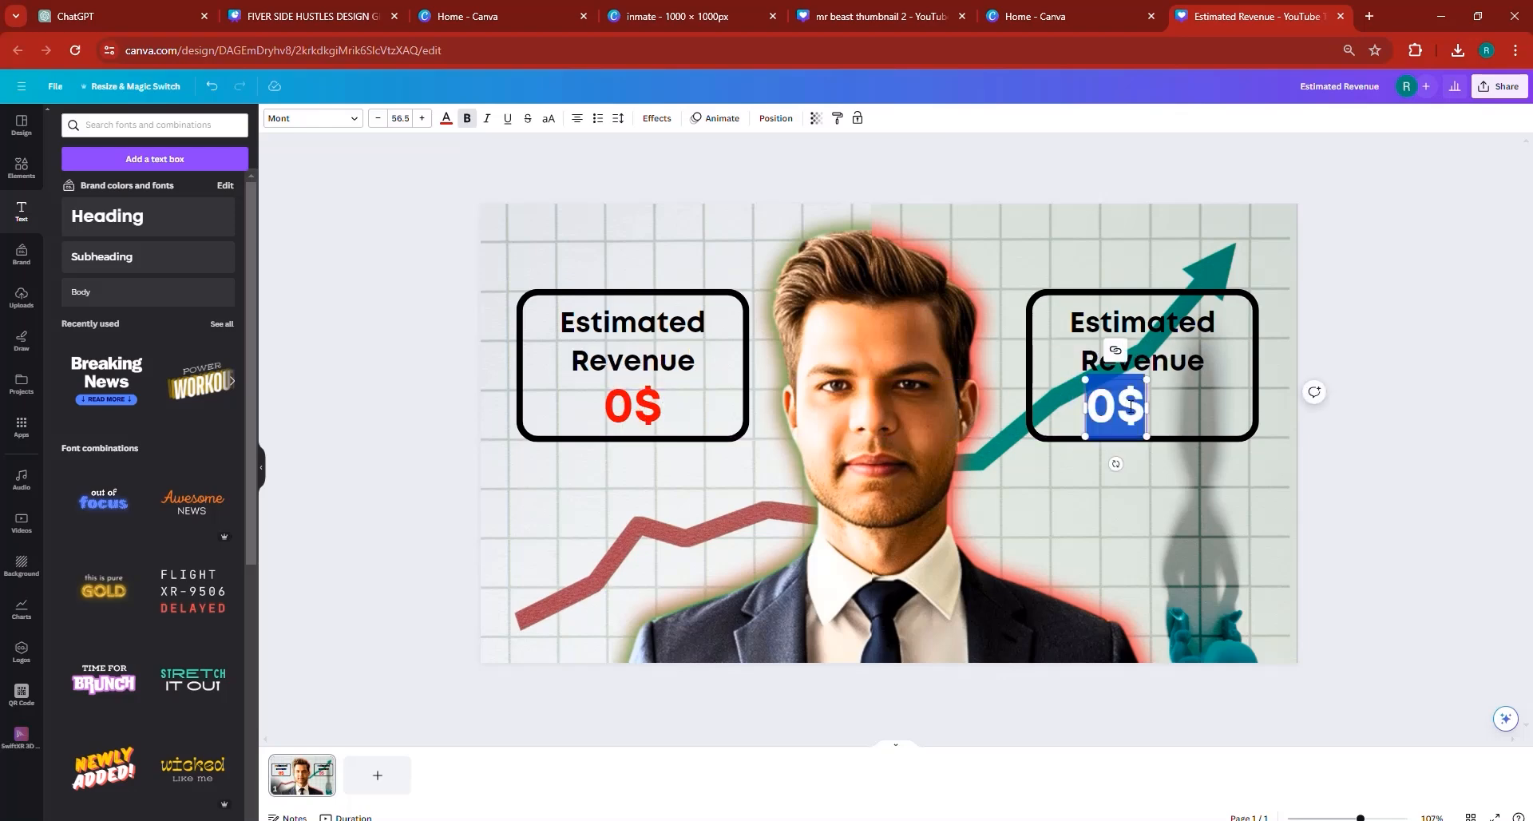
text(11)
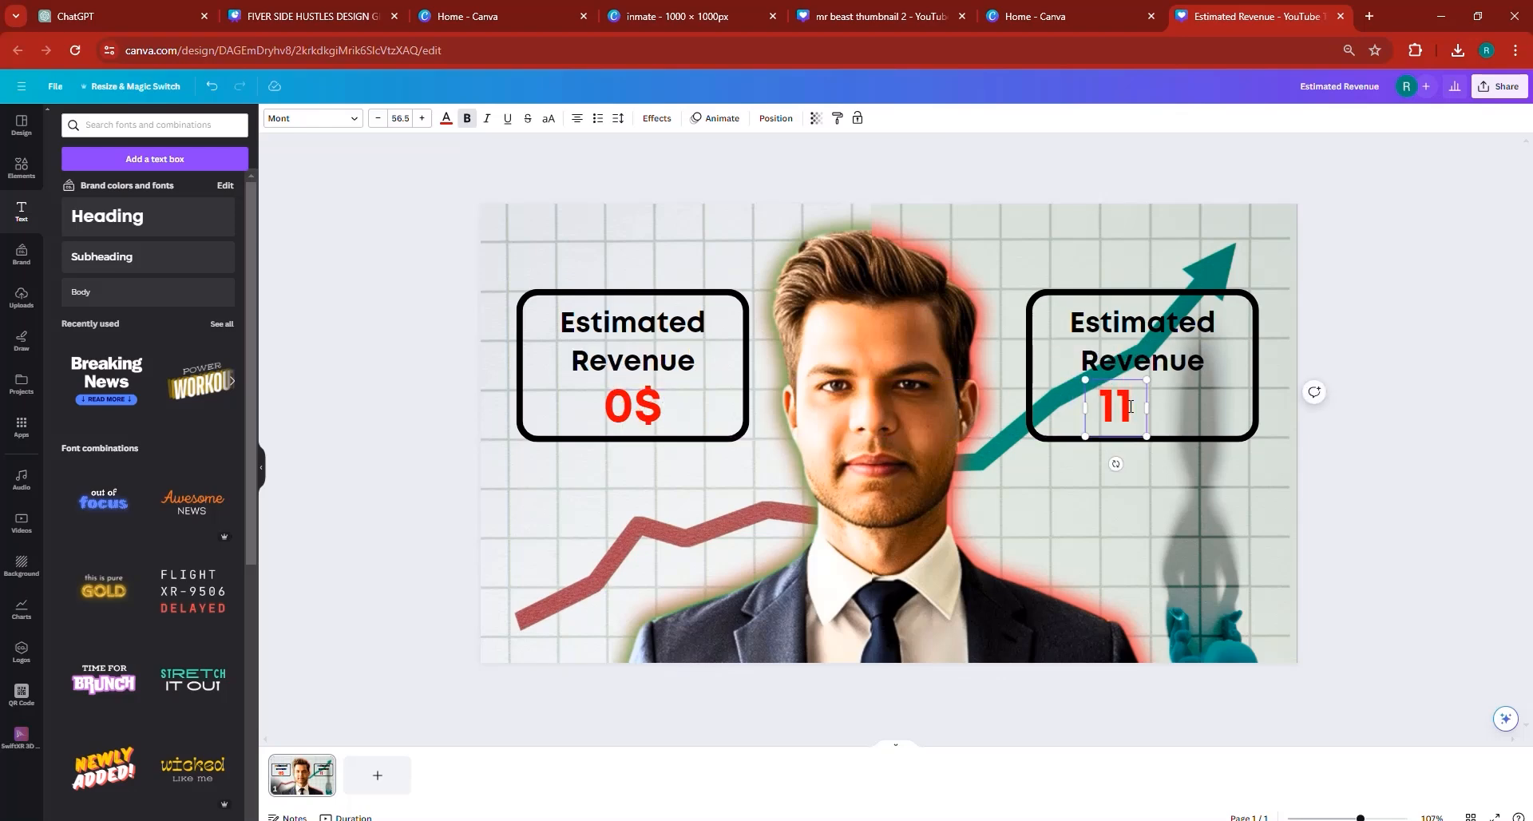
text(86.28)
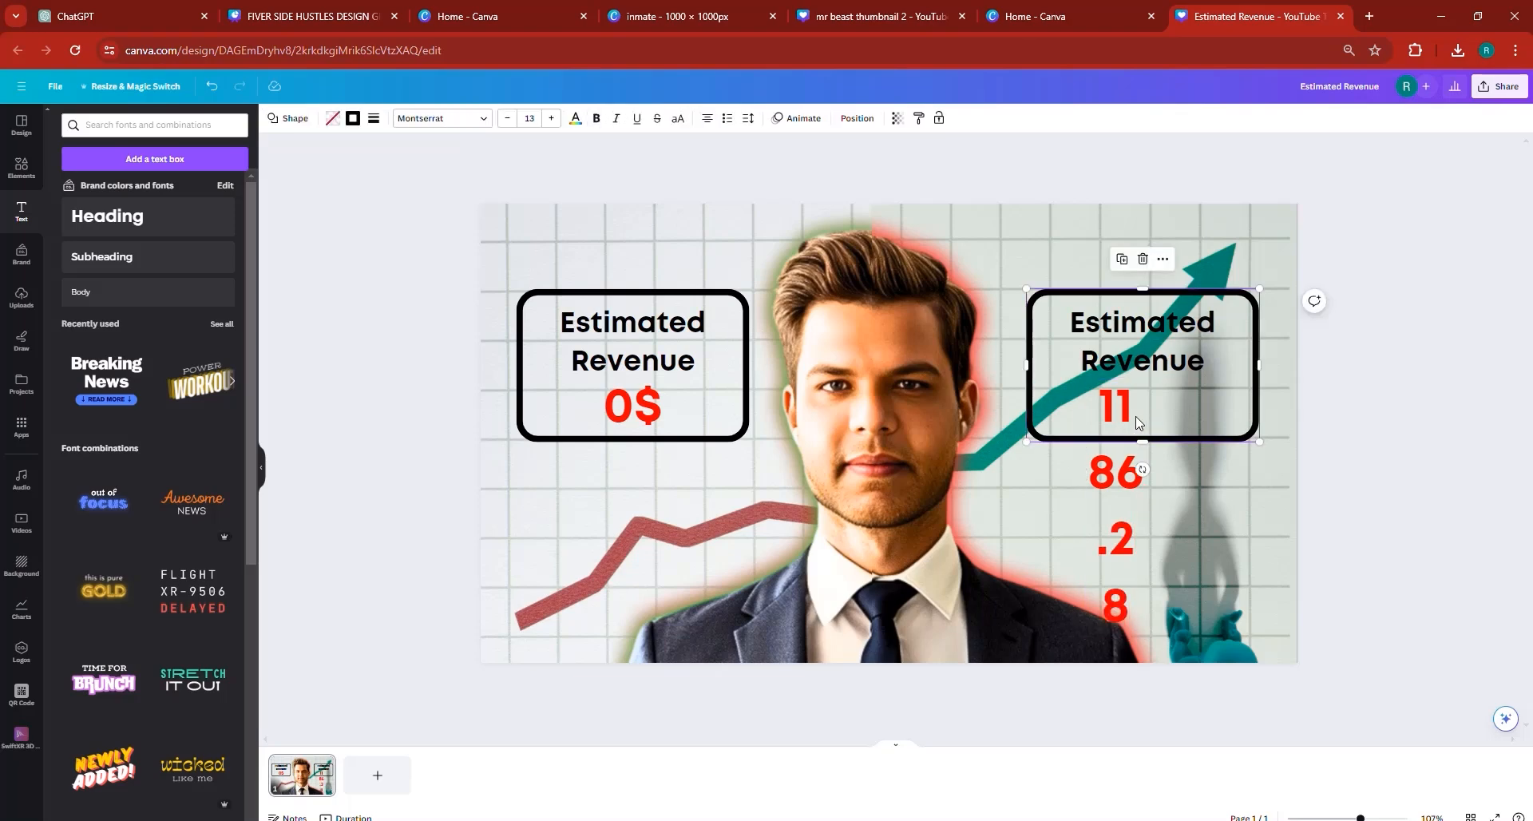
- Widen the "1186.28" text box to fit one line, append "$" and fit the amount inside the box under its heading
drag(1147, 420, 1287, 415)
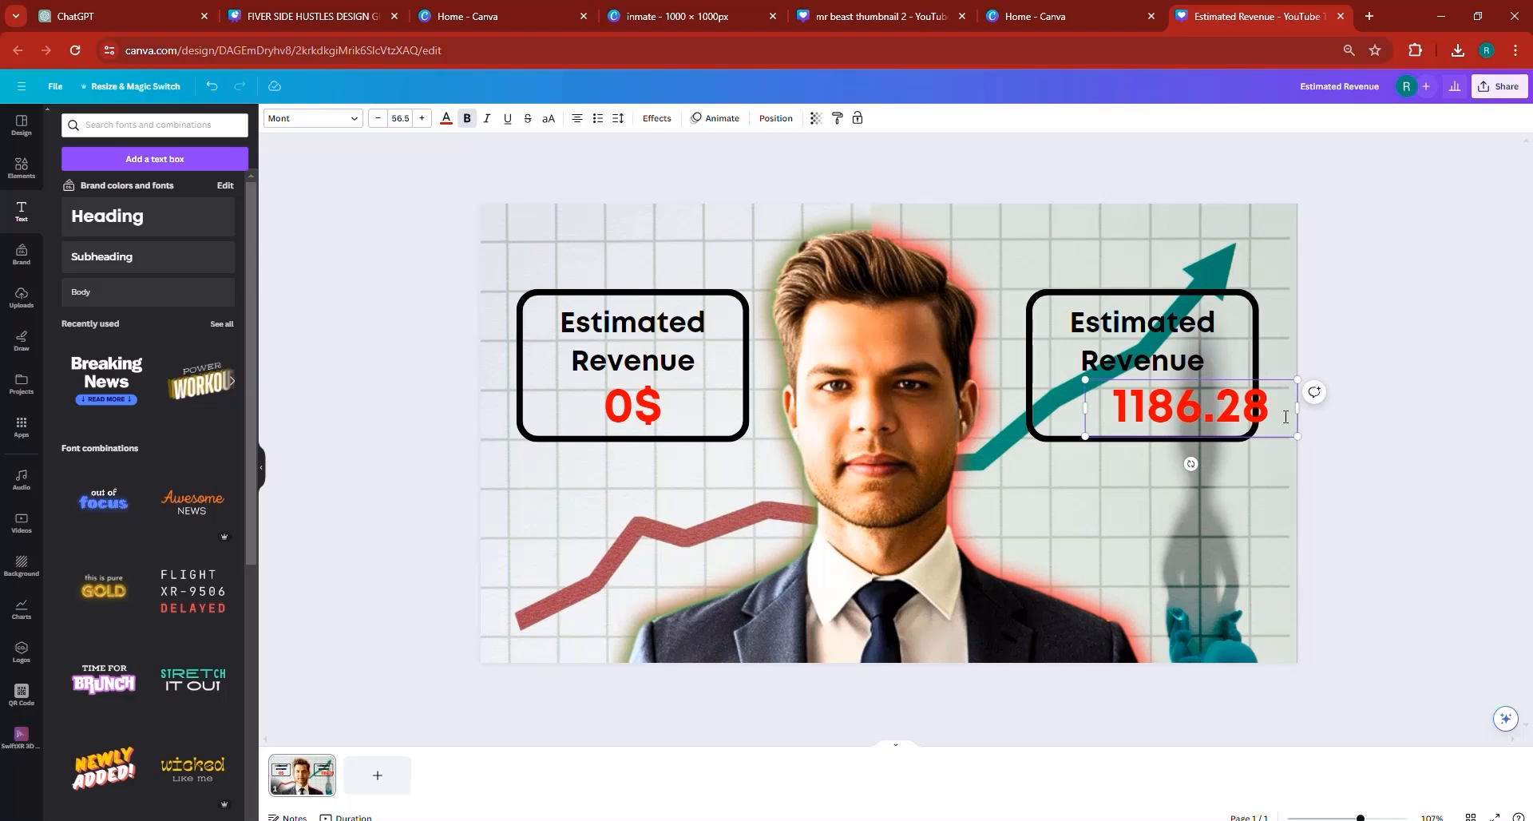
text($)
key(Escape)
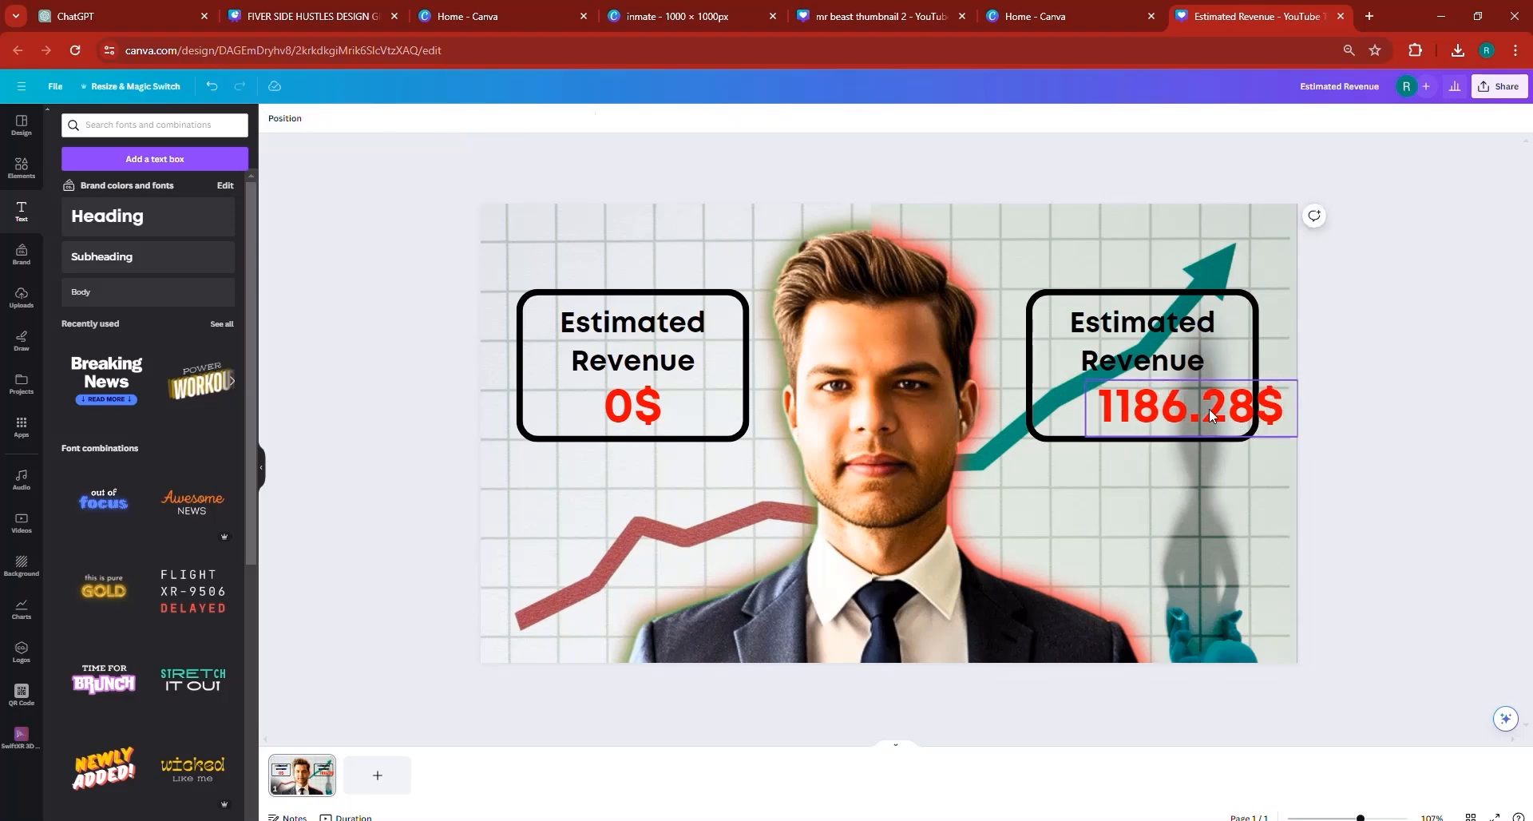
click(1147, 412)
drag(1140, 409, 1141, 408)
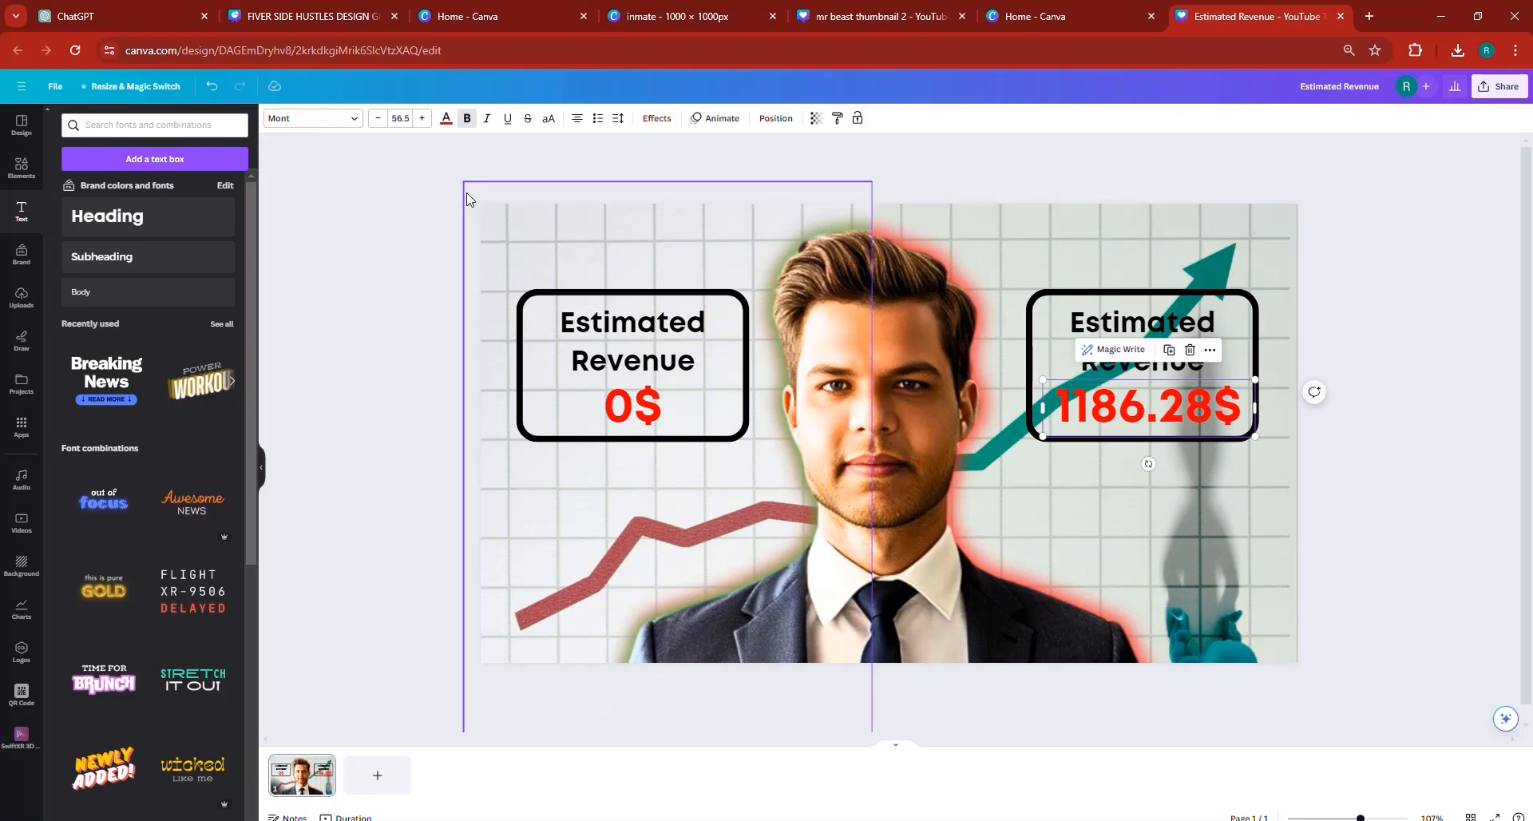
- Colour the "1186.28$" amount with the brand palette's green and apply the Lift effect at intensity 50
click(446, 119)
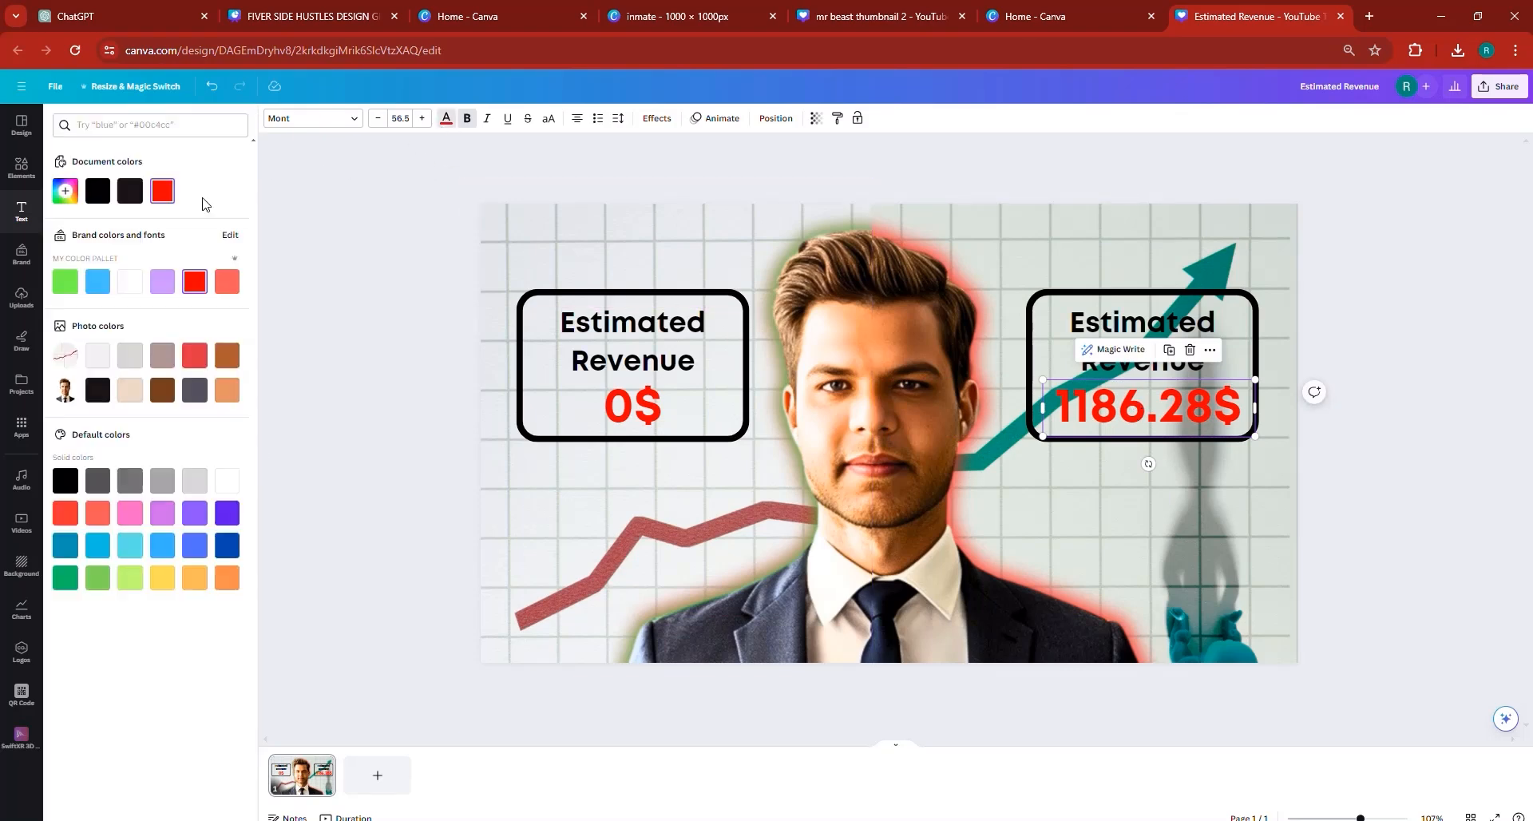
click(64, 281)
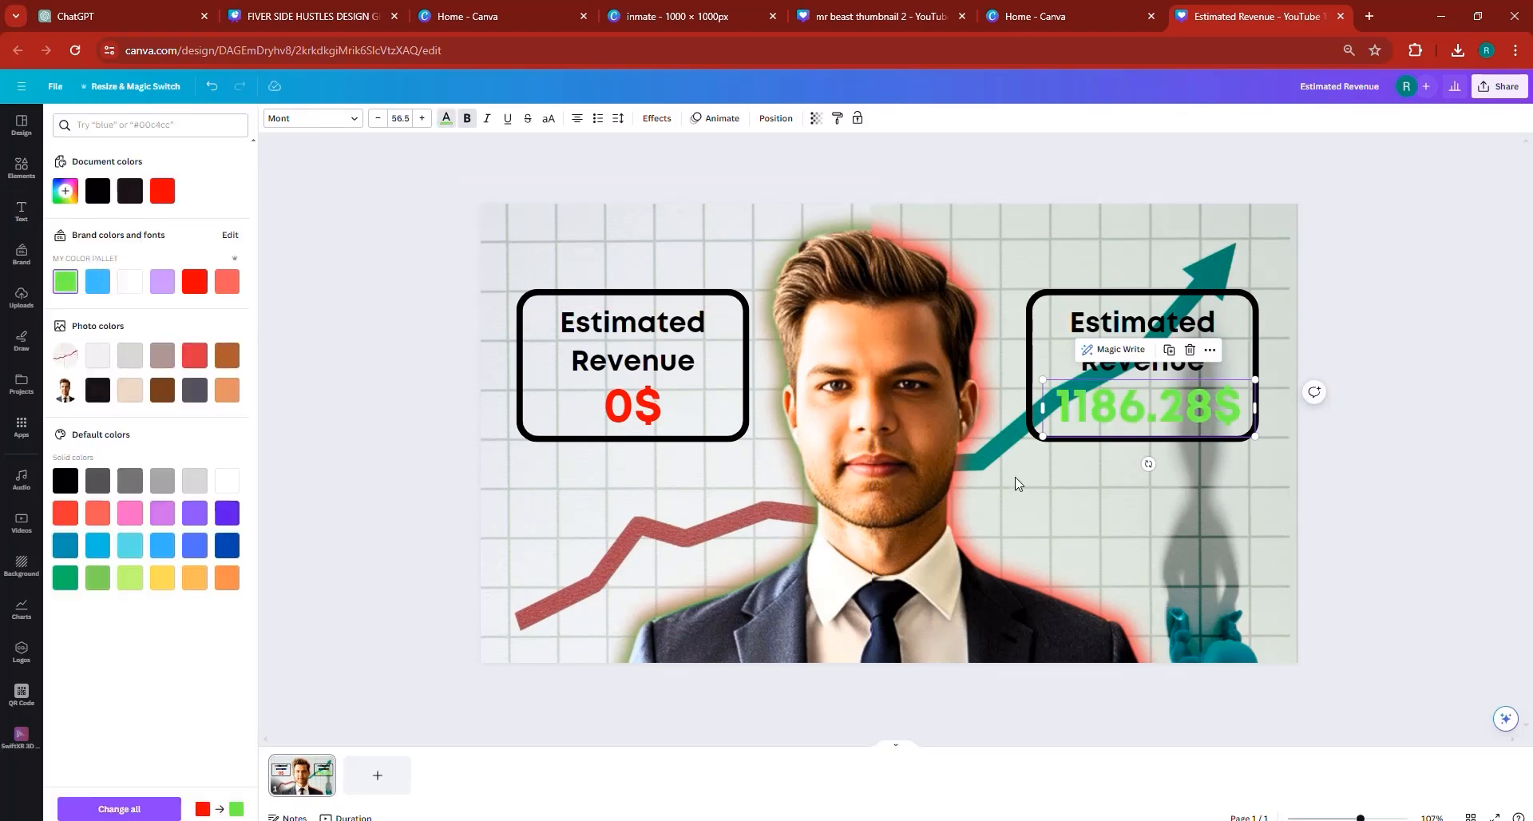
click(656, 118)
click(229, 217)
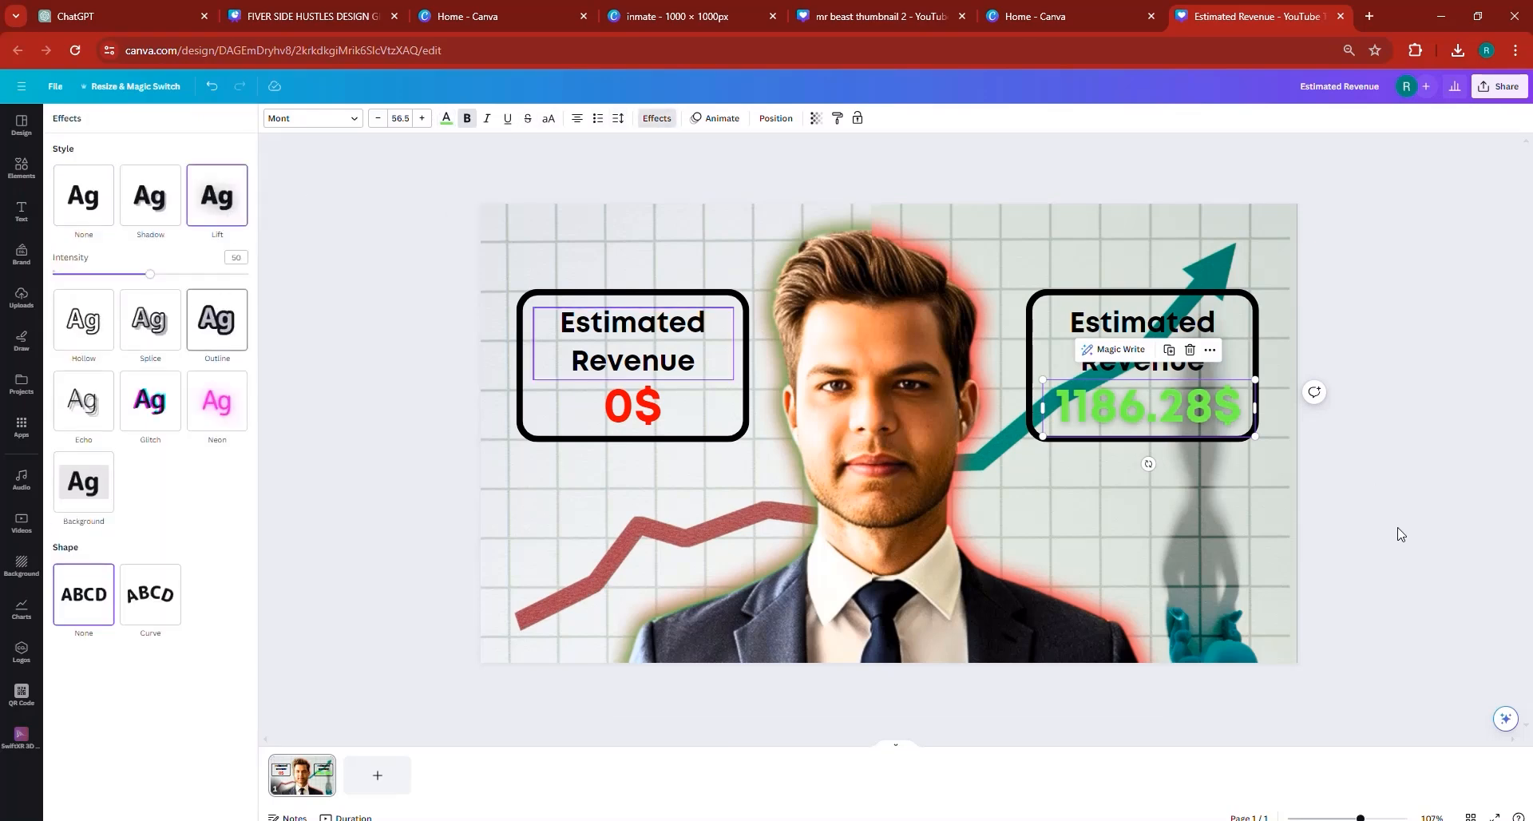
click(1450, 495)
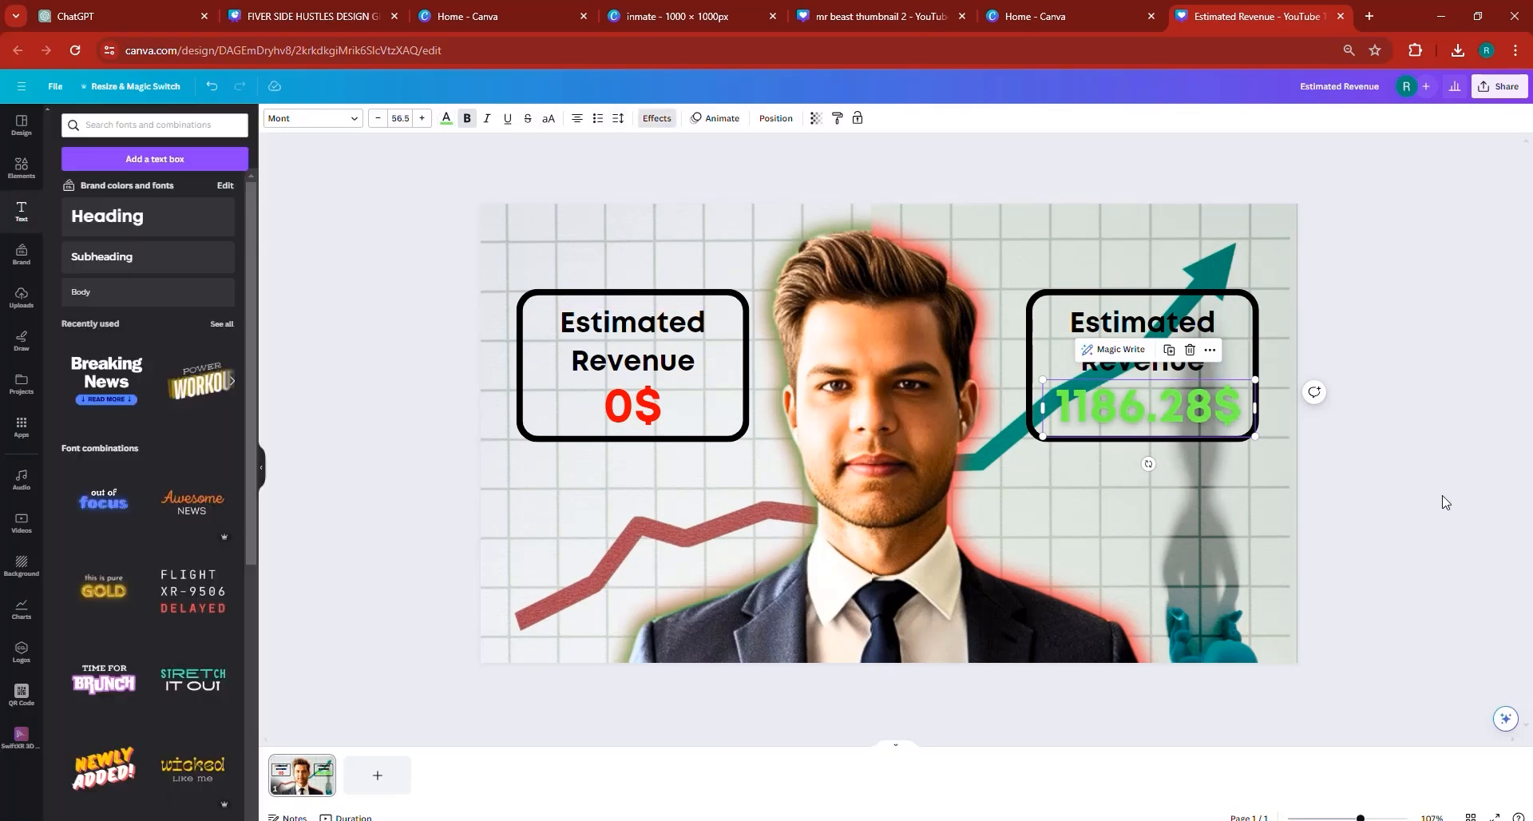
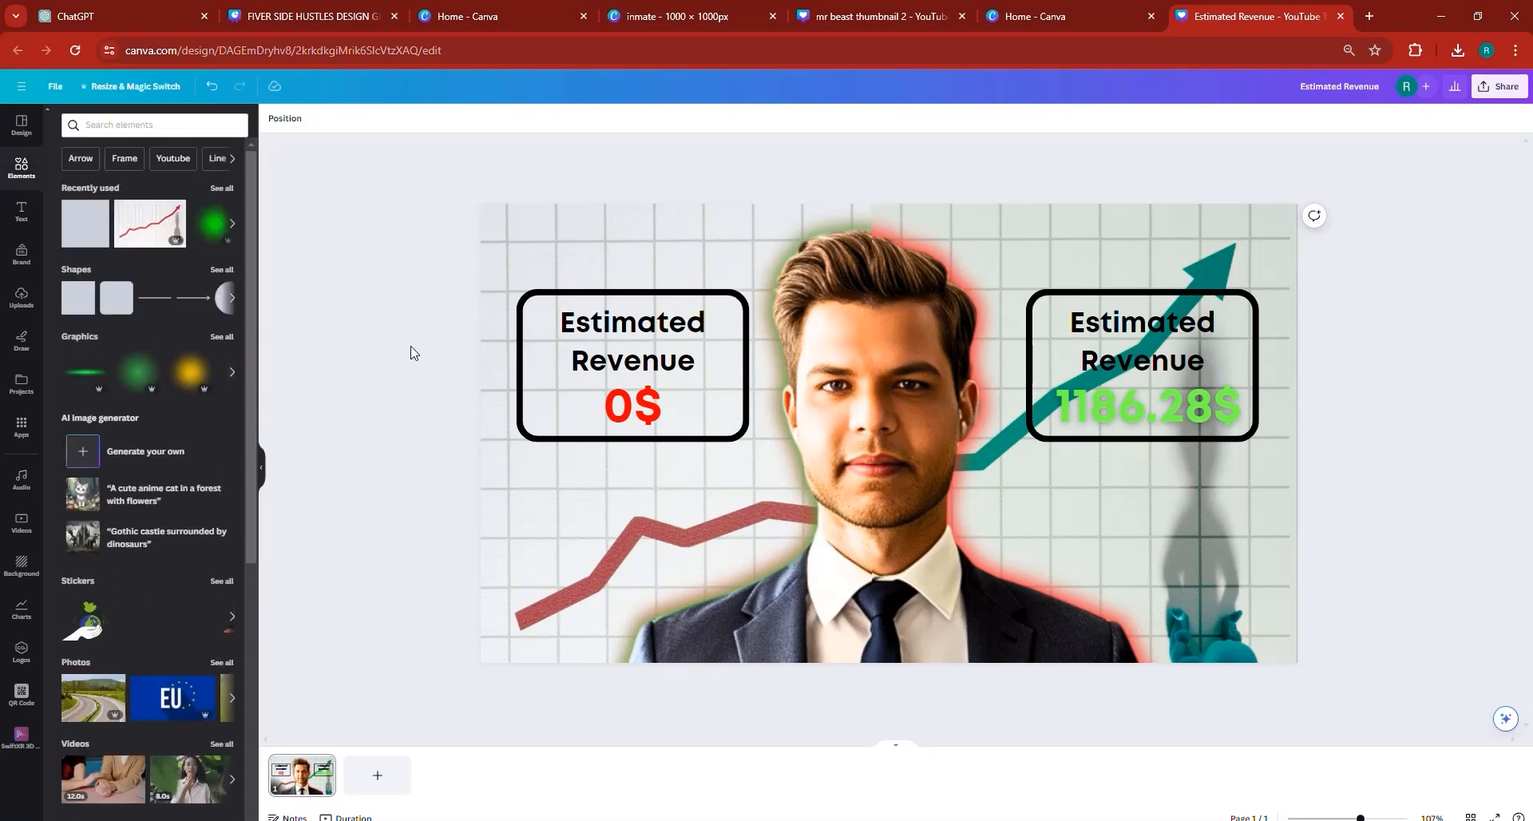
- Duplicate the outlined box around "0$", turn the copy into a borderless white panel and align it over the original
click(537, 380)
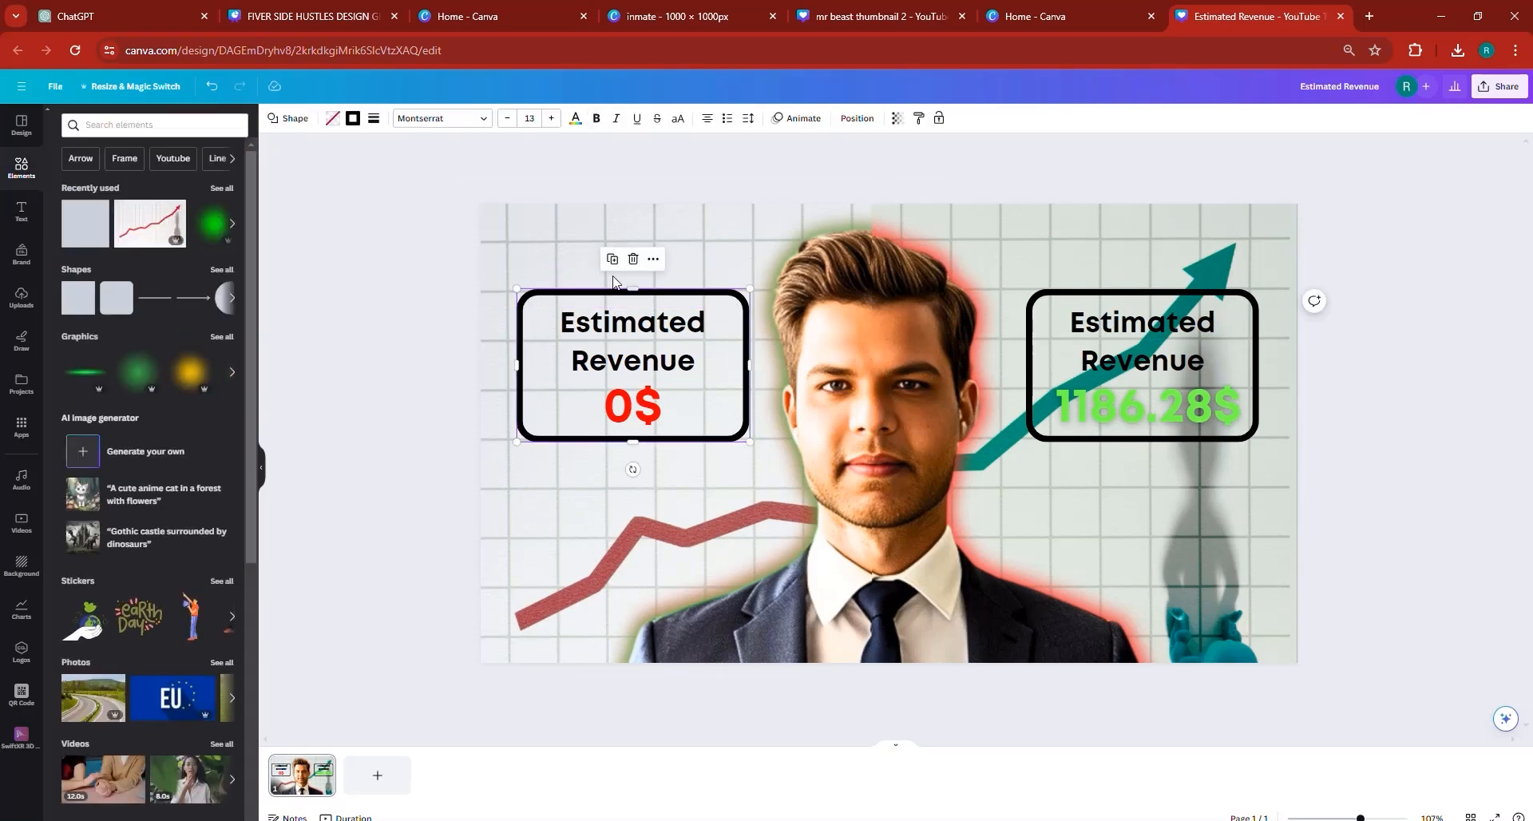
key(ctrl+d)
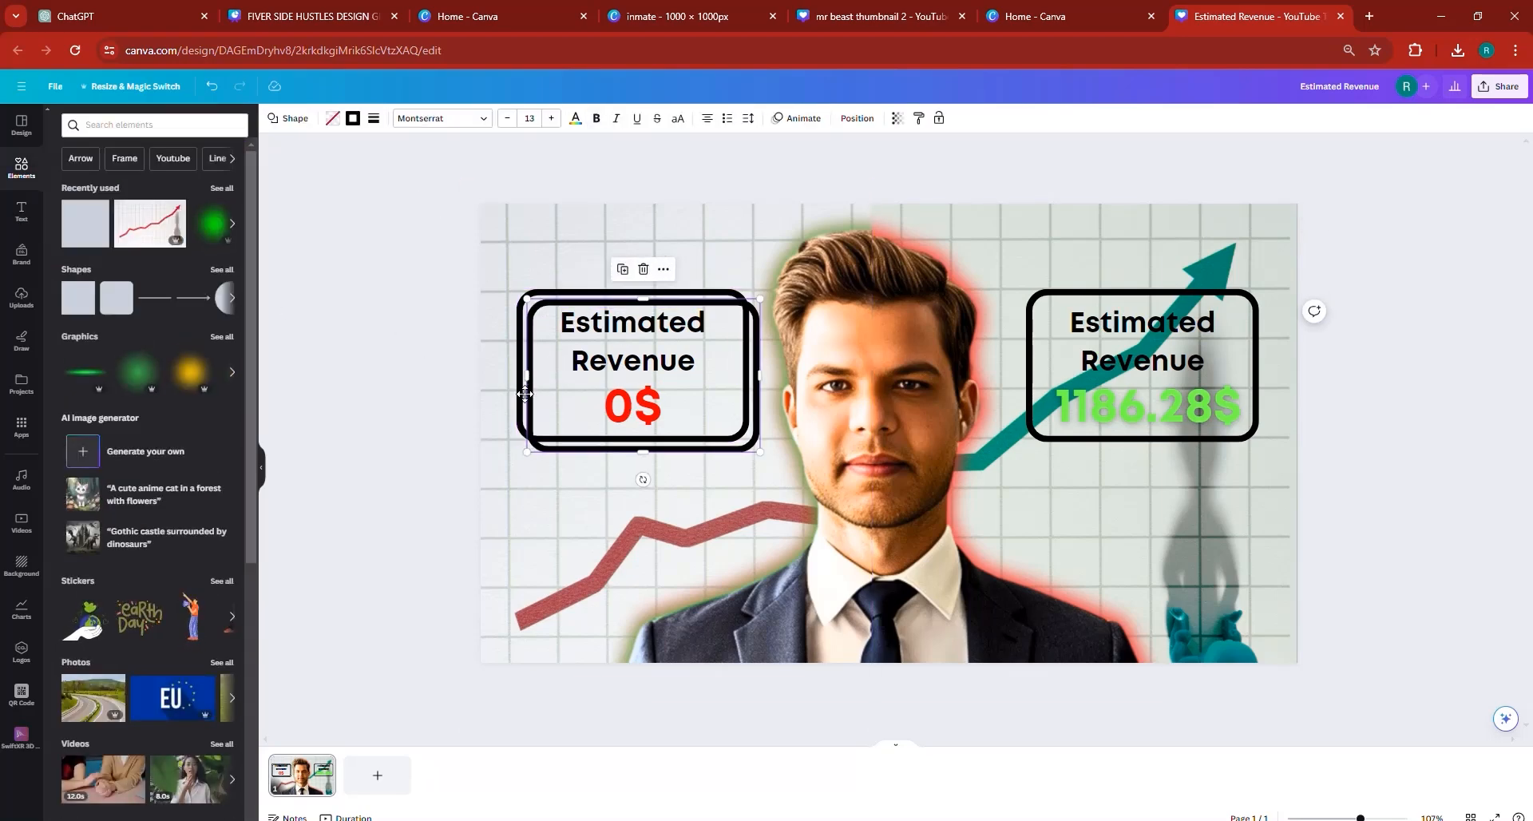
drag(544, 353, 508, 402)
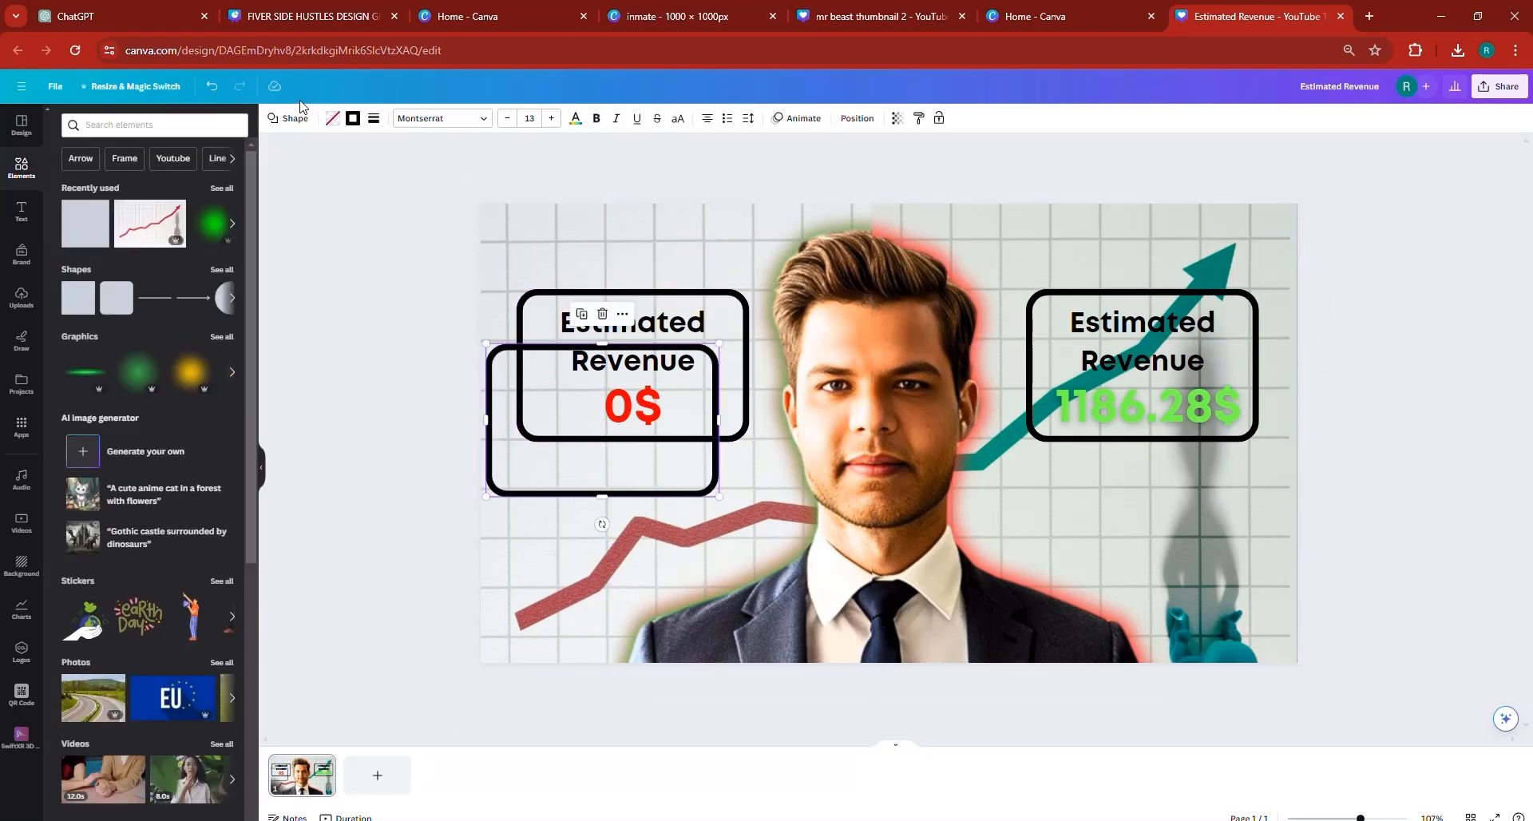
click(373, 118)
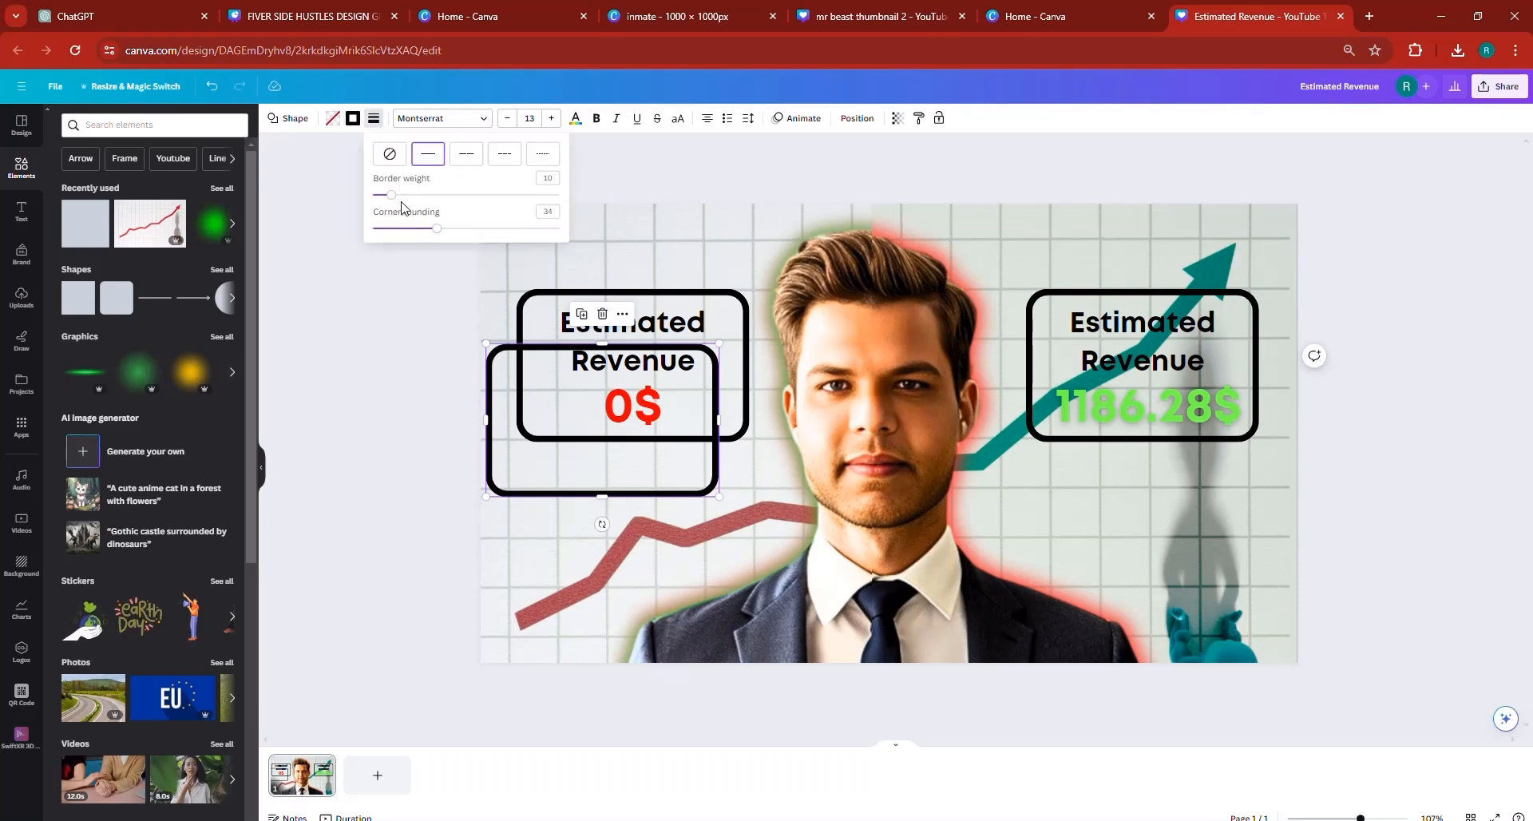
drag(391, 194, 344, 200)
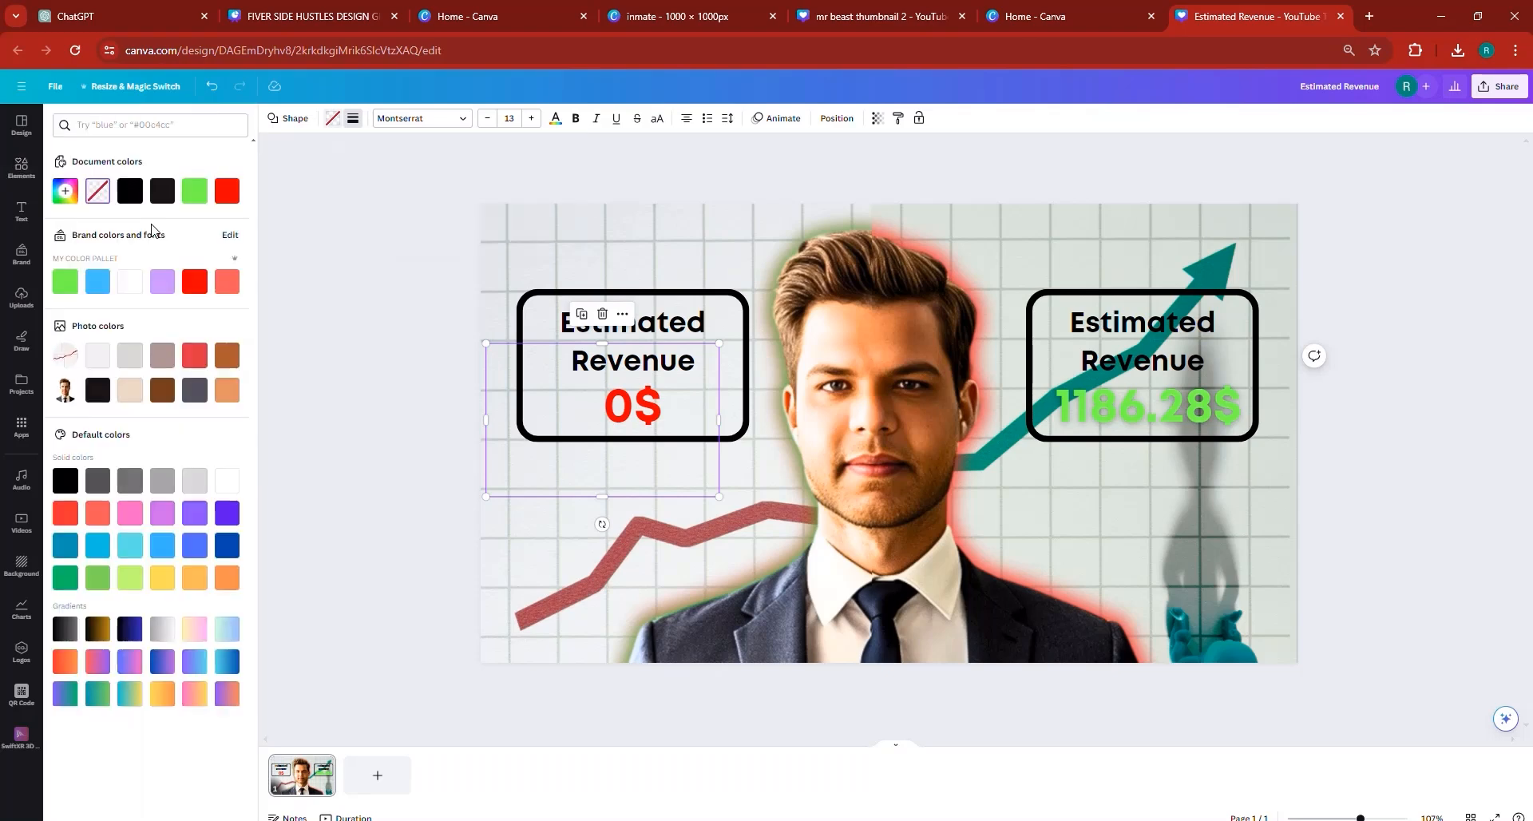
click(140, 288)
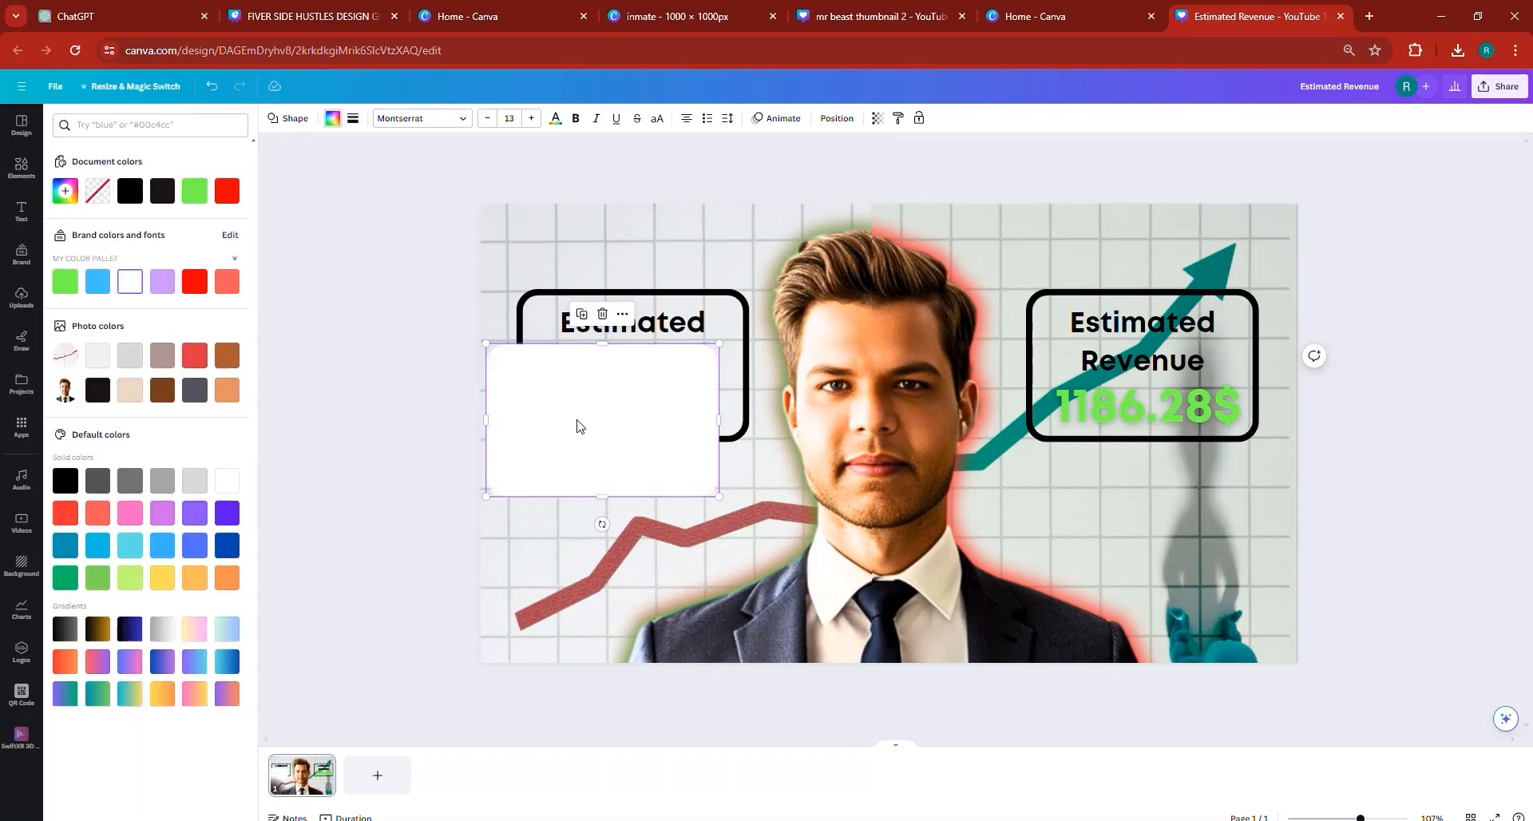
drag(578, 427, 610, 365)
- Send the white panel behind the "0$" box's outline and text, and make it semi-transparent
click(837, 118)
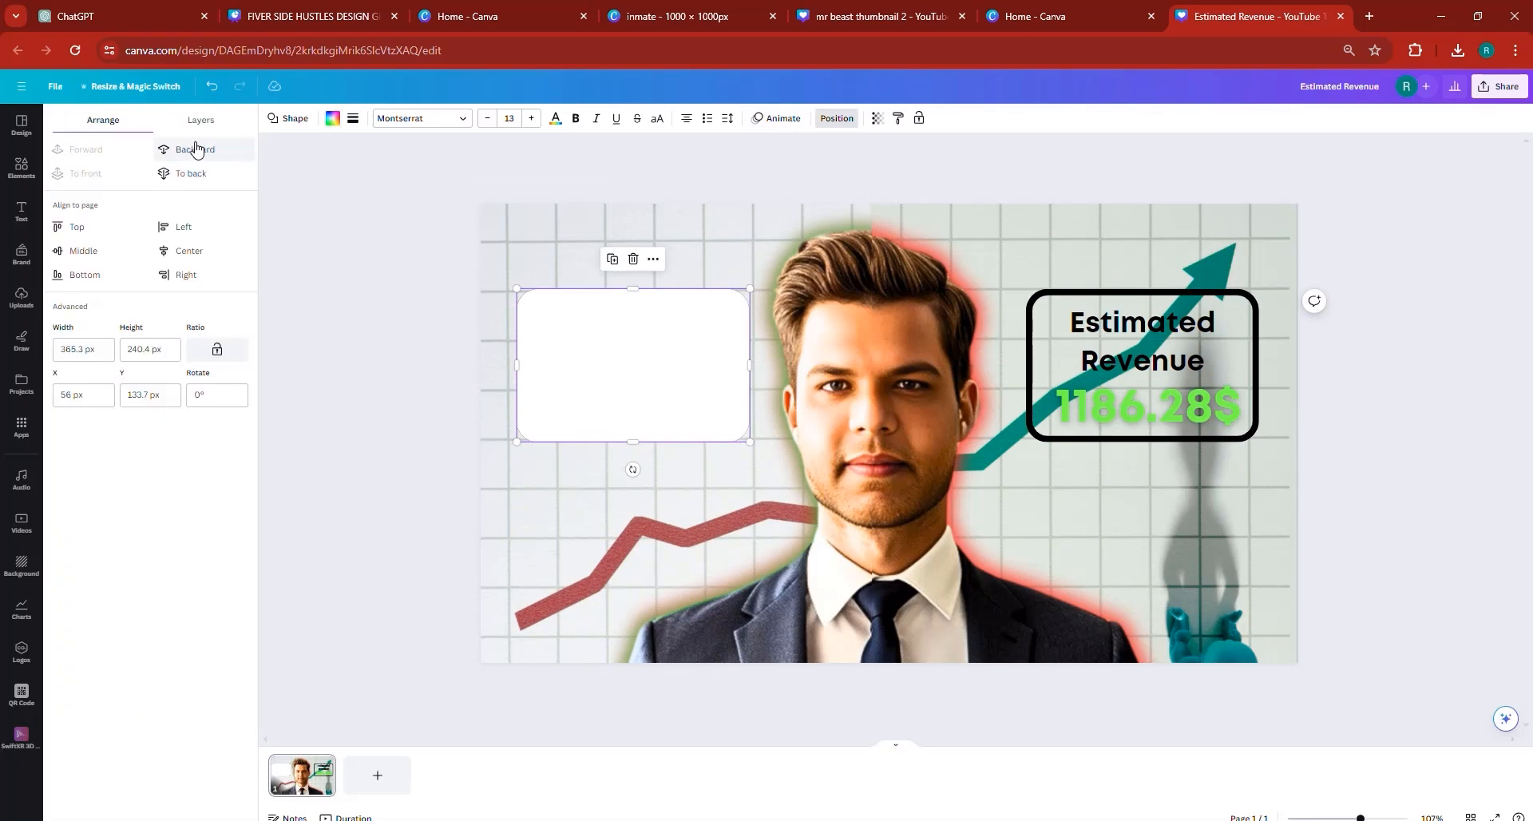
click(195, 149)
click(196, 149)
click(198, 149)
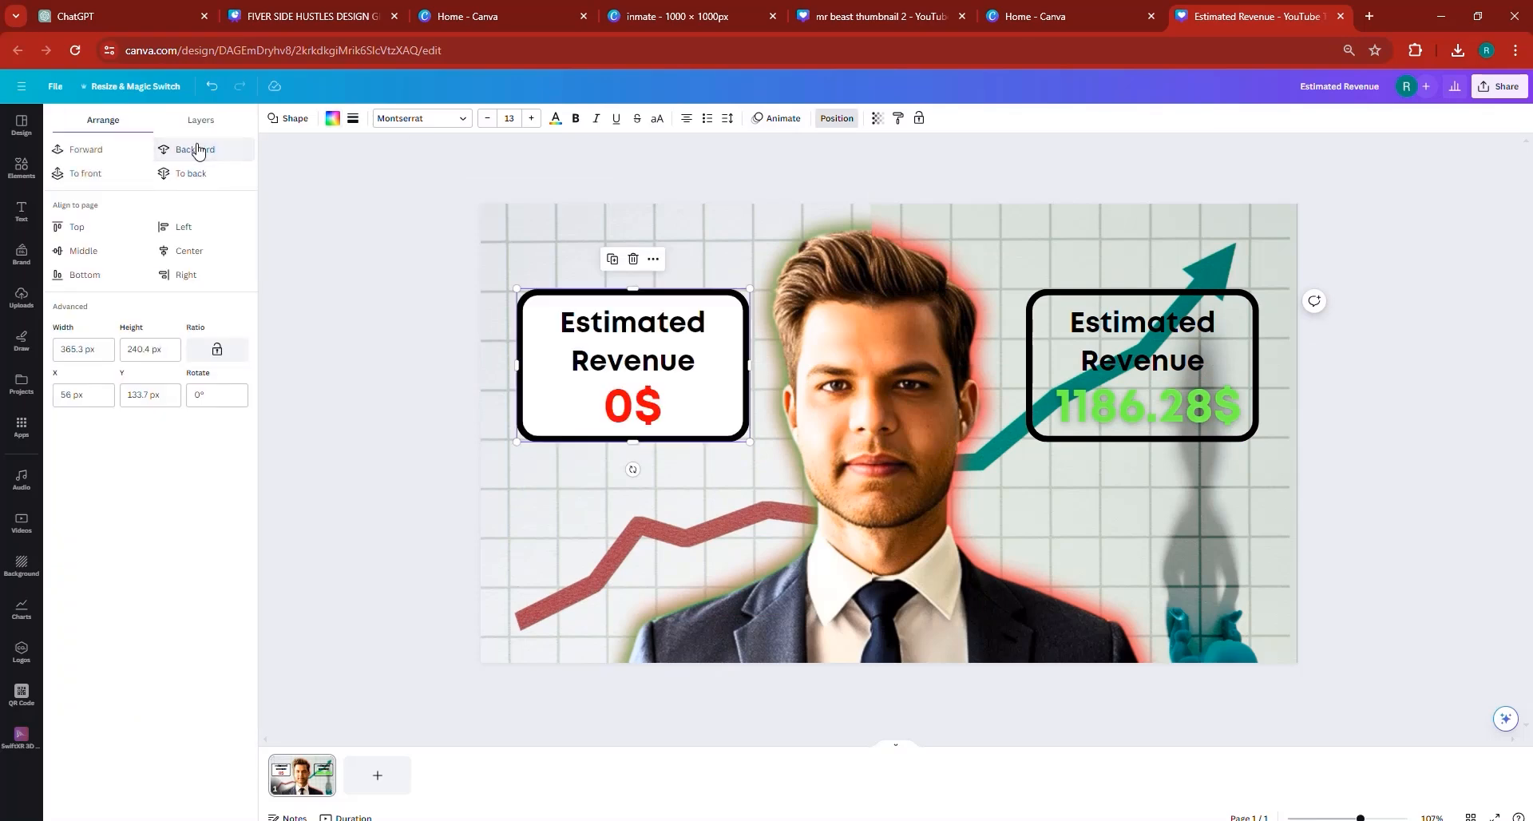
click(877, 118)
drag(853, 166, 813, 177)
- Duplicate the semi-transparent white panel onto the "1186.28$" box and layer the copy behind its outline and text, just above the chart image
click(613, 259)
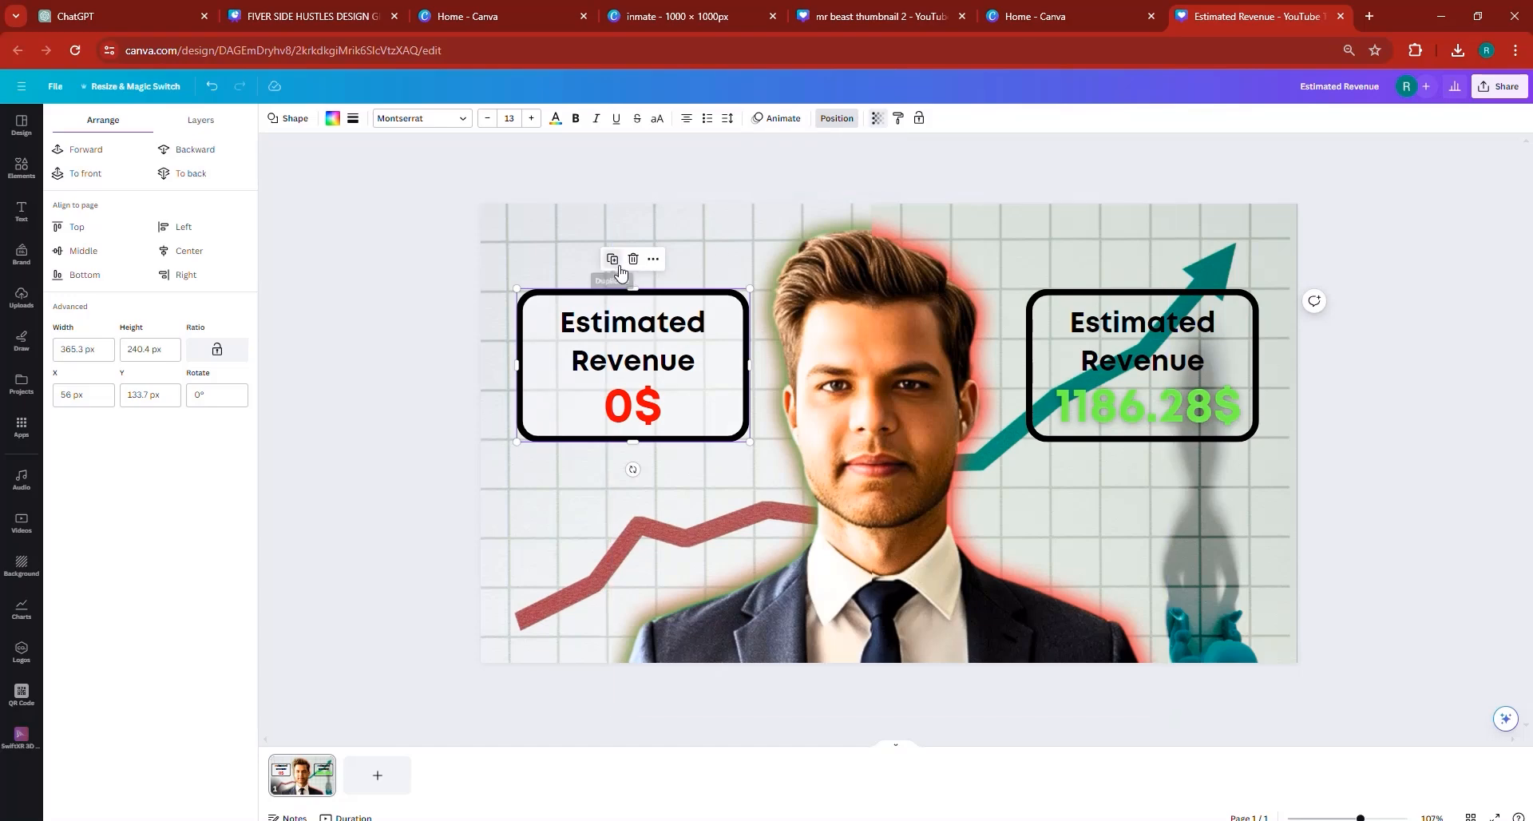
drag(637, 401, 1139, 386)
click(196, 149)
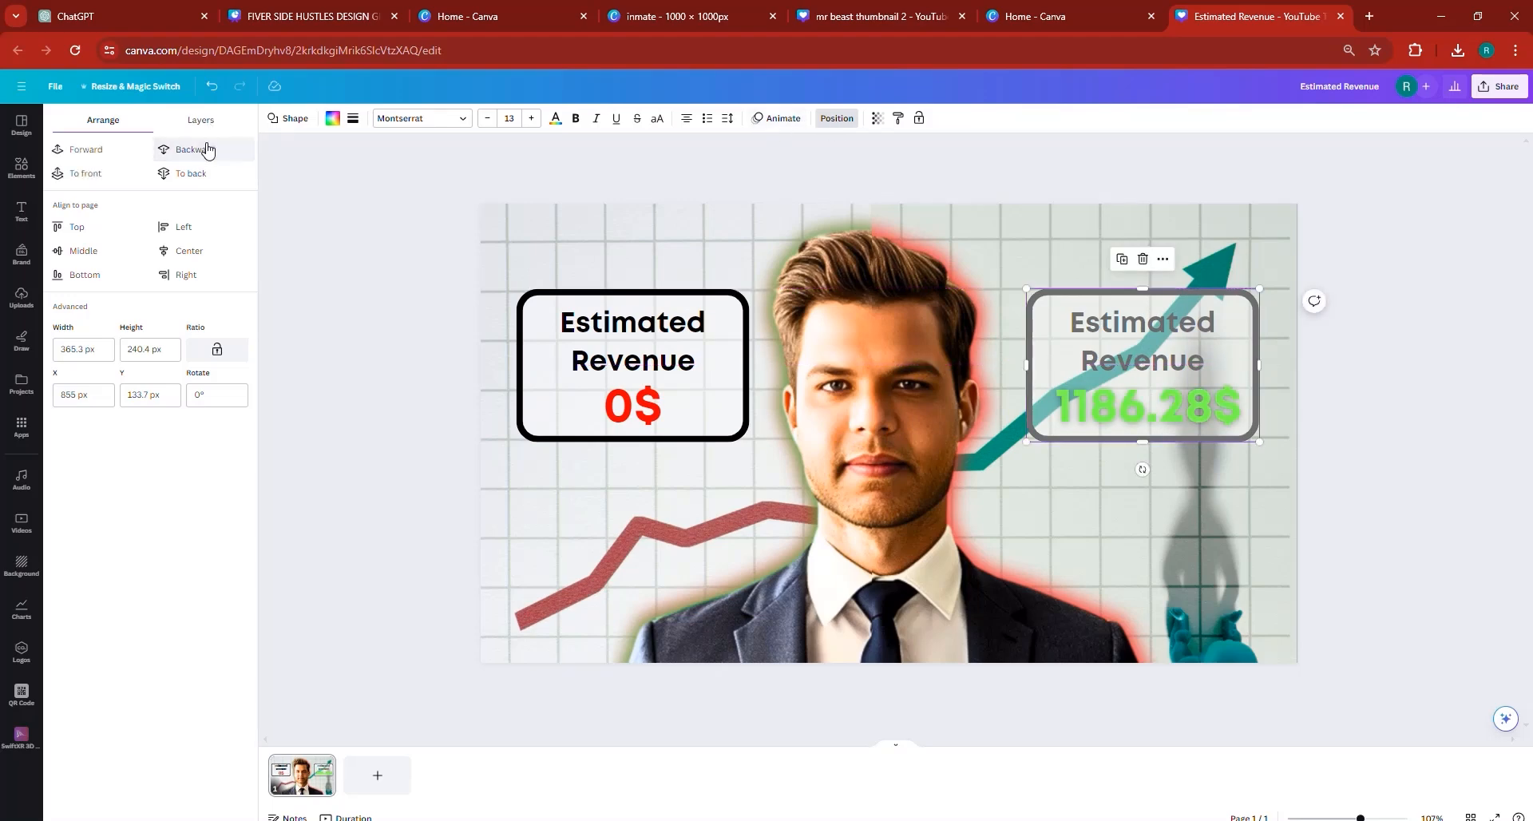
click(200, 151)
click(200, 151)
click(200, 151)
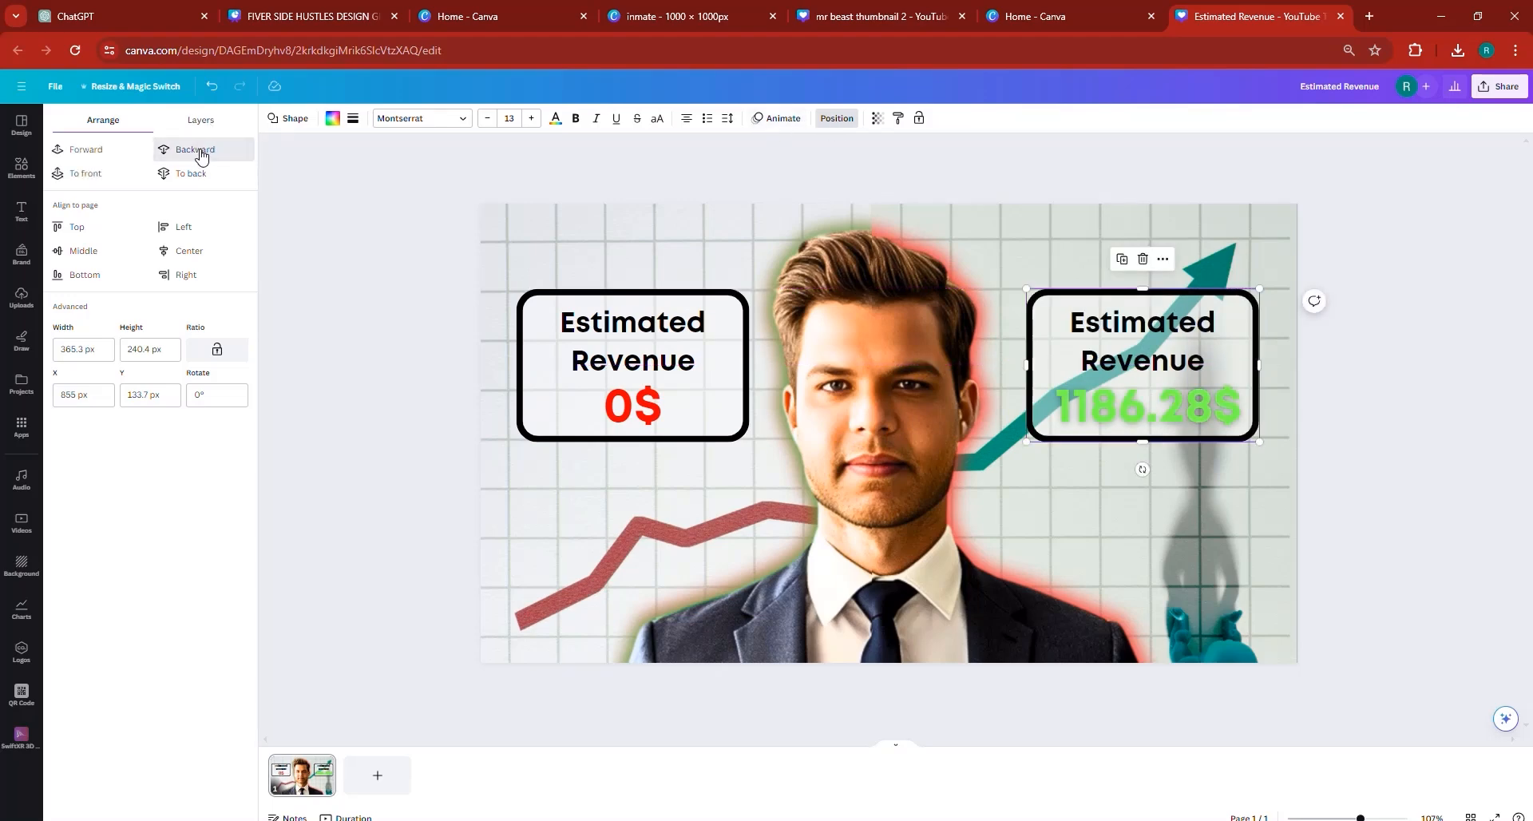
click(191, 155)
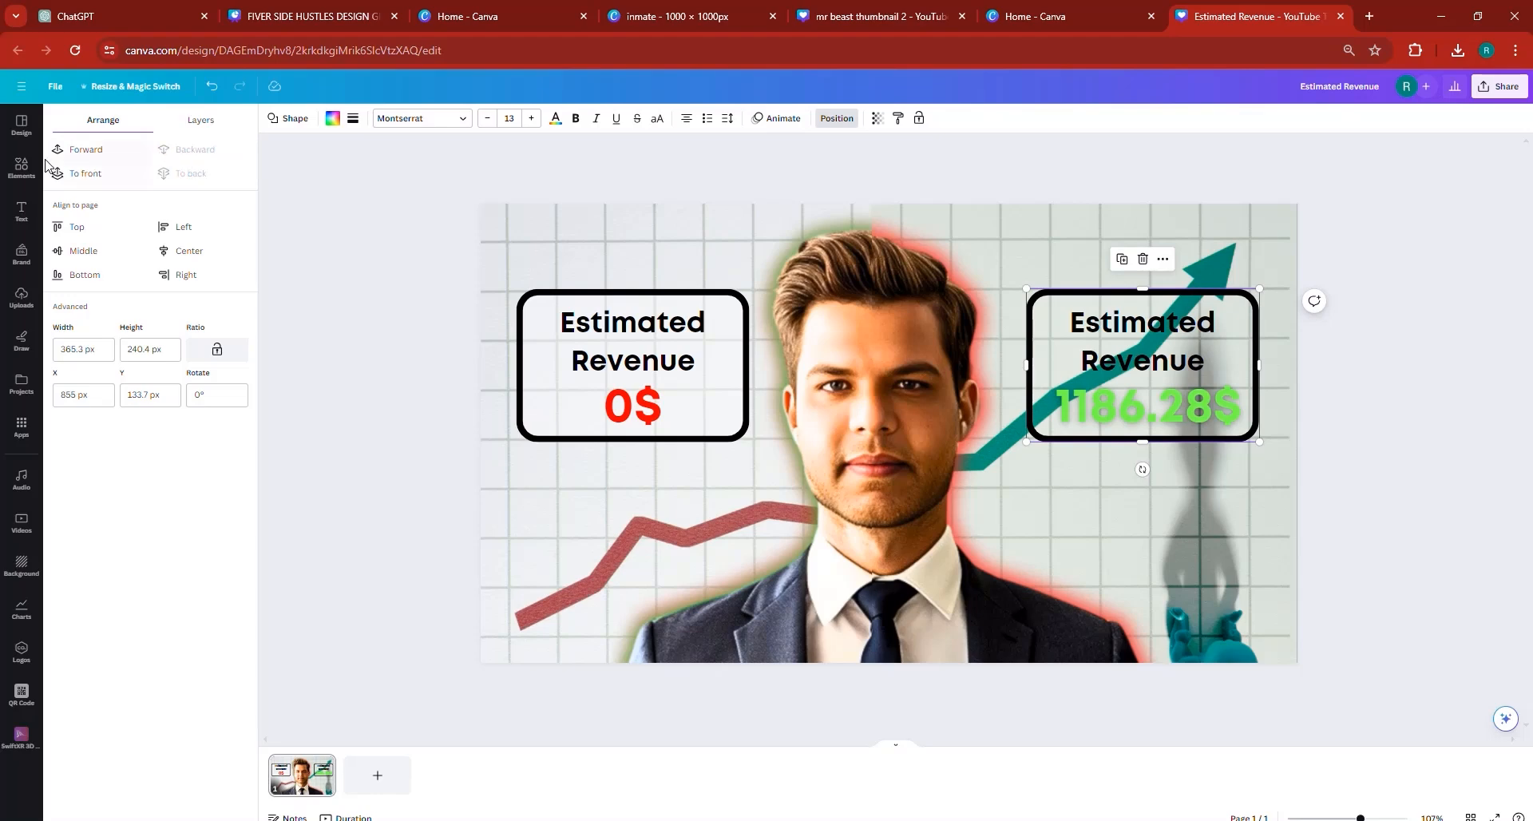
click(89, 155)
click(1477, 463)
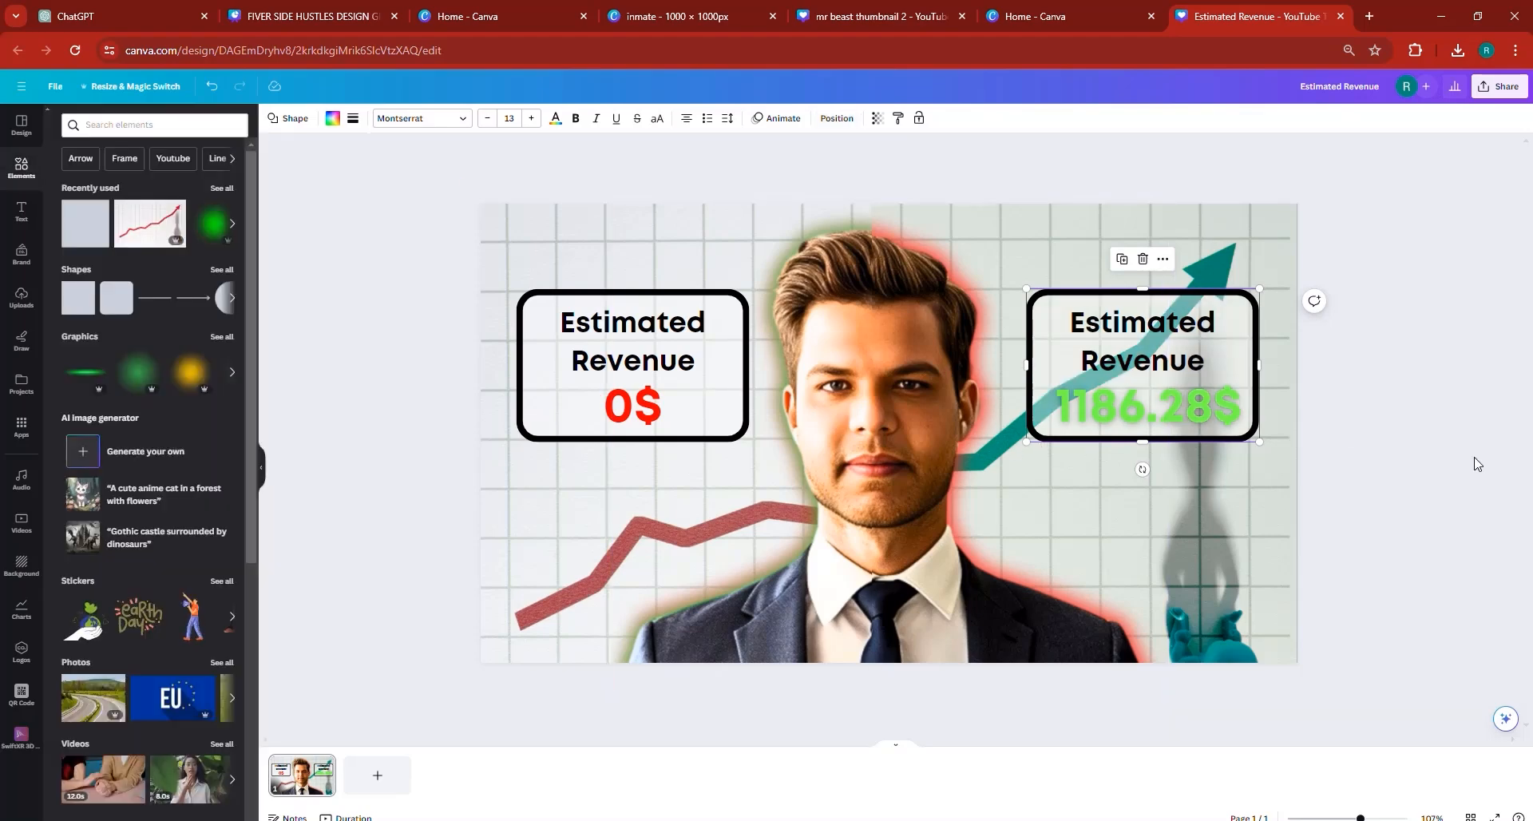
- Remove the Lift effect from the green "1186.28$" amount by setting its effect style to None
click(1152, 417)
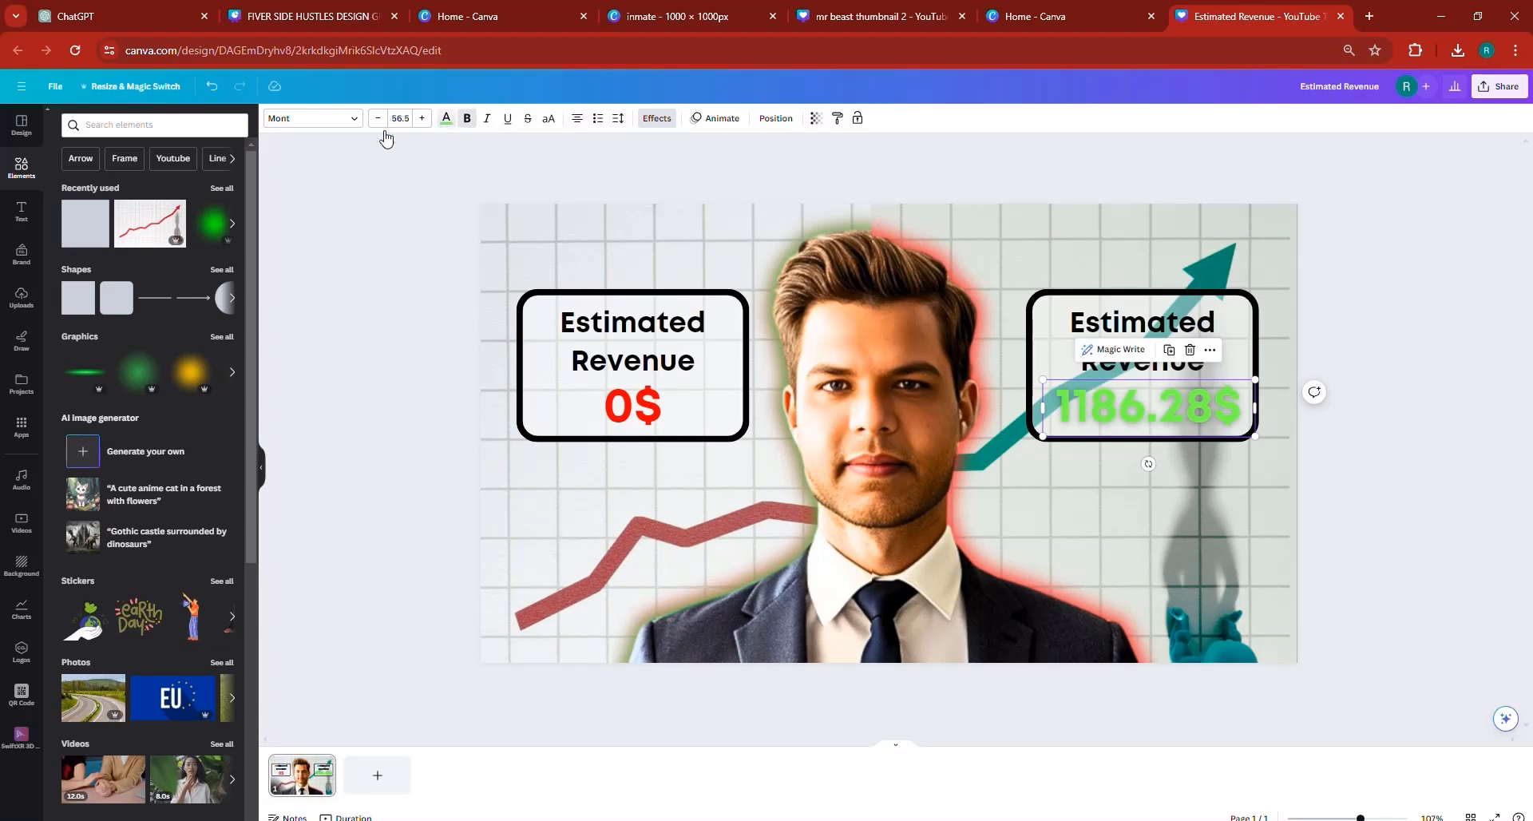
click(447, 120)
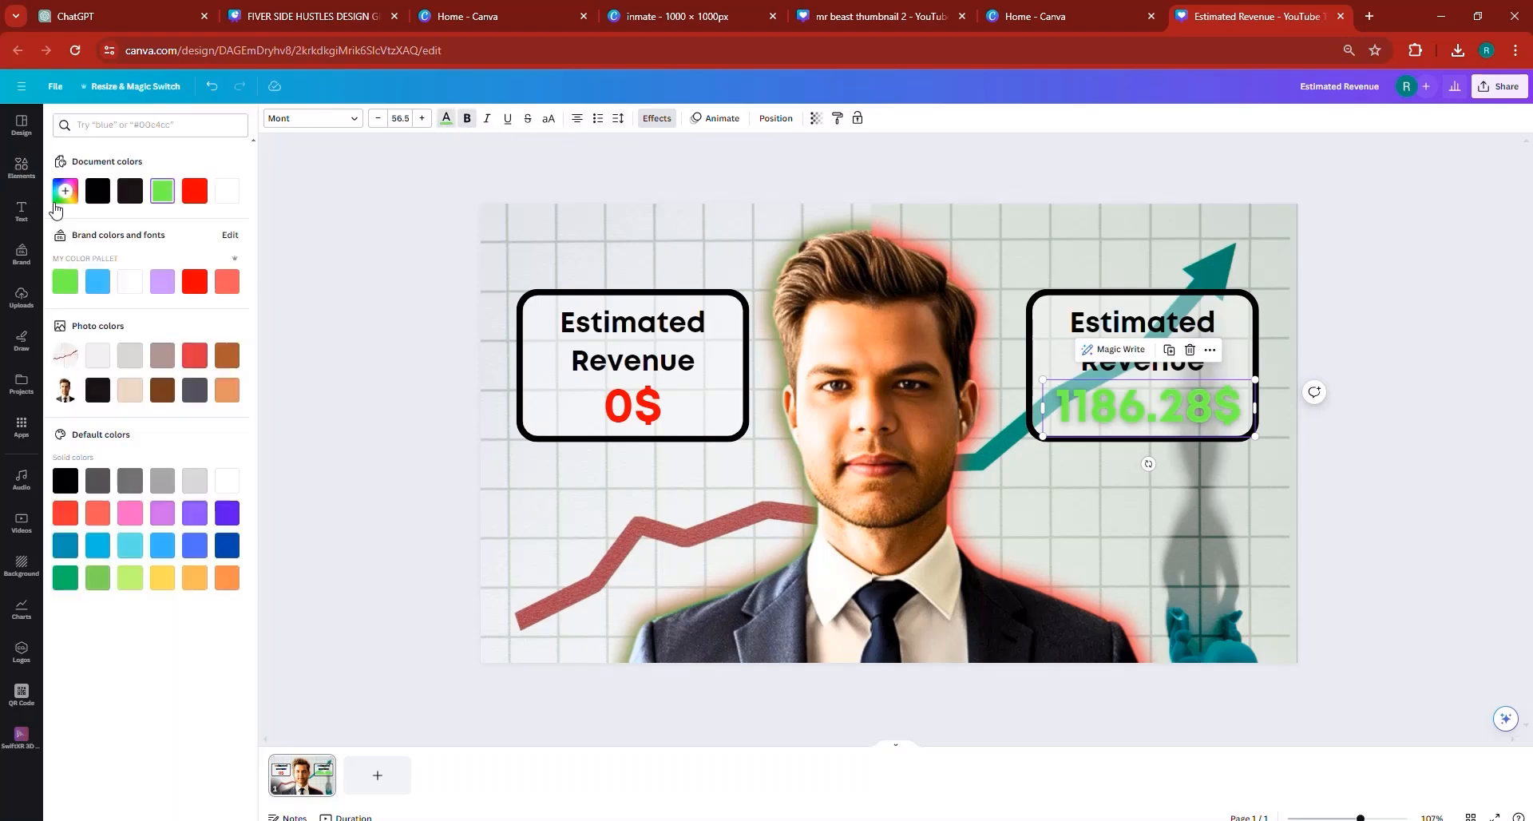
click(656, 119)
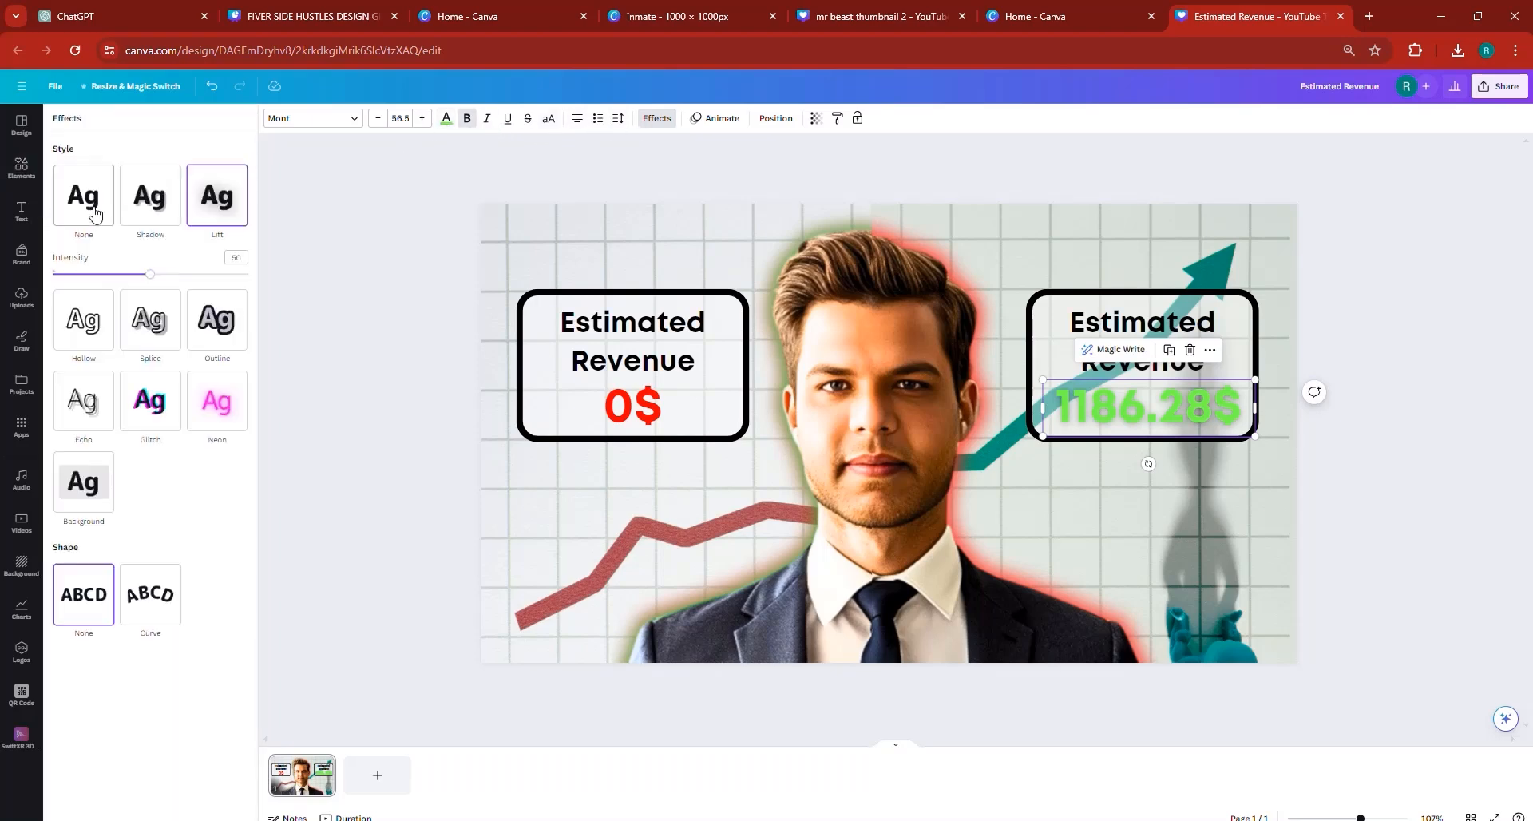
click(1433, 515)
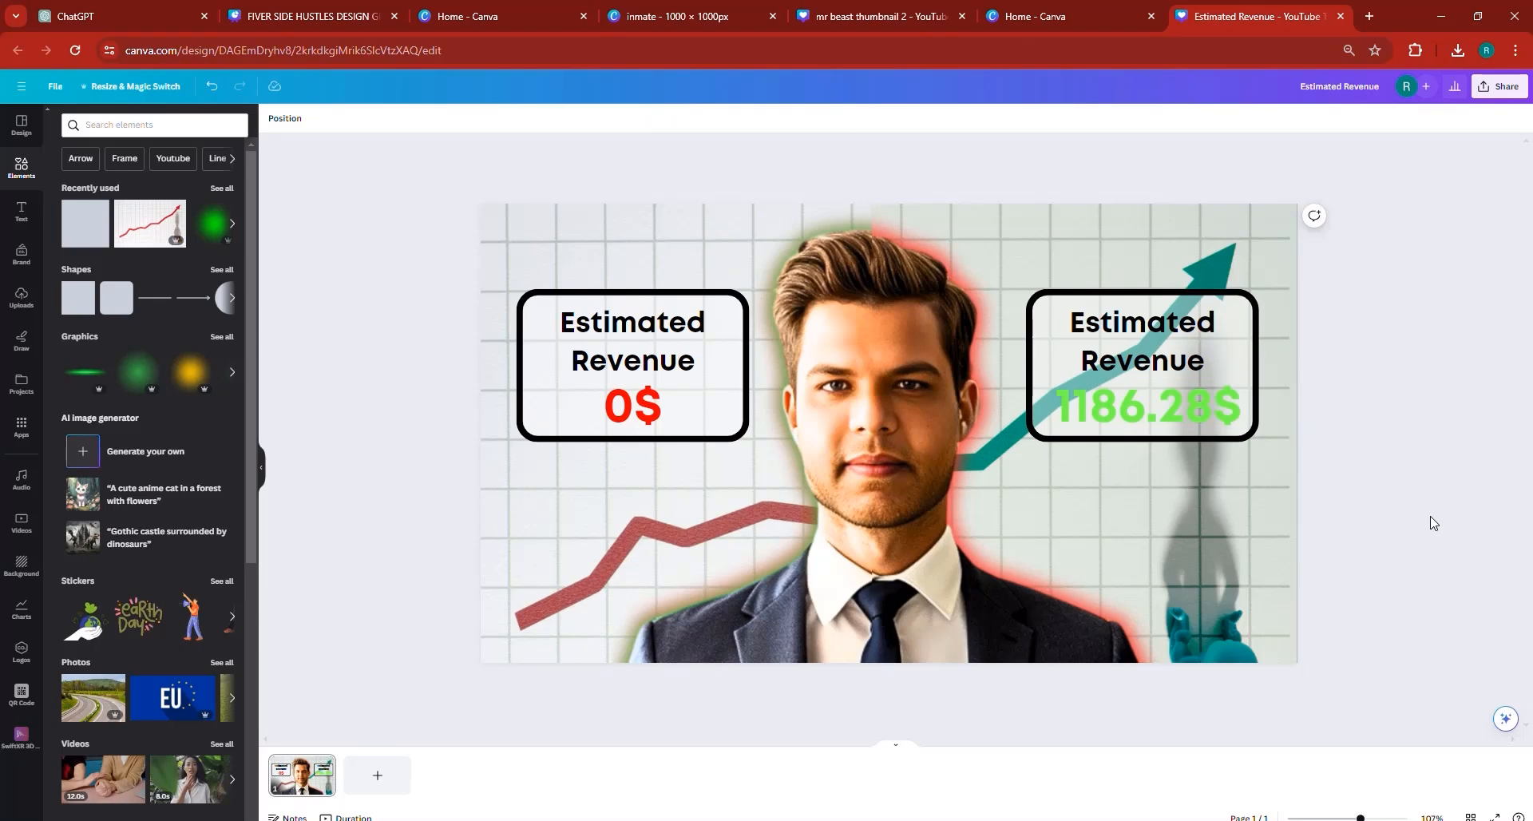
click(1158, 401)
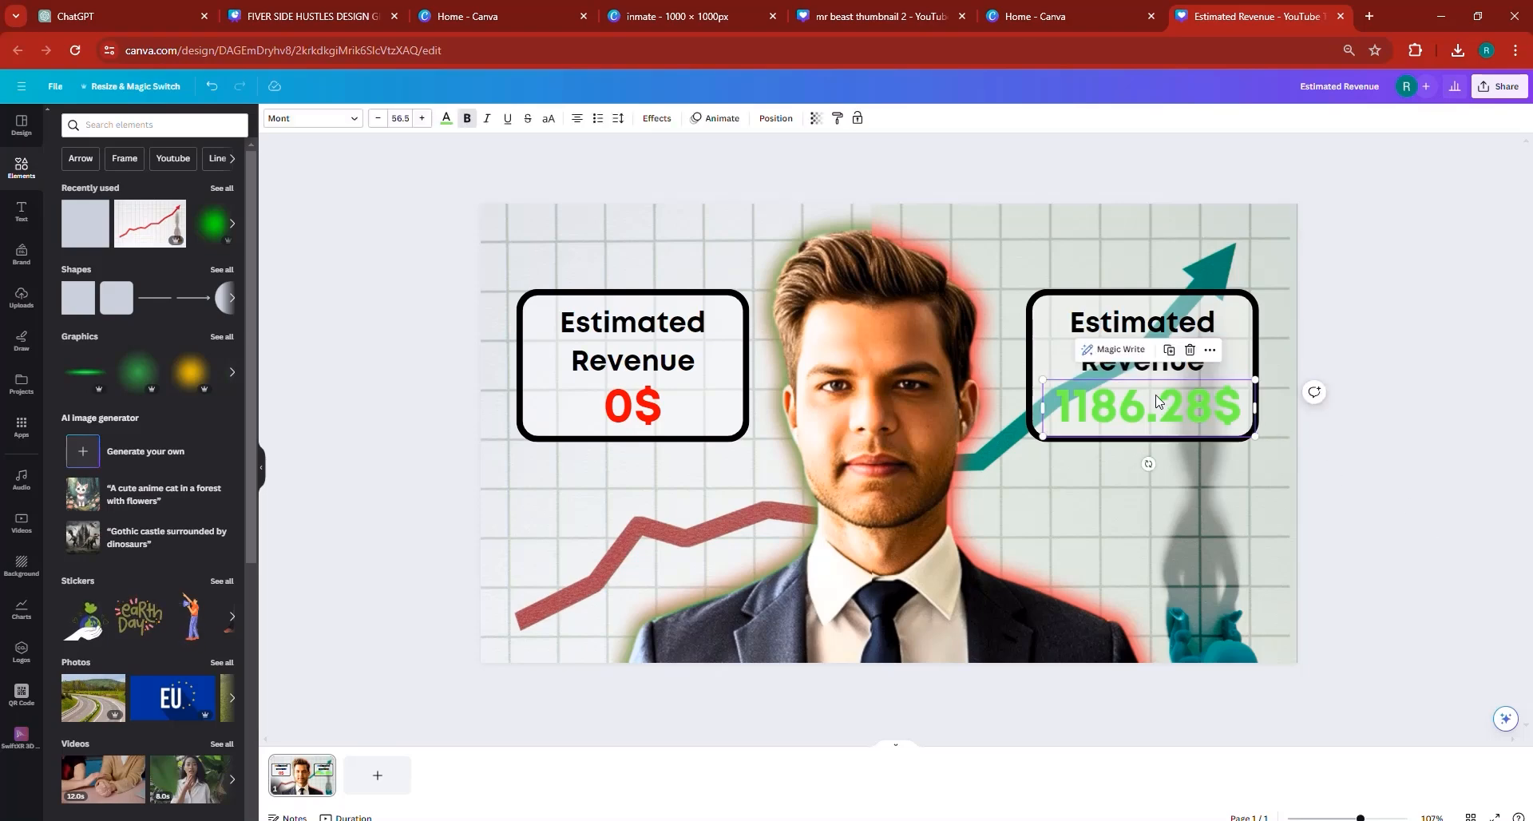
click(1362, 448)
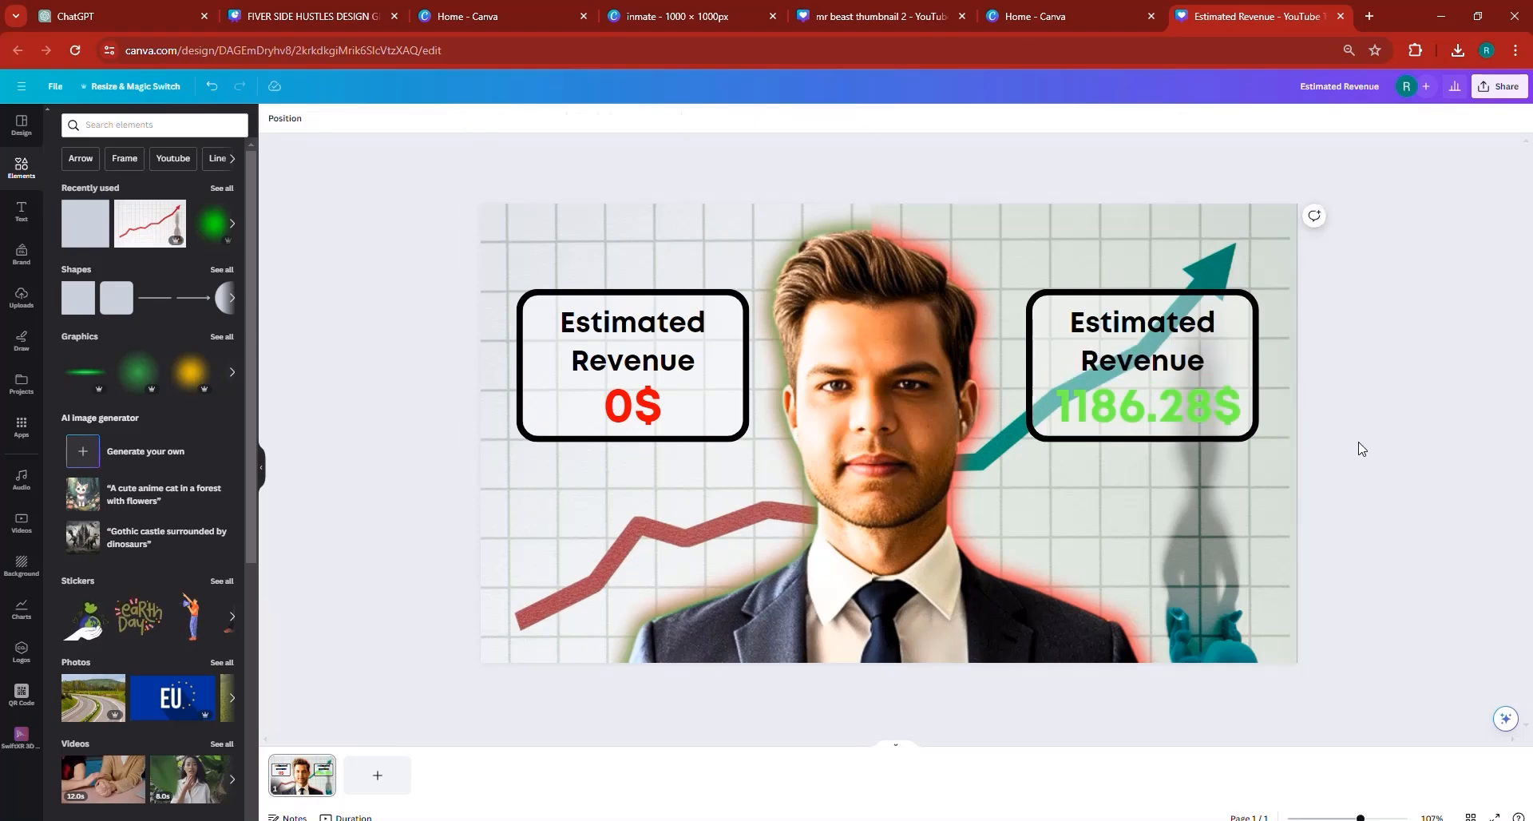
- Try the "1186.28$" amount in italic without and with bold, and restore its upright bold style
click(1113, 423)
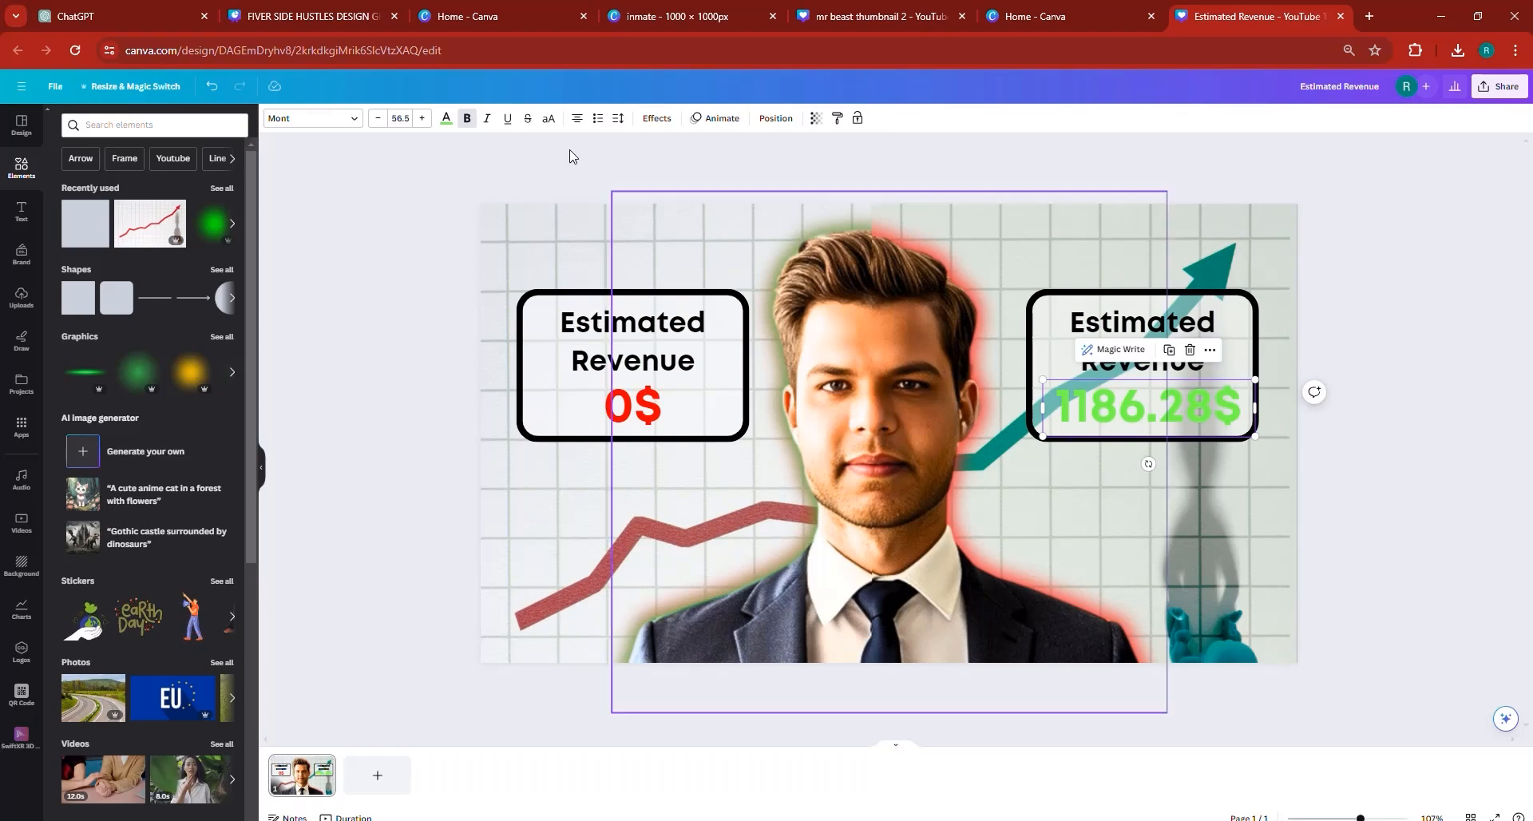
click(468, 119)
click(487, 120)
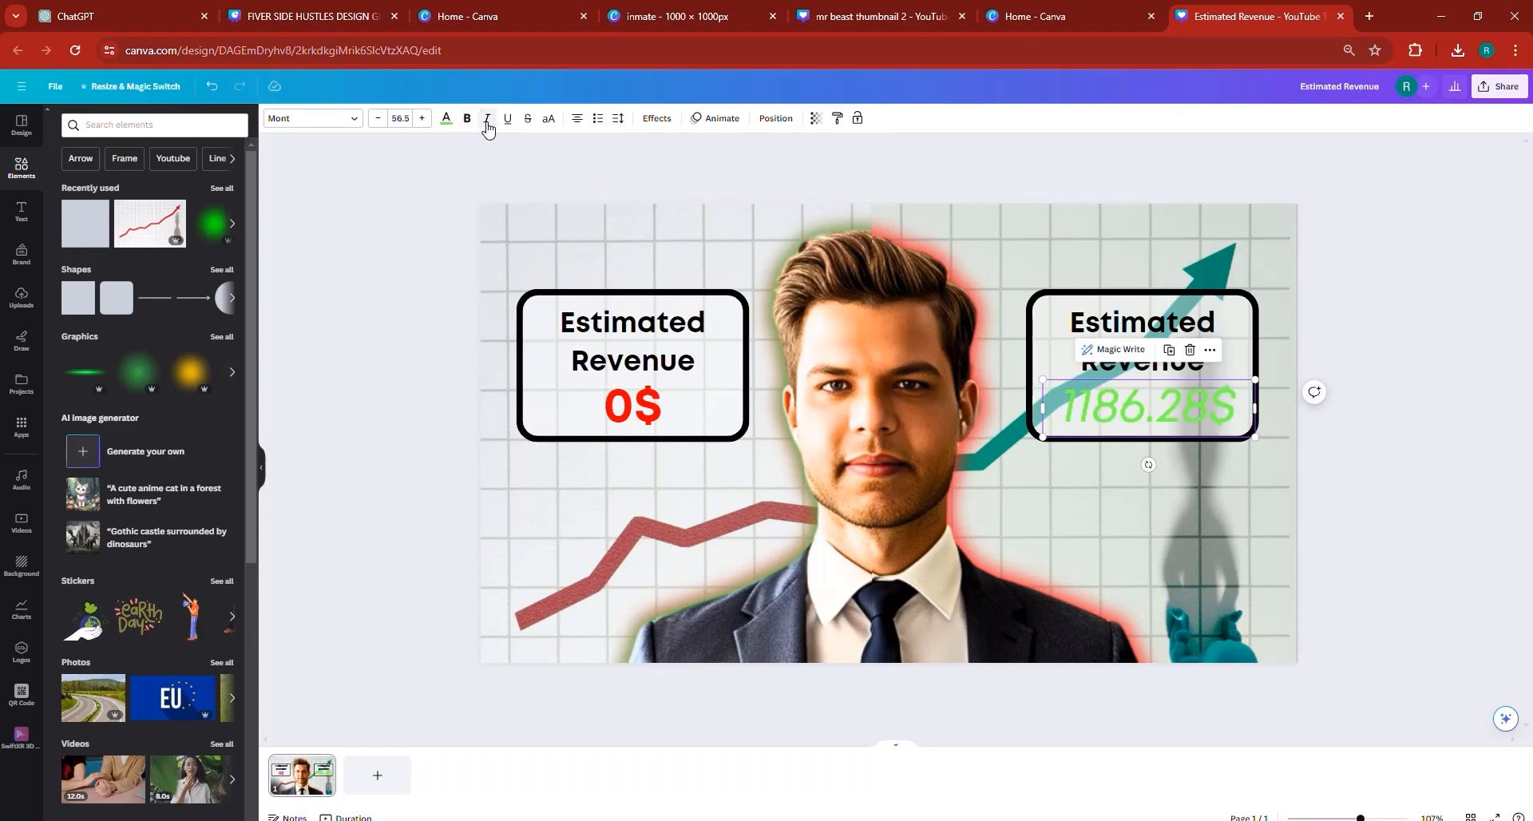
click(468, 119)
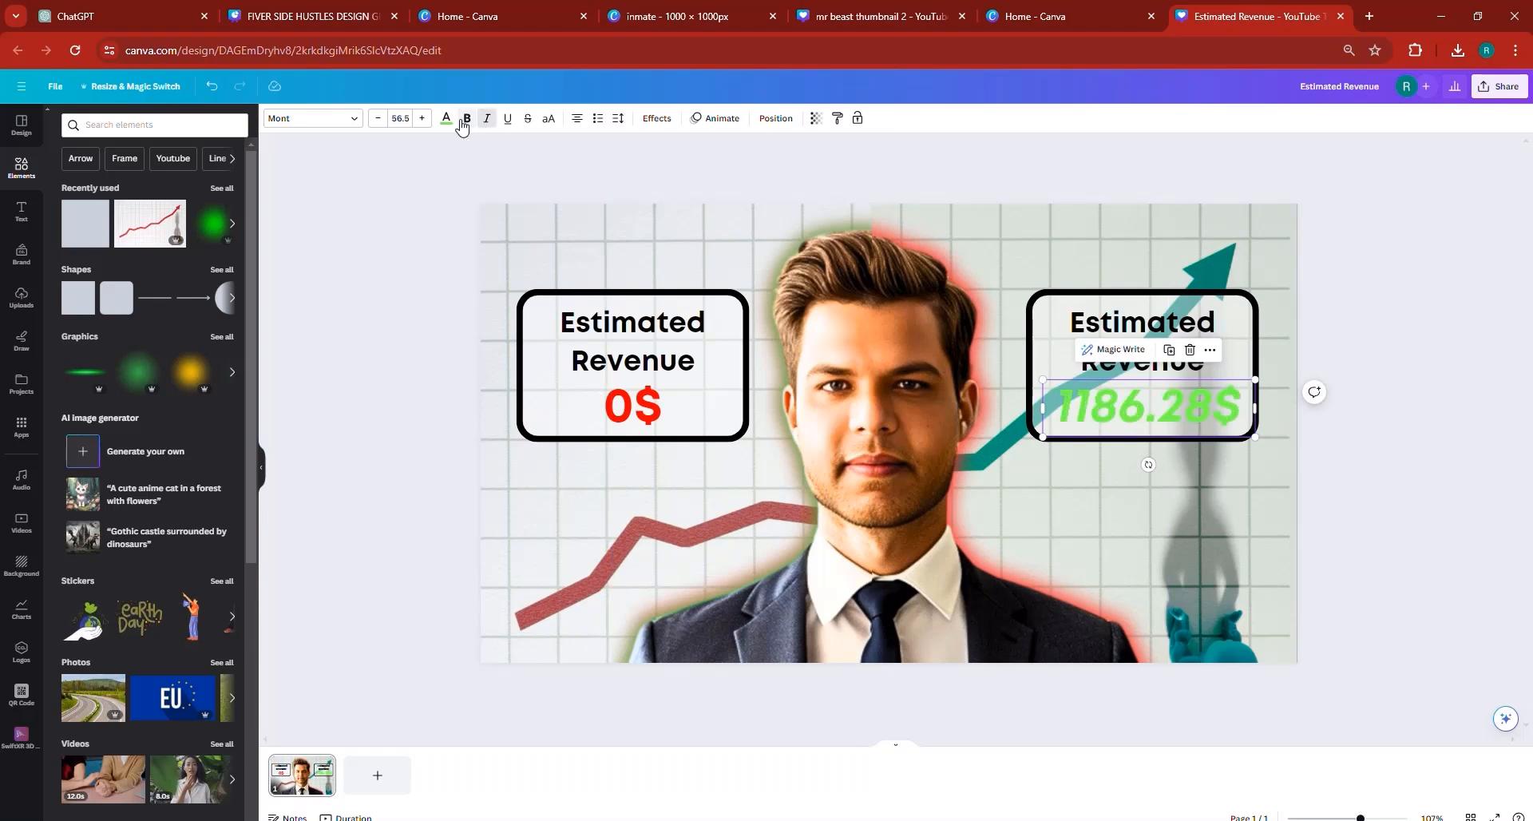
click(487, 119)
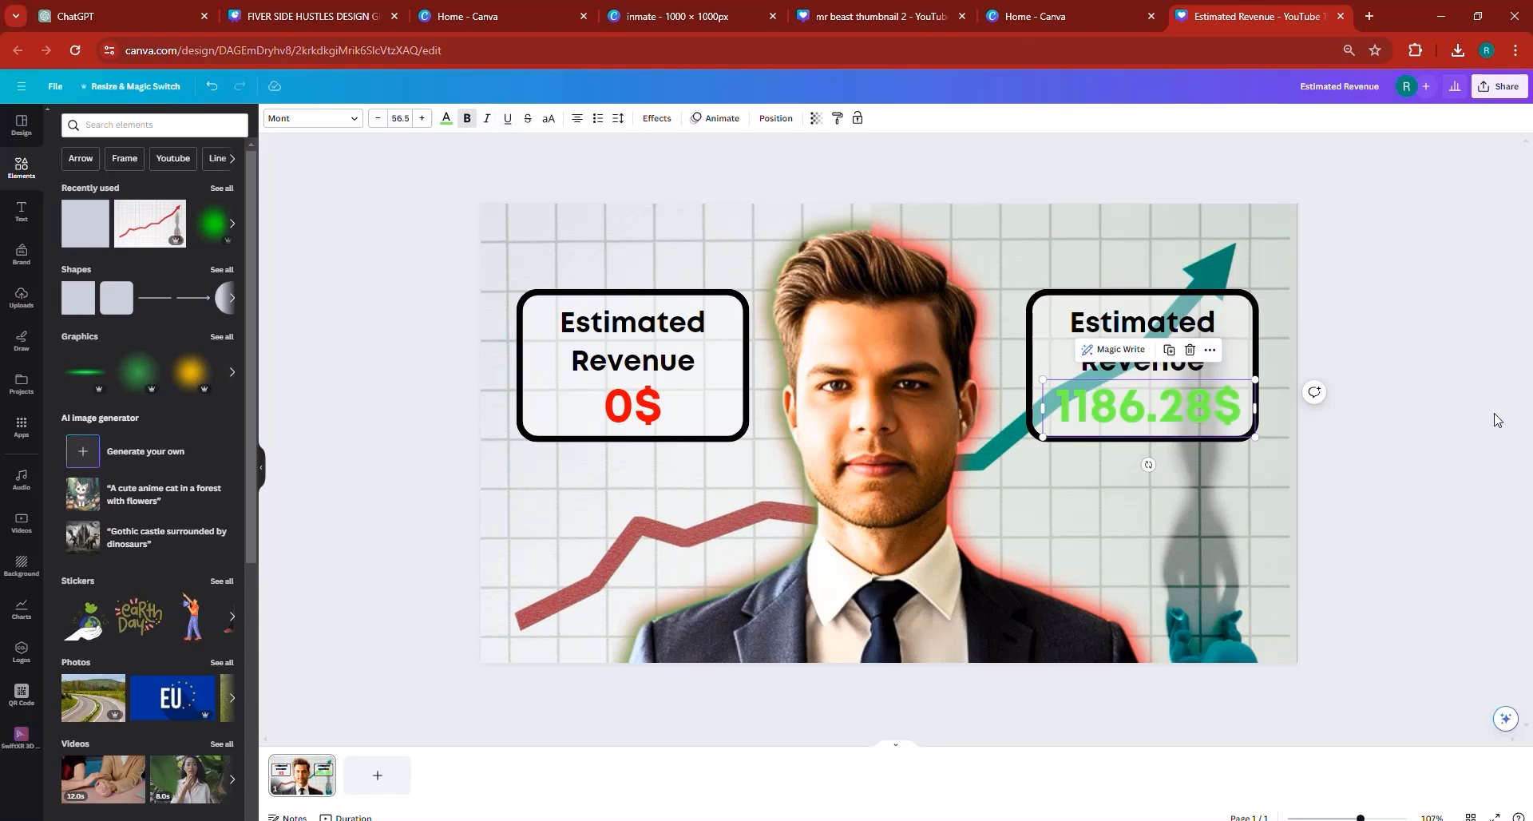
- Check the Day 1 and Day 31 reference thumbnail in the "FIVER SIDE HUSTLES DESIGN GIGS" design and return to the Estimated Revenue design
click(315, 16)
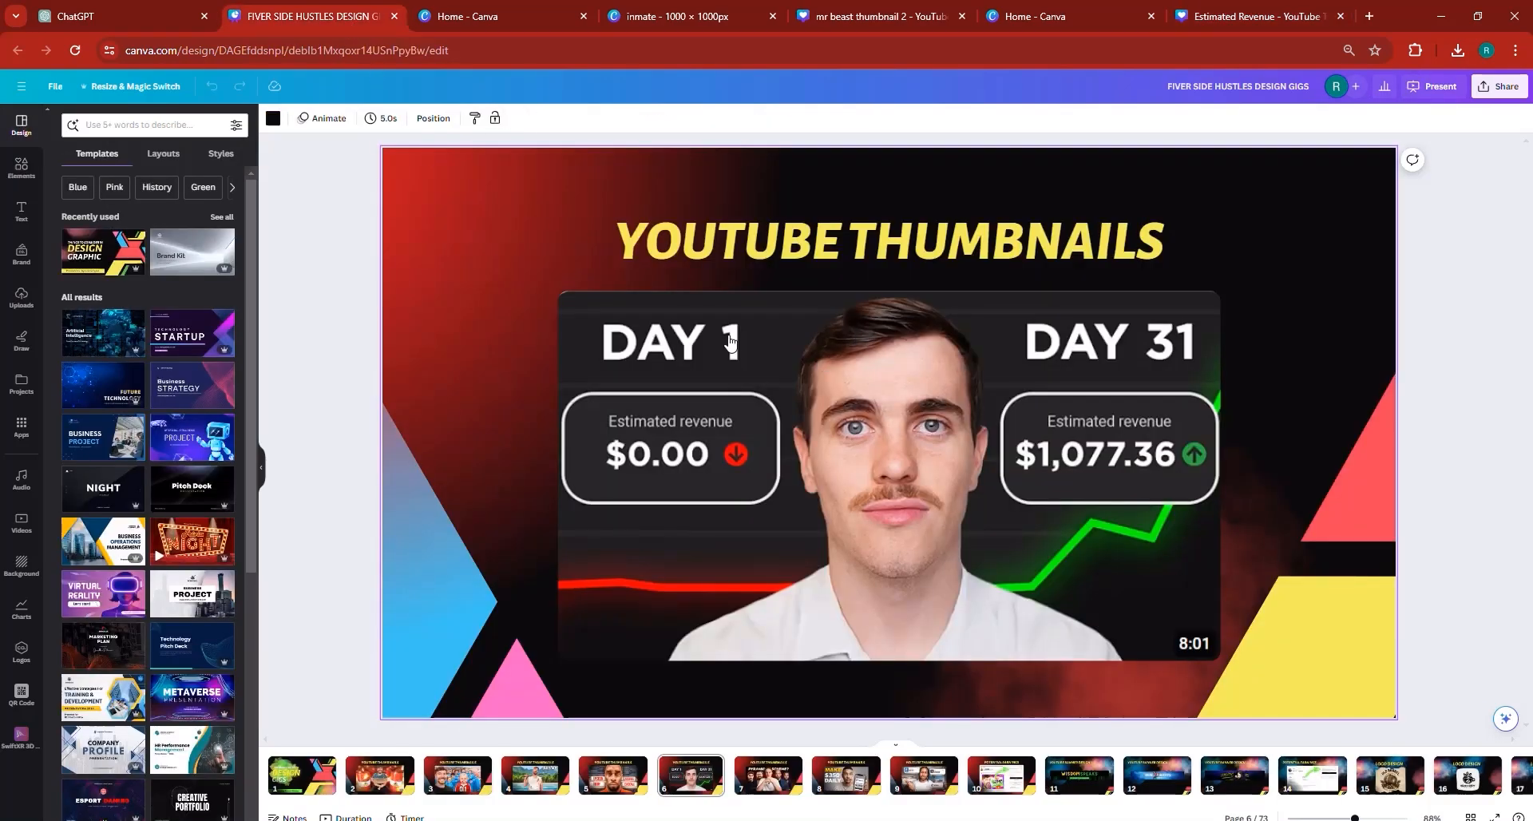
click(1207, 17)
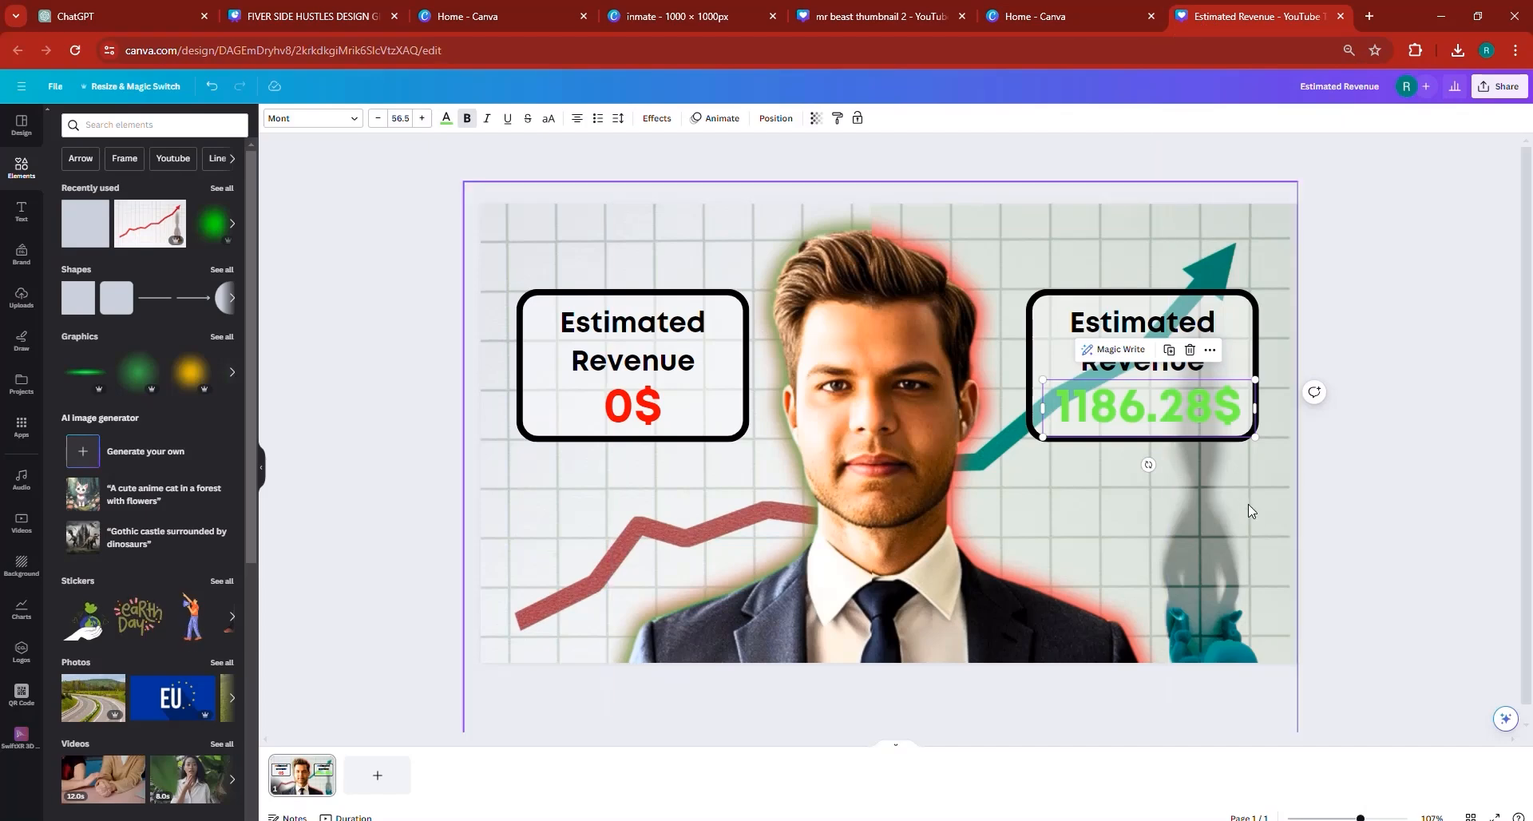
- Unlock the red line chart image and set its transparency value to 100
click(1269, 516)
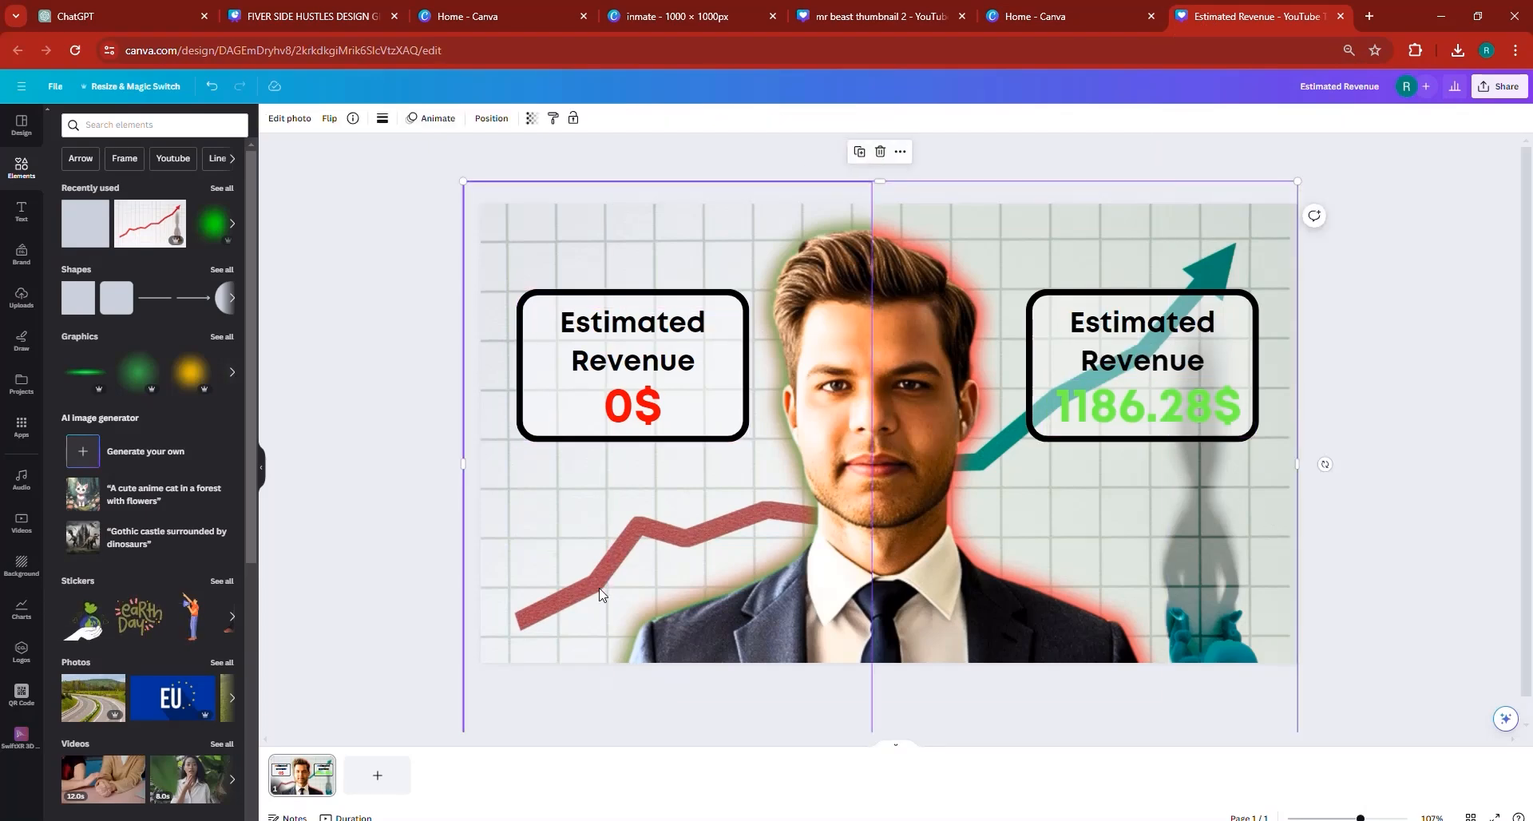
click(554, 597)
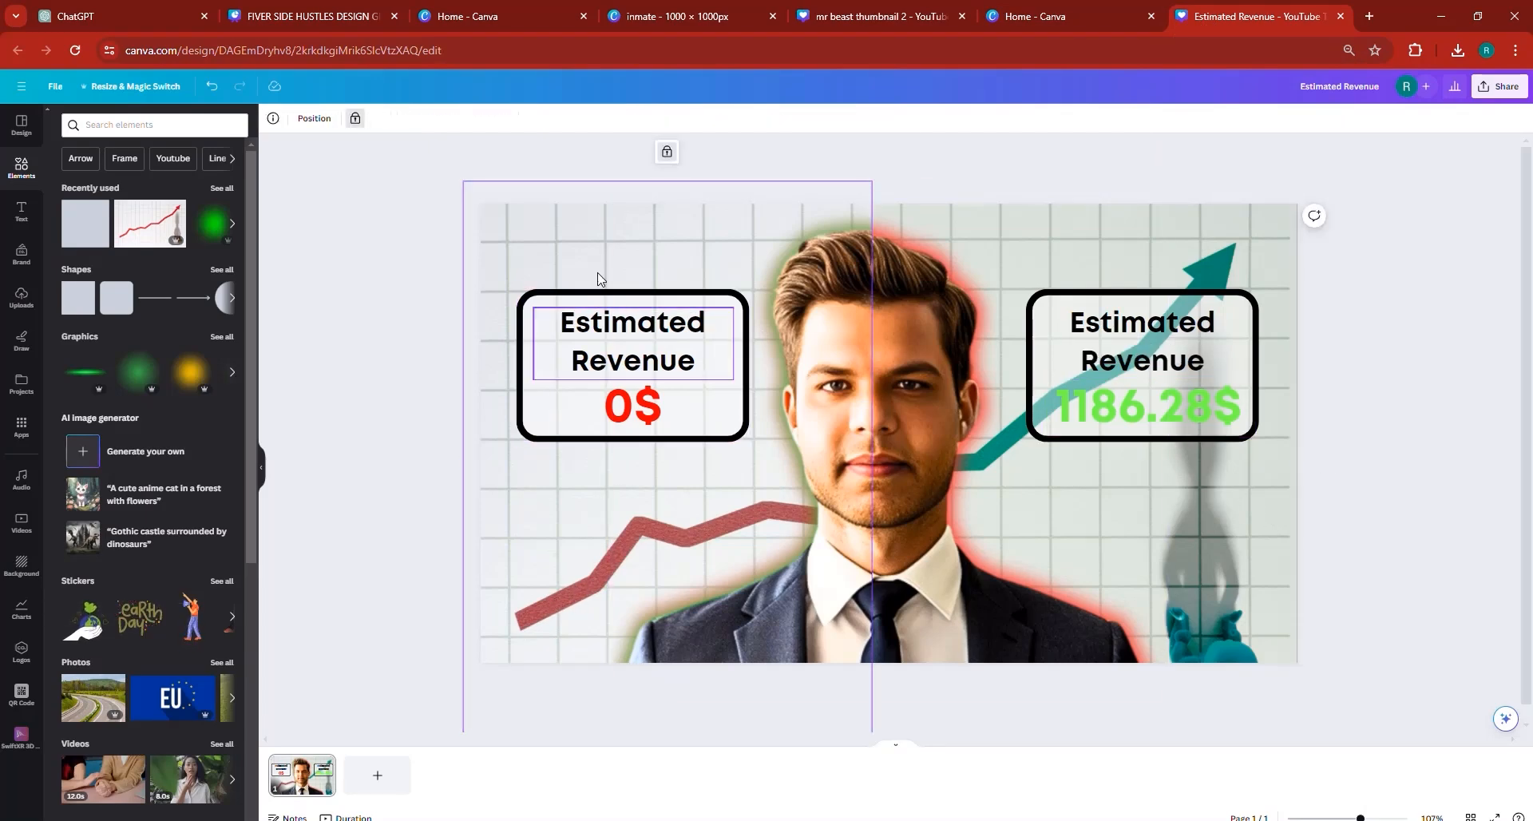
click(667, 156)
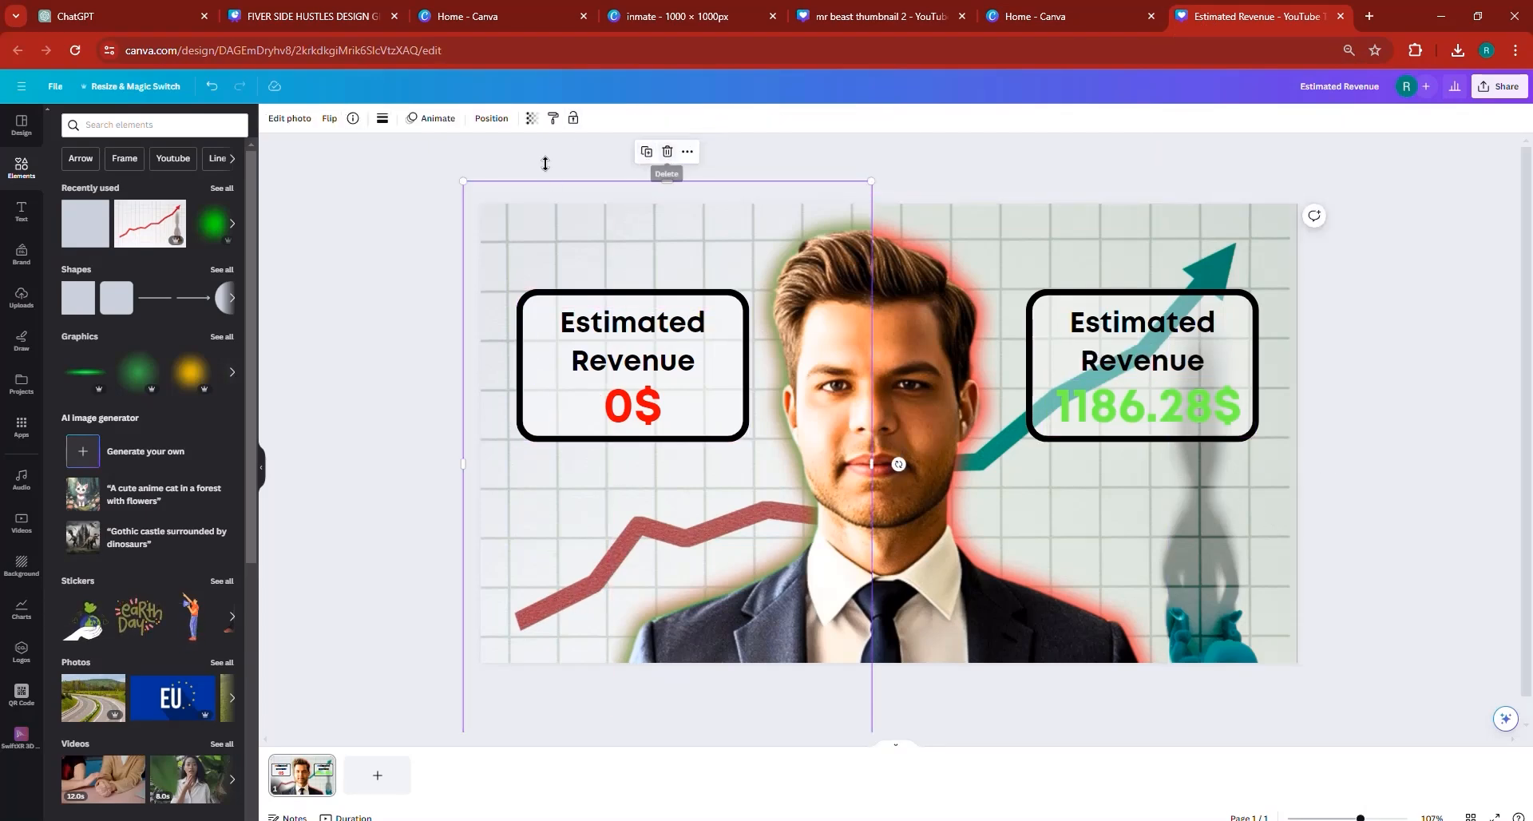
click(531, 118)
drag(501, 166, 532, 166)
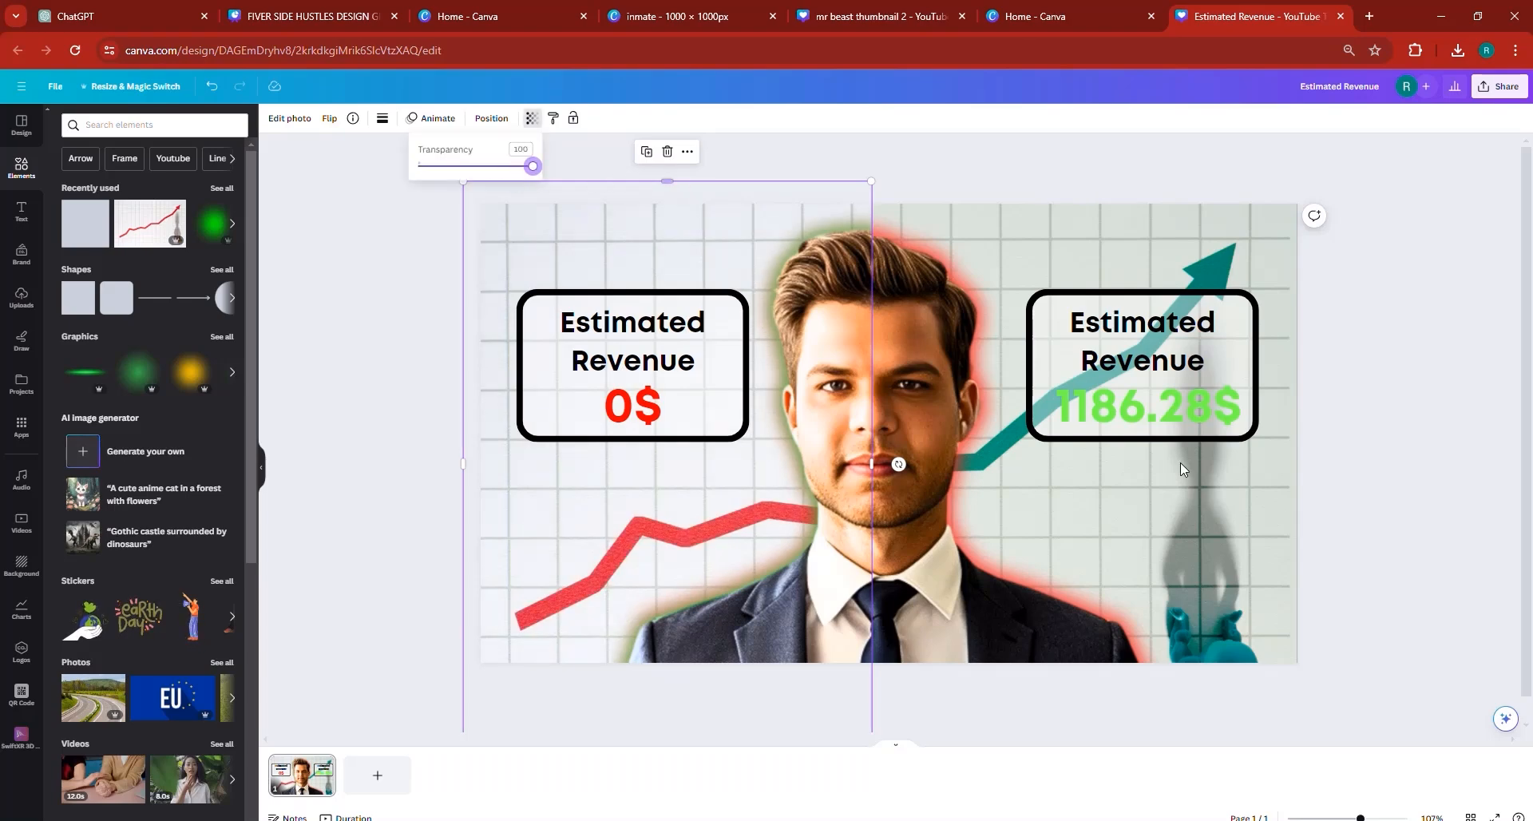
- Examine the transparency setting of the teal arrow chart image
click(1245, 537)
click(531, 118)
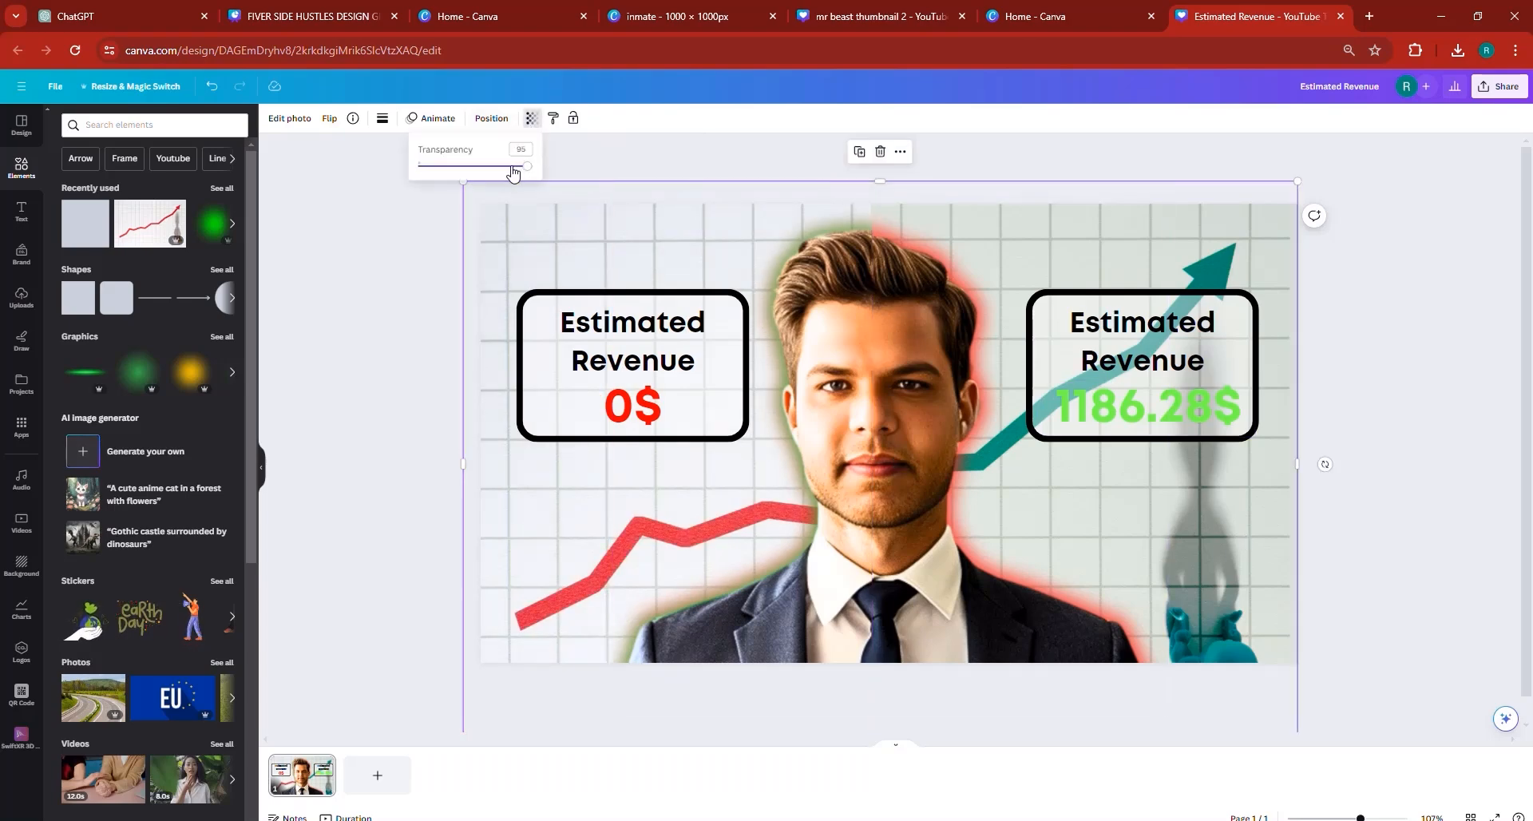
click(1244, 517)
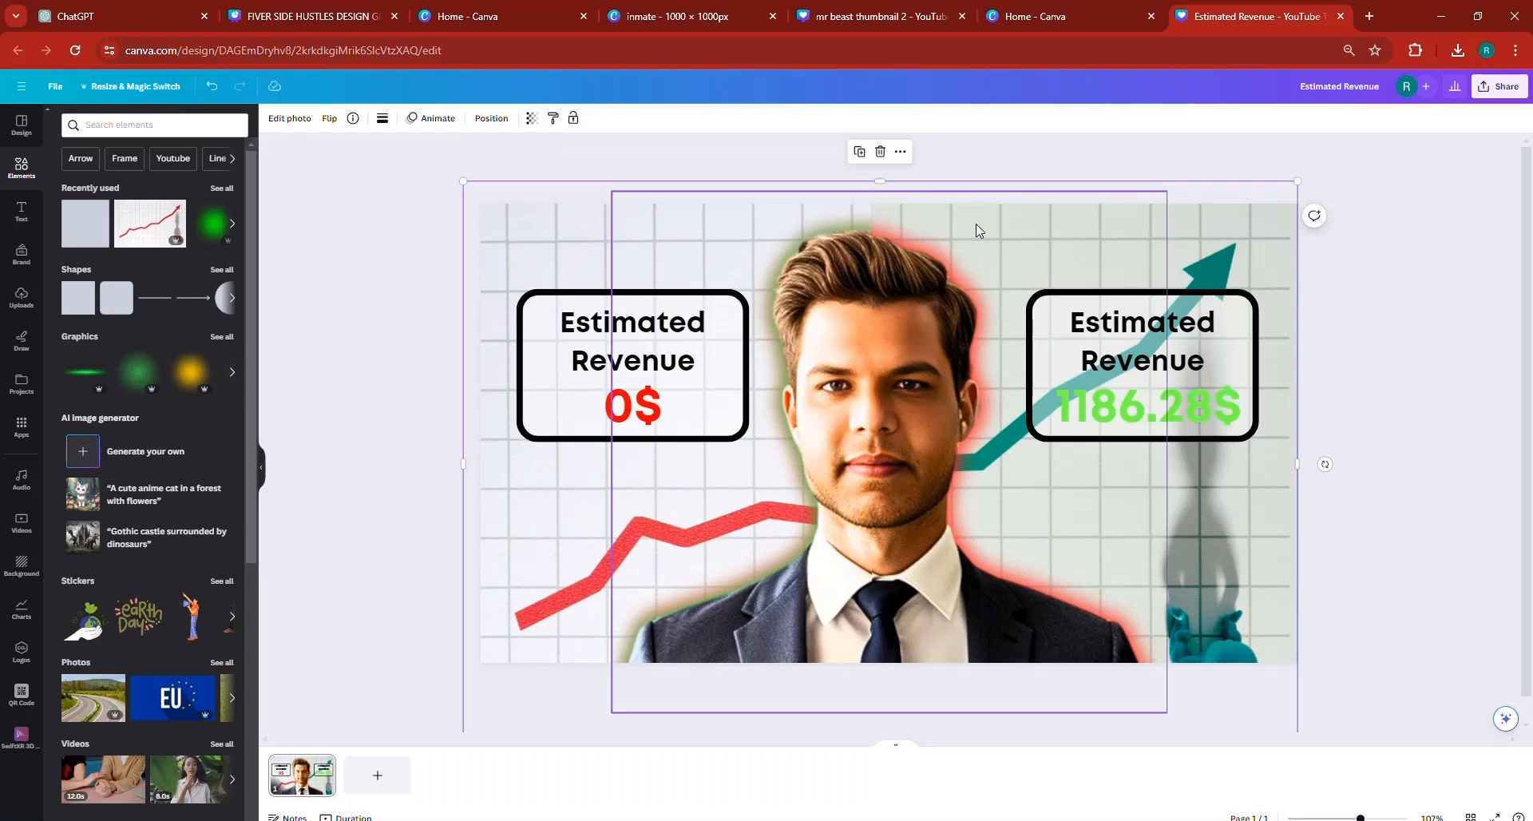
click(531, 119)
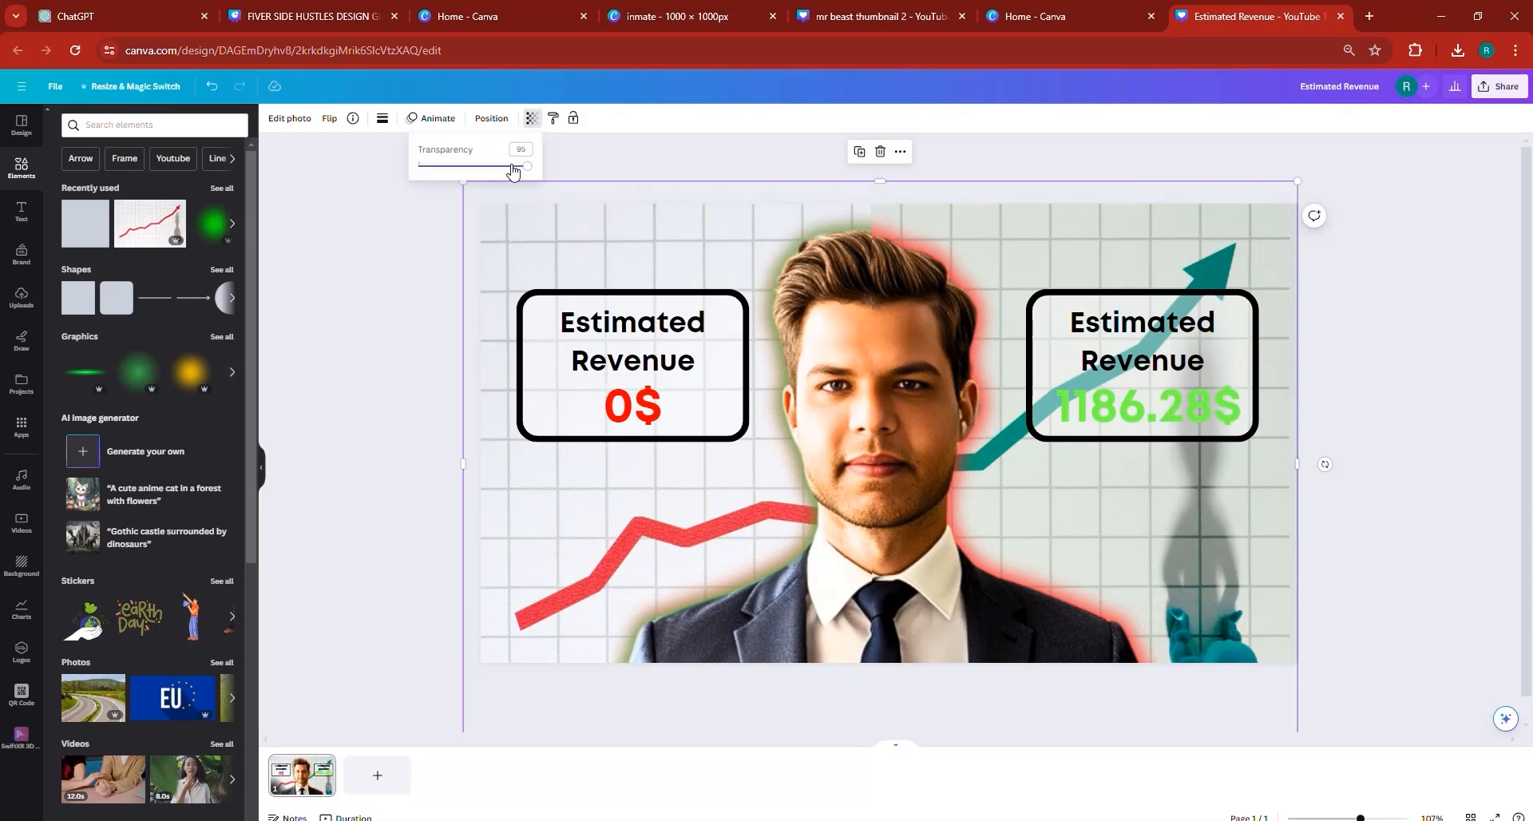
click(1423, 437)
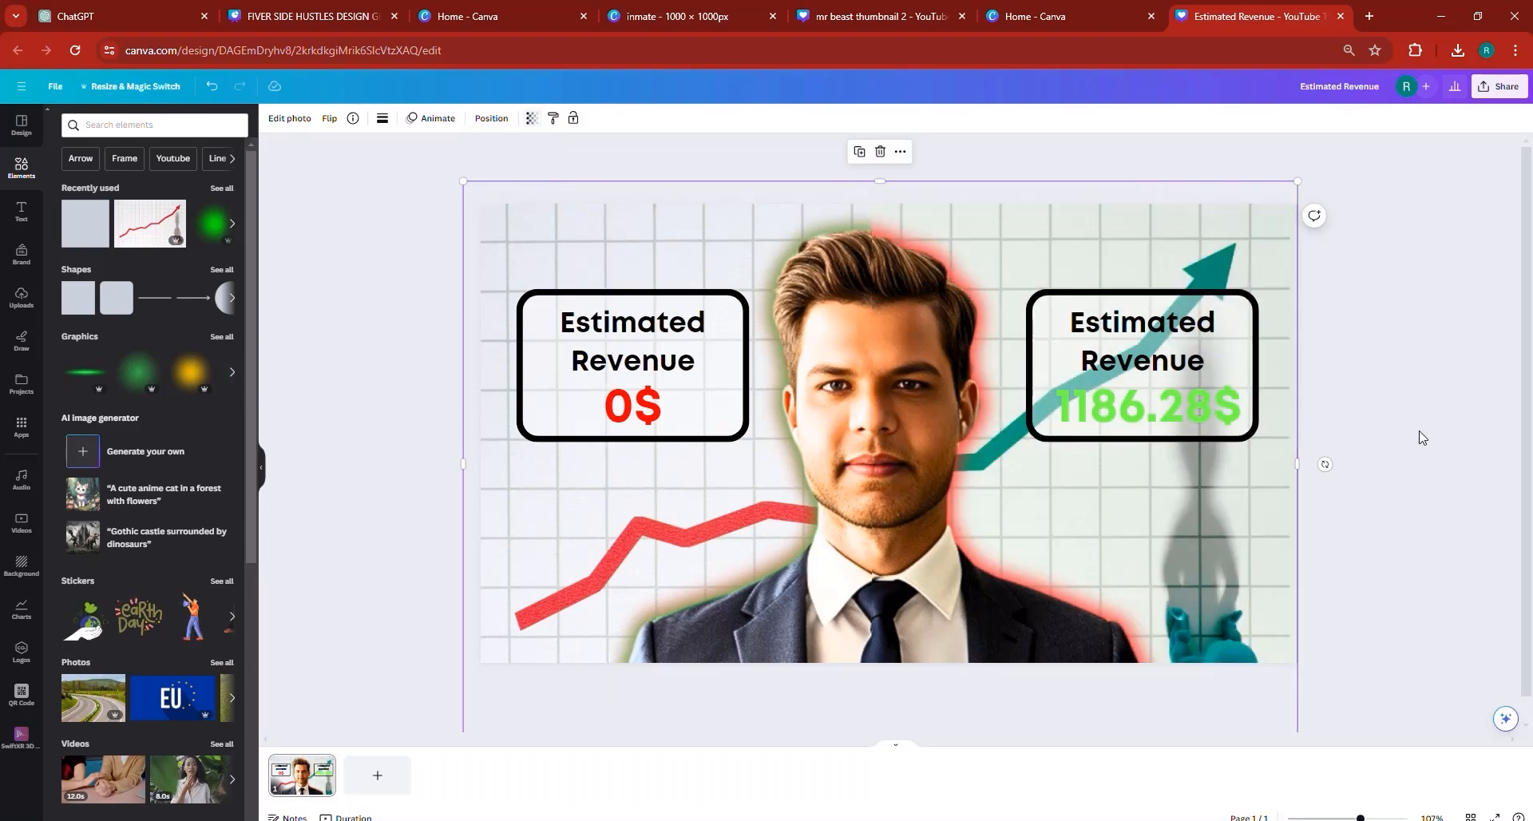
- Try shifting the teal arrow chart image sideways and undo the move
drag(1256, 552, 1245, 551)
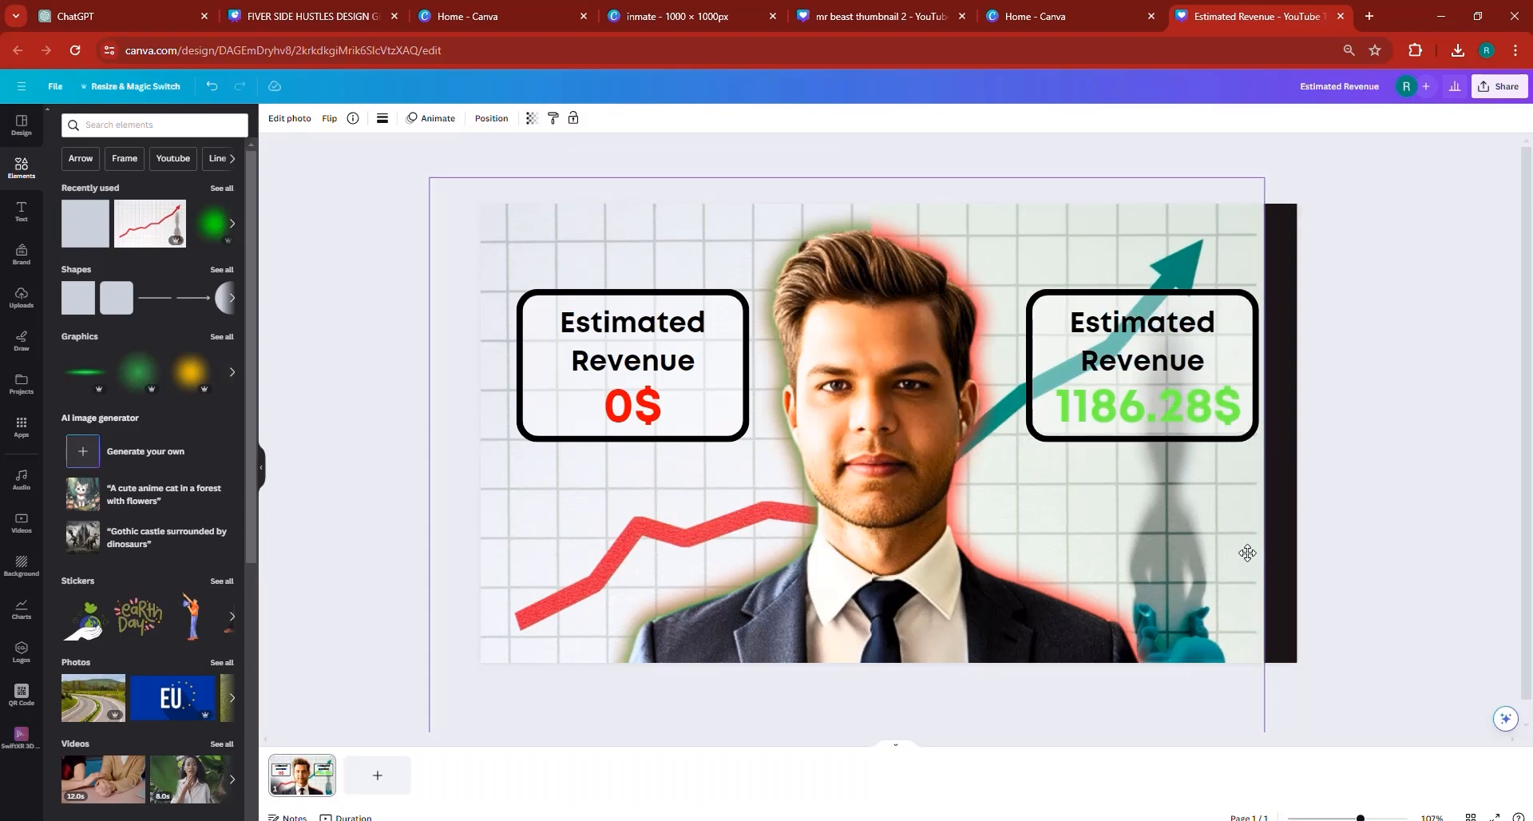
click(211, 88)
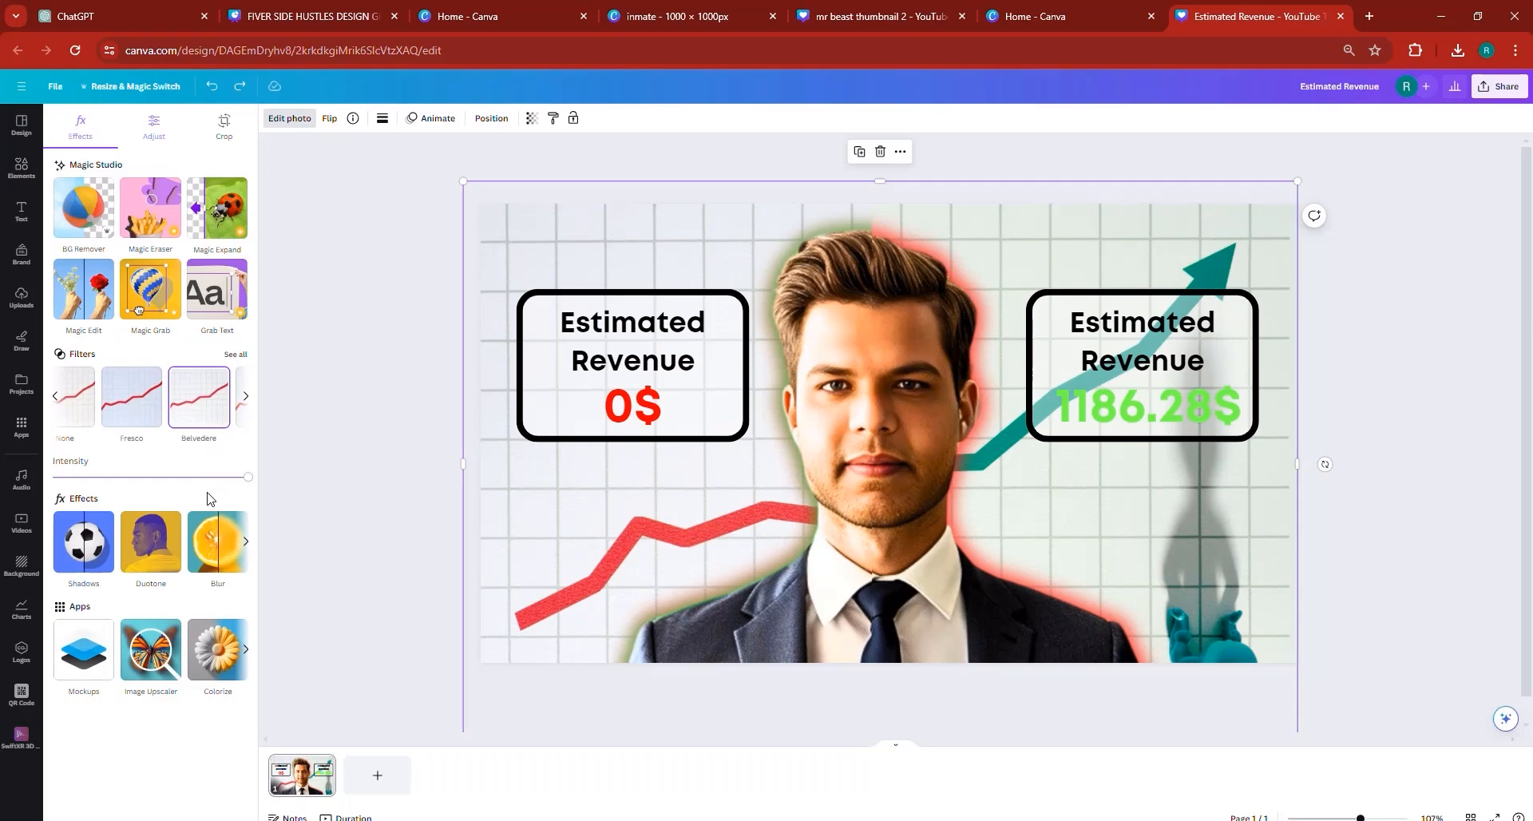
- Duplicate the Estimated Revenue text of the 0$ box, place the copy above the box, and change its wording to "DAY 1"
click(1371, 477)
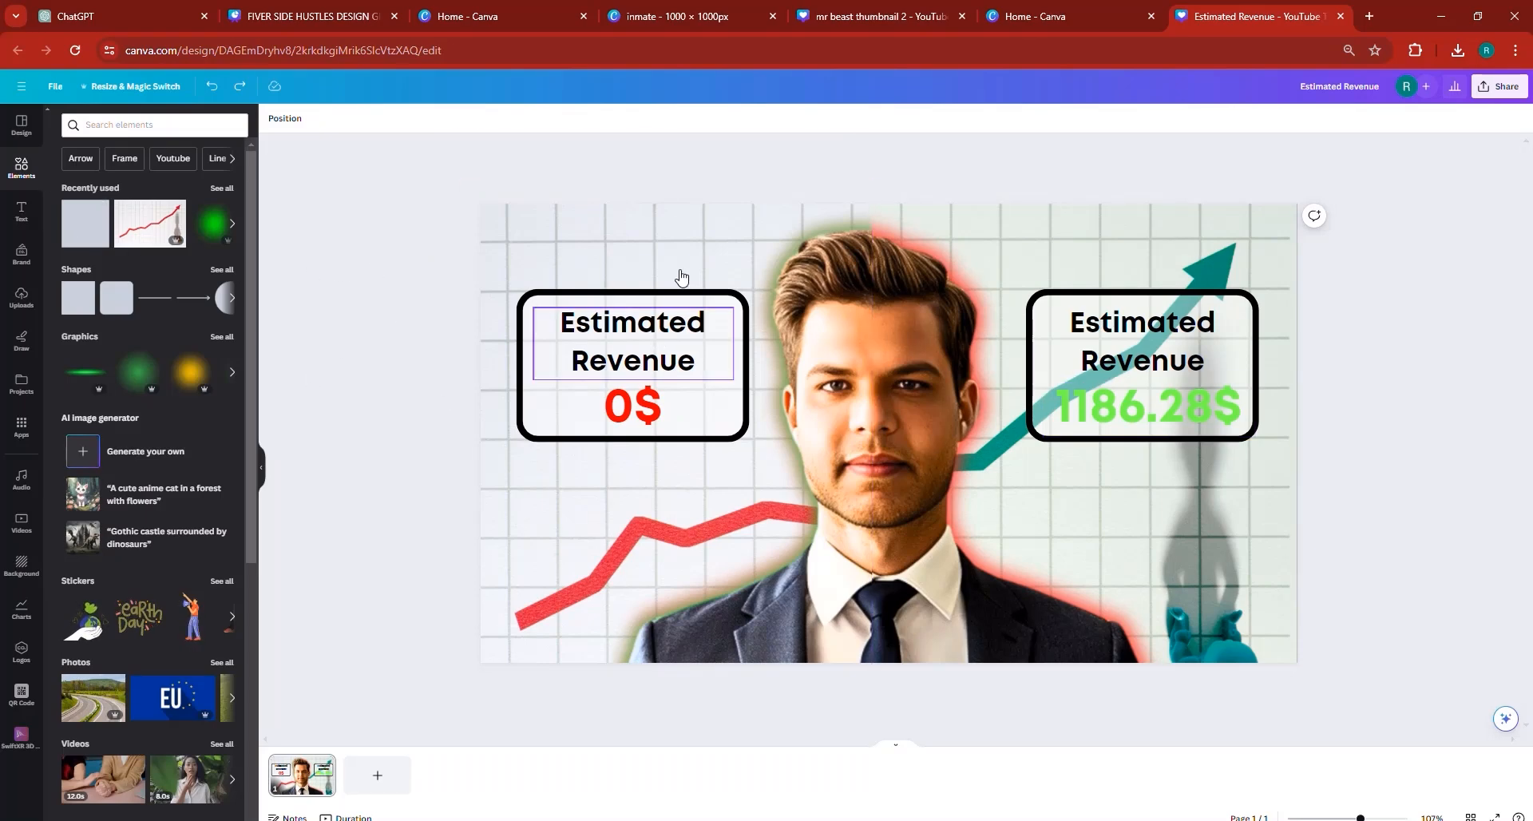
click(675, 322)
click(653, 278)
drag(645, 380, 638, 314)
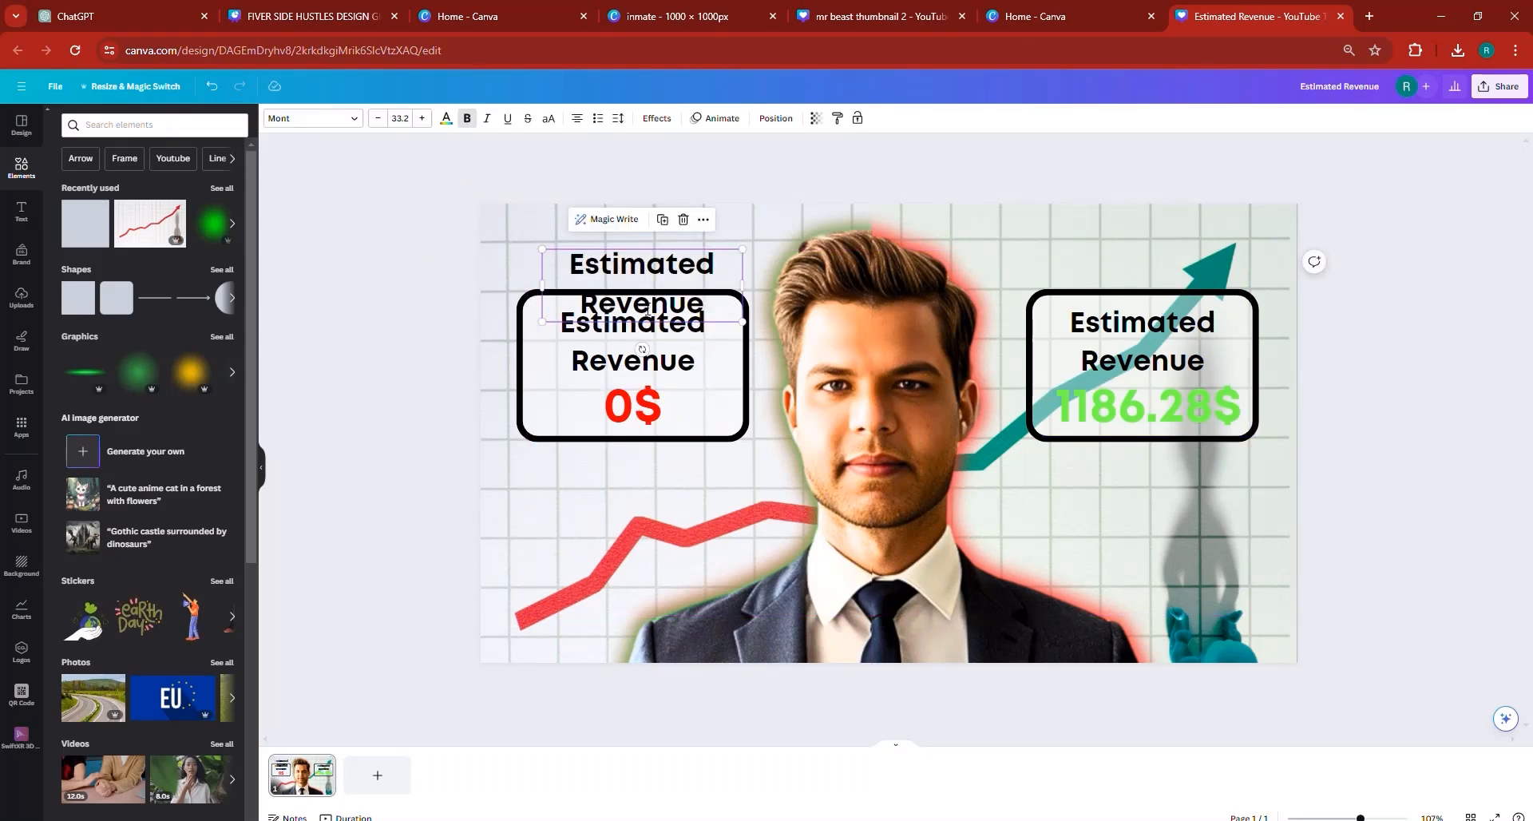
double_click(646, 313)
text(DAY1)
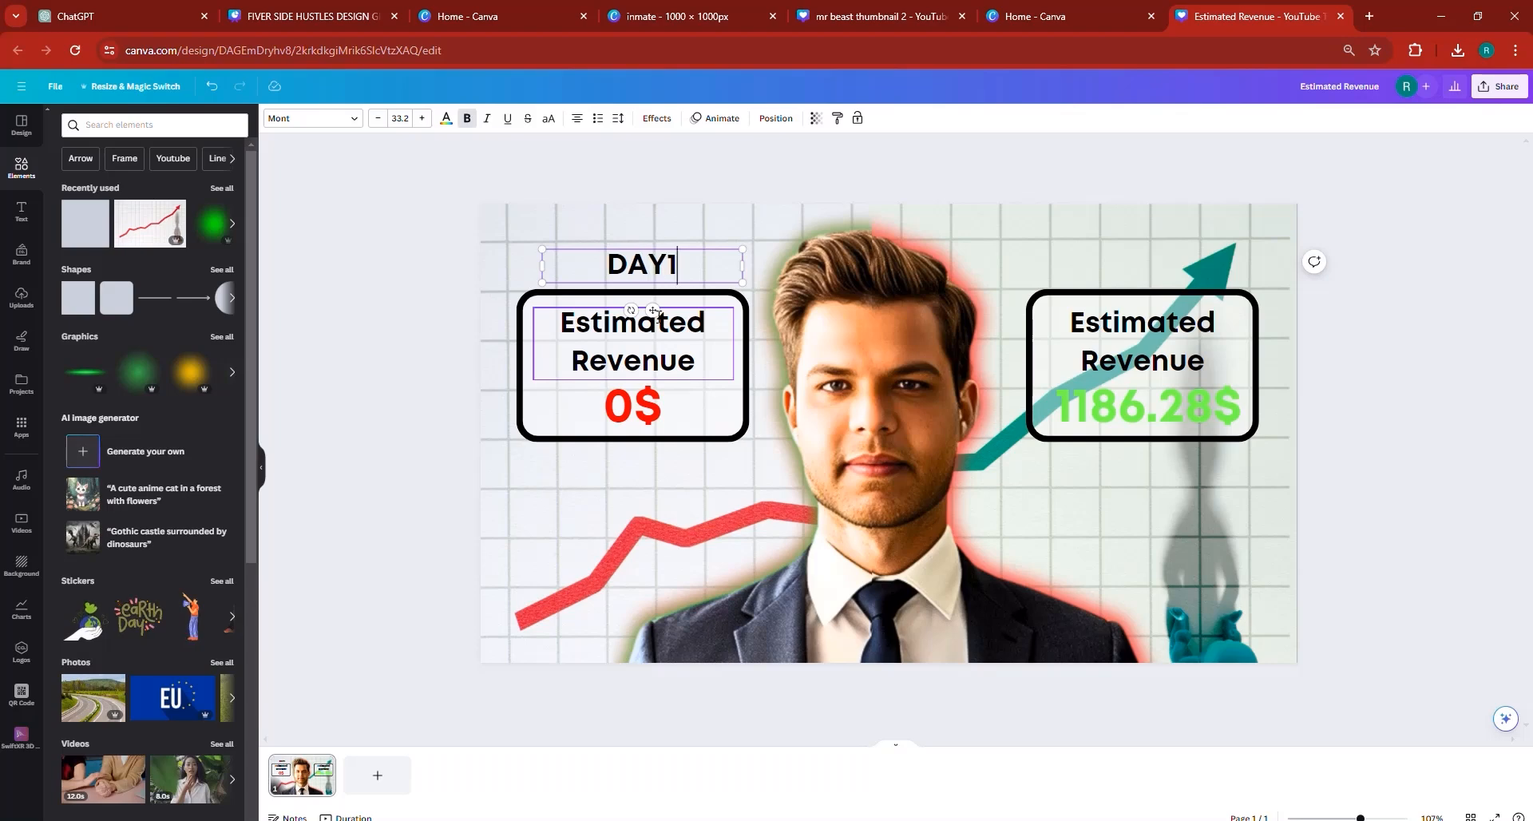
key(Left)
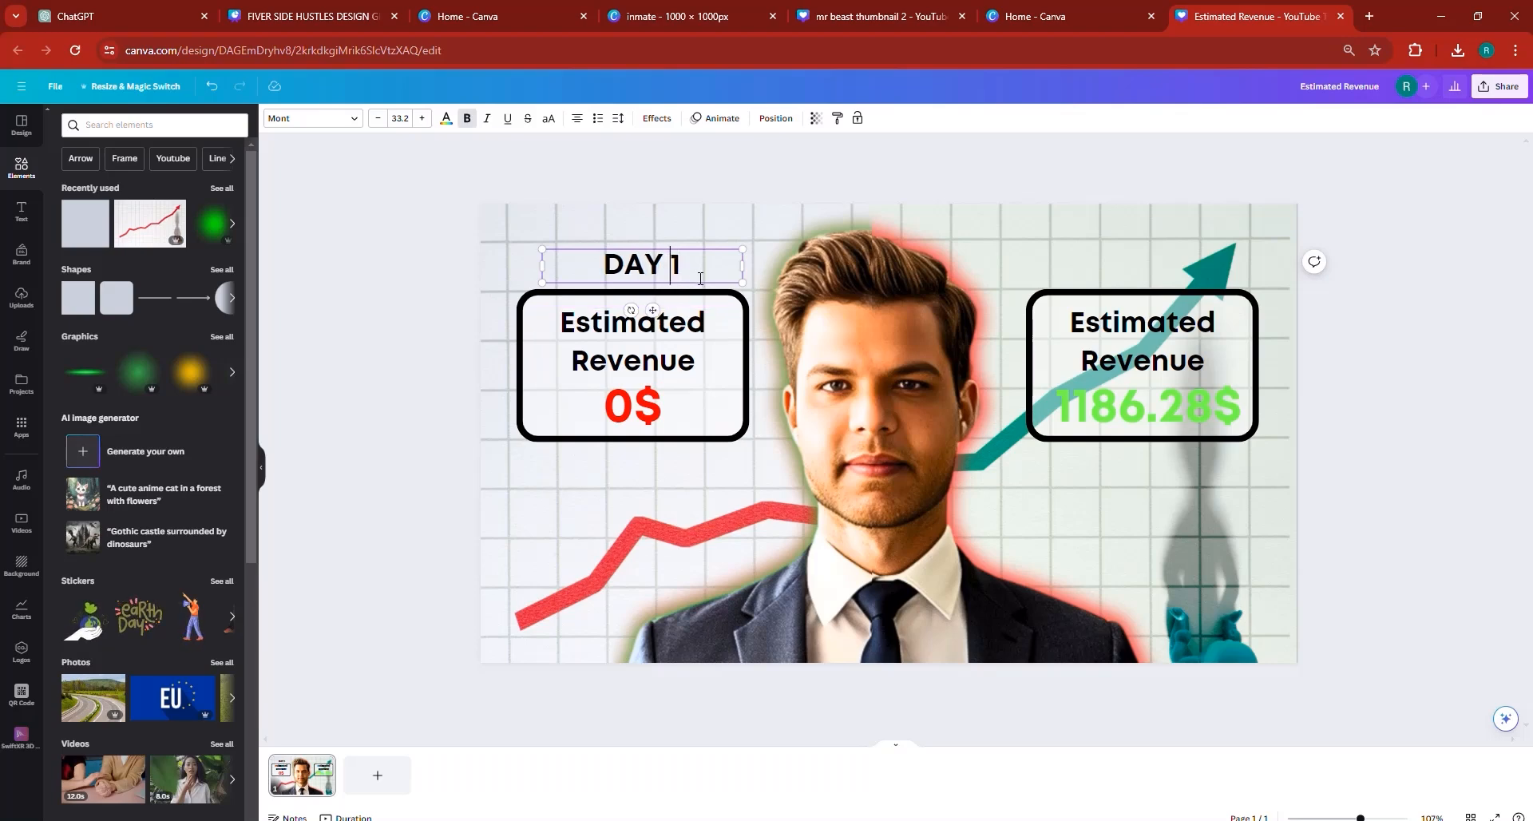
- Enlarge the DAY 1 text to a font size of about 61.5 and center it above the 0$ box
key(shift+Home)
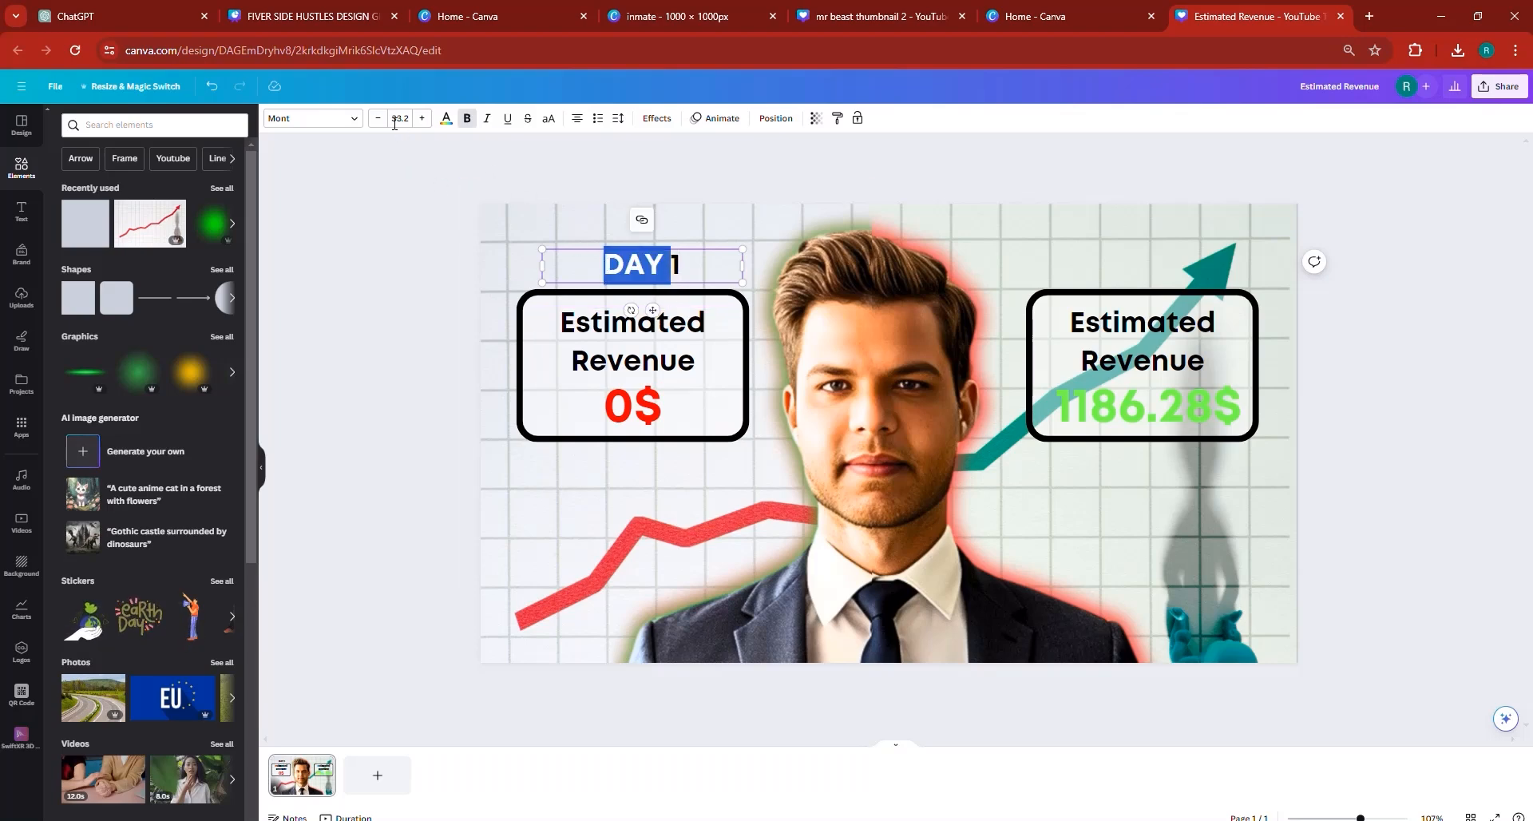
click(394, 123)
drag(392, 123, 398, 124)
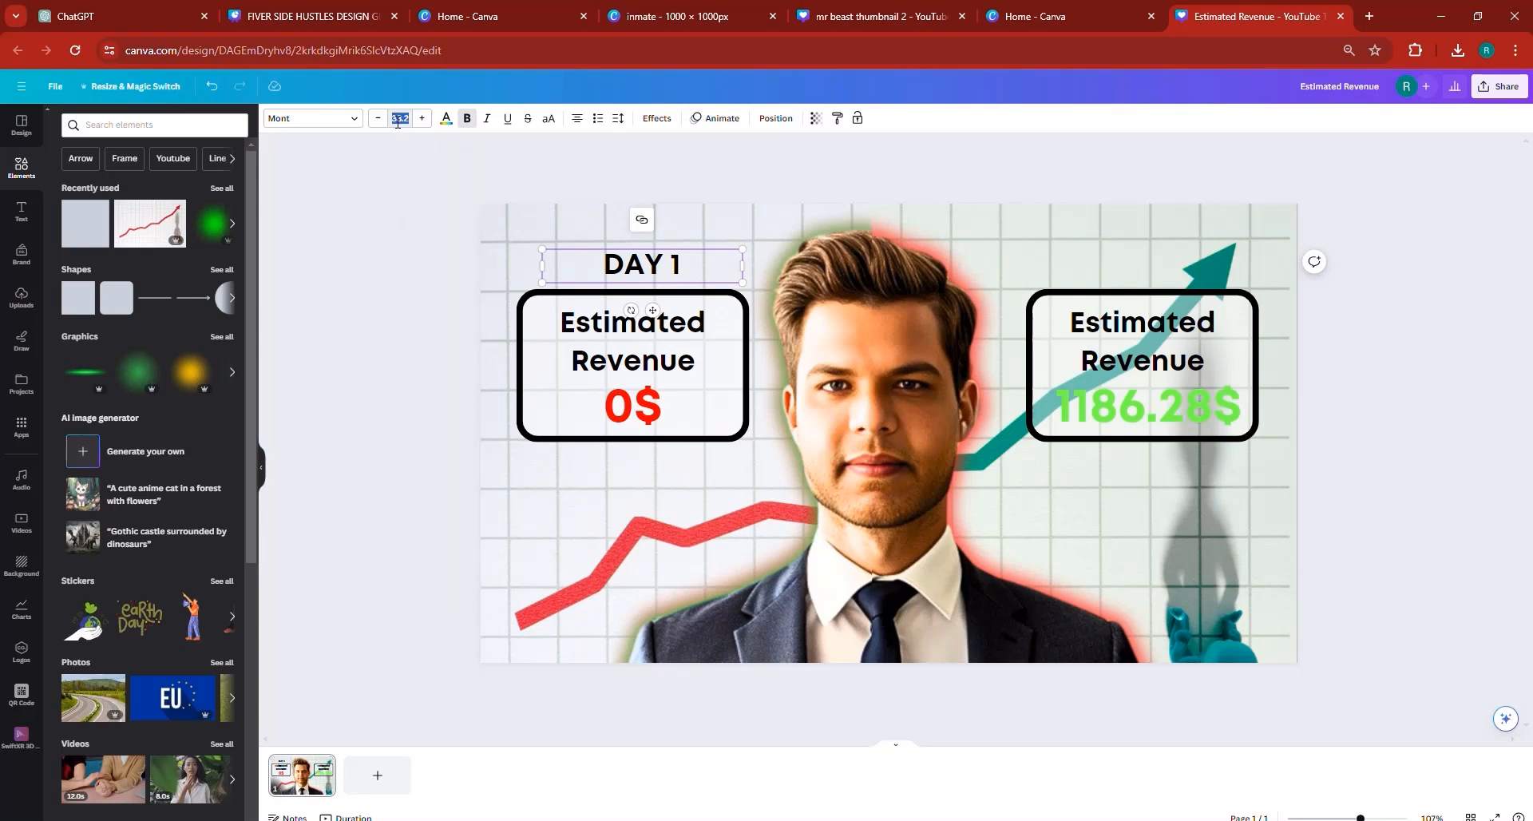
text(50)
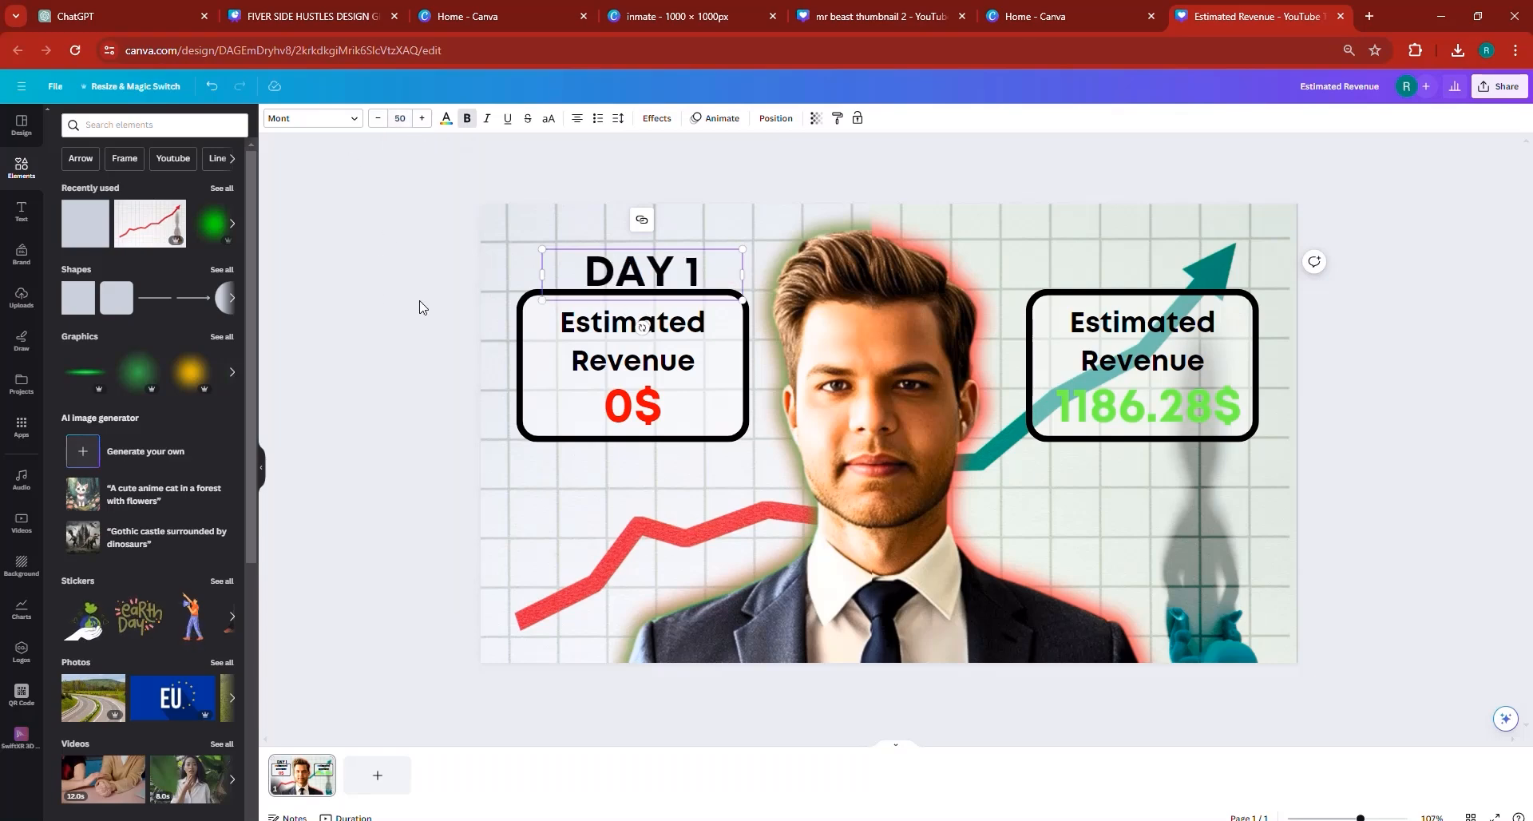
drag(625, 274, 610, 249)
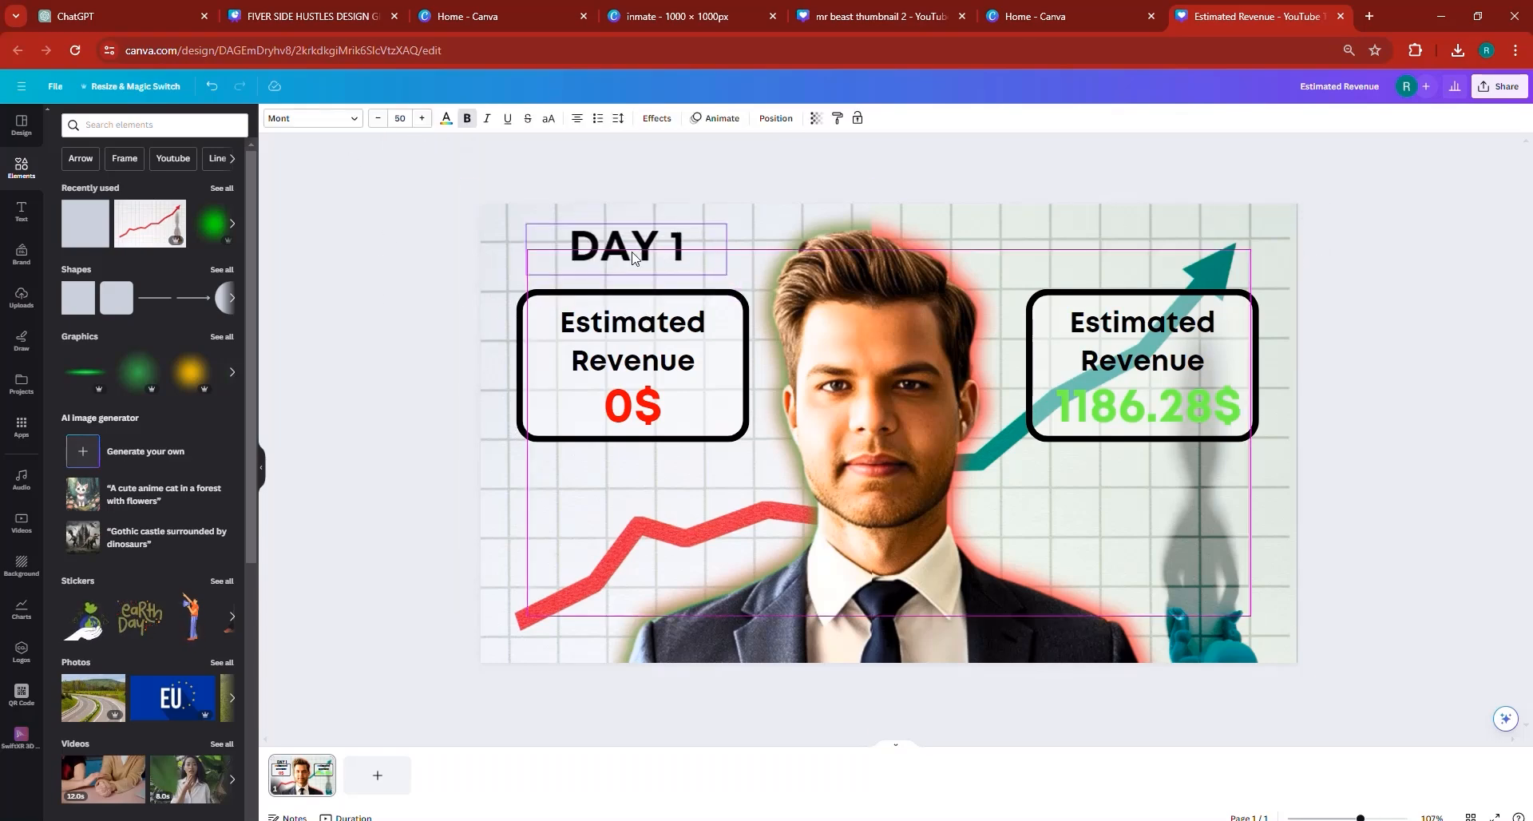
drag(727, 249, 664, 257)
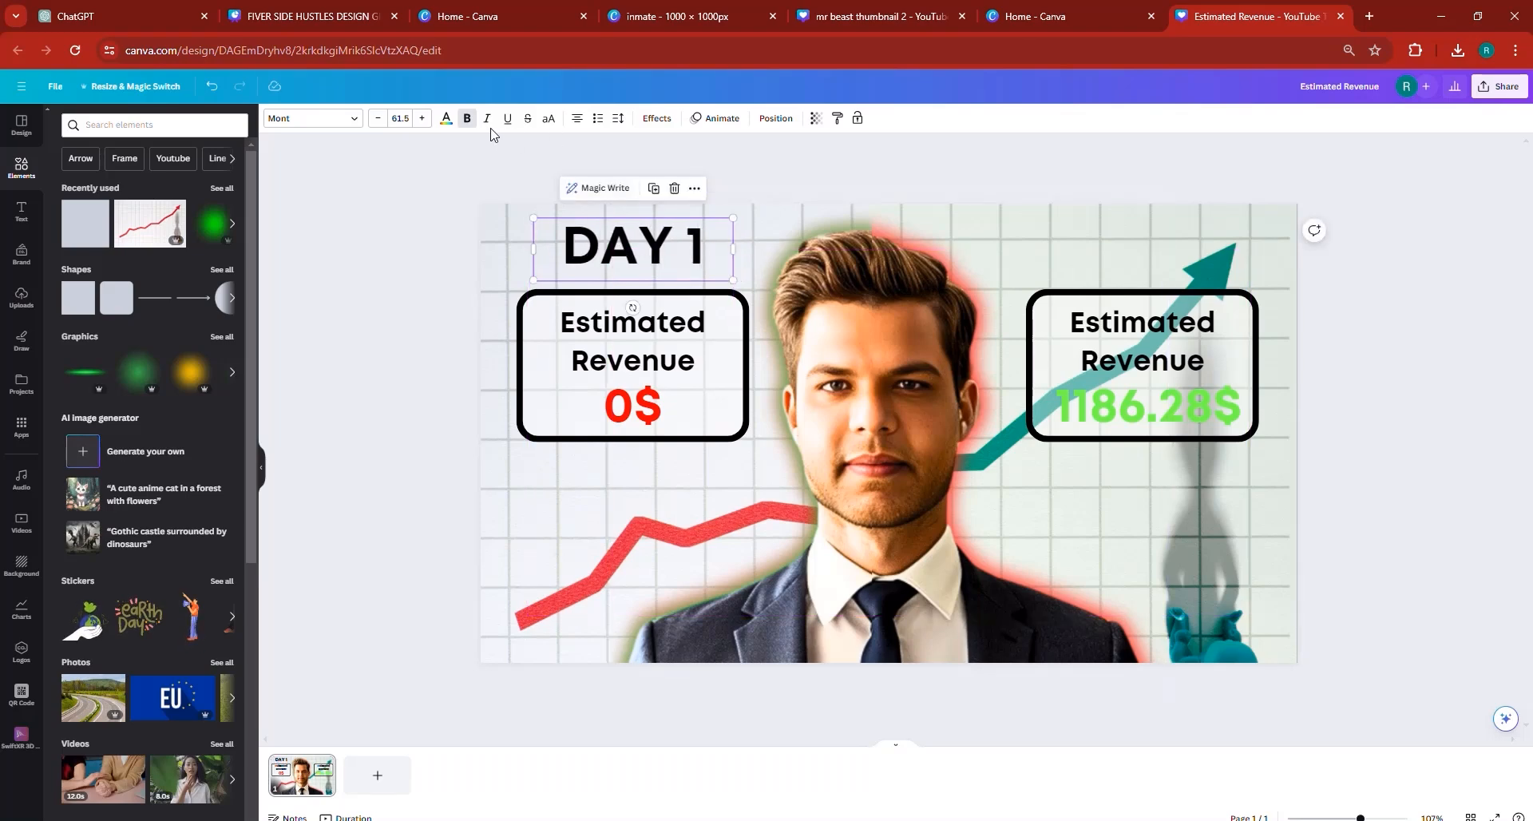
- Try the Neon text effect at intensity 100 on the DAY 1 text and undo it
click(657, 118)
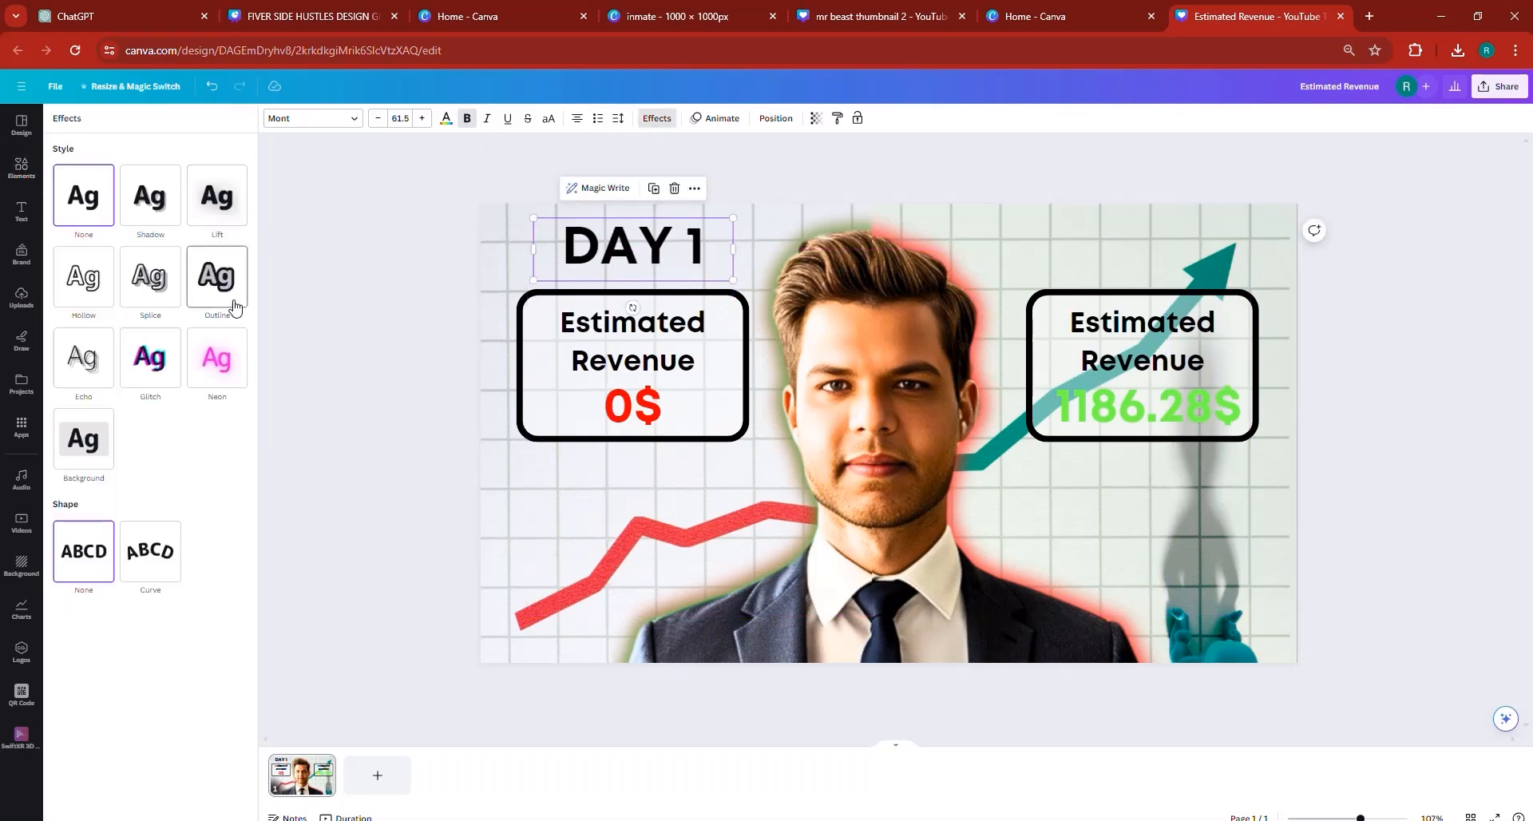
click(217, 360)
drag(160, 437, 324, 442)
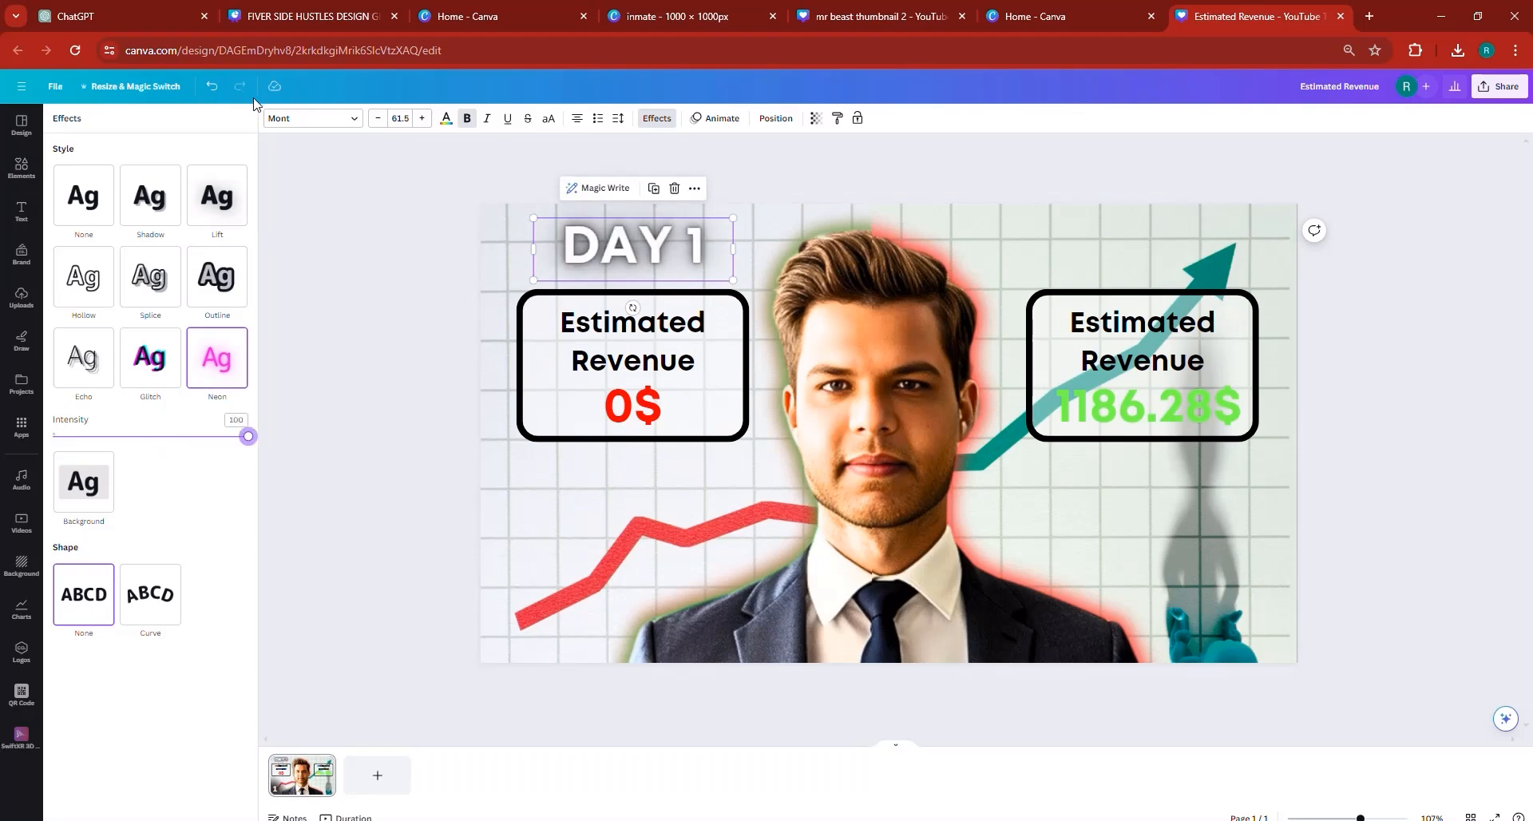
click(212, 86)
click(211, 86)
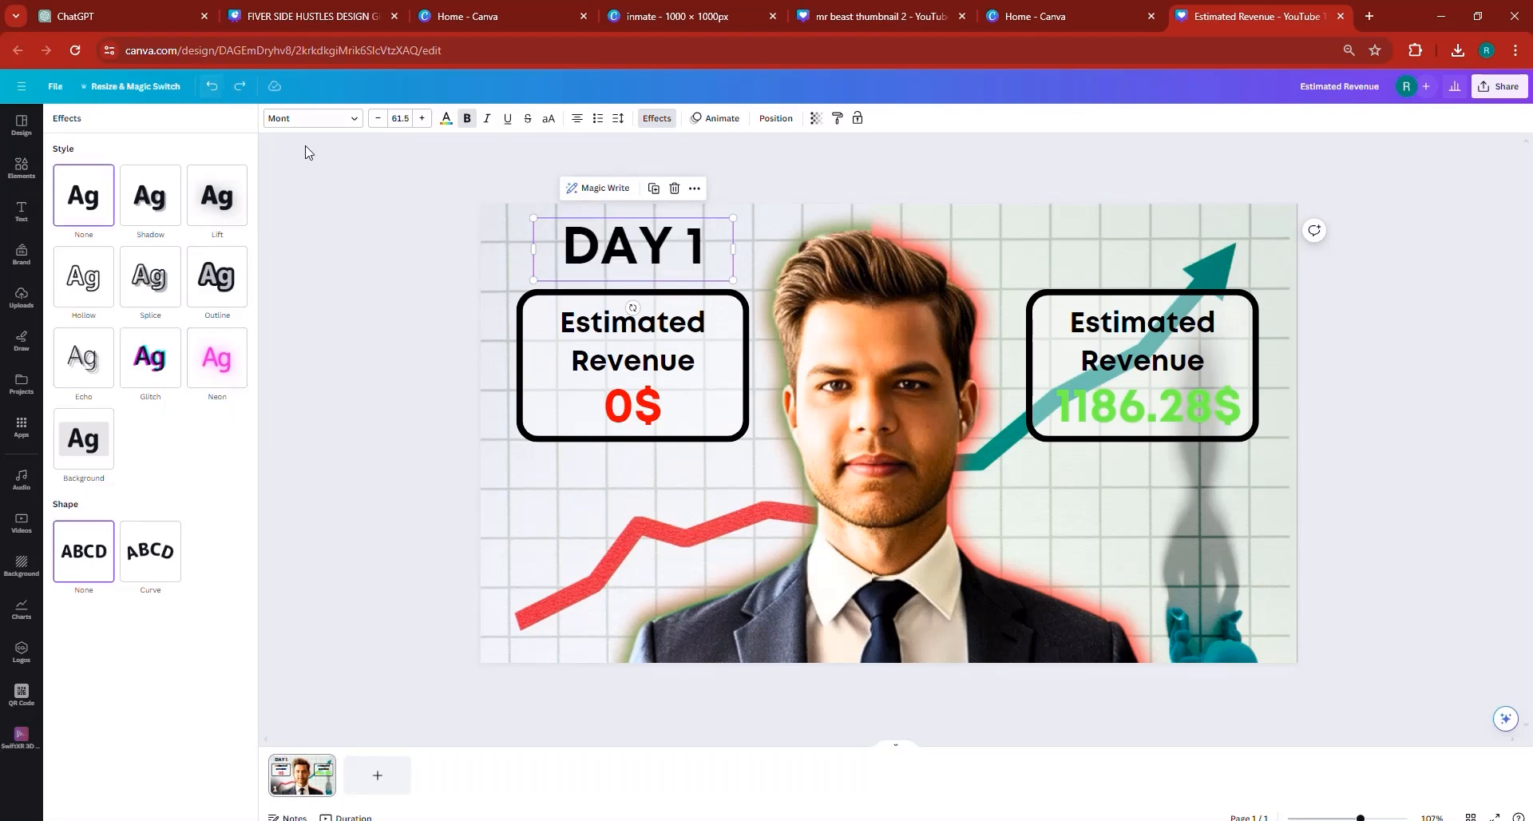
- Duplicate the DAY 1 text, place the copy above the 1186.28$ box, and change it to "DAY 7"
click(653, 188)
drag(643, 249, 1121, 248)
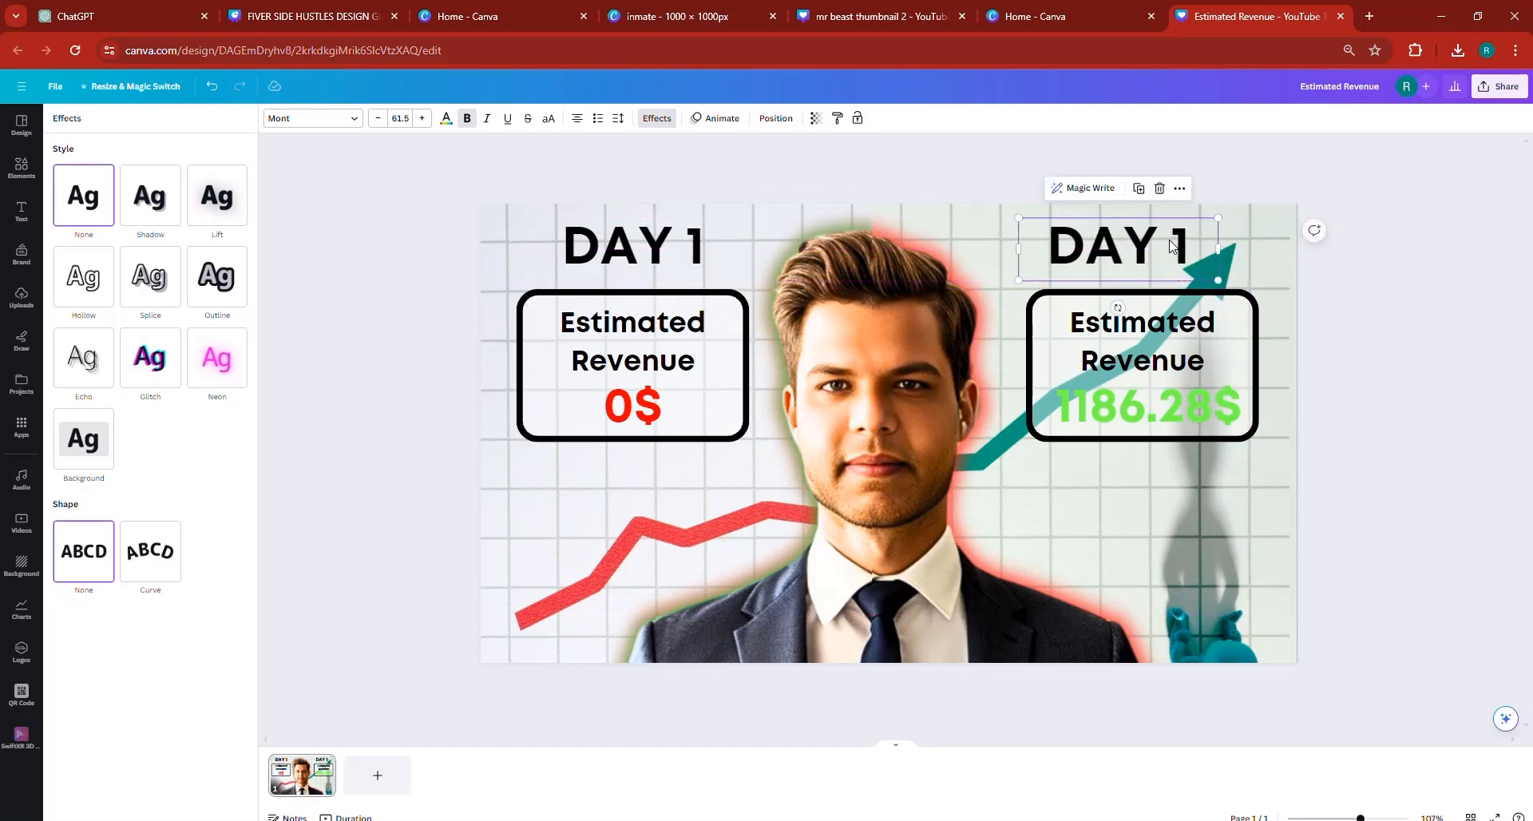
click(1174, 240)
click(1185, 240)
double_click(1179, 235)
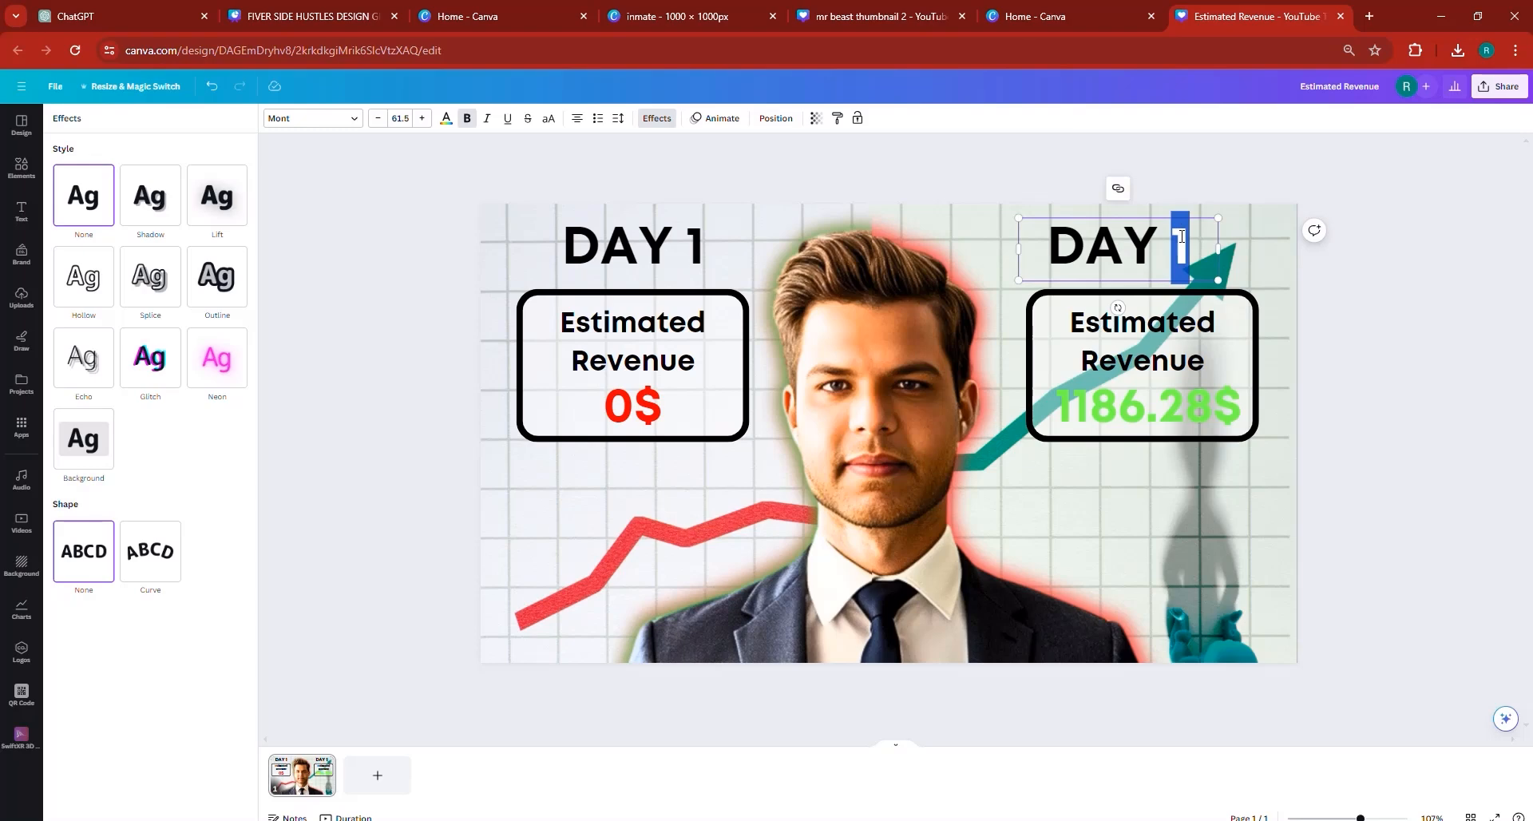
text(7)
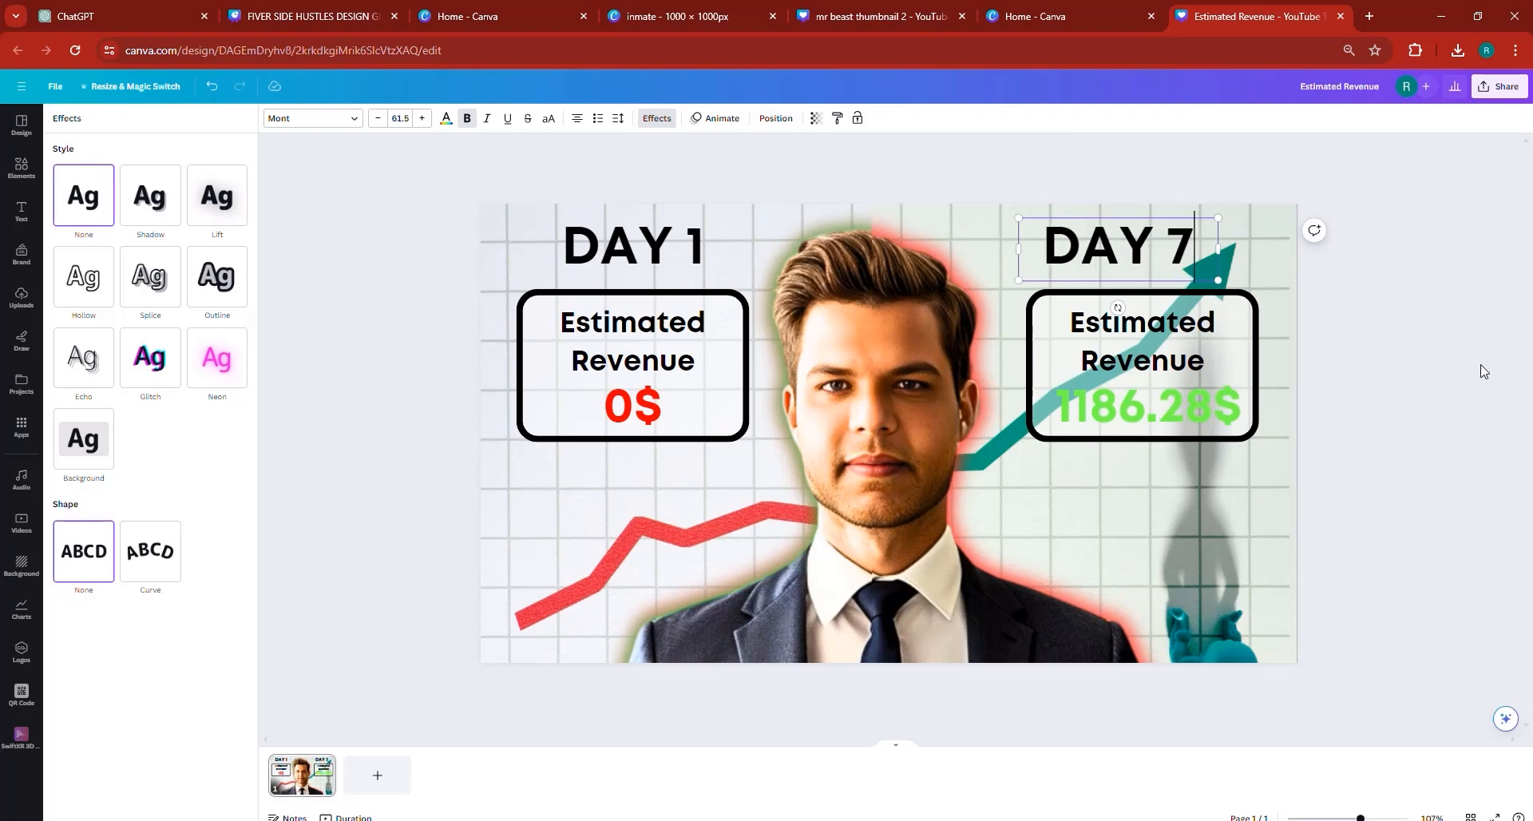
click(1157, 260)
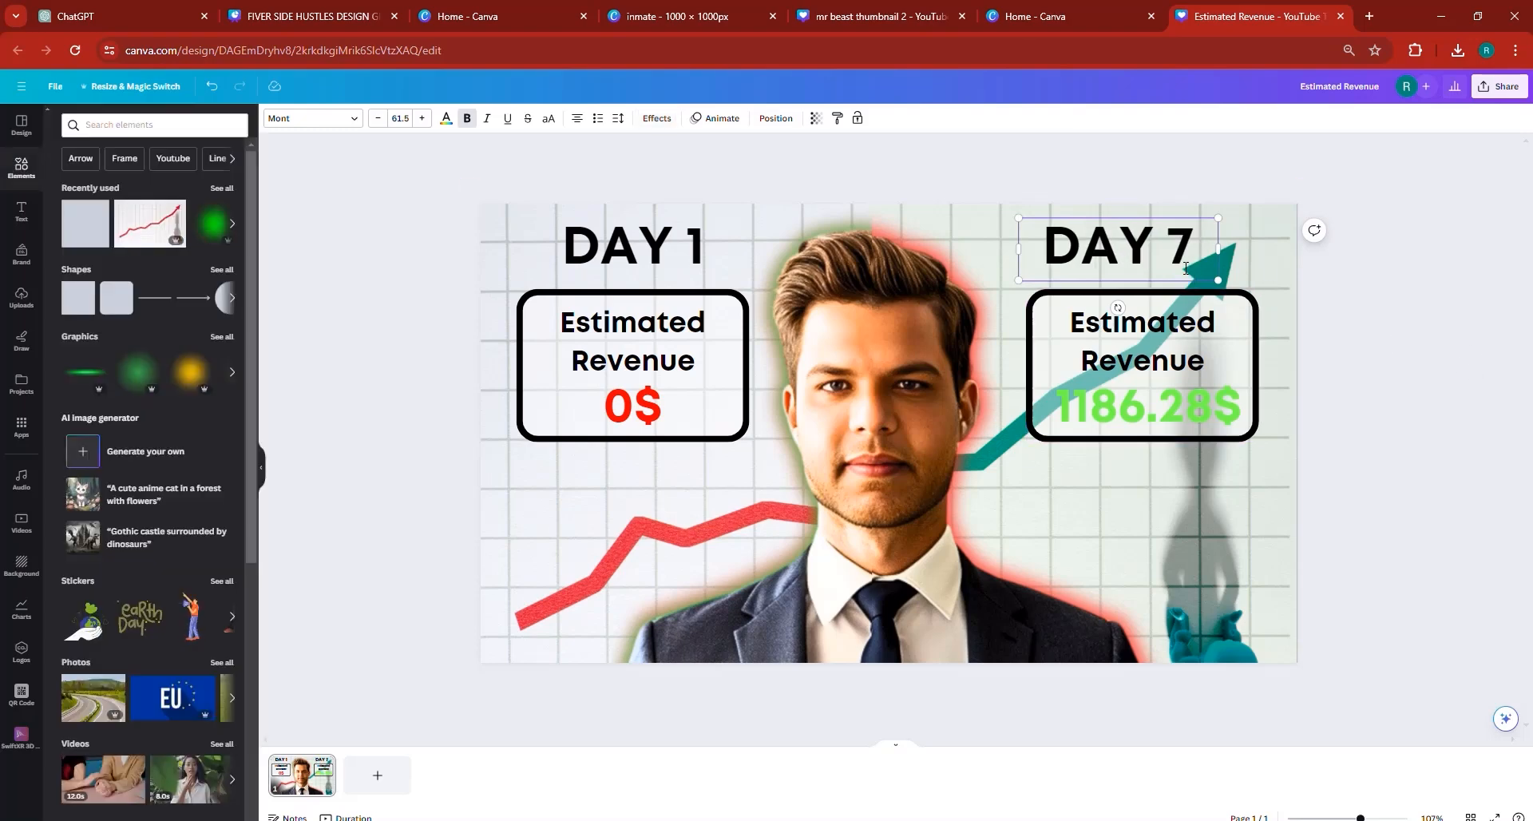
click(1107, 266)
click(1440, 386)
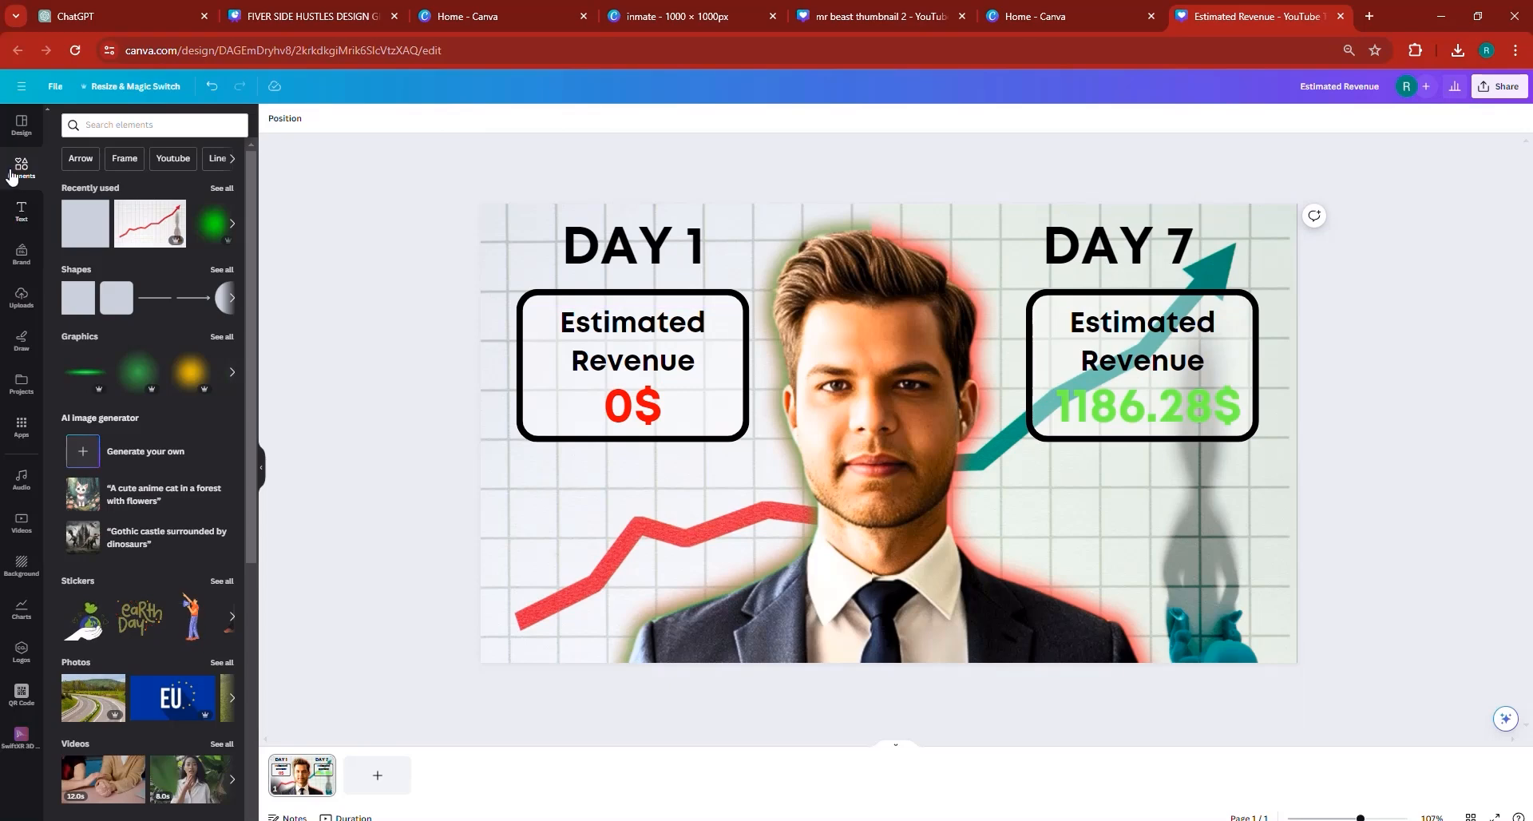
- Search the graphics for "RED LIGHT" and place a round red glow on the 0$ side of the thumbnail
click(141, 128)
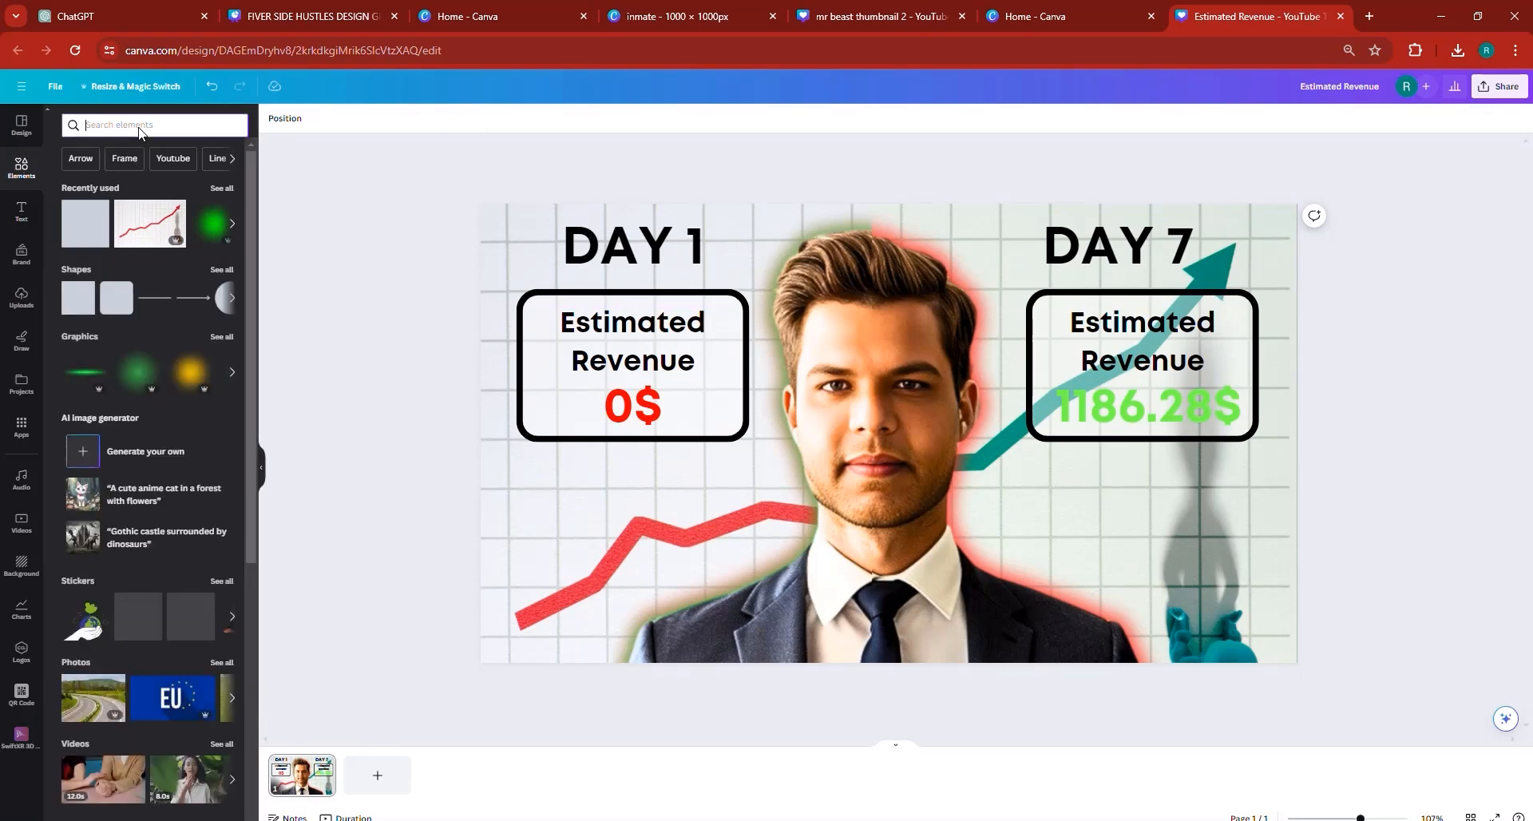
text(RED LIGHT)
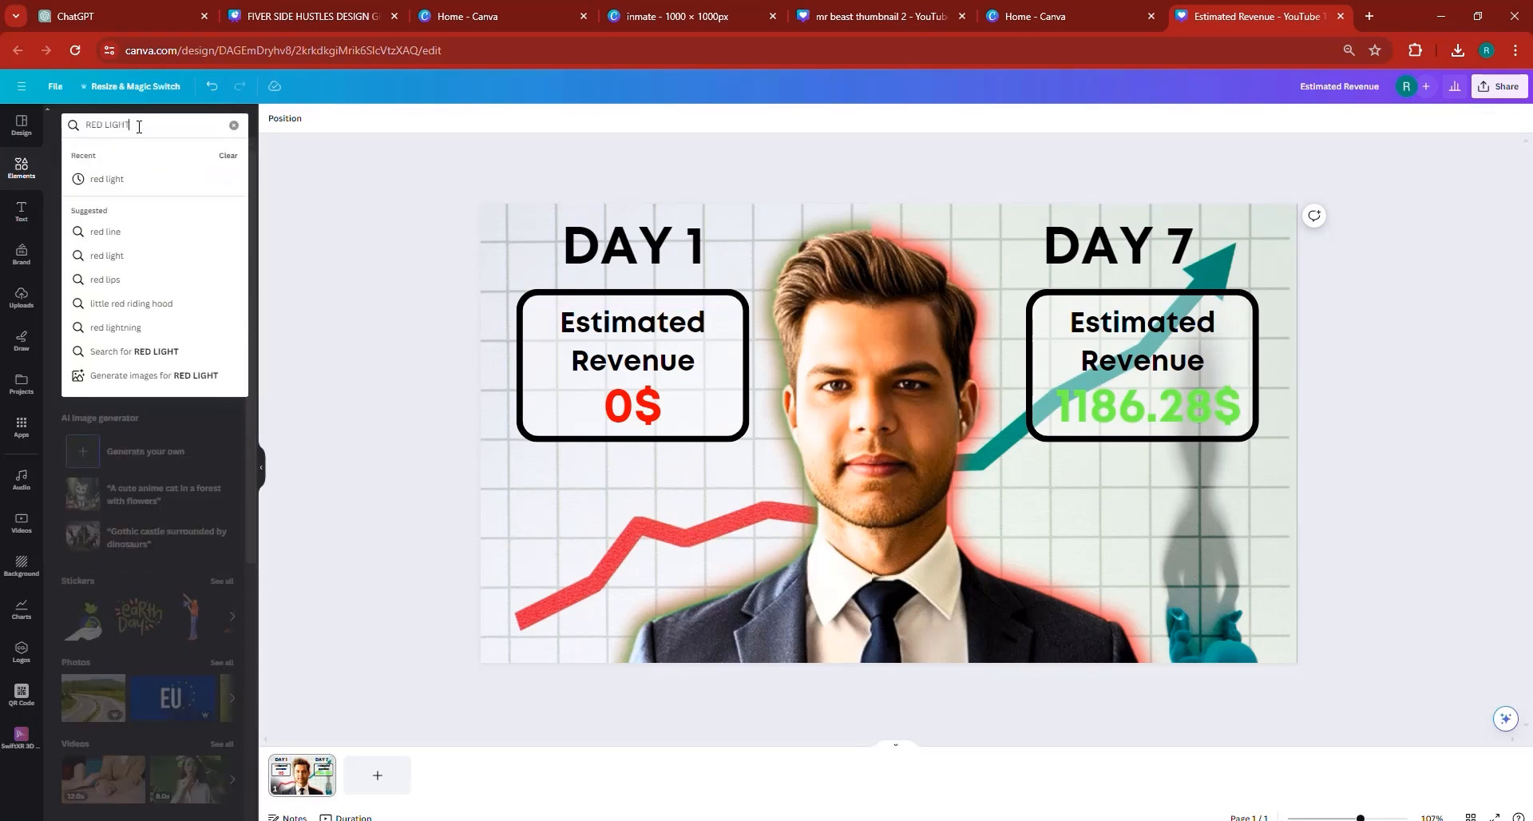
key(Return)
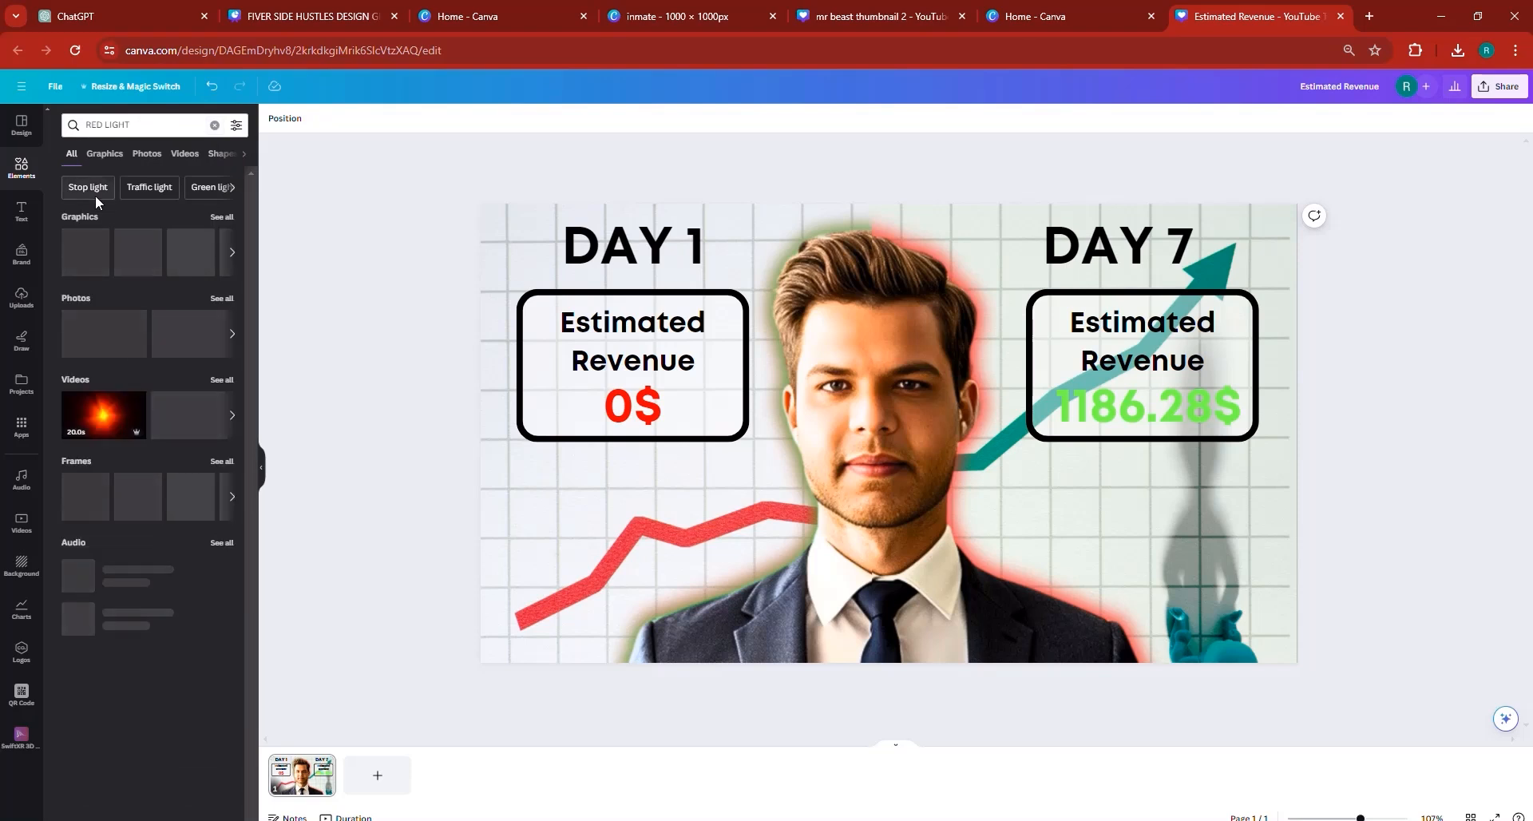
click(104, 153)
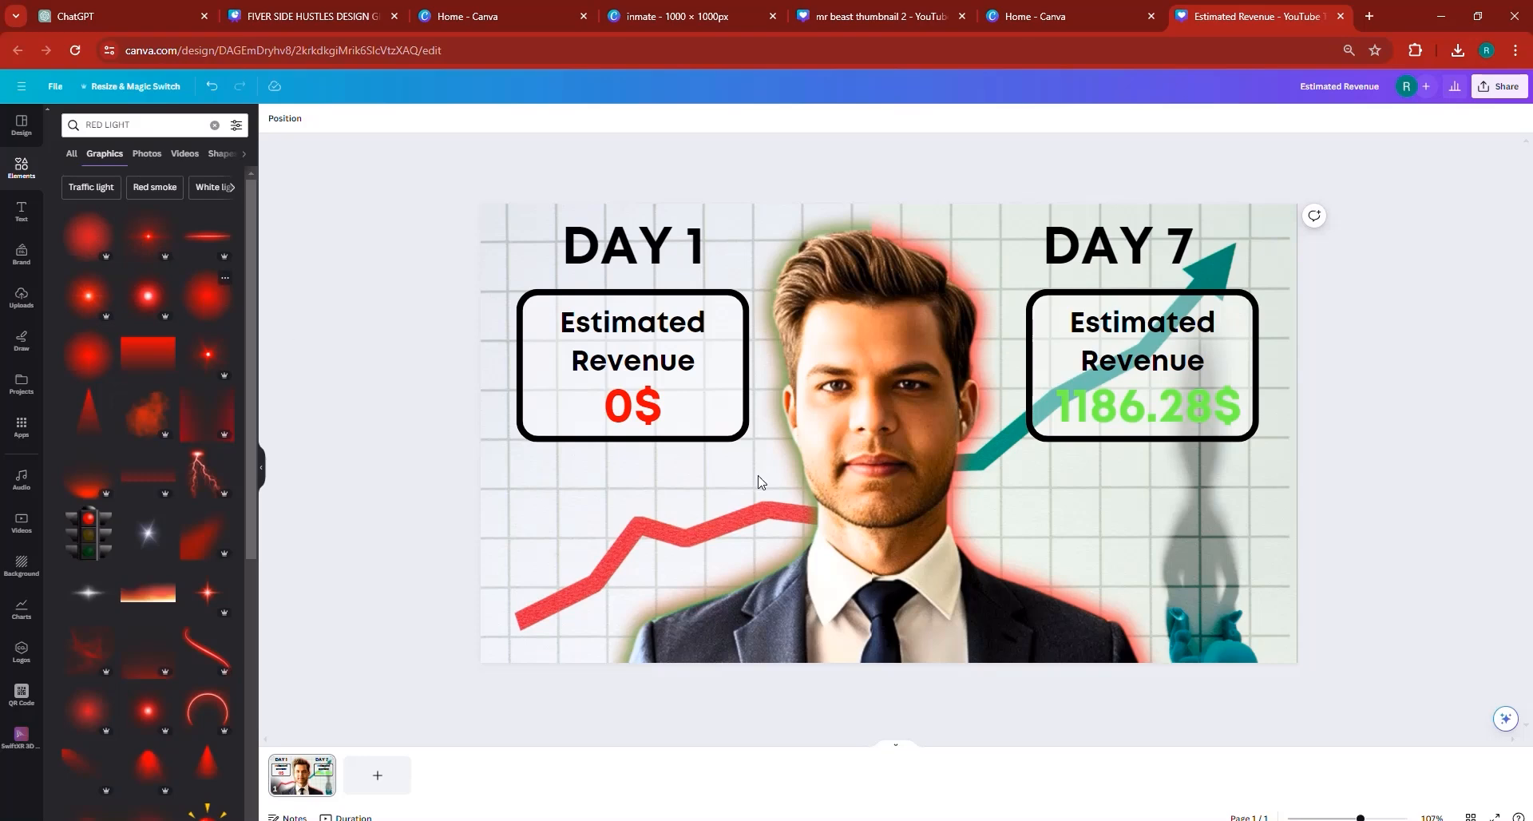
drag(918, 459, 564, 454)
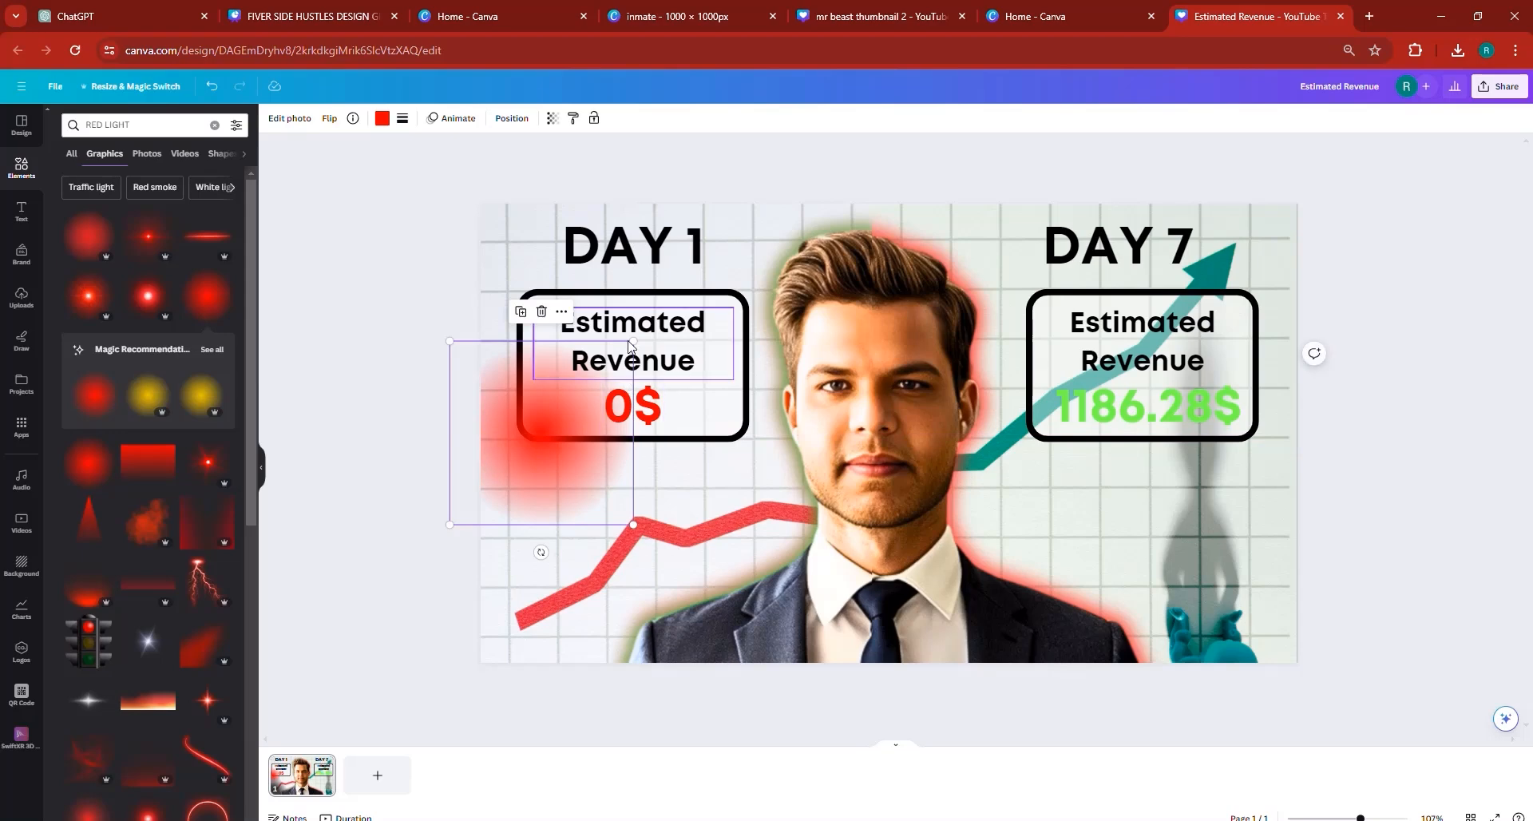
- Enlarge the red glow to about 976 px square and position it over the whole DAY 1 half of the thumbnail
drag(633, 341, 832, 184)
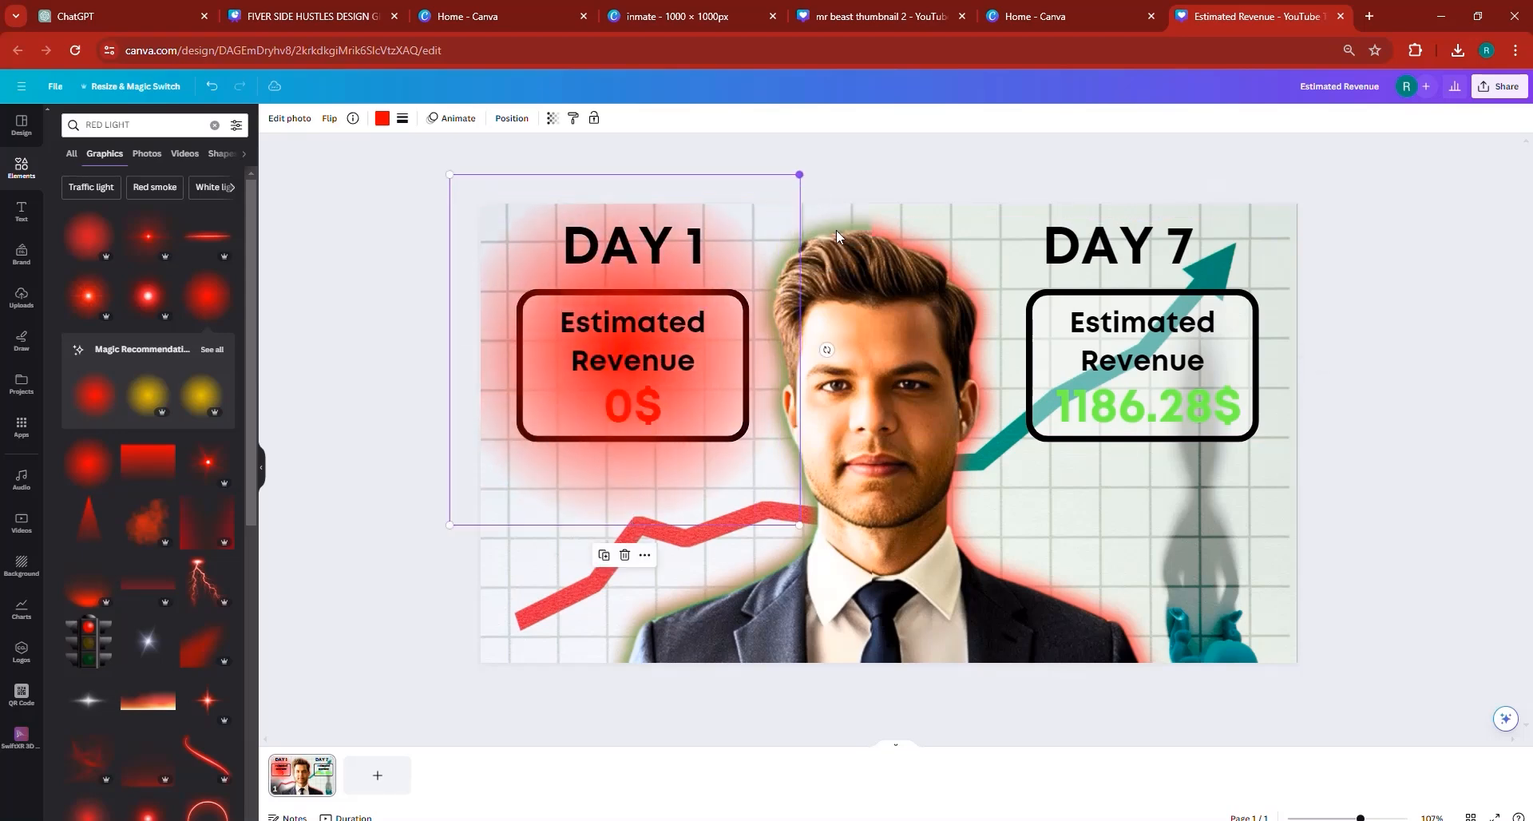
drag(800, 525, 1198, 722)
drag(627, 541, 489, 478)
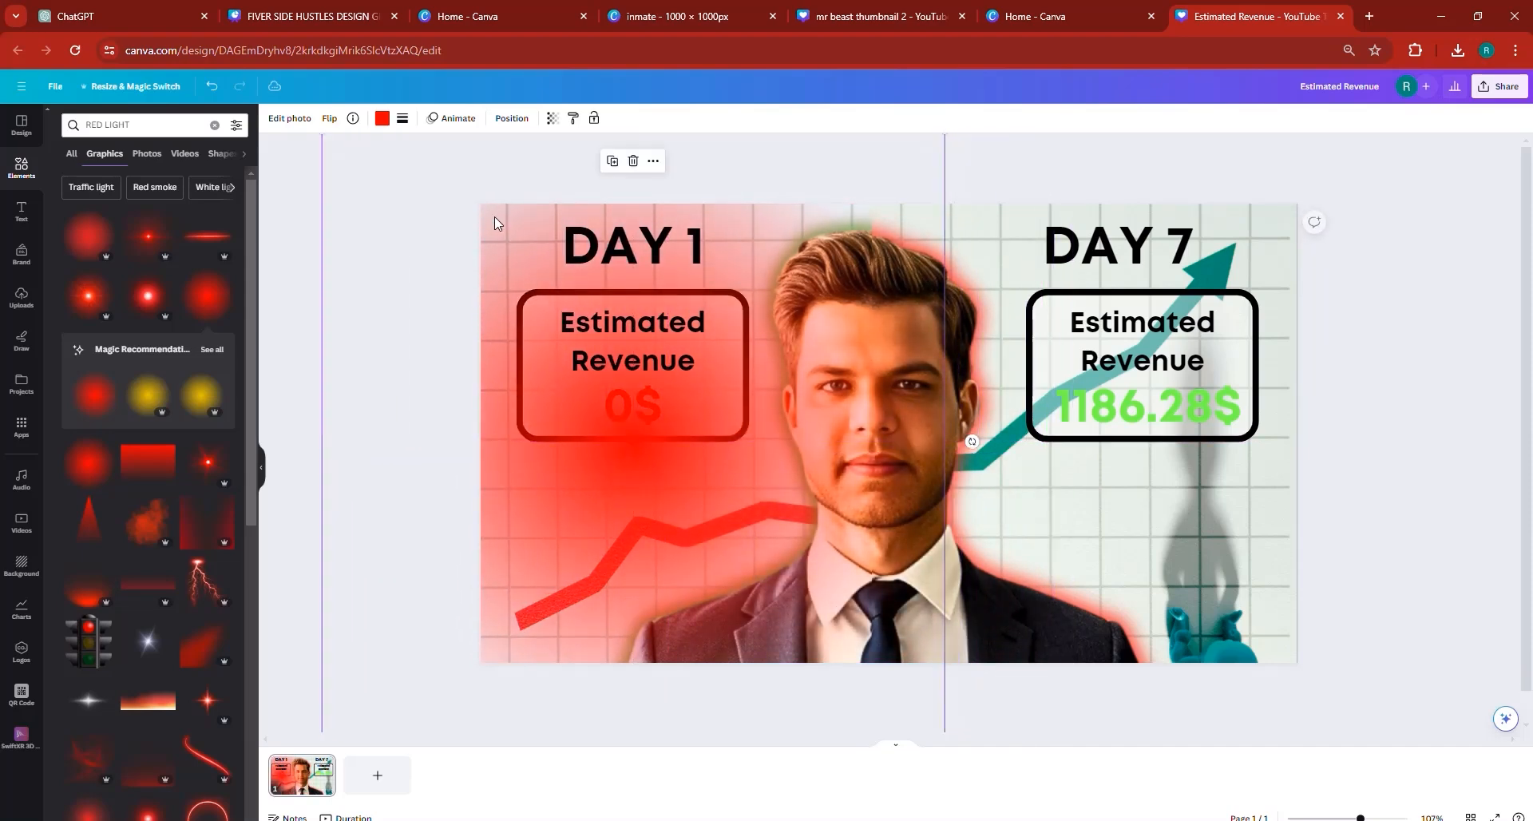
- Layer the red glow just above the background chart, behind the man and texts, and shift it toward the thumbnail's lower-left corner
click(512, 118)
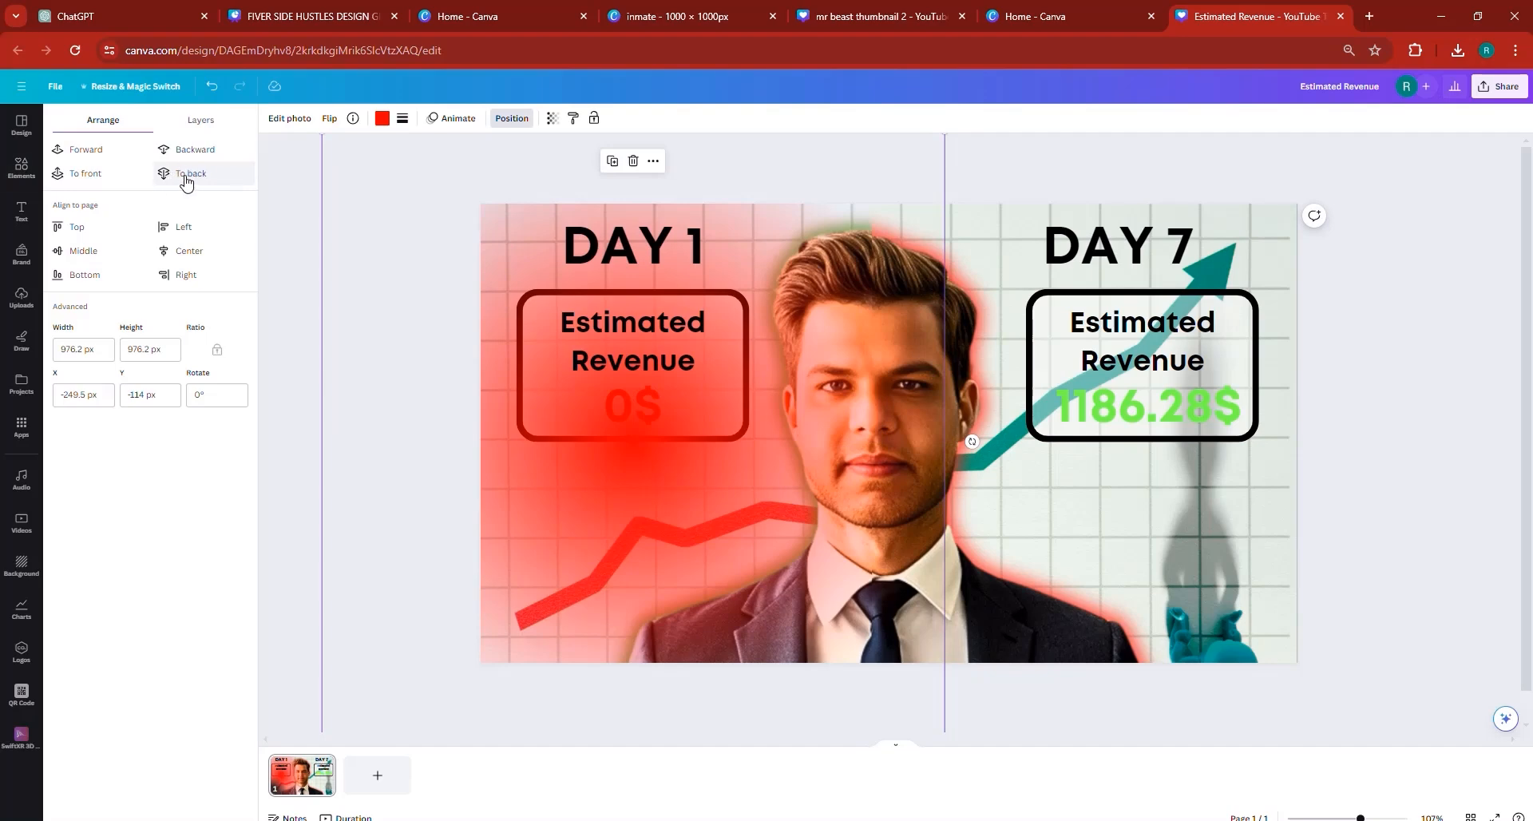
click(186, 175)
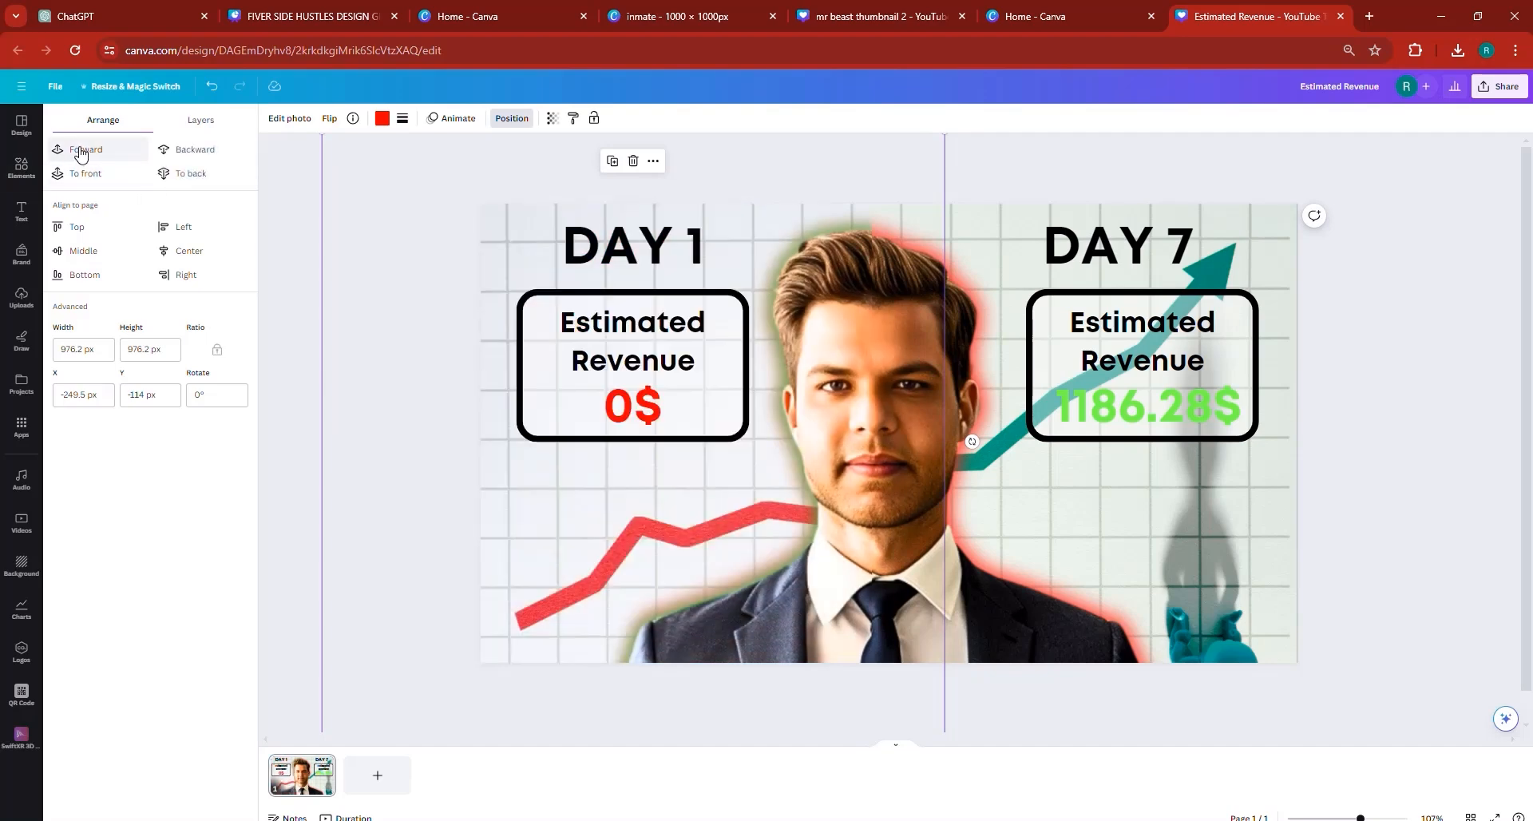
click(81, 153)
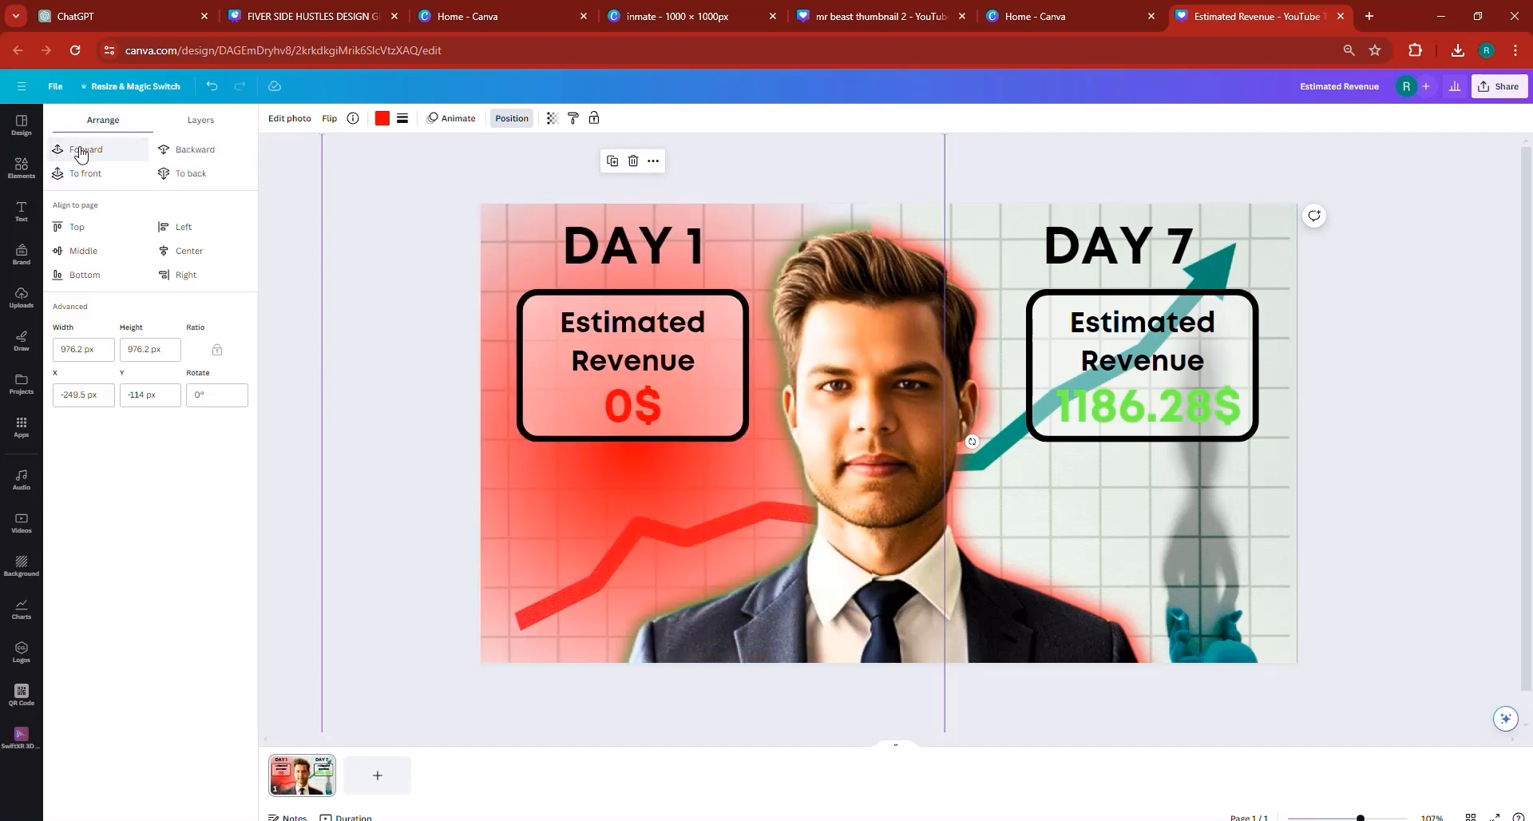
click(180, 178)
click(113, 156)
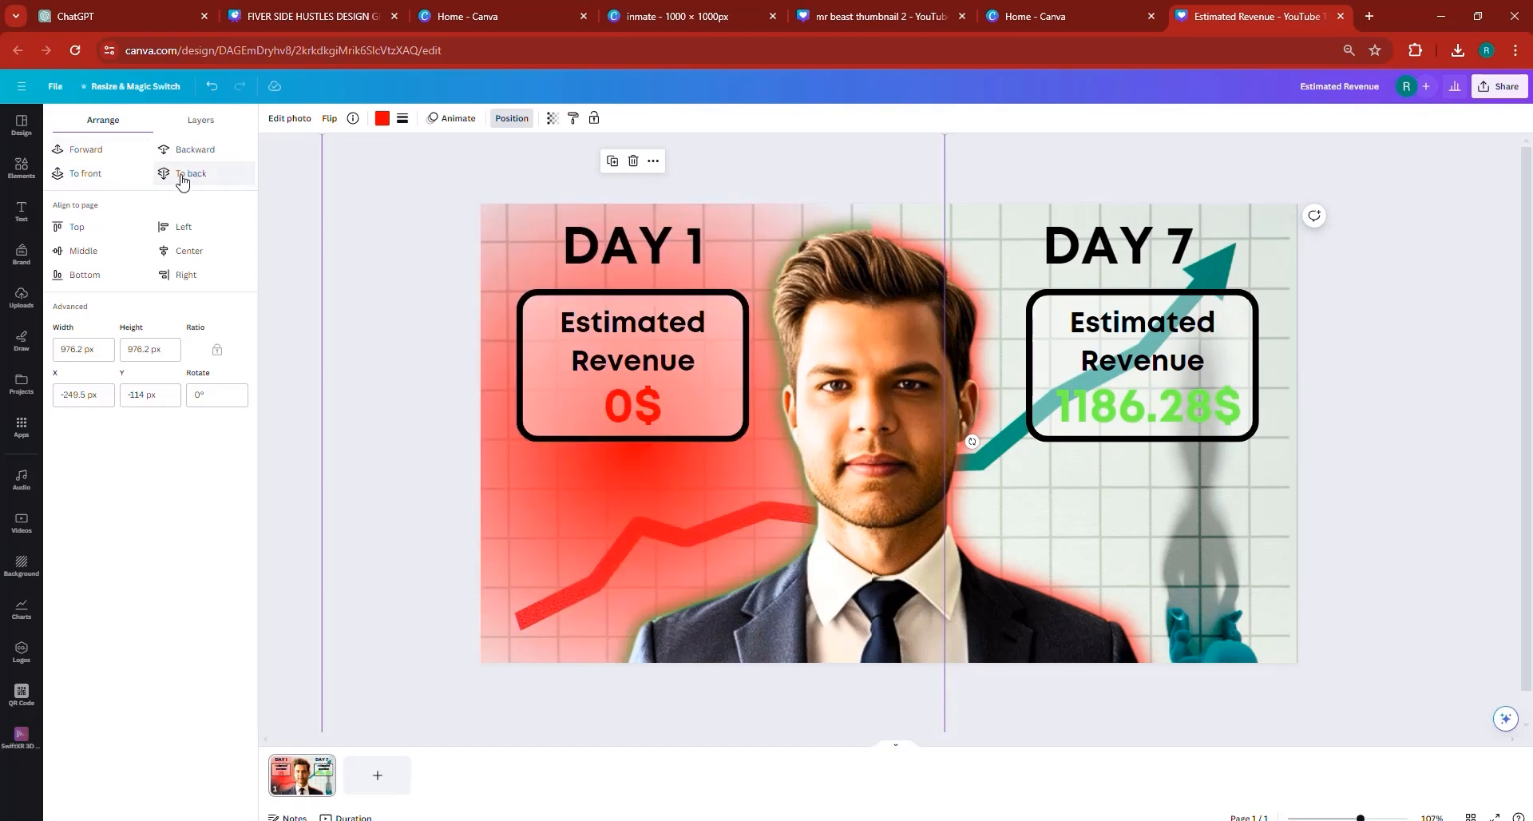
click(196, 150)
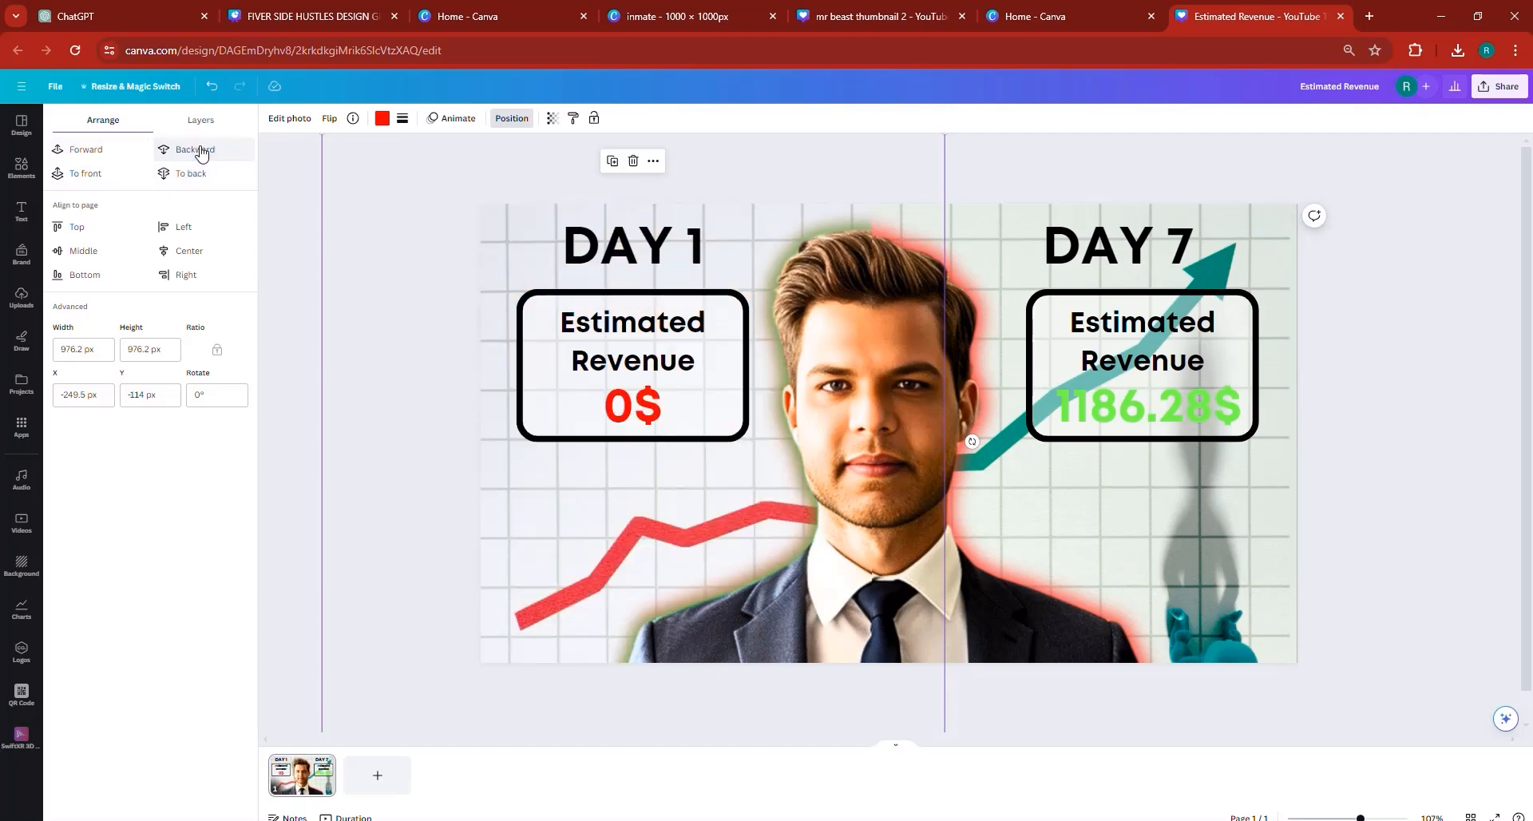
click(107, 152)
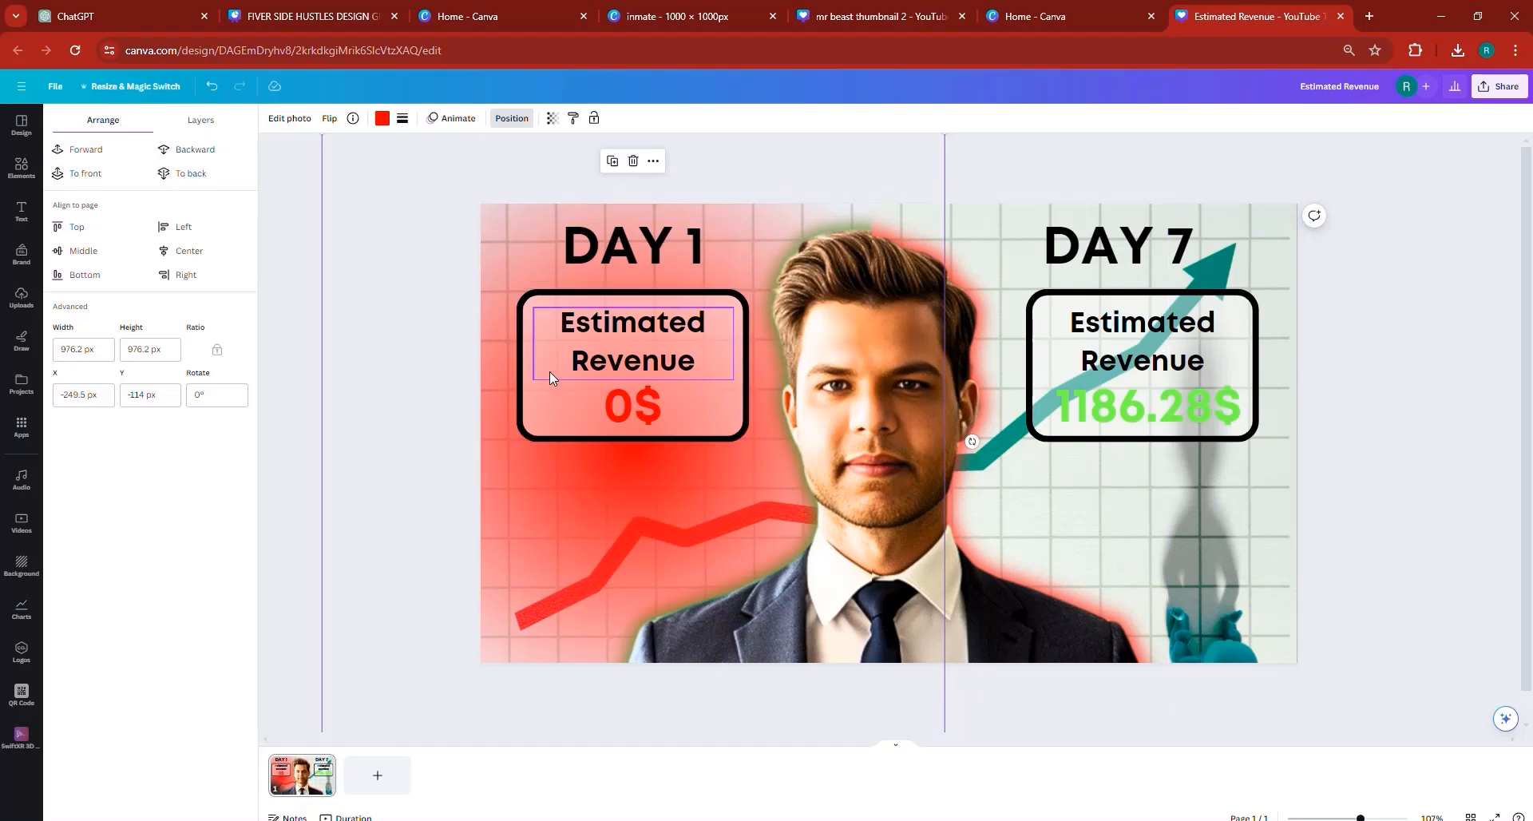
drag(445, 520, 437, 626)
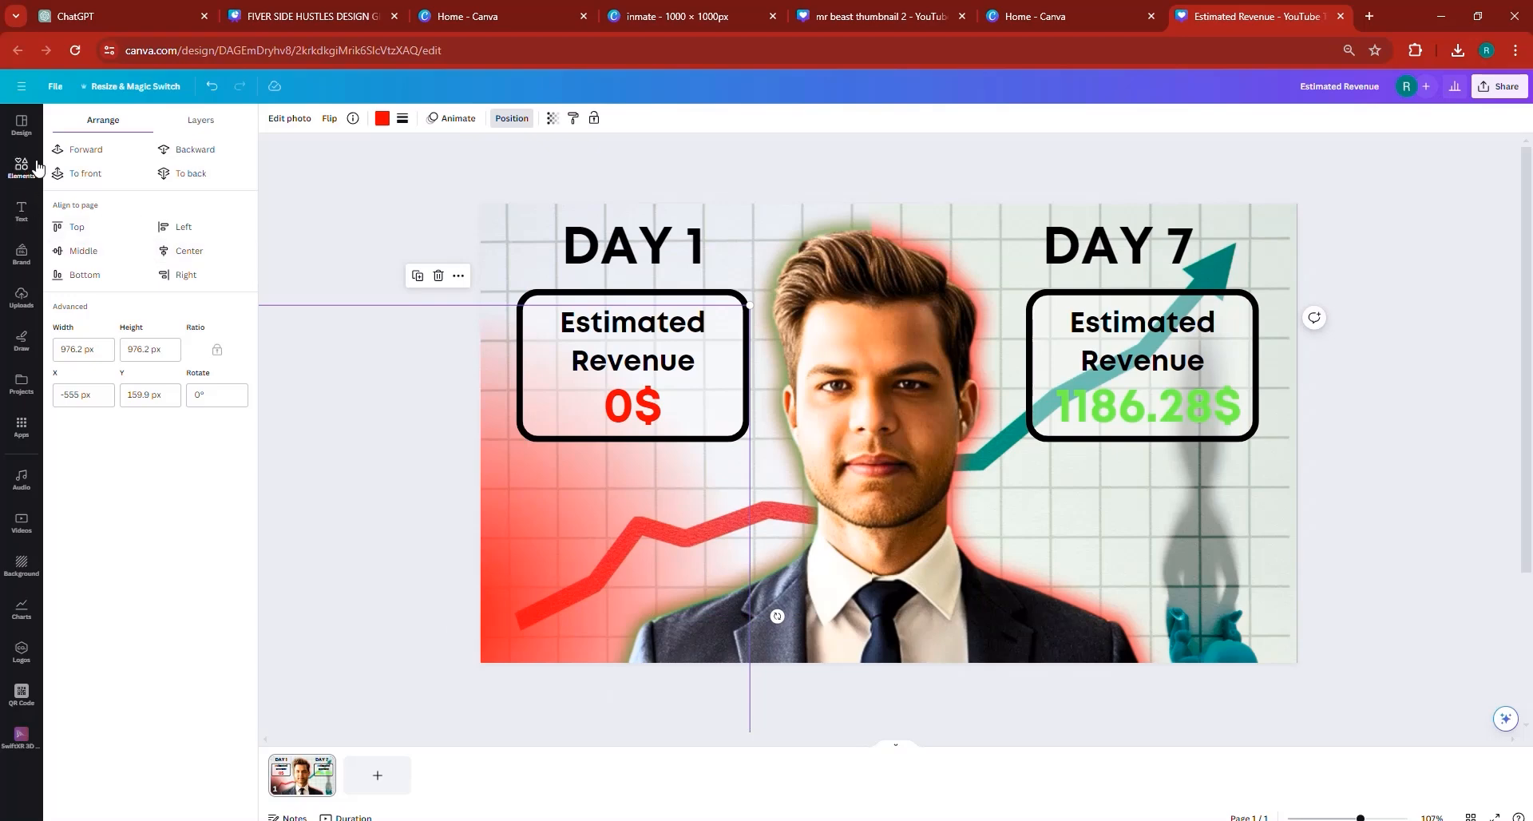
- Search the elements for "GREEN LIGHT" and place a green glow graphic at the thumbnail's lower-right corner
click(144, 126)
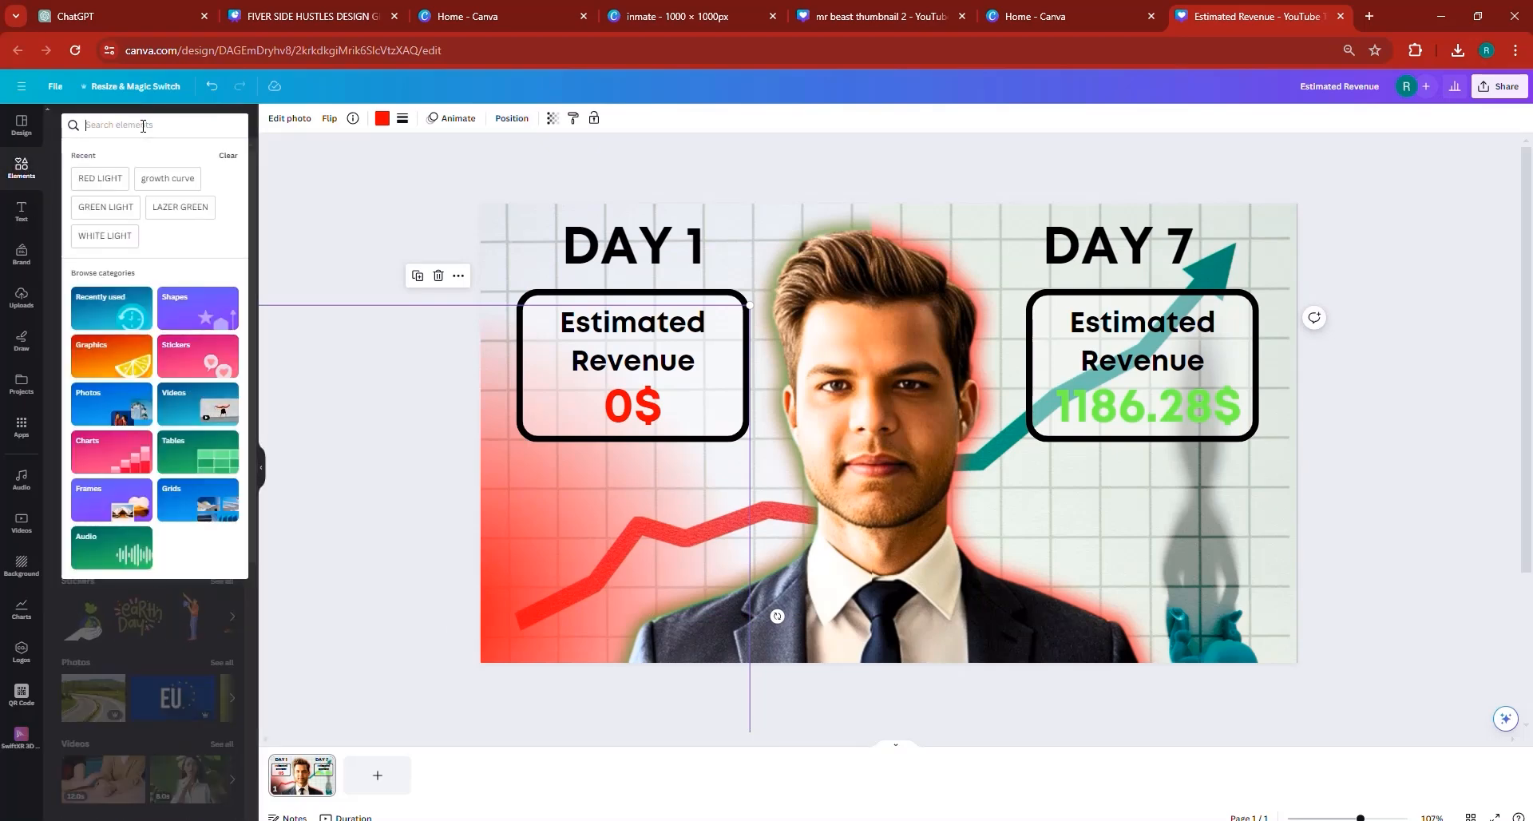
text(GREEN LK)
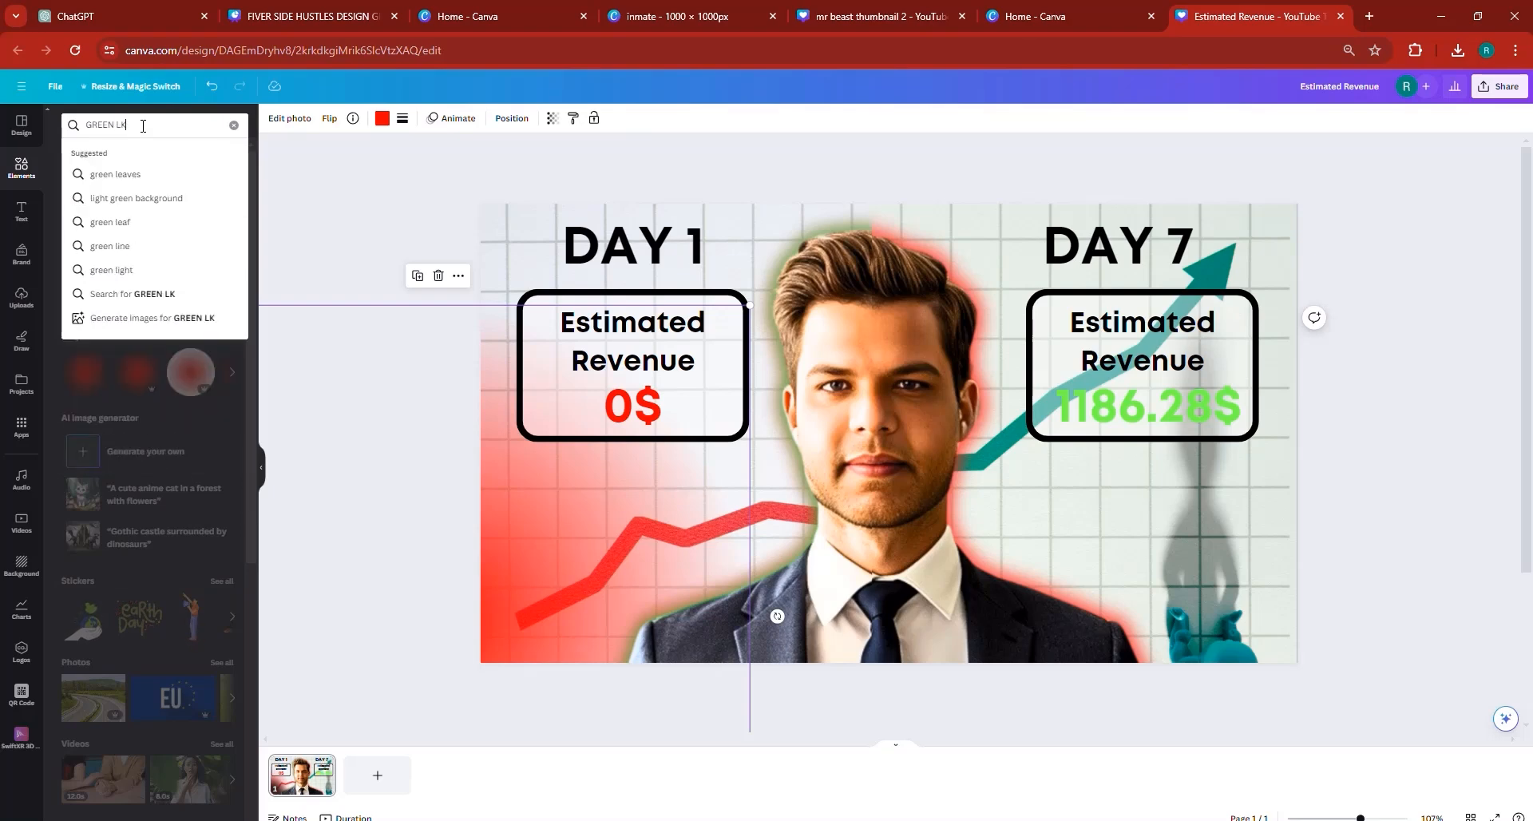
key(BackSpace)
text(IGHT)
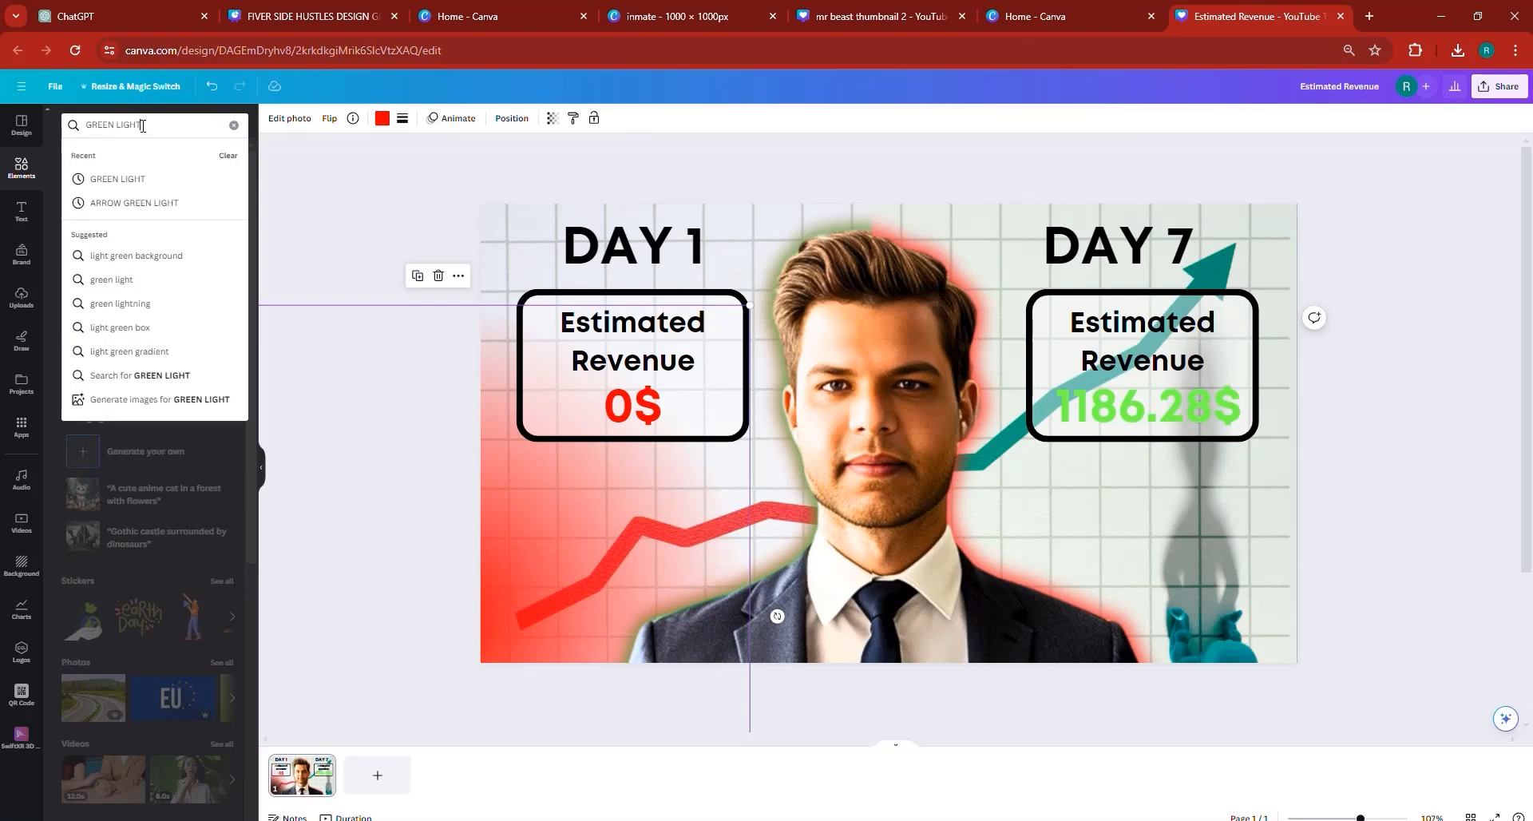
key(Return)
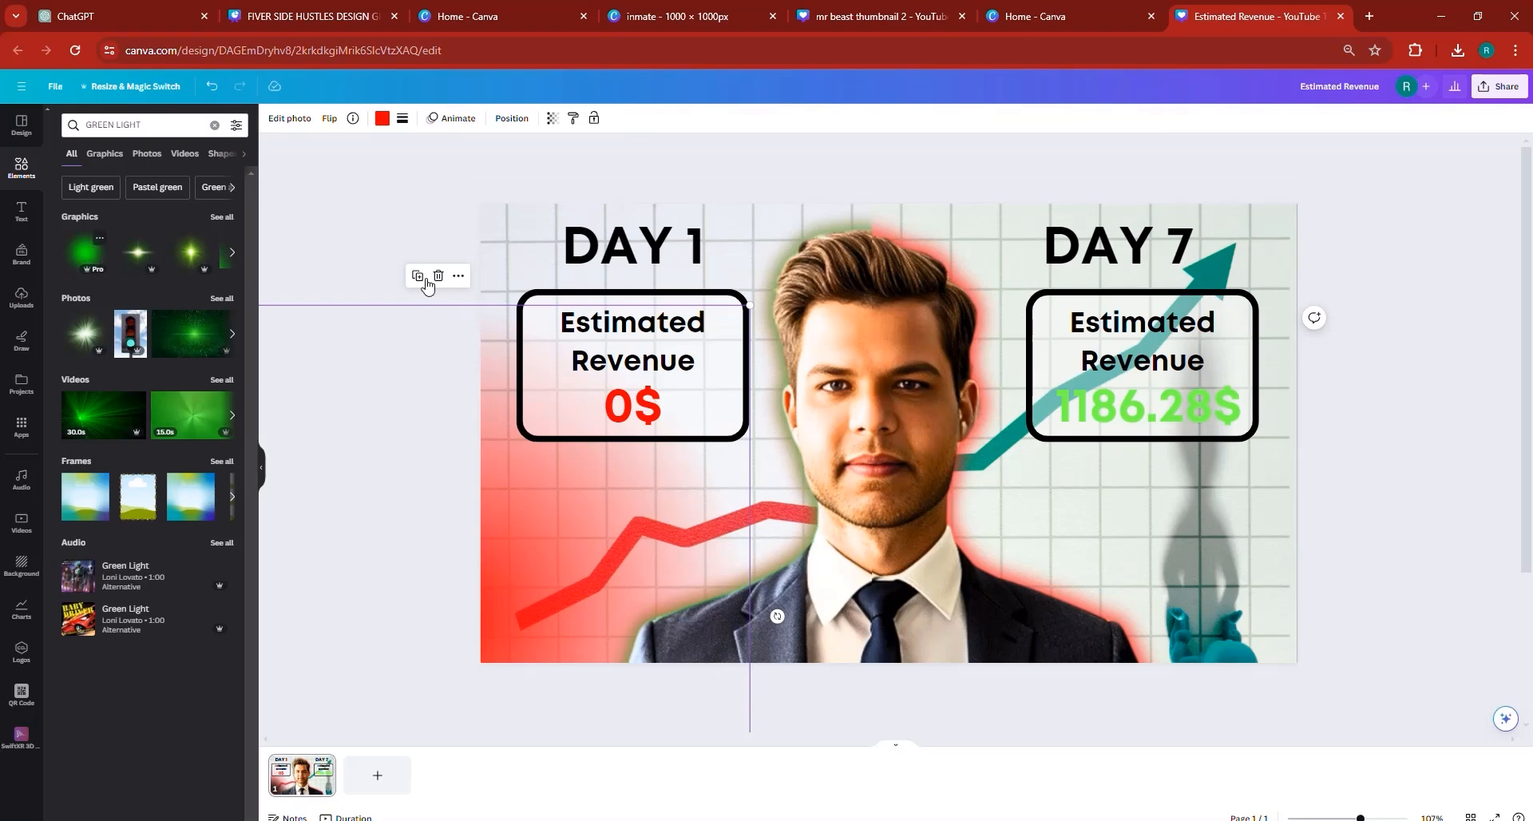
drag(907, 463, 1266, 625)
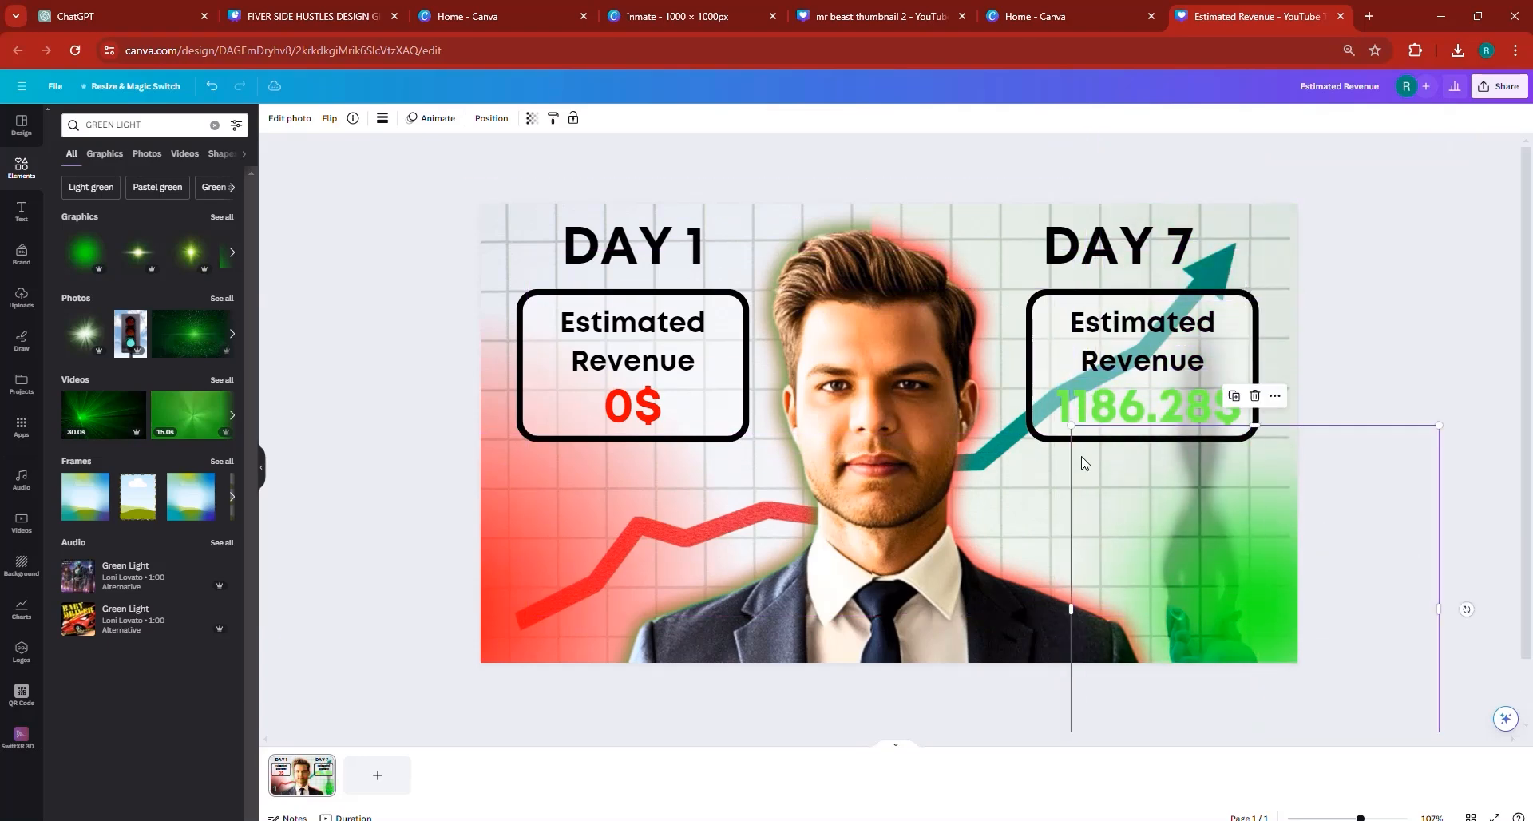
- Enlarge the green glow to about 985 px wide and position it over the thumbnail's lower-right corner on the DAY 7 side
drag(1072, 426, 928, 275)
drag(1316, 632, 1326, 637)
drag(1234, 590, 1250, 626)
- Layer the green glow just above the background chart, behind the man, the DAY 7 text and the revenue box
click(491, 118)
click(225, 154)
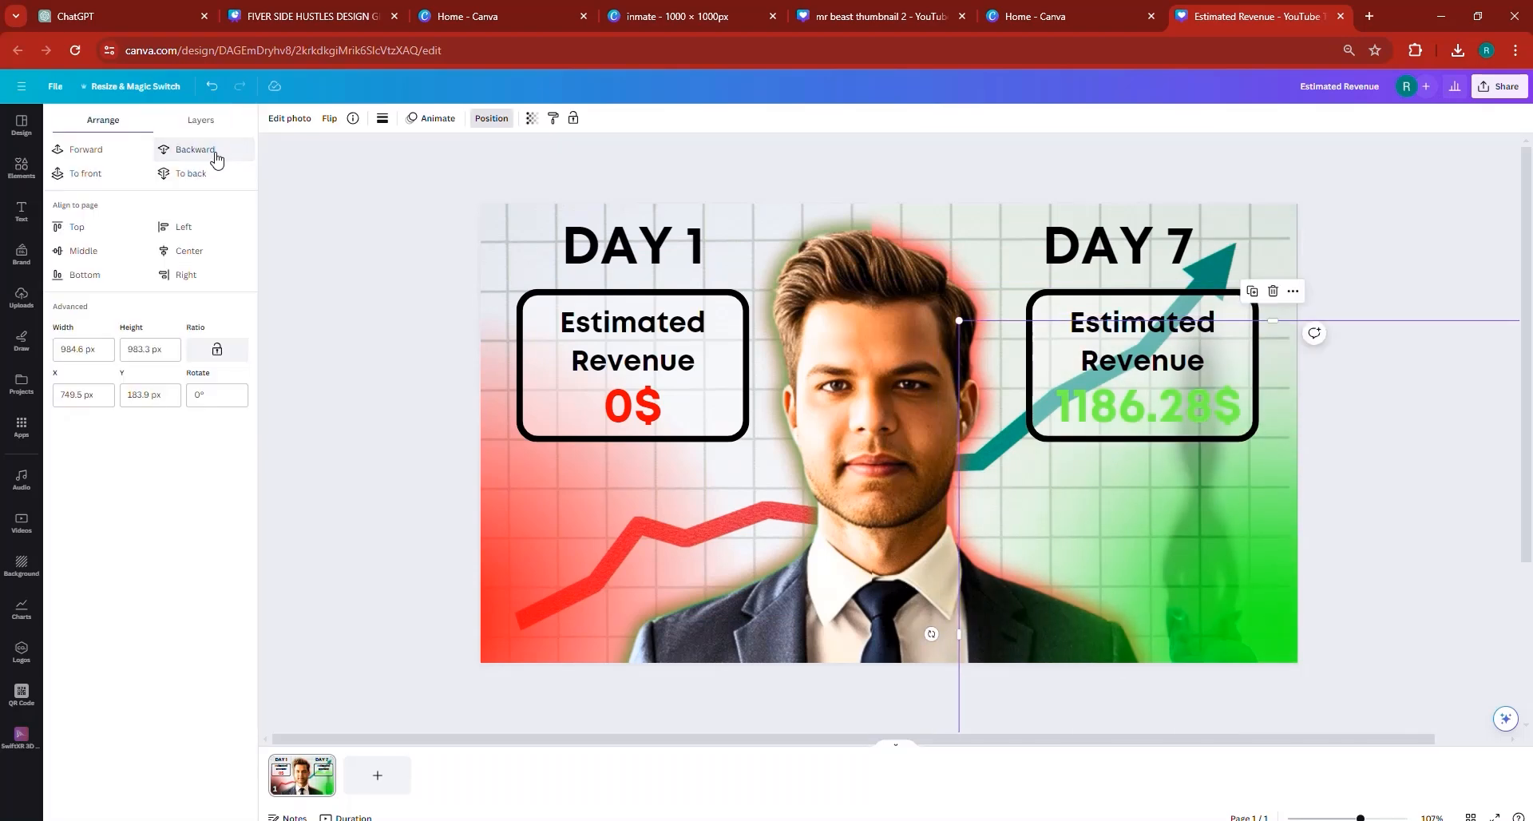
click(215, 159)
click(216, 159)
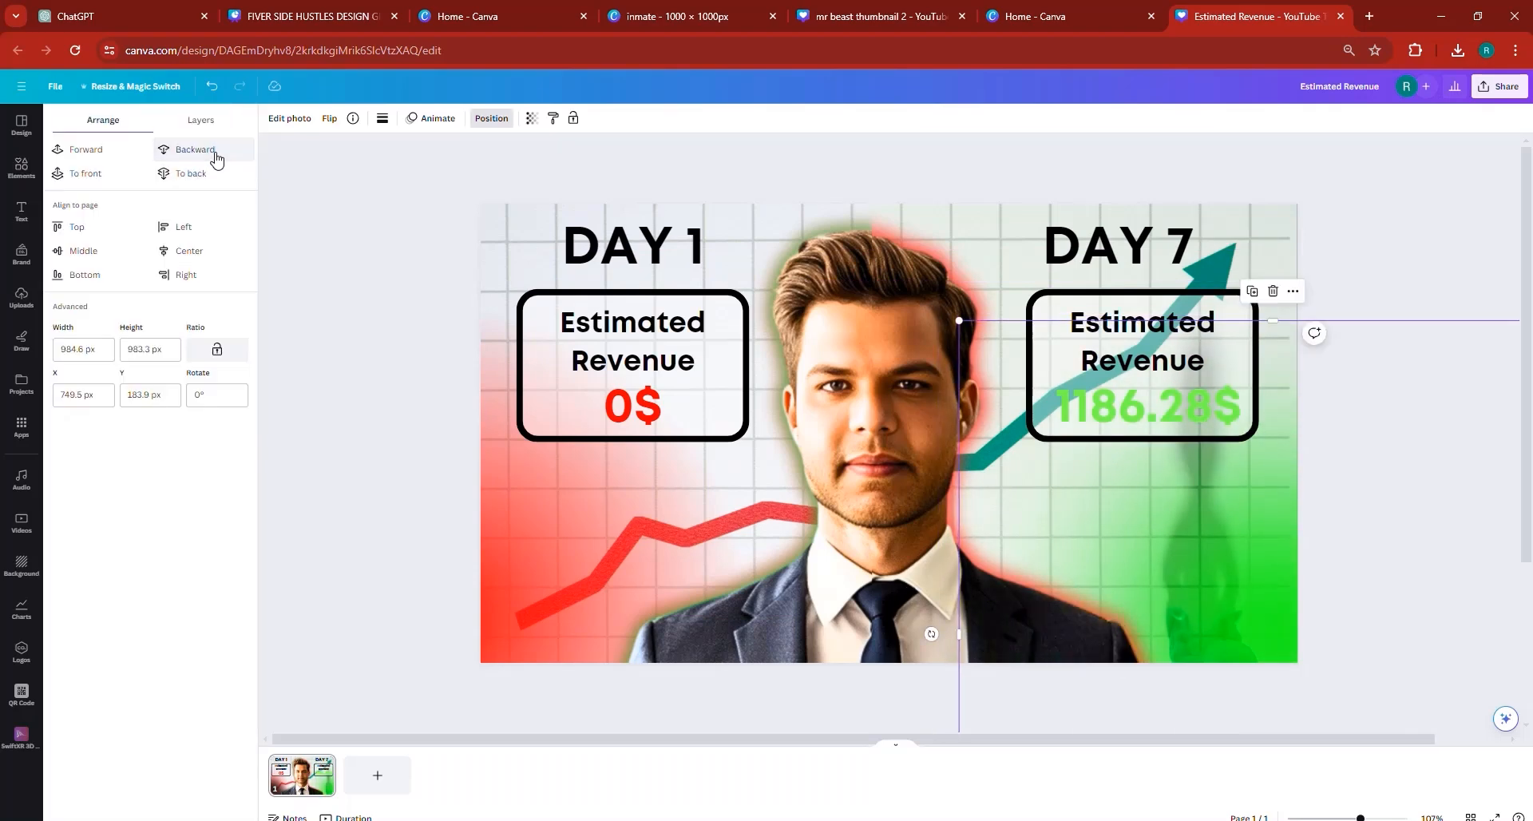
click(215, 159)
click(107, 152)
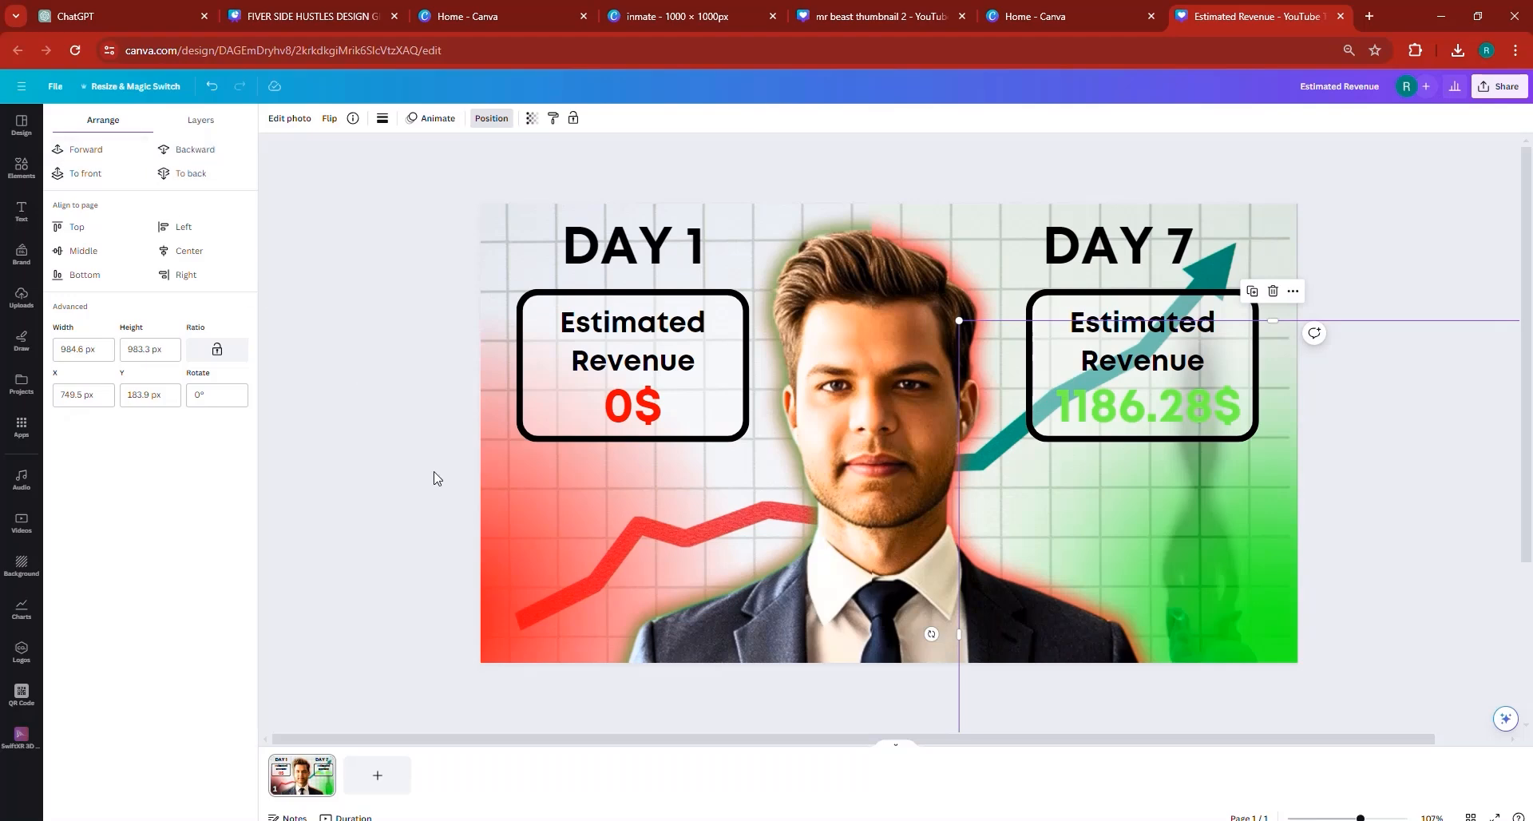
click(522, 490)
click(176, 151)
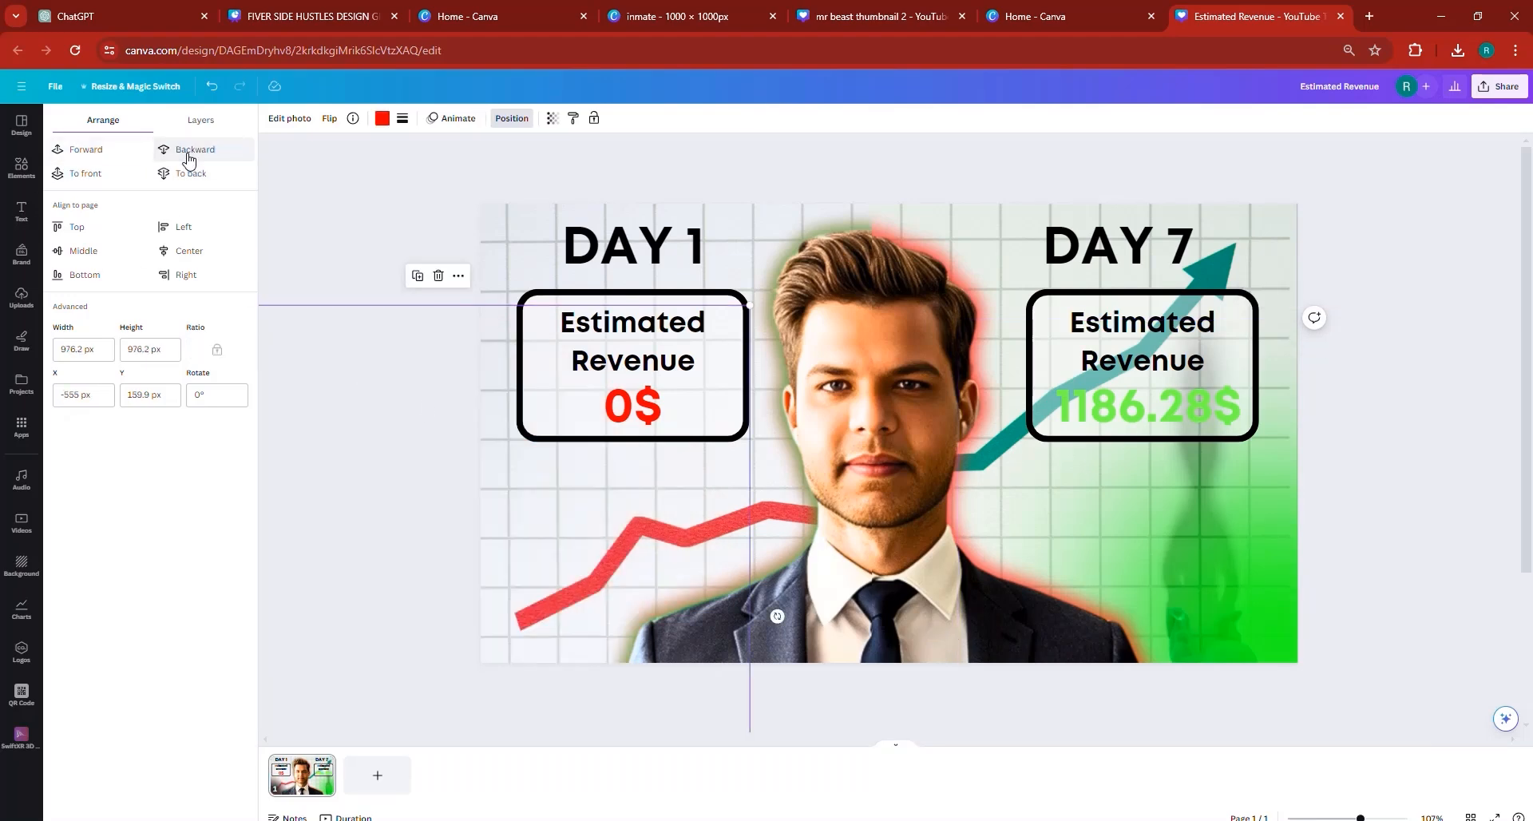
click(119, 151)
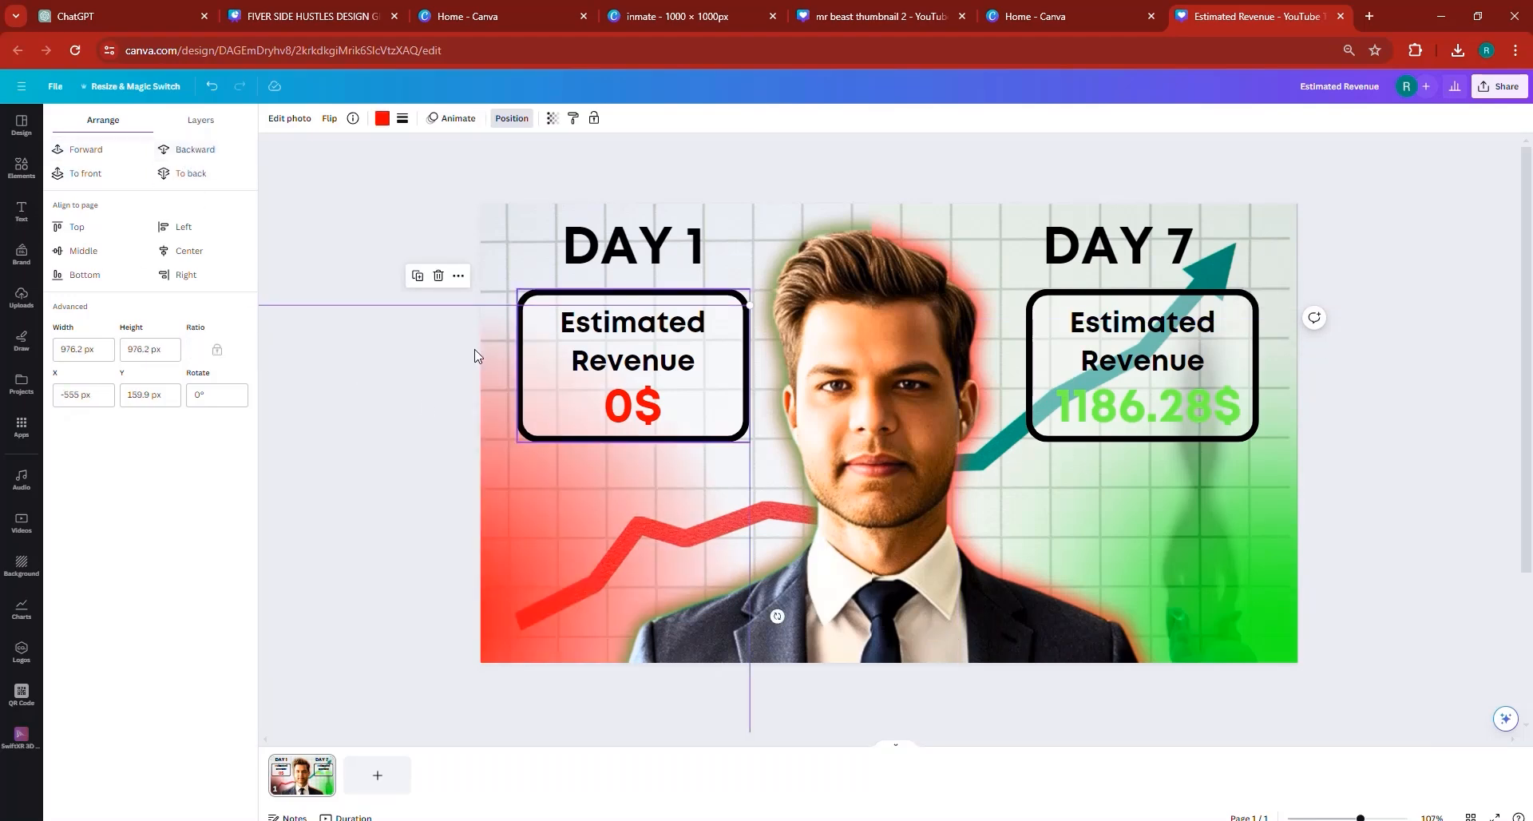
- Shift the red glow slightly lower and closer to the man, and preview the thumbnail full screen
click(485, 217)
drag(545, 557, 571, 595)
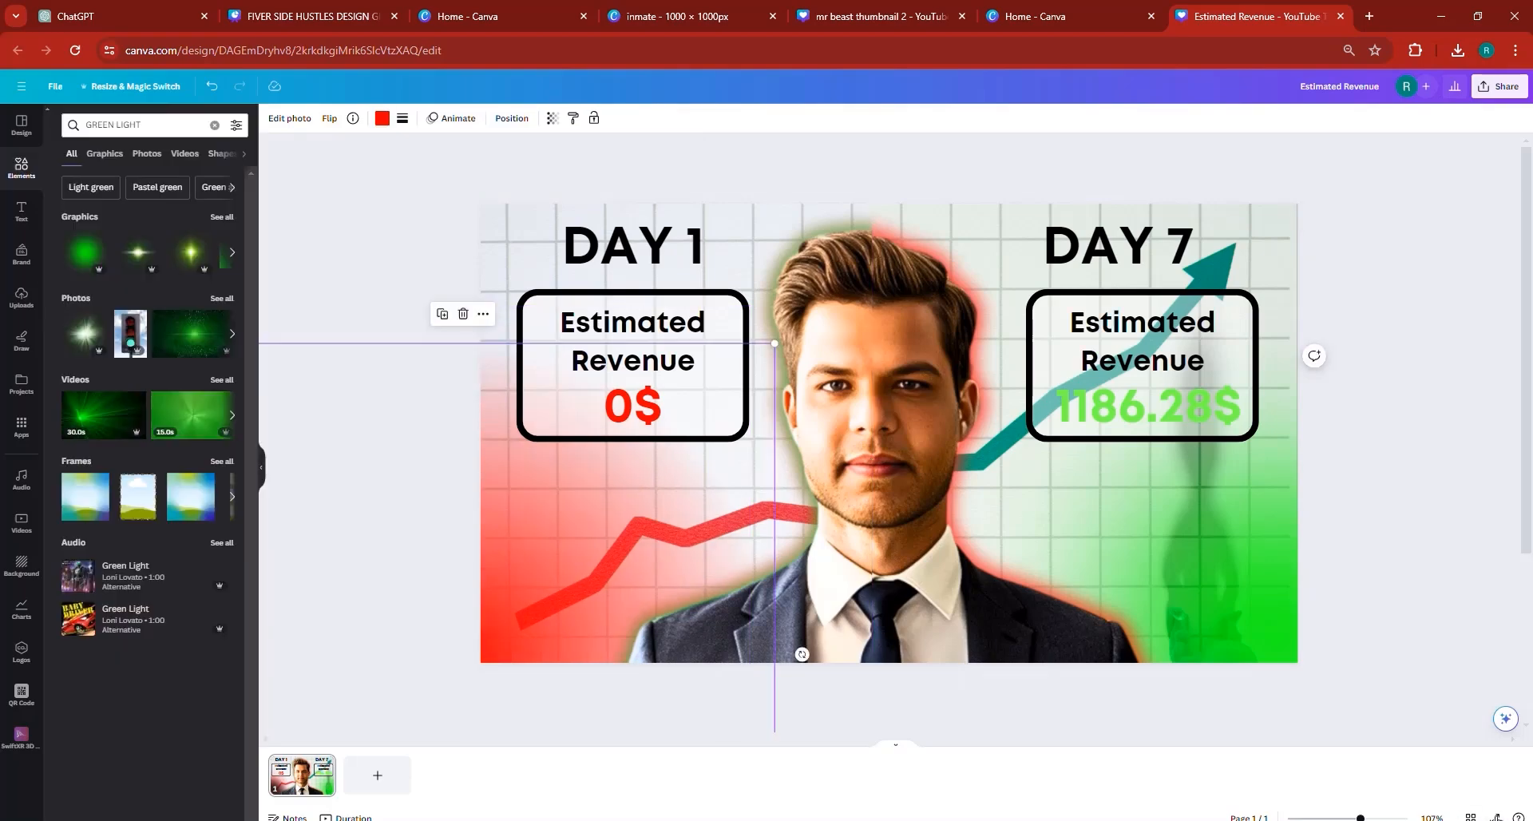
click(1494, 816)
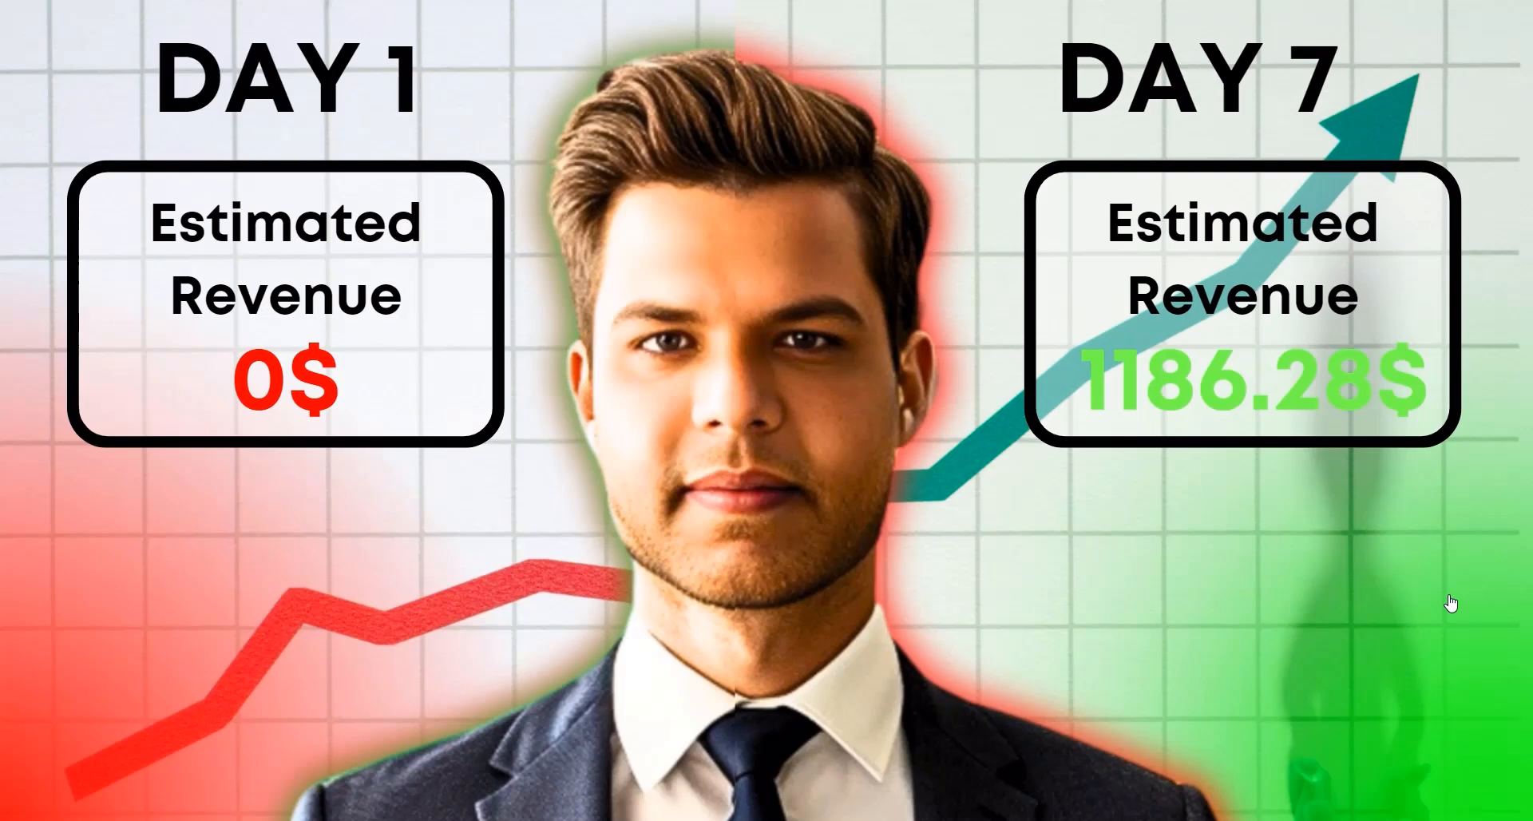
key(Escape)
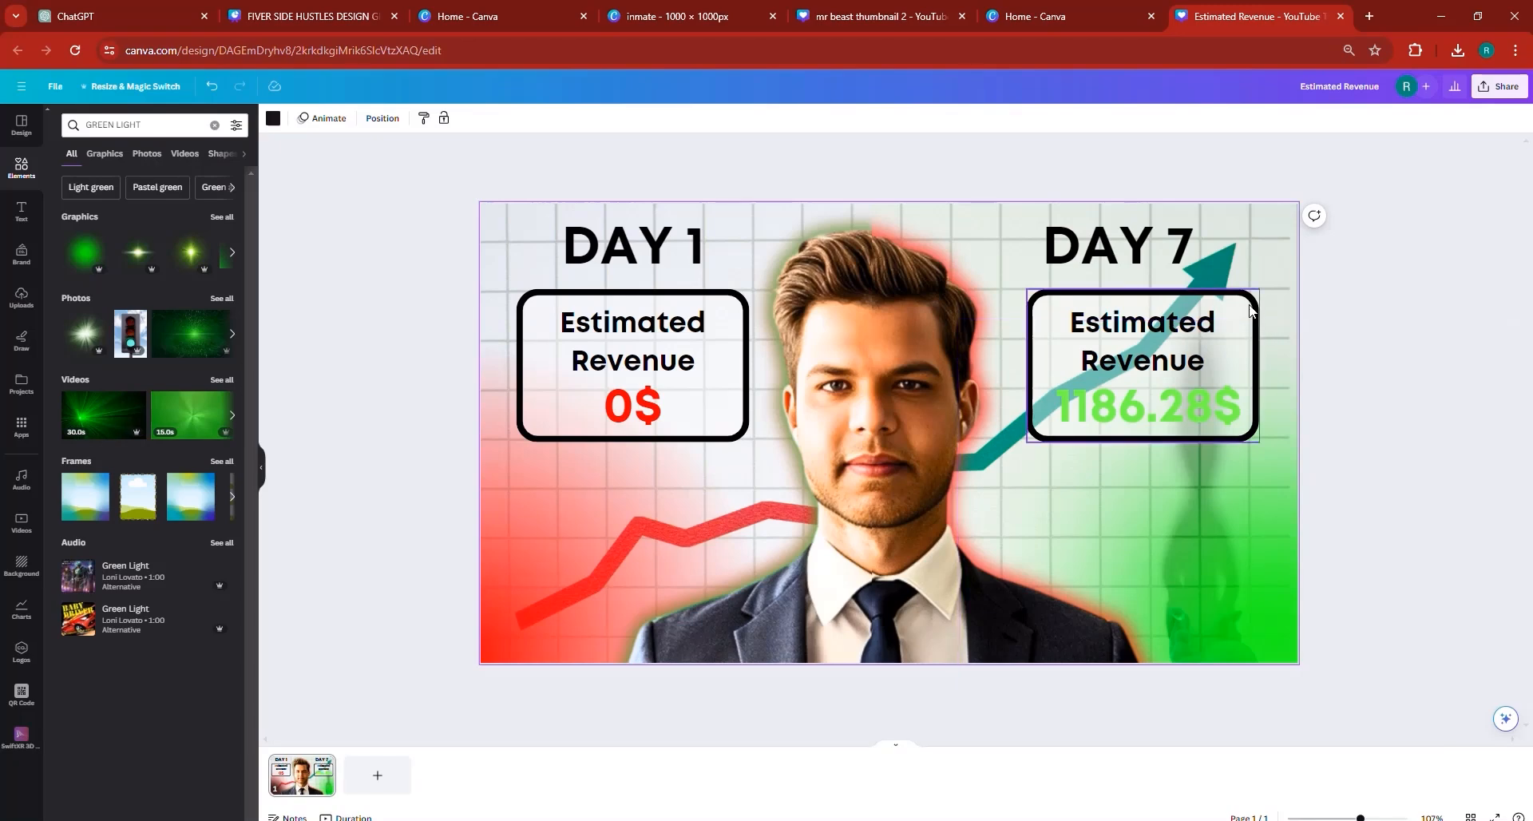
- Set the transparency of the fill shape inside the DAY 7 revenue box to 78, moving the black outline aside and back to reach it
click(1249, 311)
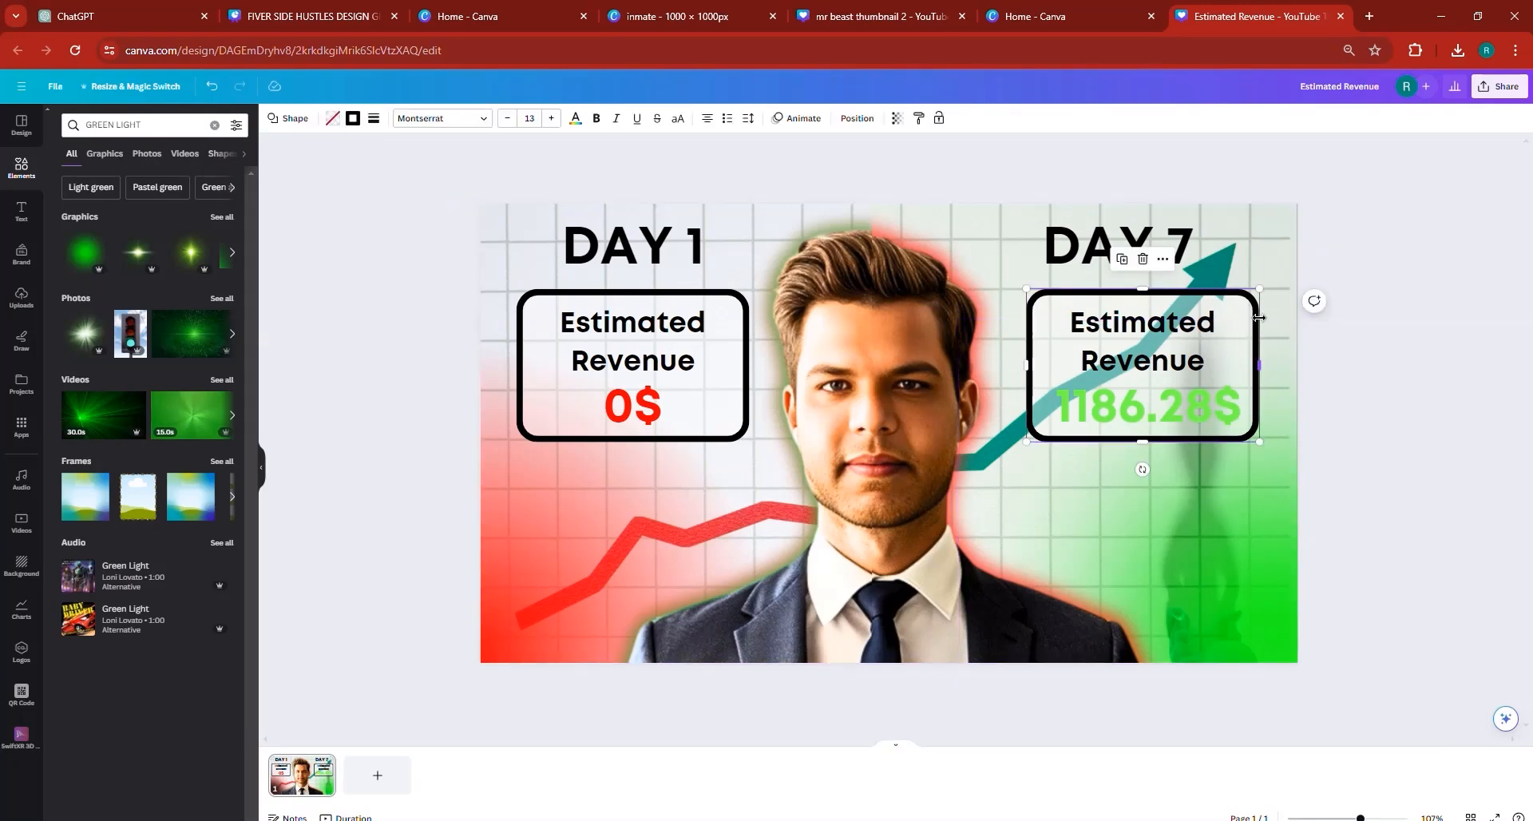
drag(1252, 318, 1319, 344)
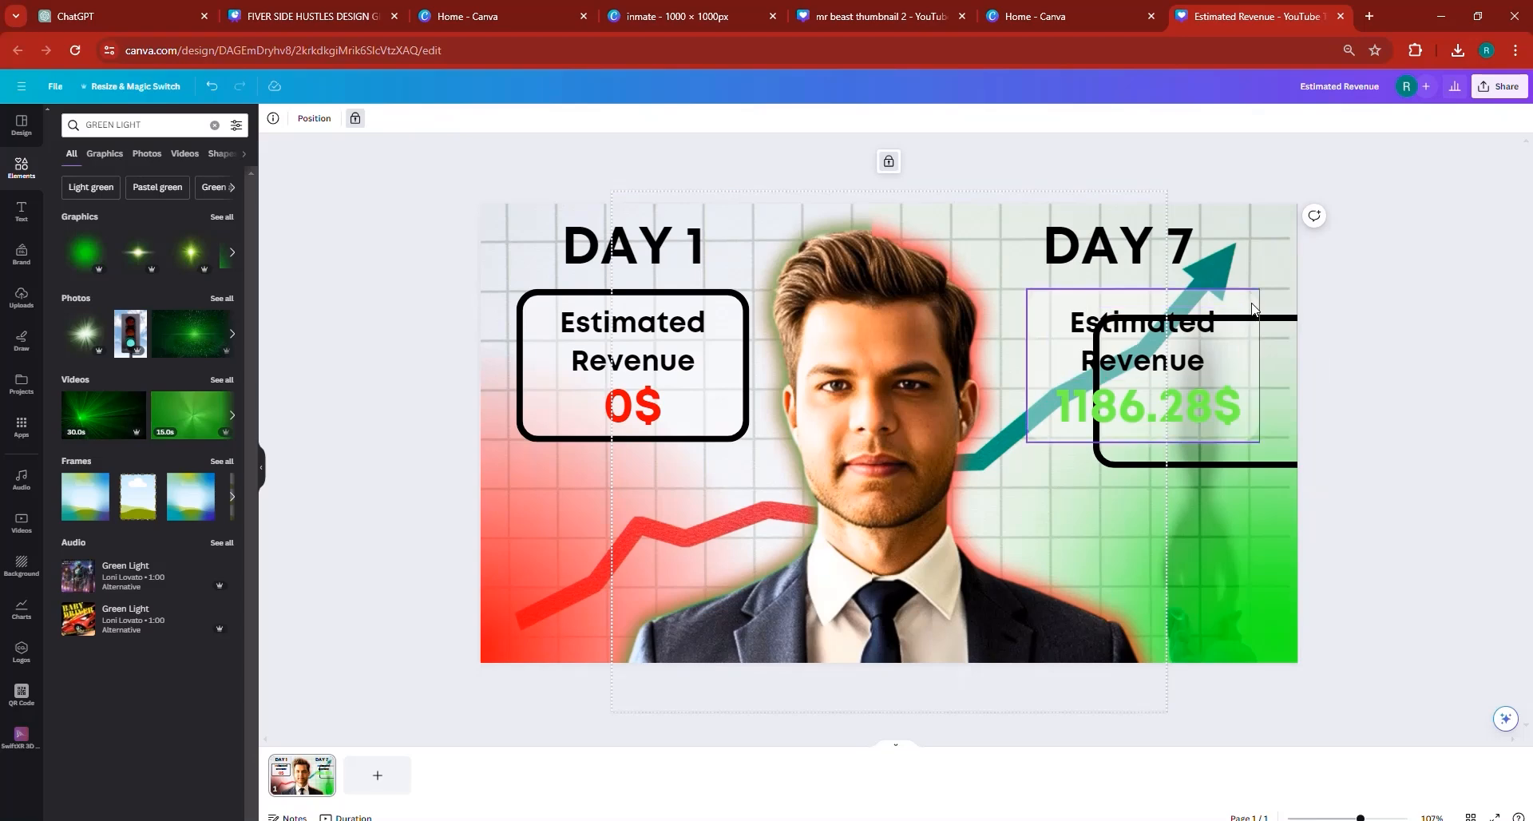
click(1054, 359)
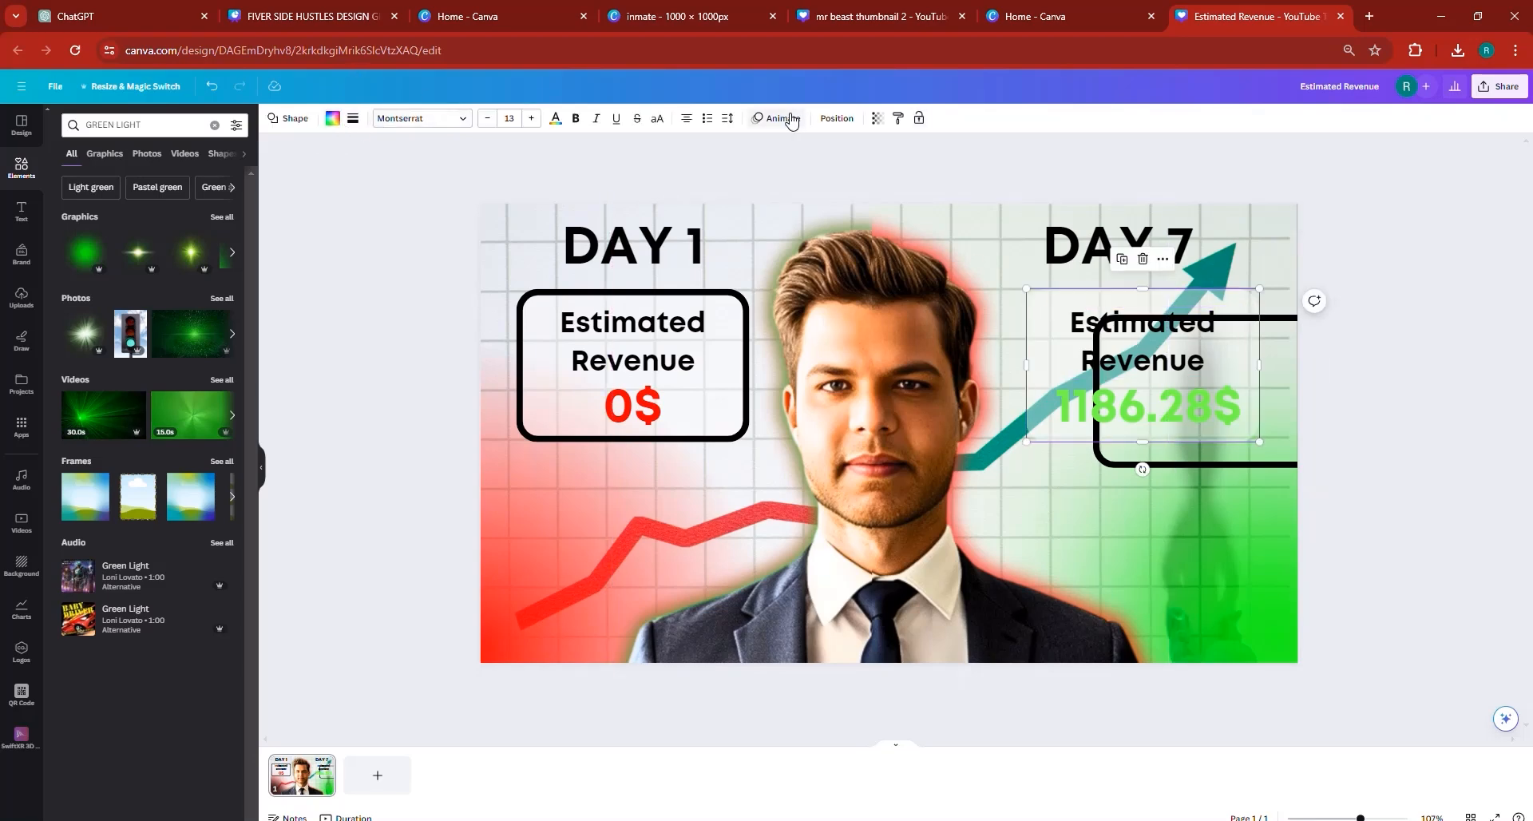
click(877, 118)
click(853, 166)
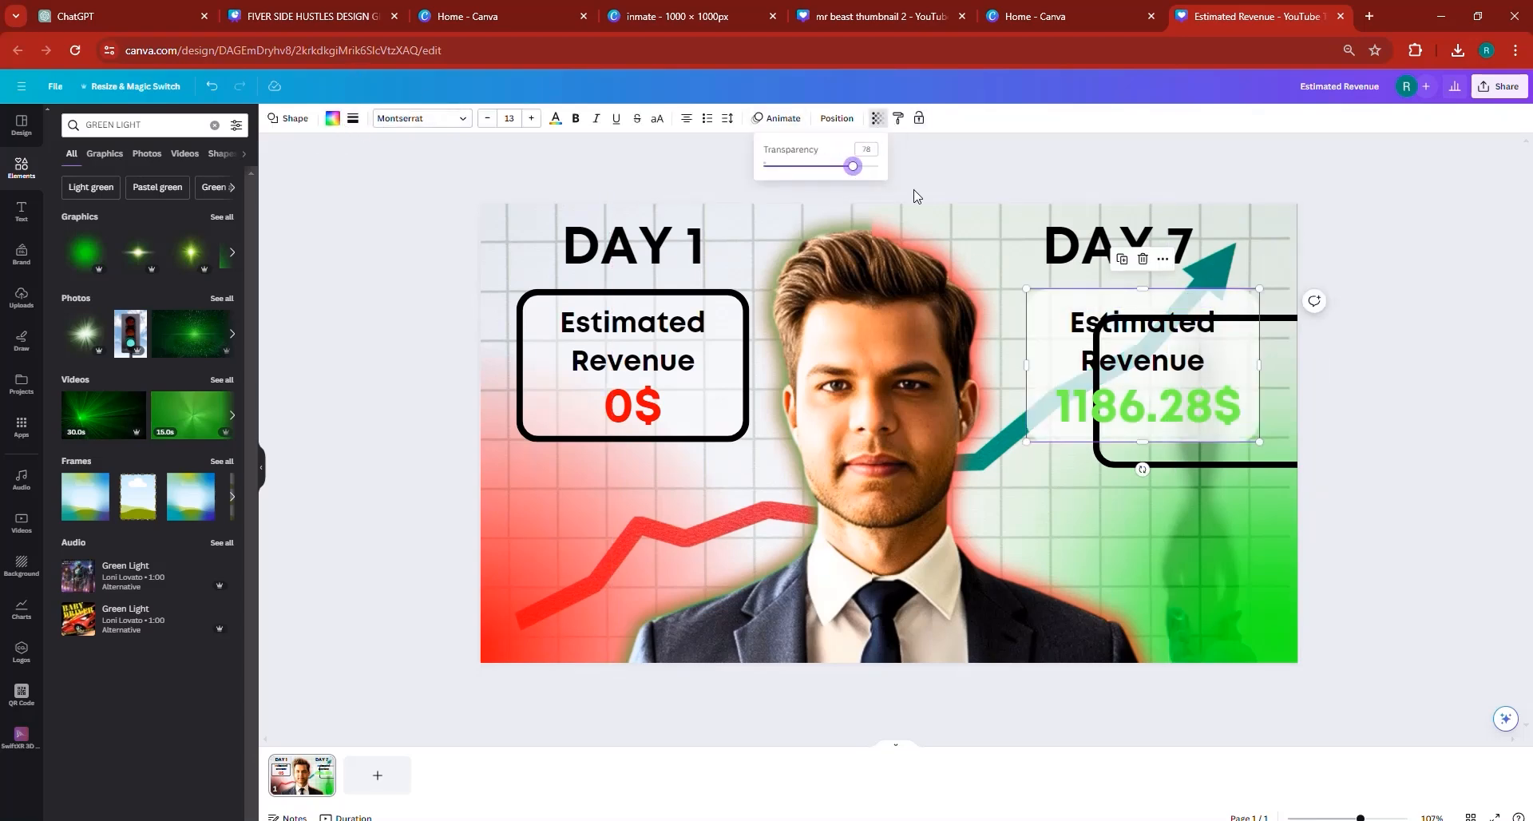
drag(1291, 411, 1225, 384)
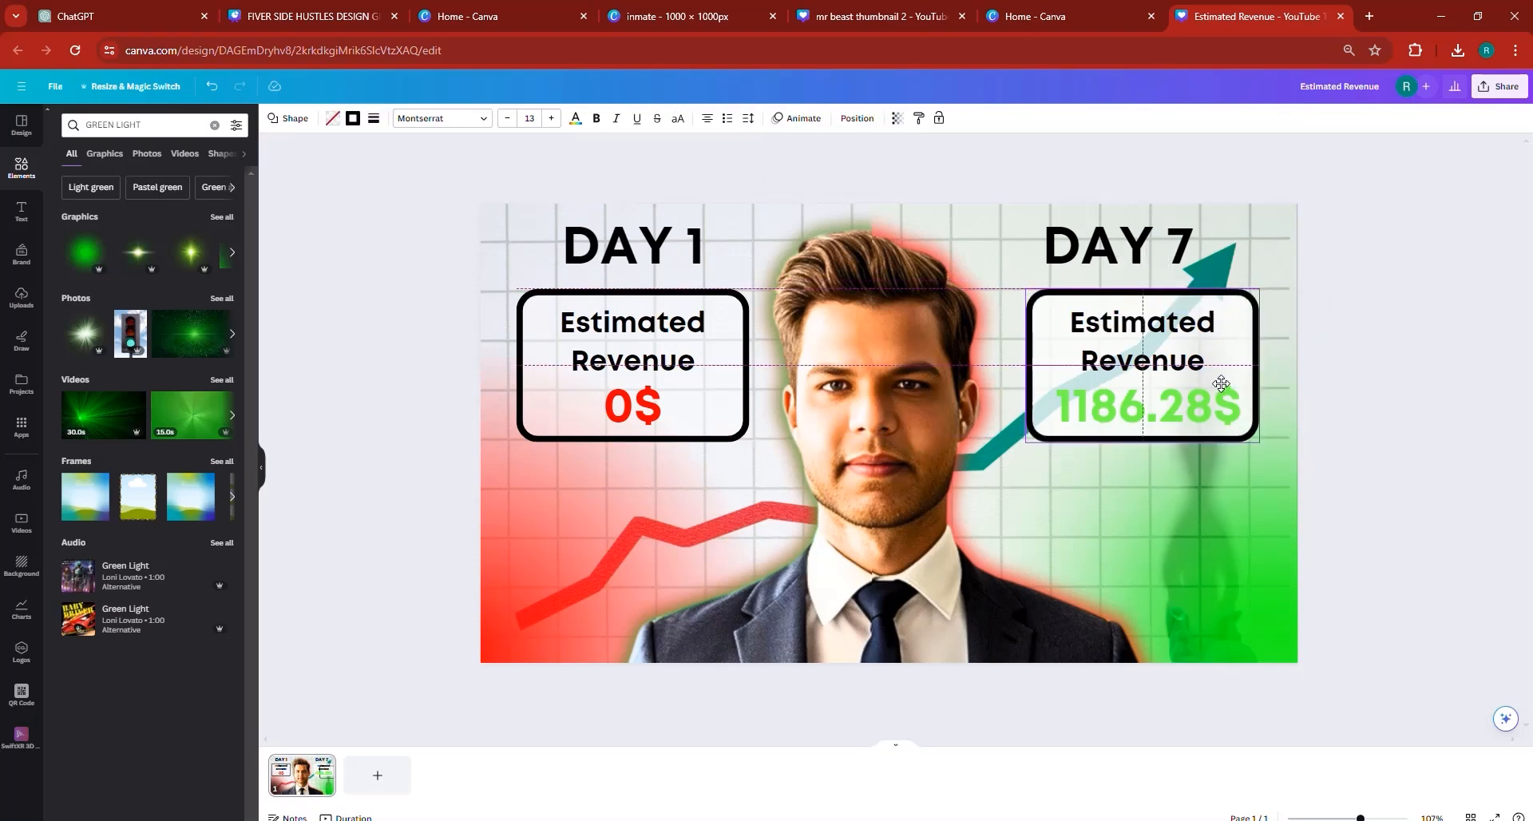
- Review the thumbnail full screen with the lightened DAY 7 box, and return to editing
click(1383, 462)
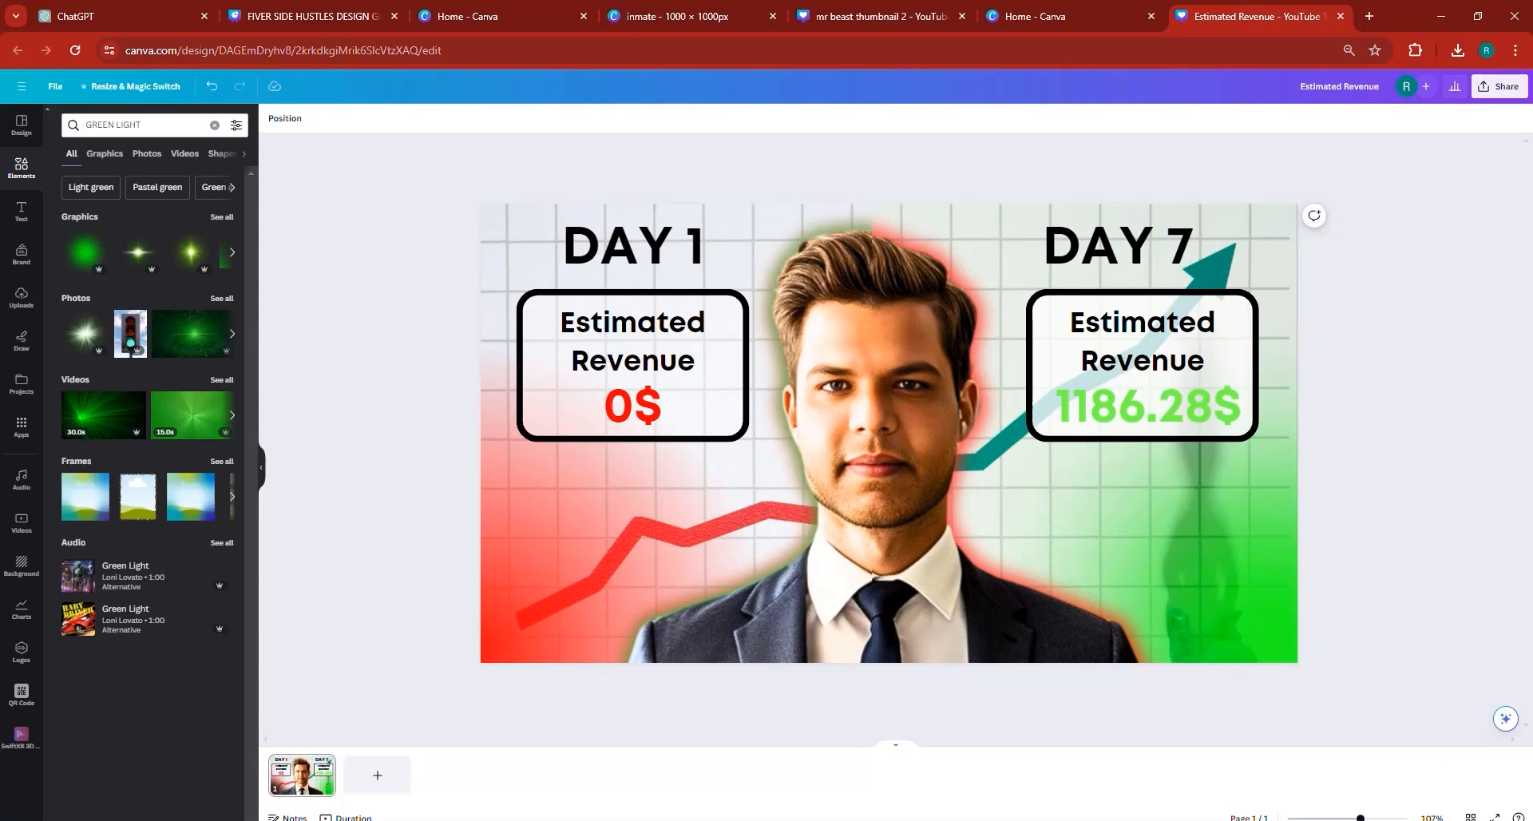
key(ctrl+alt+p)
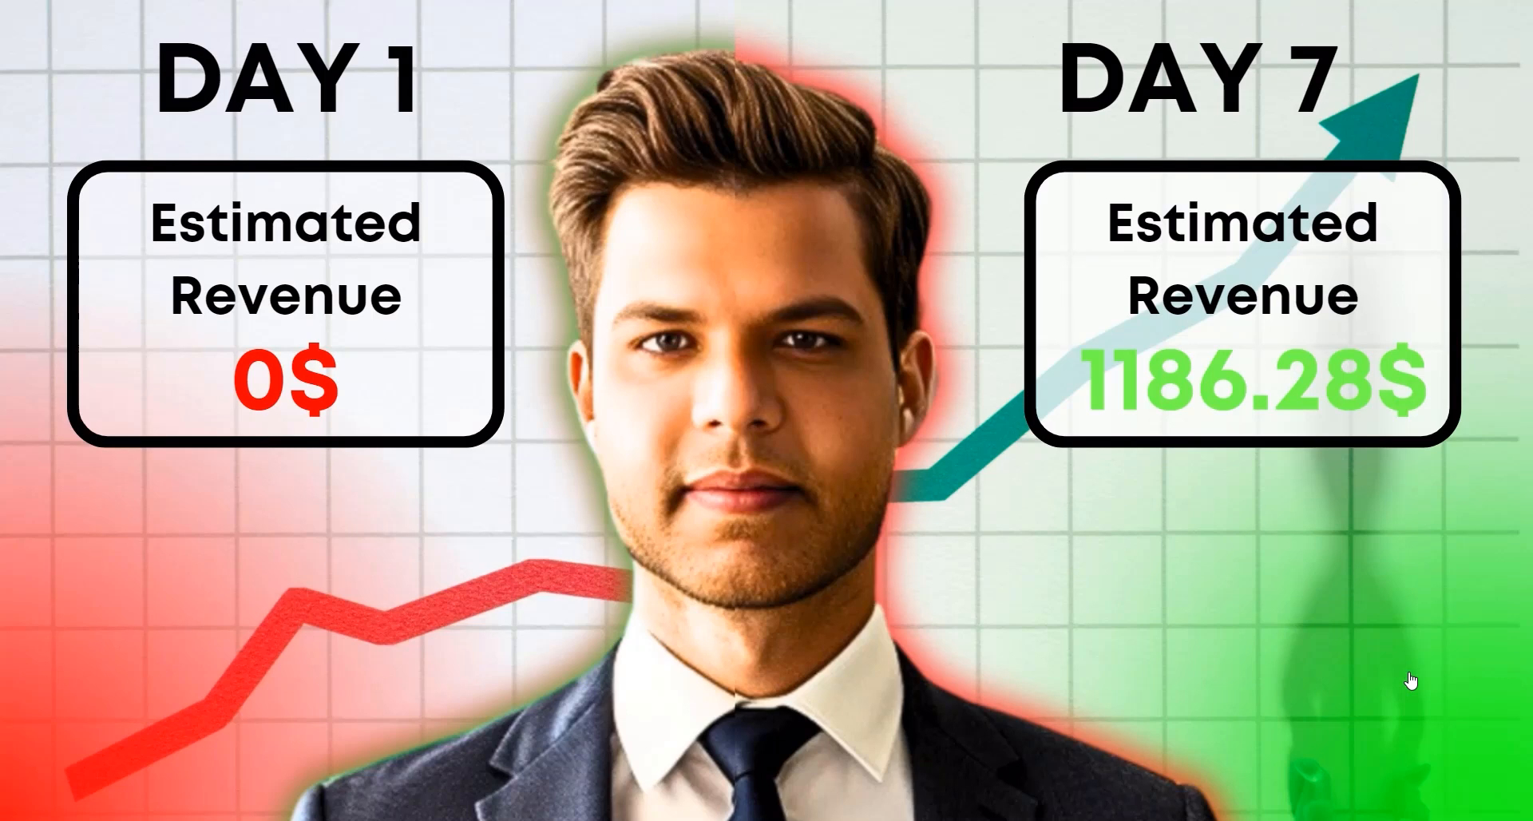
key(Escape)
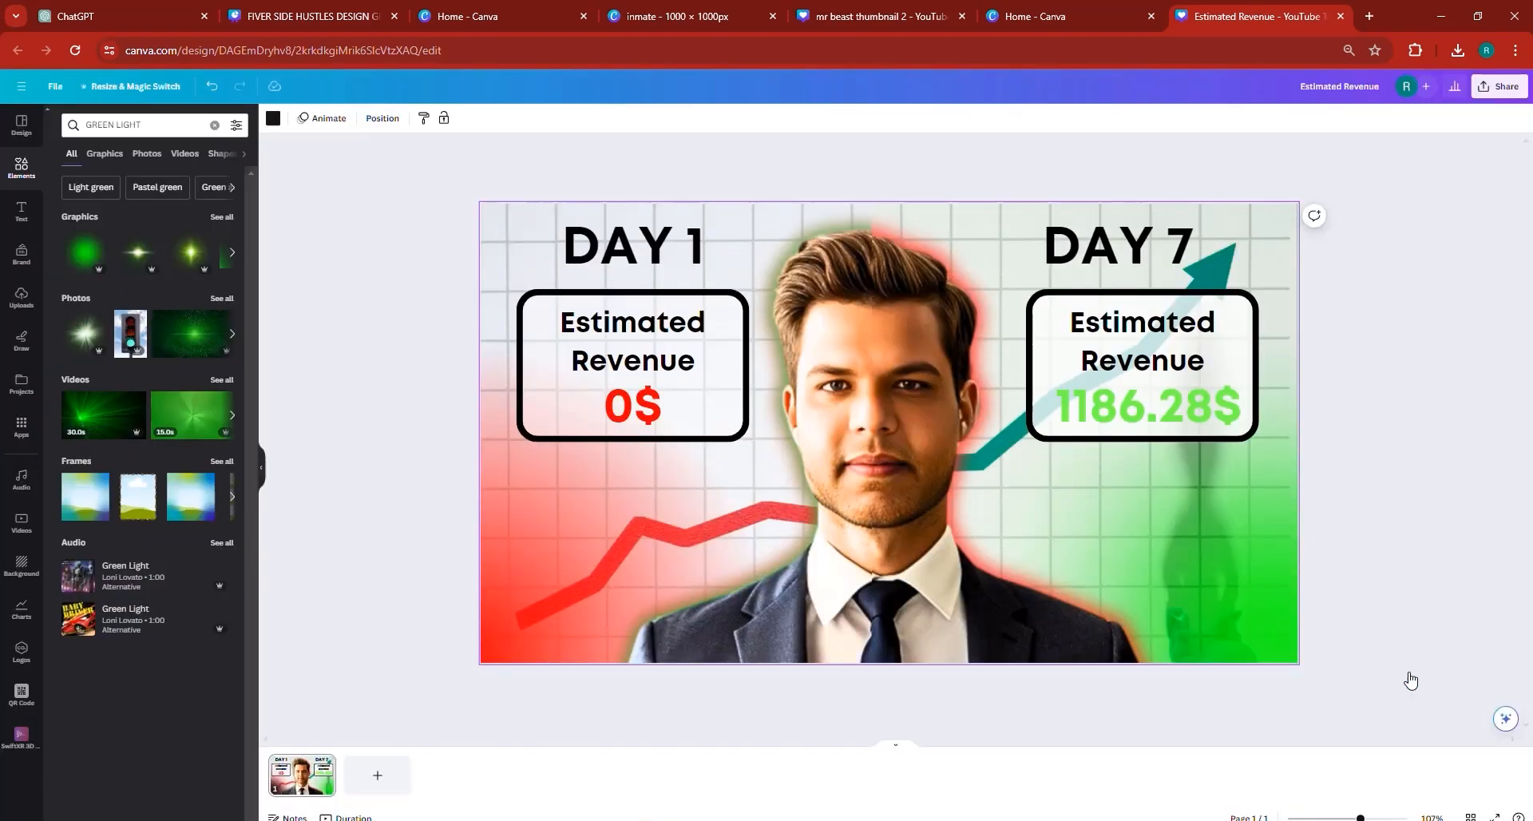